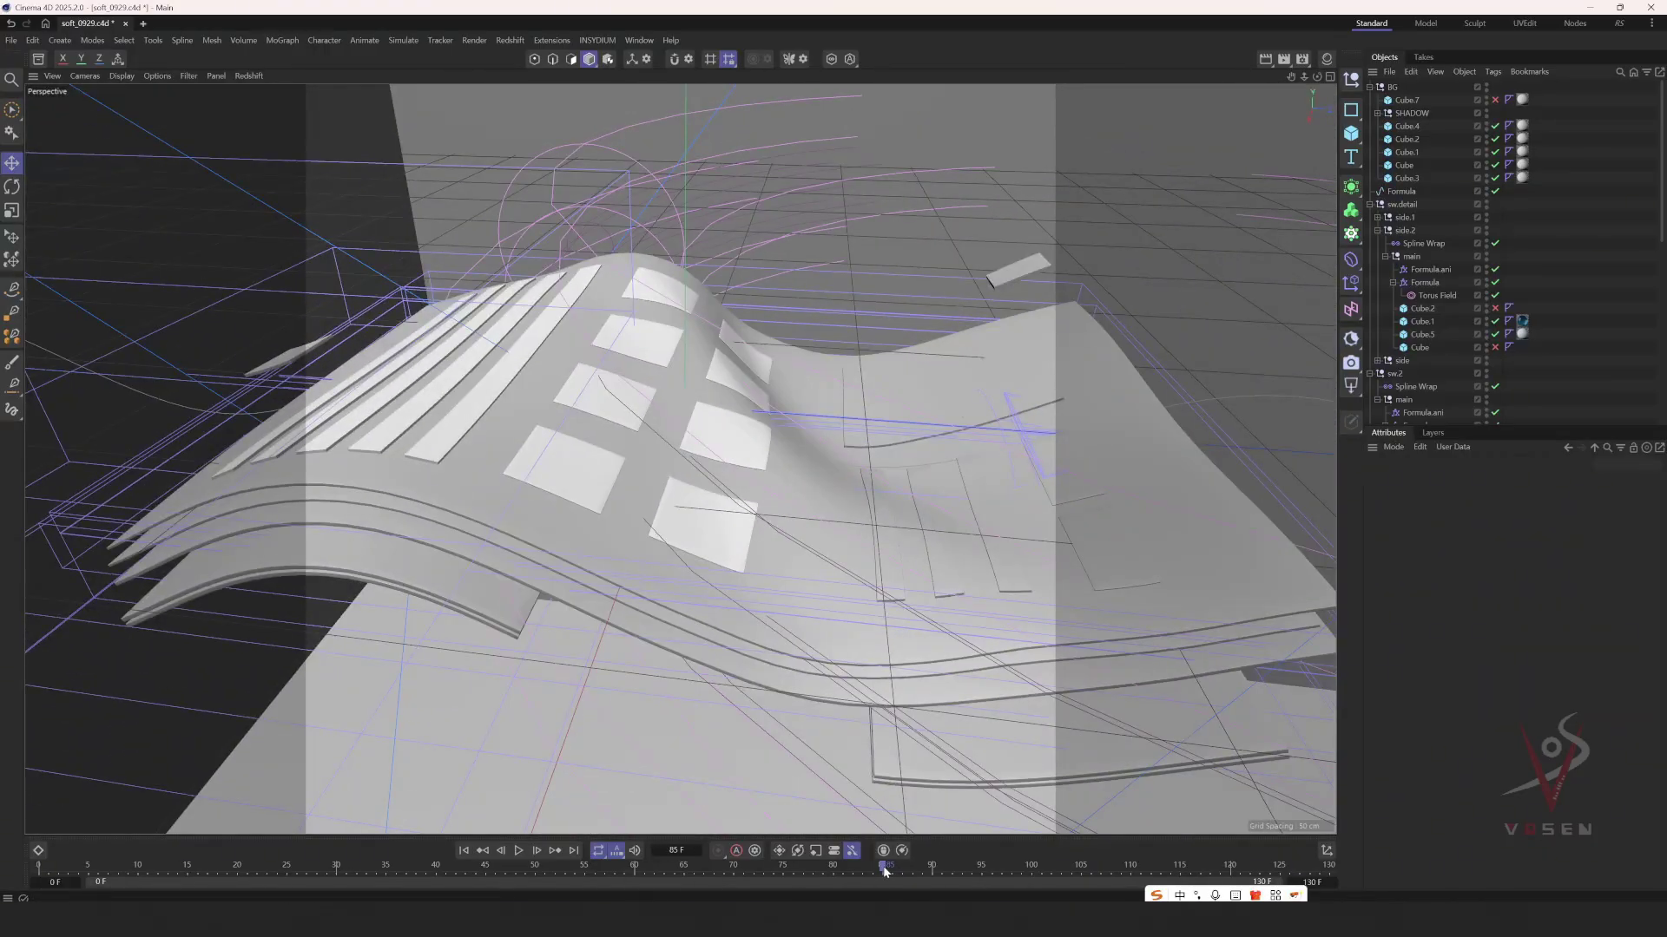
# - Examine the sw.1 group's Spline Wrap, Formula.ani, Formula, Torus Field and cubes, scrubbing the animation to frames 61 and 66
pyautogui.moveTo(883, 871); pyautogui.dragTo(644, 864)
pyautogui.keyDown('alt'); pyautogui.moveTo(608, 520); pyautogui.dragTo(699, 518); pyautogui.keyUp('alt')
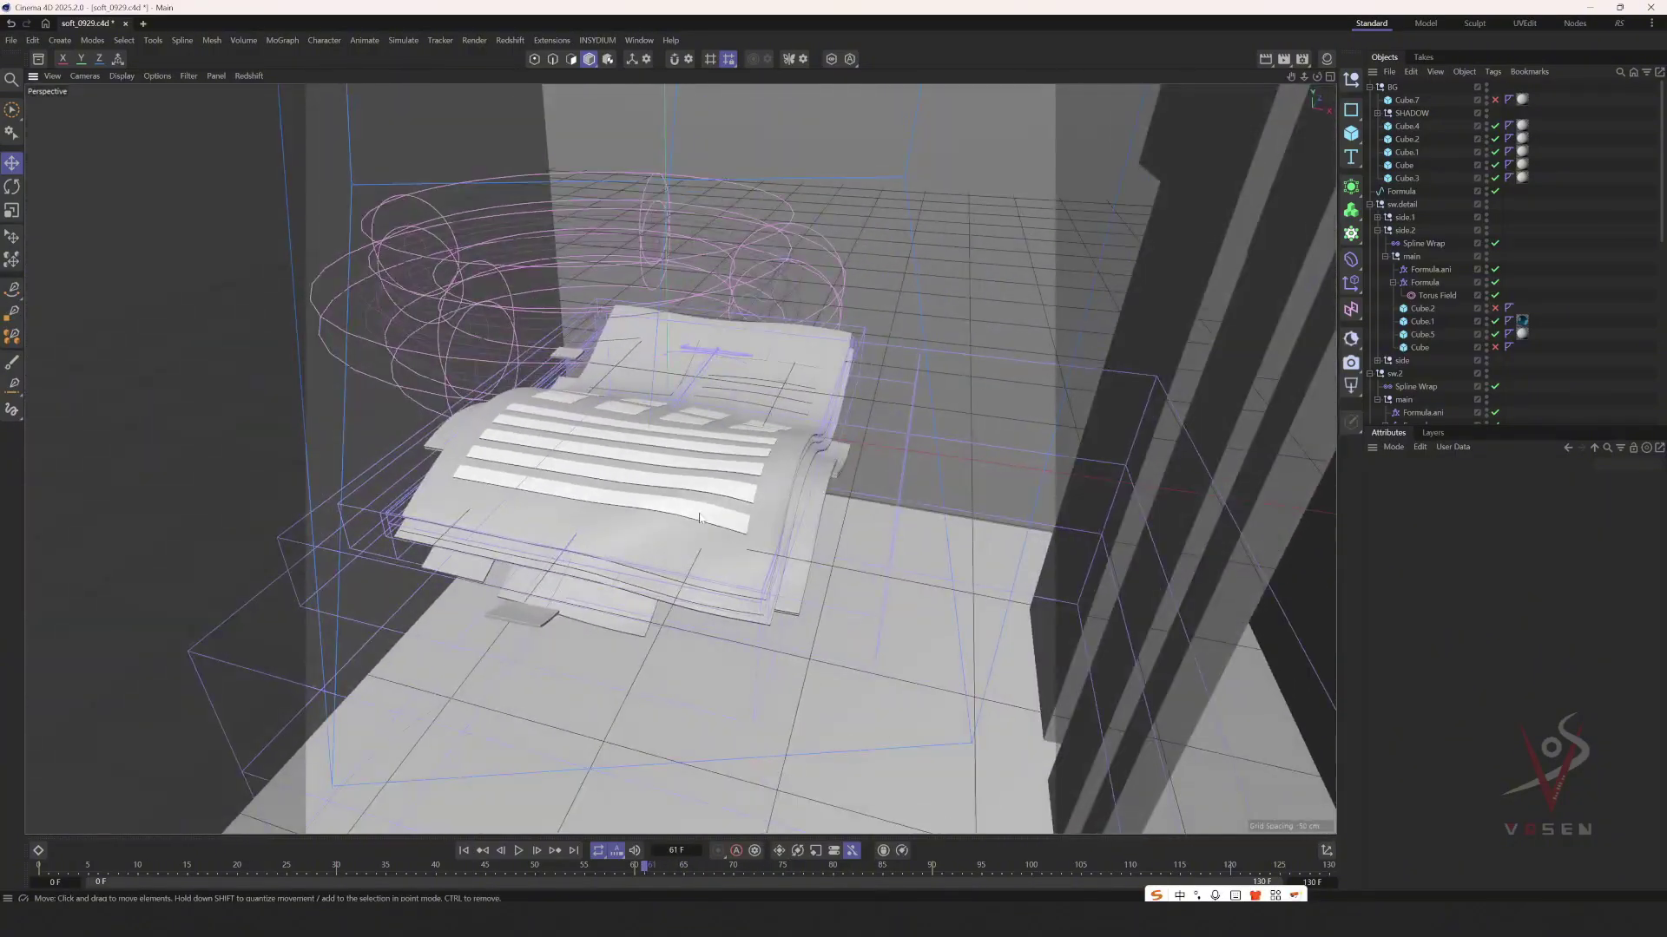
pyautogui.click(1377, 230)
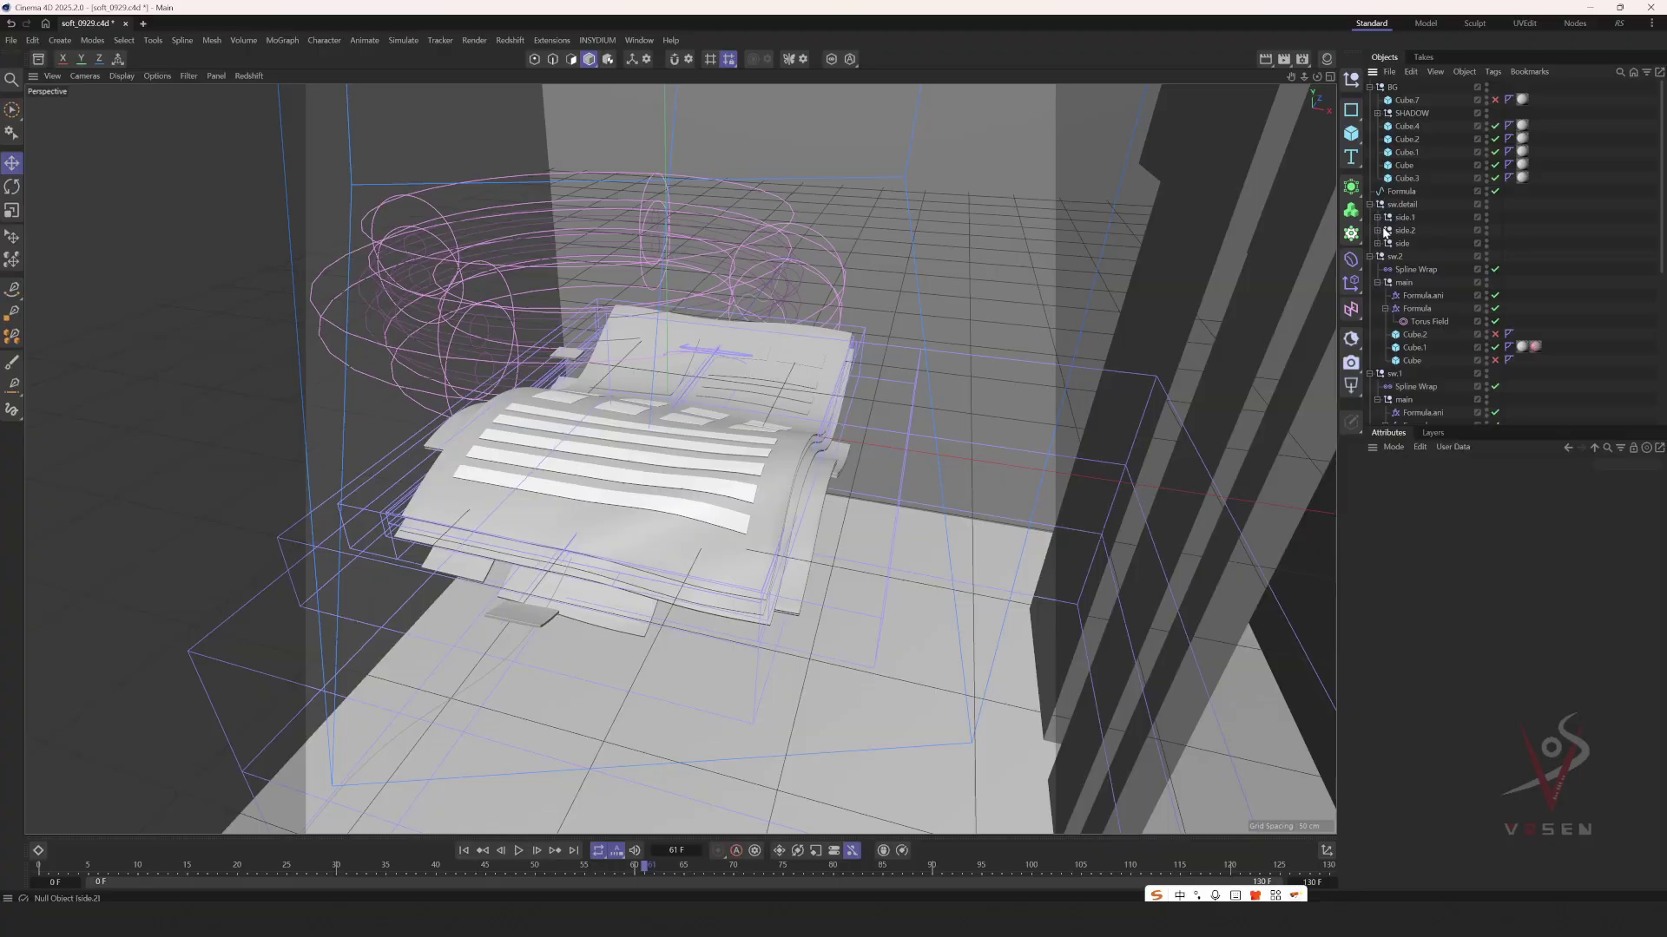
pyautogui.click(1370, 205)
pyautogui.click(1370, 218)
pyautogui.click(1389, 247)
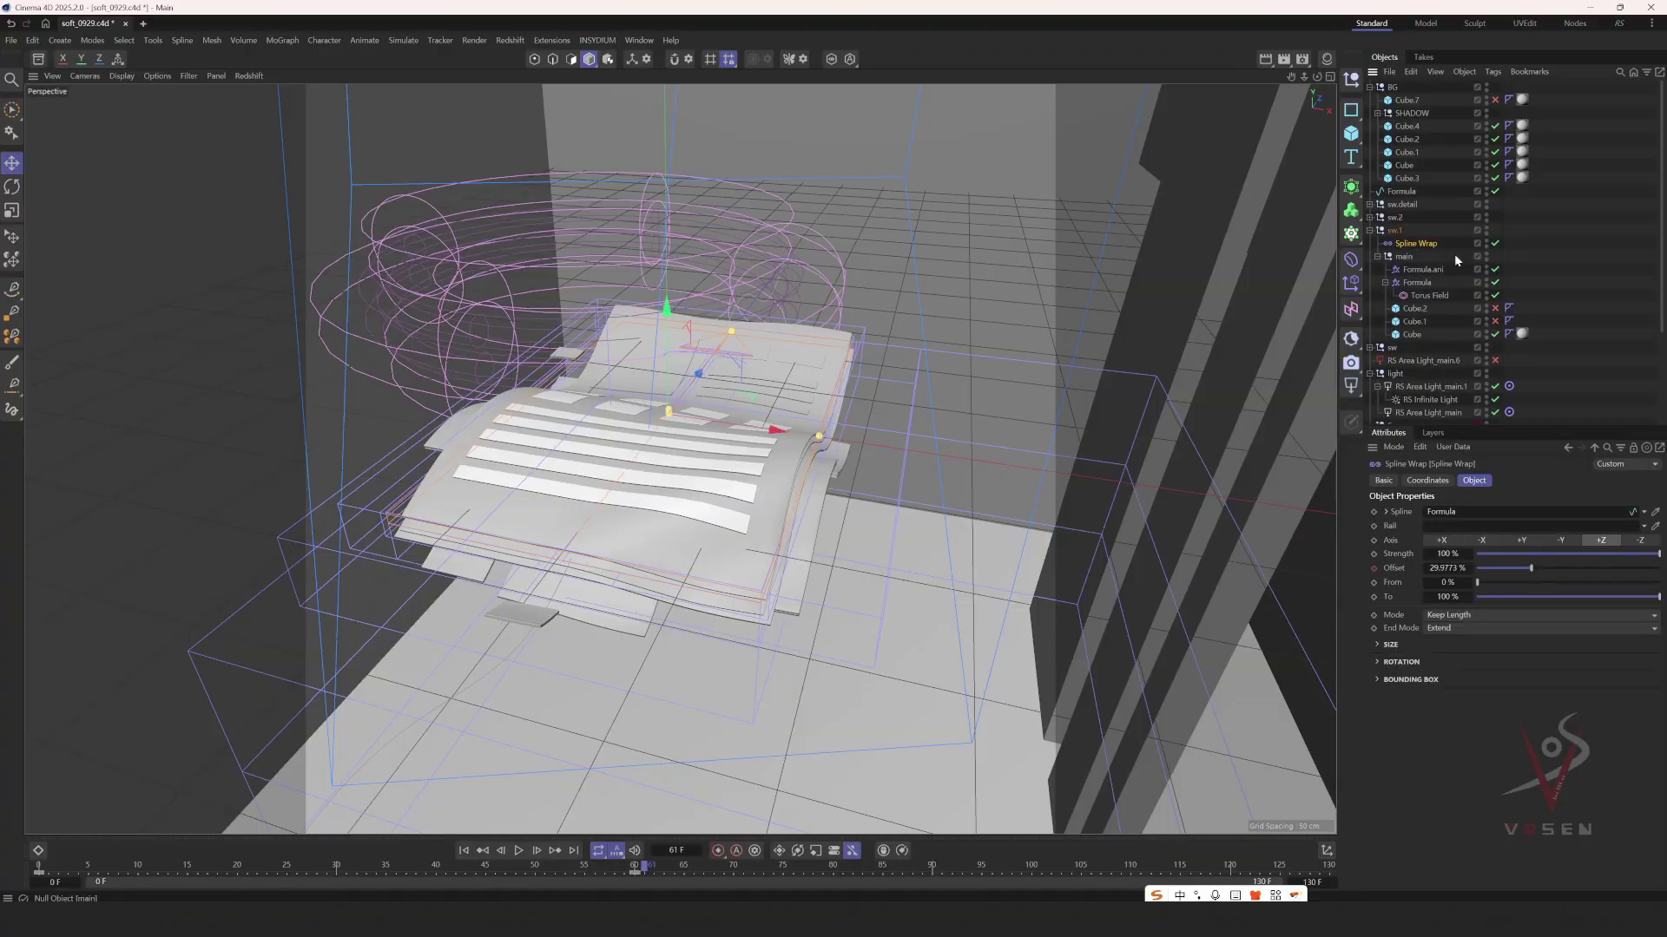
pyautogui.scroll(2, 1288, 266)
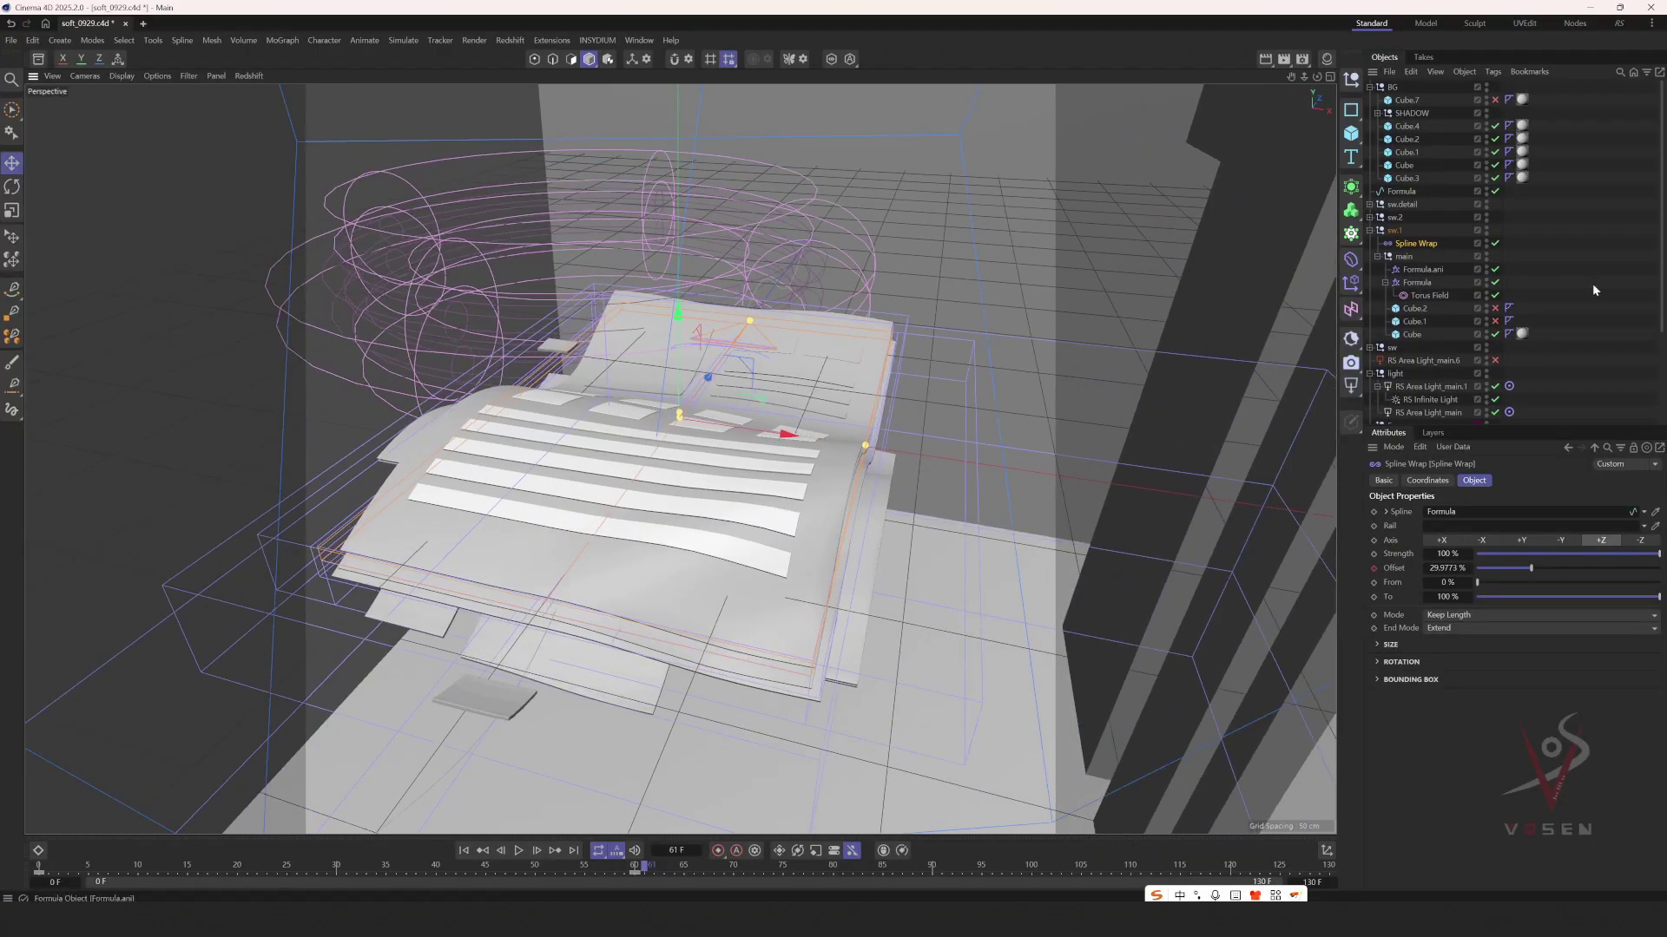
pyautogui.click(1378, 258)
pyautogui.click(1379, 257)
pyautogui.click(1409, 270)
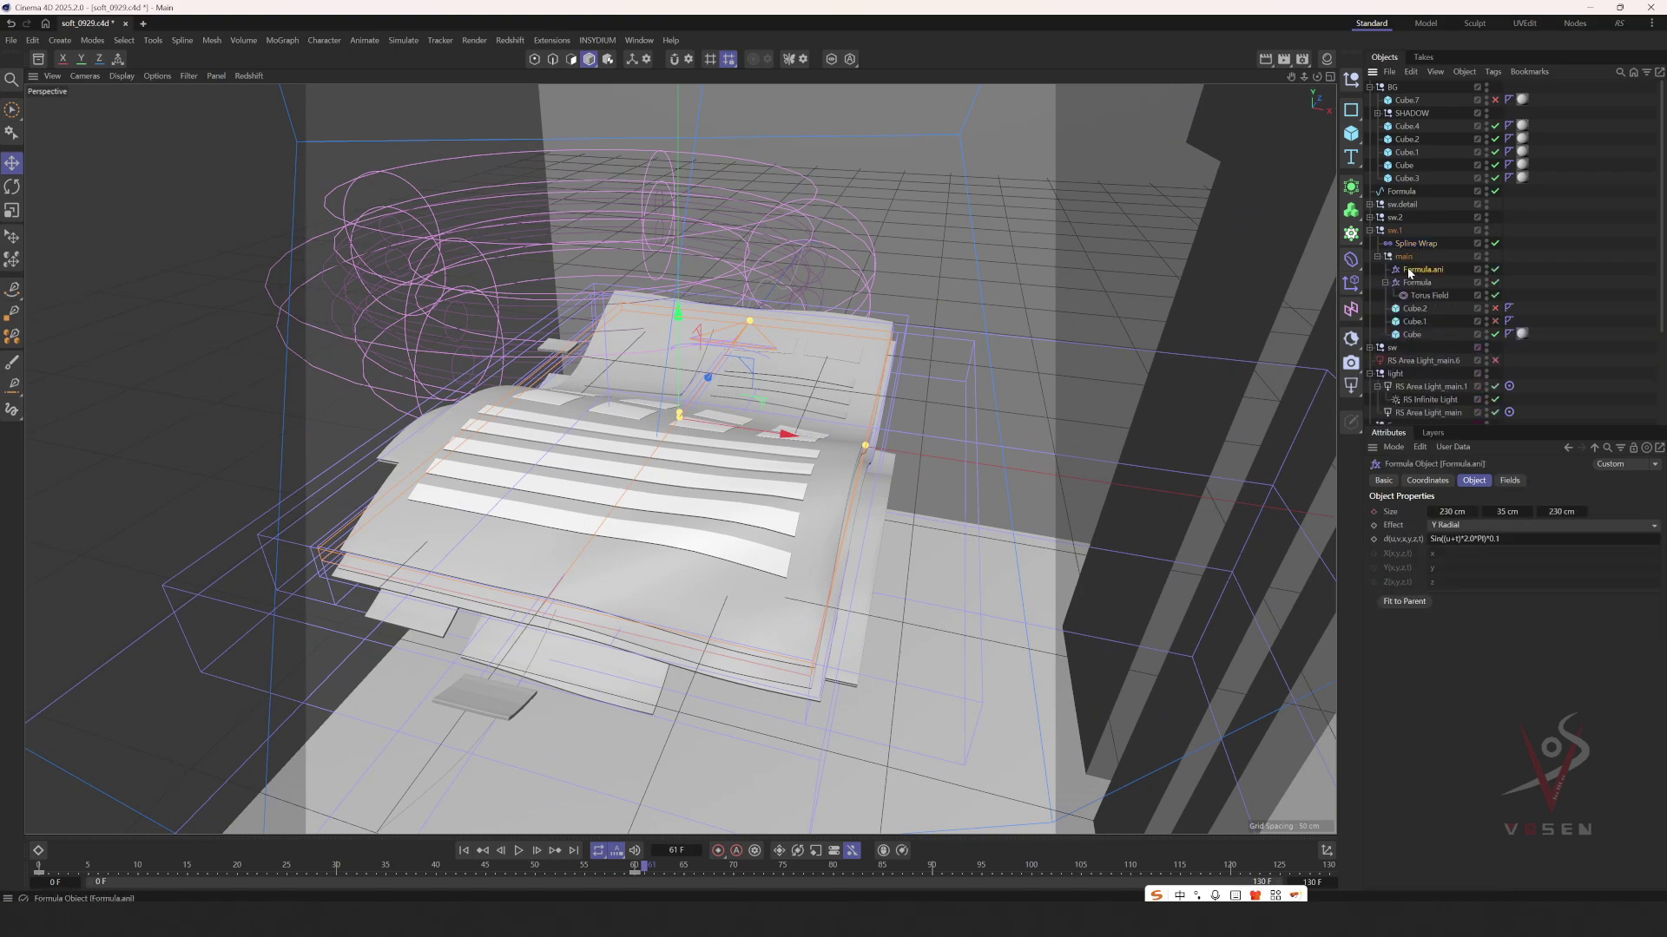
pyautogui.click(1416, 282)
pyautogui.moveTo(680, 868)
pyautogui.mouseDown()
pyautogui.moveTo(642, 868)
pyautogui.moveTo(695, 866)
pyautogui.mouseUp()
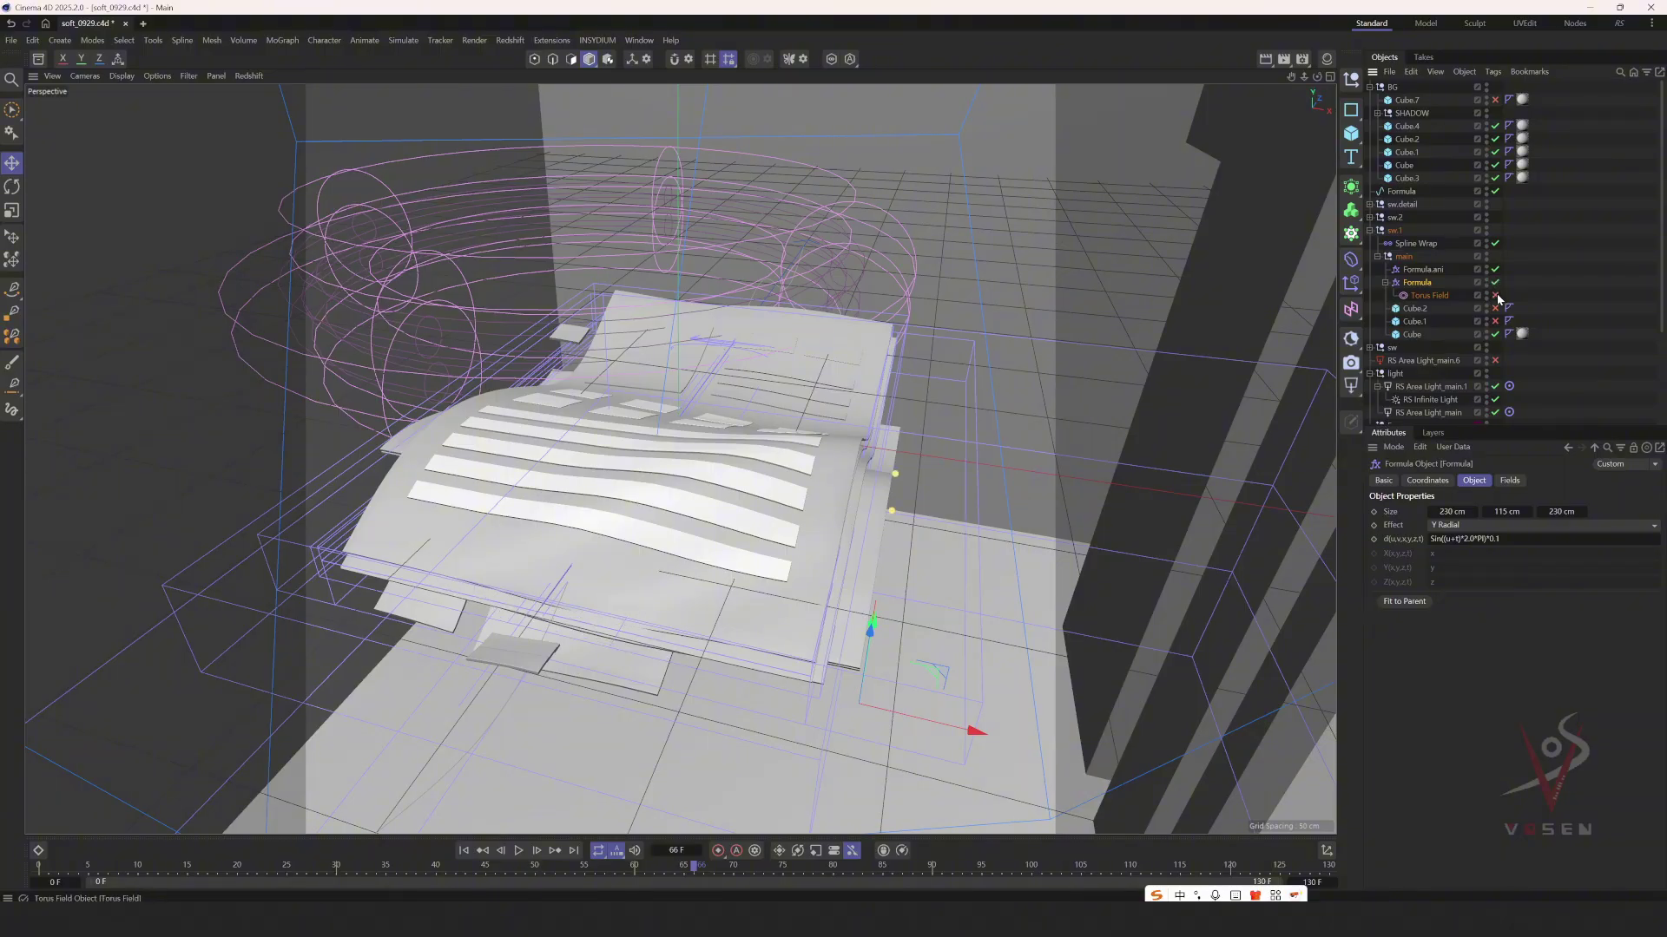
pyautogui.click(859, 452)
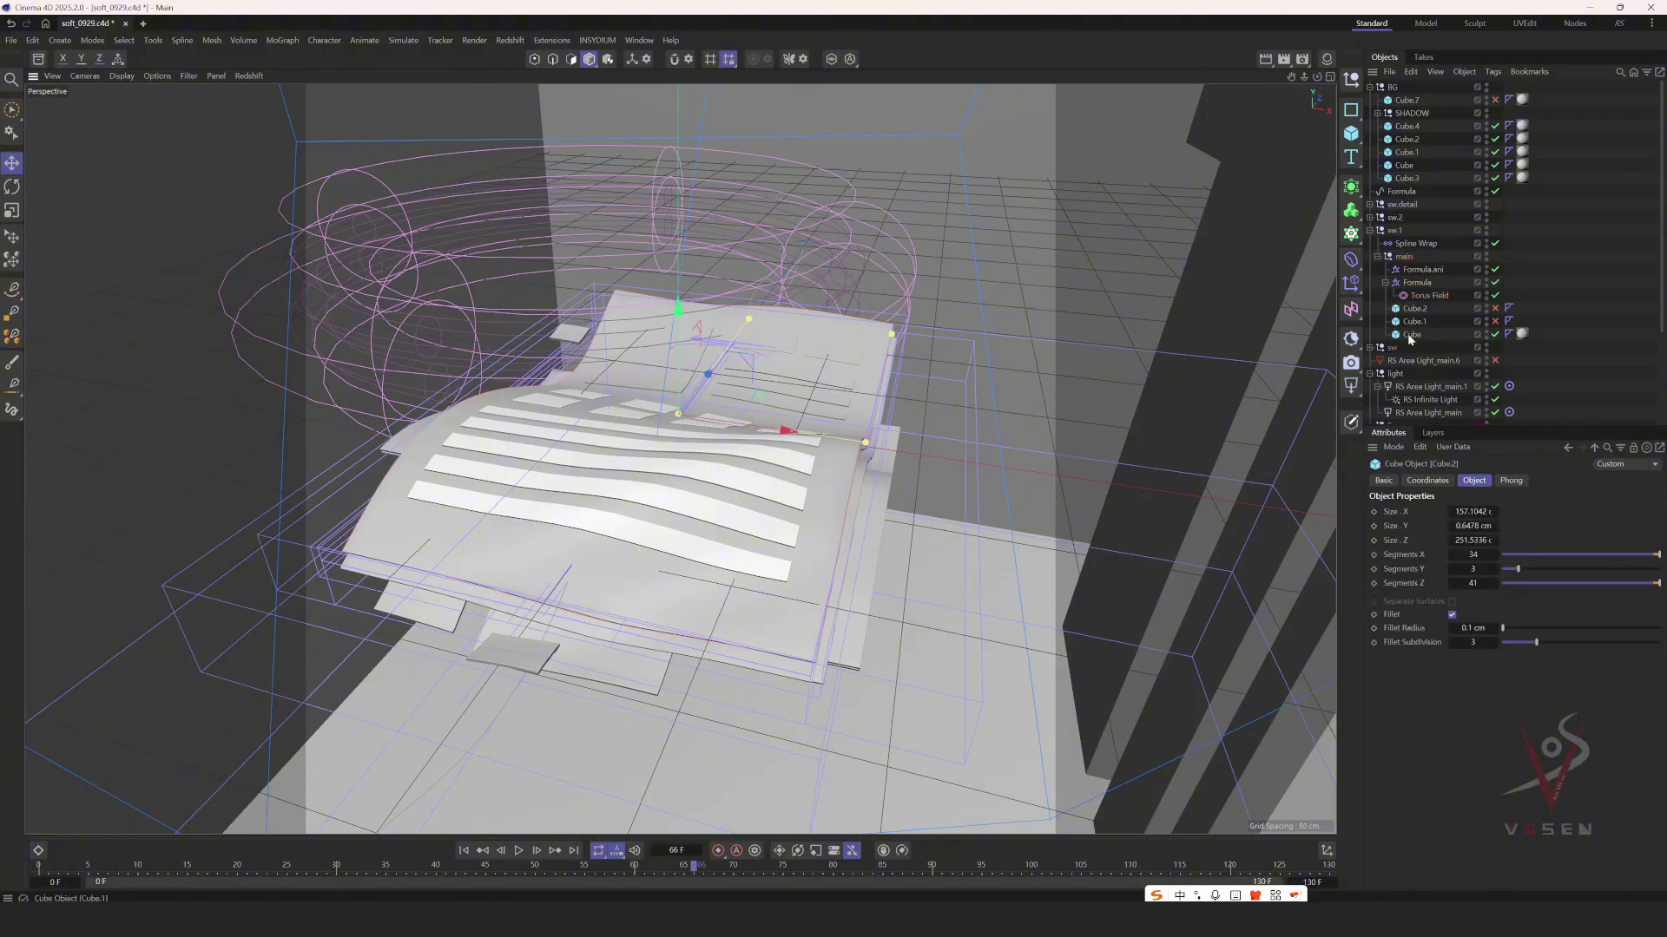
# - Hide the sw.2 and sw.1 groups in the viewport and expand the sw group's hierarchy
pyautogui.click(1369, 230)
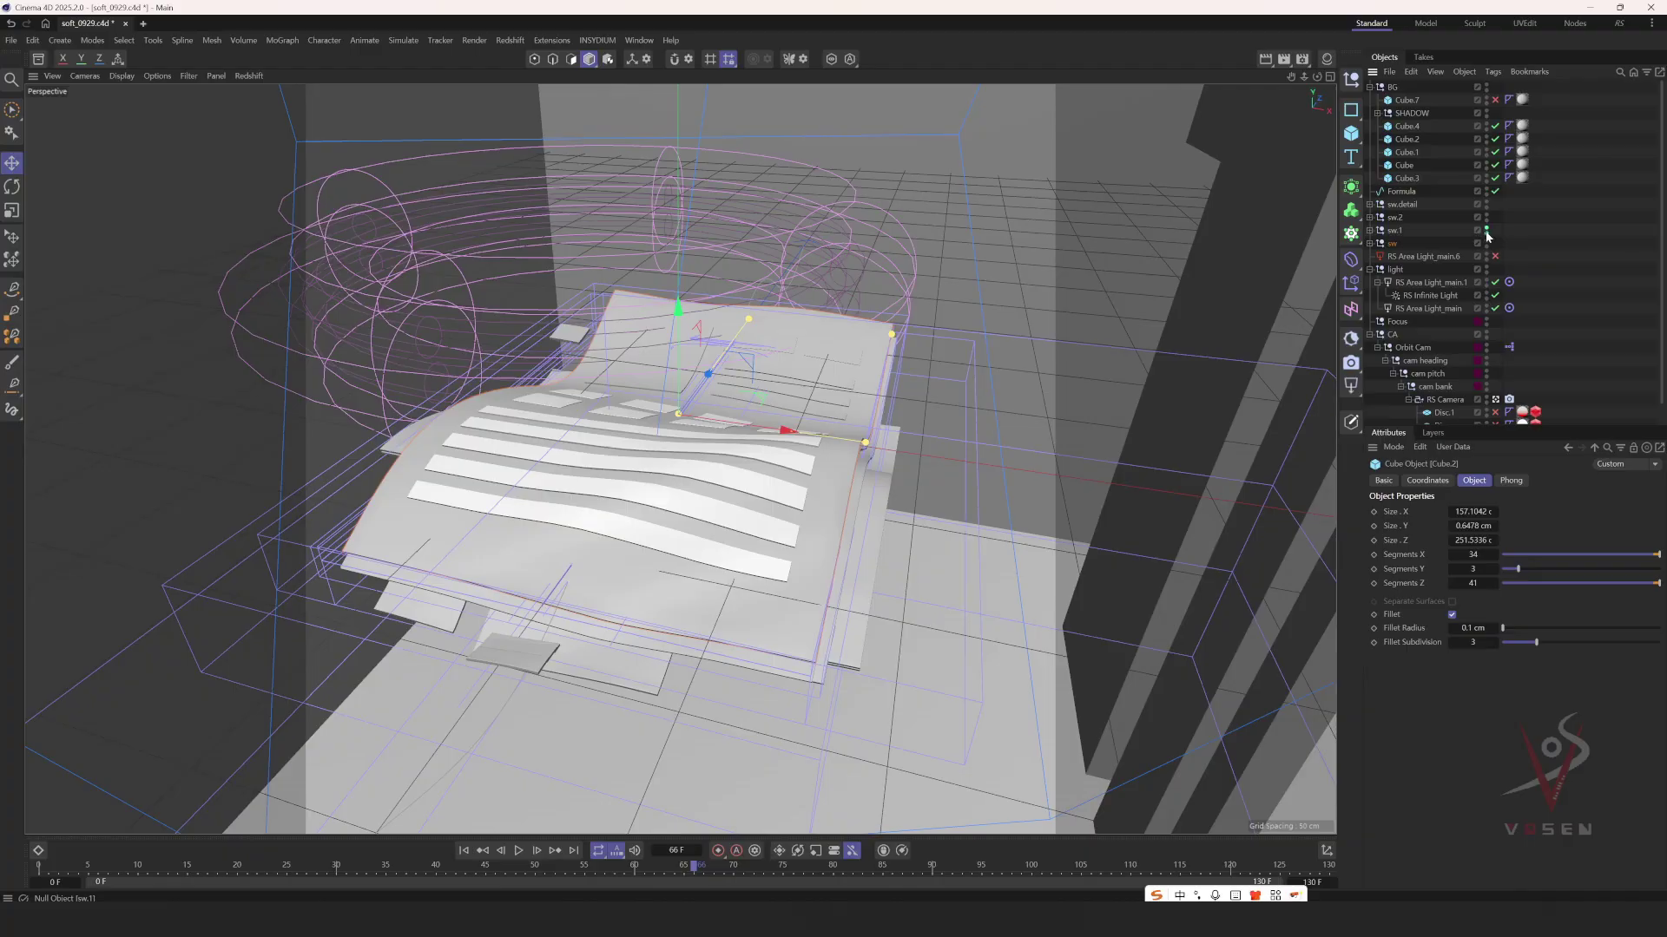
pyautogui.click(1370, 243)
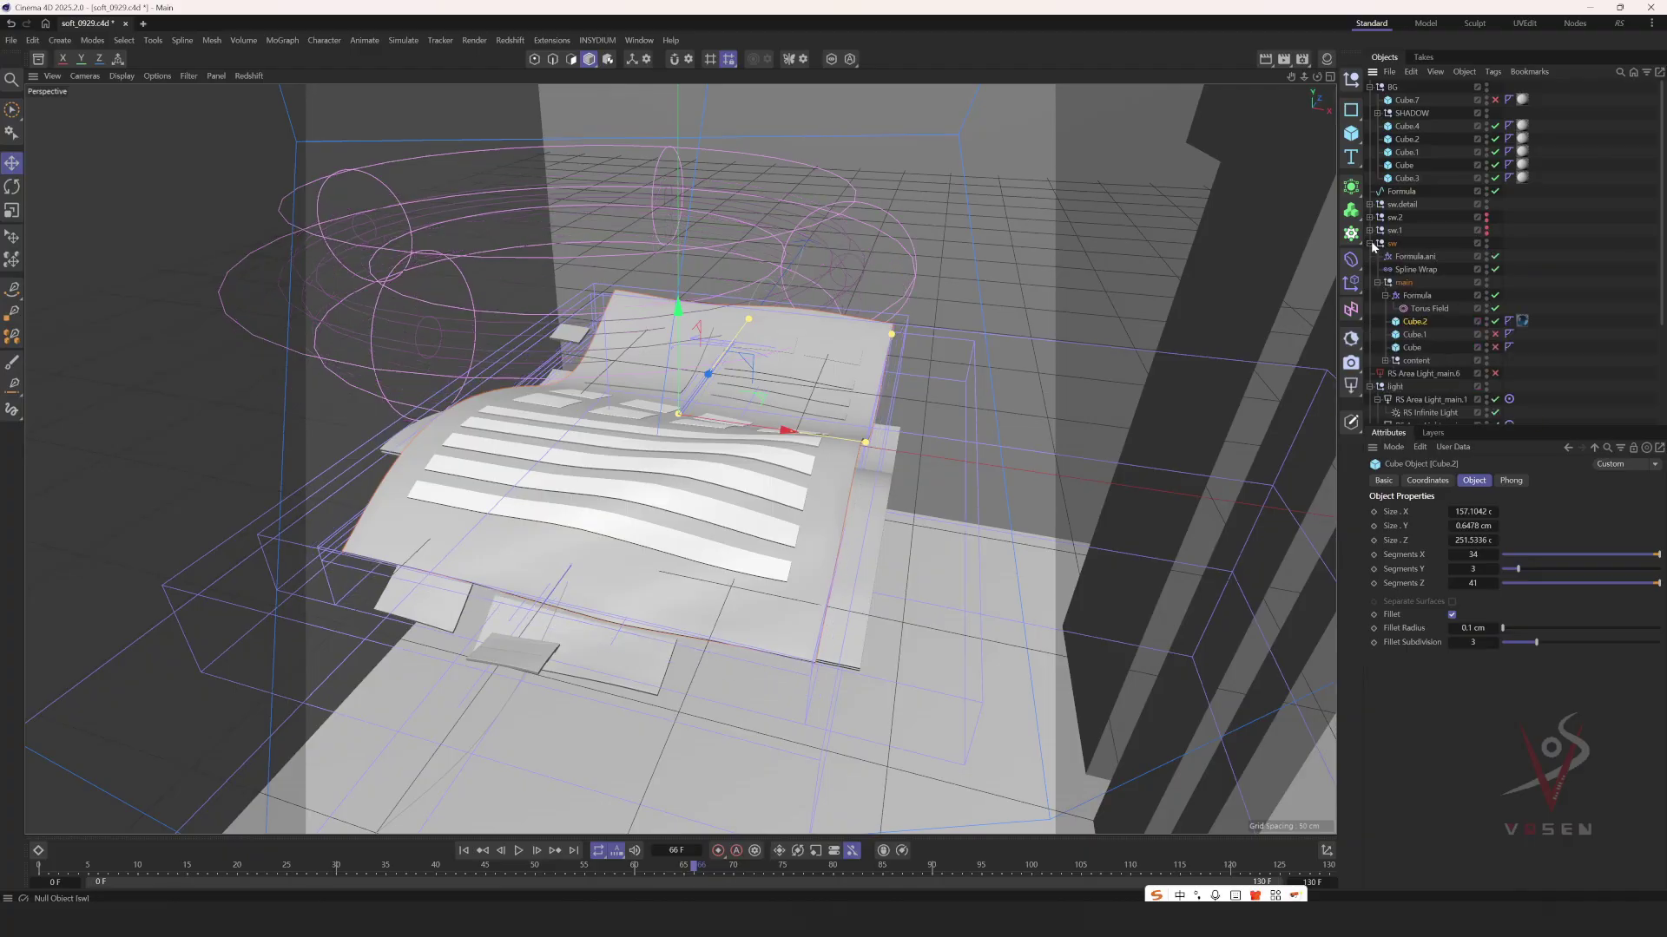
pyautogui.click(1533, 309)
pyautogui.keyDown('alt'); pyautogui.moveTo(999, 446); pyautogui.dragTo(829, 460); pyautogui.keyUp('alt')
pyautogui.click(826, 460)
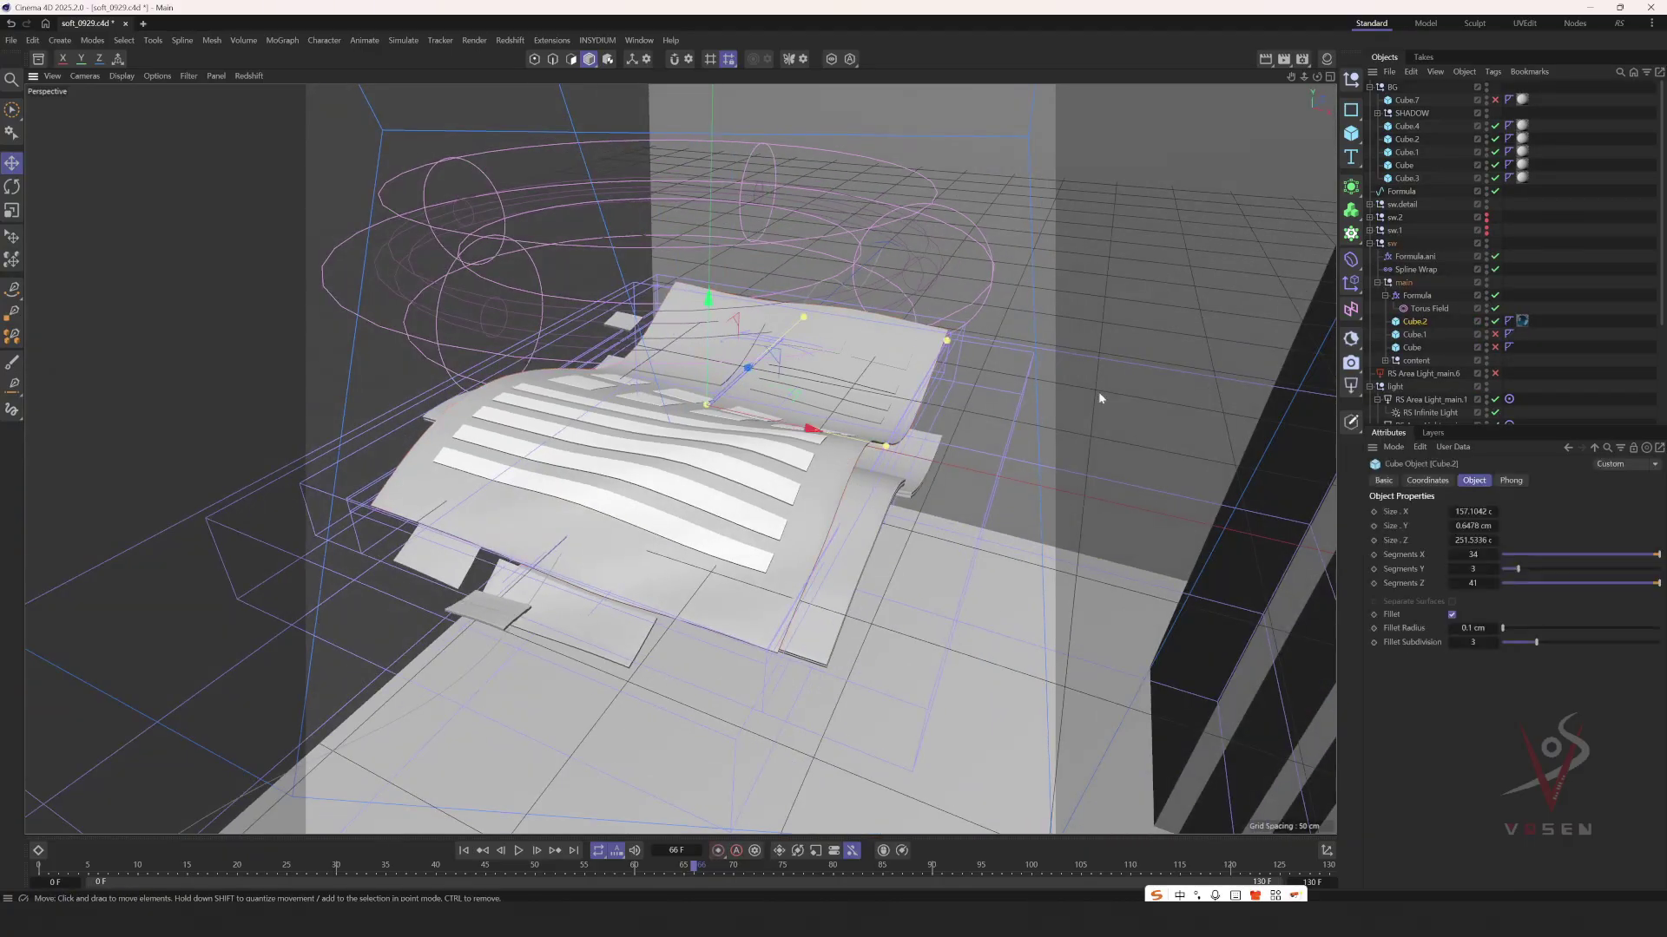
# - Examine how the Torus Field drives the sw group's Formula deformer at frames 80 and 85
pyautogui.click(1495, 295)
pyautogui.moveTo(732, 864); pyautogui.dragTo(833, 859)
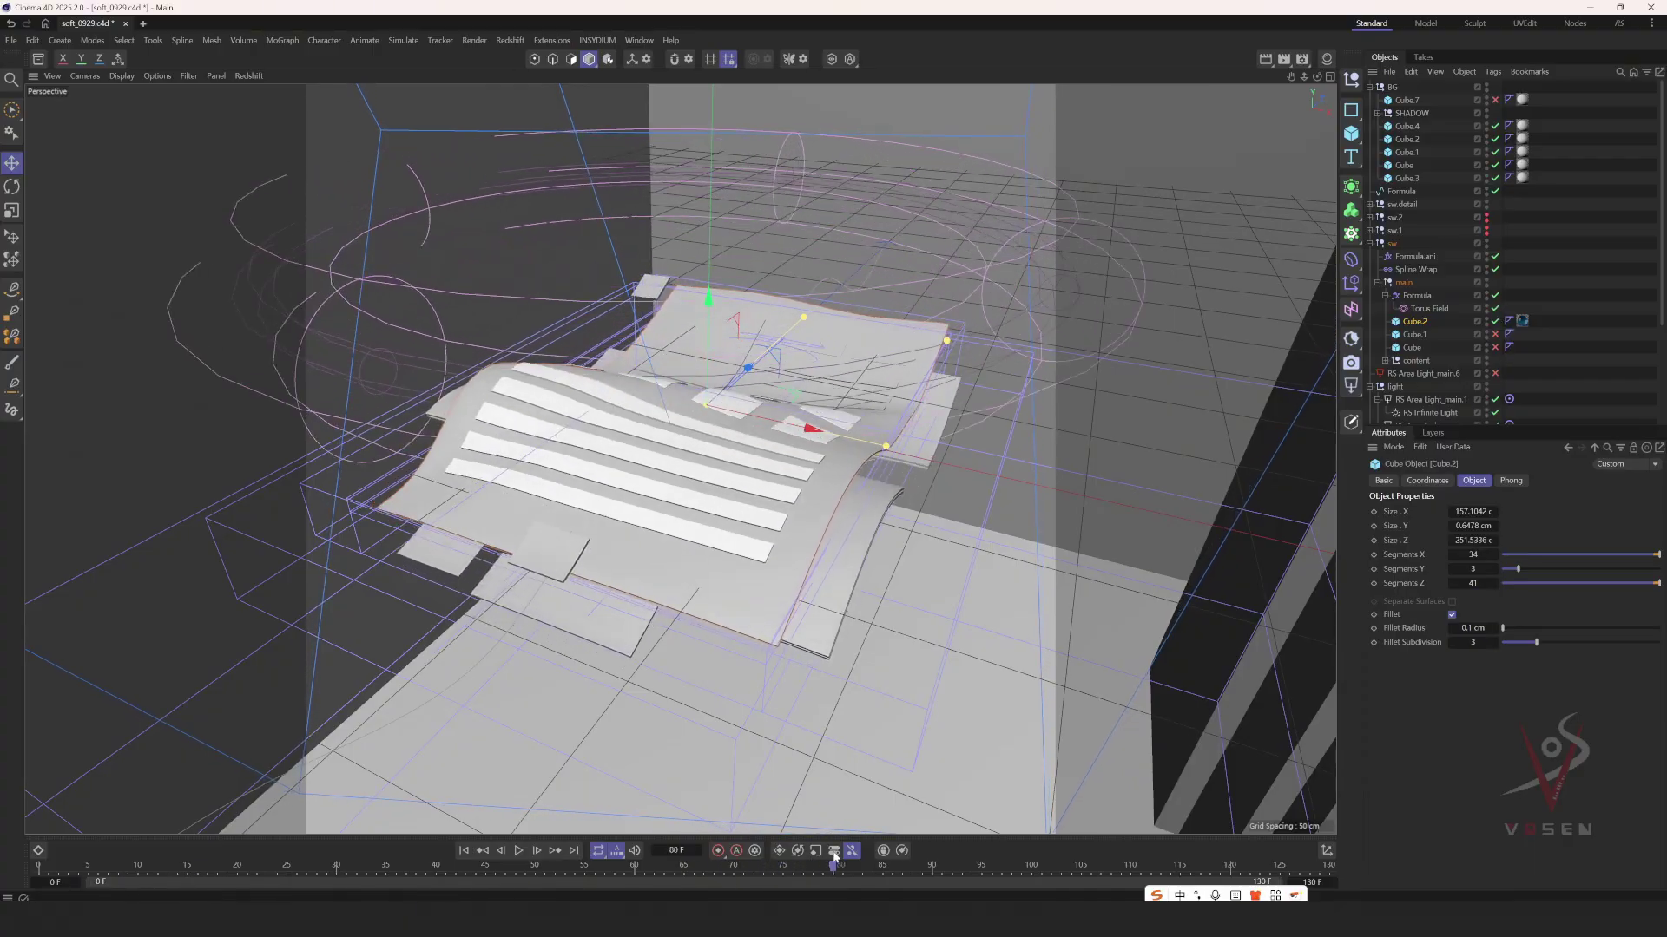
pyautogui.keyDown('alt'); pyautogui.moveTo(660, 426); pyautogui.dragTo(773, 403); pyautogui.keyUp('alt')
pyautogui.click(1429, 308)
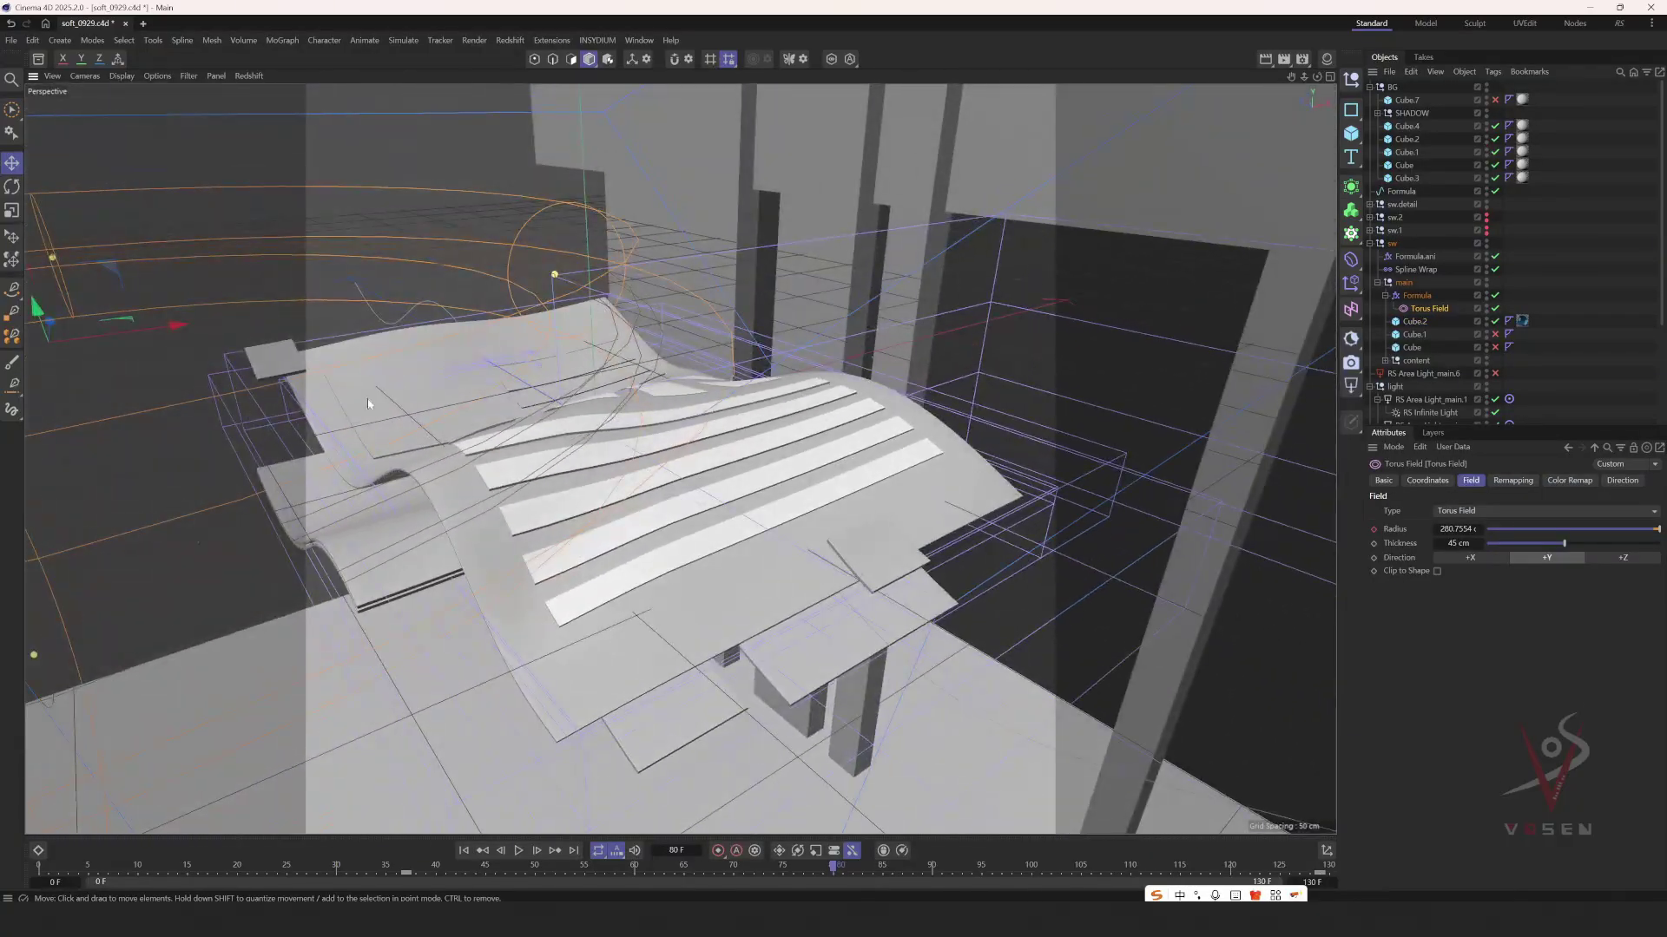
pyautogui.keyDown('alt'); pyautogui.moveTo(368, 404); pyautogui.dragTo(538, 251); pyautogui.keyUp('alt')
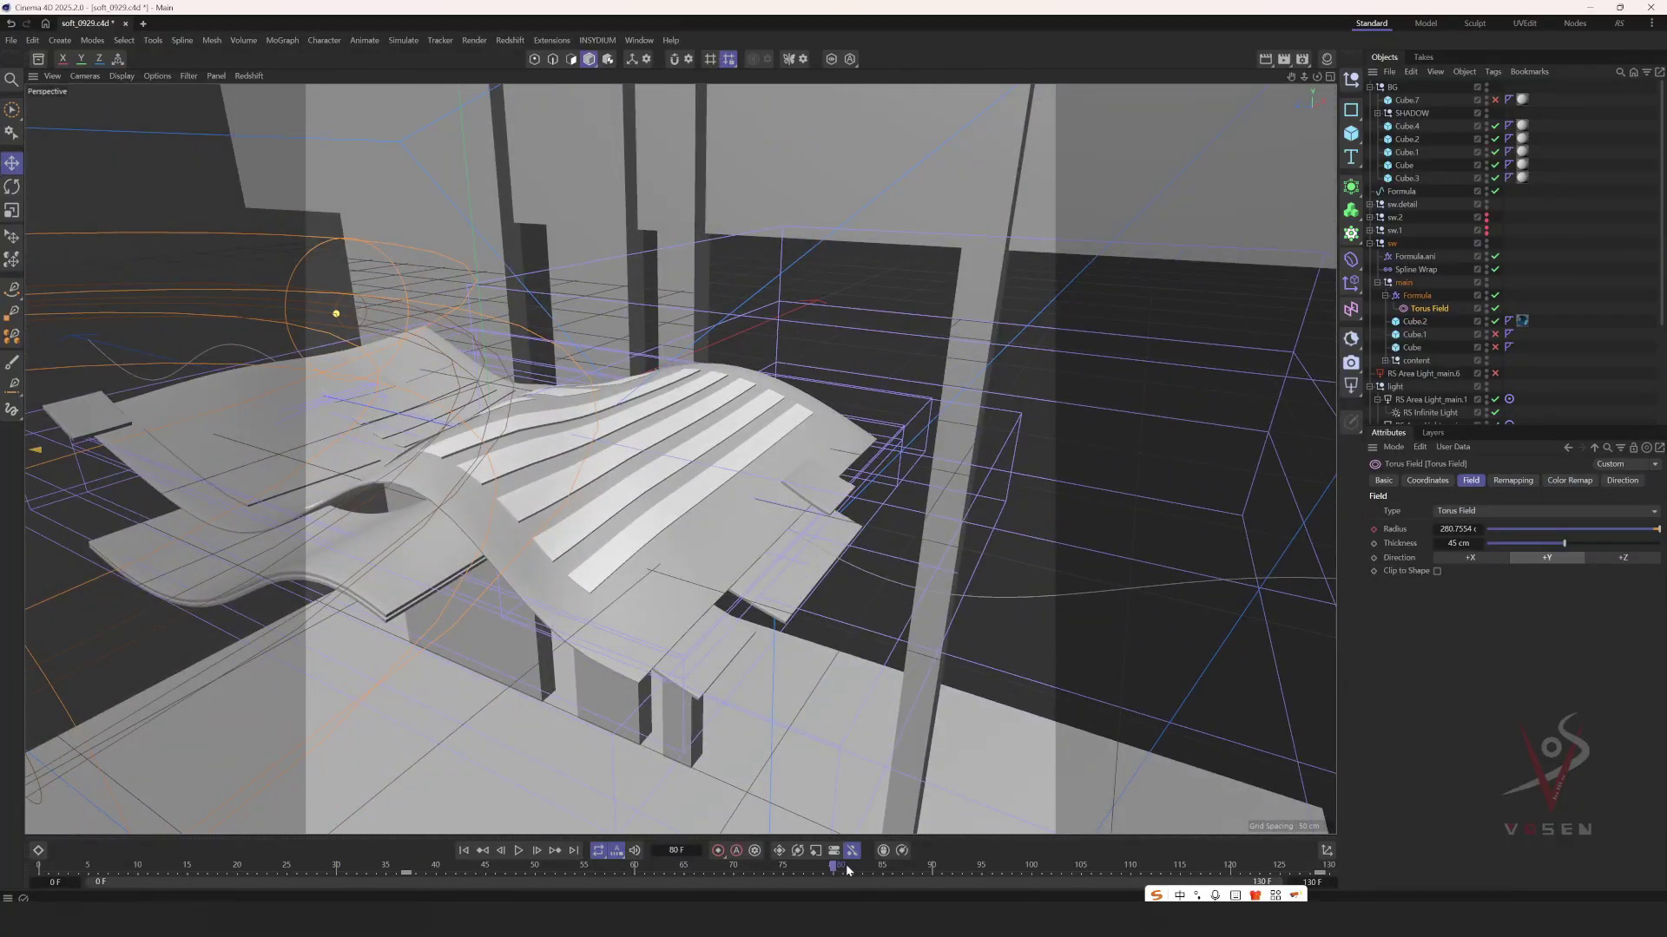
pyautogui.moveTo(848, 871); pyautogui.dragTo(882, 868)
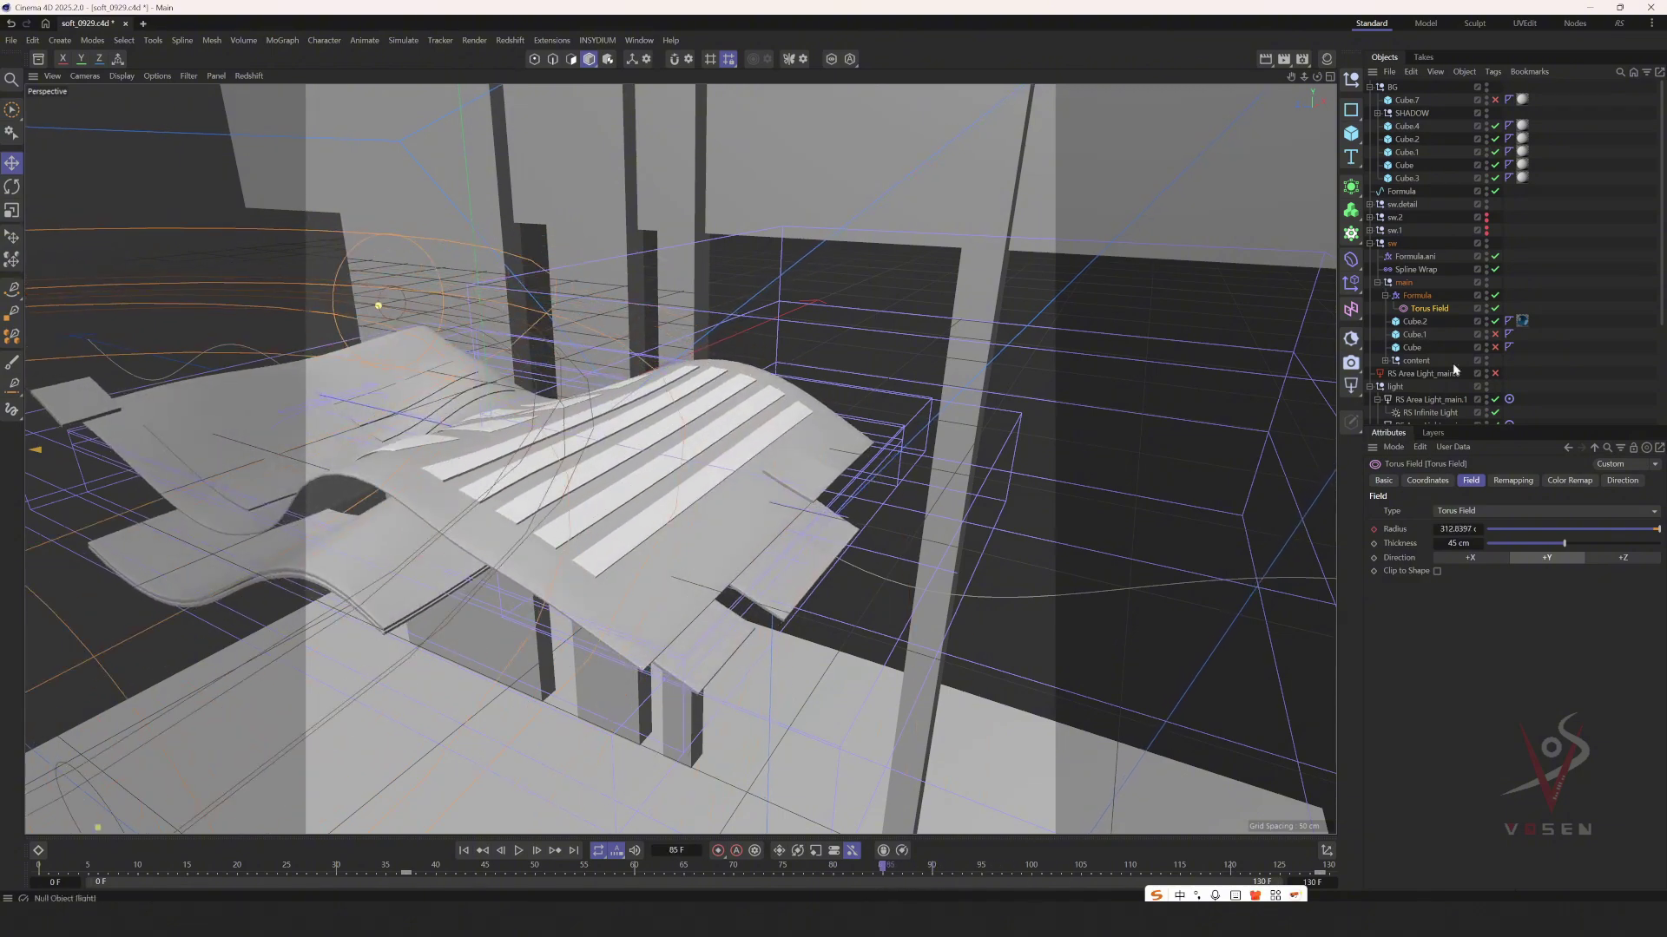
# - Disable the sw group's Formula deformer and Torus Field, then preview the animation driven by Formula.ani
pyautogui.click(1494, 308)
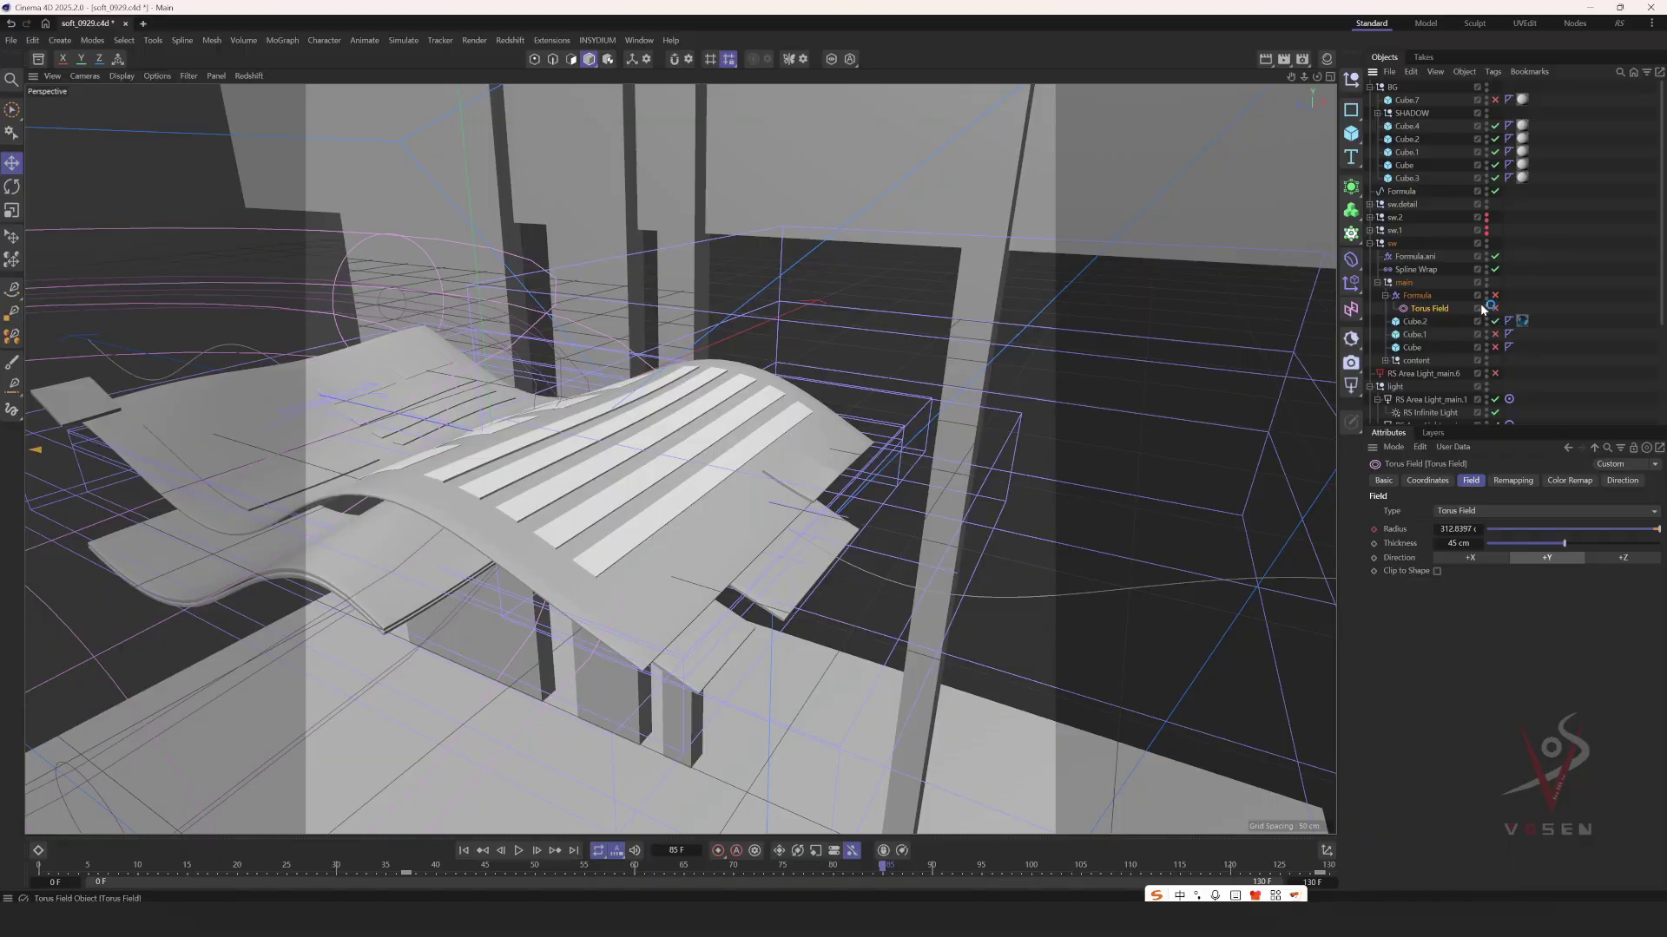
pyautogui.click(1415, 257)
pyautogui.keyDown('alt'); pyautogui.moveTo(948, 316); pyautogui.dragTo(673, 799); pyautogui.keyUp('alt')
pyautogui.click(520, 852)
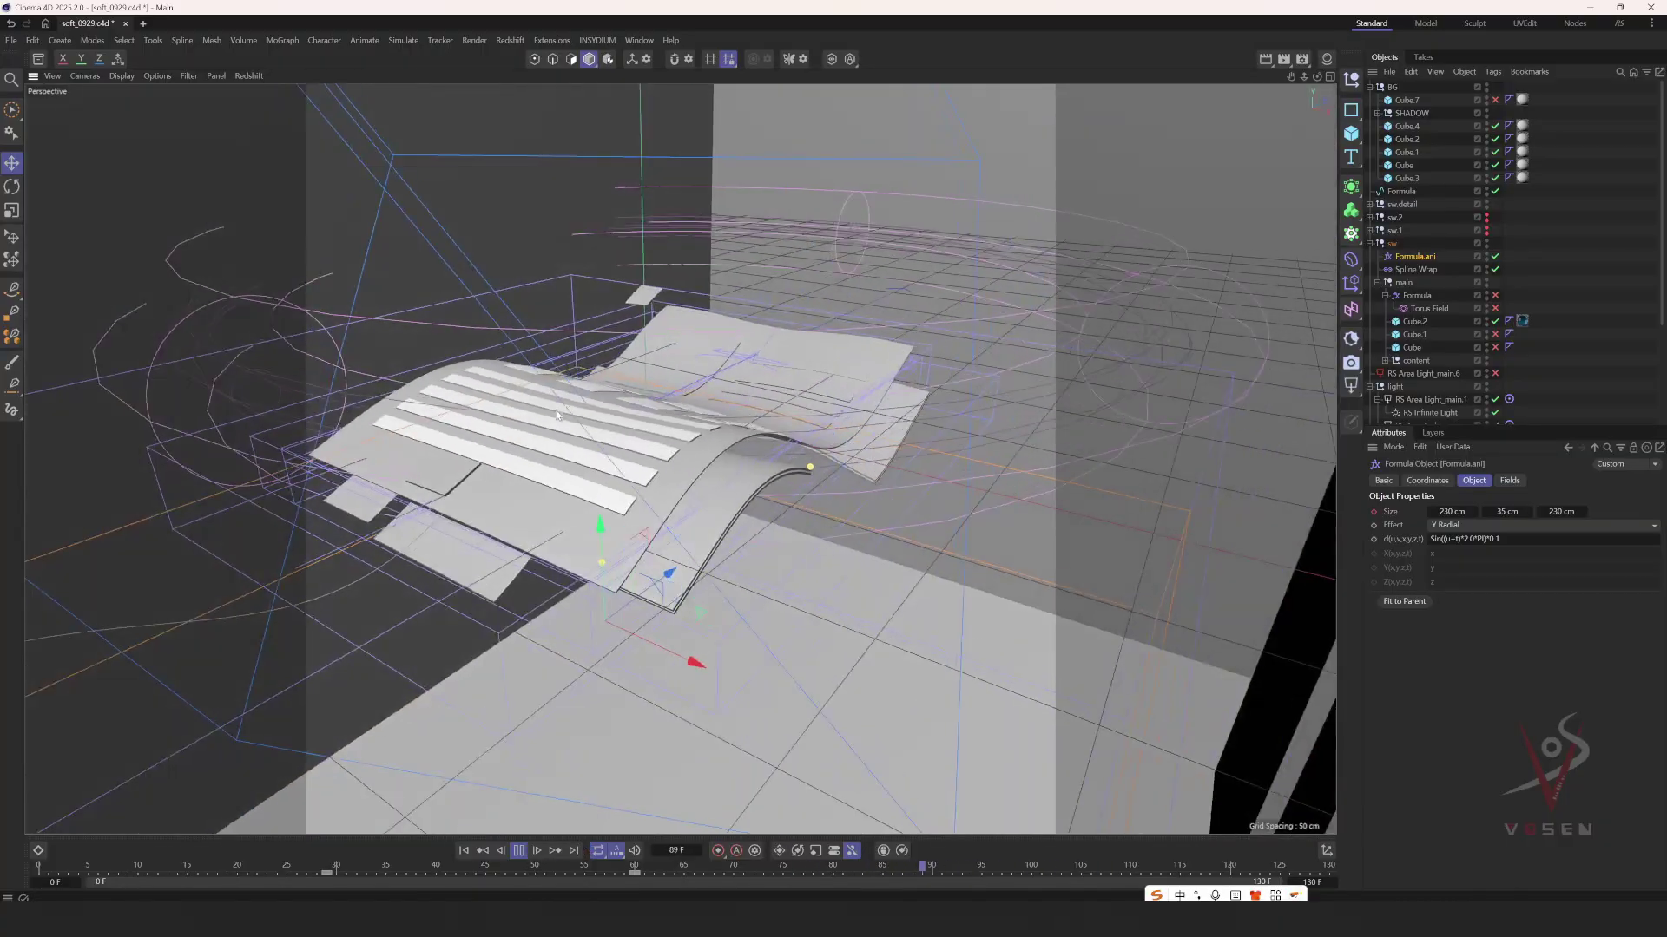
pyautogui.click(522, 852)
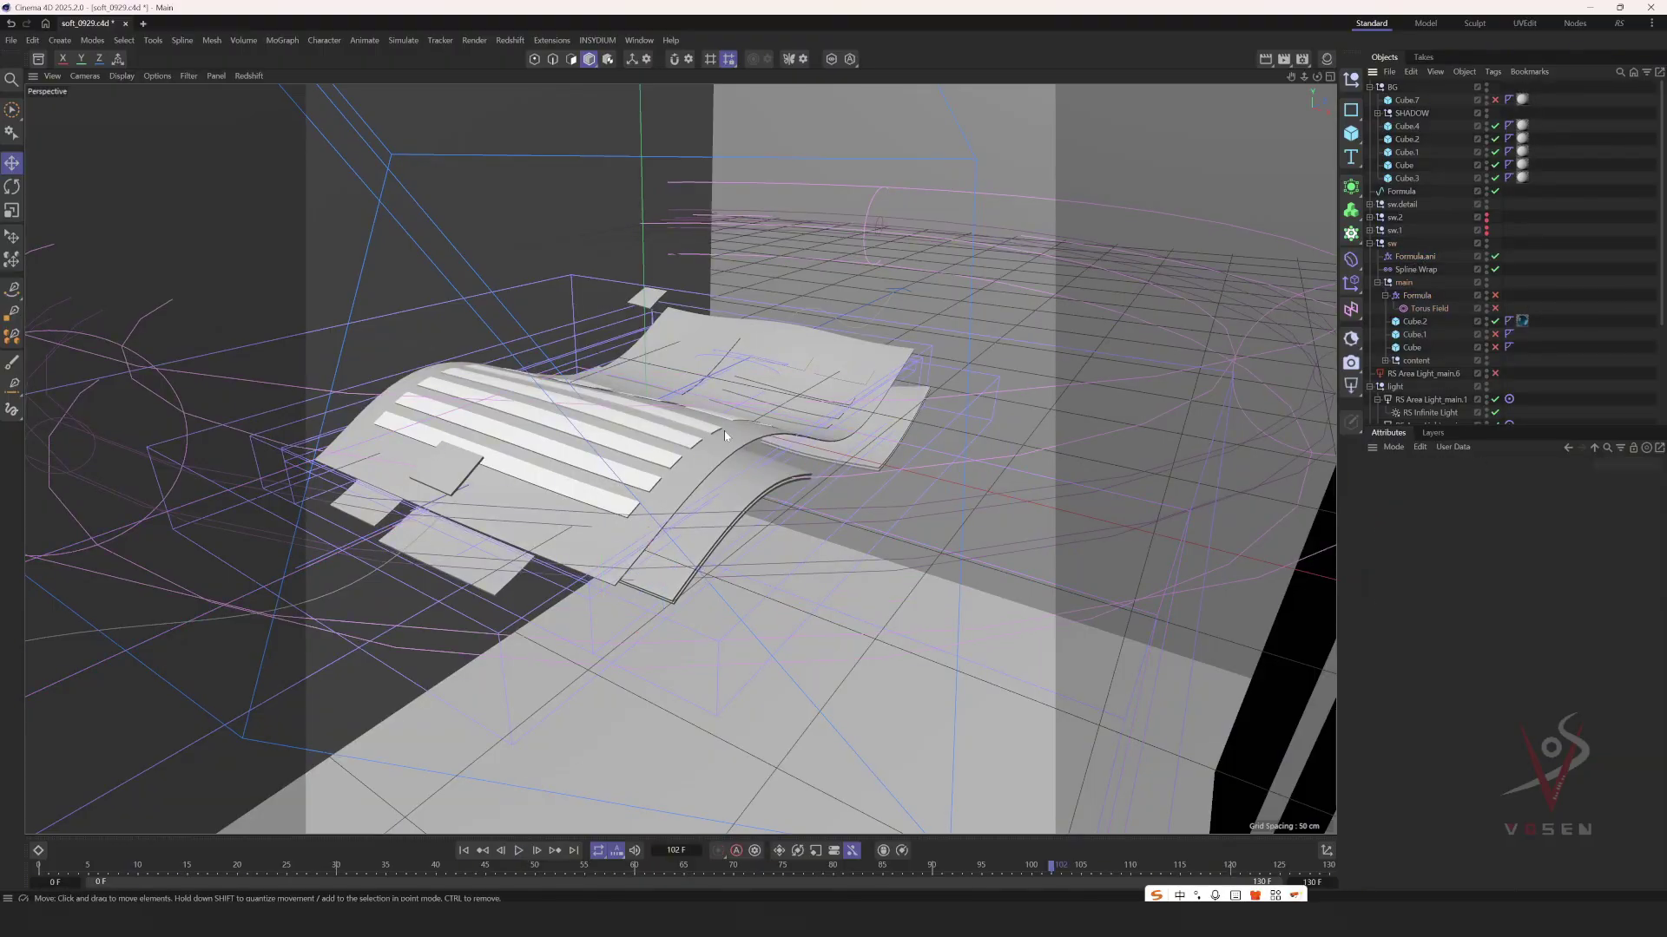
# - Copy the sw group's main null with its contents into the Untitled 2 project
pyautogui.click(1415, 321)
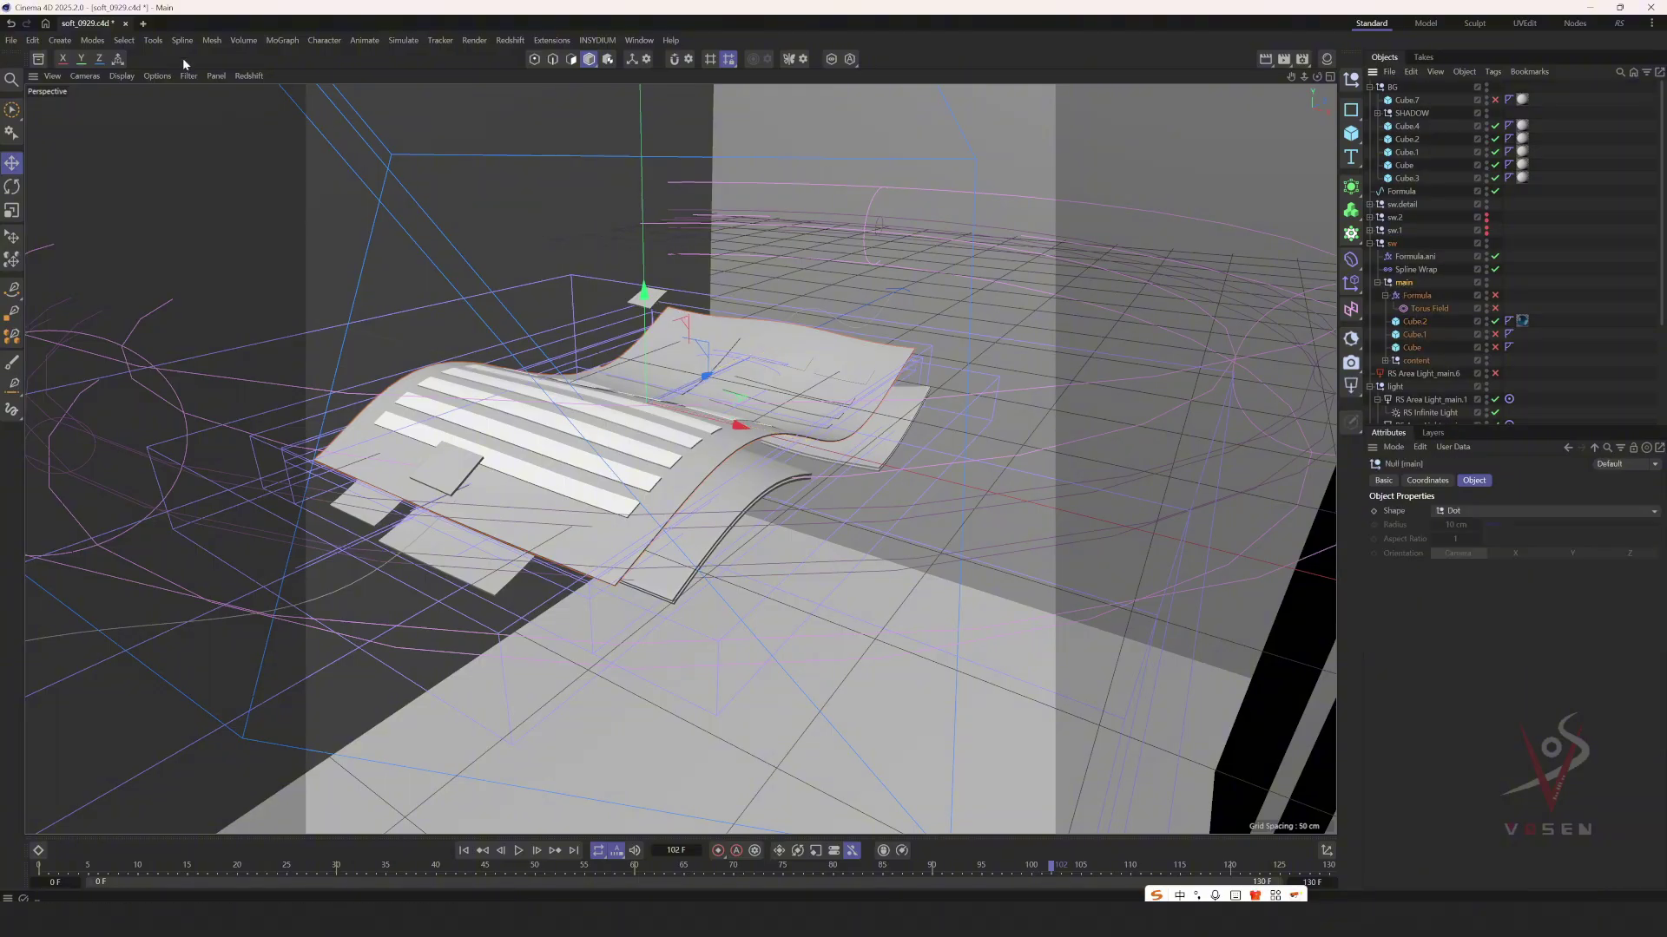
pyautogui.click(142, 23)
pyautogui.hotkey('ctrl', 'v')
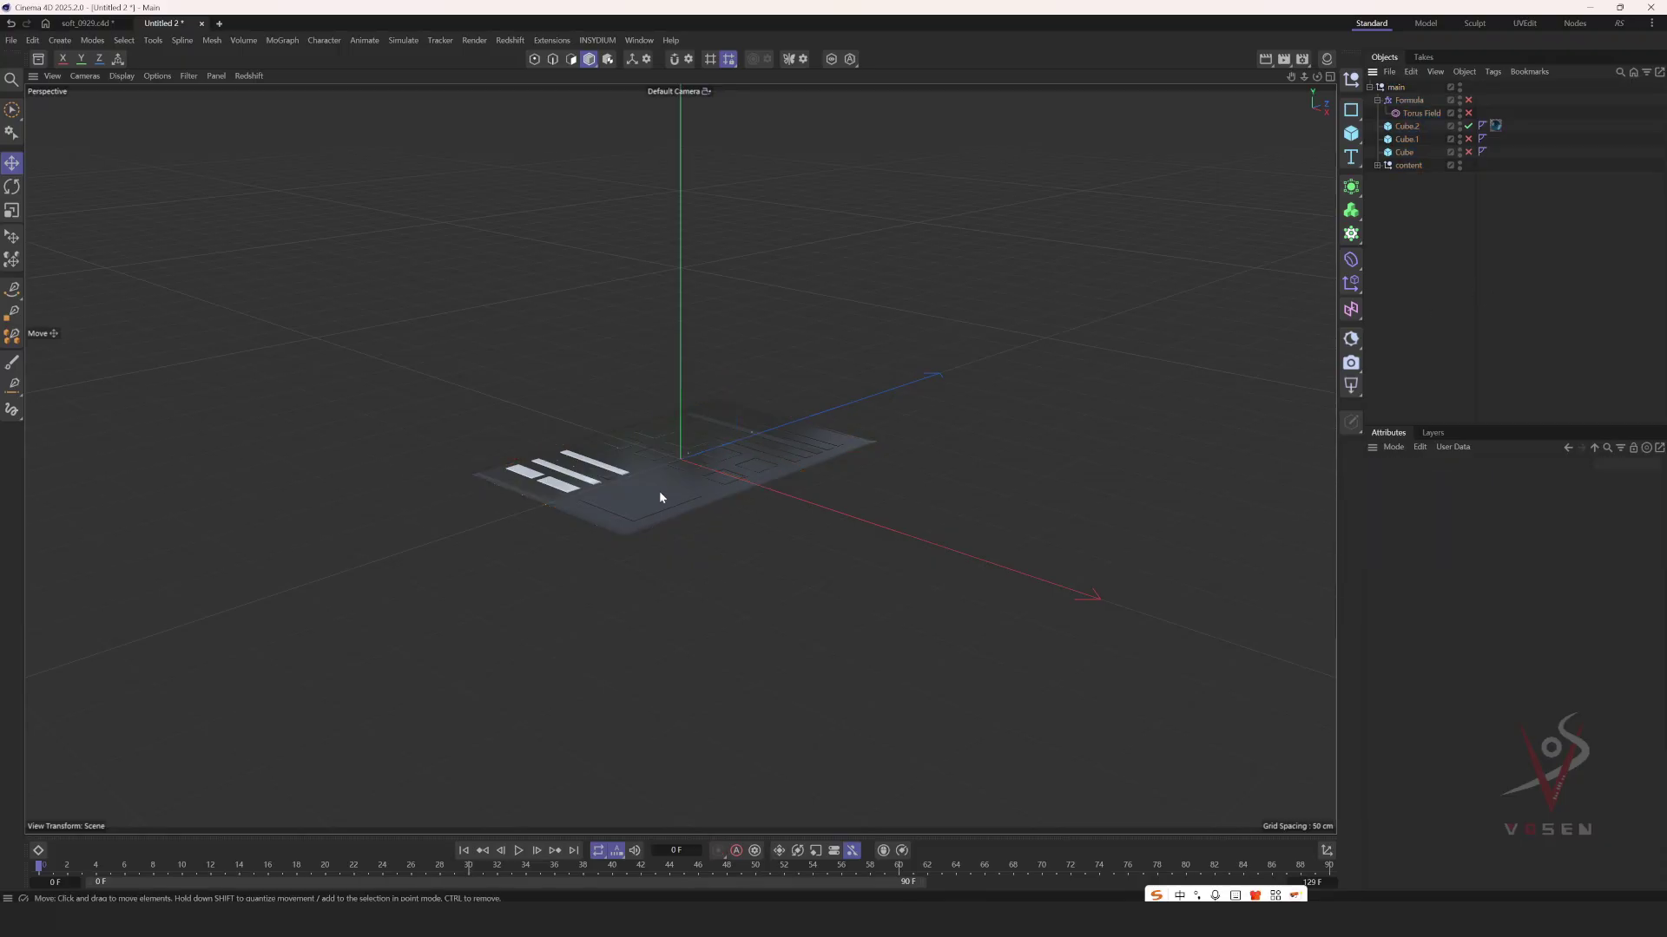
# - Turn off material display in the viewport so the pasted sheet shows plain shading, and select the cloned squares
pyautogui.keyDown('alt'); pyautogui.moveTo(659, 491); pyautogui.dragTo(681, 439); pyautogui.keyUp('alt')
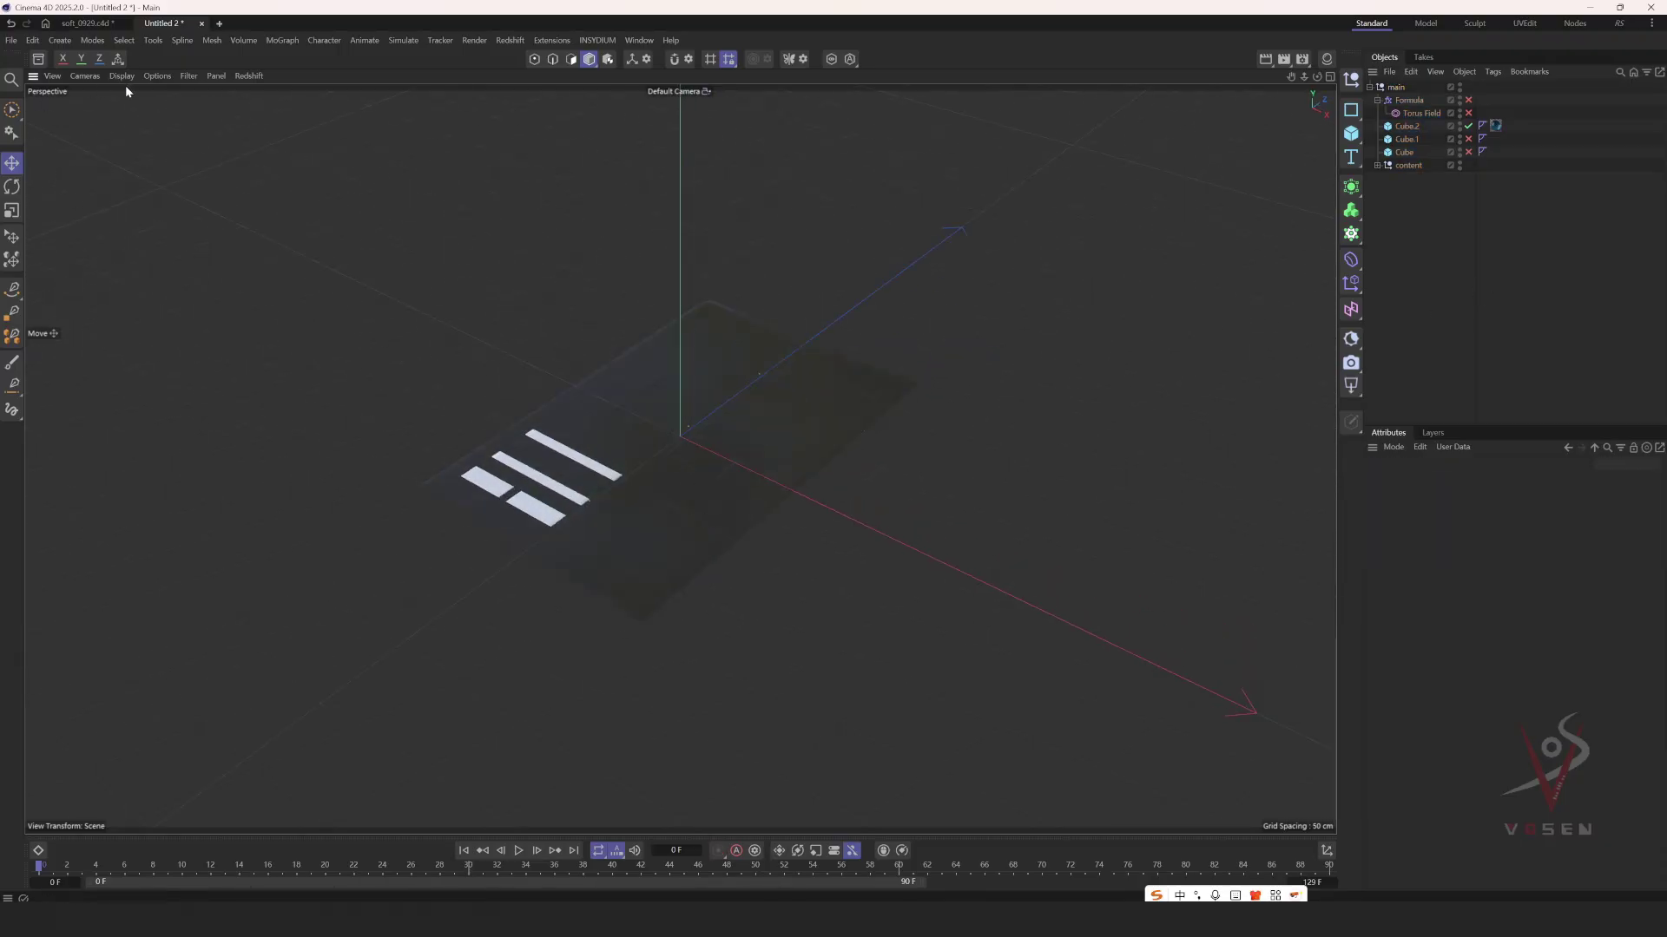
pyautogui.click(157, 76)
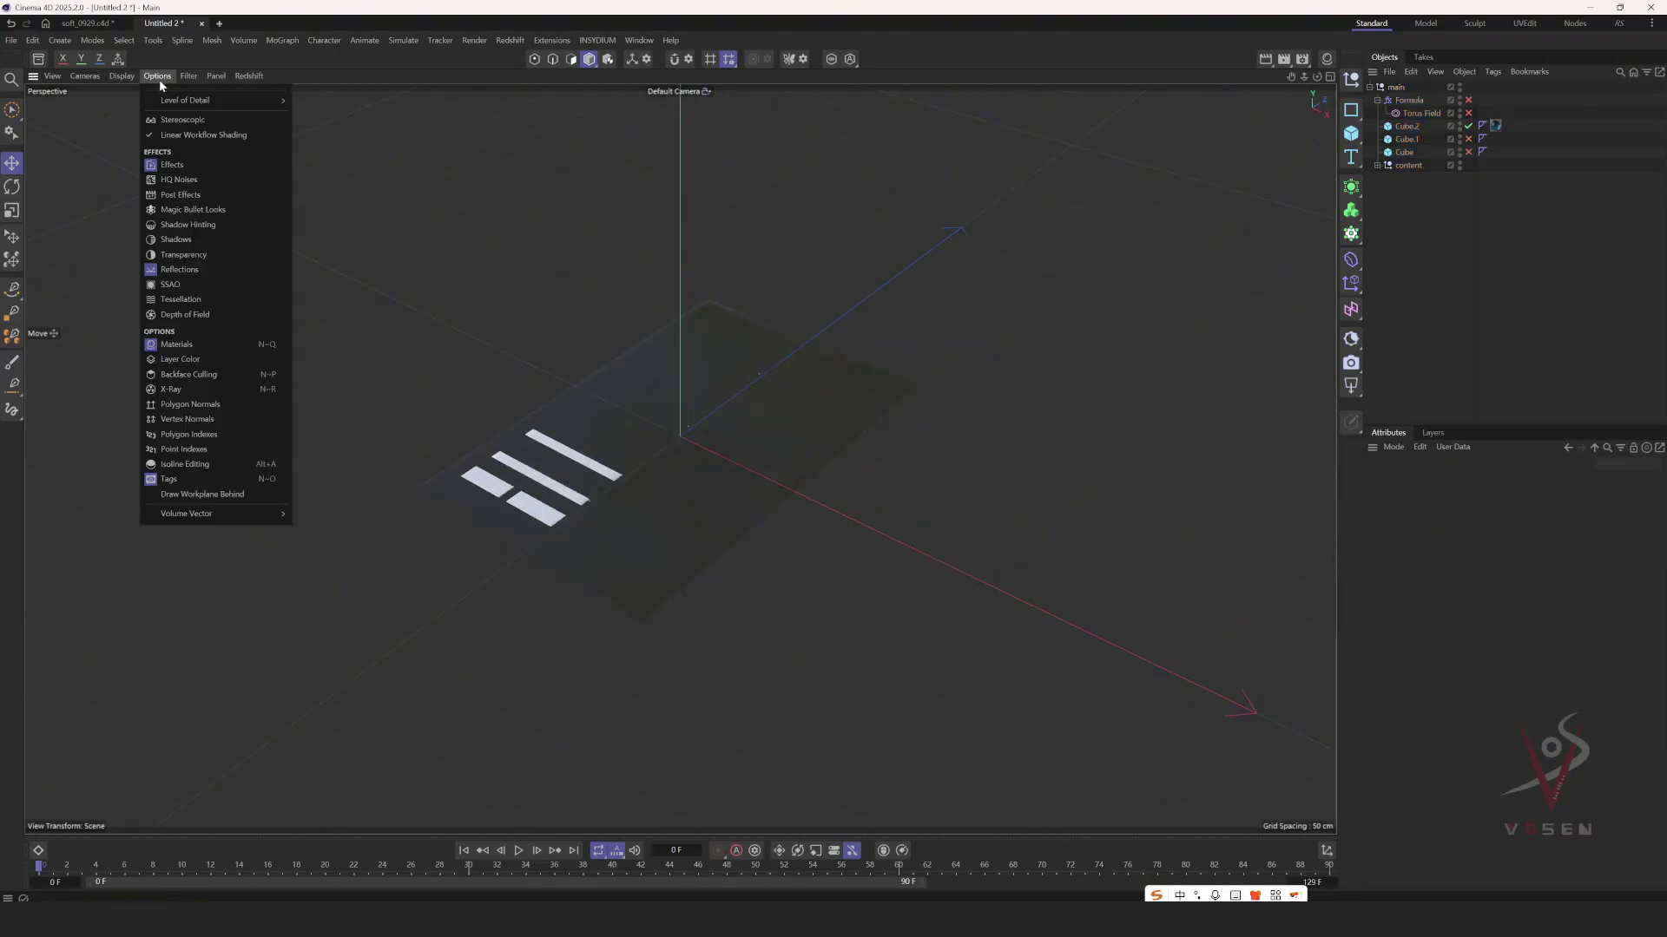
pyautogui.click(208, 347)
pyautogui.scroll(2, 727, 482)
pyautogui.keyDown('alt'); pyautogui.moveTo(689, 477); pyautogui.dragTo(694, 460); pyautogui.keyUp('alt')
pyautogui.click(694, 462)
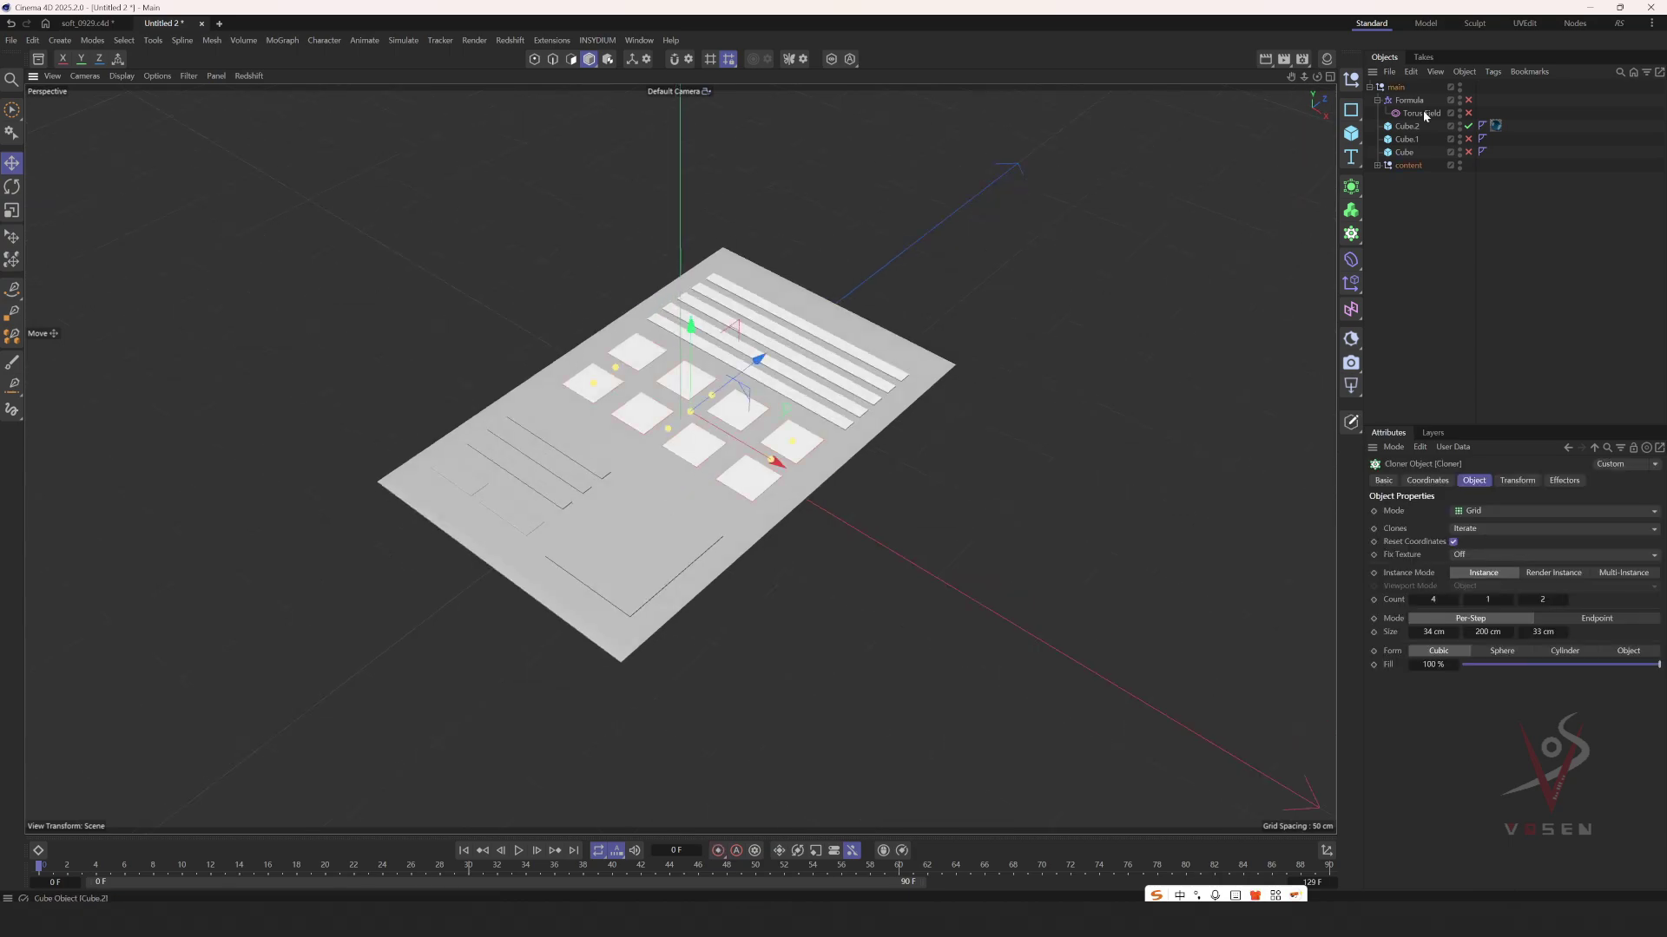
# - Delete the Formula deformer with its Torus Field and the disabled Cube.1 and Cube from main, and expand the content group
pyautogui.click(1419, 100)
pyautogui.press('Delete')
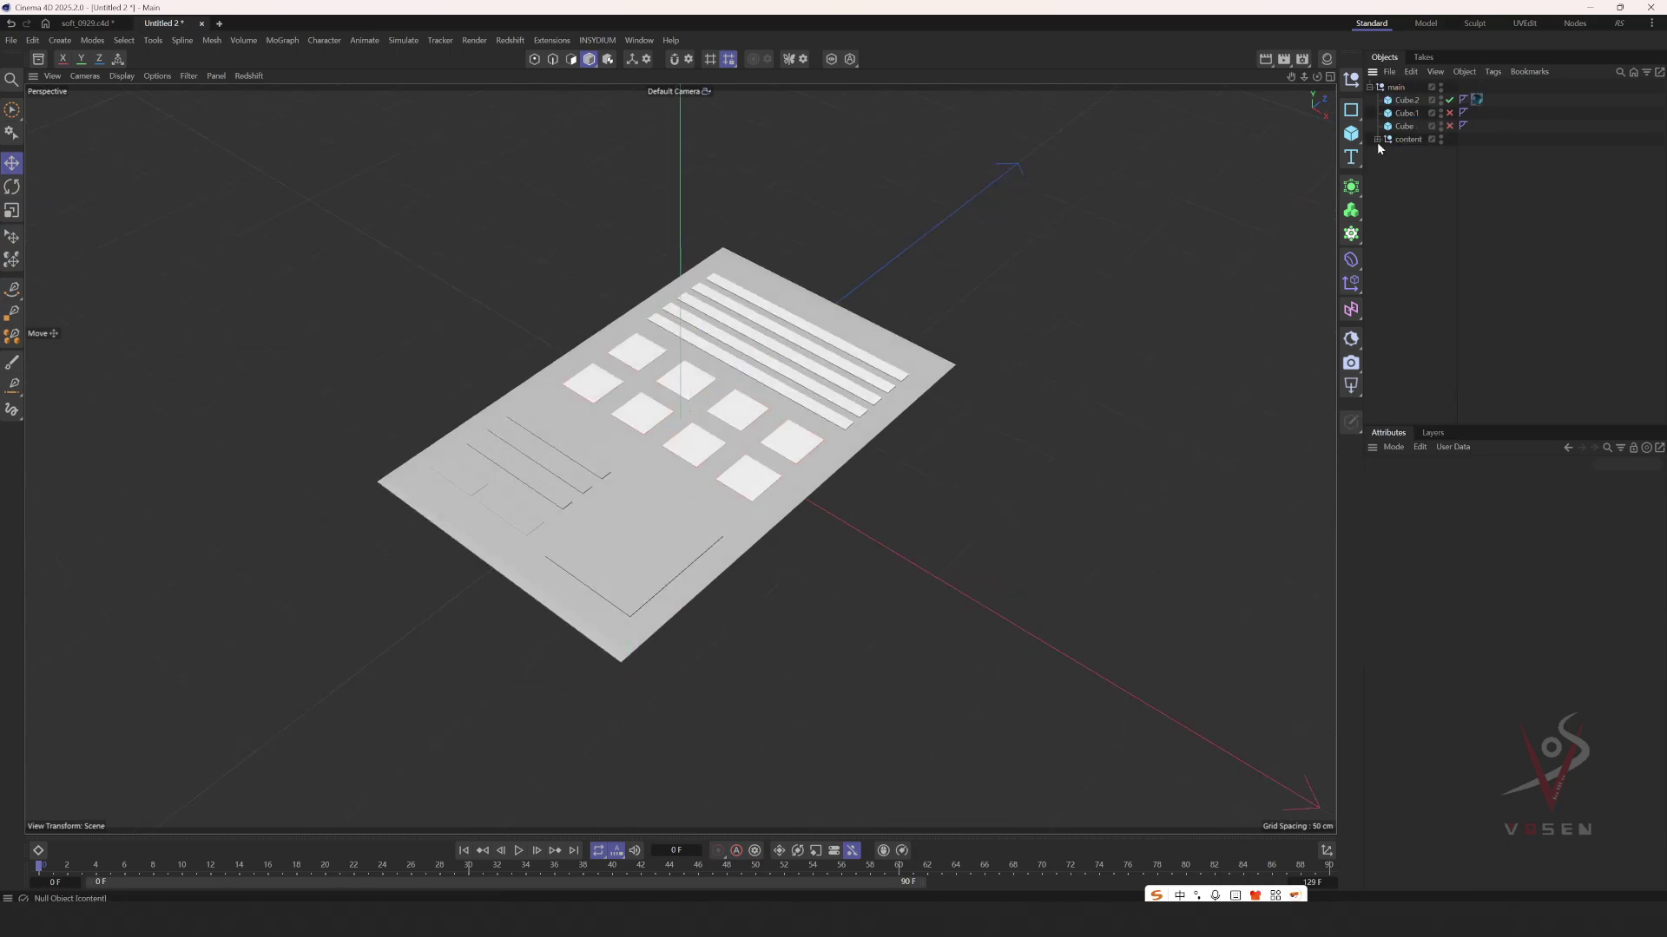
pyautogui.click(1377, 139)
pyautogui.click(1376, 140)
pyautogui.press('Delete')
pyautogui.click(1376, 113)
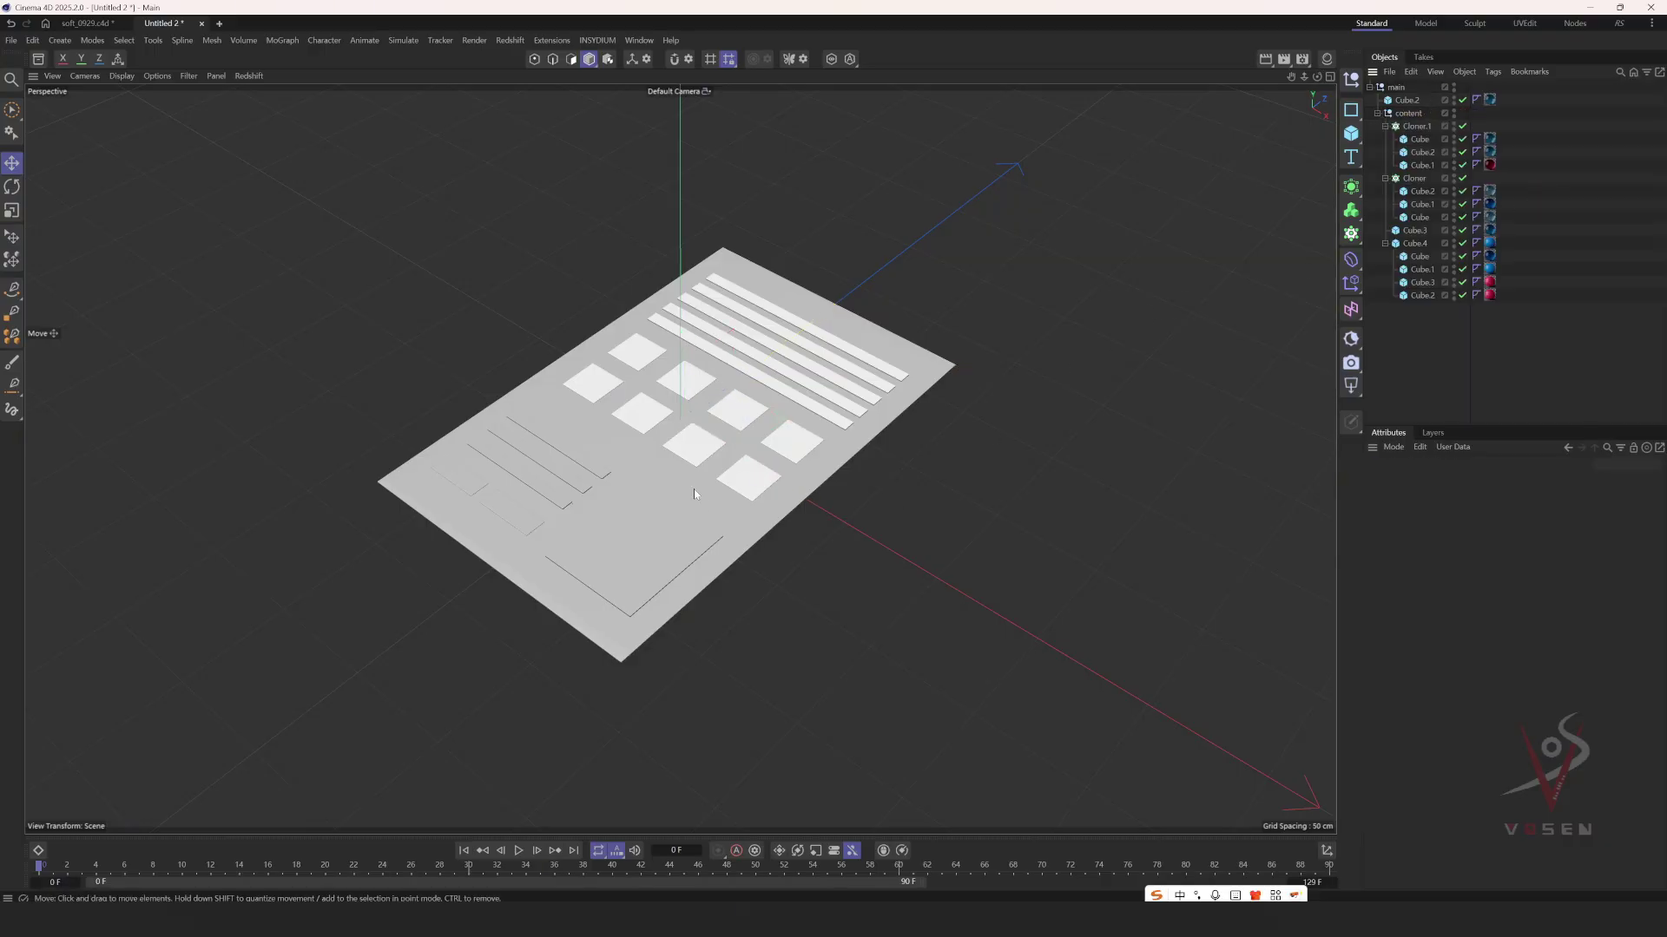
# - Examine the sheet's base cube, the cloned grid of squares and the large flat panel near its lower corner
pyautogui.scroll(5, 694, 492)
pyautogui.click(792, 463)
pyautogui.keyDown('alt'); pyautogui.moveTo(934, 541); pyautogui.dragTo(804, 417); pyautogui.keyUp('alt')
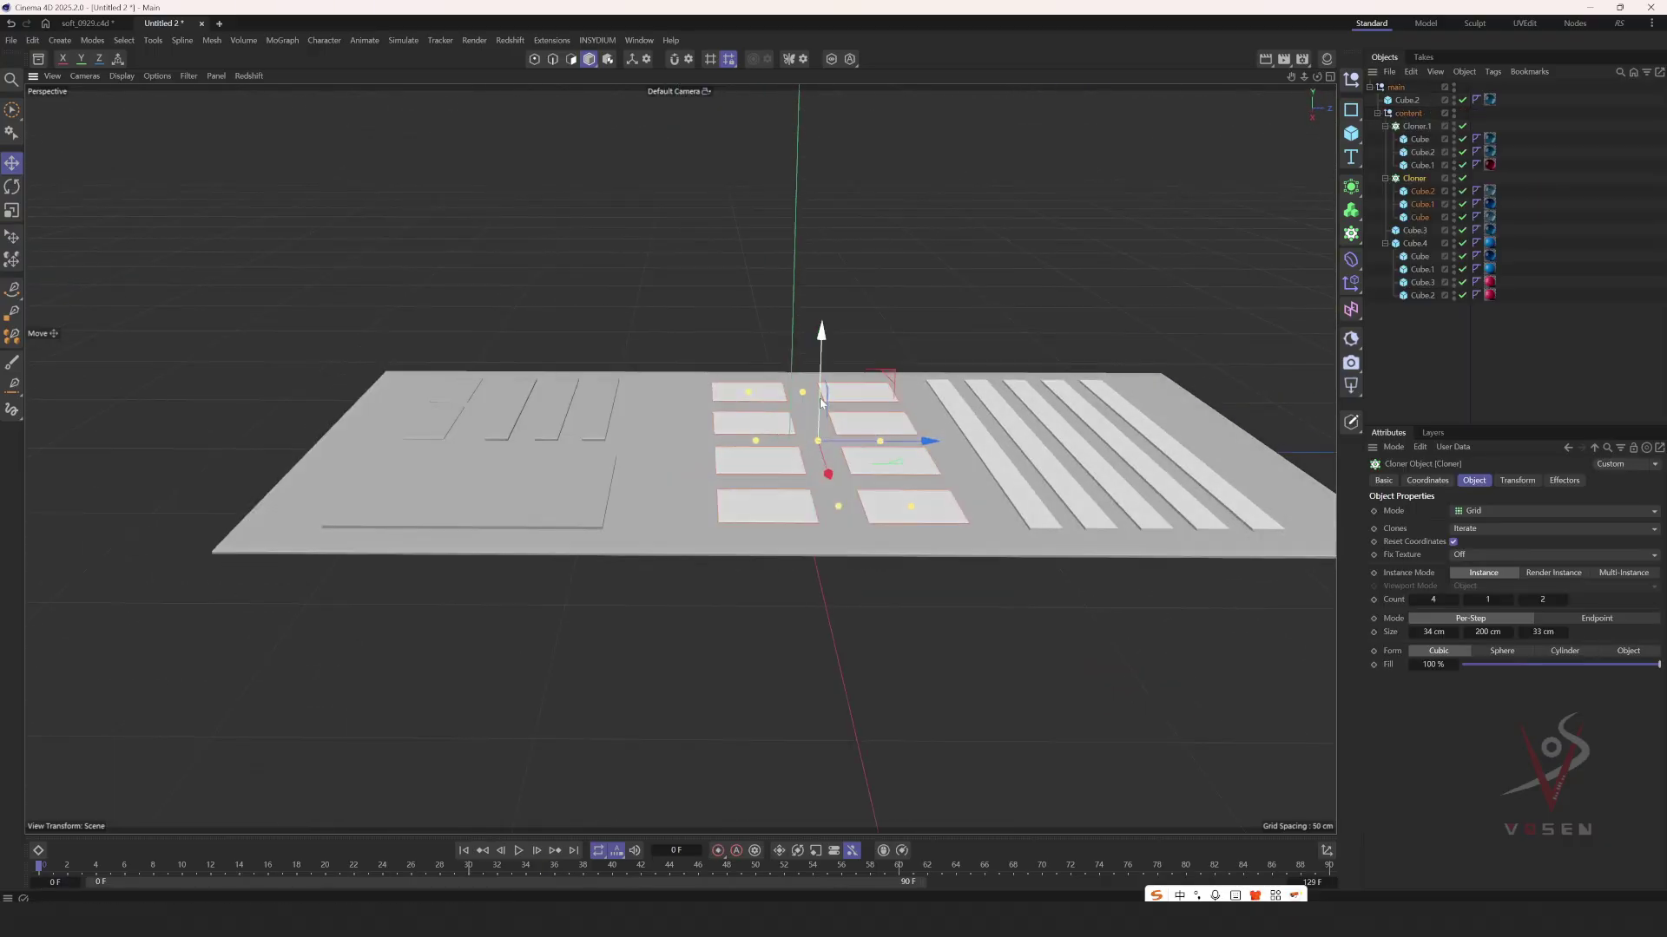
pyautogui.click(695, 460)
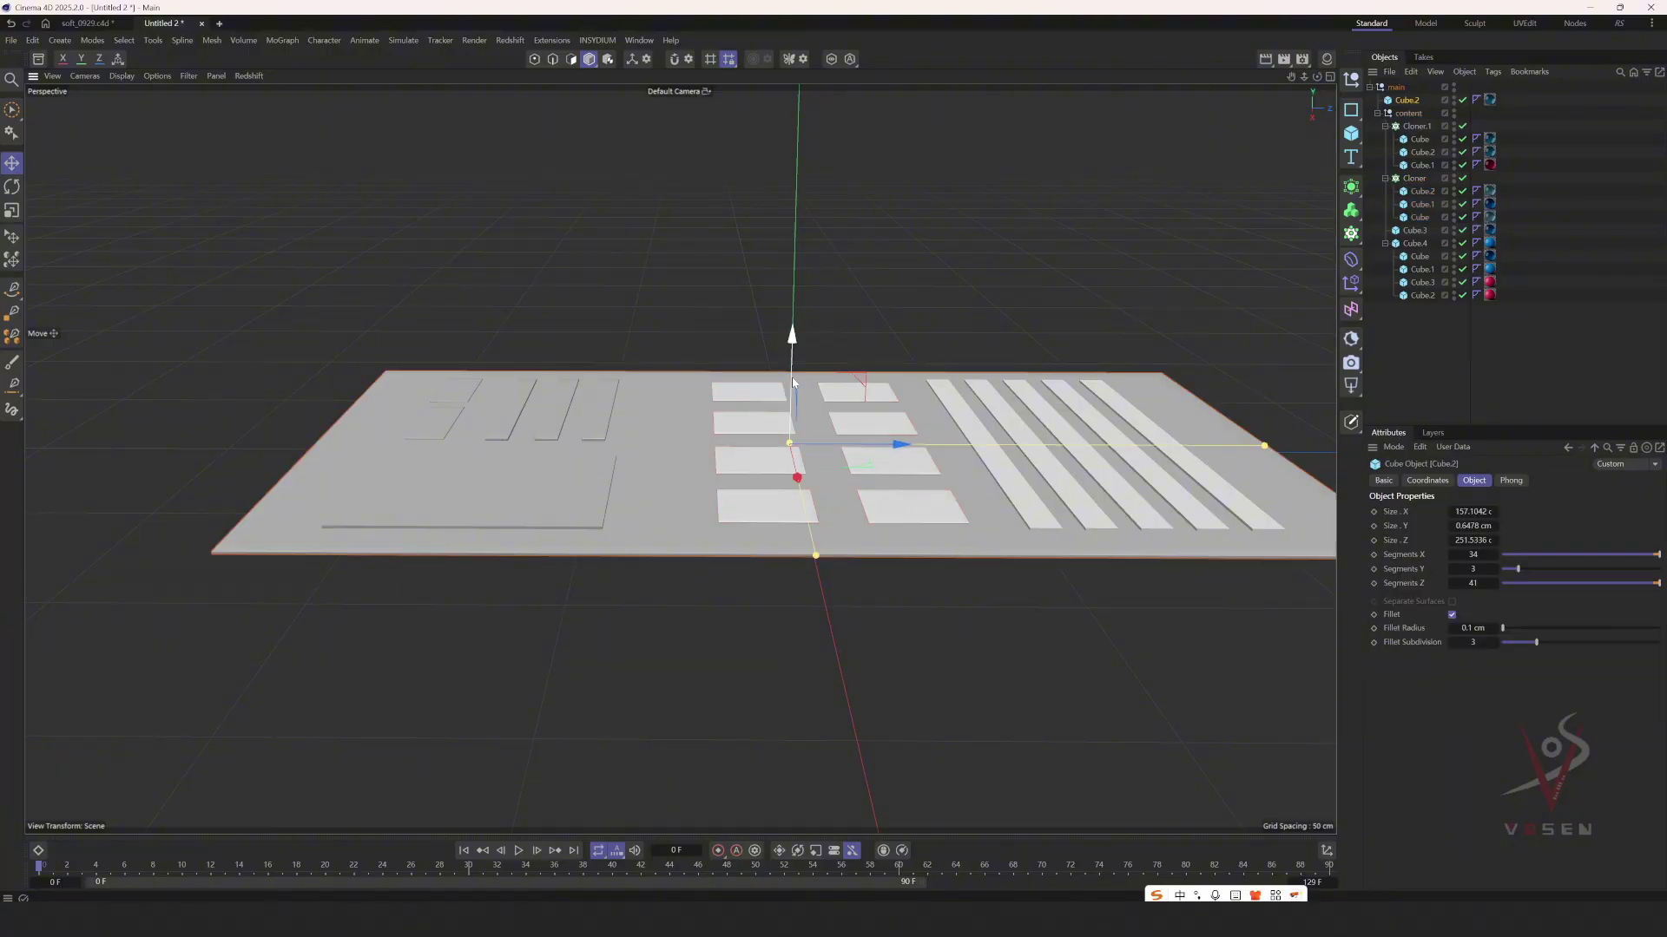
pyautogui.moveTo(767, 390)
pyautogui.keyDown('alt'); pyautogui.mouseDown()
pyautogui.moveTo(785, 408)
pyautogui.moveTo(824, 360)
pyautogui.moveTo(771, 435)
pyautogui.moveTo(790, 401)
pyautogui.moveTo(840, 449)
pyautogui.mouseUp(); pyautogui.keyUp('alt')
pyautogui.click(791, 432)
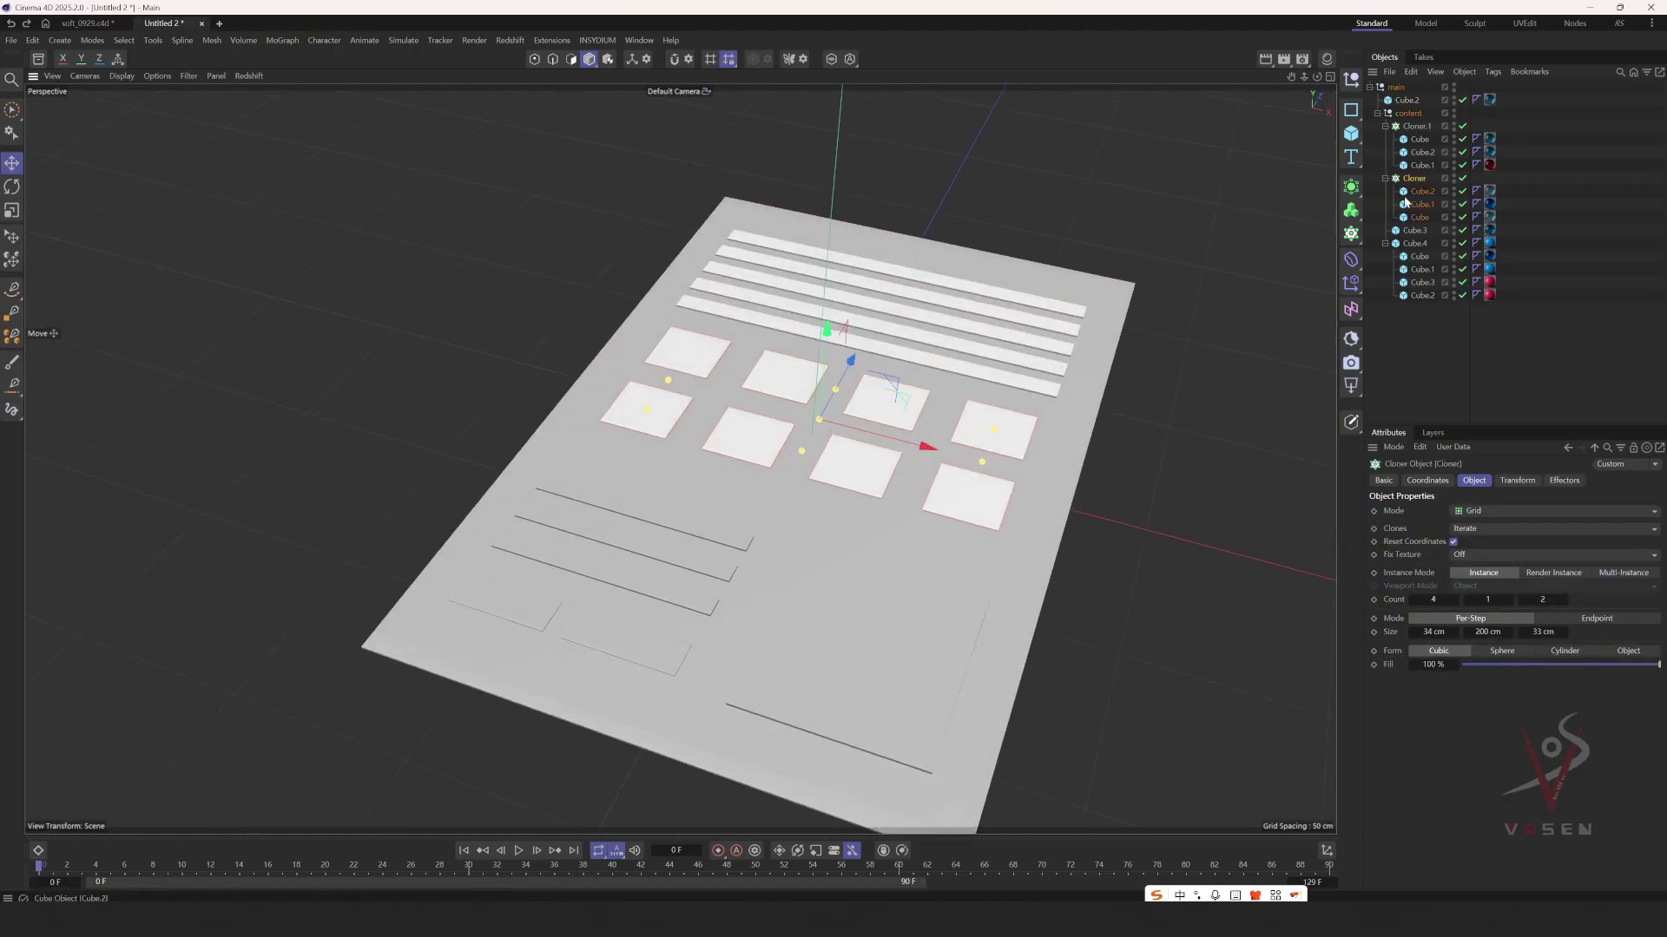
pyautogui.click(889, 632)
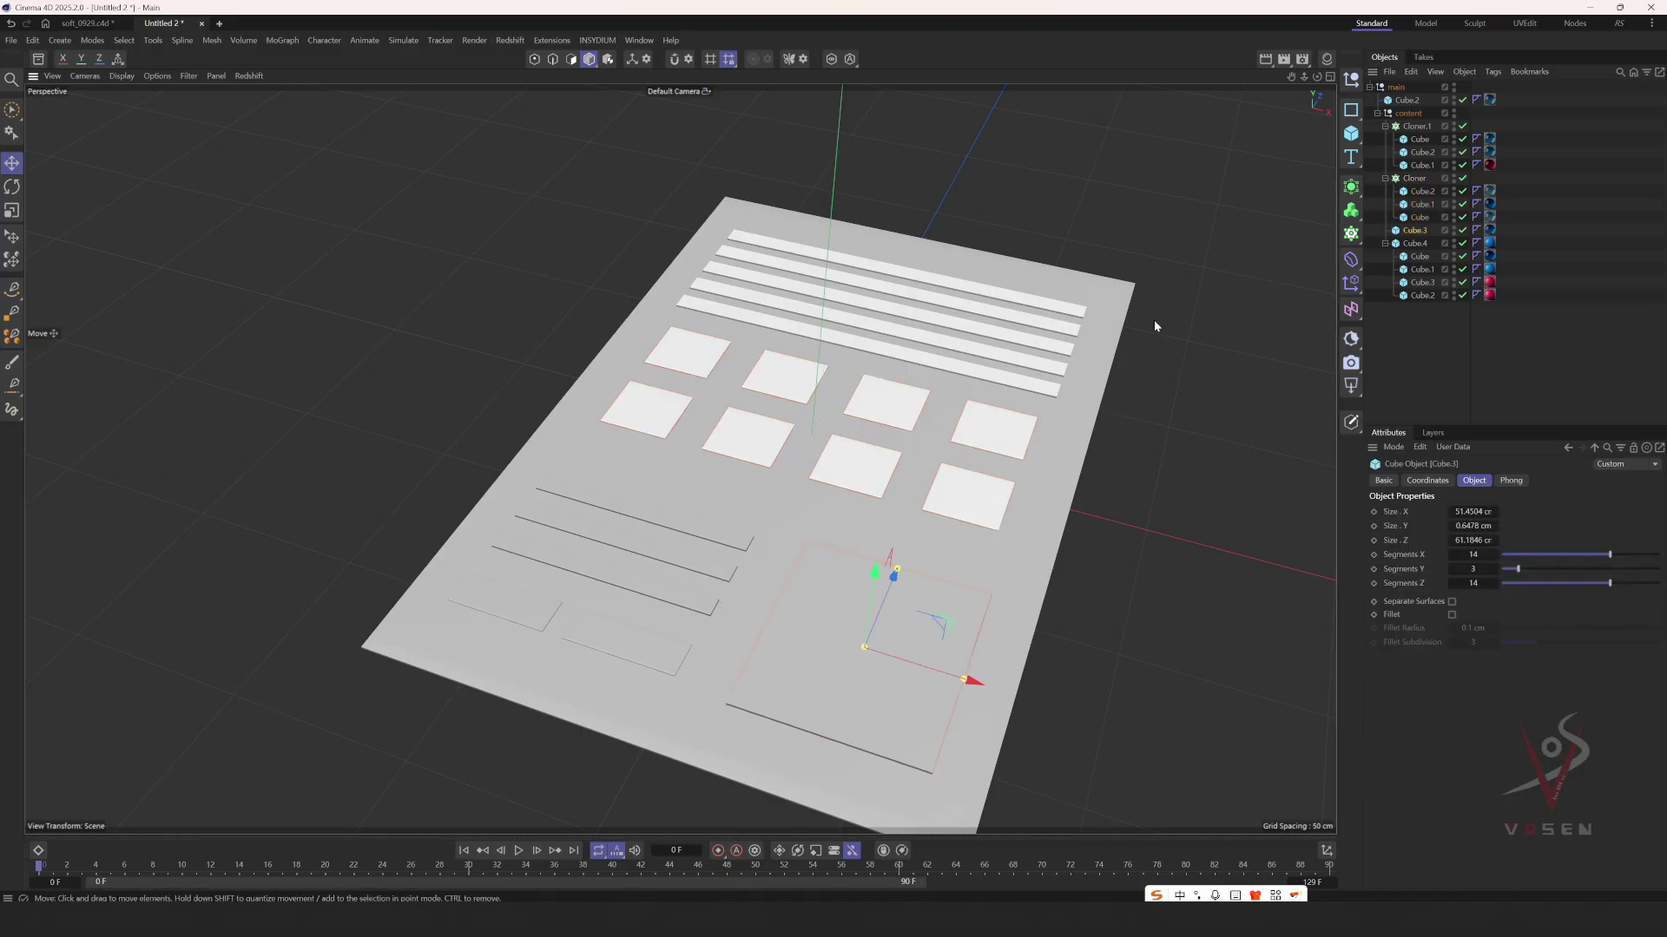
# - Add a cube beside the sheet, scale it down and flatten it into a small thin slab
pyautogui.click(1351, 133)
pyautogui.scroll(-3, 1146, 351)
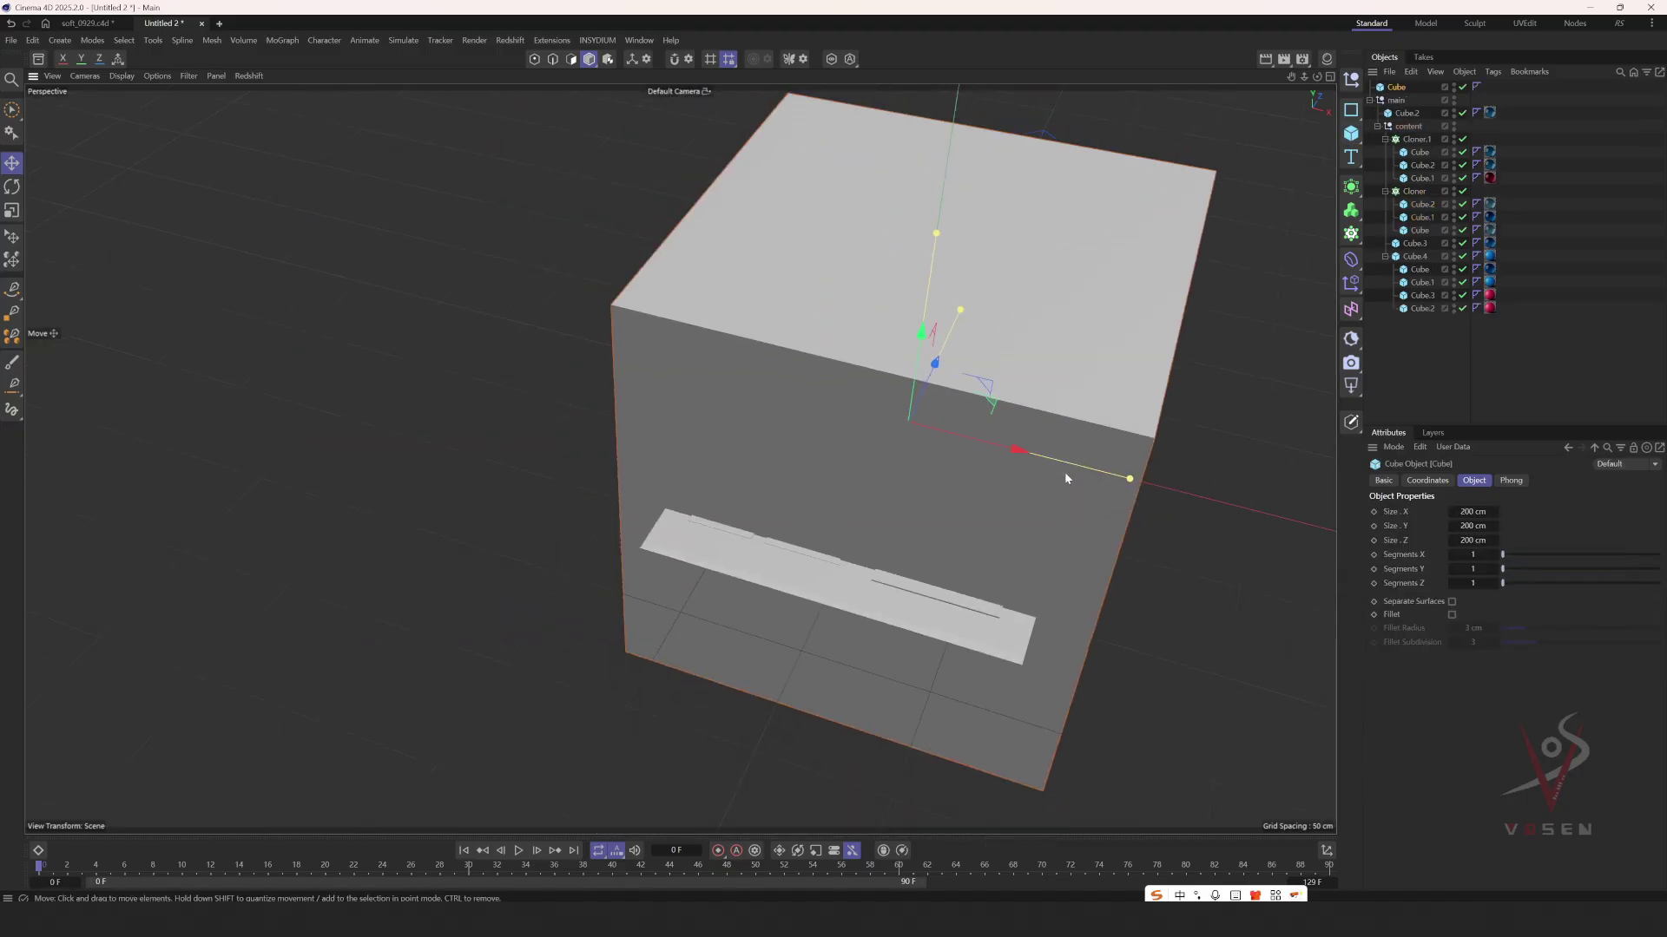
pyautogui.moveTo(1064, 478)
pyautogui.keyDown('alt'); pyautogui.mouseDown()
pyautogui.moveTo(607, 417)
pyautogui.moveTo(710, 408)
pyautogui.moveTo(929, 486)
pyautogui.moveTo(1072, 492)
pyautogui.mouseUp(); pyautogui.keyUp('alt')
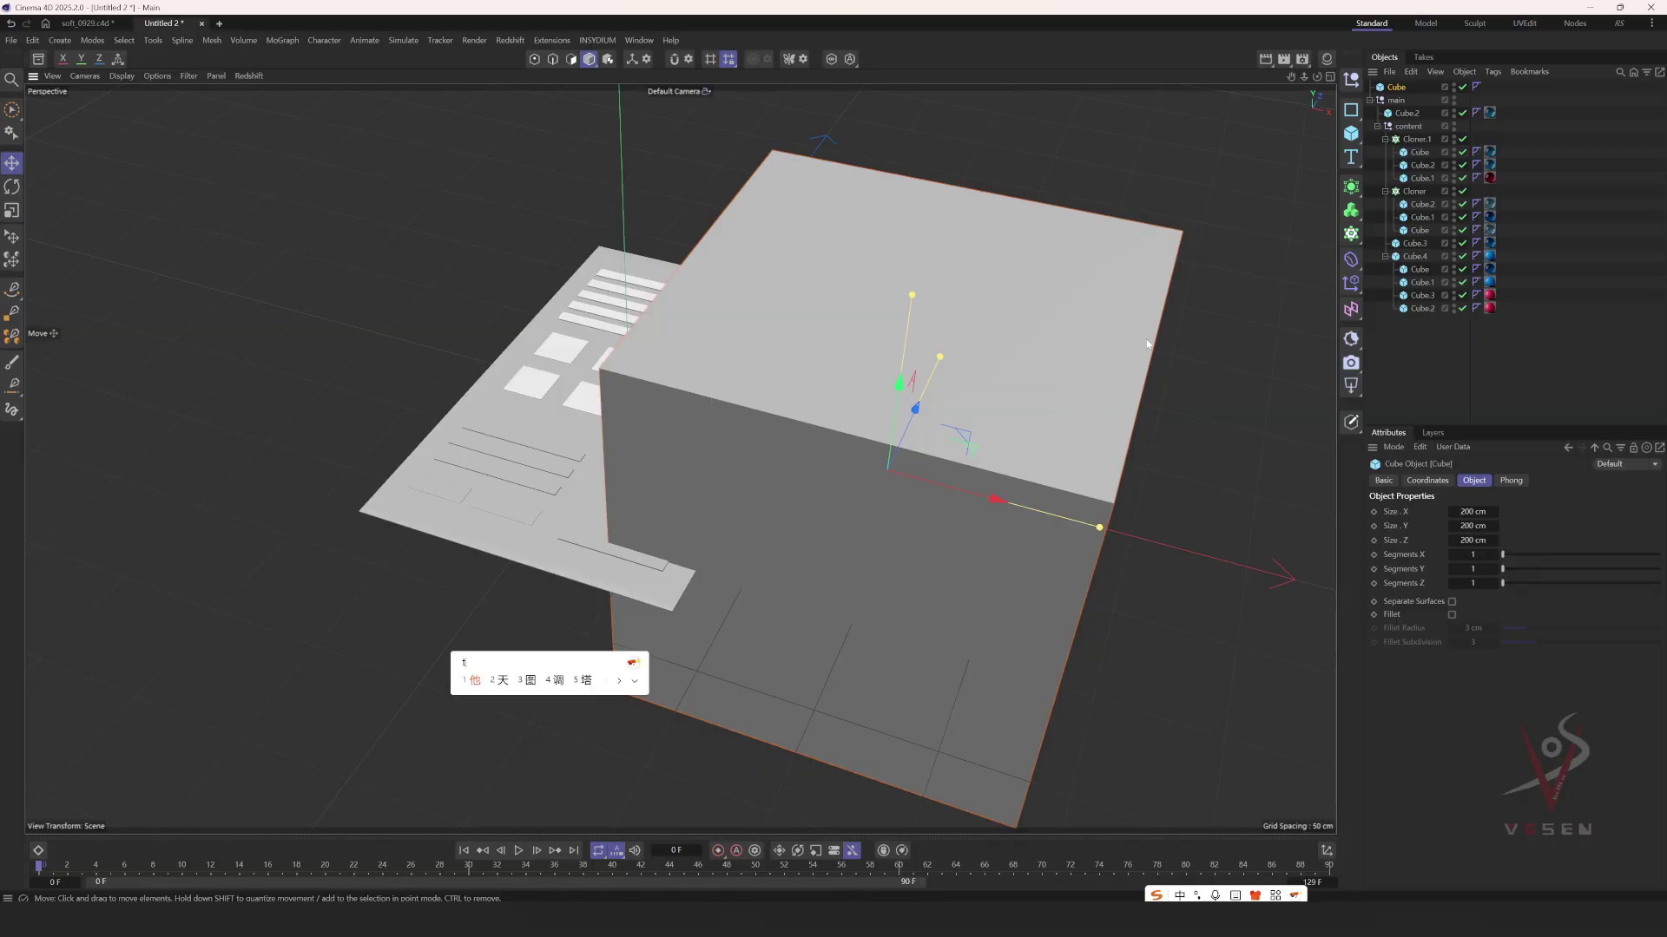
pyautogui.press('t')
pyautogui.moveTo(1189, 295); pyautogui.dragTo(809, 476)
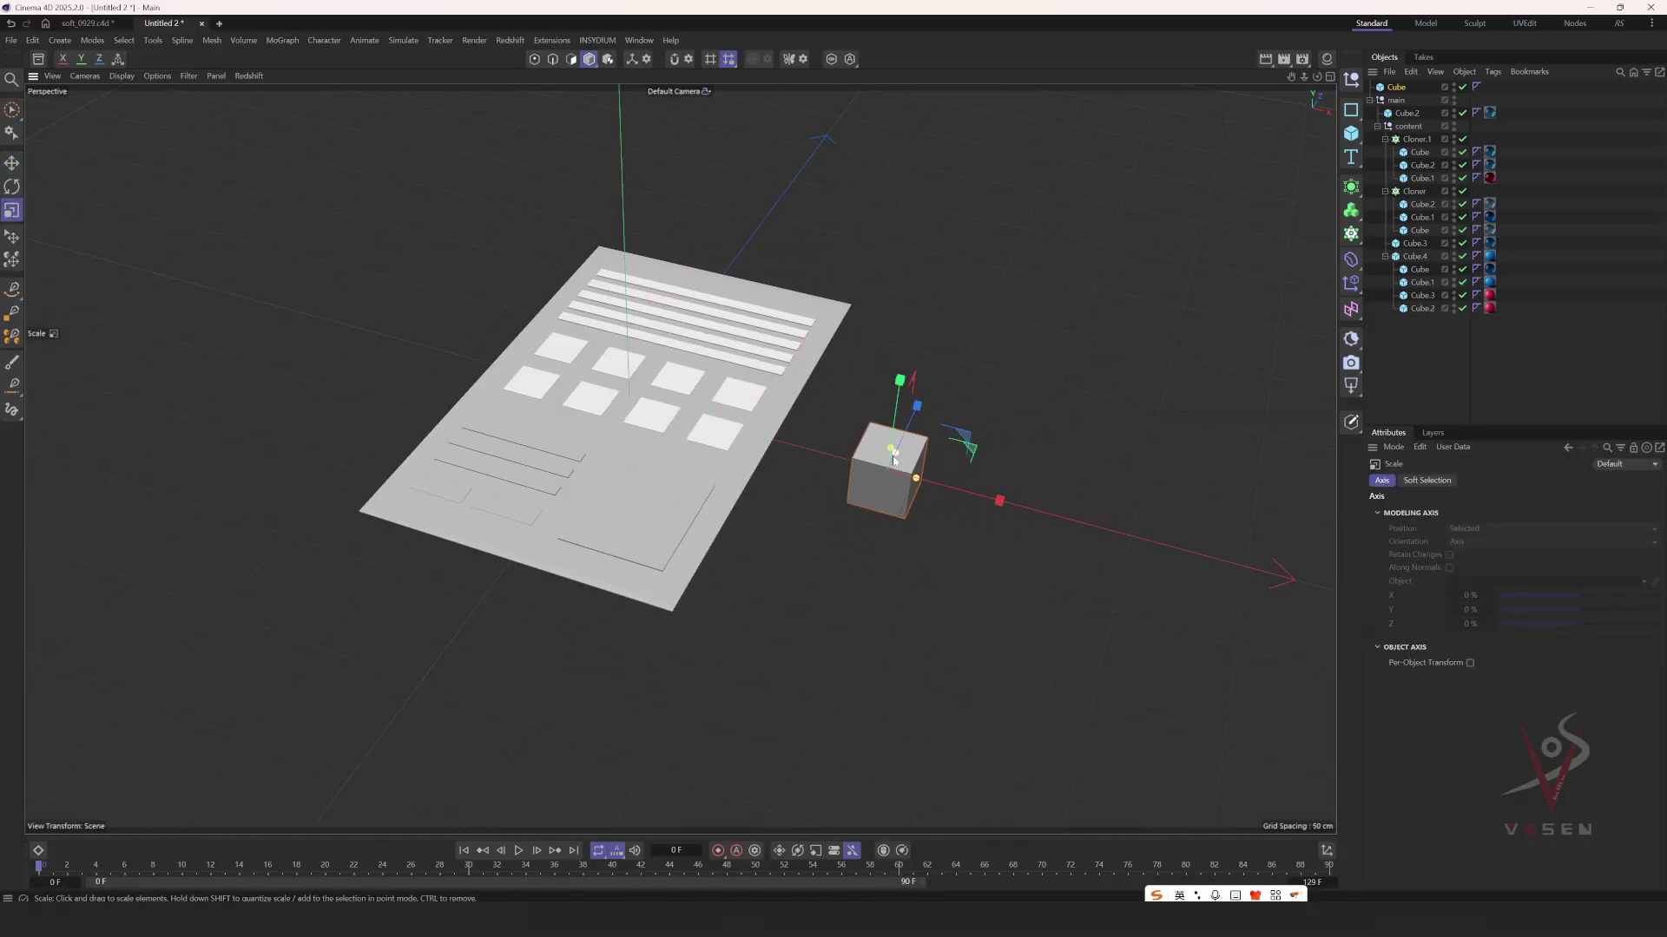
pyautogui.scroll(4, 891, 455)
pyautogui.moveTo(1057, 405); pyautogui.dragTo(894, 471)
pyautogui.press('e')
pyautogui.scroll(3, 933, 481)
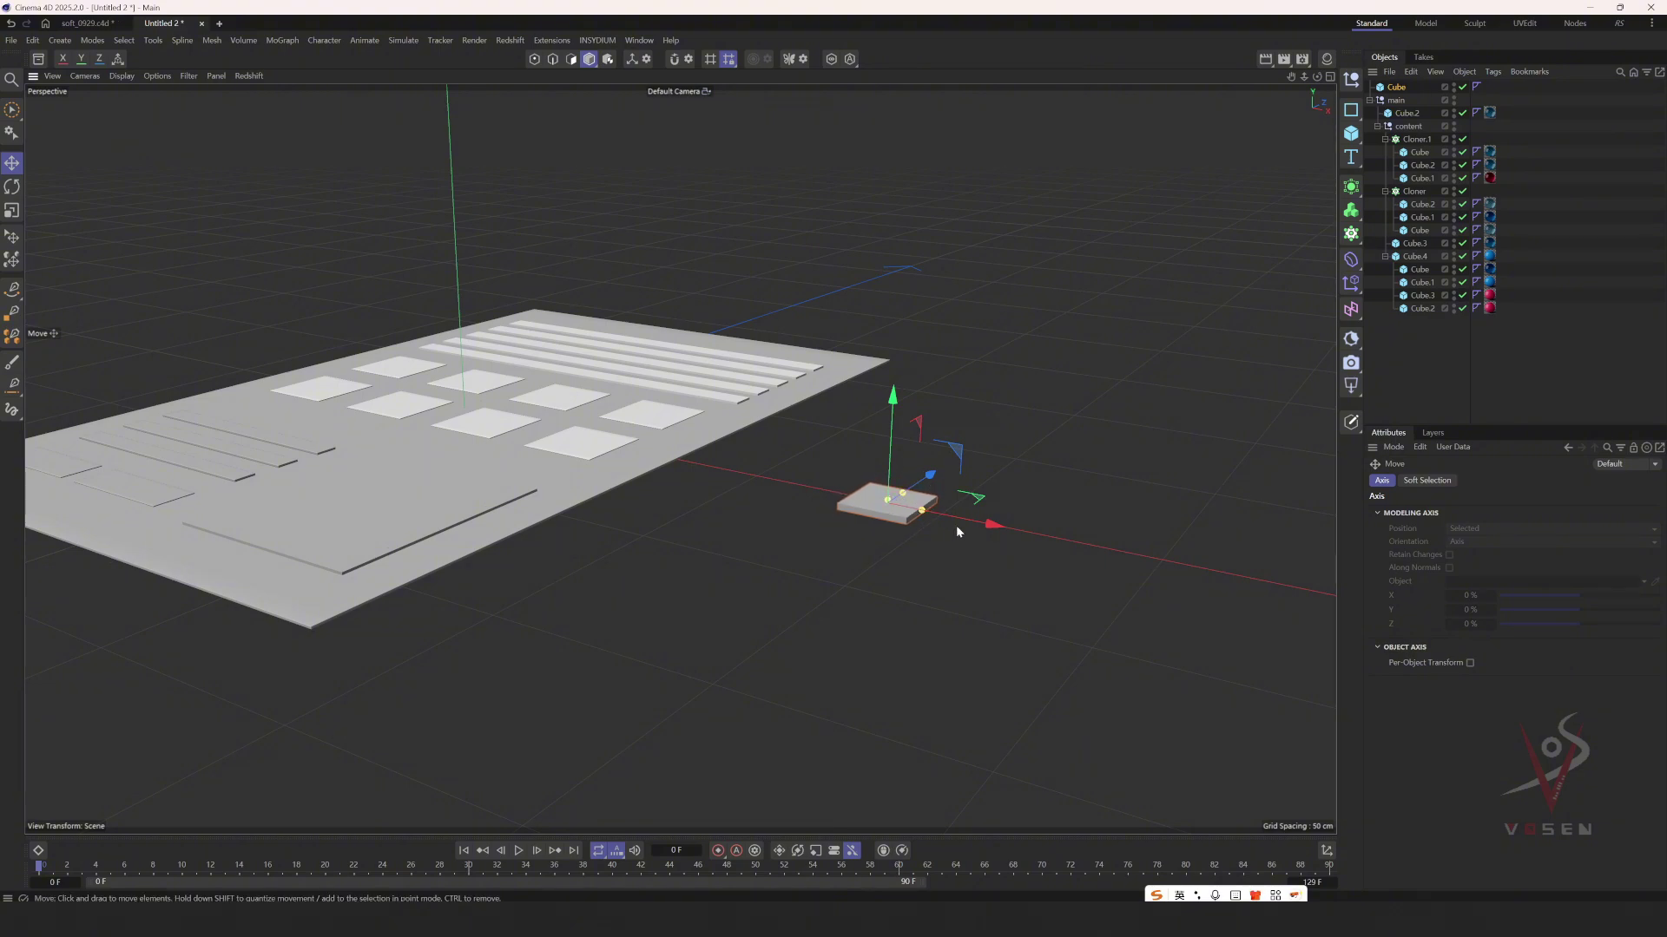
# - Stretch the slab into a long narrow bar and place it on the sheet just below the two rows of squares
pyautogui.moveTo(958, 521); pyautogui.dragTo(666, 477)
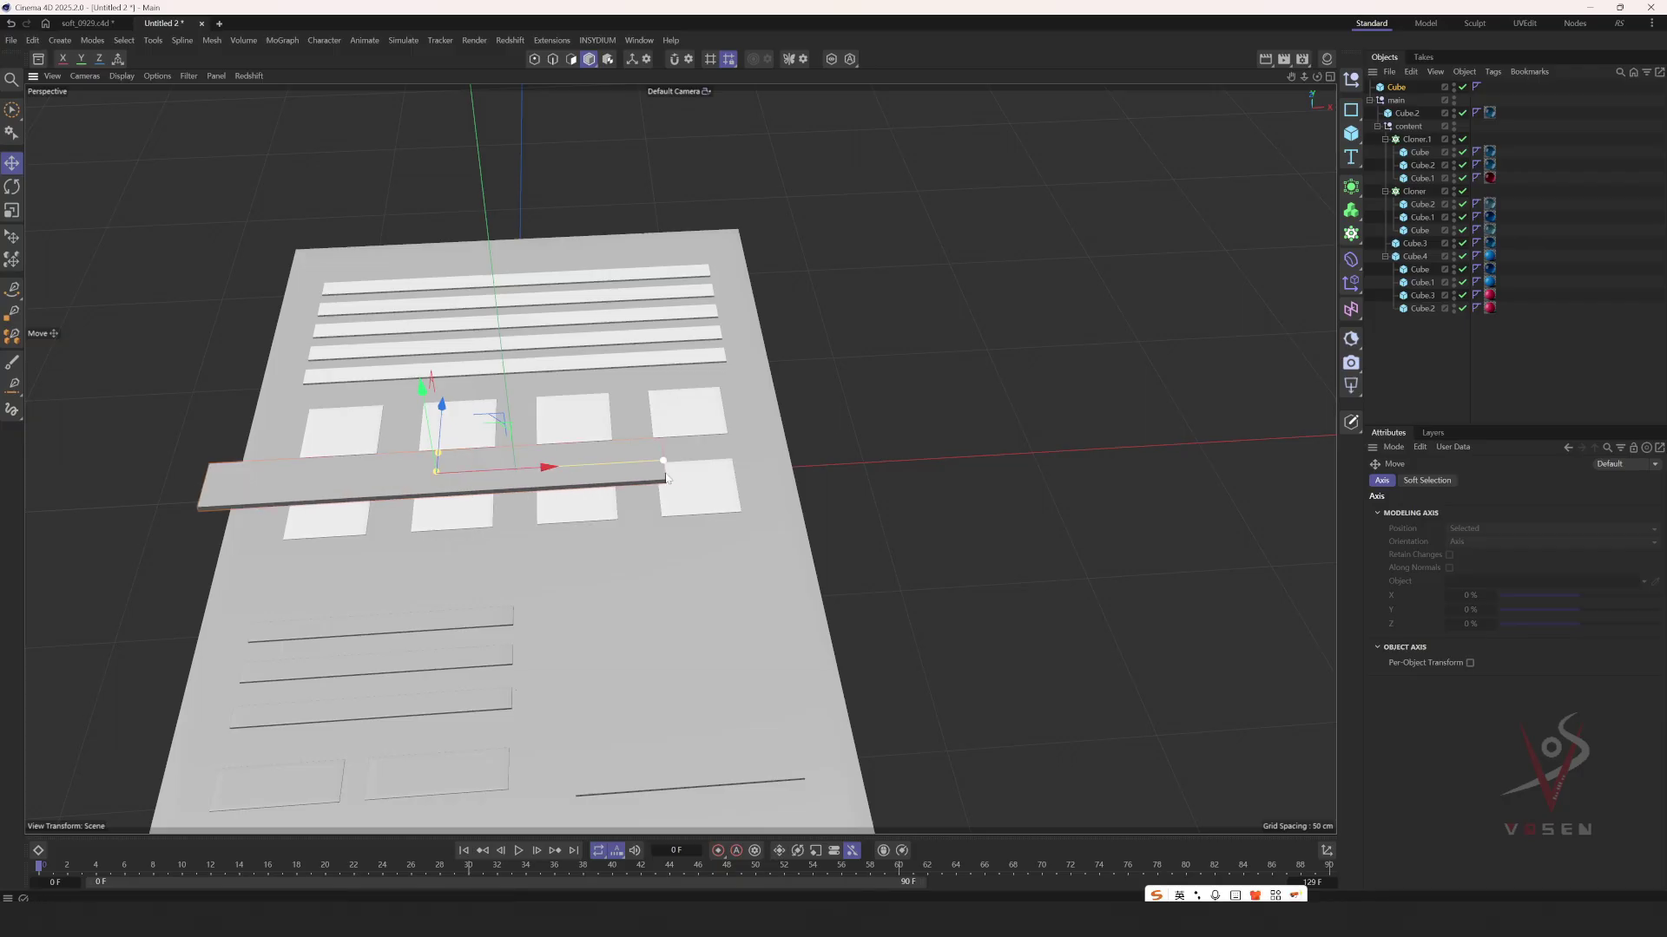
pyautogui.moveTo(531, 470); pyautogui.dragTo(495, 540)
pyautogui.keyDown('alt'); pyautogui.moveTo(513, 550); pyautogui.dragTo(546, 520, button='middle'); pyautogui.keyUp('alt')
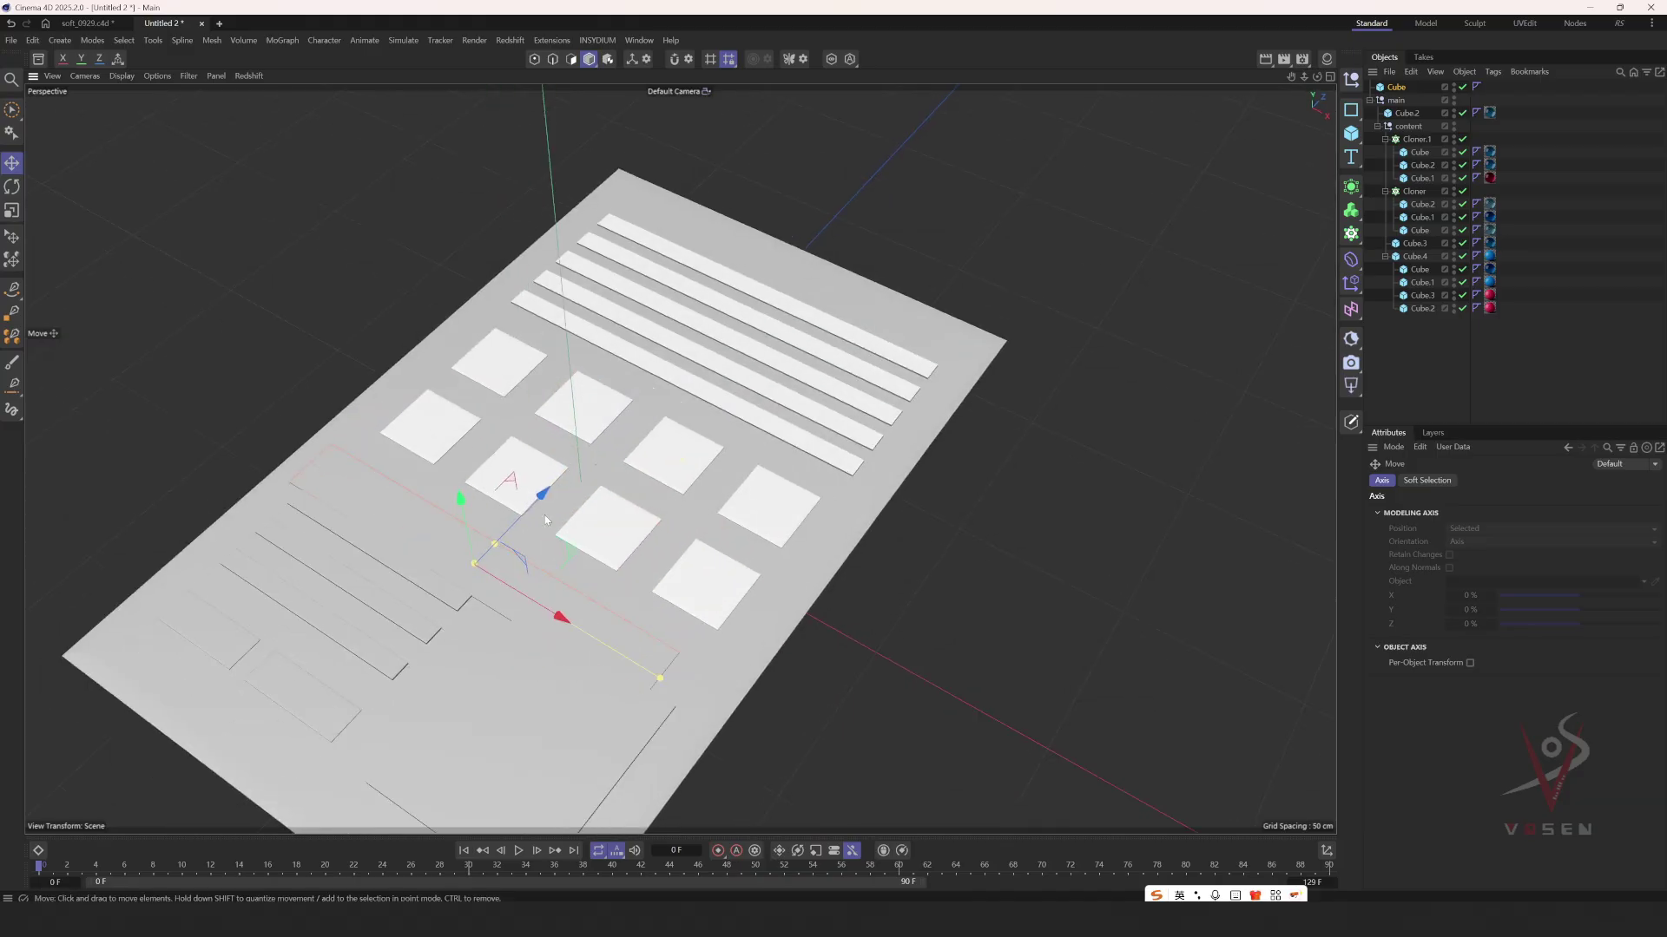
pyautogui.keyDown('alt'); pyautogui.moveTo(546, 519); pyautogui.dragTo(456, 392); pyautogui.keyUp('alt')
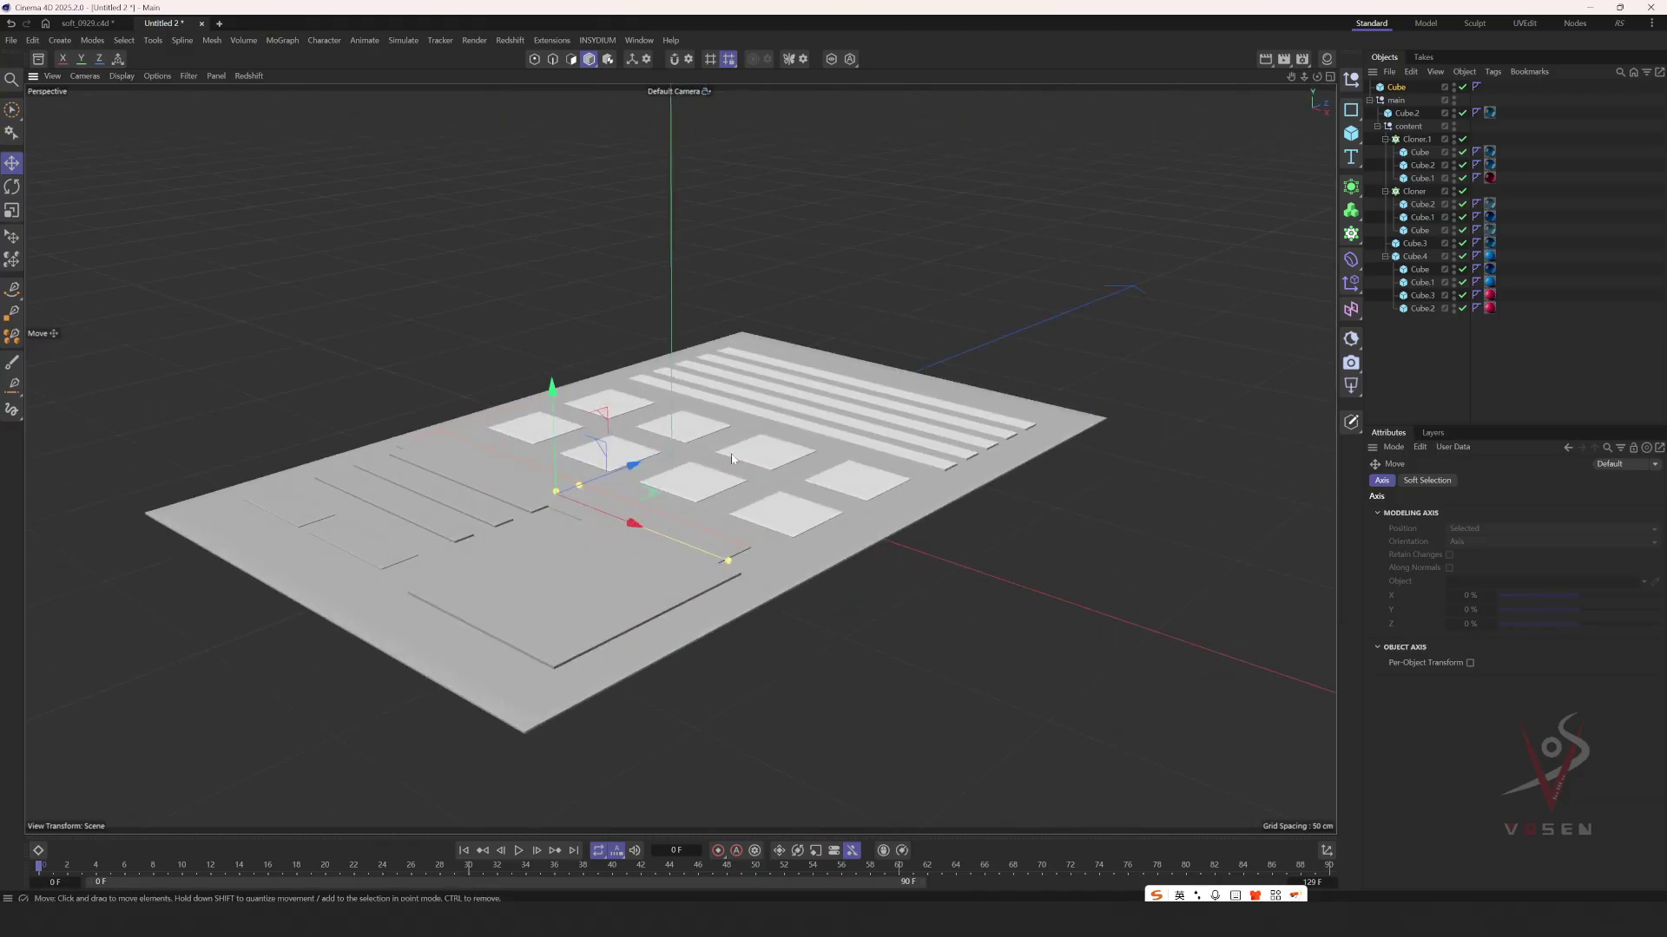
# - Delete the trial bar cube from the sheet and collapse the content group
pyautogui.press('Delete')
pyautogui.keyDown('alt'); pyautogui.moveTo(684, 451); pyautogui.dragTo(695, 495); pyautogui.keyUp('alt')
pyautogui.click(749, 514)
pyautogui.click(1434, 337)
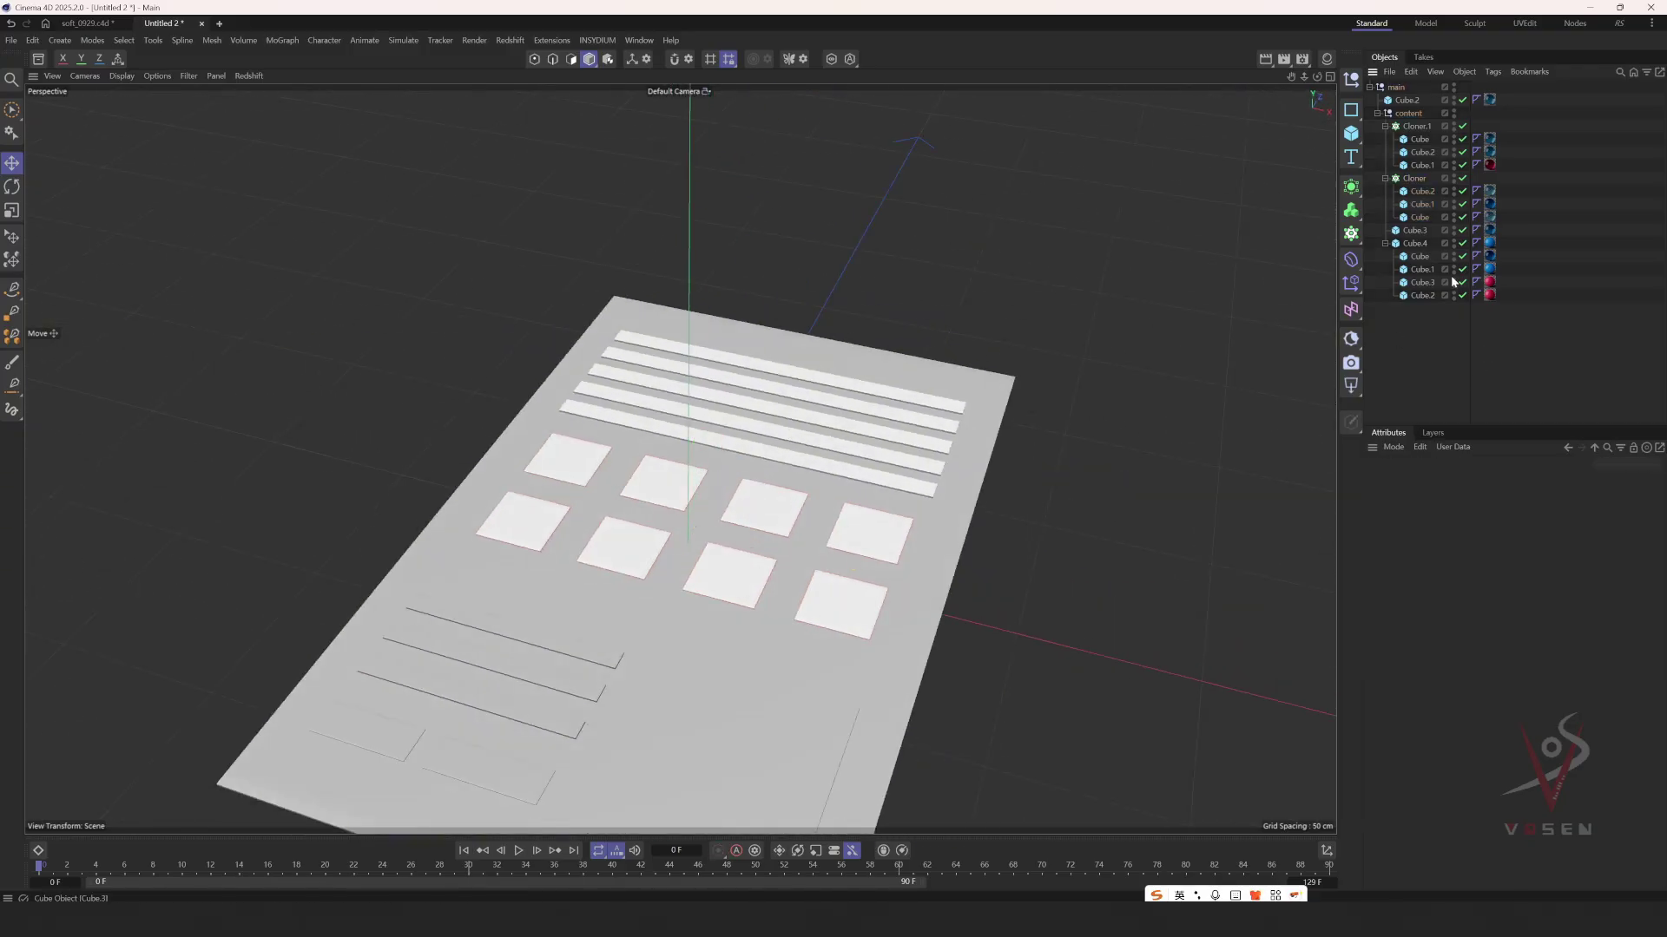
pyautogui.click(1378, 114)
# - Lift the content group off the sheet, shift the base sheet itself, and undo both moves
pyautogui.click(1407, 114)
pyautogui.keyDown('alt'); pyautogui.moveTo(877, 590); pyautogui.dragTo(885, 486, button='middle'); pyautogui.keyUp('alt')
pyautogui.keyDown('alt'); pyautogui.moveTo(885, 486); pyautogui.dragTo(513, 283); pyautogui.keyUp('alt')
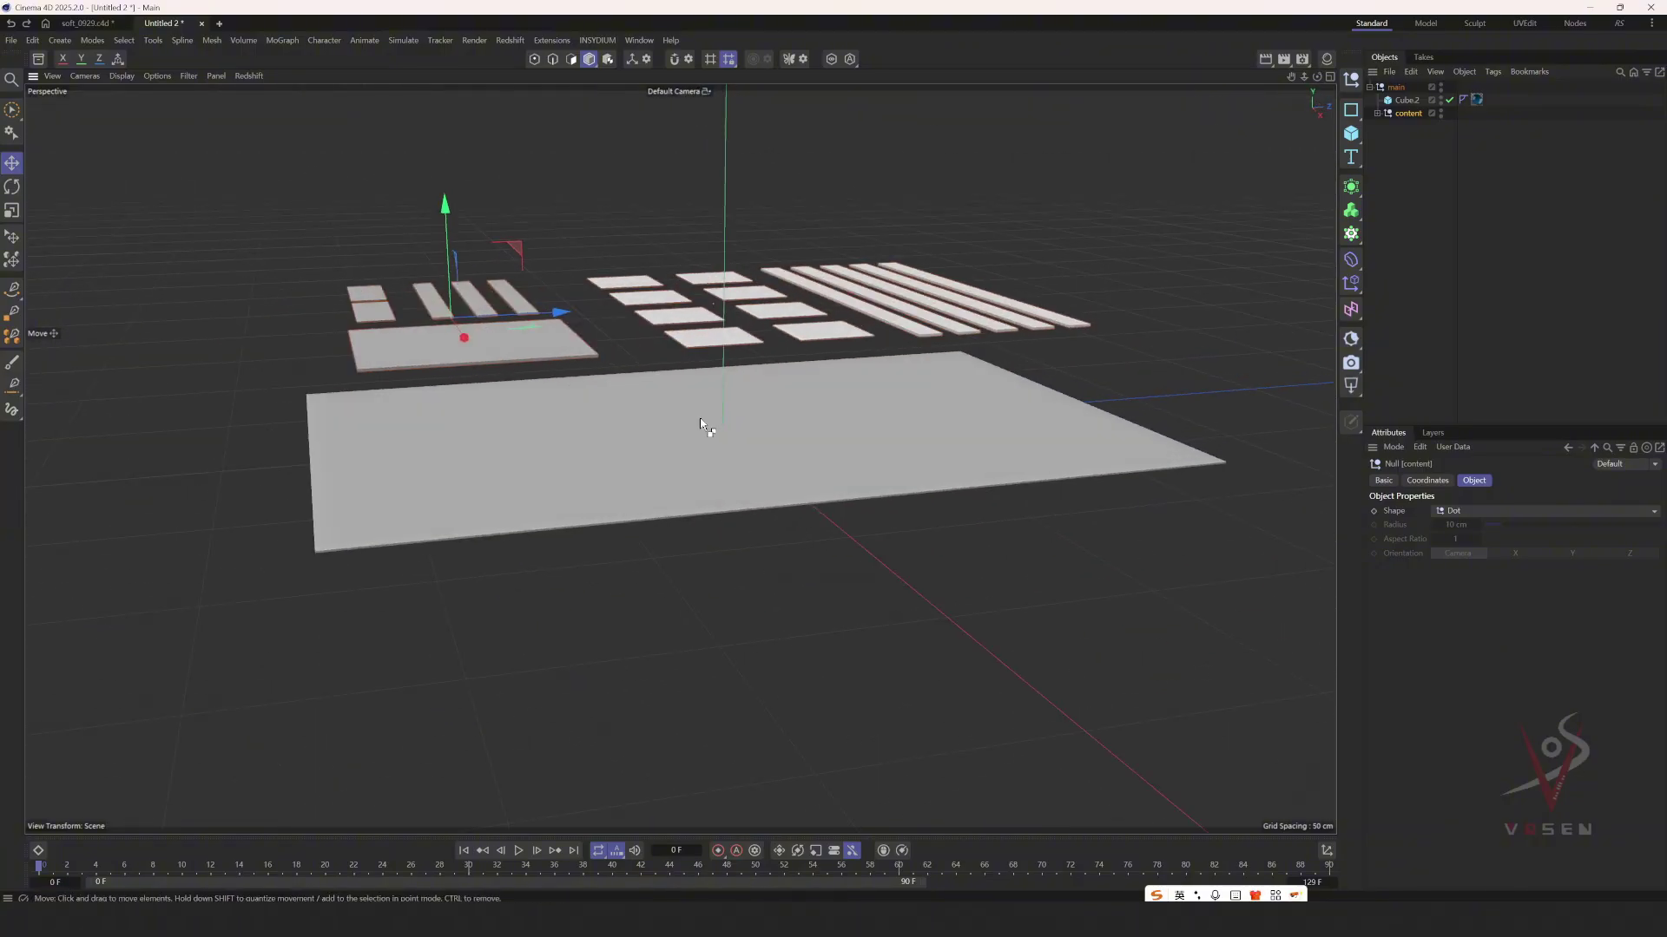
pyautogui.hotkey('ctrl', 'z')
pyautogui.click(653, 445)
pyautogui.moveTo(653, 445); pyautogui.dragTo(577, 545)
pyautogui.hotkey('ctrl', 'z')
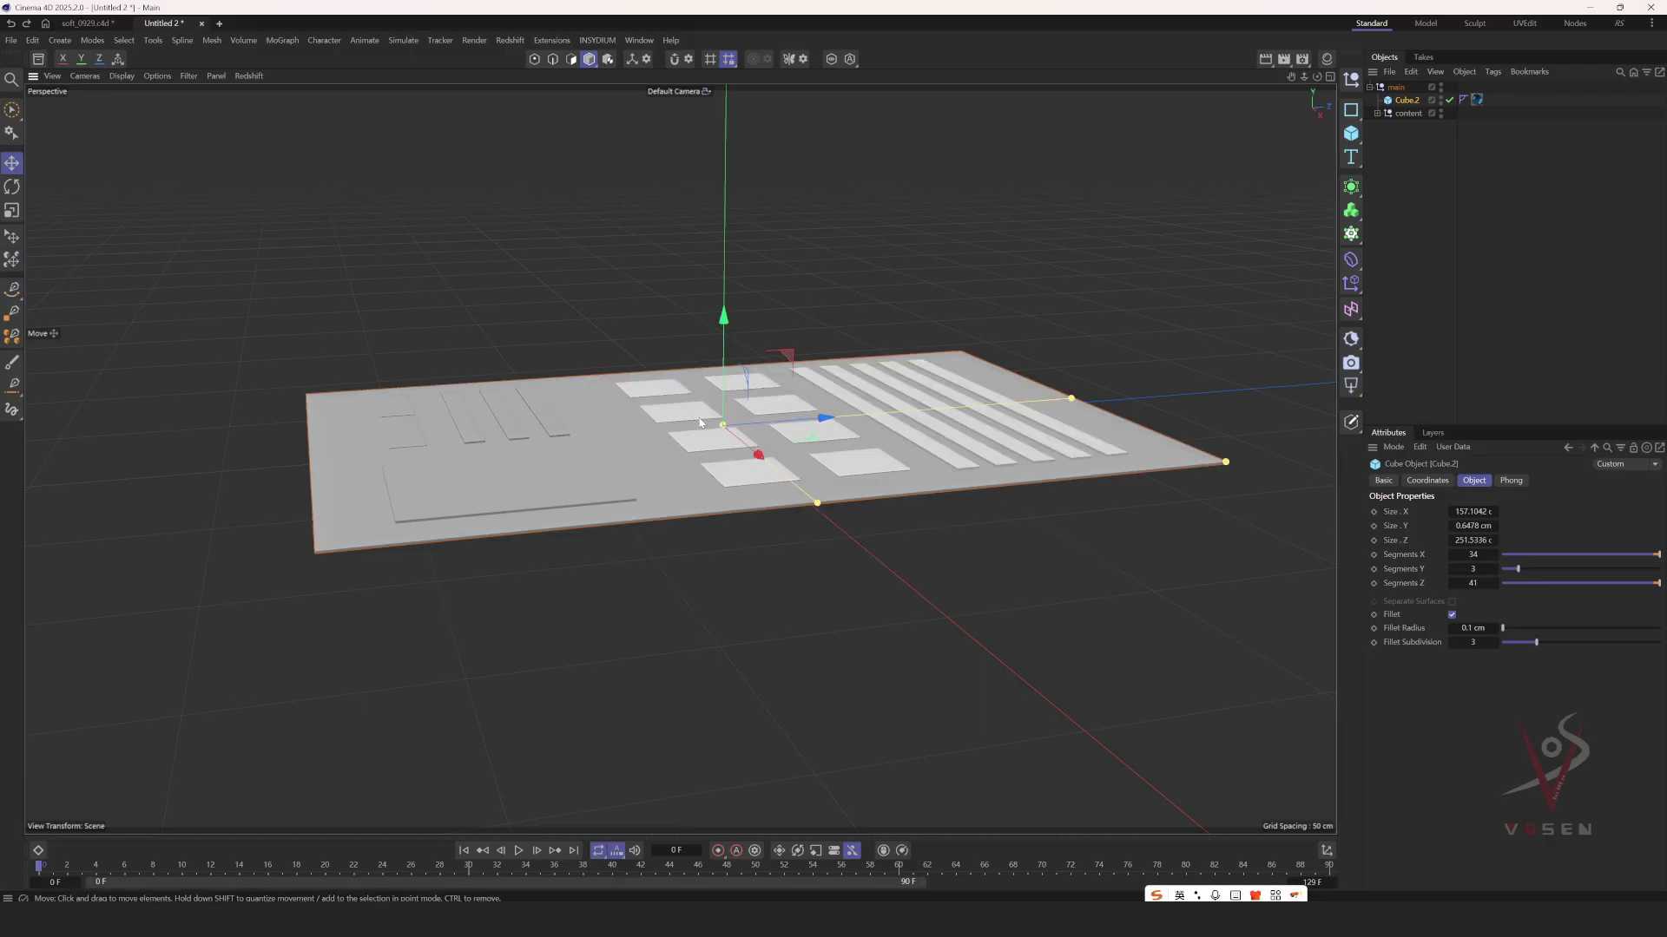
# - Bring up the base sheet's Segments Z setting and switch the viewport display to Quick Shading (Lines)
pyautogui.keyDown('alt'); pyautogui.moveTo(699, 423); pyautogui.dragTo(849, 470); pyautogui.keyUp('alt')
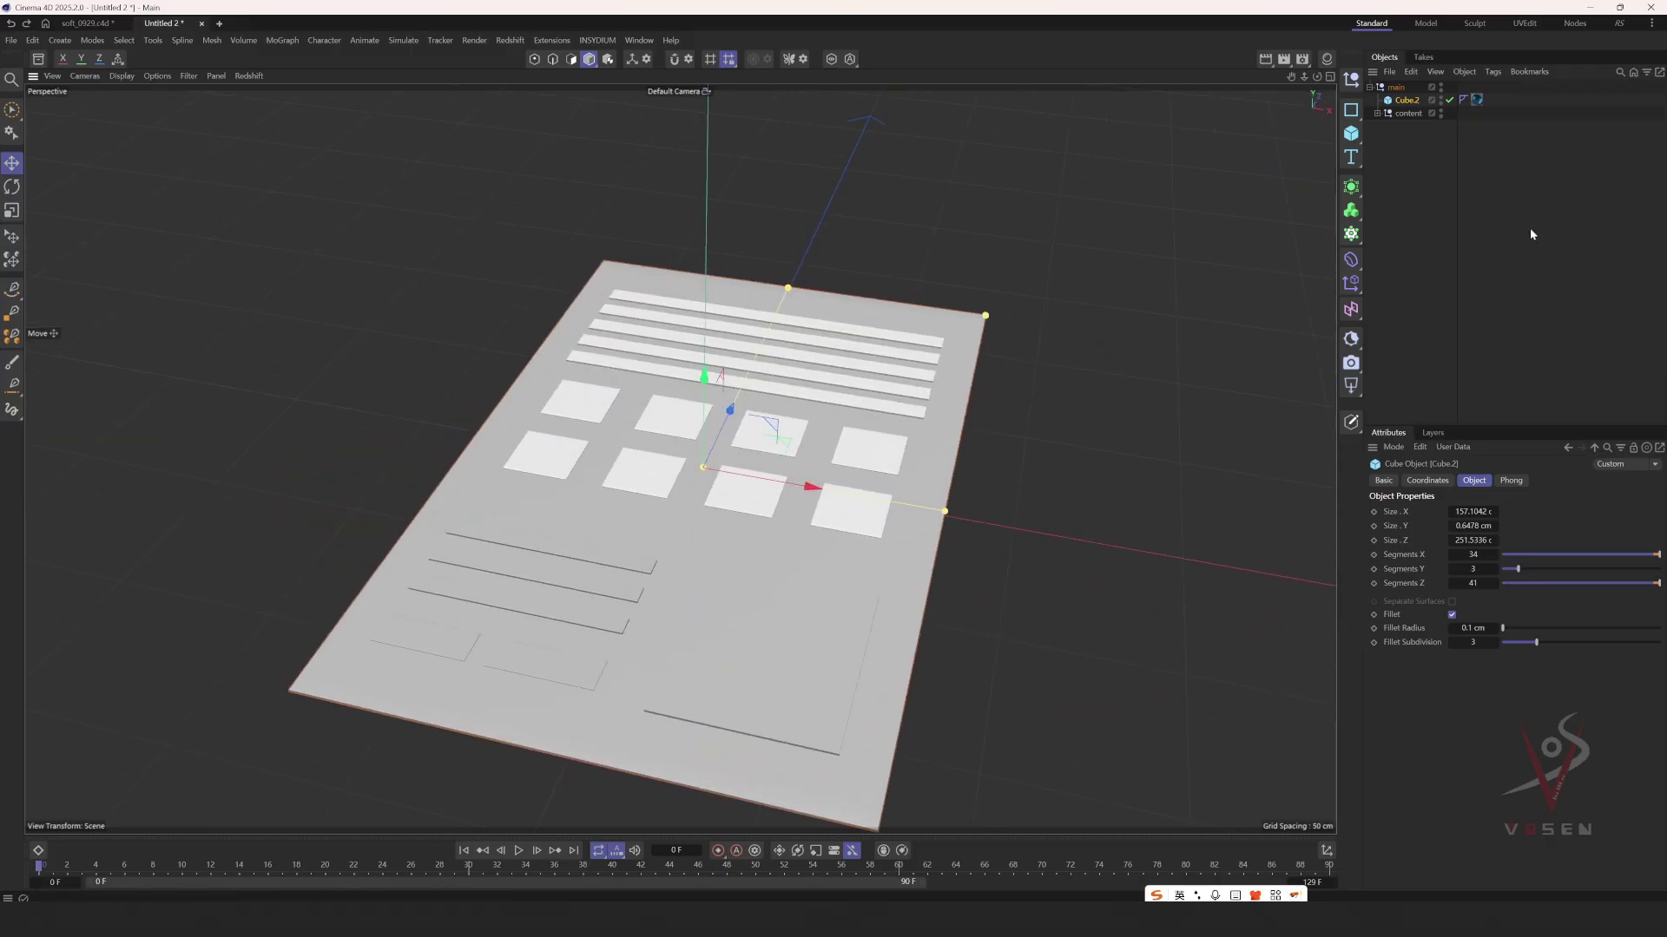
pyautogui.click(1402, 583)
pyautogui.click(120, 78)
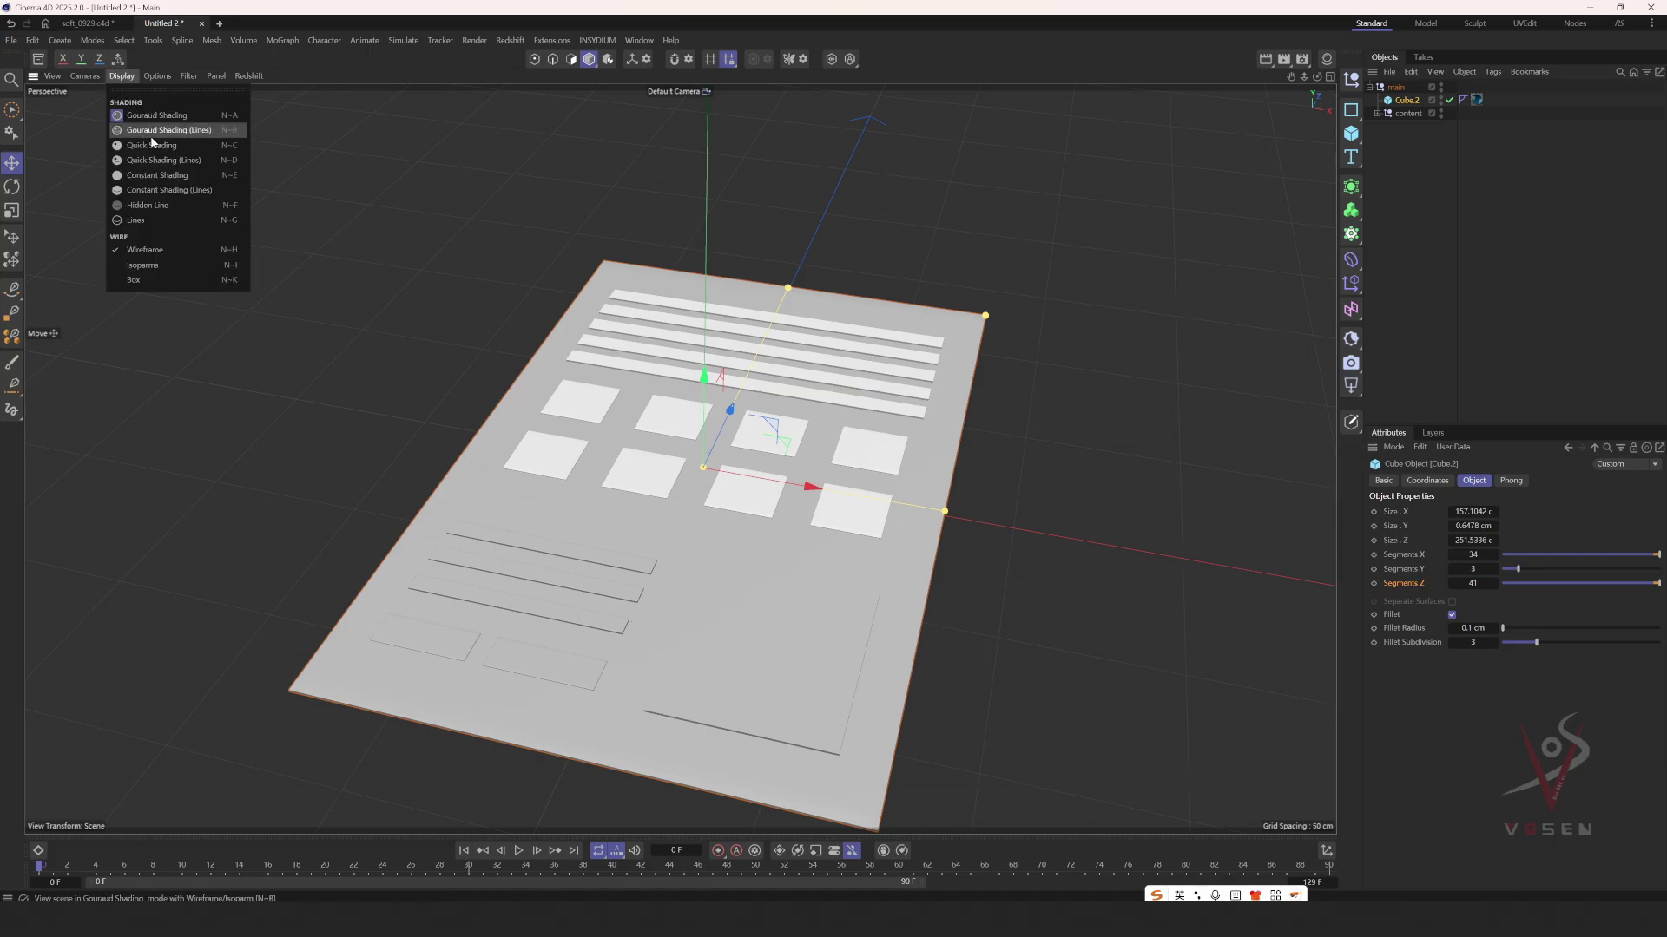
pyautogui.click(162, 163)
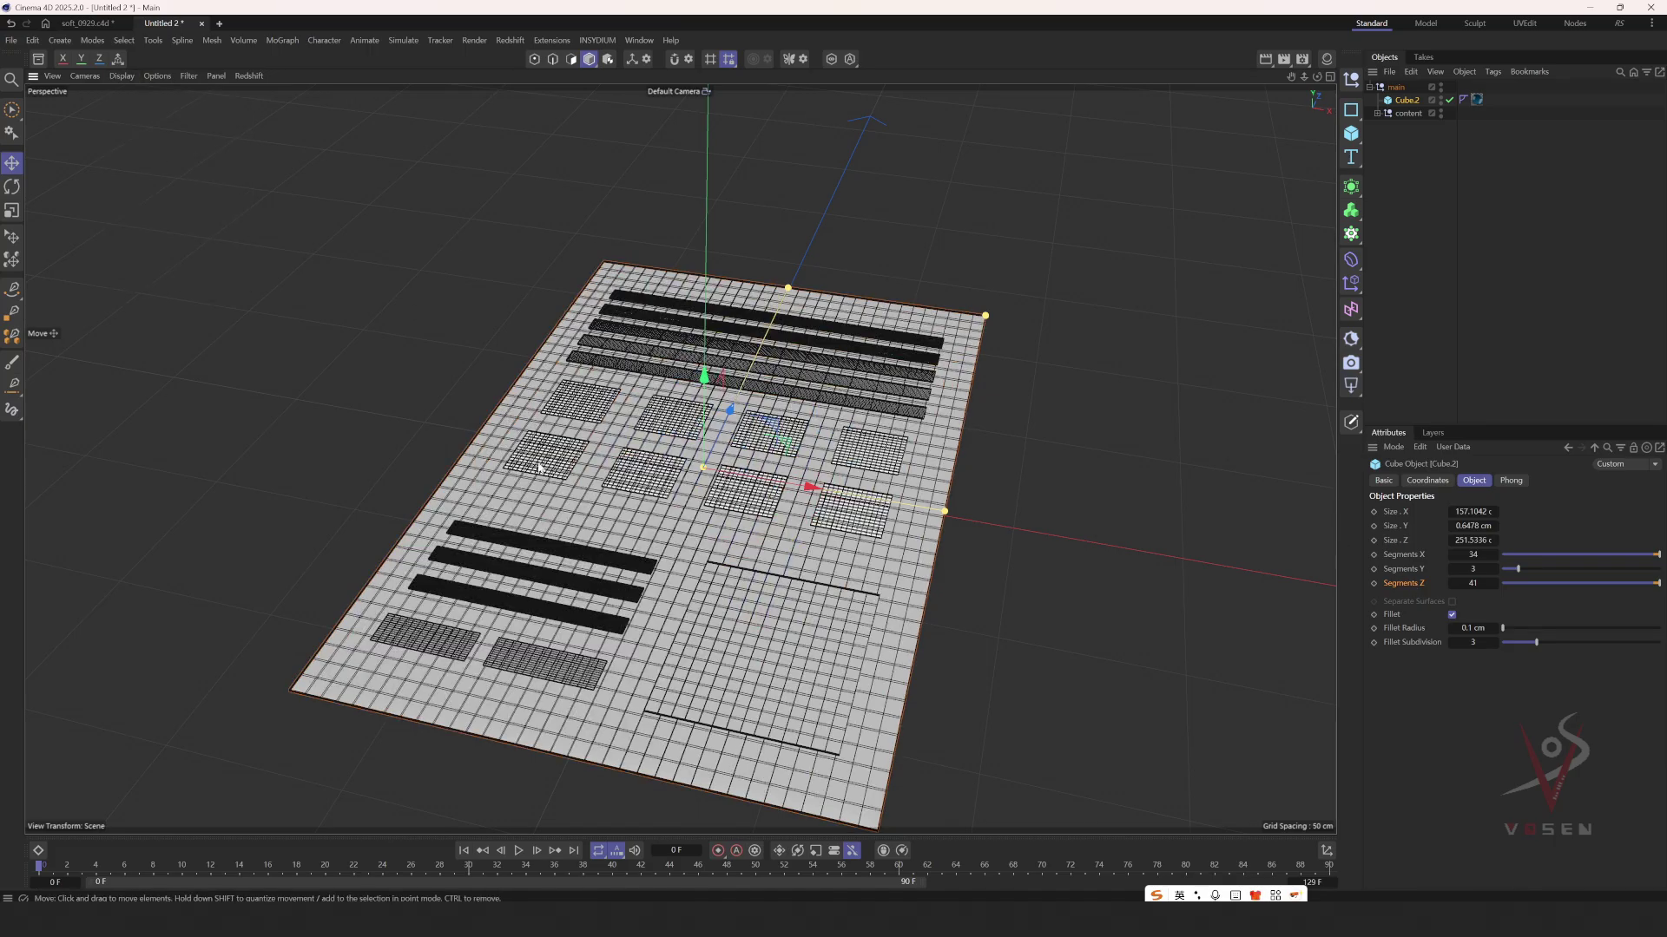
# - Examine the segment density of the base sheet and its content blocks from several angles
pyautogui.keyDown('alt'); pyautogui.moveTo(541, 467); pyautogui.dragTo(487, 547); pyautogui.keyUp('alt')
pyautogui.scroll(3, 642, 588)
pyautogui.scroll(-3, 641, 588)
pyautogui.keyDown('alt'); pyautogui.moveTo(680, 545); pyautogui.dragTo(660, 401); pyautogui.keyUp('alt')
pyautogui.keyDown('alt'); pyautogui.moveTo(811, 442); pyautogui.dragTo(937, 446); pyautogui.keyUp('alt')
pyautogui.keyDown('alt'); pyautogui.moveTo(485, 461); pyautogui.dragTo(564, 456); pyautogui.keyUp('alt')
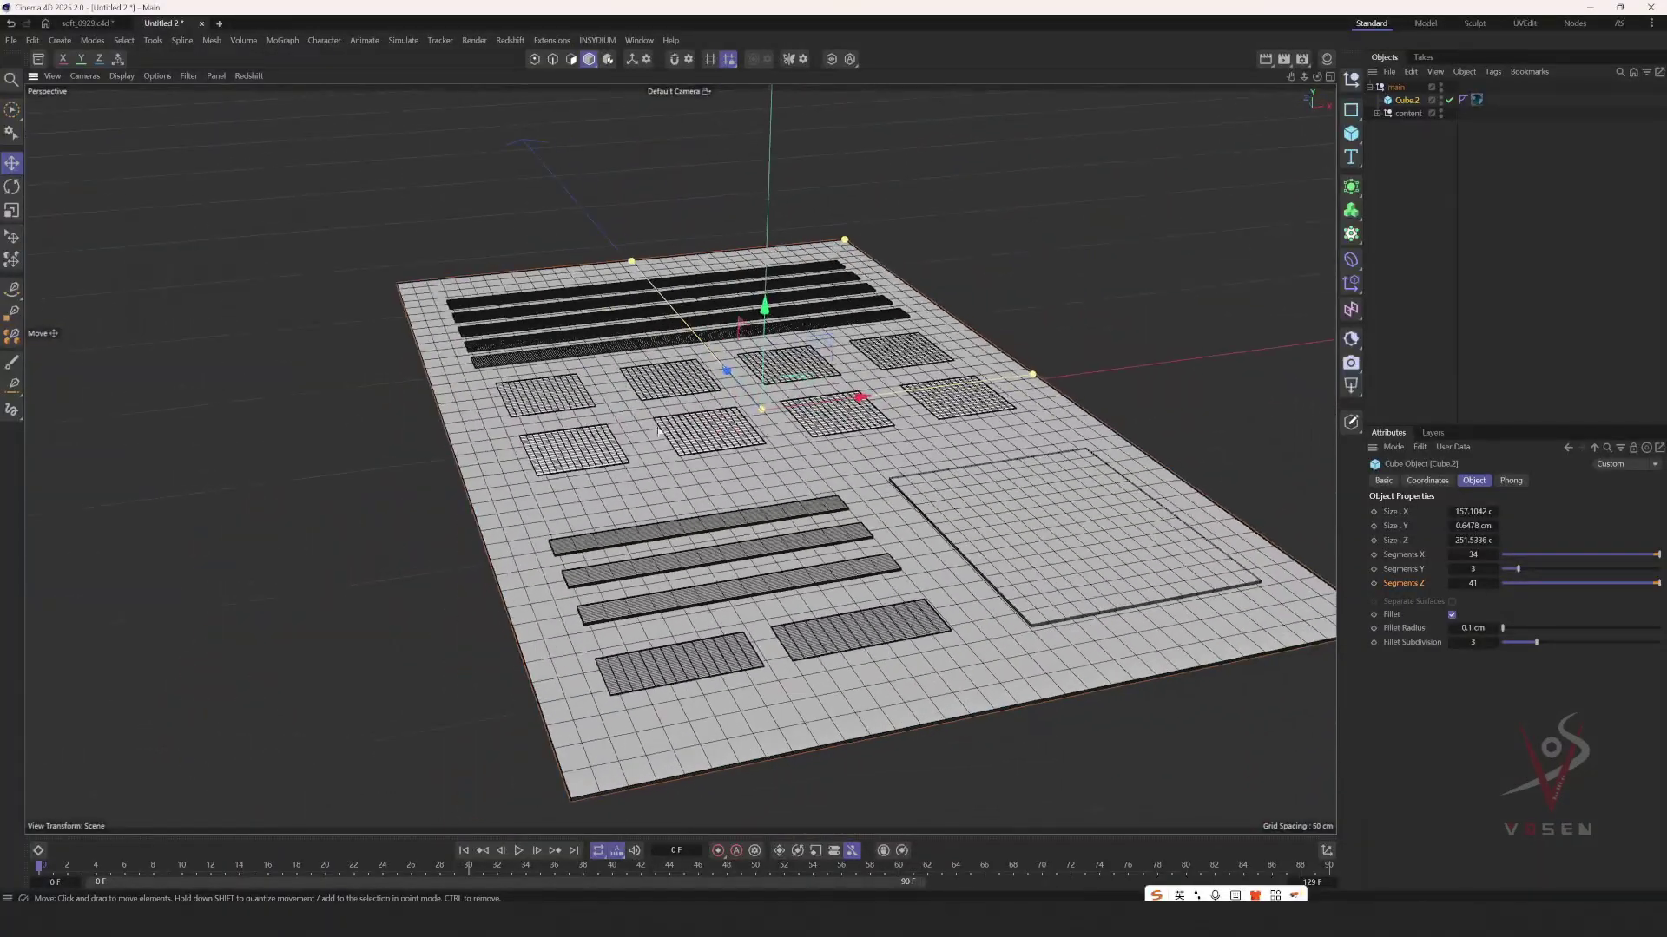
pyautogui.click(1603, 265)
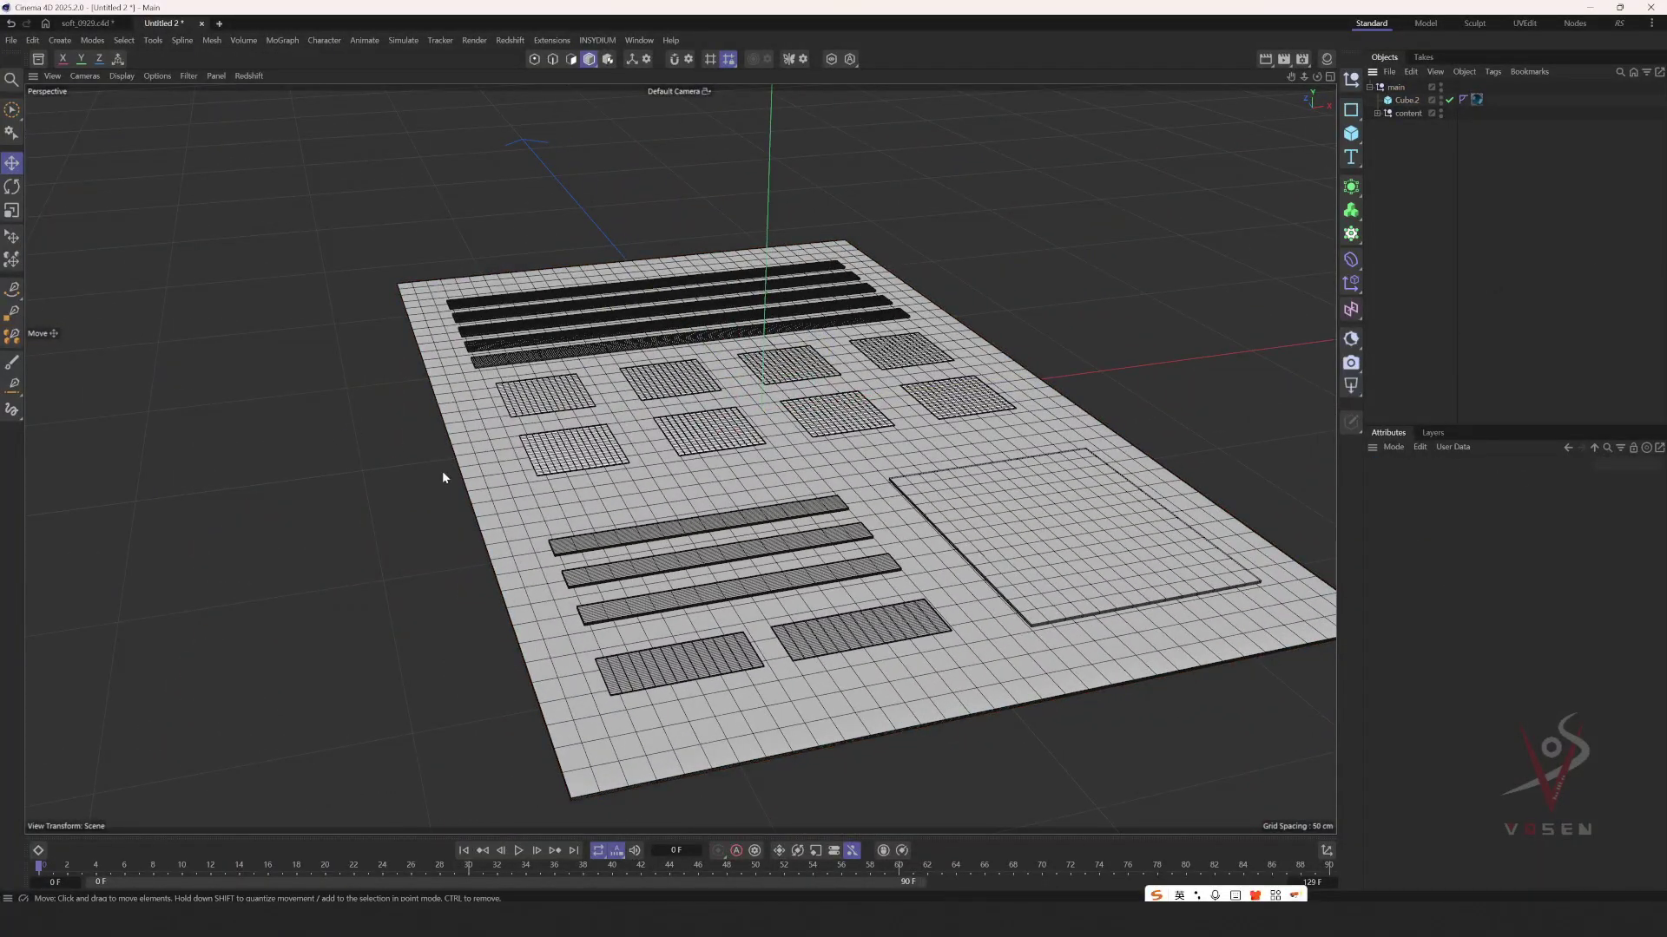
pyautogui.keyDown('alt'); pyautogui.moveTo(443, 478); pyautogui.dragTo(555, 434); pyautogui.keyUp('alt')
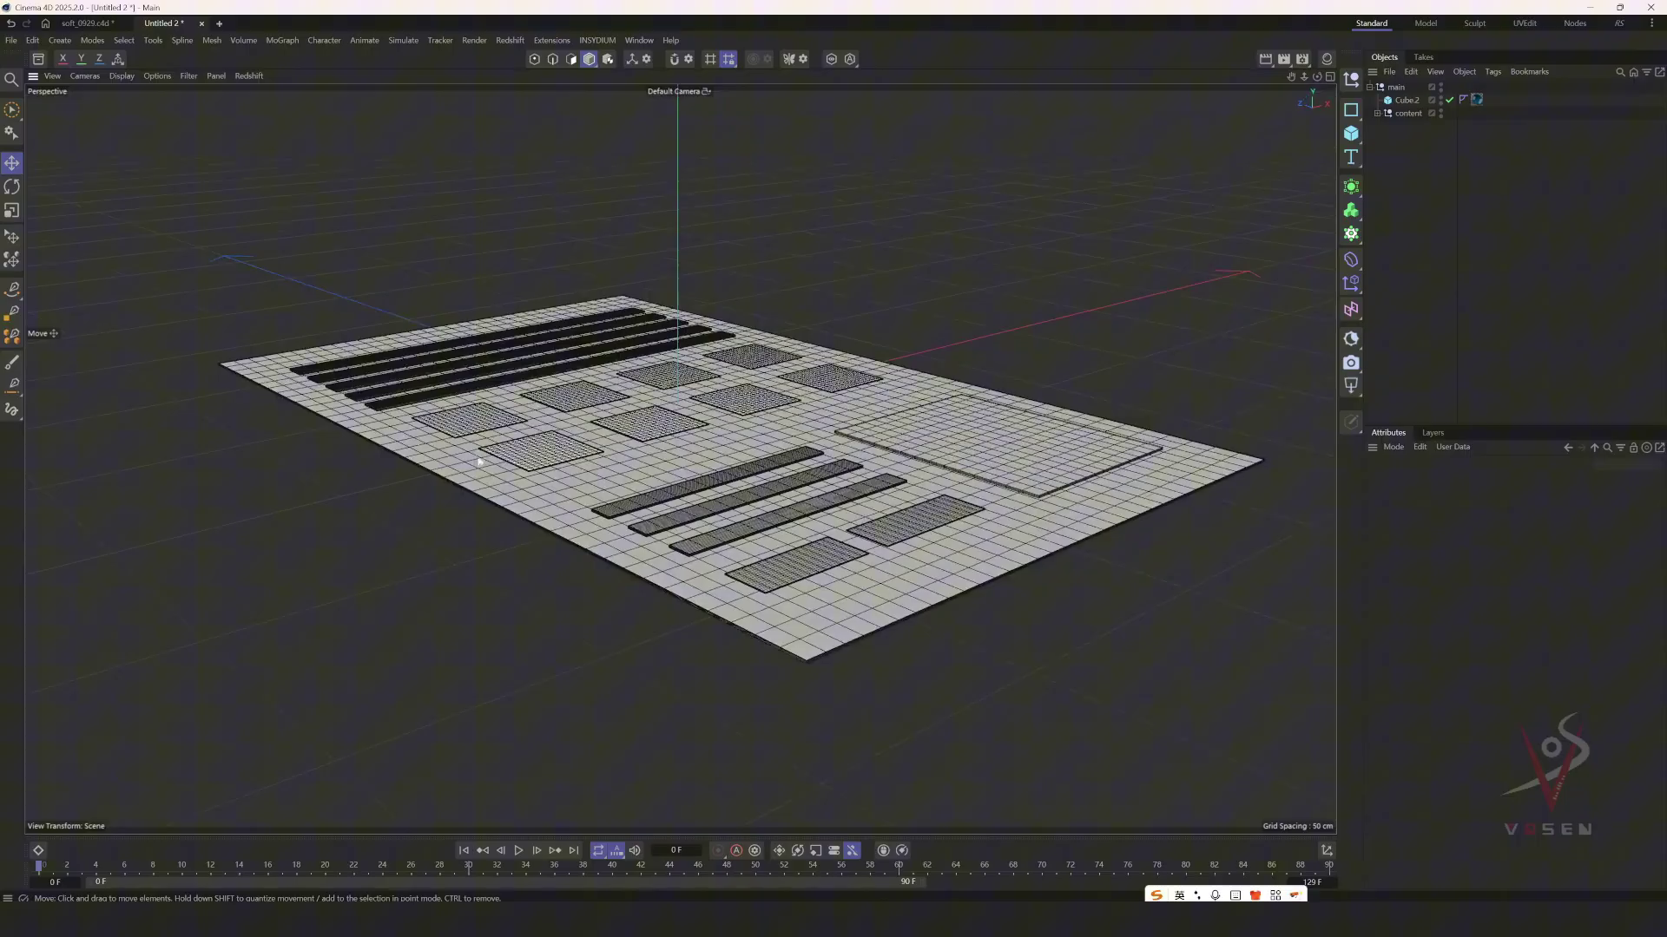
# - Add a Formula deformer and place it inside the main group above the sheet's cube
pyautogui.click(1349, 267)
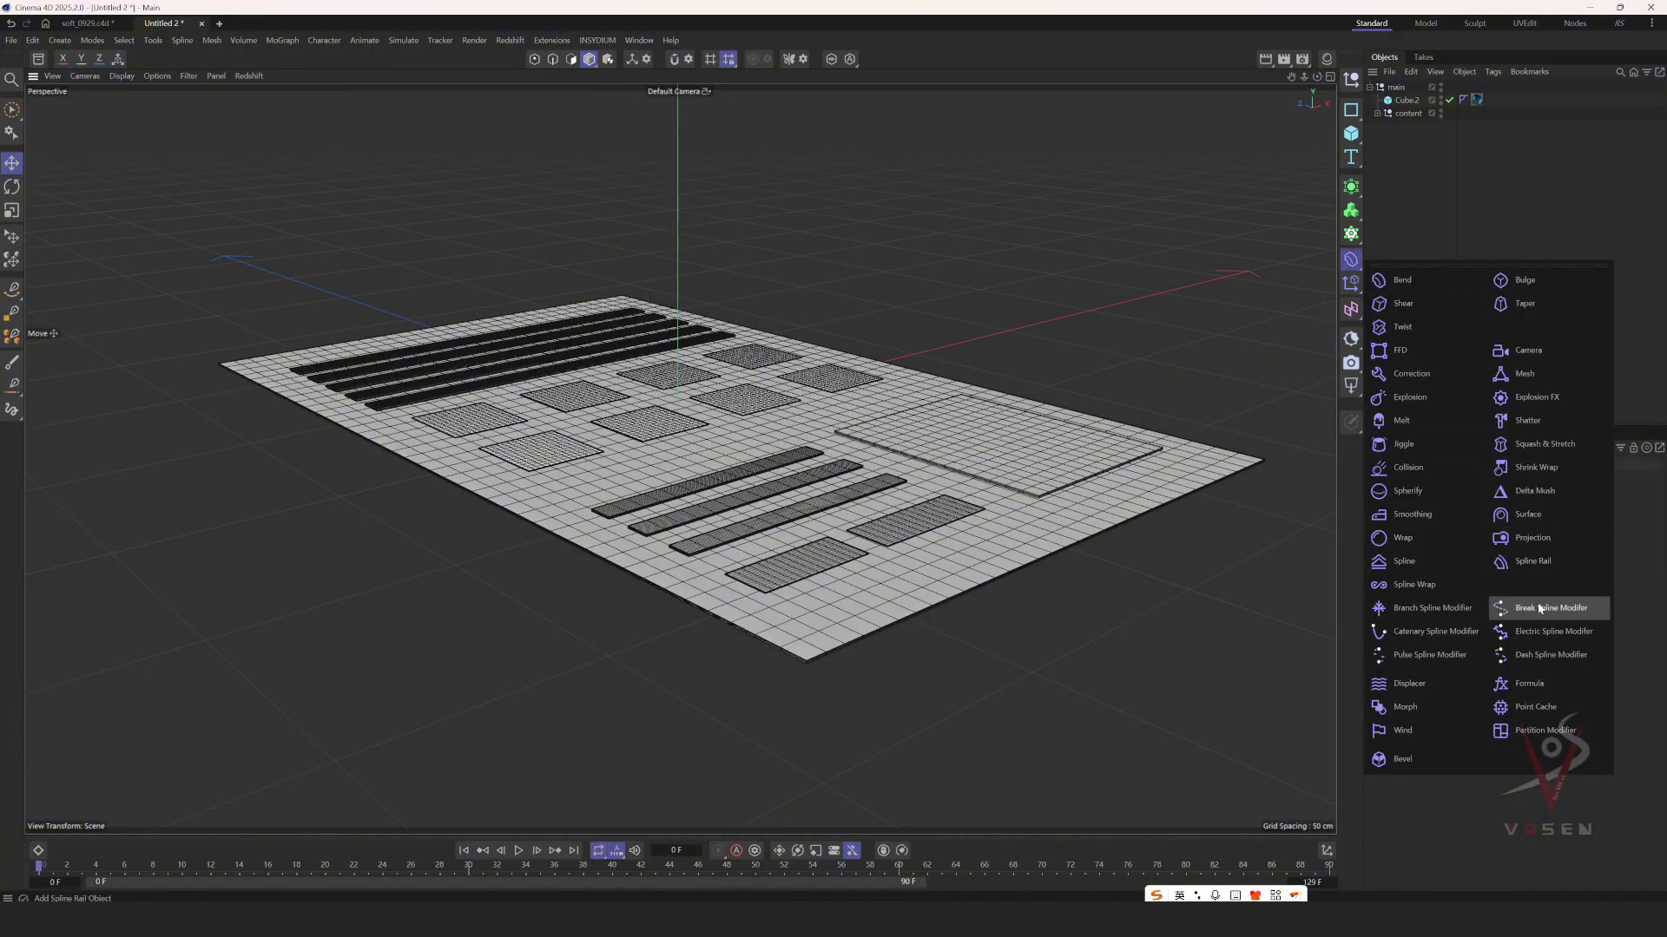
pyautogui.click(1530, 684)
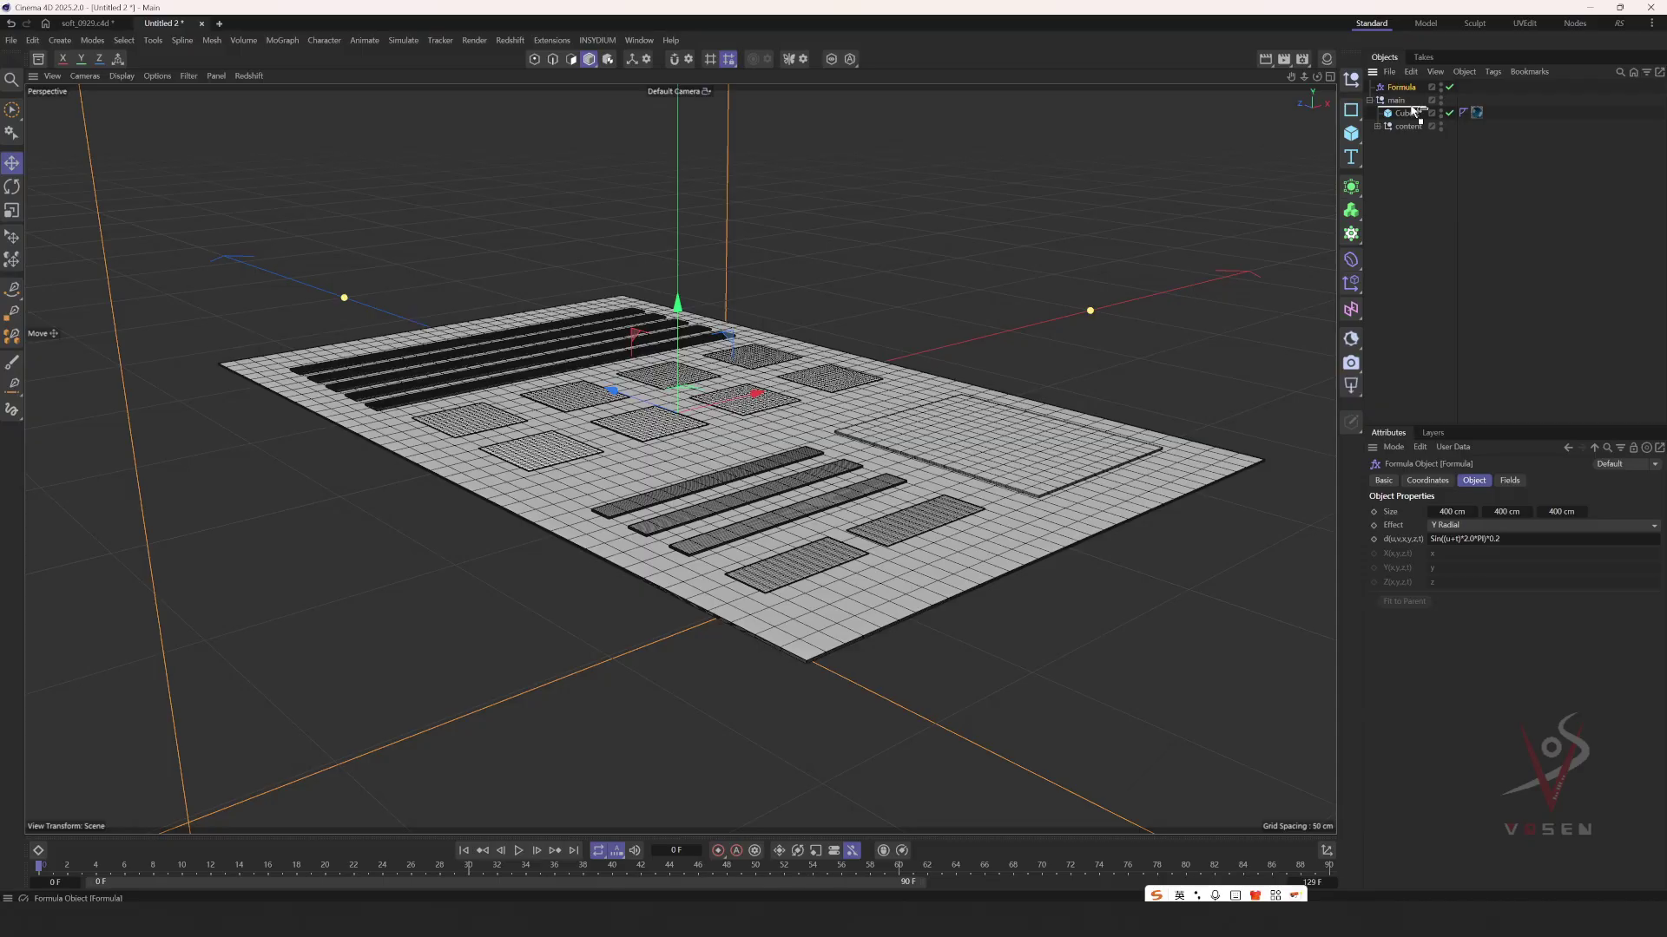
pyautogui.moveTo(1404, 114); pyautogui.dragTo(1404, 108)
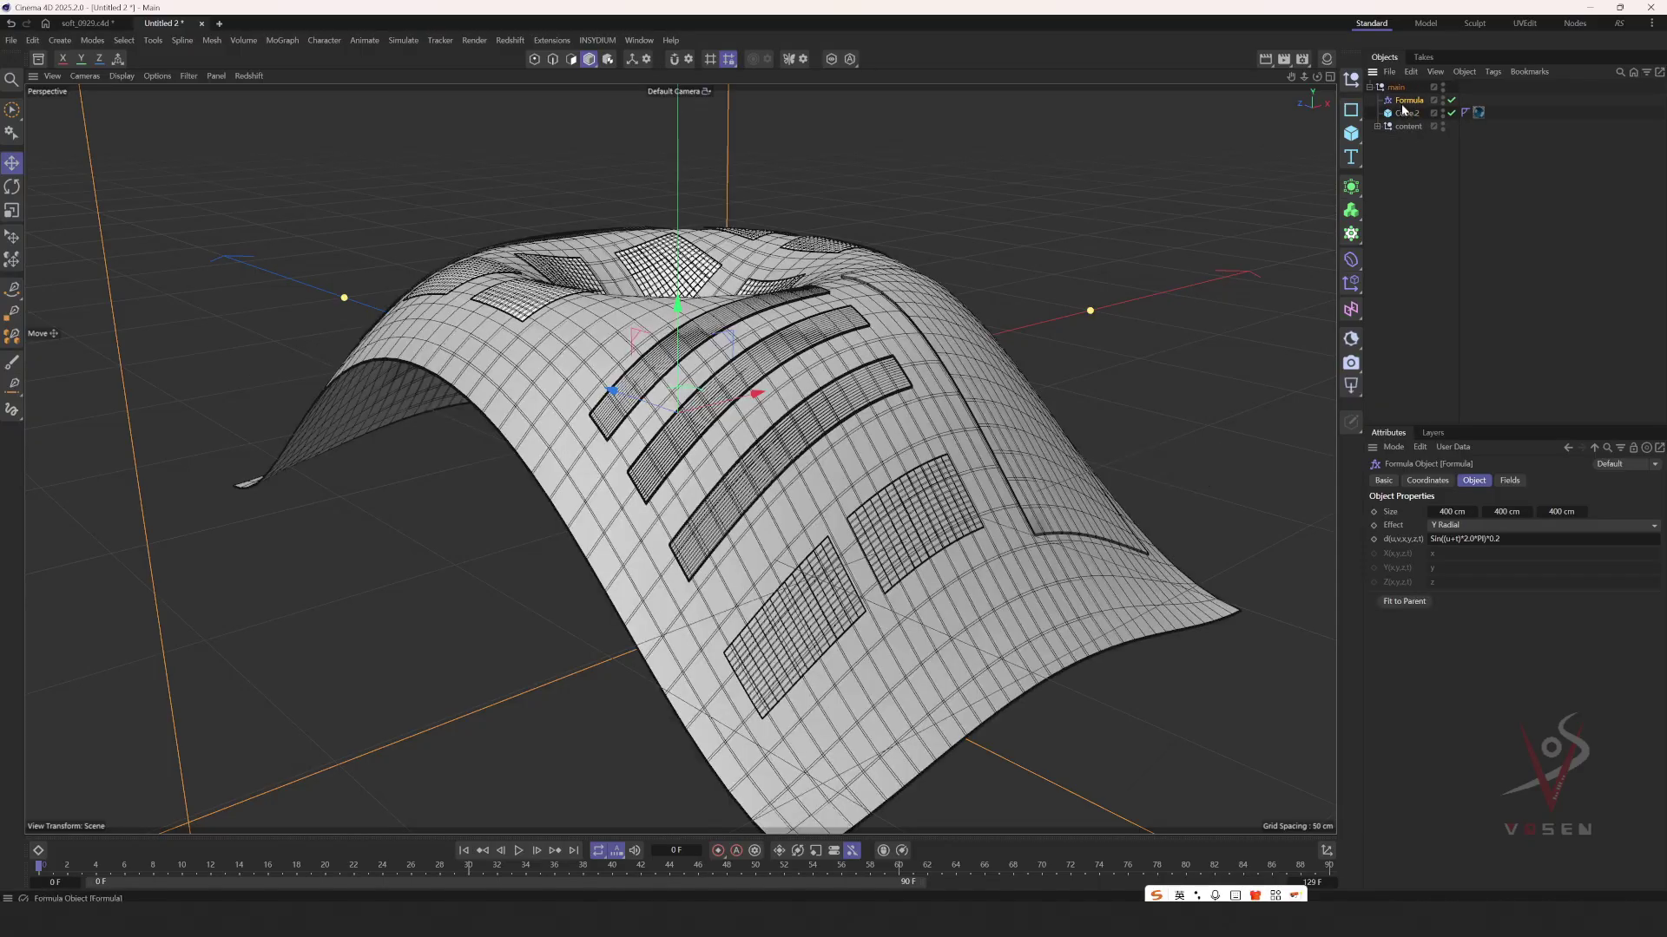
# - Set the Formula deformer's size to 300 cm in X, 81 cm in Y and 300 cm in Z
pyautogui.scroll(-2, 751, 319)
pyautogui.keyDown('alt'); pyautogui.moveTo(764, 317); pyautogui.dragTo(703, 328); pyautogui.keyUp('alt')
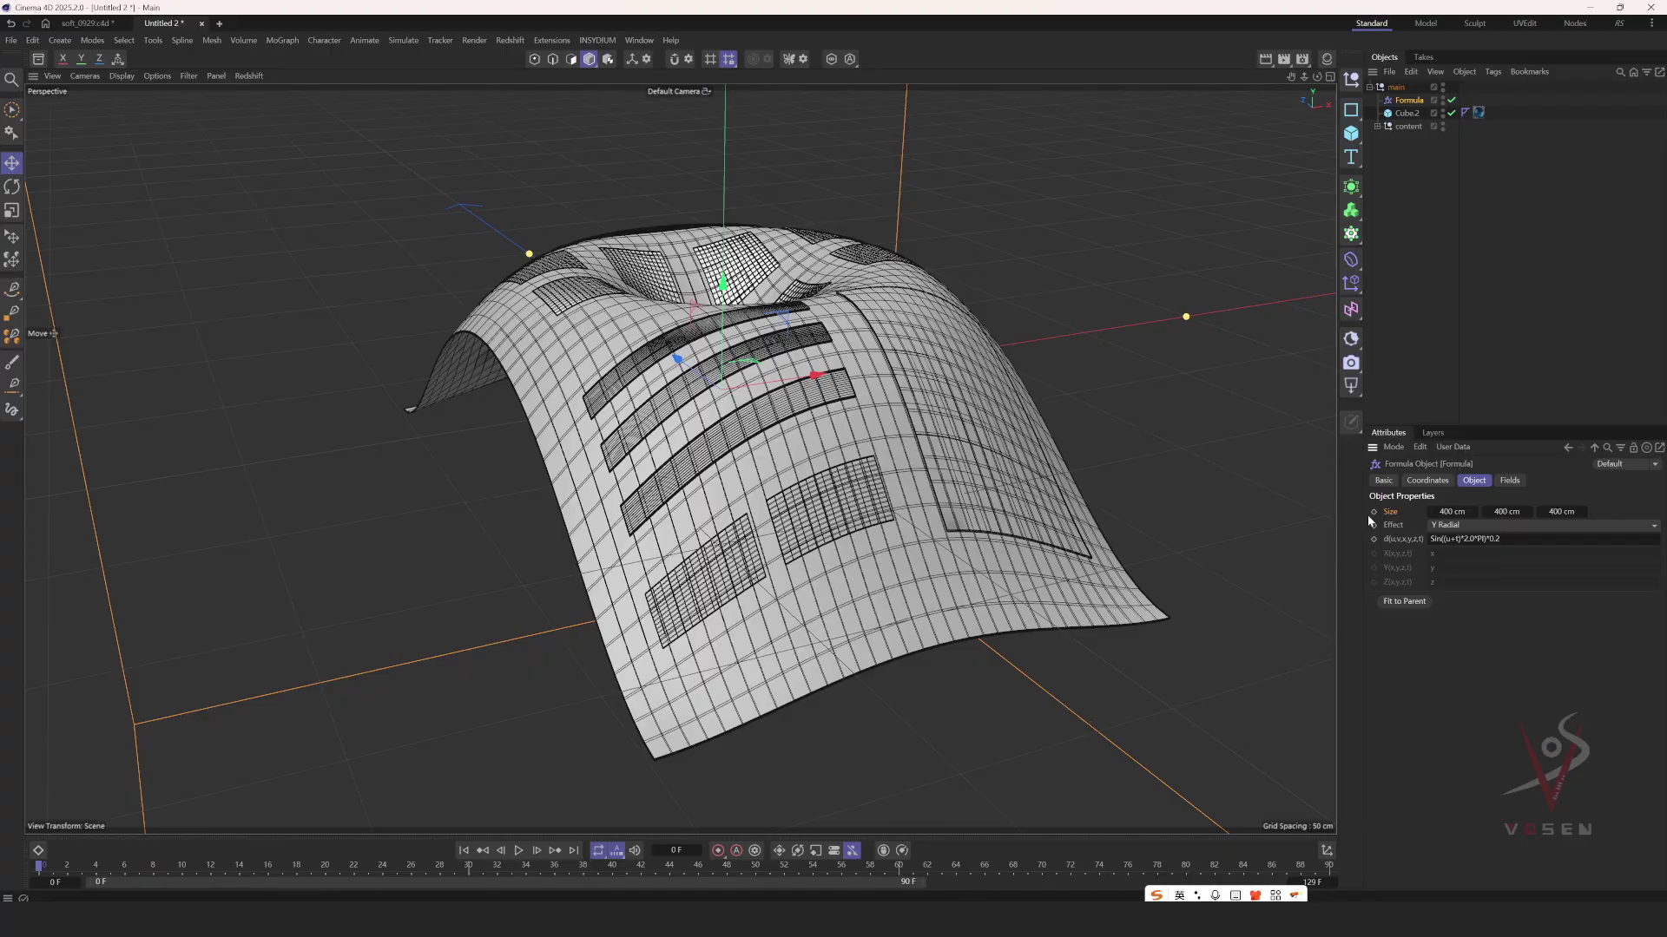
pyautogui.moveTo(1503, 511); pyautogui.dragTo(1459, 512)
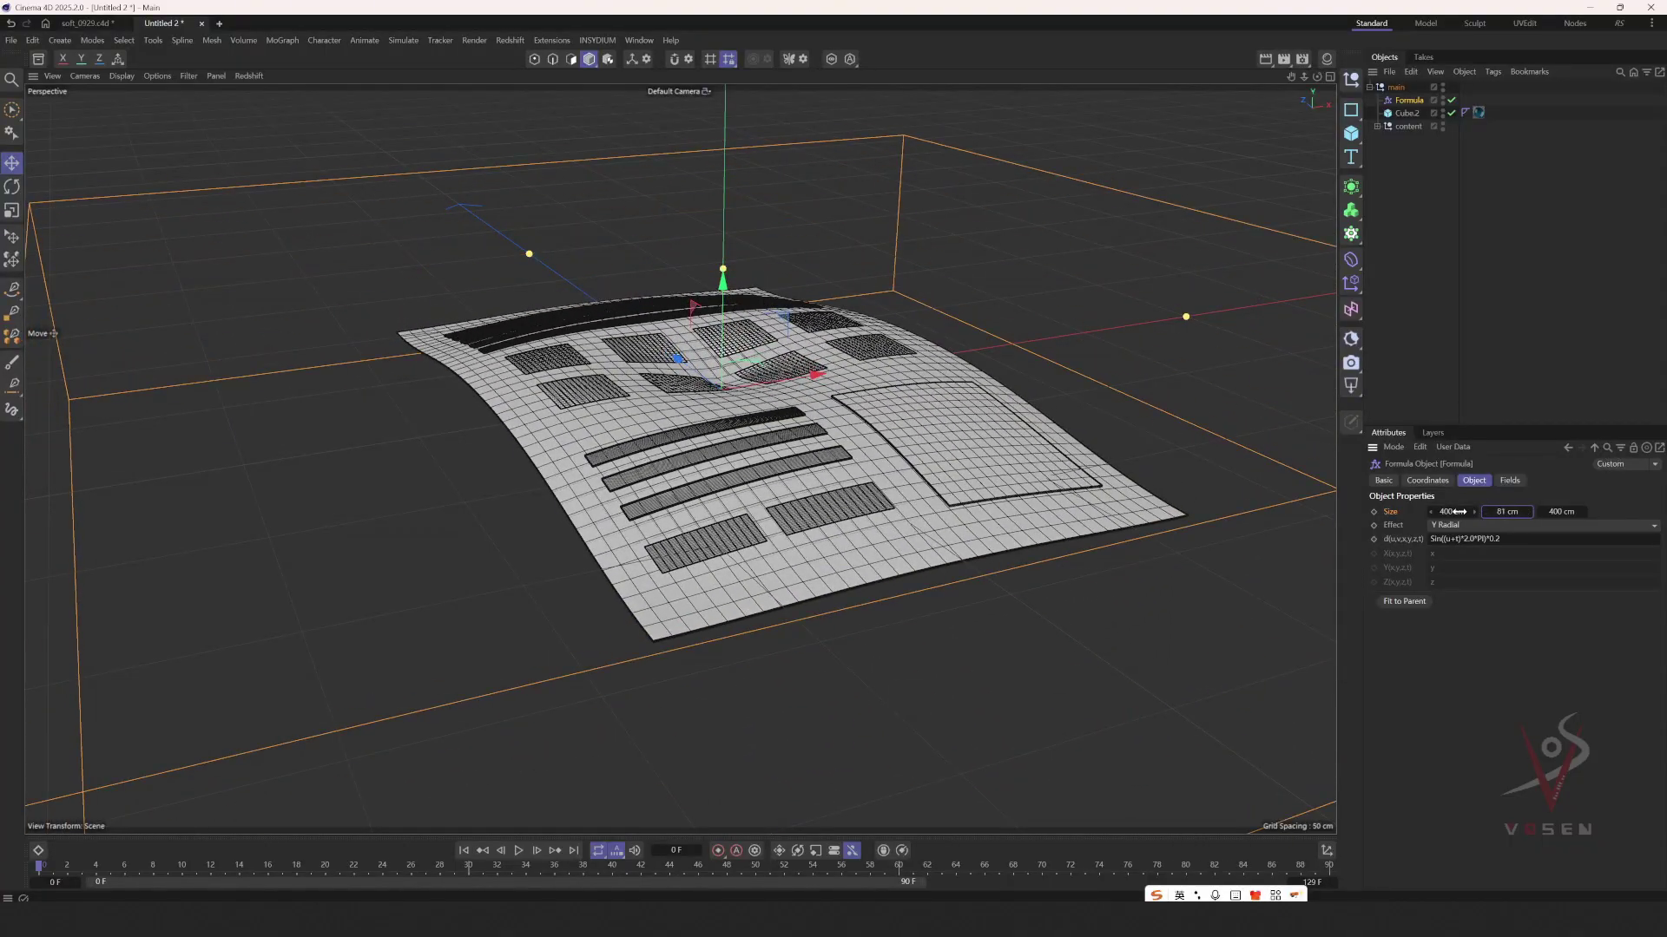
pyautogui.write('3')
pyautogui.press('Return')
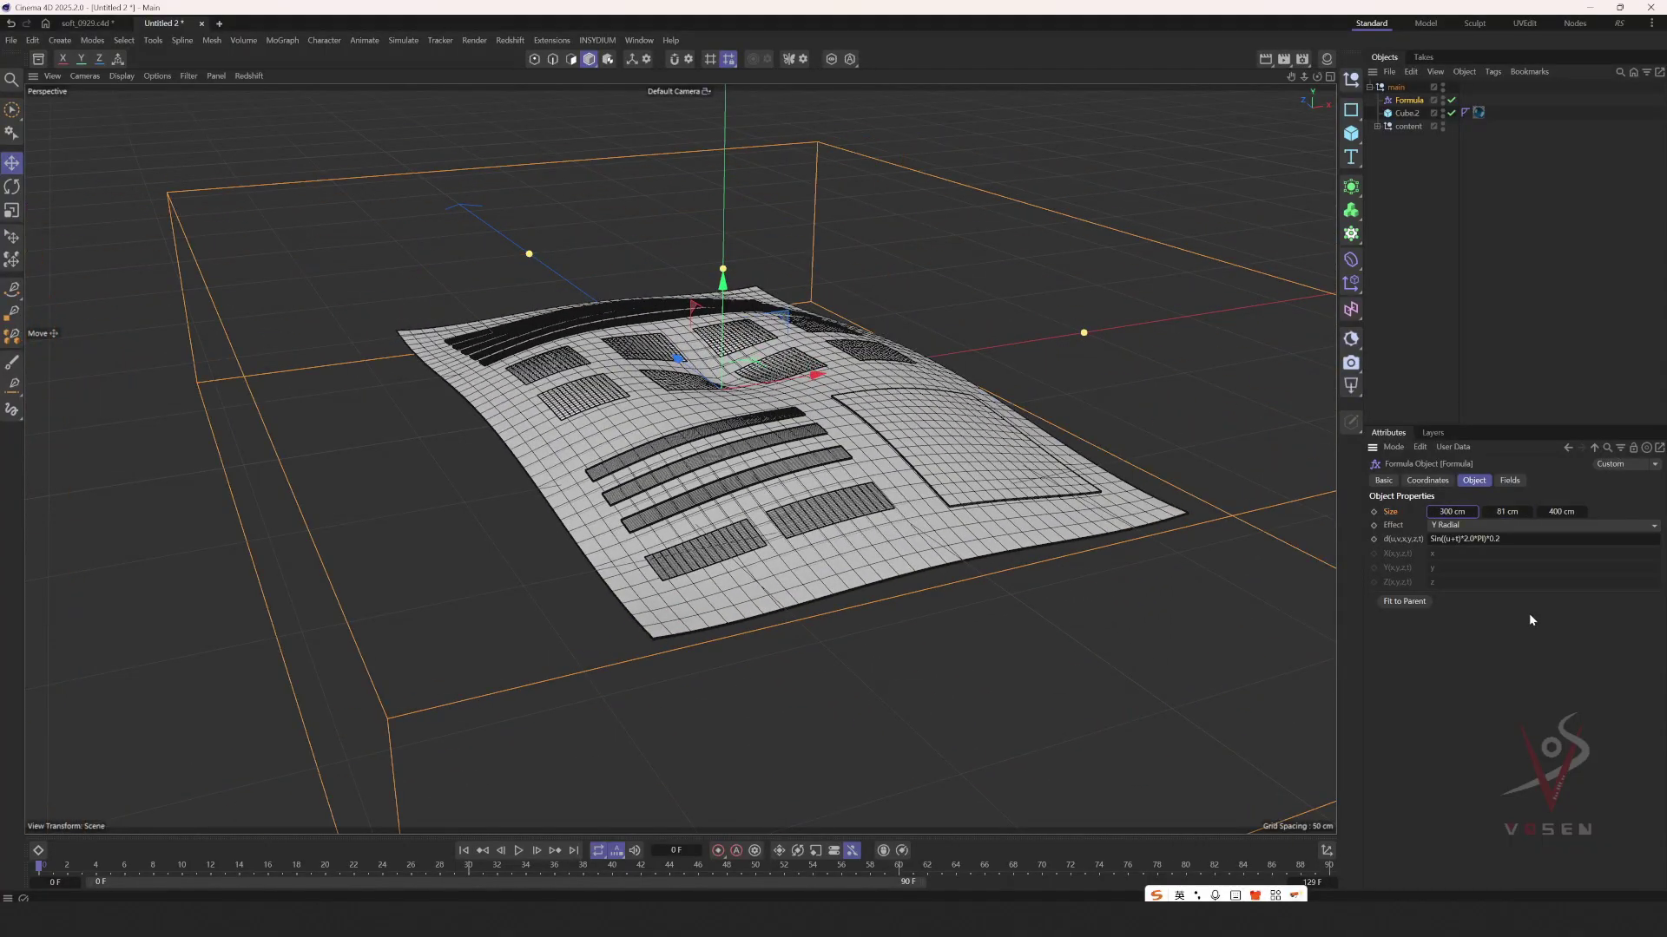
pyautogui.click(1560, 511)
pyautogui.press('Return')
# - Reduce the Formula deformer's X and Z sizes to 200 cm each
pyautogui.keyDown('alt'); pyautogui.moveTo(1172, 518); pyautogui.dragTo(1142, 542); pyautogui.keyUp('alt')
pyautogui.write('2')
pyautogui.press('Return')
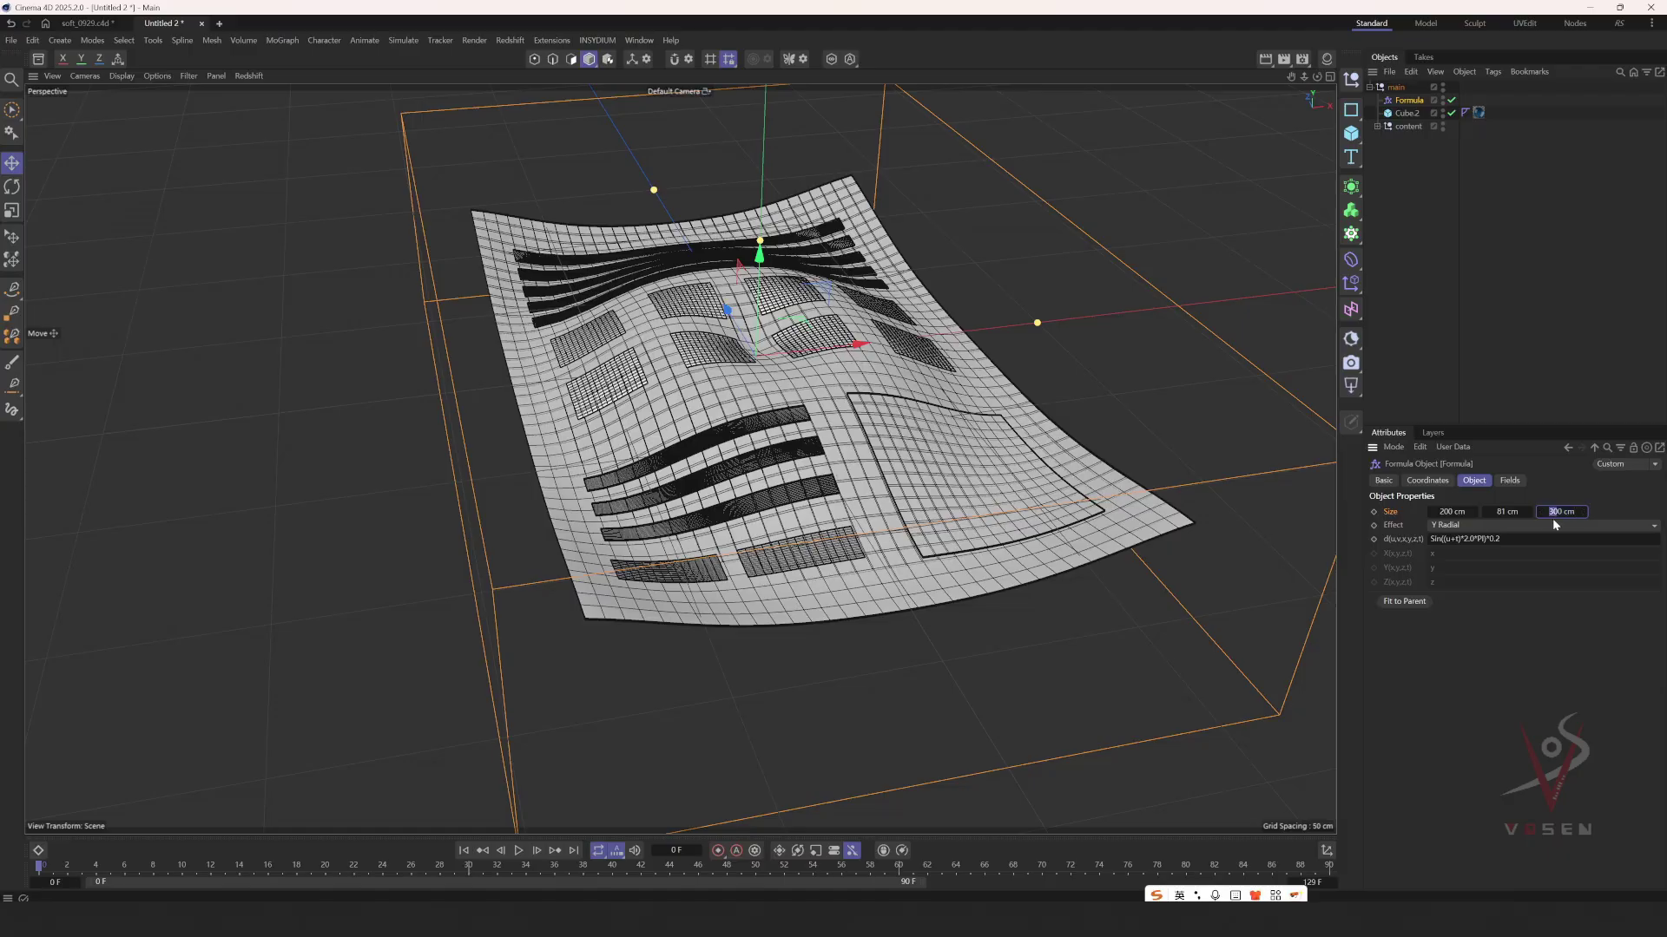
pyautogui.write('2')
pyautogui.press('Return')
# - Move the Formula deformer diagonally outward past the sheet's corner beside the five long bars
pyautogui.keyDown('alt'); pyautogui.moveTo(1120, 555); pyautogui.dragTo(1248, 479); pyautogui.keyUp('alt')
pyautogui.keyDown('alt'); pyautogui.moveTo(1298, 161); pyautogui.dragTo(765, 359); pyautogui.keyUp('alt')
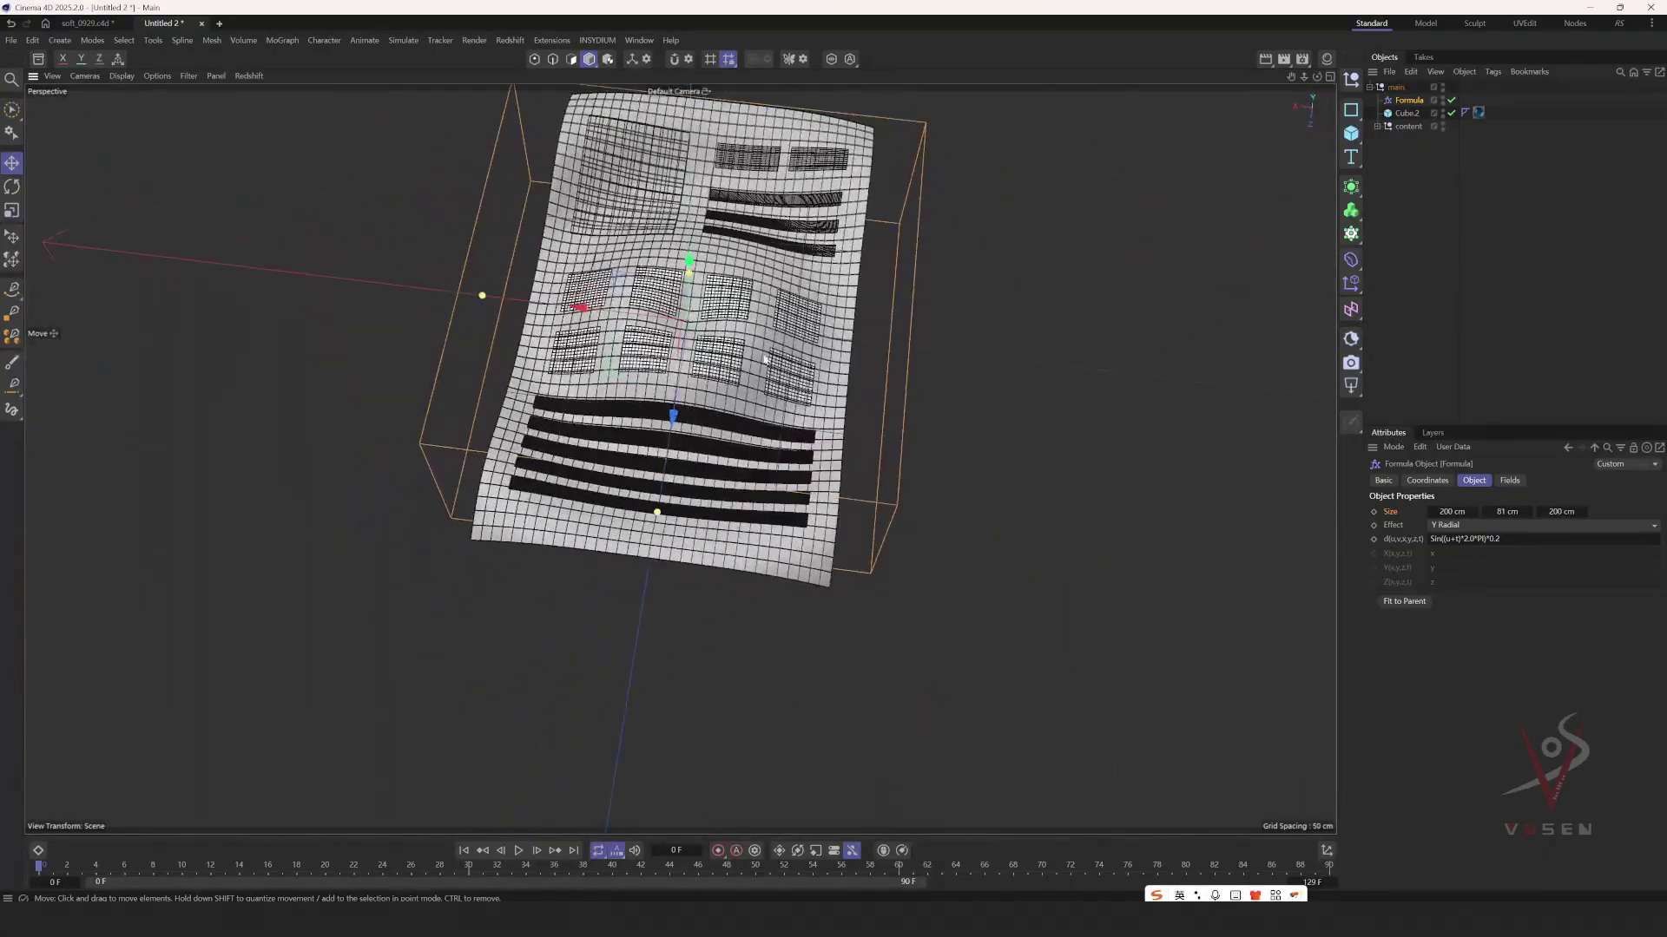
pyautogui.keyDown('alt'); pyautogui.moveTo(610, 308); pyautogui.dragTo(840, 679); pyautogui.keyUp('alt')
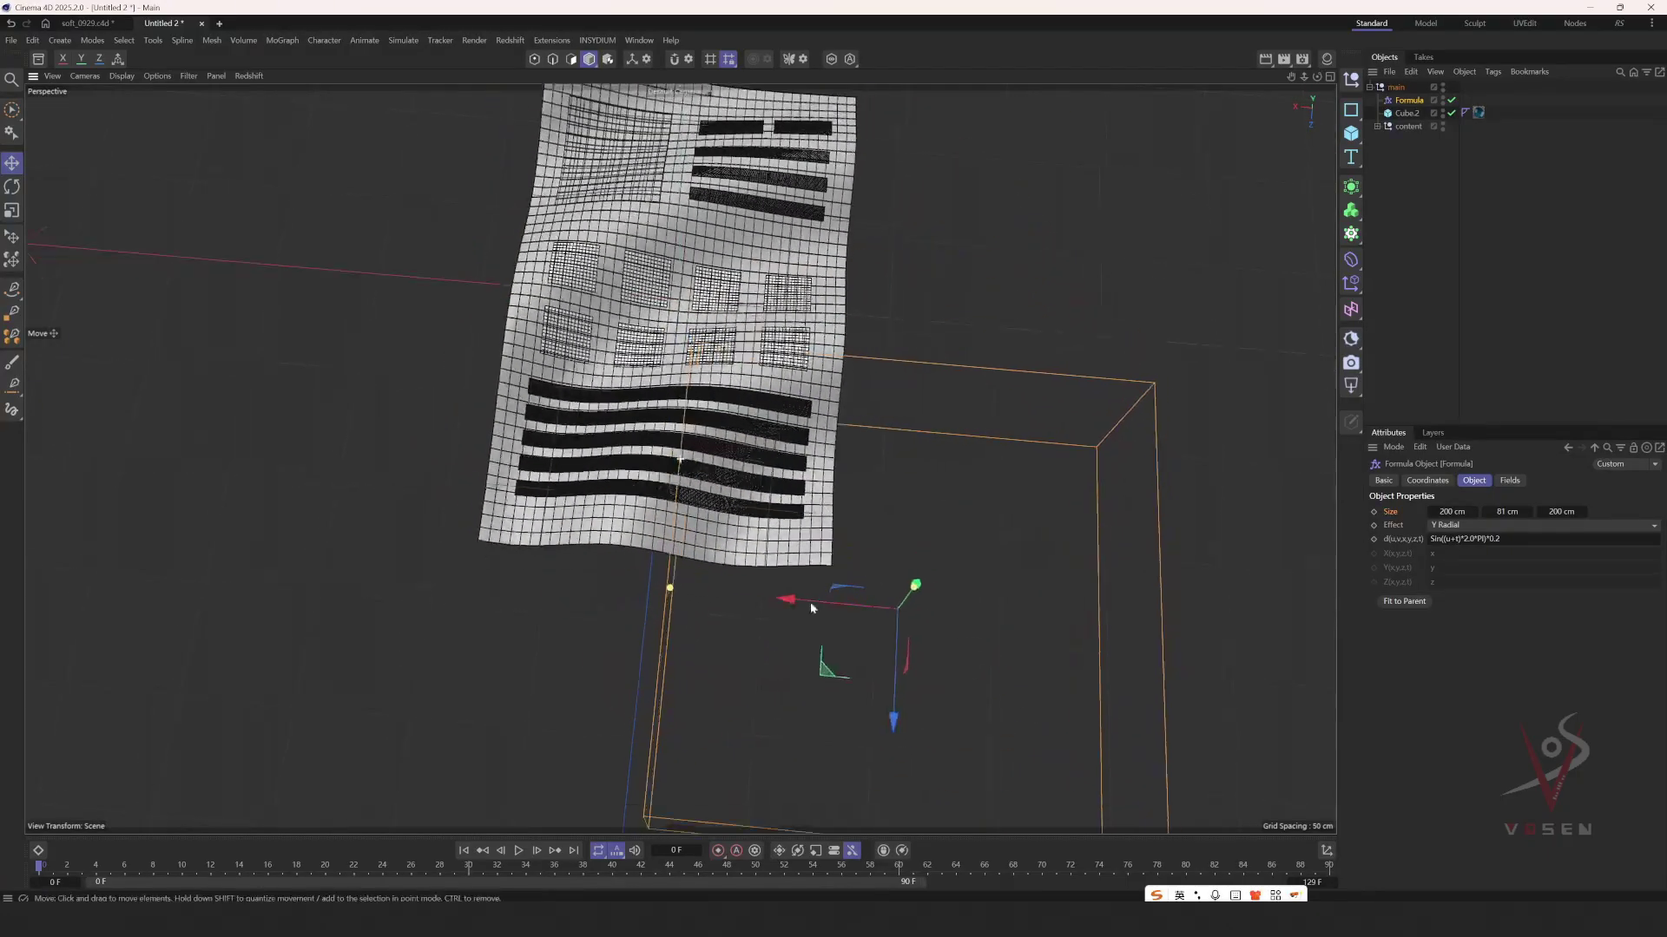
pyautogui.keyDown('alt'); pyautogui.moveTo(810, 602); pyautogui.dragTo(717, 416, button='middle'); pyautogui.keyUp('alt')
pyautogui.moveTo(738, 488); pyautogui.dragTo(742, 516)
pyautogui.keyDown('alt'); pyautogui.moveTo(653, 389); pyautogui.dragTo(677, 522, button='middle'); pyautogui.keyUp('alt')
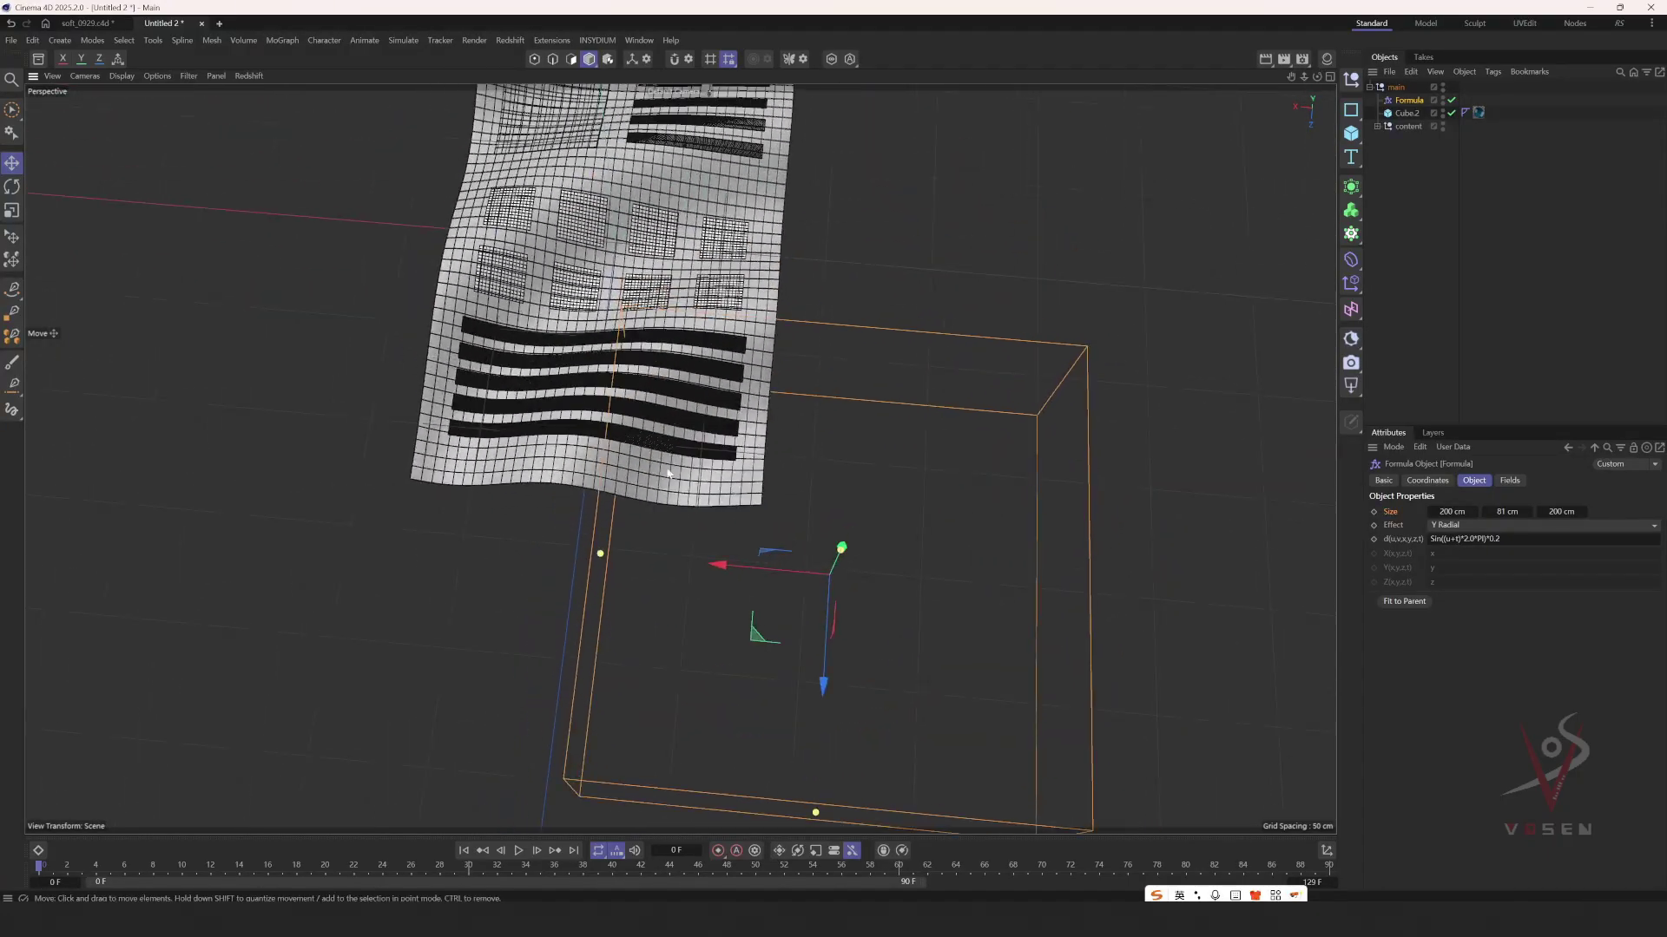
pyautogui.keyDown('alt'); pyautogui.moveTo(677, 522); pyautogui.dragTo(673, 408); pyautogui.keyUp('alt')
pyautogui.keyDown('alt'); pyautogui.moveTo(674, 408); pyautogui.dragTo(678, 480, button='middle'); pyautogui.keyUp('alt')
pyautogui.keyDown('alt'); pyautogui.moveTo(678, 481); pyautogui.dragTo(731, 415); pyautogui.keyUp('alt')
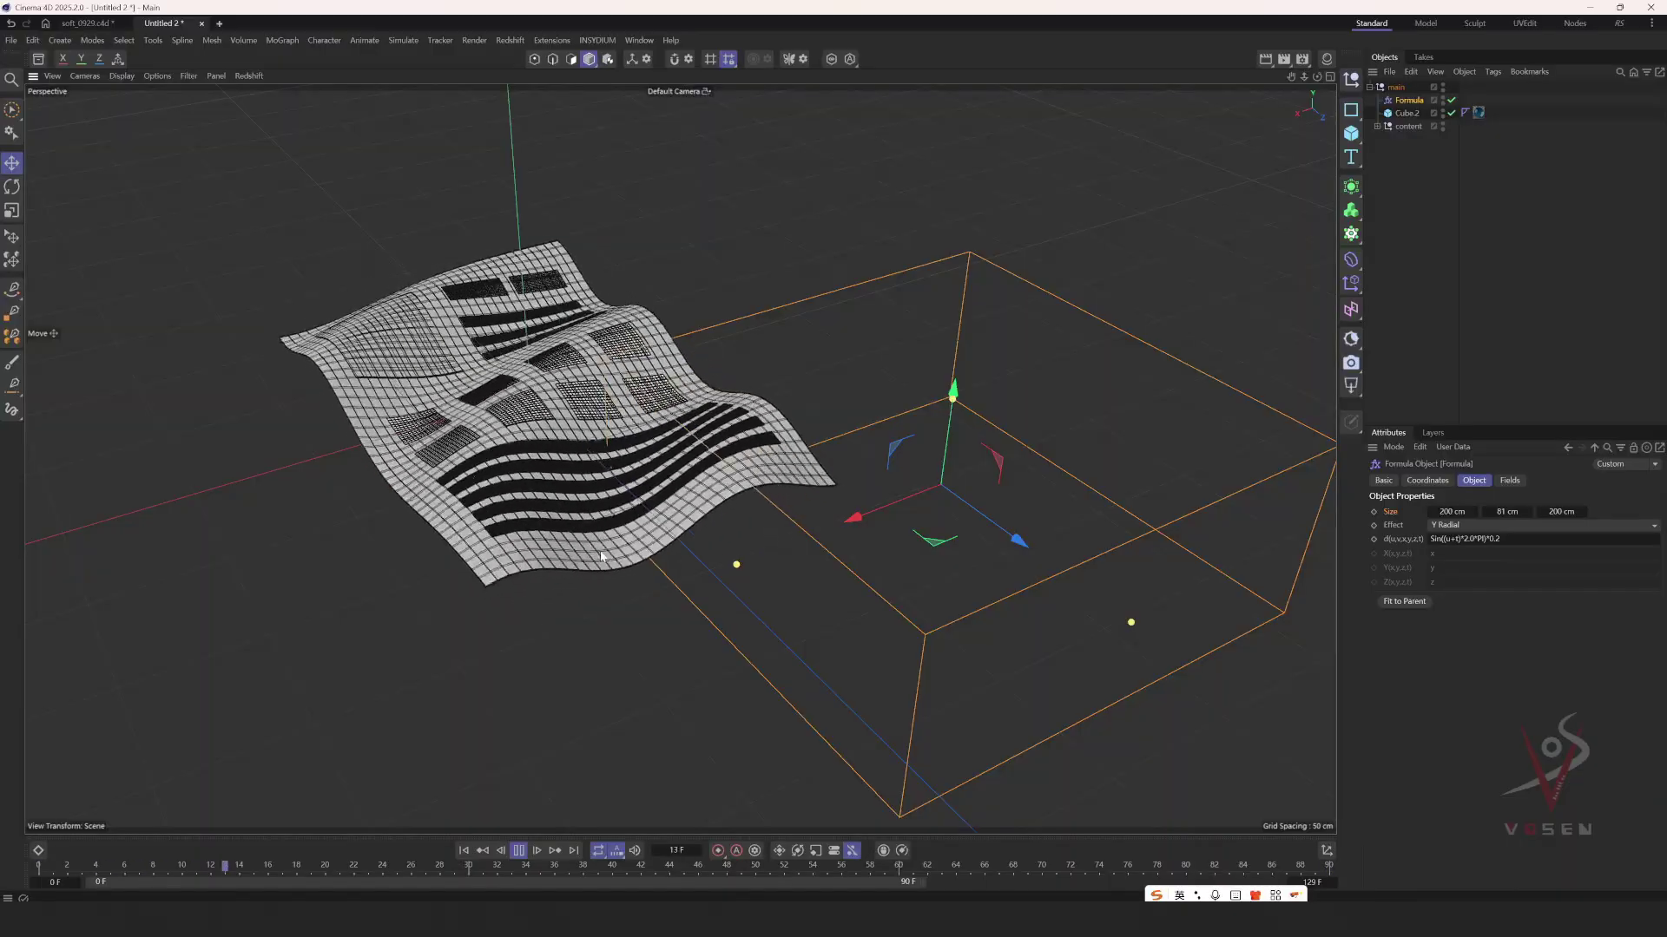
# - Reverse the wave direction by changing the deformer's formula to Sin((u-t)*2.0*PI)*0.2 and play the animation
pyautogui.click(516, 851)
pyautogui.click(465, 853)
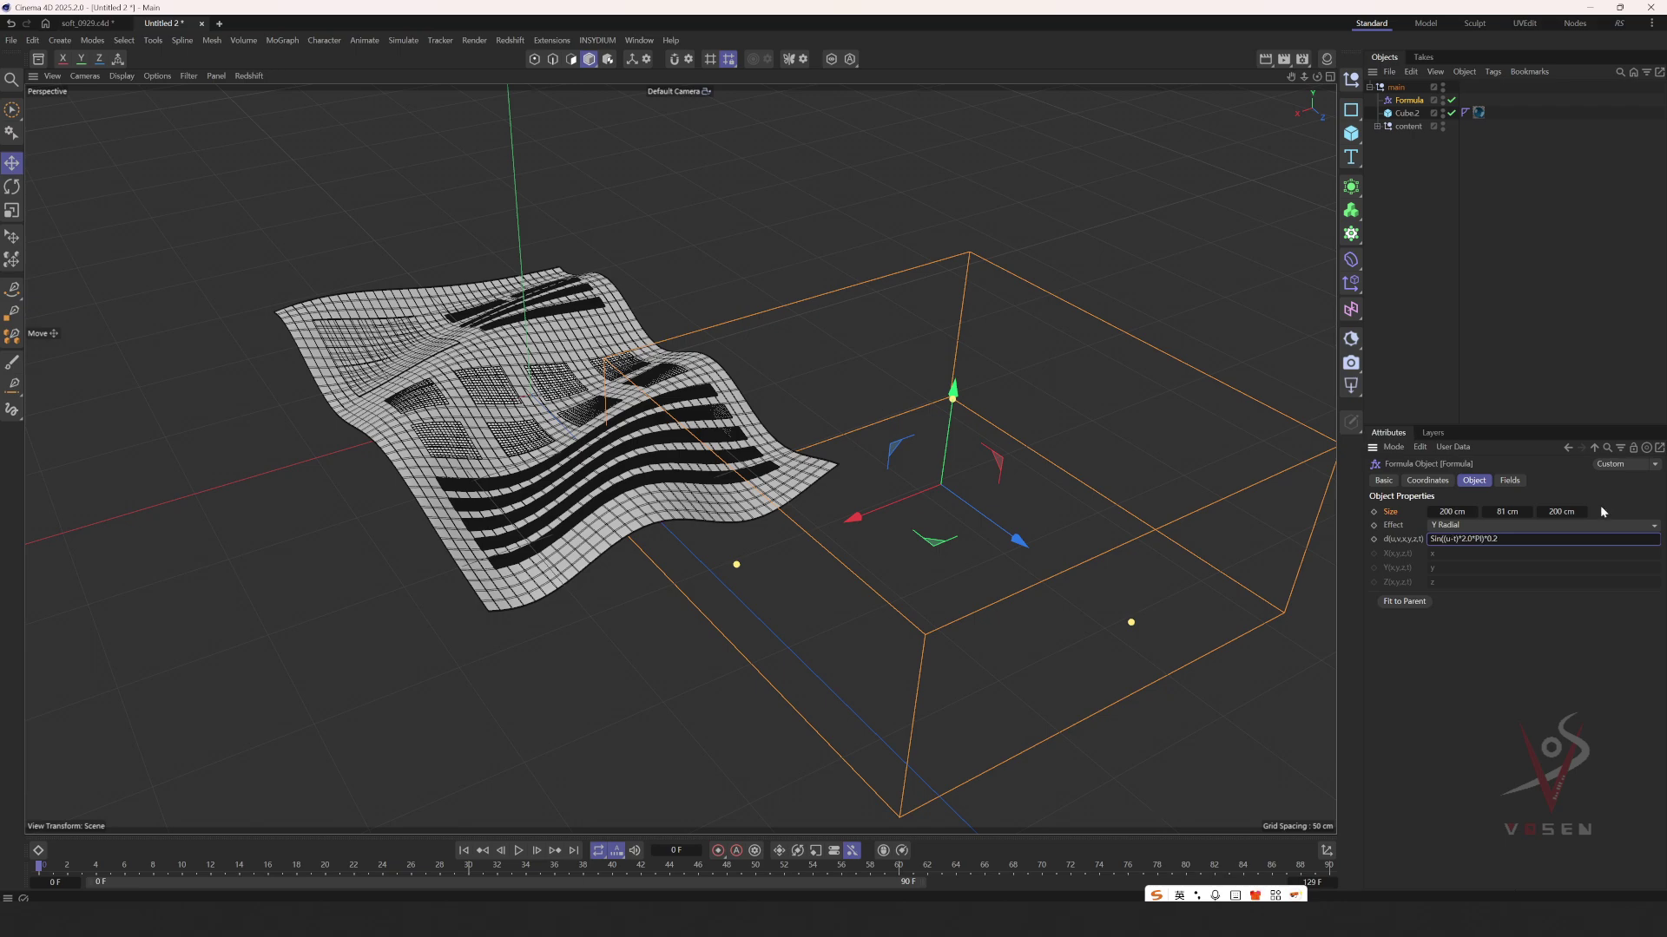
pyautogui.click(518, 852)
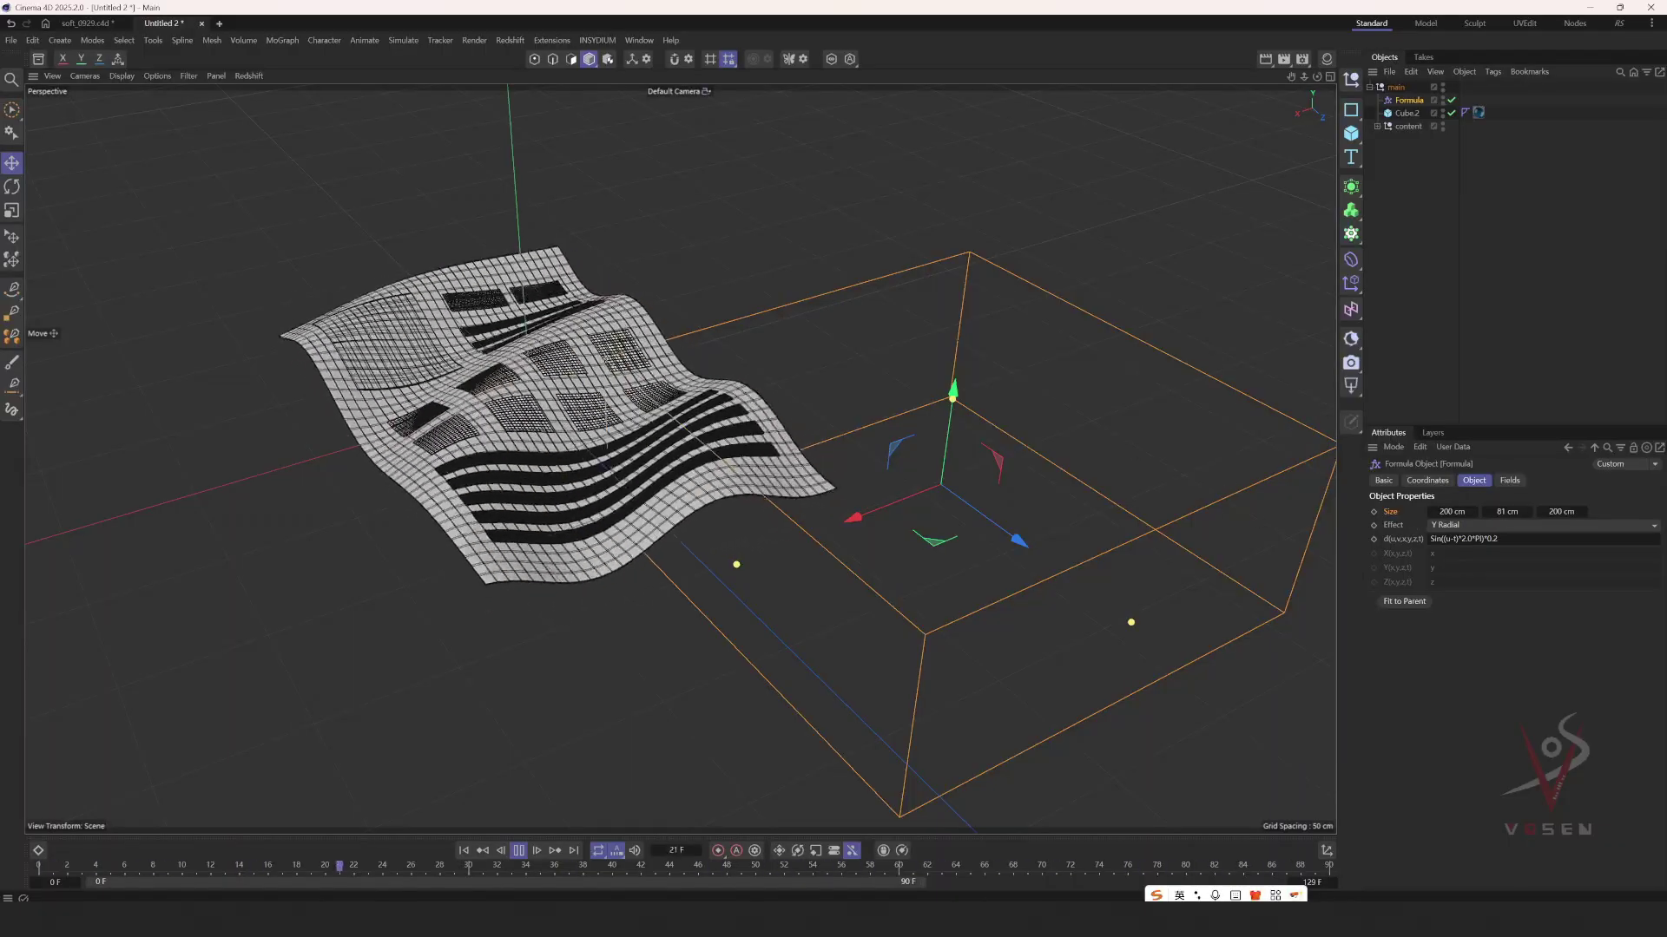
# - Lower the formula's final multiplier to 0.1 and check the playing wave from several angles
pyautogui.moveTo(1500, 539); pyautogui.dragTo(1493, 539)
pyautogui.write('1')
pyautogui.press('Return')
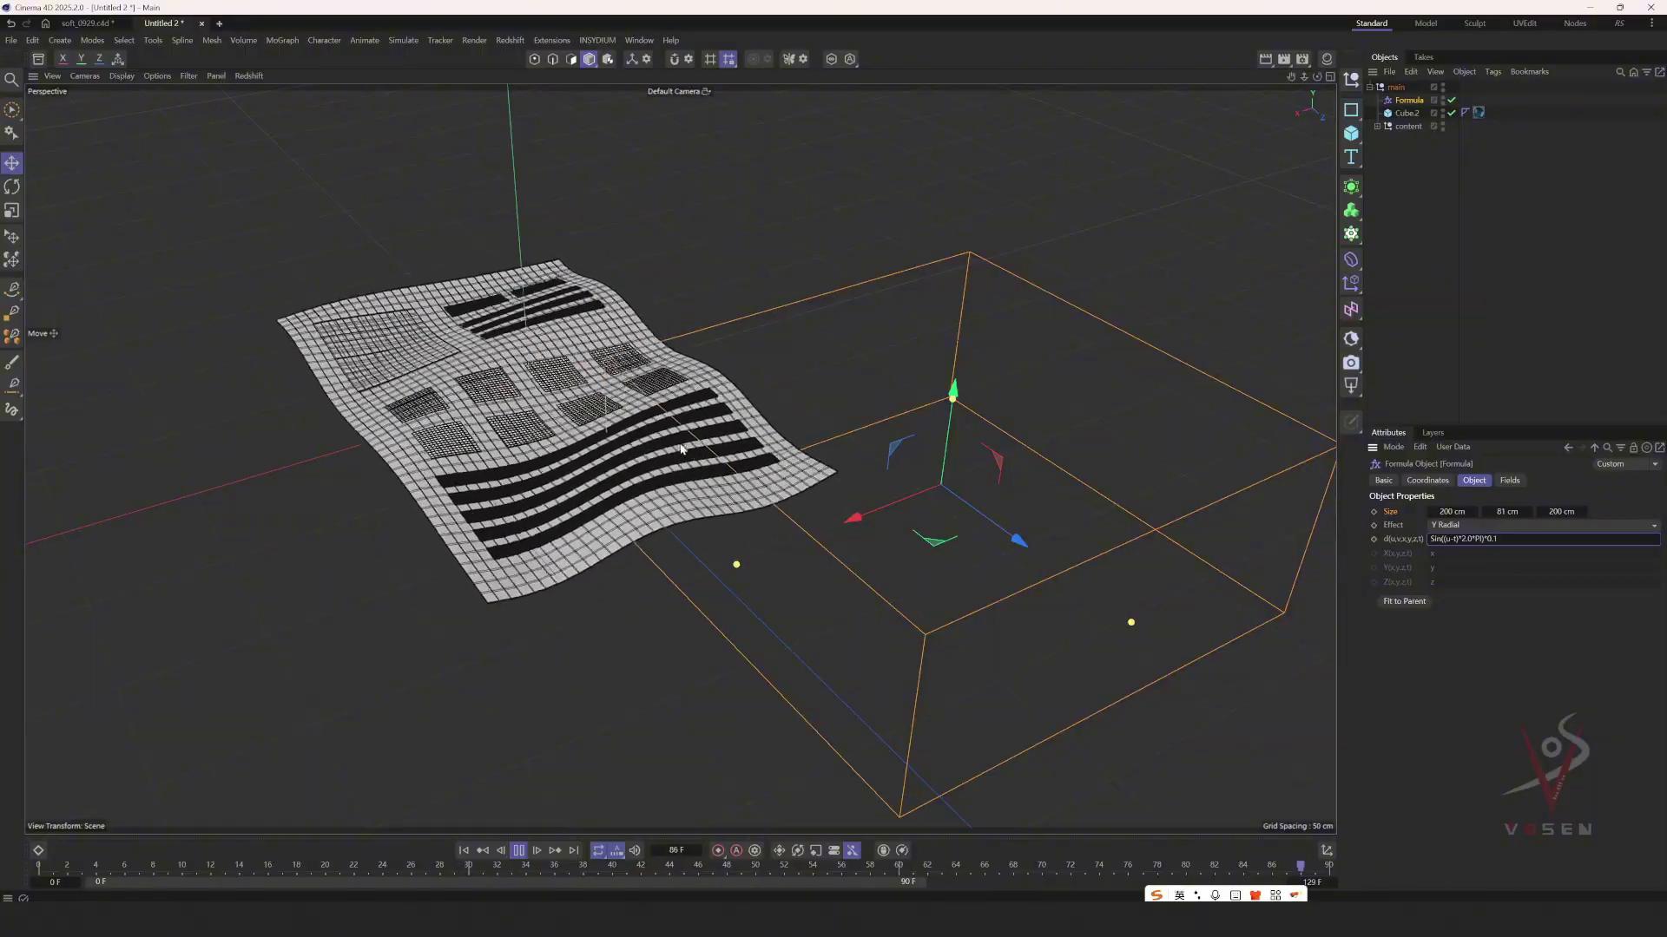
pyautogui.keyDown('alt'); pyautogui.moveTo(682, 448); pyautogui.dragTo(618, 421); pyautogui.keyUp('alt')
pyautogui.click(462, 848)
pyautogui.moveTo(942, 450)
pyautogui.mouseDown()
pyautogui.moveTo(945, 407)
pyautogui.moveTo(953, 441)
pyautogui.mouseUp()
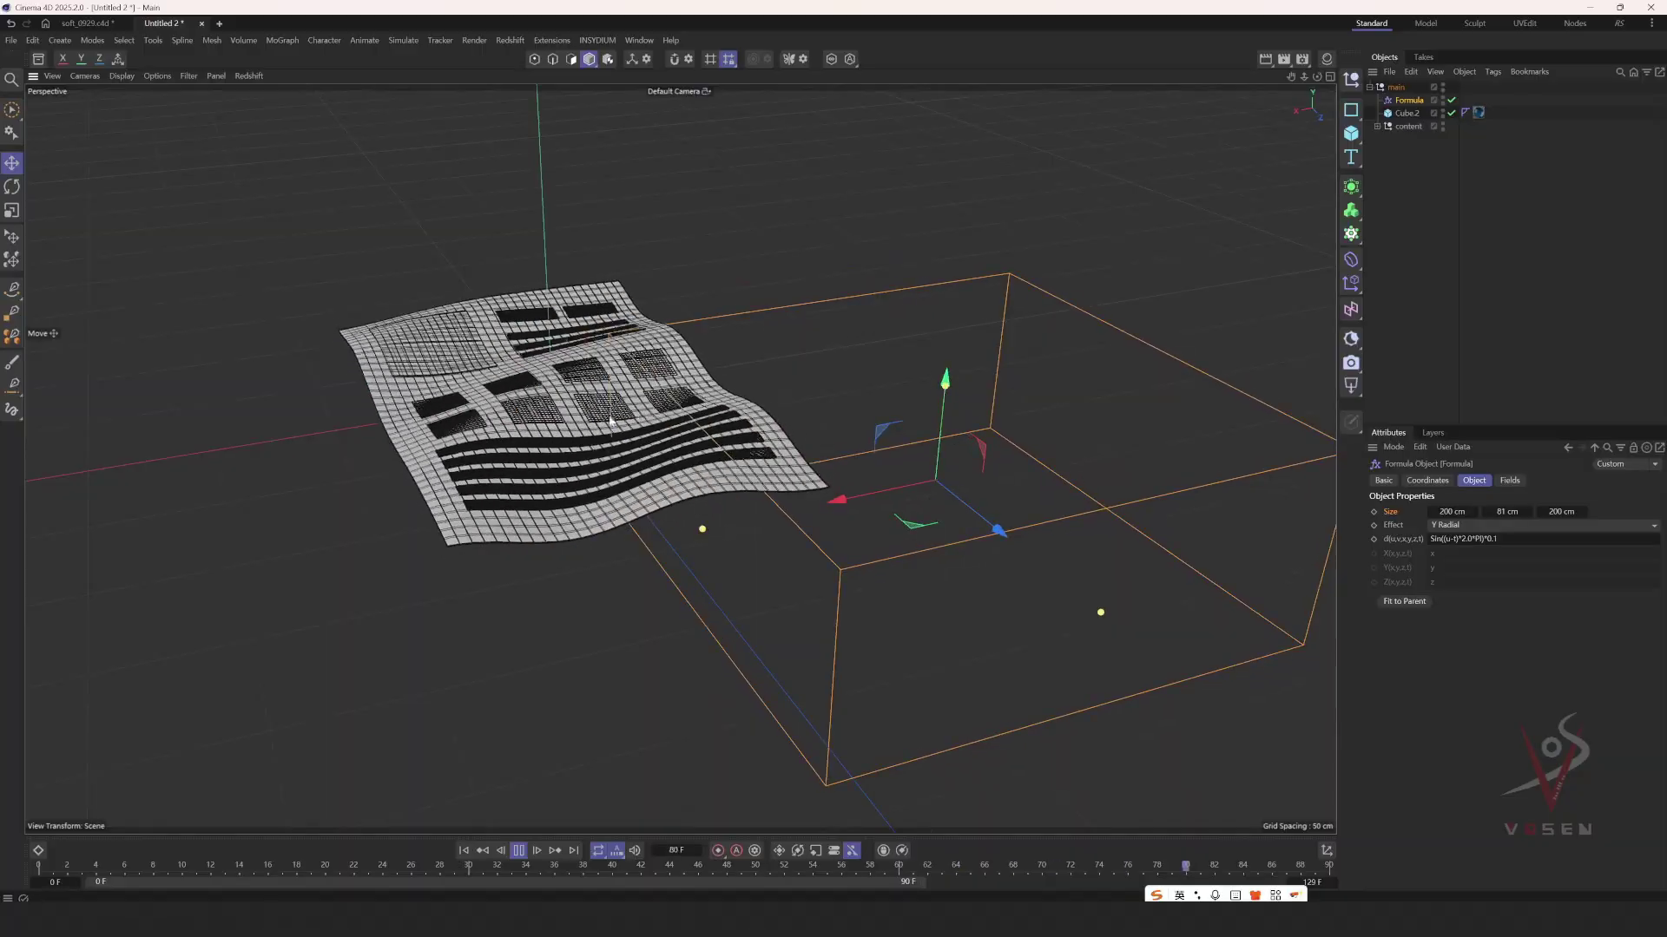
pyautogui.keyDown('alt'); pyautogui.moveTo(610, 412); pyautogui.dragTo(540, 417); pyautogui.keyUp('alt')
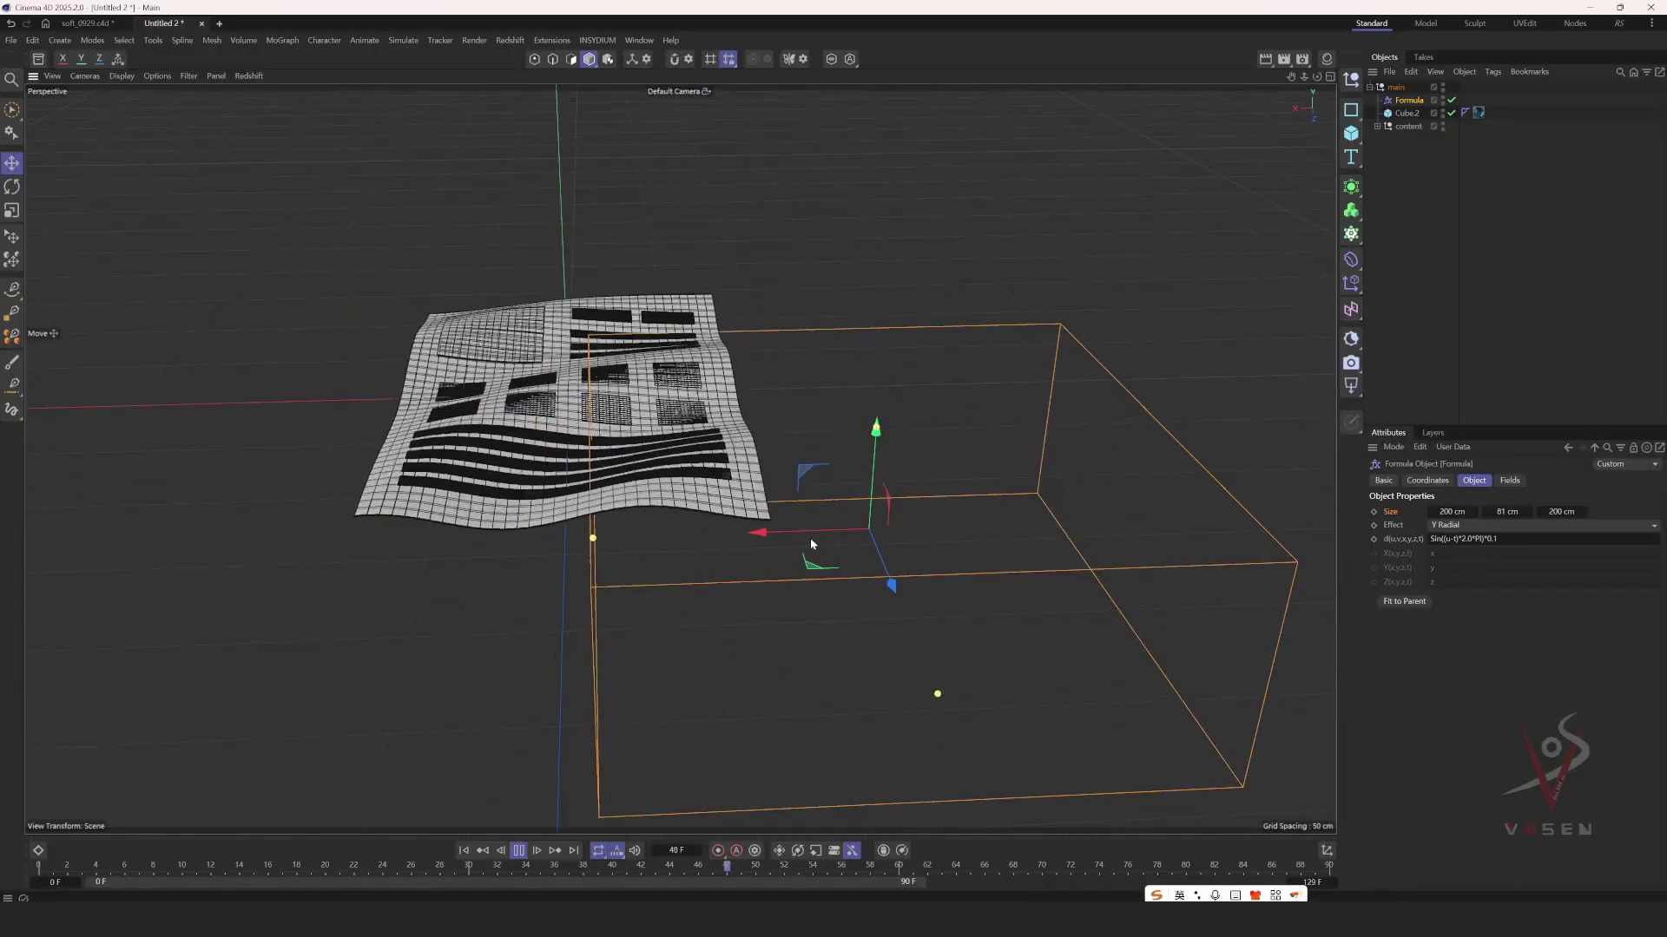
pyautogui.keyDown('alt'); pyautogui.moveTo(809, 538); pyautogui.dragTo(738, 404); pyautogui.keyUp('alt')
# - Add a Torus Field to the Formula deformer to limit where the wave acts
pyautogui.click(1529, 158)
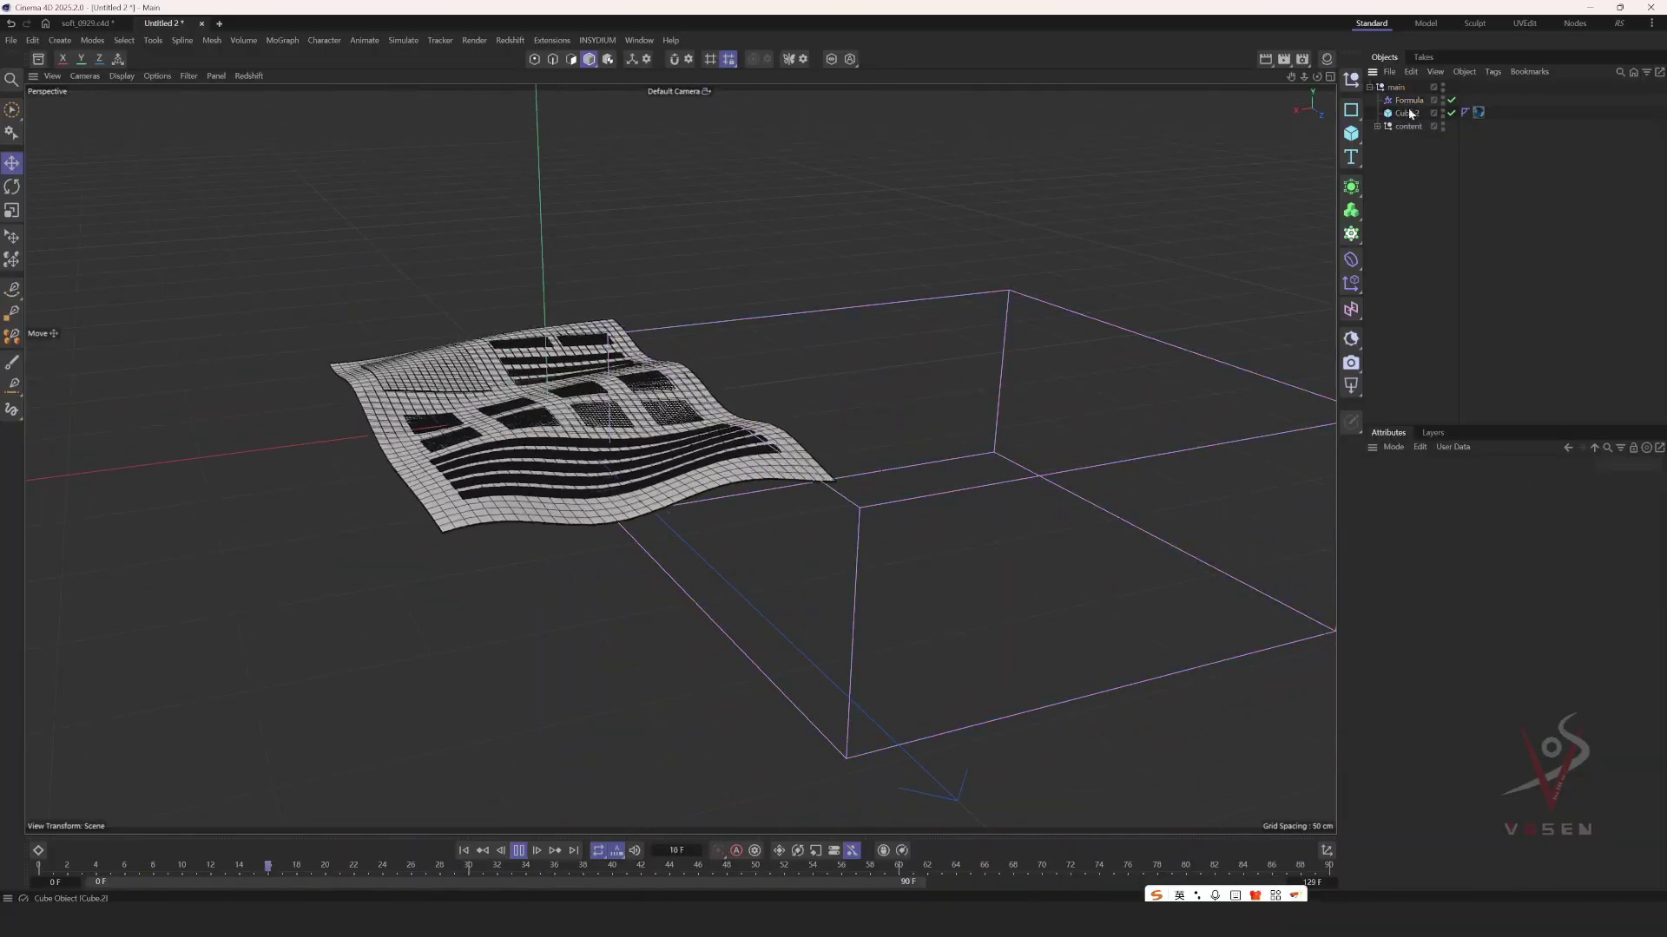
pyautogui.hotkey('ctrl', 'z')
pyautogui.click(1510, 482)
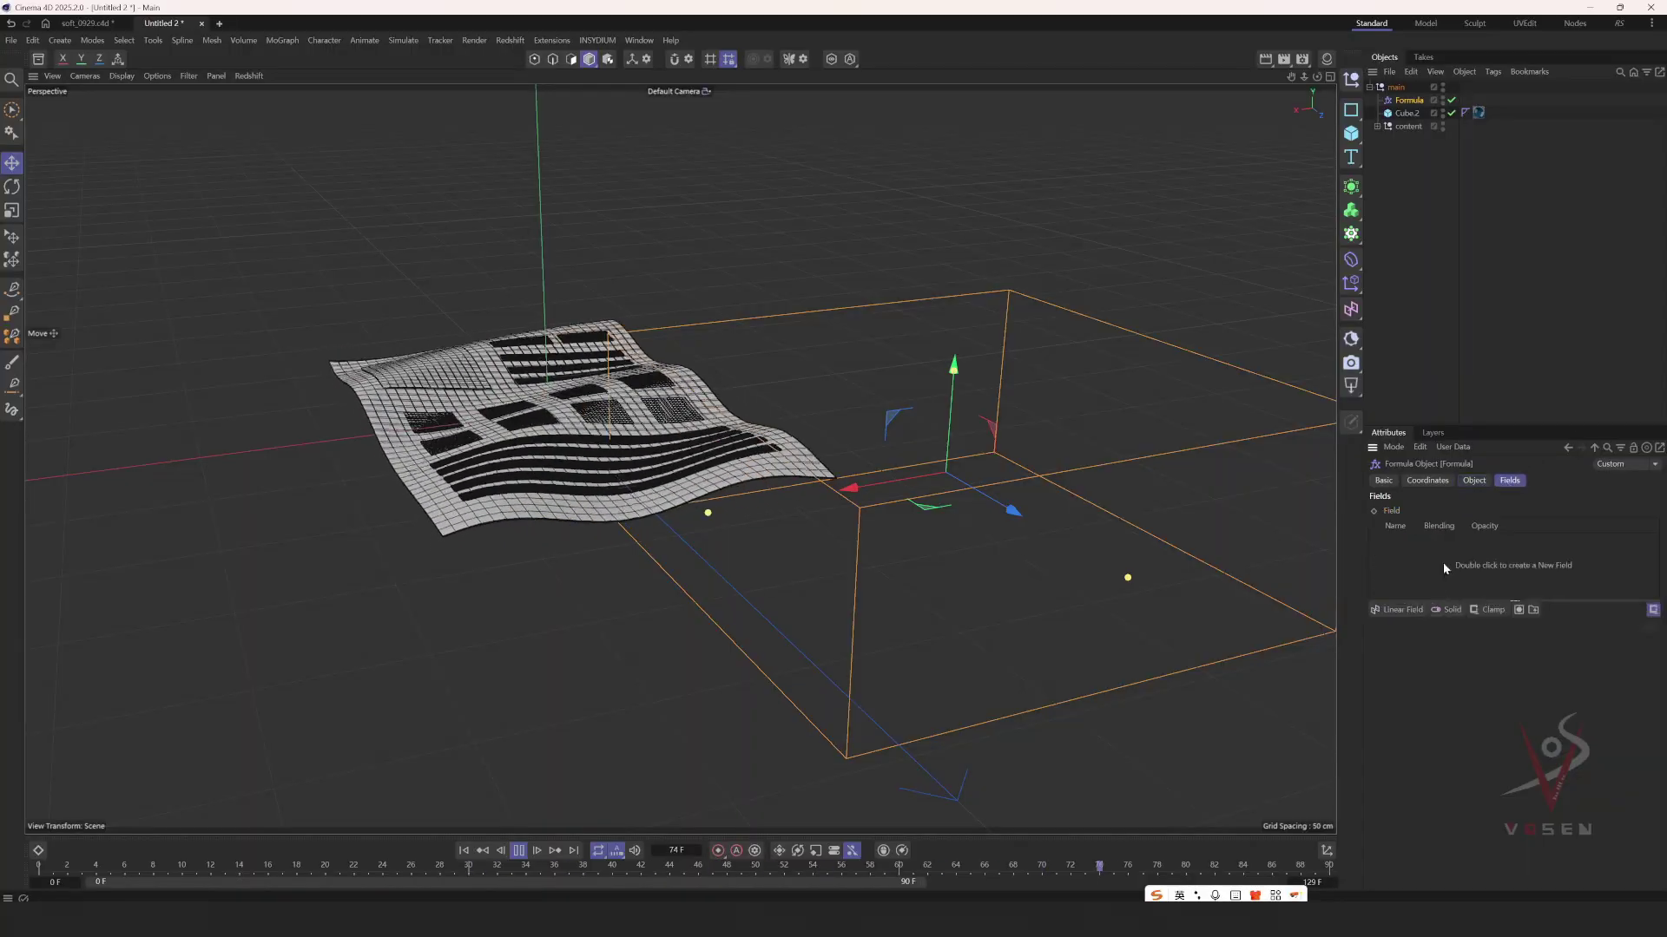
pyautogui.click(1401, 610)
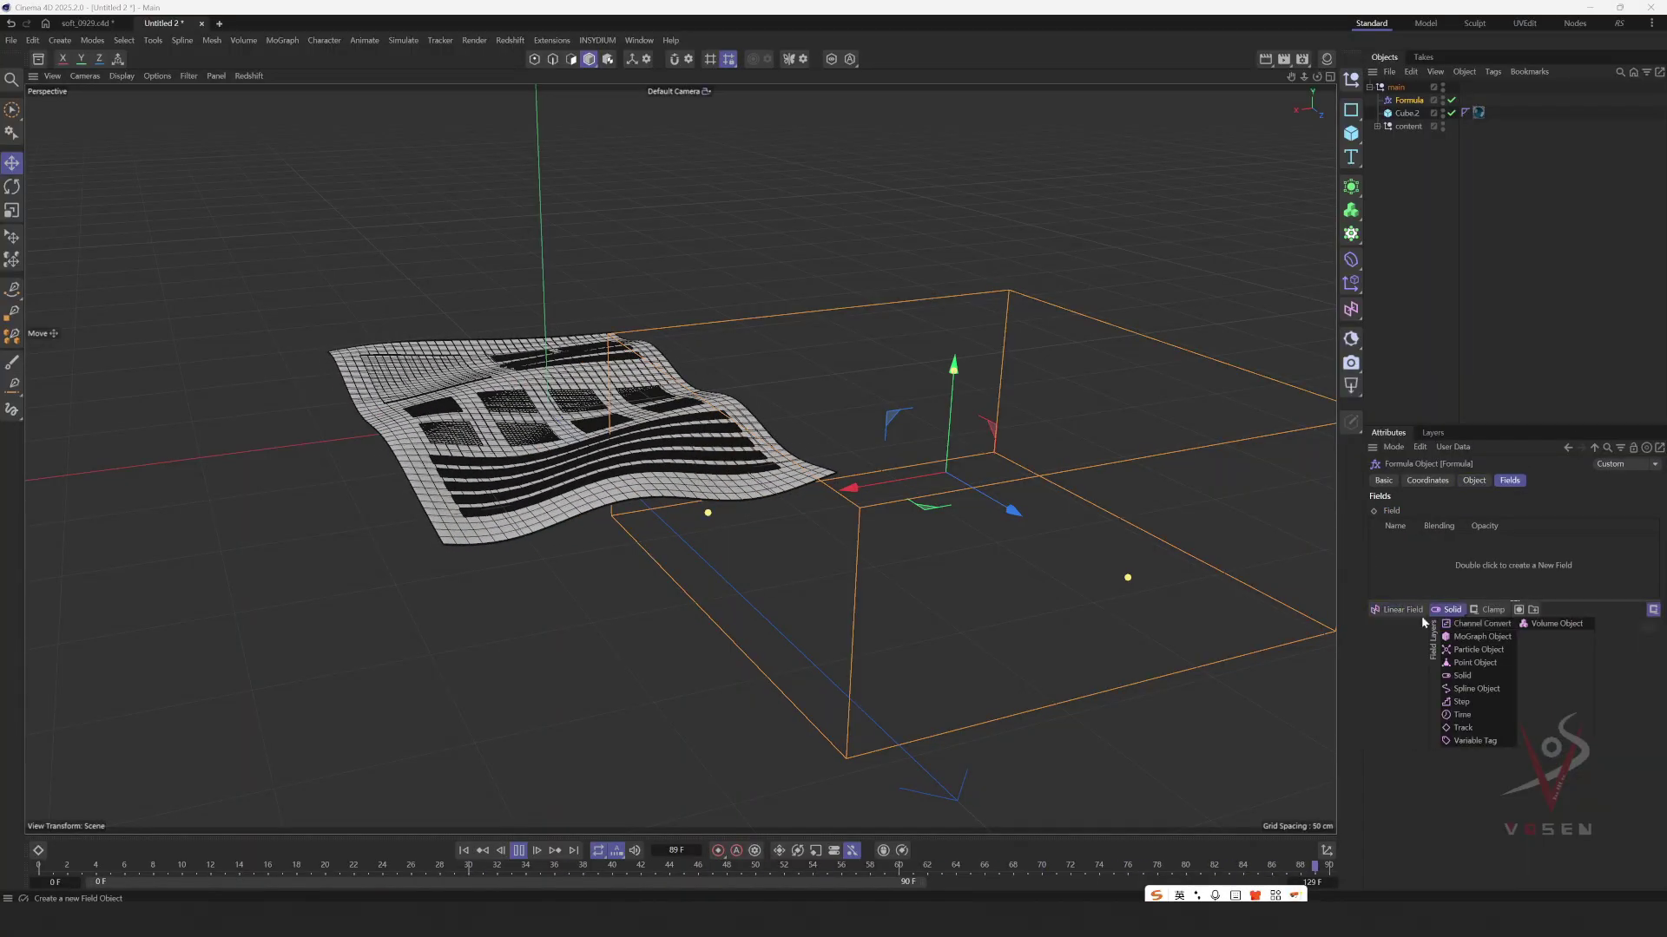
pyautogui.click(1485, 663)
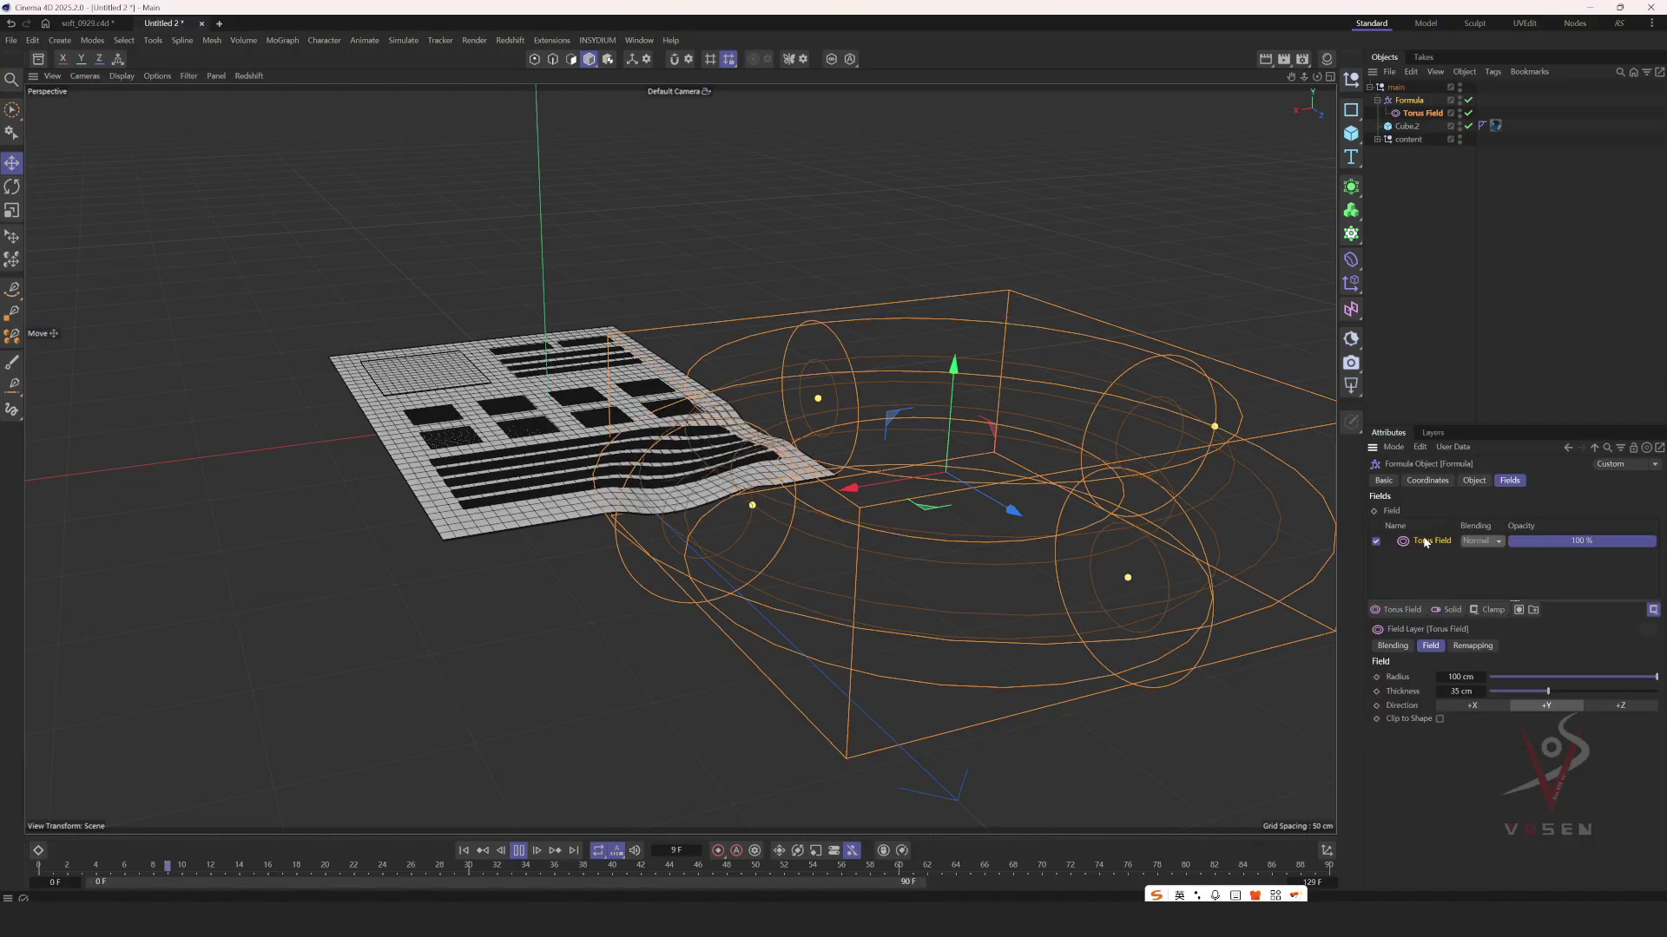
# - Set the Torus Field's thickness to 45 cm
pyautogui.keyDown('alt'); pyautogui.moveTo(777, 453); pyautogui.dragTo(774, 512); pyautogui.keyUp('alt')
pyautogui.scroll(-1, 771, 472)
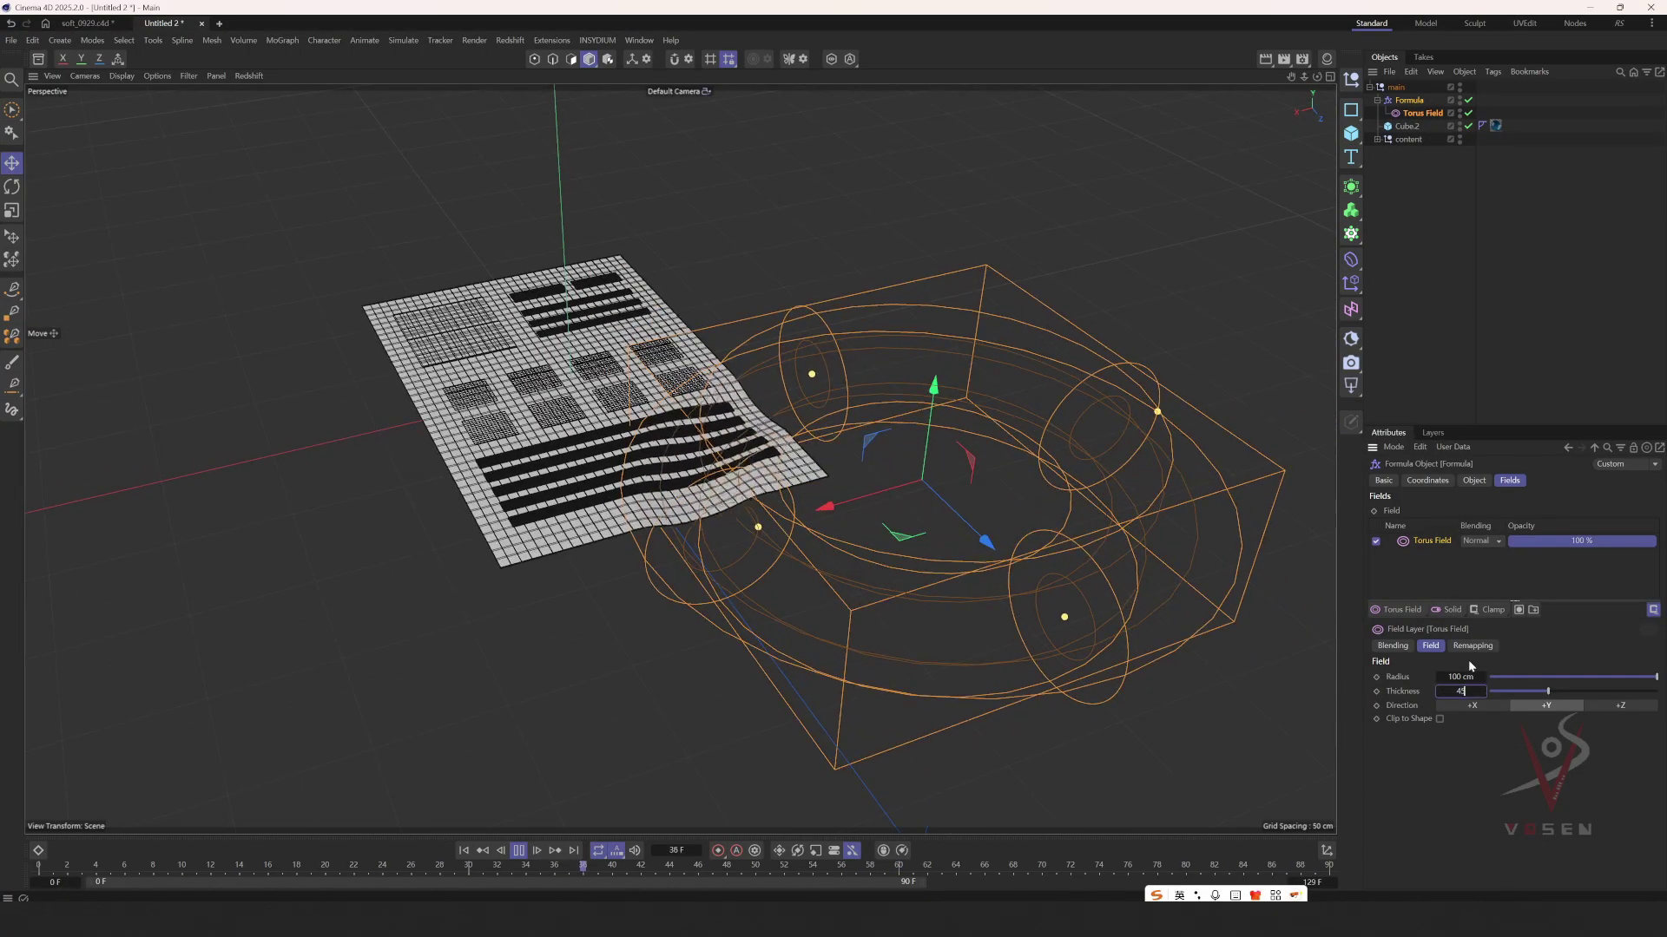
pyautogui.write('45')
pyautogui.press('Return')
pyautogui.keyDown('alt'); pyautogui.moveTo(1163, 568); pyautogui.dragTo(1191, 586); pyautogui.keyUp('alt')
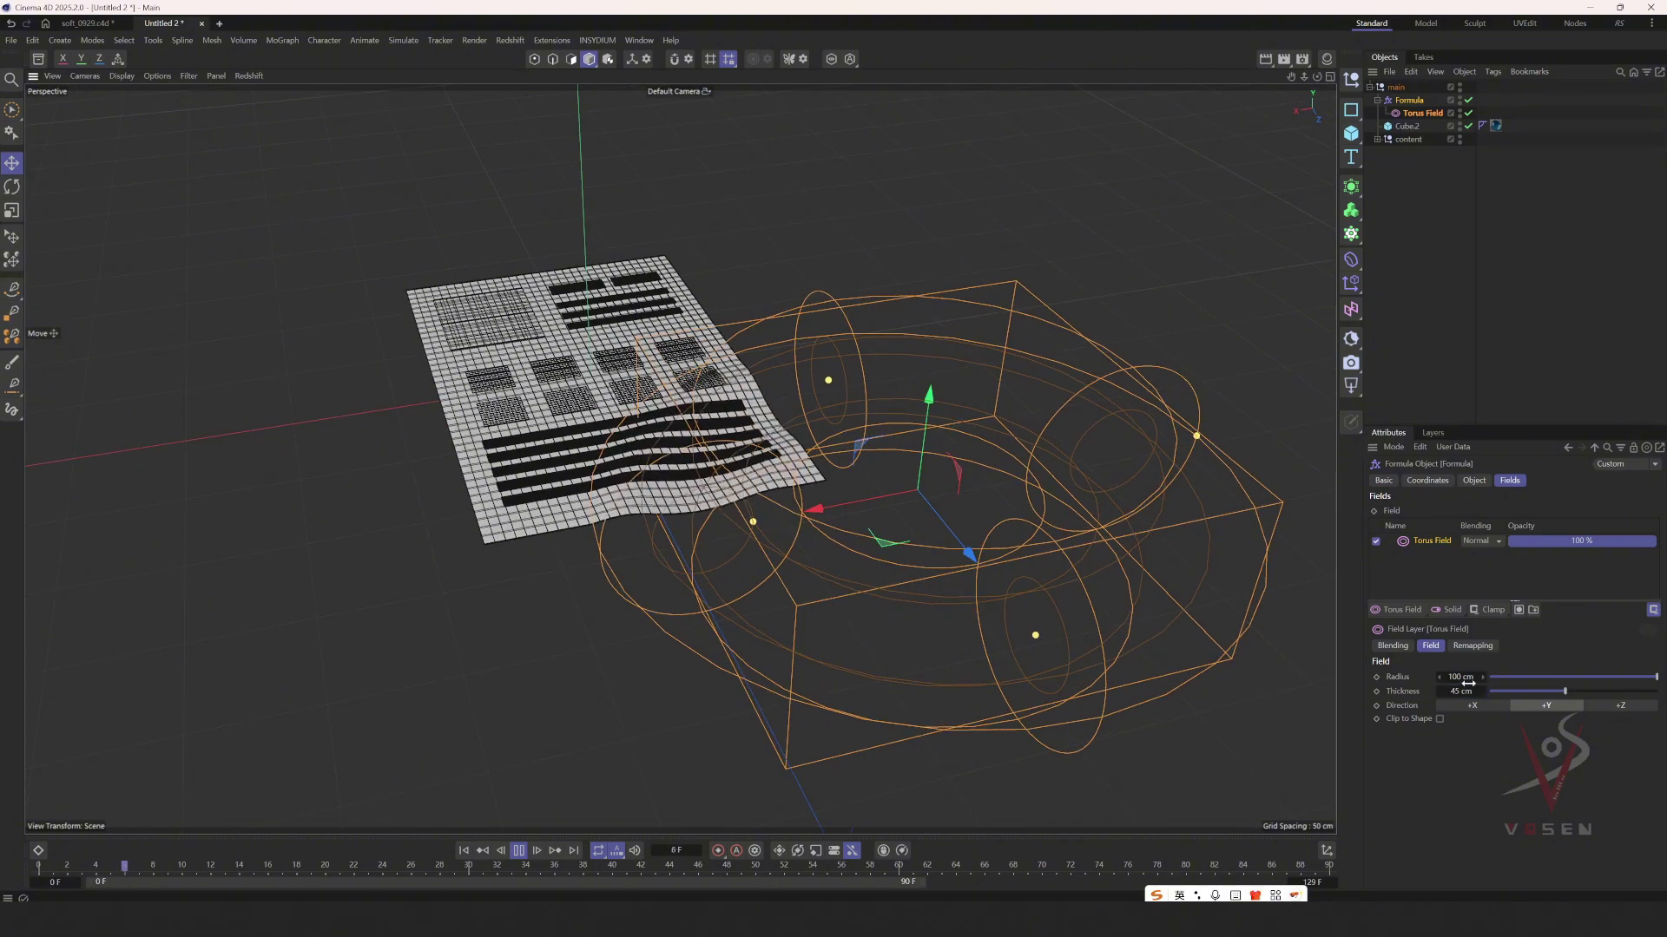
# - Enlarge the Torus Field's radius to 163 cm so its ring crosses the sheet
pyautogui.moveTo(1467, 678); pyautogui.dragTo(1589, 683)
pyautogui.keyDown('alt'); pyautogui.moveTo(738, 452); pyautogui.dragTo(688, 472); pyautogui.keyUp('alt')
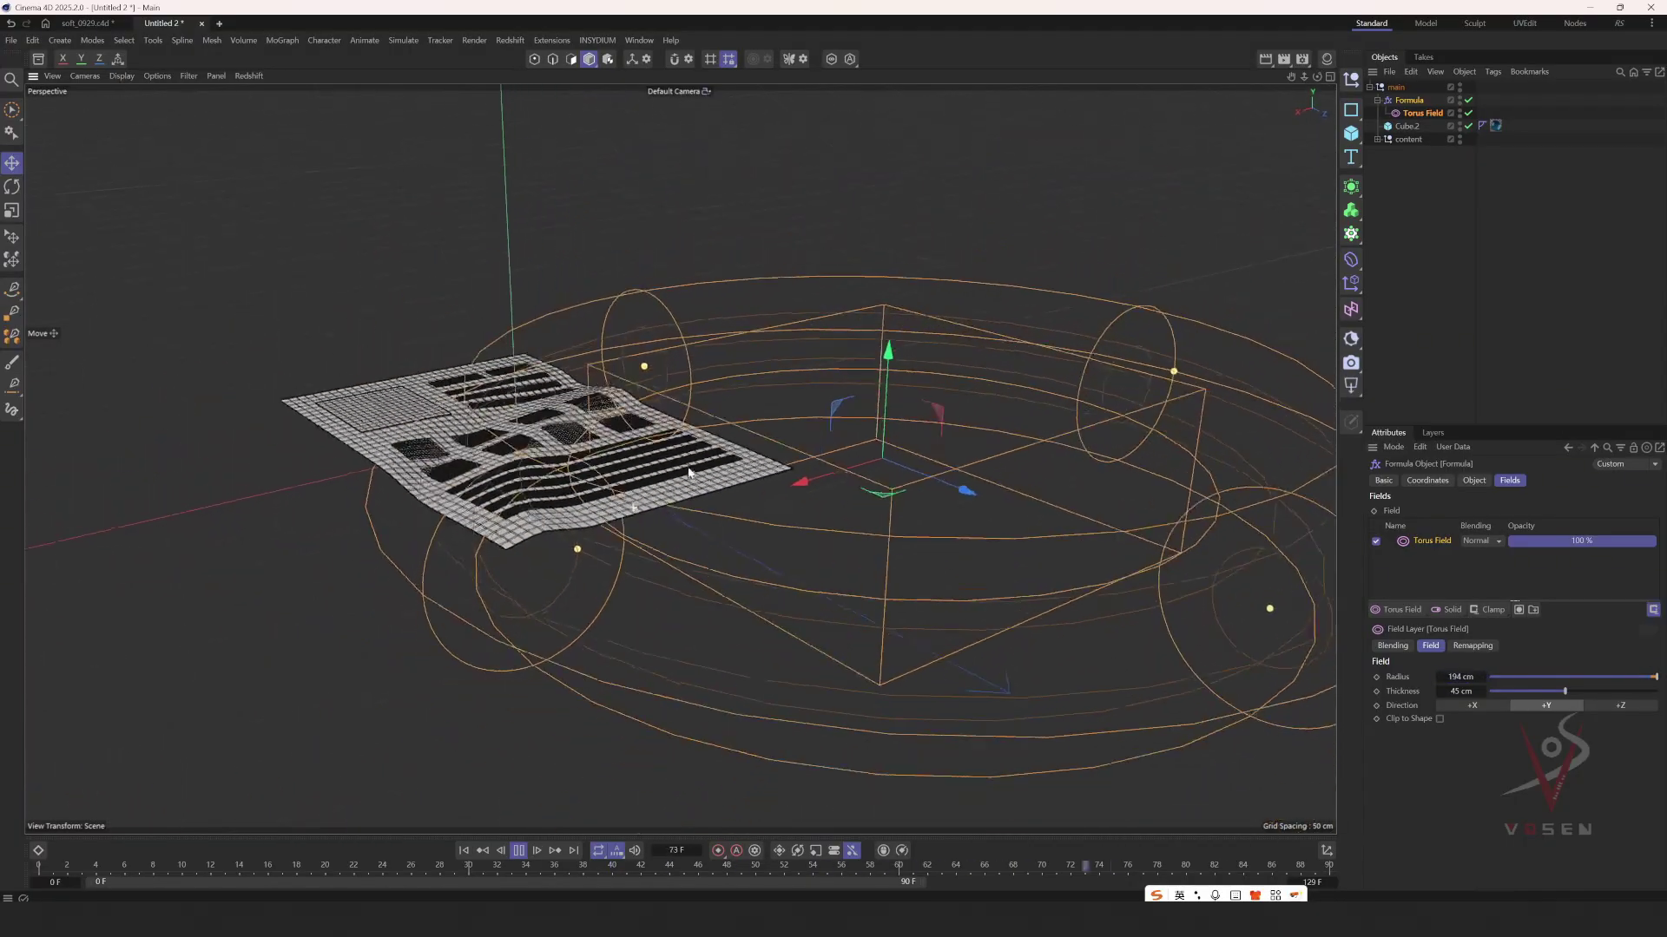
pyautogui.moveTo(1461, 676)
pyautogui.mouseDown()
pyautogui.moveTo(1406, 676)
pyautogui.moveTo(1449, 676)
pyautogui.mouseUp()
pyautogui.keyDown('alt'); pyautogui.moveTo(861, 492); pyautogui.dragTo(820, 512); pyautogui.keyUp('alt')
pyautogui.scroll(2, 820, 512)
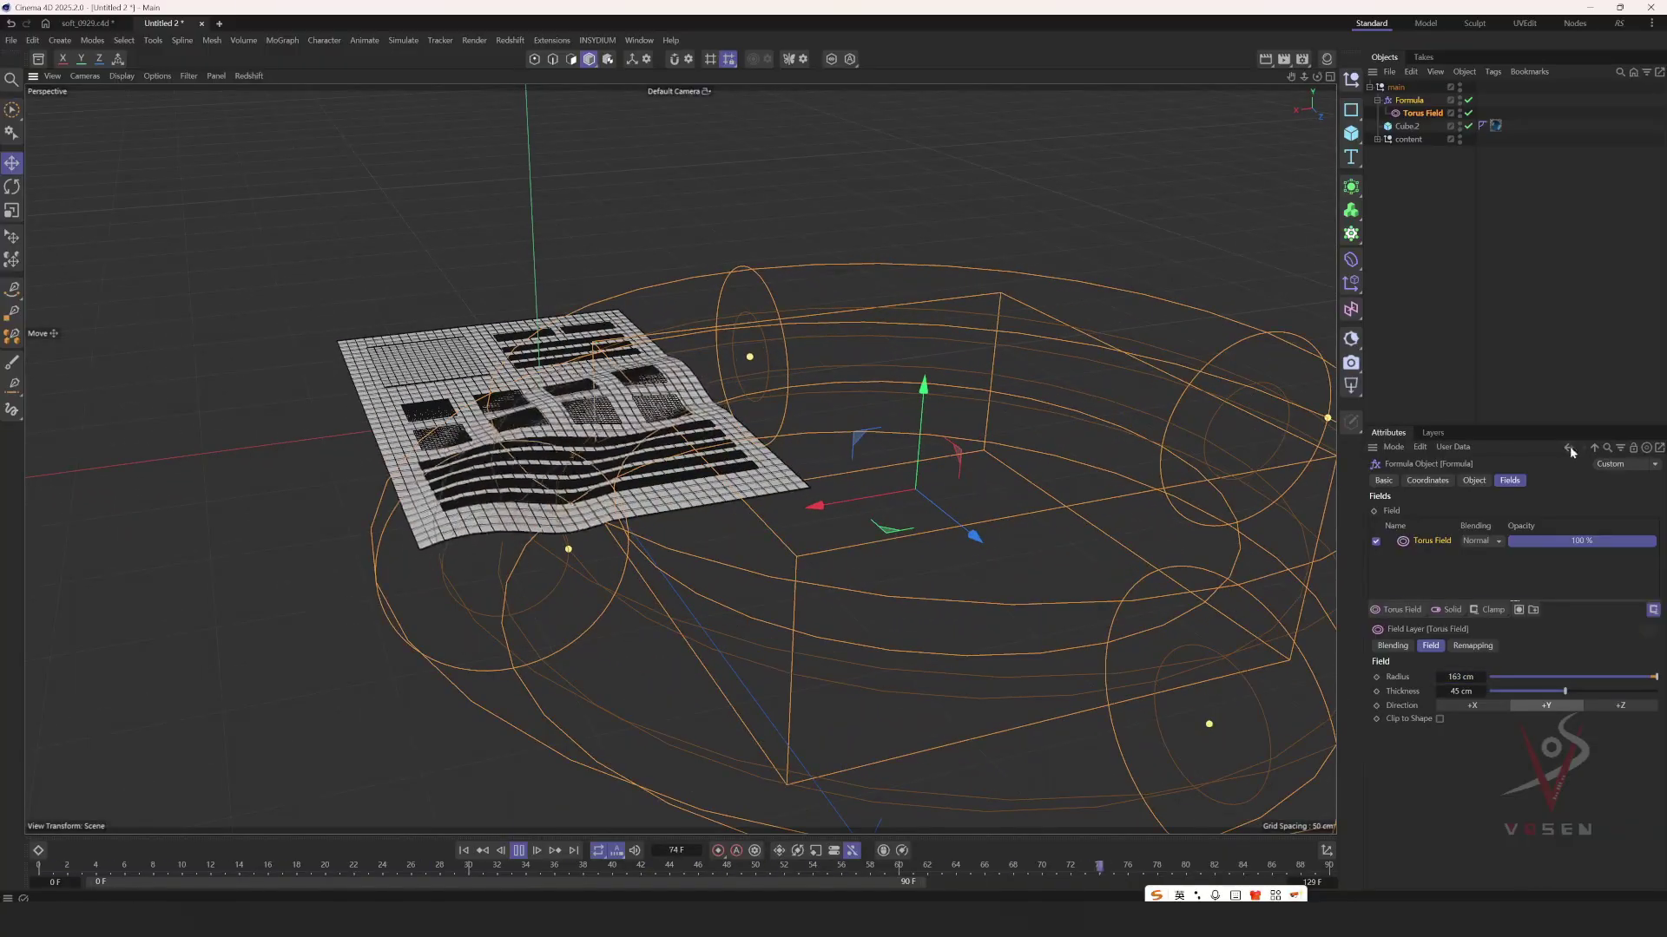
# - Set the contour mode to Curve in the Torus Field's remapping so the wave falls off smoothly
pyautogui.click(1467, 647)
pyautogui.scroll(-1, 1415, 755)
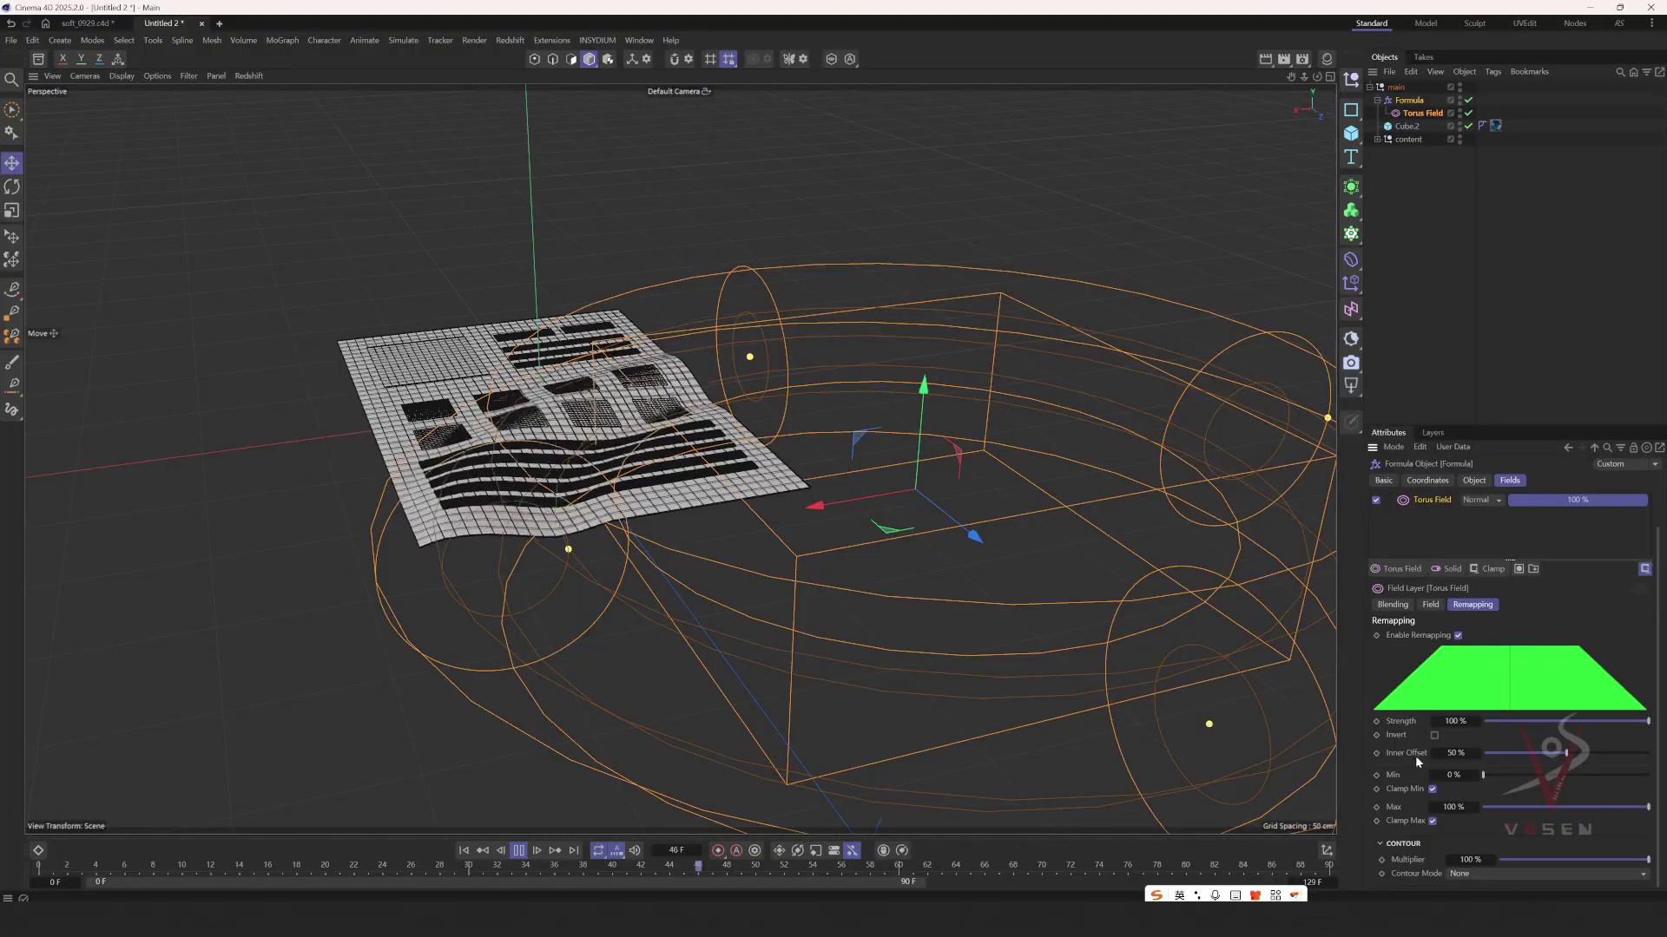
pyautogui.click(1467, 874)
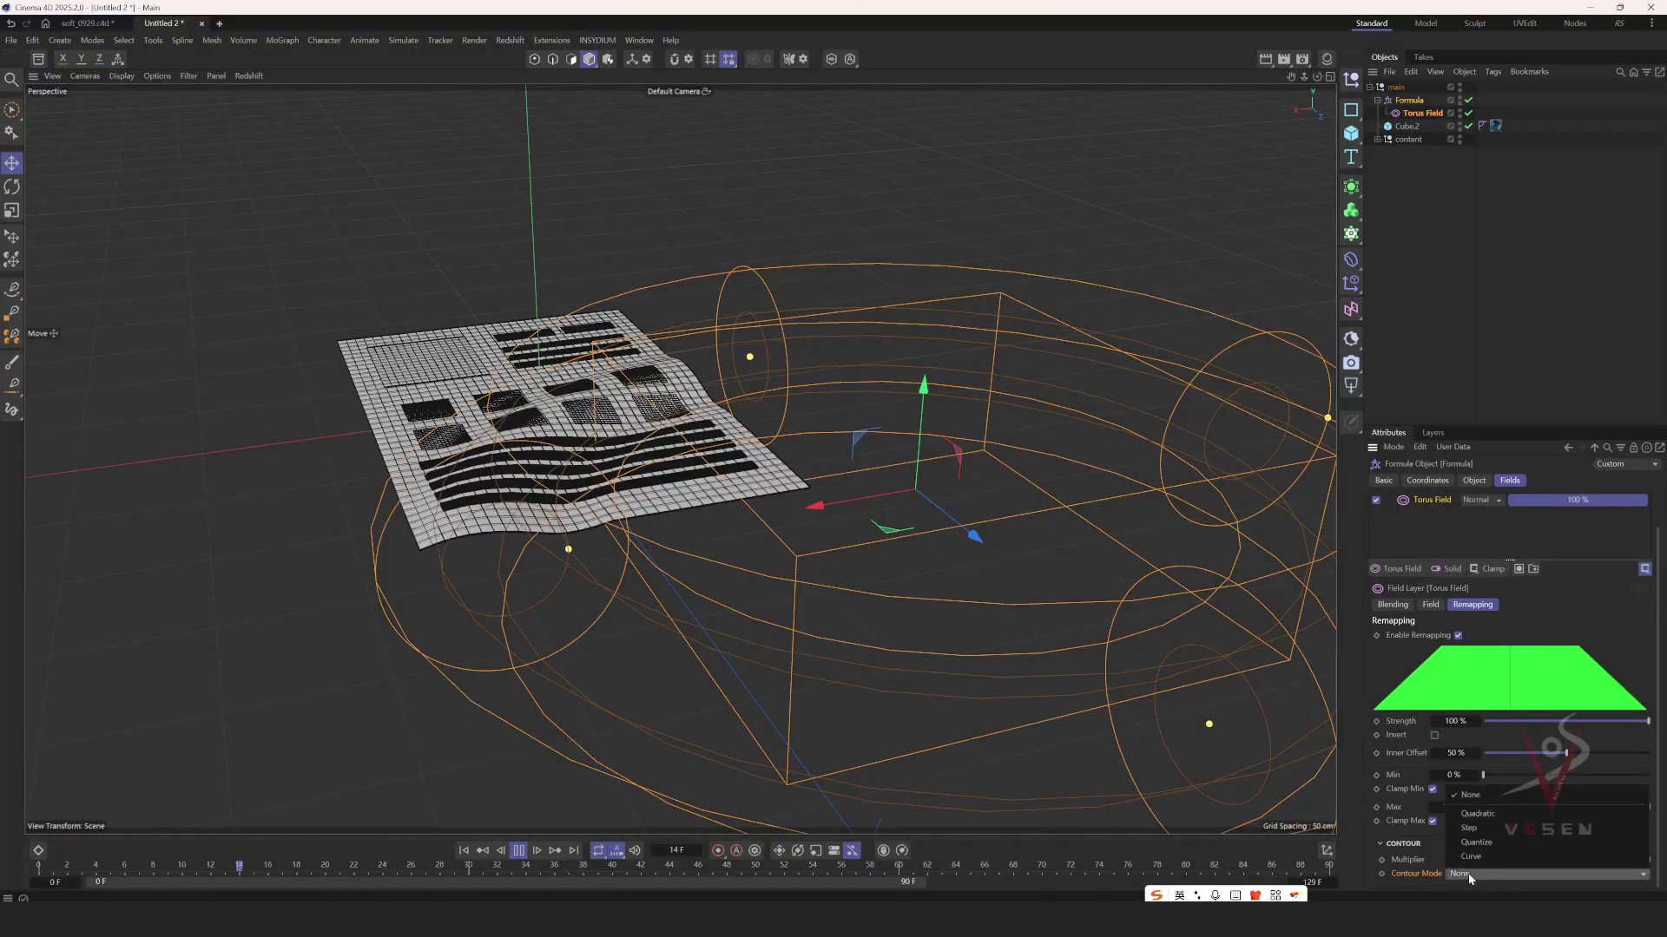
pyautogui.click(1476, 856)
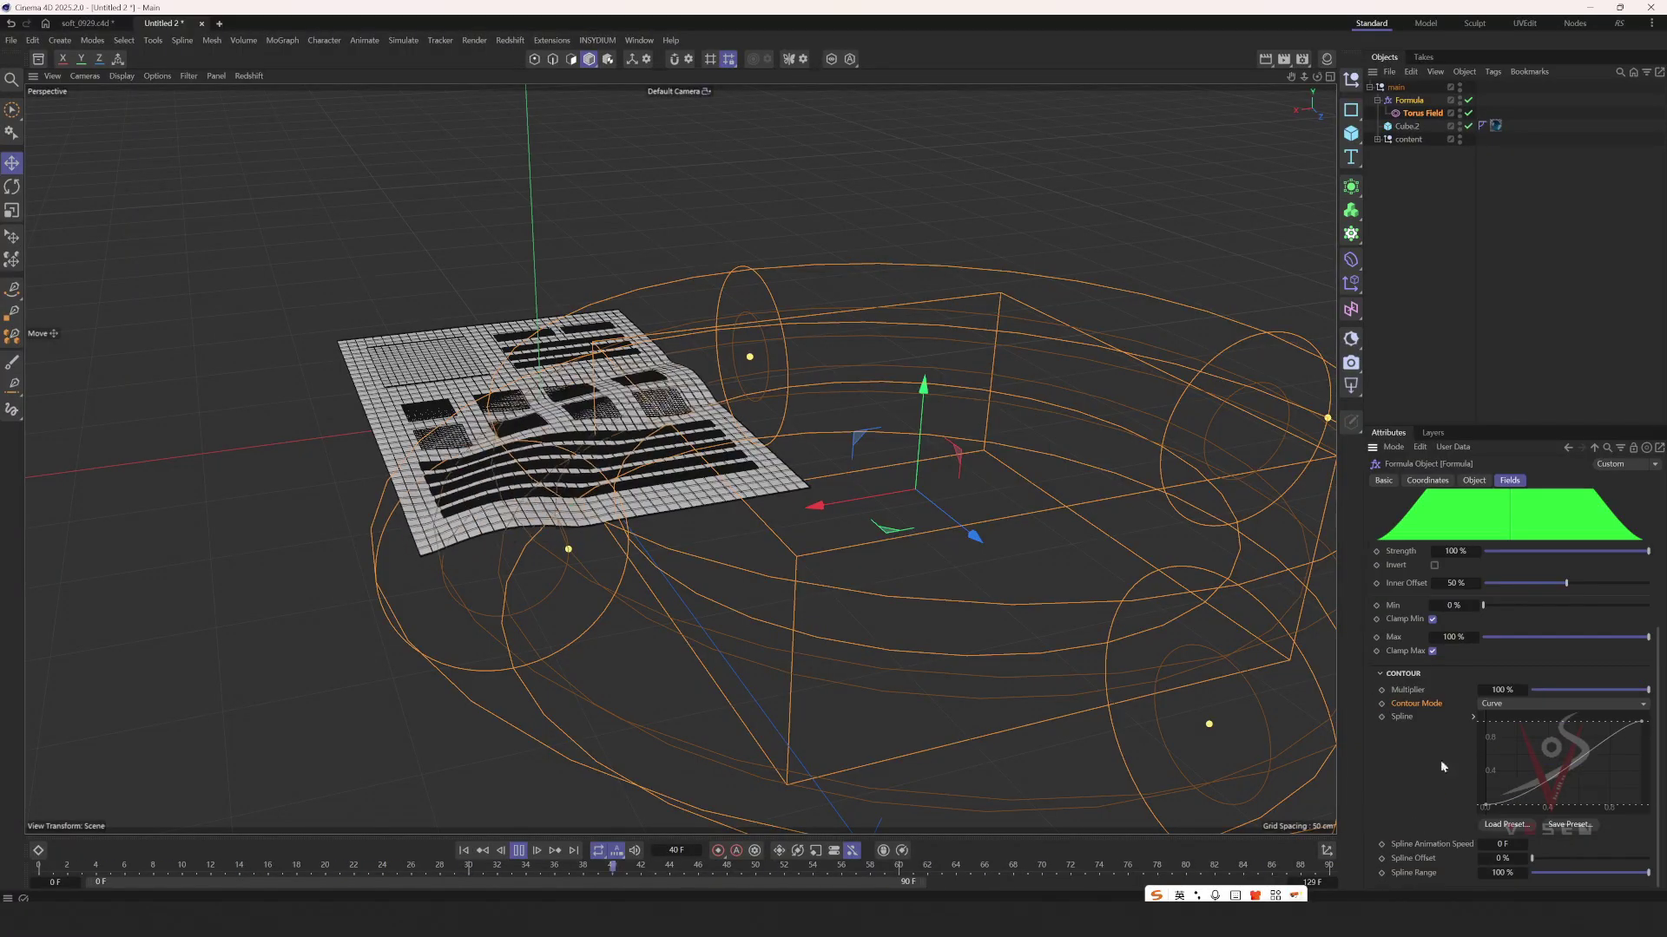
# - Lower the Torus Field's inner offset to 15% and view the softened wave
pyautogui.scroll(-1, 1476, 677)
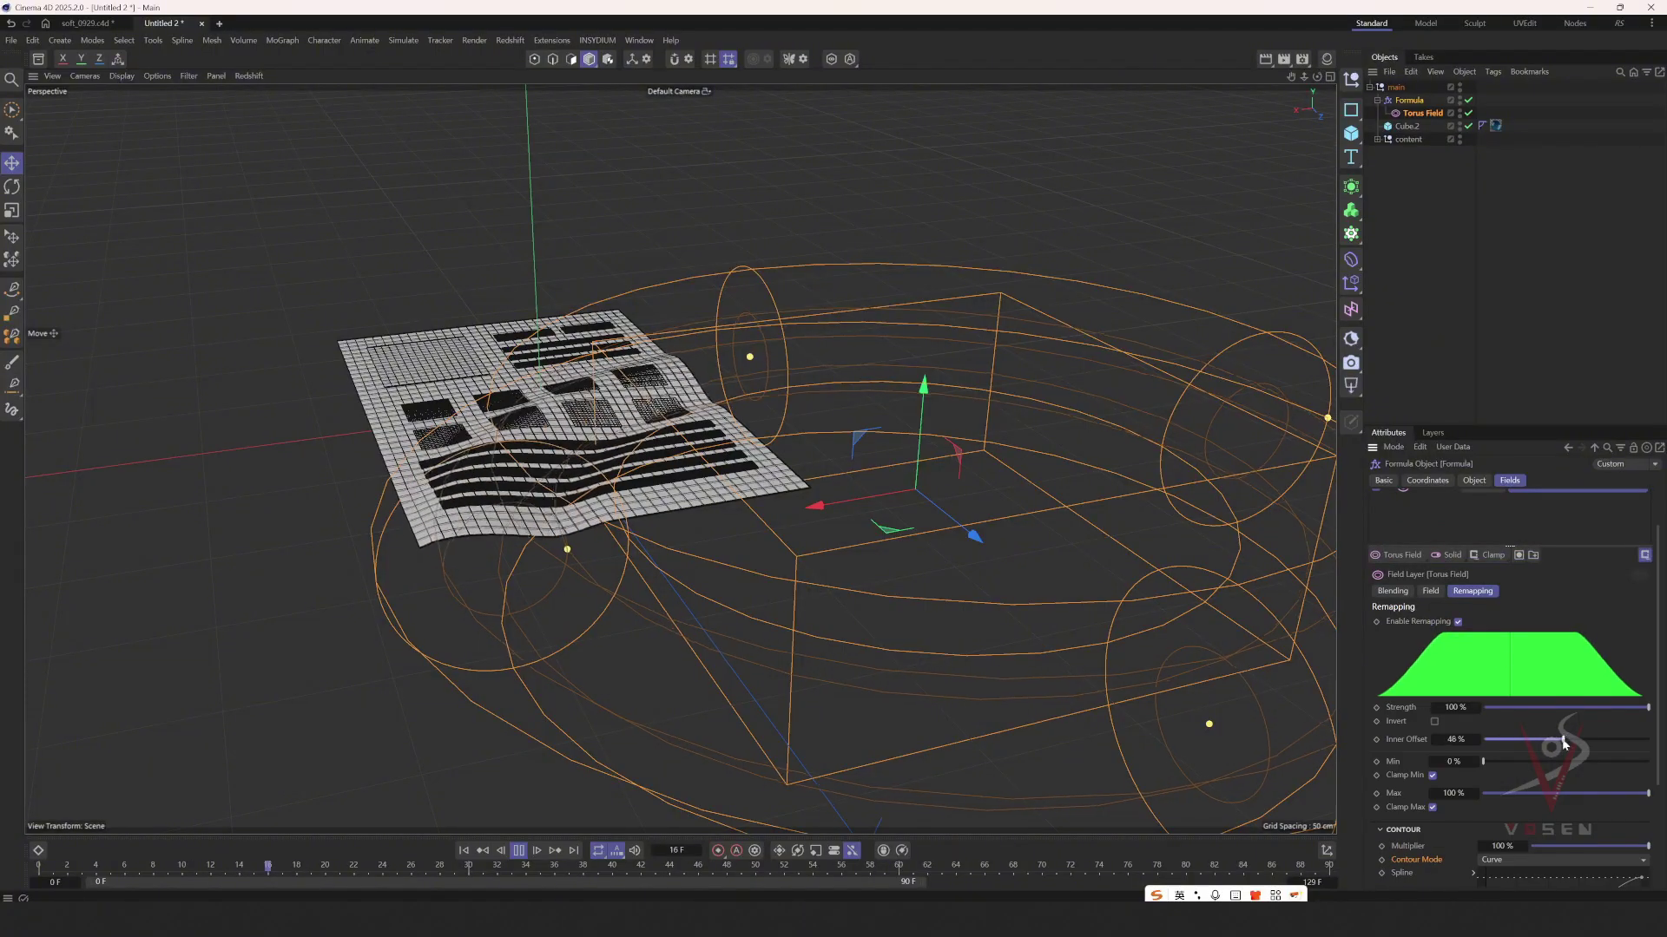
pyautogui.moveTo(1566, 741); pyautogui.dragTo(1532, 744)
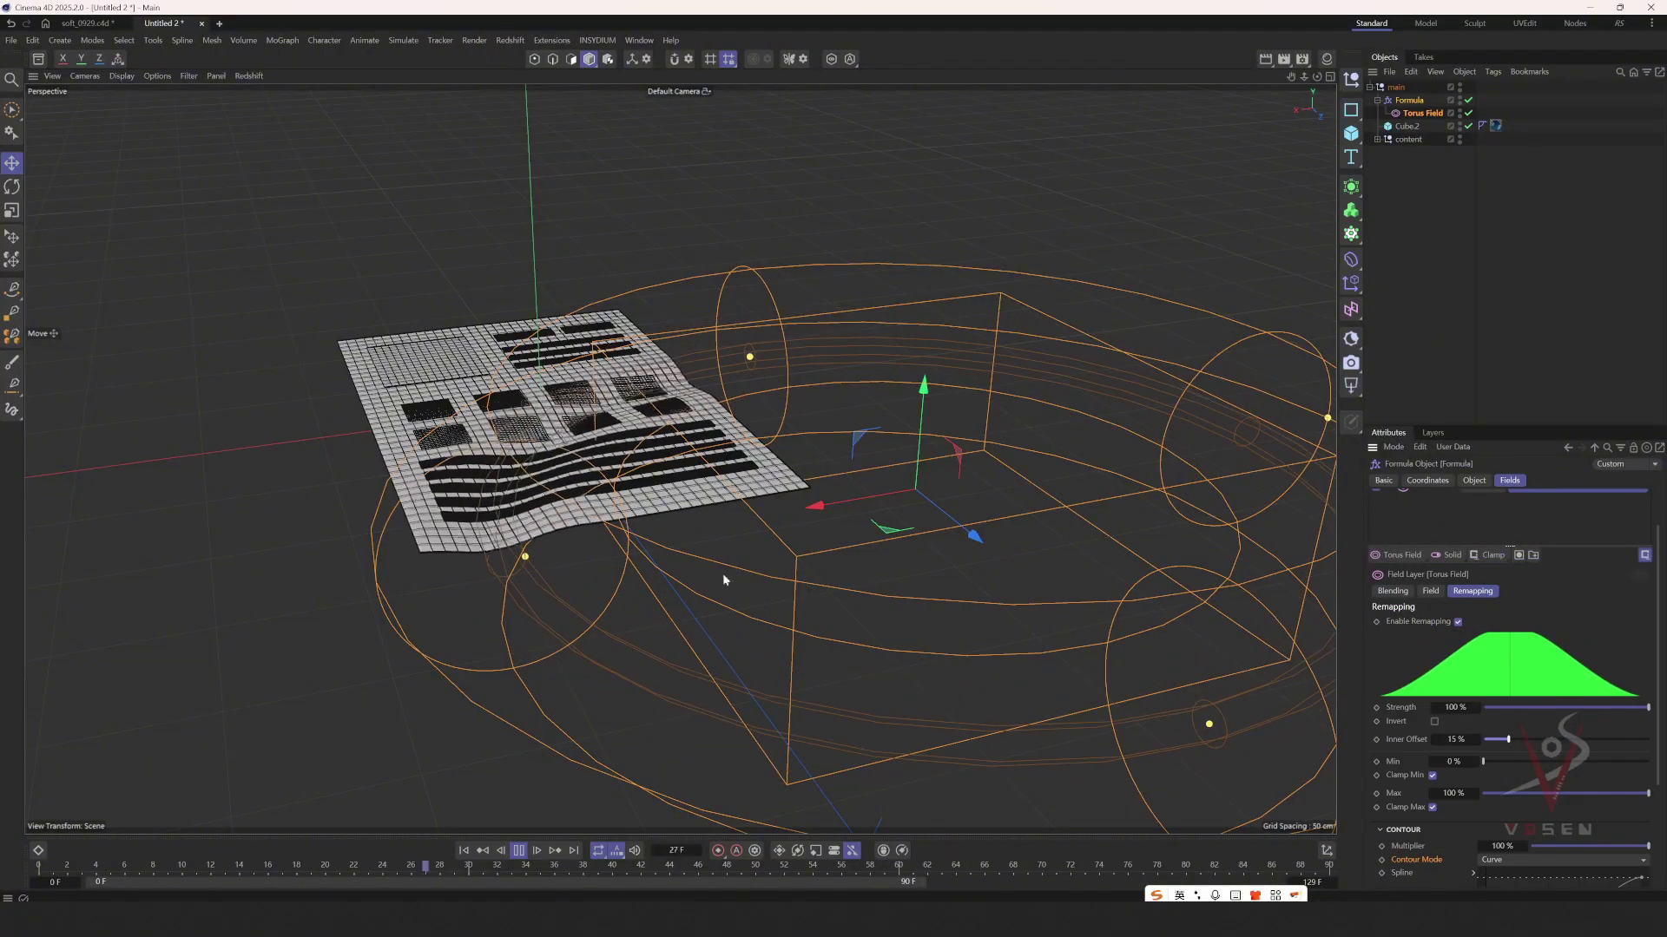
pyautogui.keyDown('alt'); pyautogui.moveTo(546, 433); pyautogui.dragTo(596, 450); pyautogui.keyUp('alt')
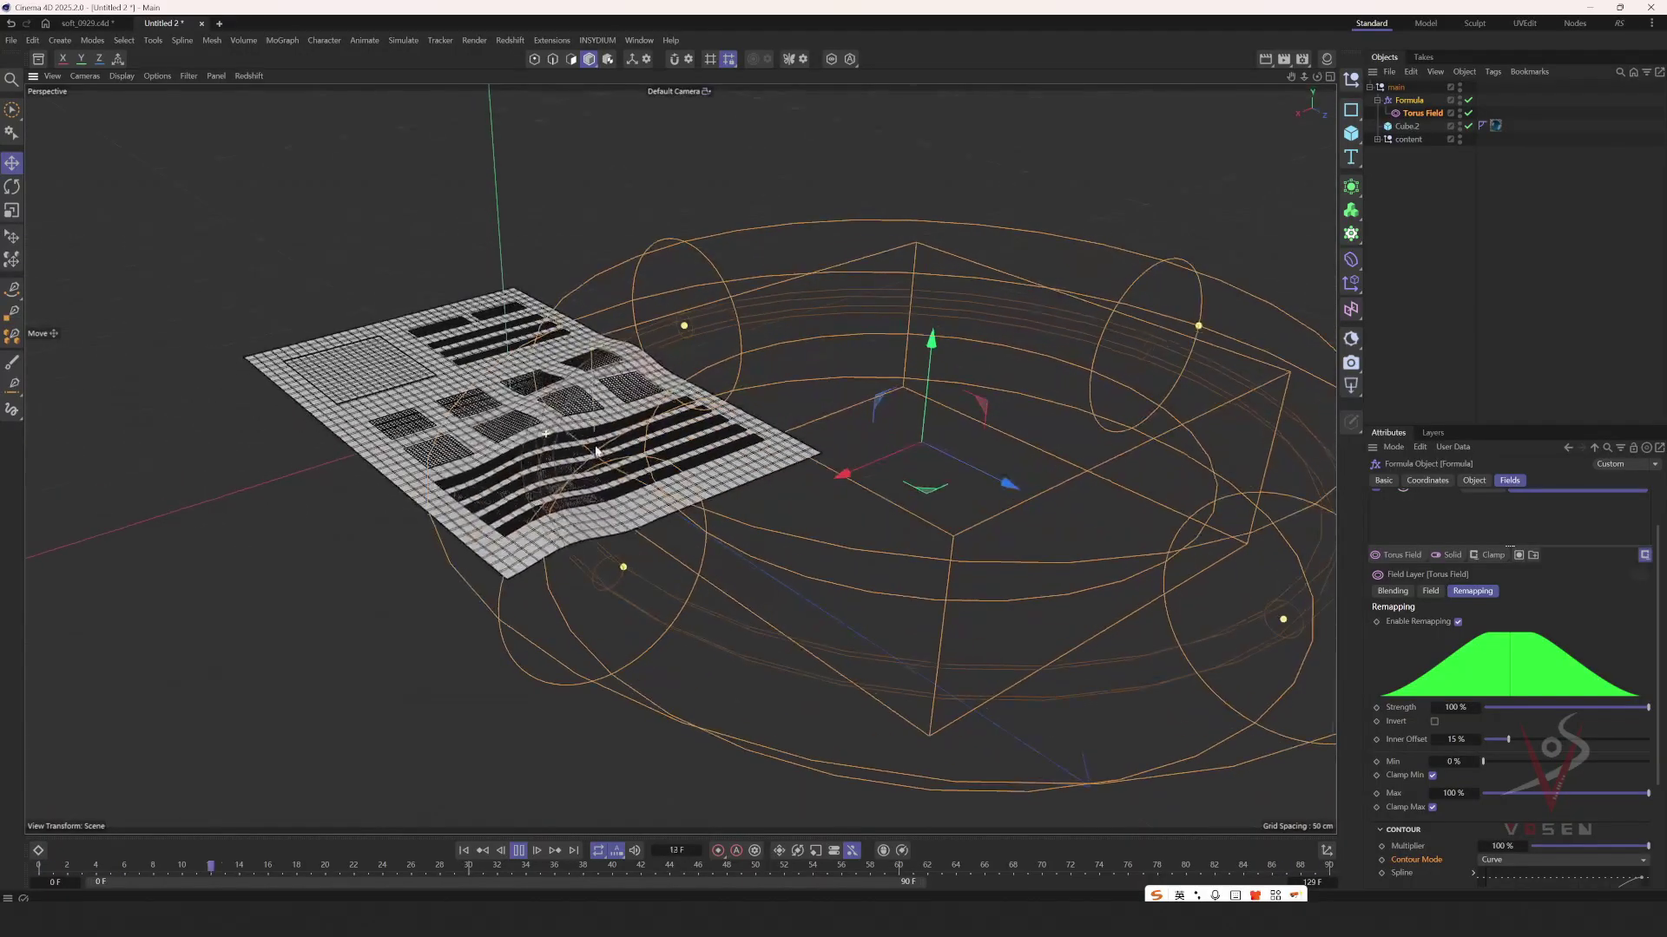
# - Stop playback, keyframe the Torus Field's radius at 0 cm on frame 10, and extend the preview range to frame 129
pyautogui.click(1407, 116)
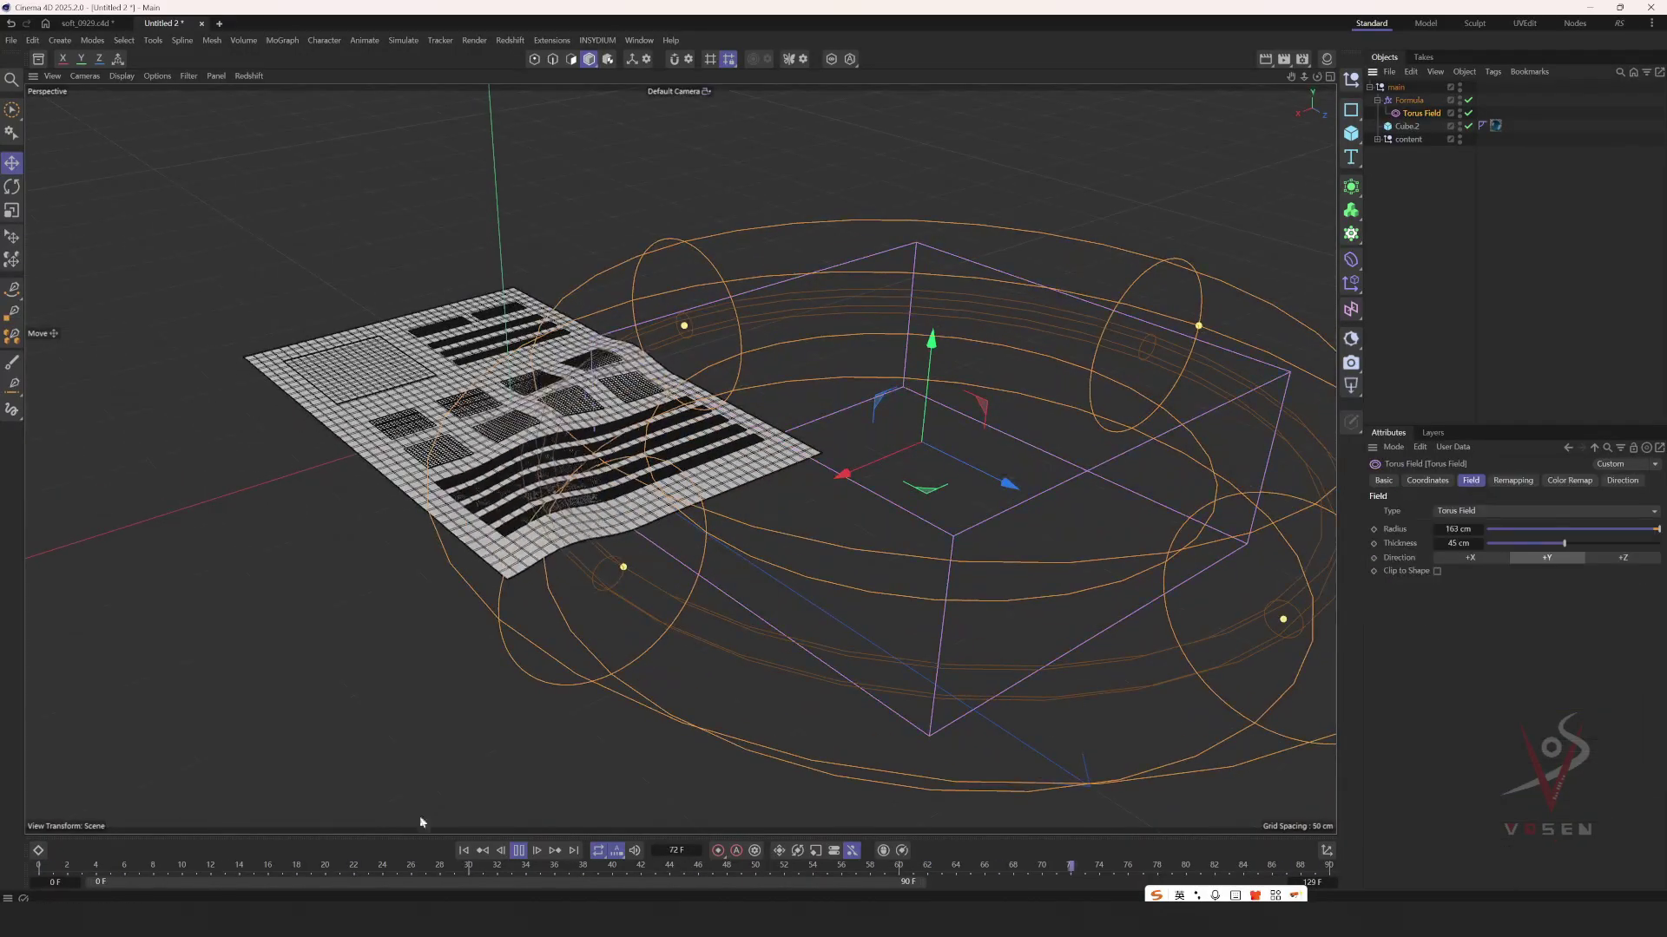
pyautogui.click(463, 854)
pyautogui.click(518, 853)
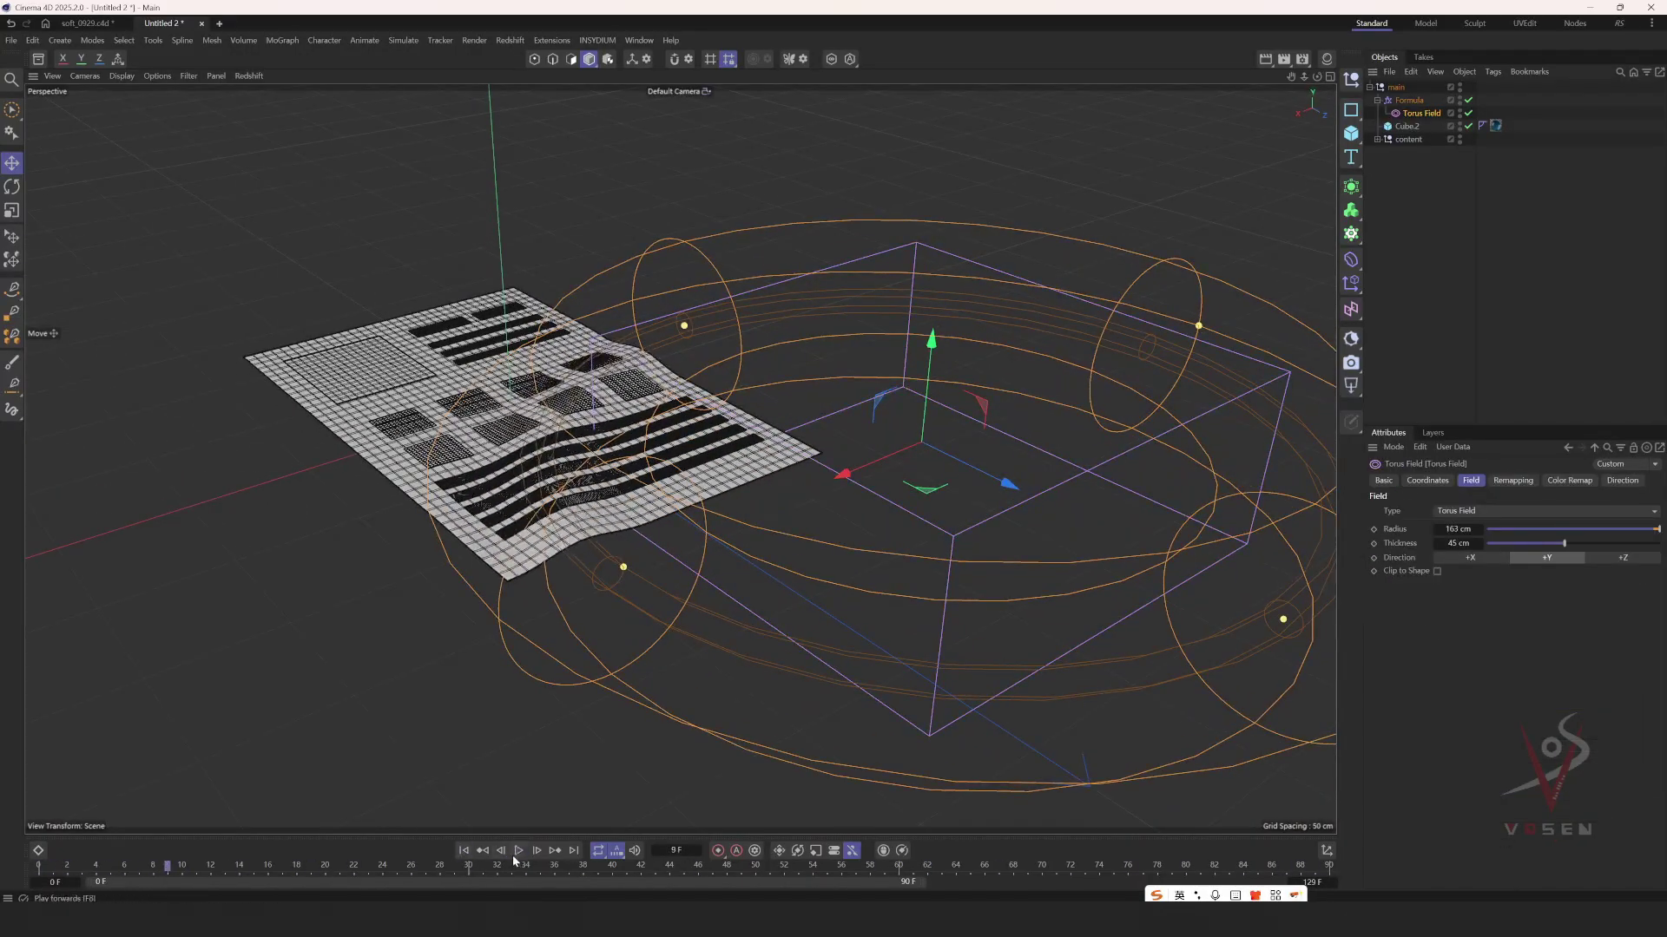
pyautogui.moveTo(167, 868)
pyautogui.mouseDown()
pyautogui.moveTo(127, 893)
pyautogui.moveTo(102, 883)
pyautogui.moveTo(179, 871)
pyautogui.mouseUp()
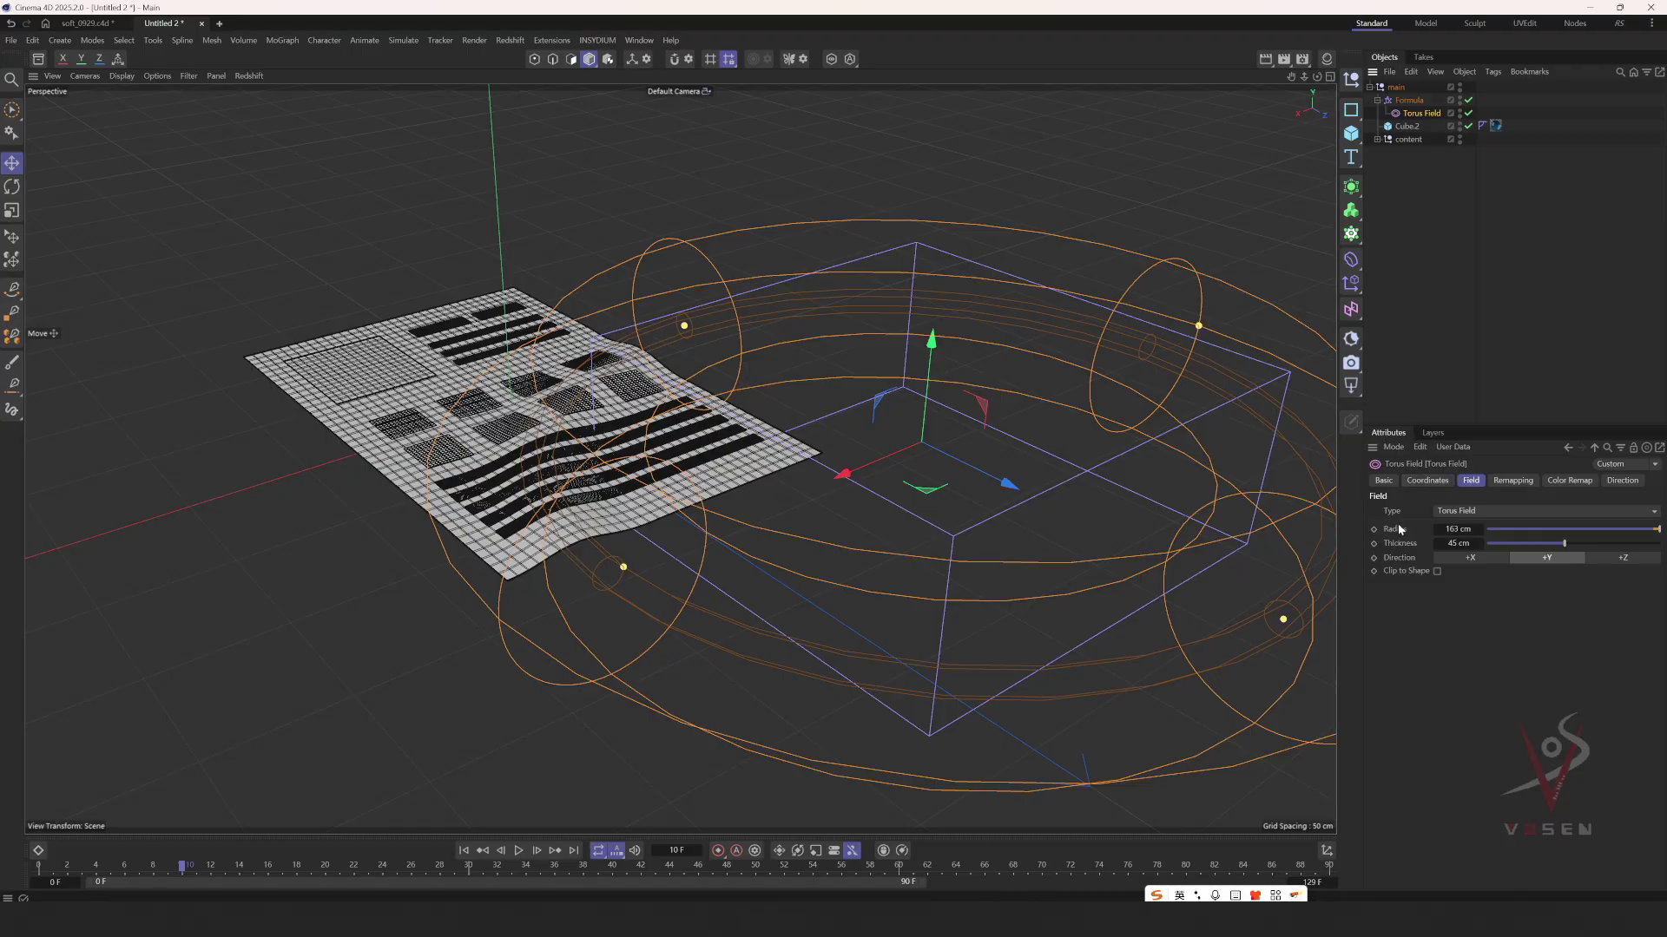
pyautogui.moveTo(1454, 528); pyautogui.dragTo(1434, 539)
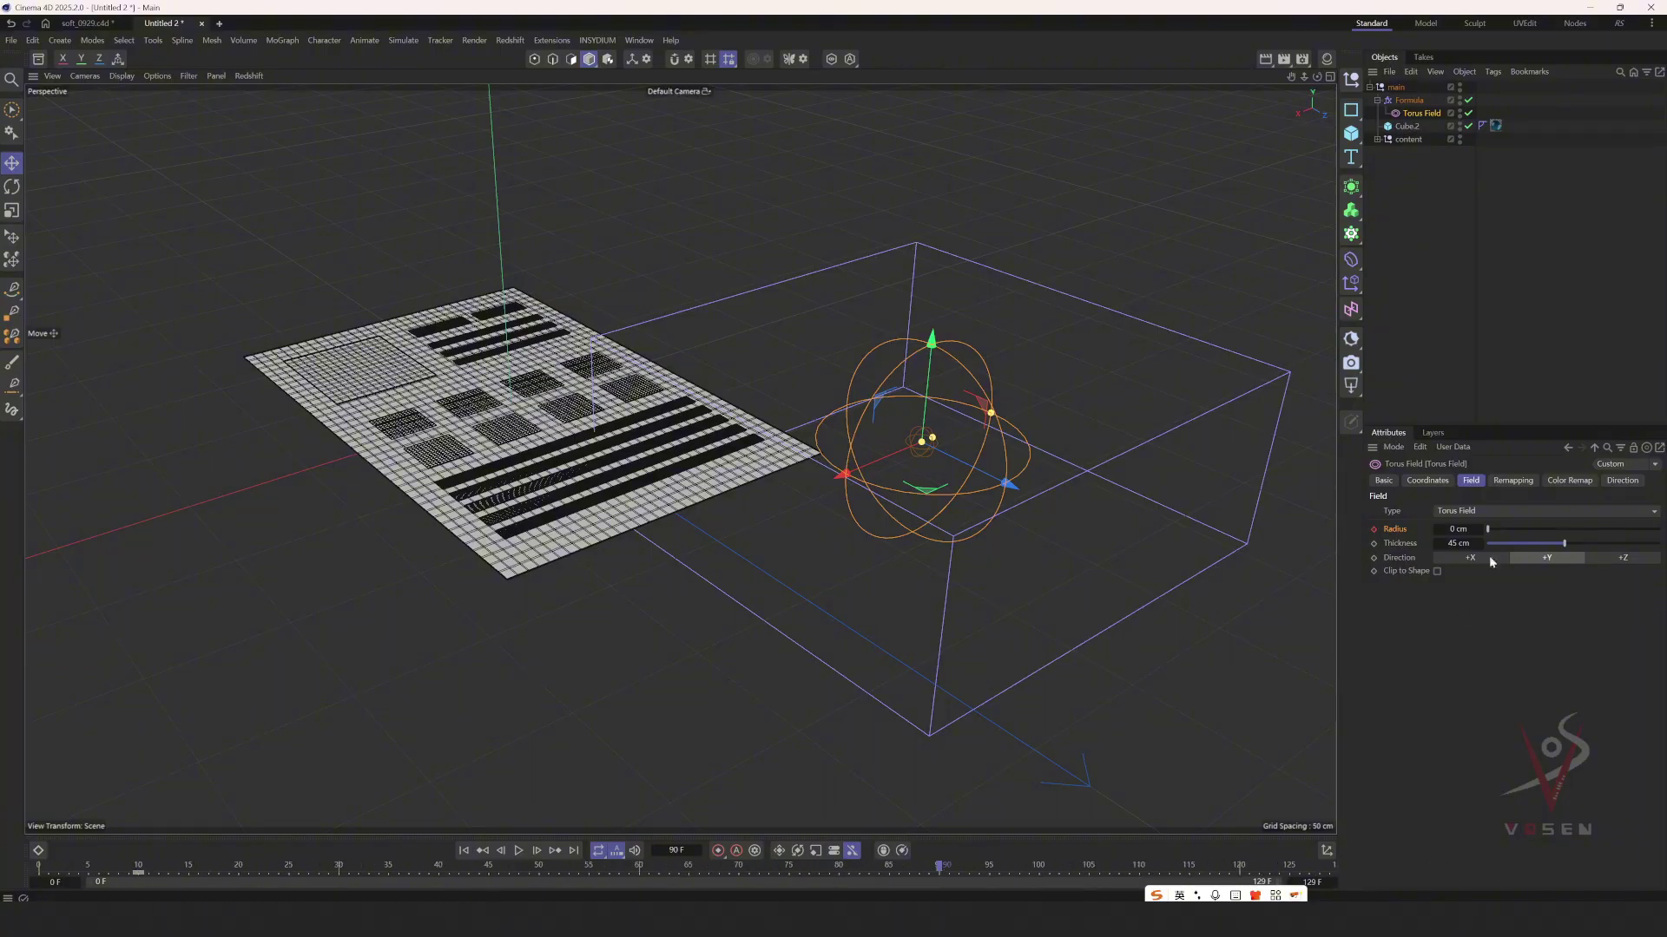
# - Keyframe the Torus Field's radius at 380 cm on frame 90 and play back the wave travelling across the sheet
pyautogui.moveTo(1480, 529); pyautogui.dragTo(1661, 528)
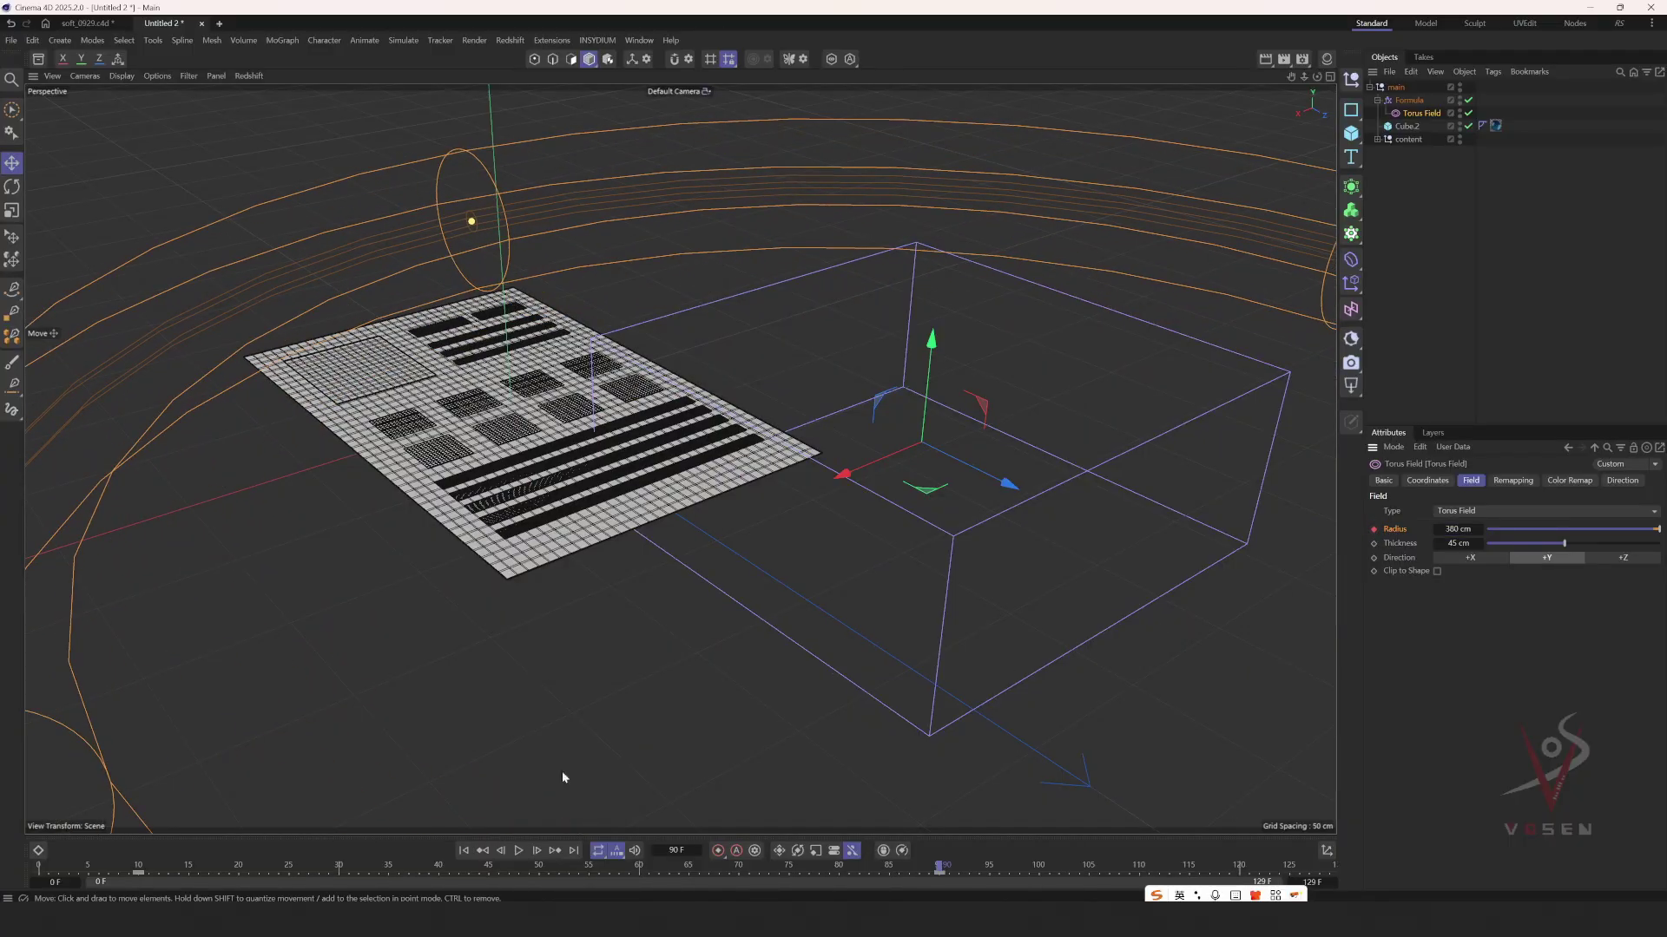
pyautogui.keyDown('alt'); pyautogui.moveTo(568, 512); pyautogui.dragTo(537, 574); pyautogui.keyUp('alt')
pyautogui.keyDown('alt'); pyautogui.moveTo(569, 436); pyautogui.dragTo(575, 555, button='middle'); pyautogui.keyUp('alt')
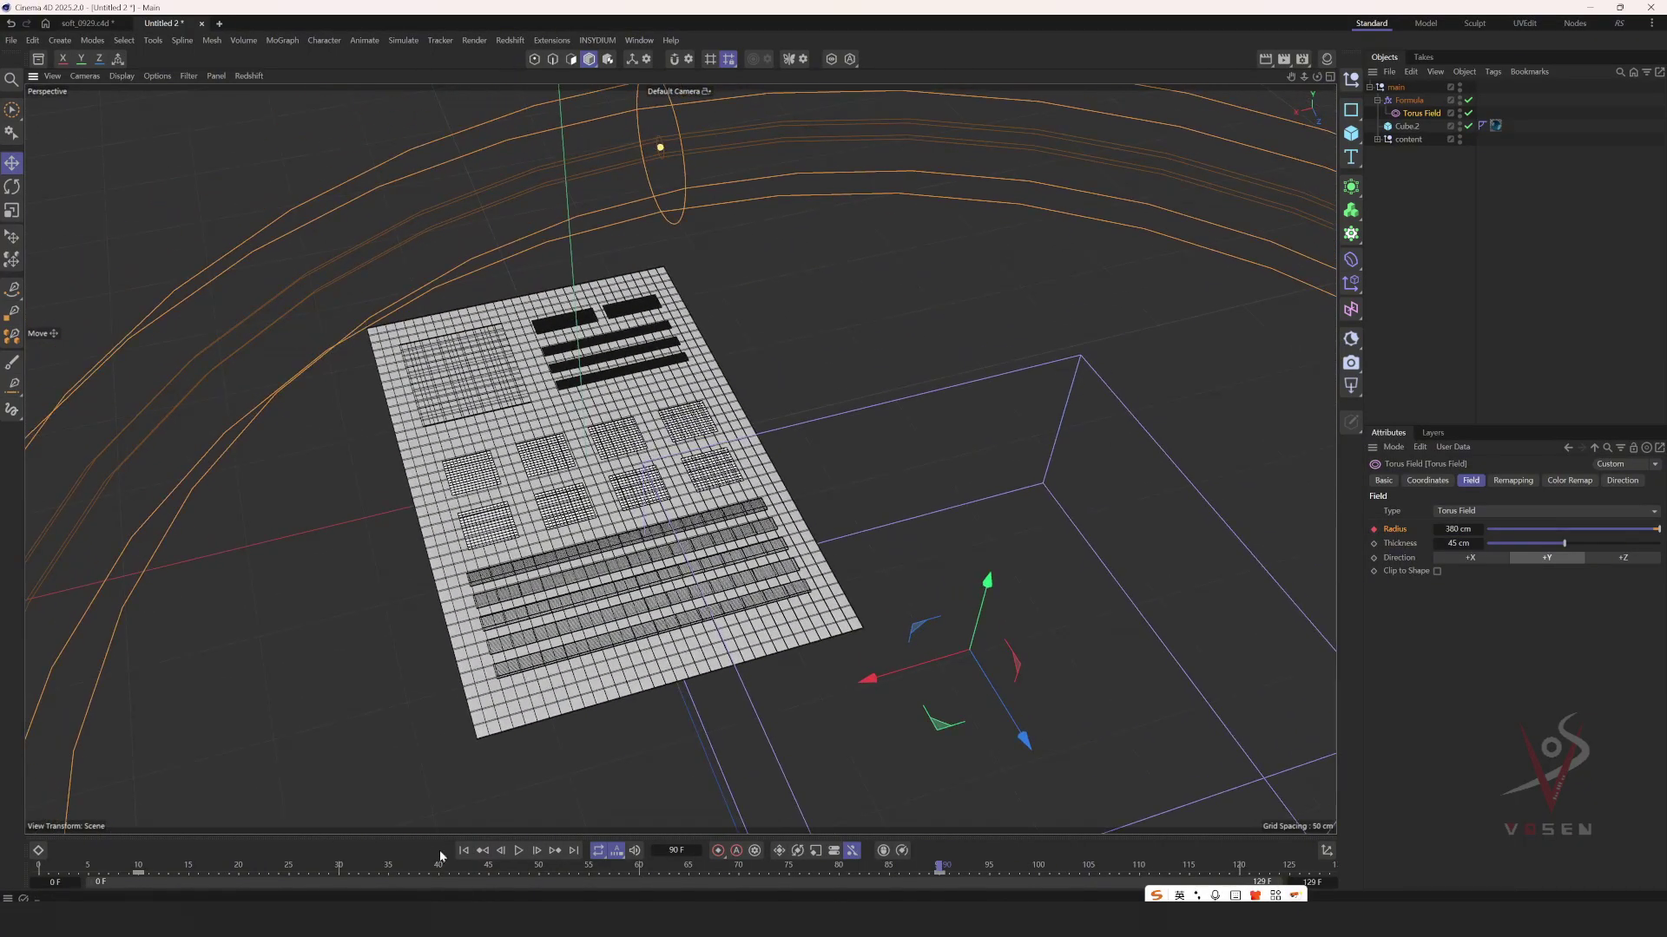
pyautogui.click(484, 851)
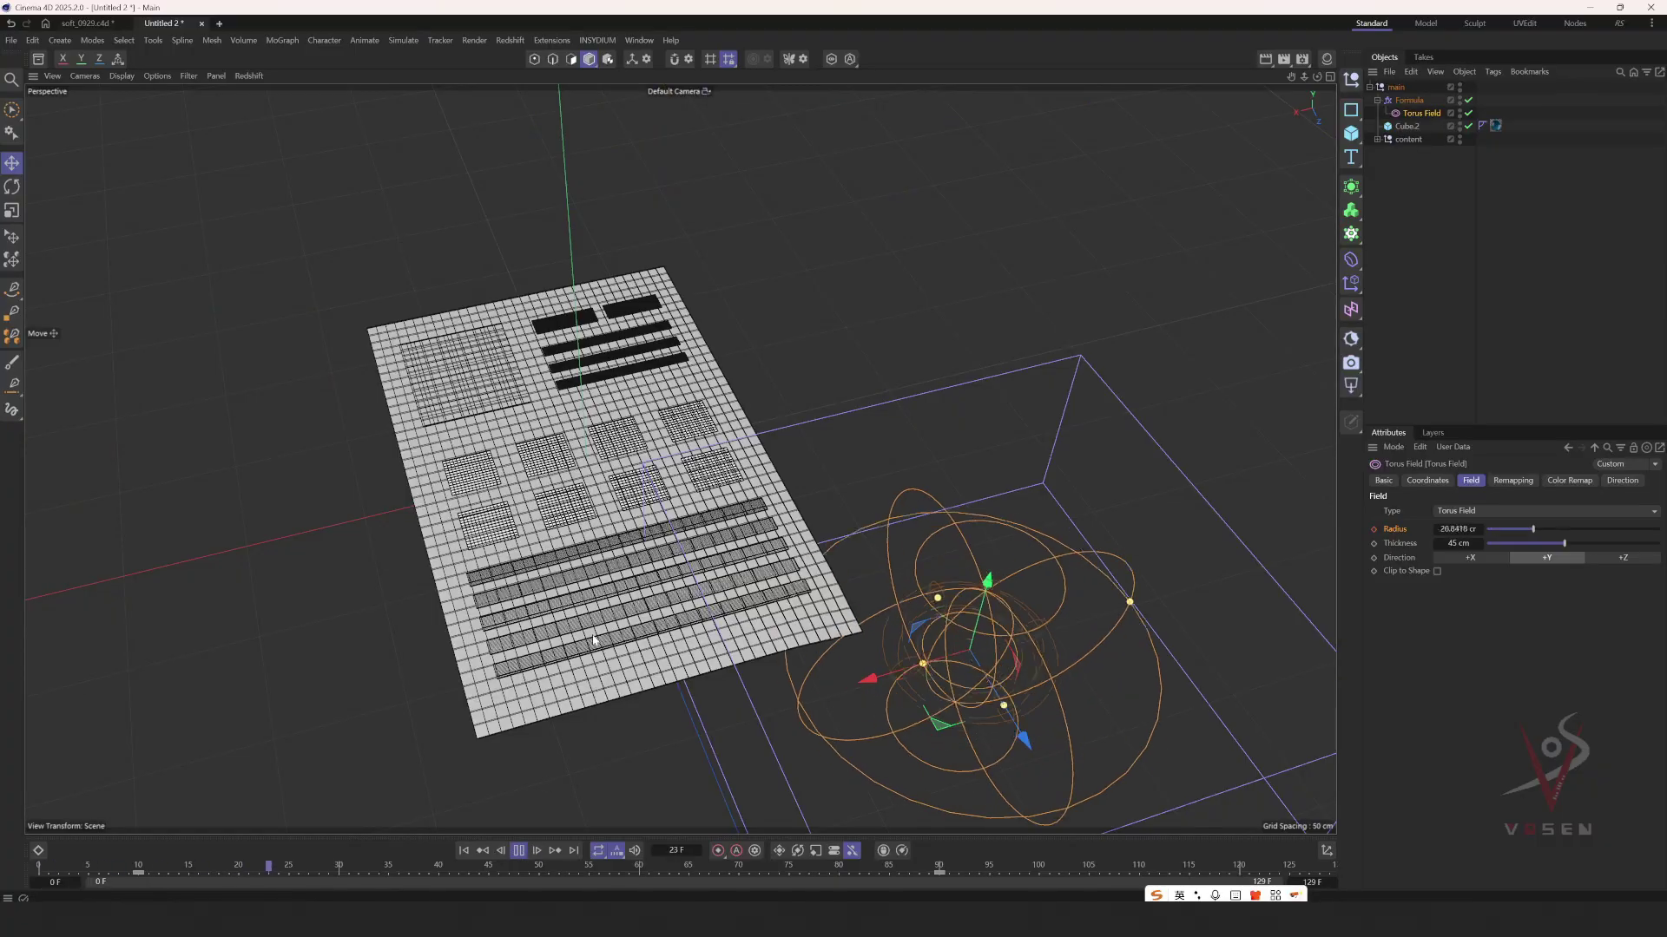
pyautogui.keyDown('alt'); pyautogui.moveTo(616, 600); pyautogui.dragTo(650, 532); pyautogui.keyUp('alt')
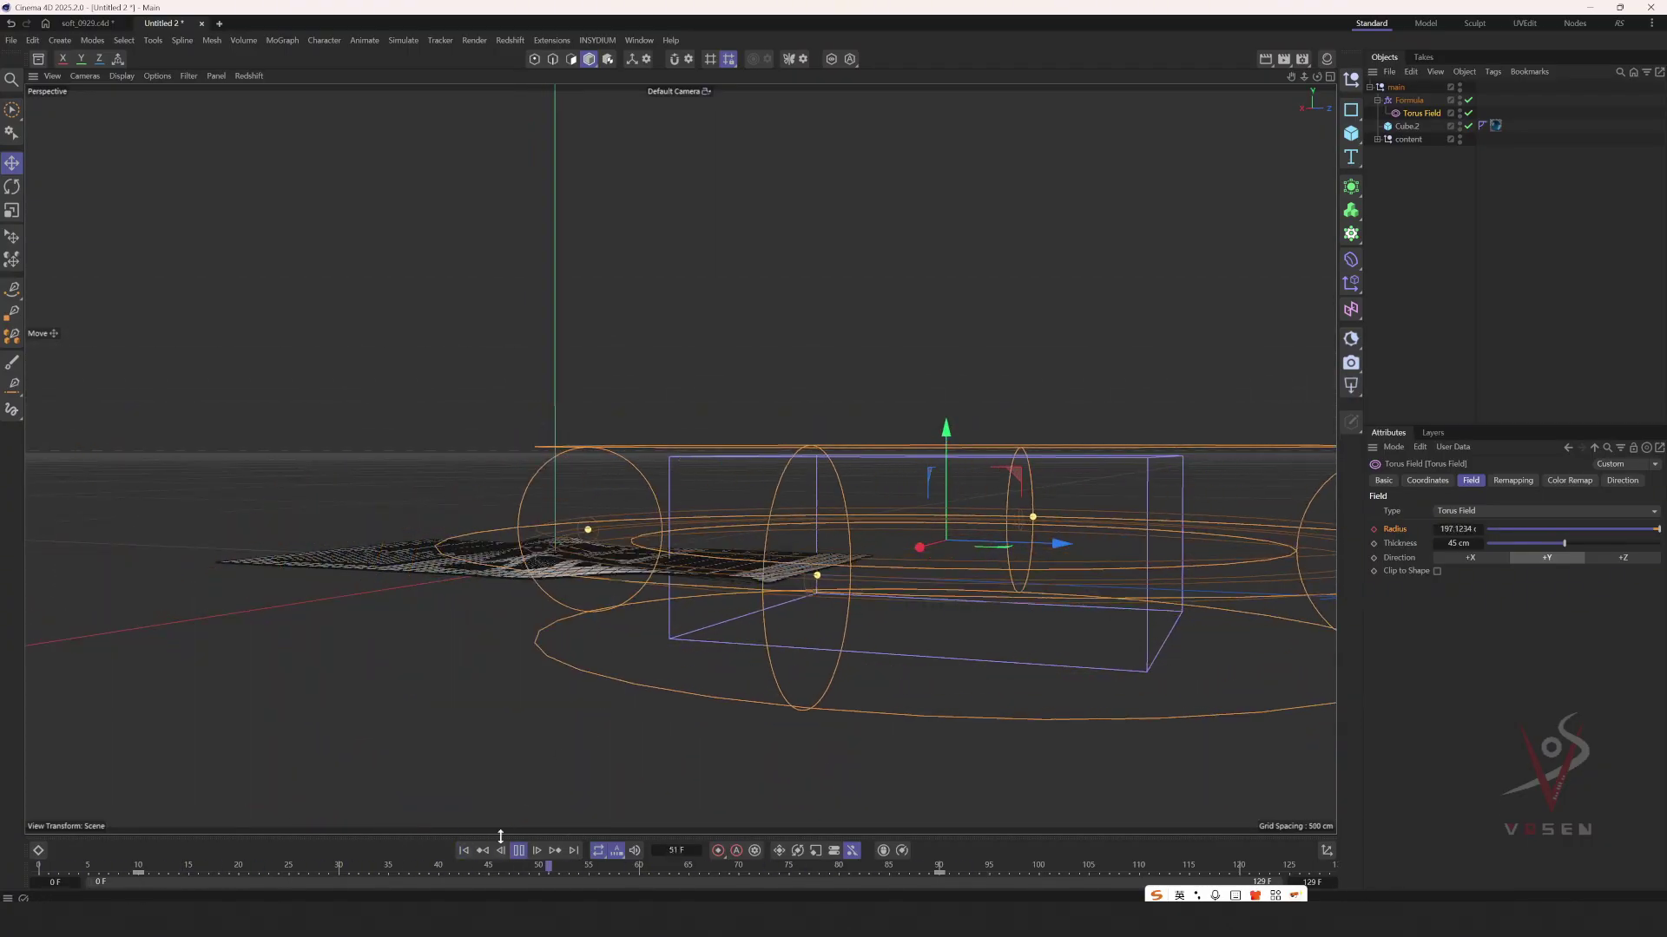
pyautogui.click(518, 850)
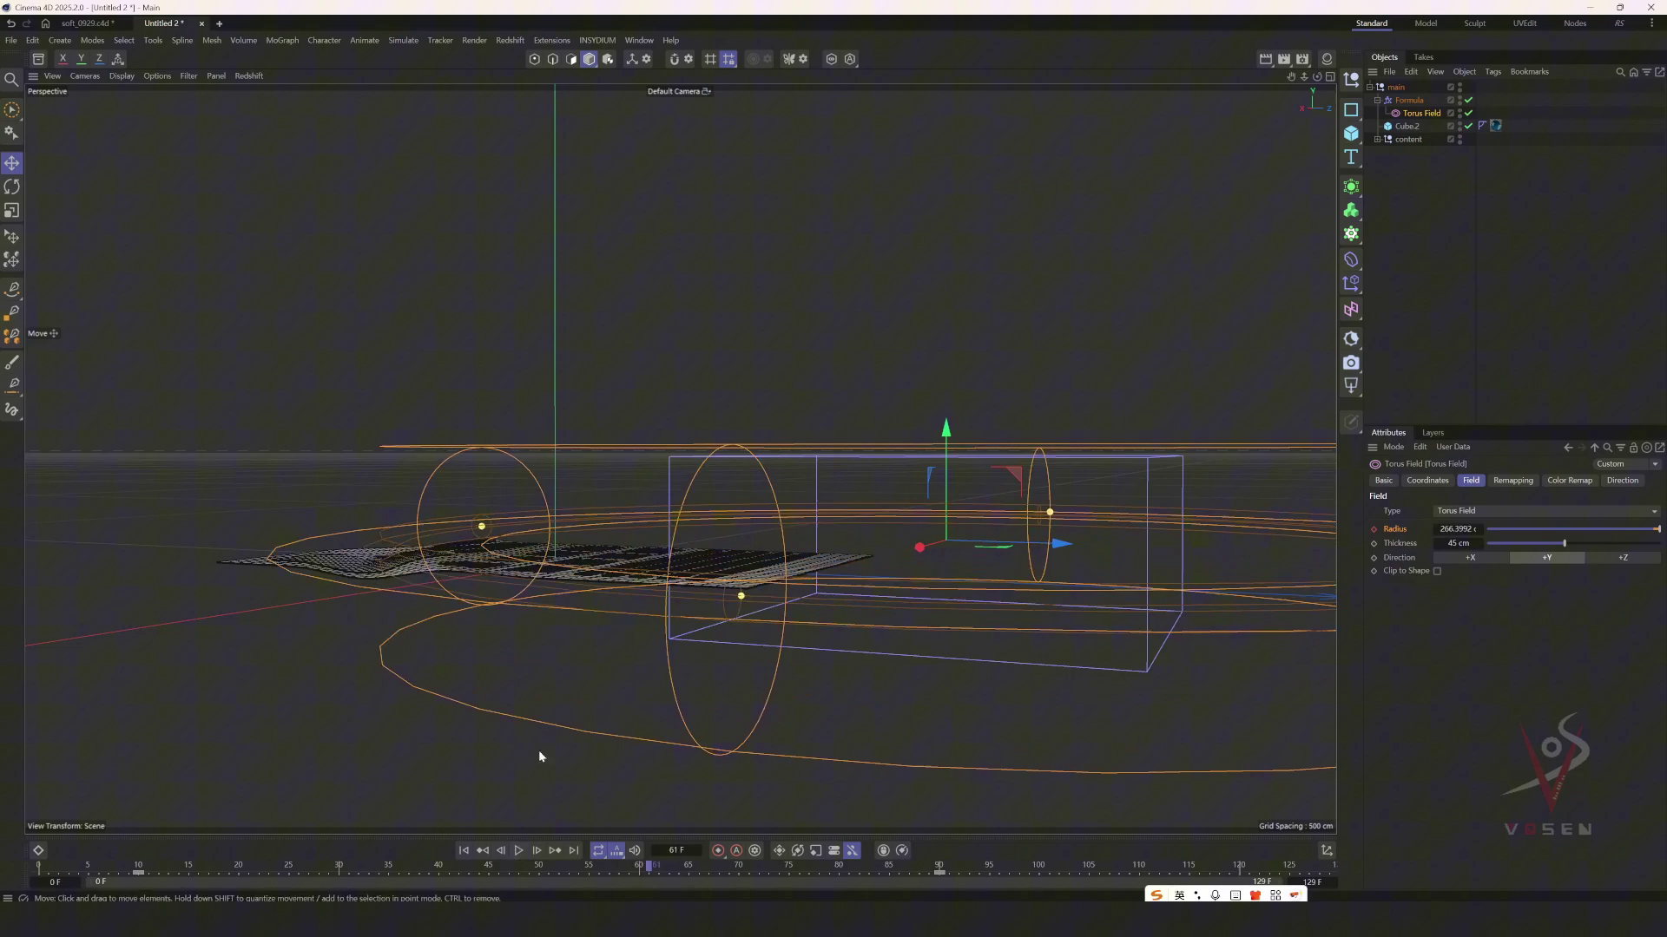
# - Set the Formula deformer's Y size to 128 cm and play back the animation to check the wave height
pyautogui.click(1408, 101)
pyautogui.click(1483, 483)
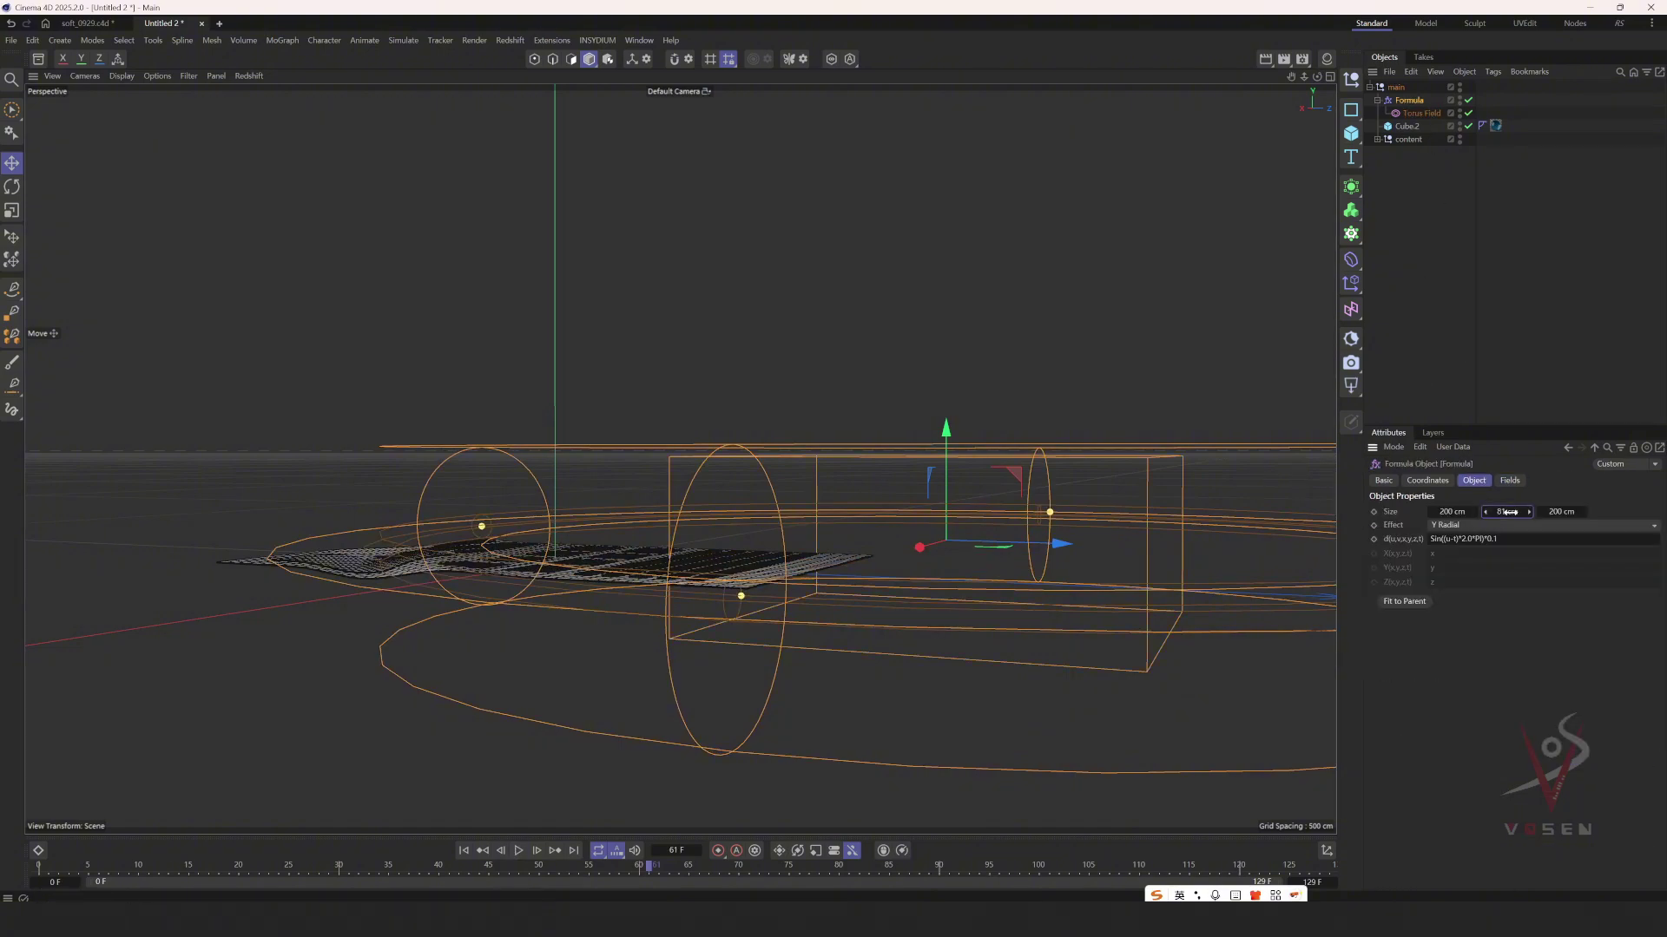
pyautogui.moveTo(1509, 512); pyautogui.dragTo(1575, 512)
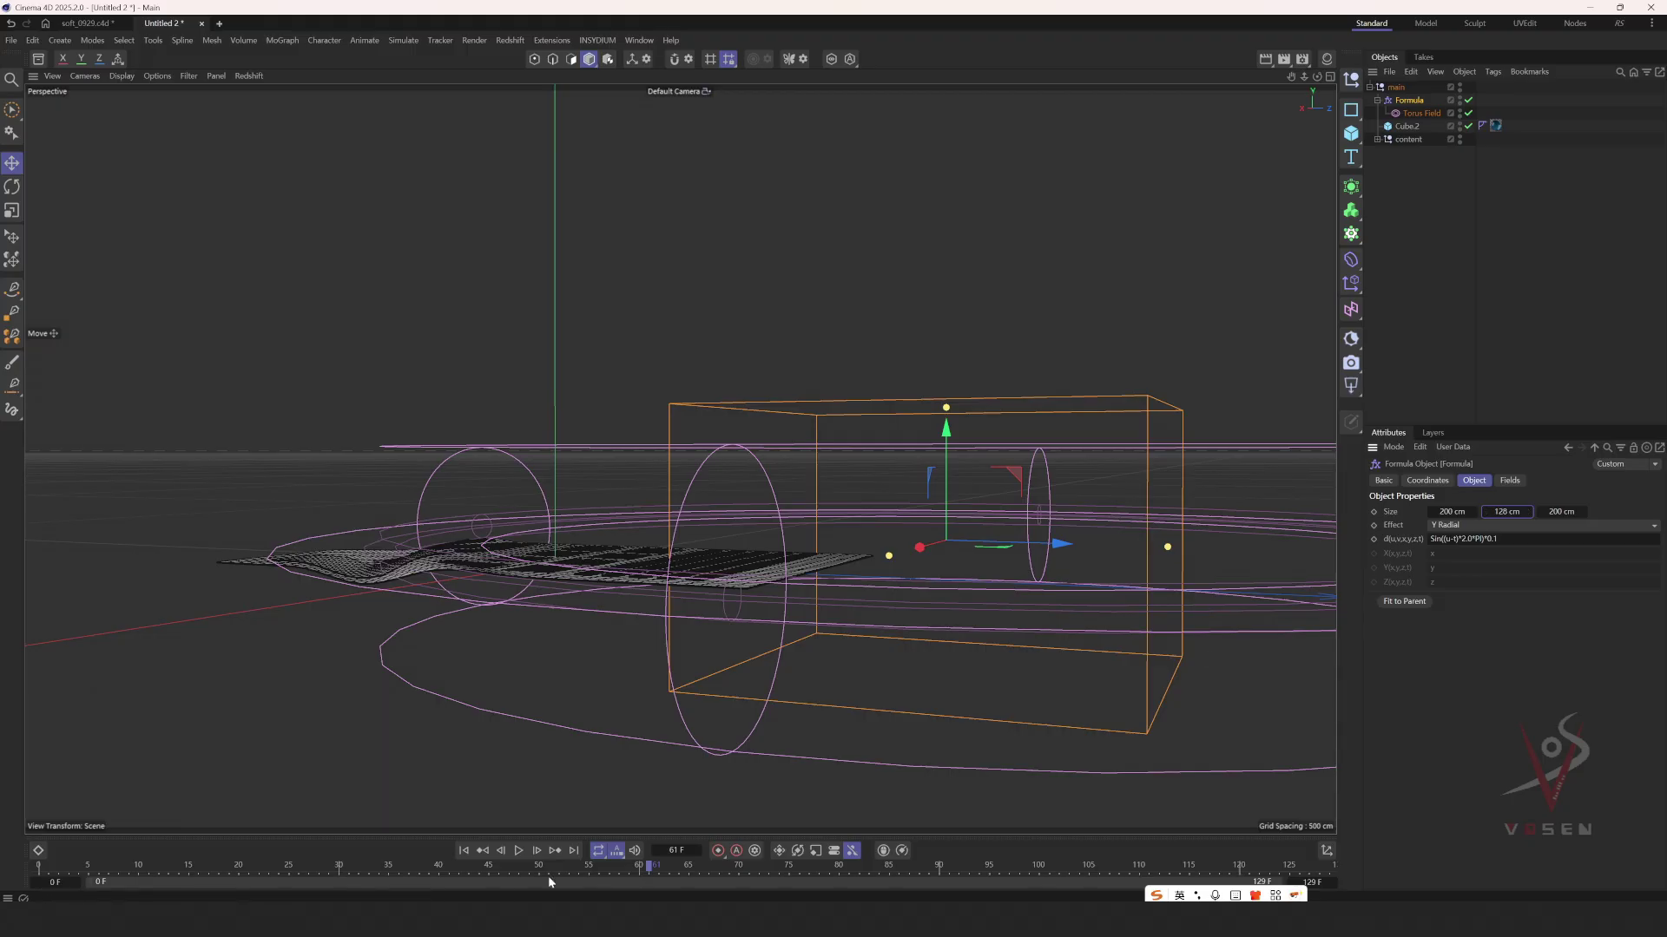
pyautogui.click(466, 851)
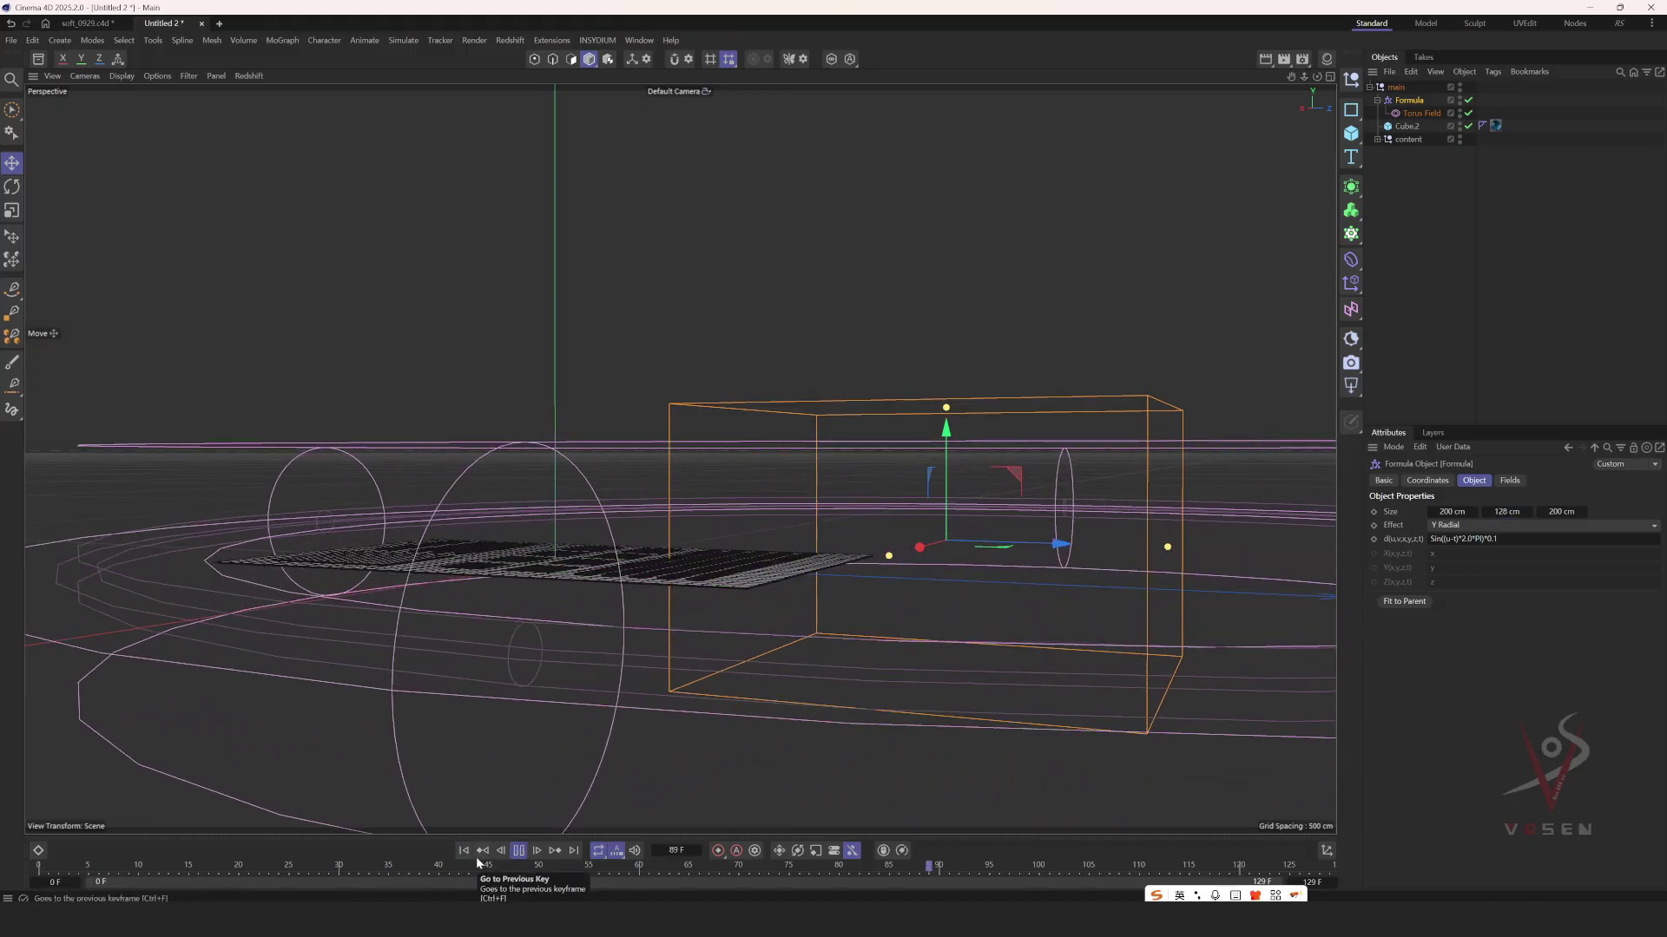
pyautogui.click(466, 852)
pyautogui.keyDown('alt'); pyautogui.moveTo(658, 570); pyautogui.dragTo(524, 638); pyautogui.keyUp('alt')
pyautogui.click(520, 851)
pyautogui.click(1397, 168)
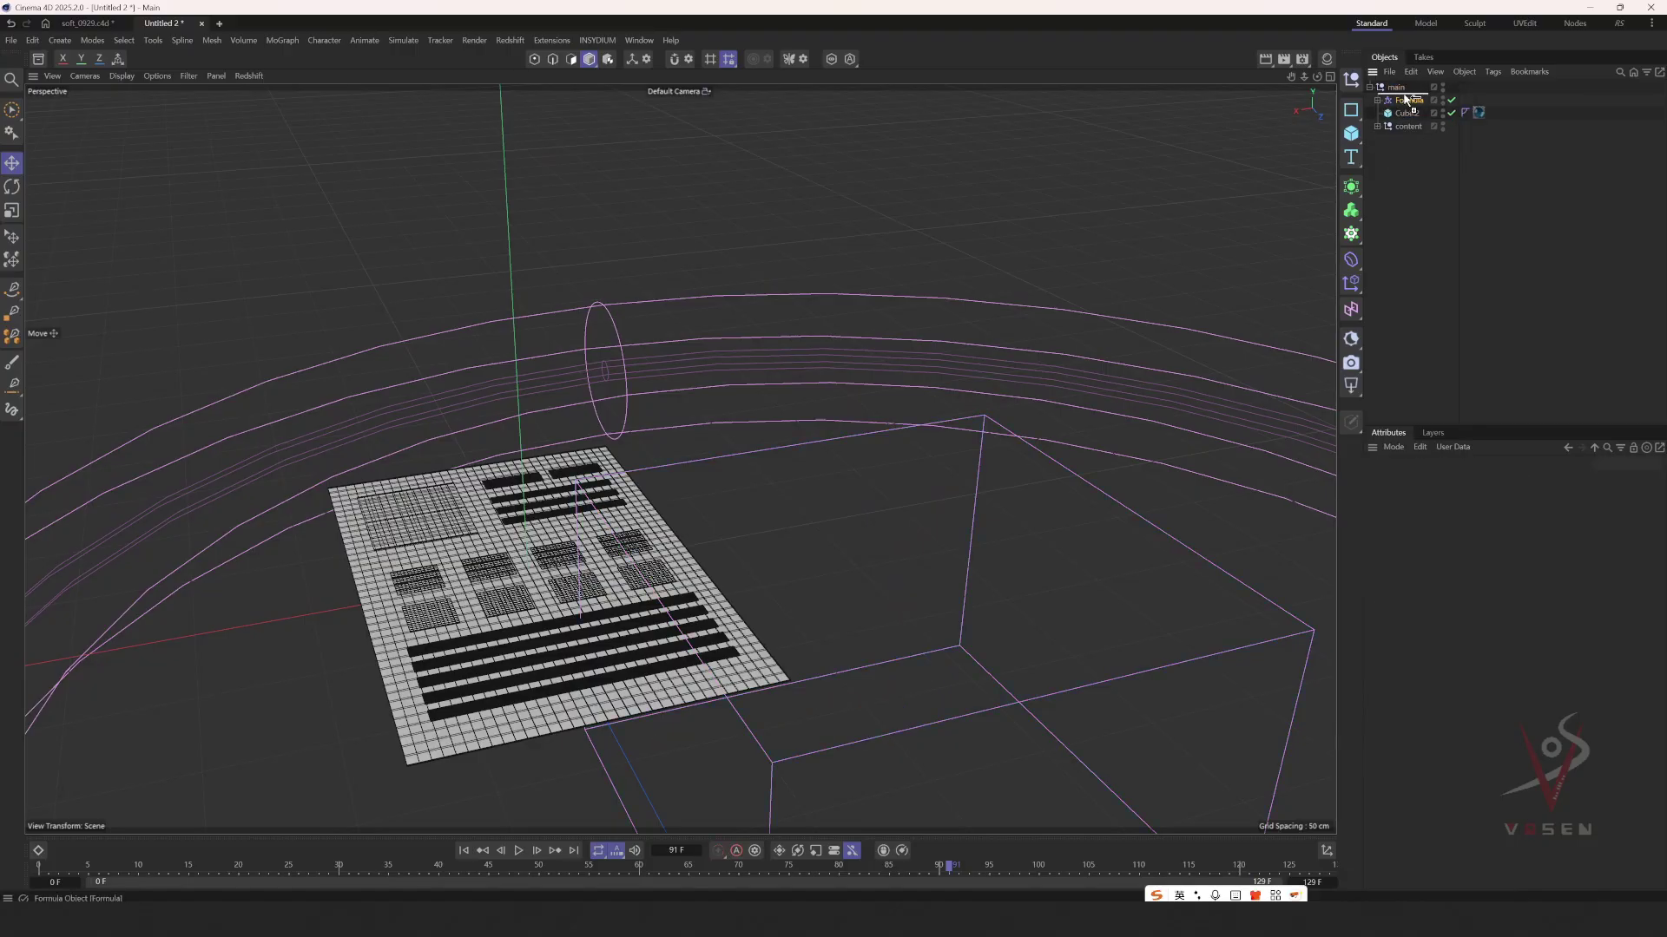
# - Duplicate the Formula deformer without its Torus Field, and disable the original deformer
pyautogui.keyDown('ctrl'); pyautogui.moveTo(1406, 99); pyautogui.dragTo(1404, 95); pyautogui.keyUp('ctrl')
pyautogui.click(1377, 100)
pyautogui.click(1403, 113)
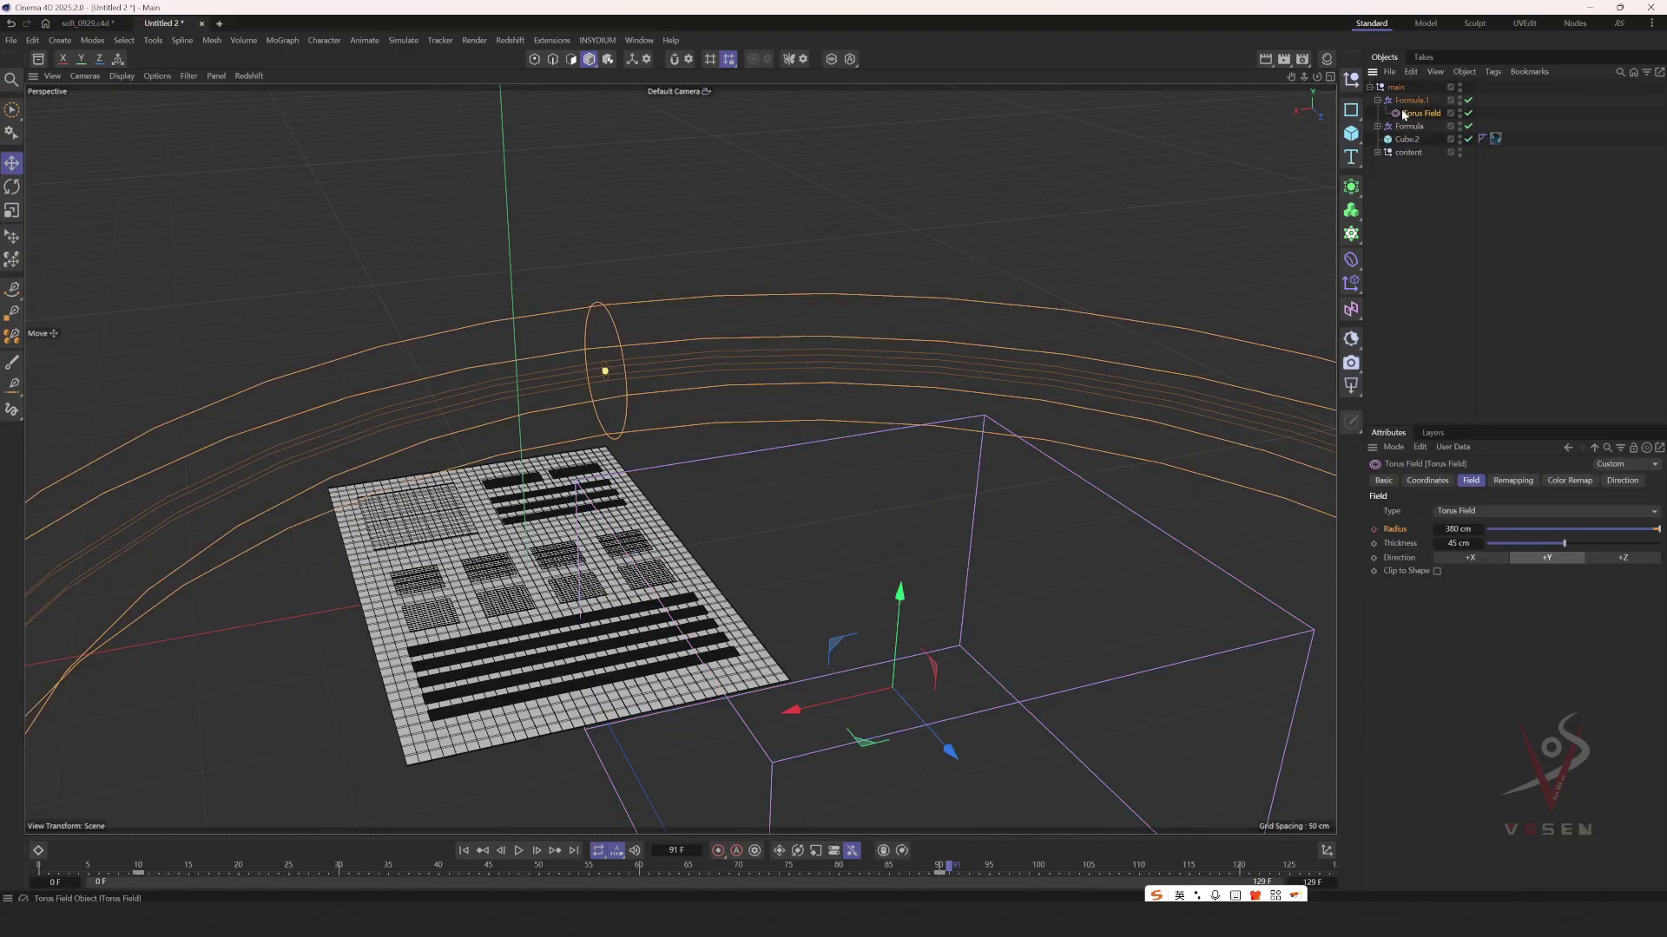
pyautogui.press('Delete')
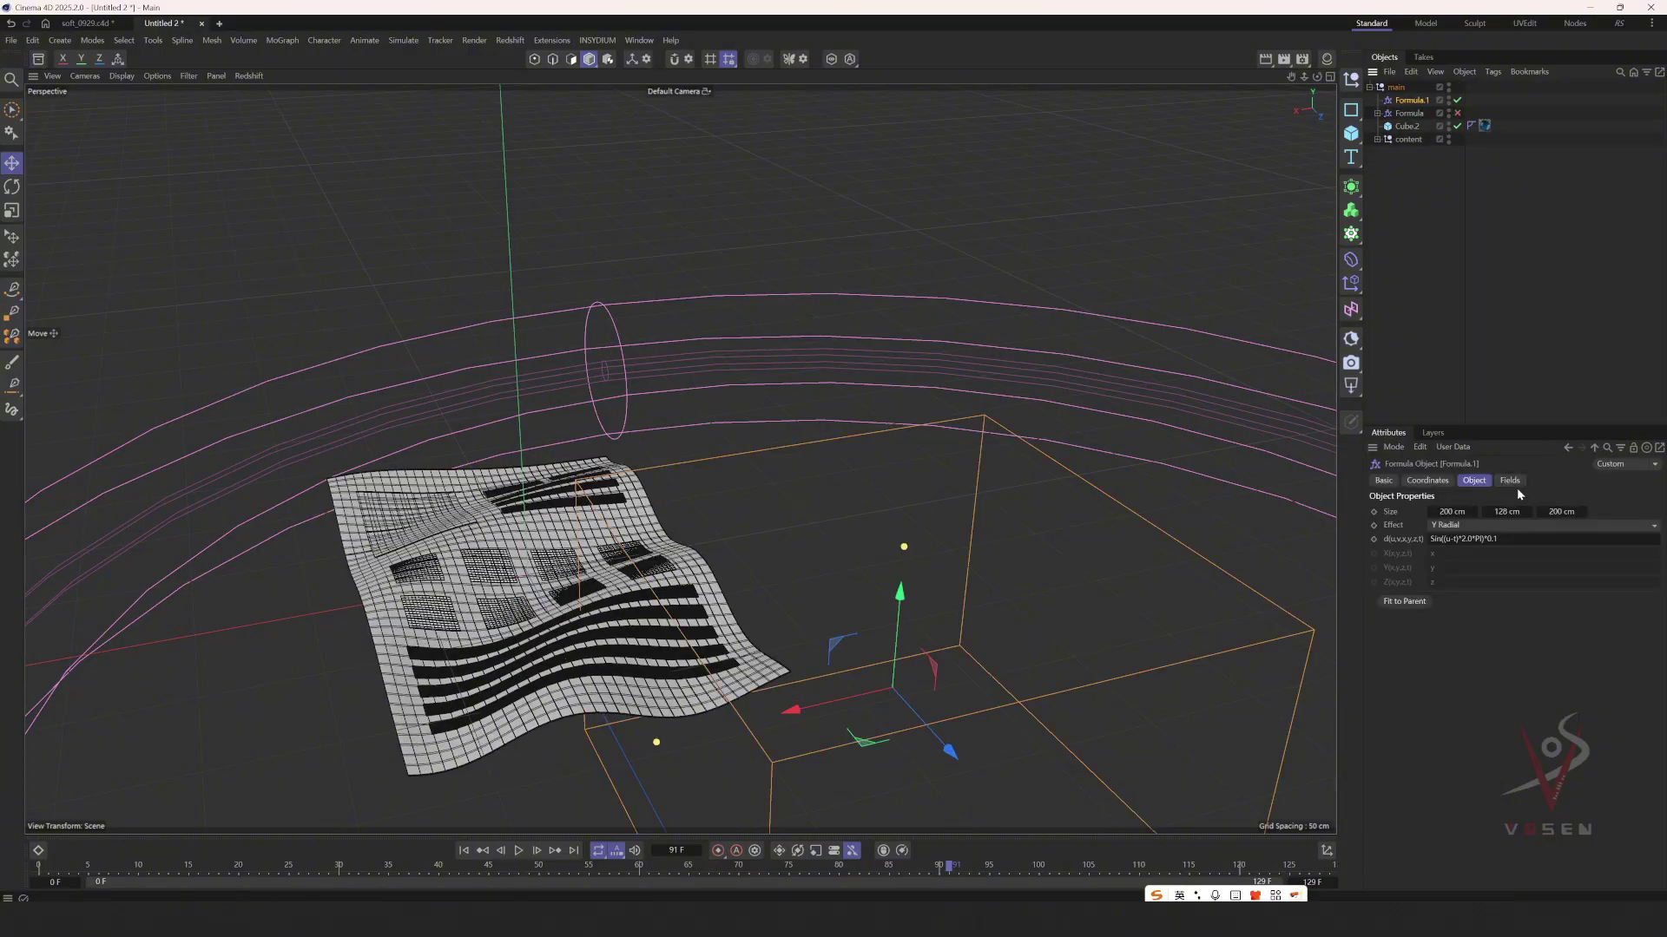
# - Set the duplicated Formula deformer's Y size to 23 cm and play back its gentle overall wave
pyautogui.write('23')
pyautogui.press('Return')
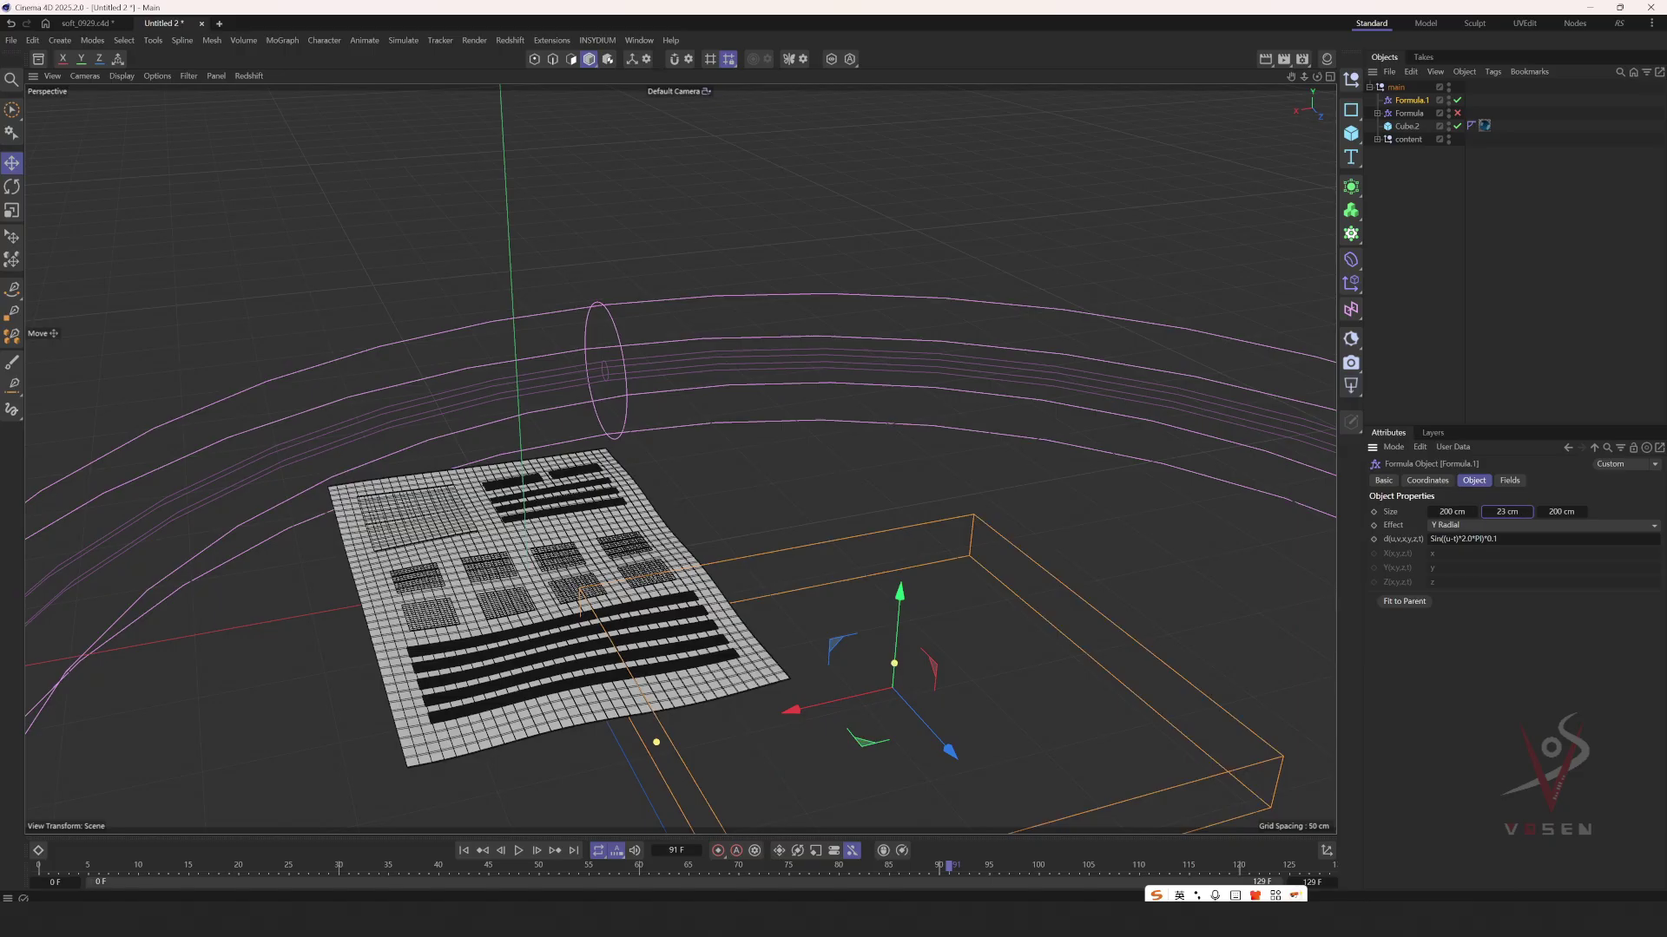
pyautogui.click(462, 854)
pyautogui.click(518, 852)
pyautogui.keyDown('alt'); pyautogui.moveTo(555, 673); pyautogui.dragTo(532, 669); pyautogui.keyUp('alt')
pyautogui.keyDown('alt'); pyautogui.moveTo(532, 669); pyautogui.dragTo(529, 555, button='middle'); pyautogui.keyUp('alt')
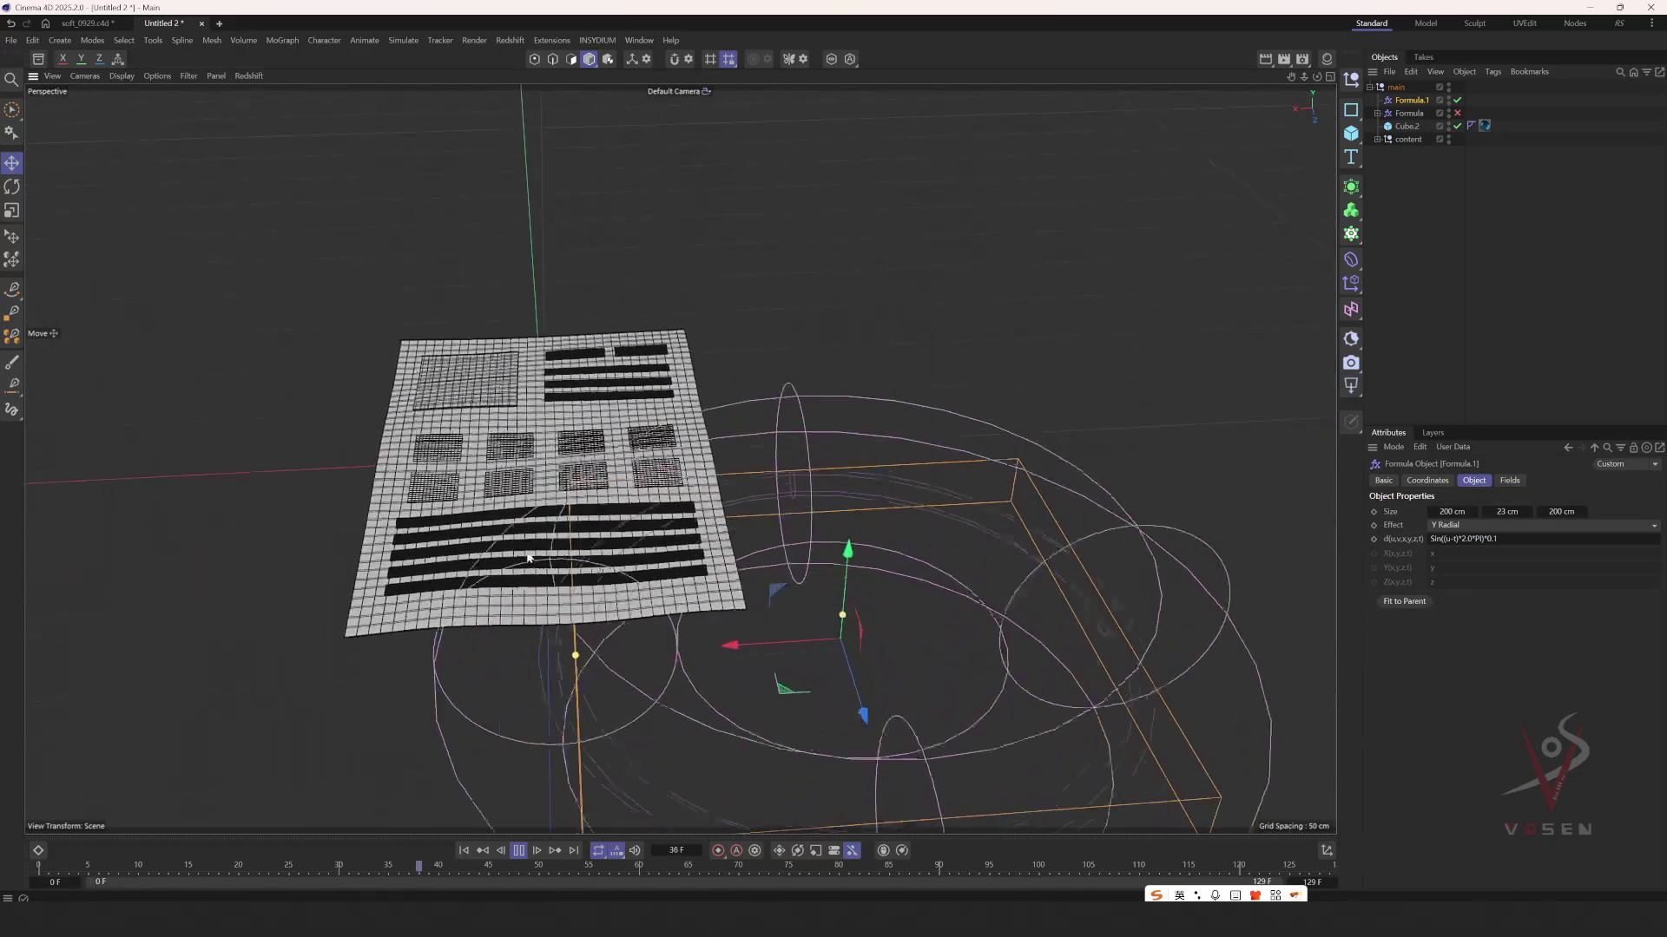
pyautogui.keyDown('alt'); pyautogui.moveTo(528, 558); pyautogui.dragTo(644, 475); pyautogui.keyUp('alt')
# - Disable the original Formula deformer's Torus Field to view the duplicate's wave on its own
pyautogui.click(1378, 114)
pyautogui.click(1468, 126)
pyautogui.keyDown('alt'); pyautogui.moveTo(483, 524); pyautogui.dragTo(424, 550); pyautogui.keyUp('alt')
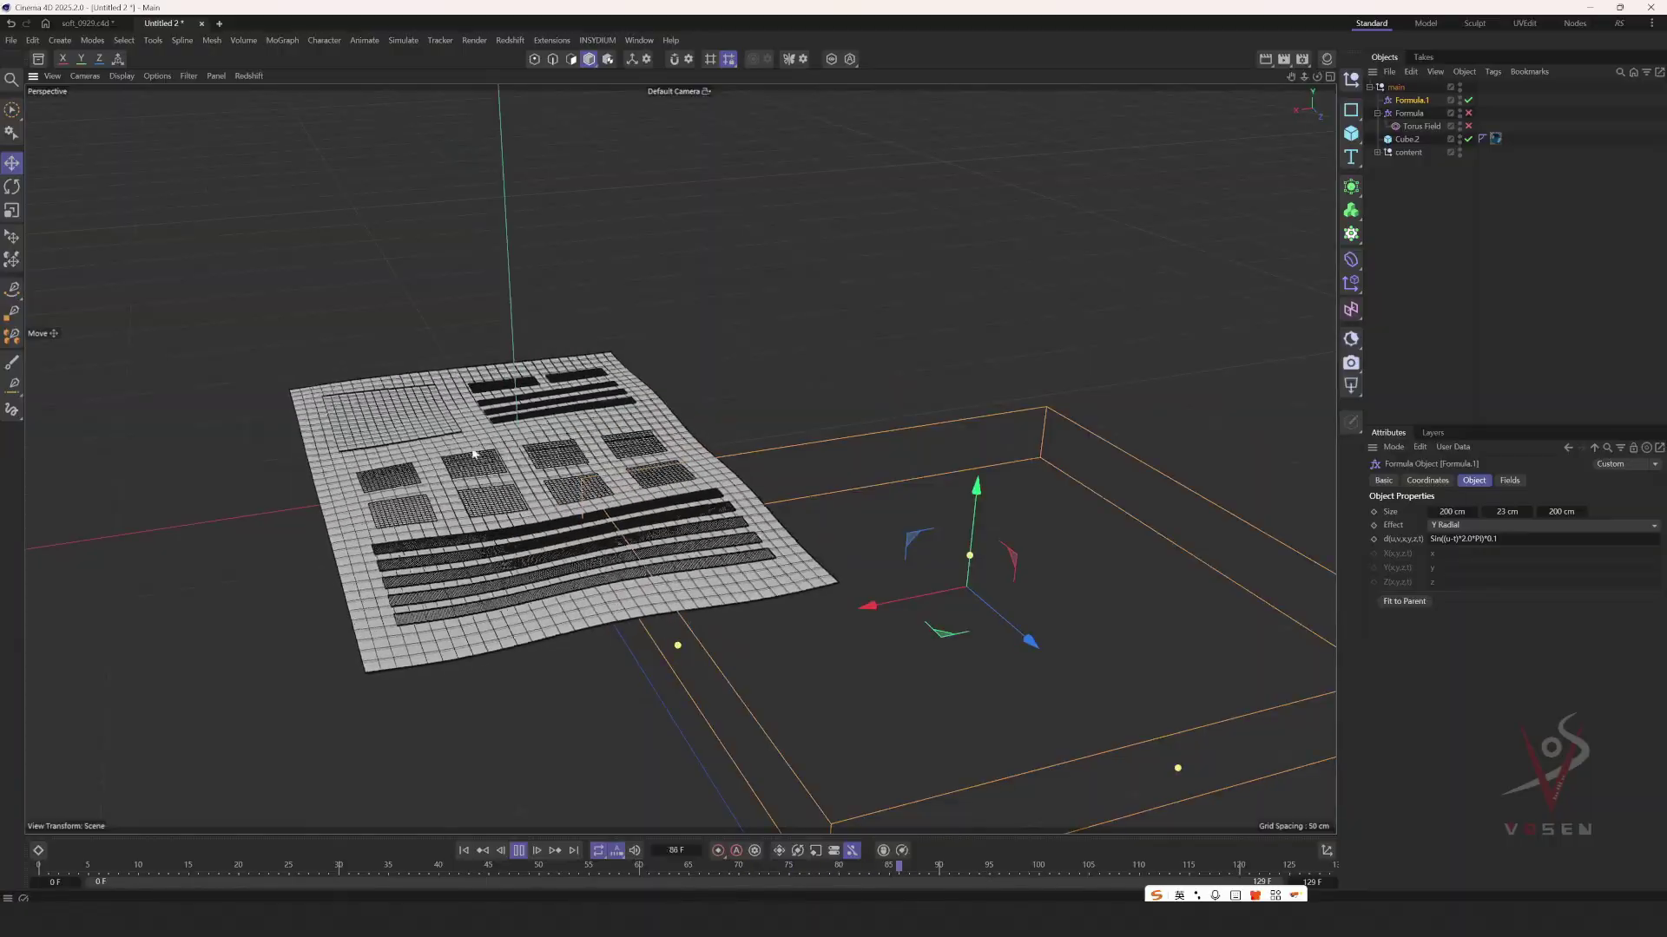
# - Set the duplicated Formula deformer's Z and X sizes to 230 cm each and review the playing wave
pyautogui.click(1561, 512)
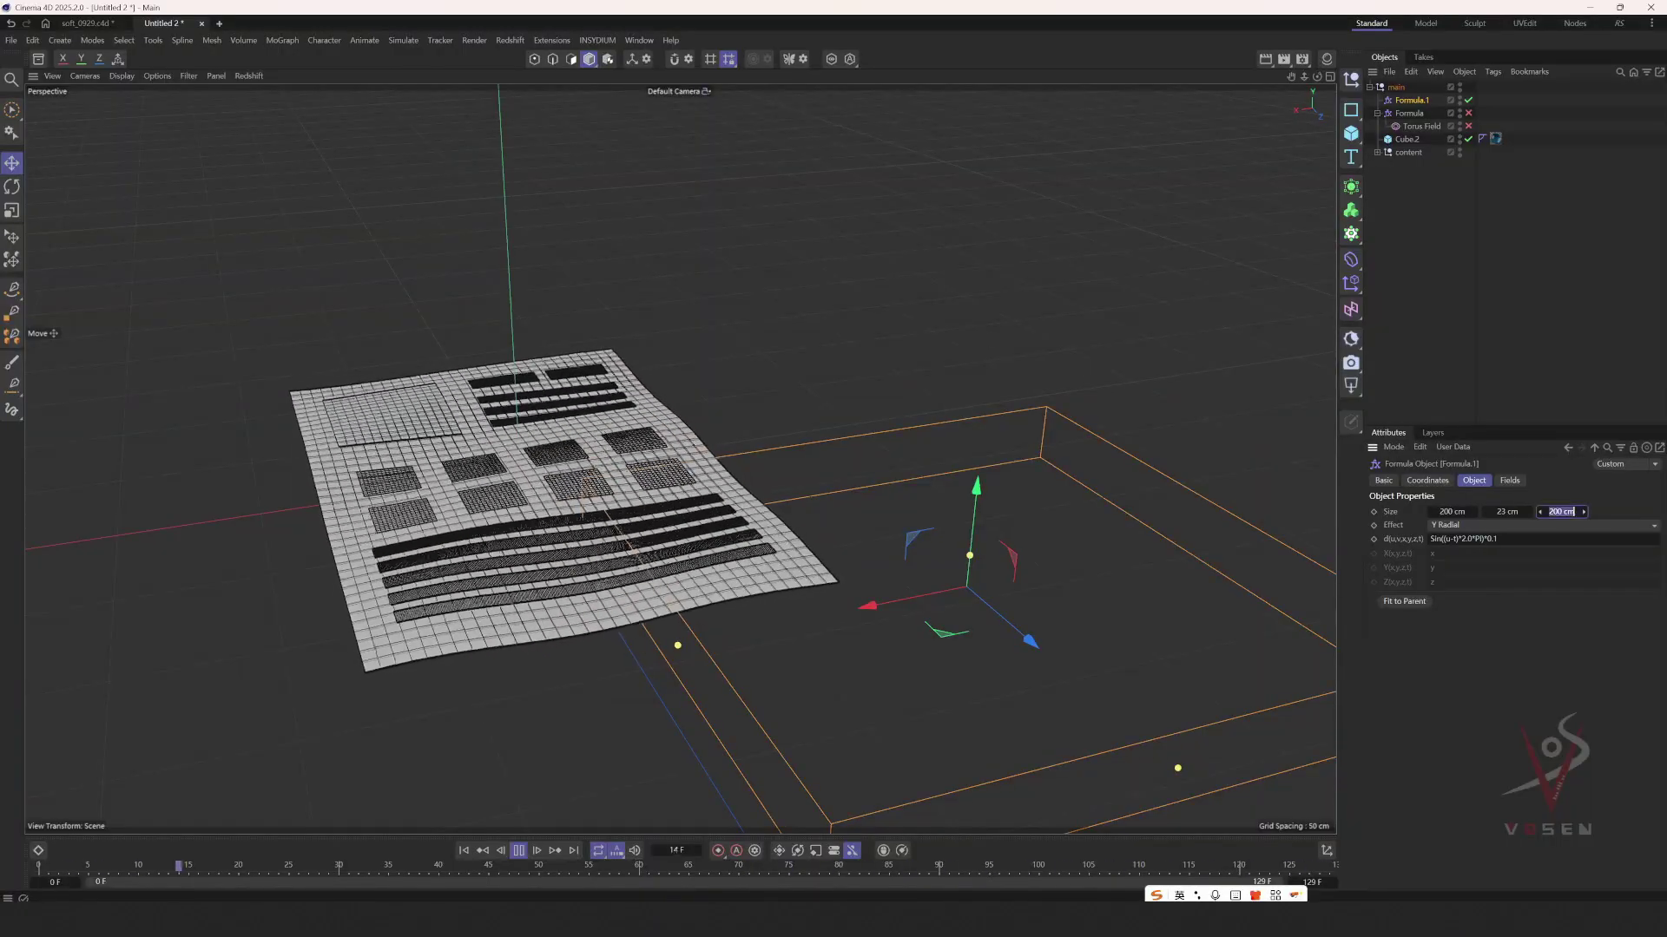
pyautogui.click(1554, 512)
pyautogui.press('BackSpace')
pyautogui.write('3')
pyautogui.press('Return')
pyautogui.click(1449, 512)
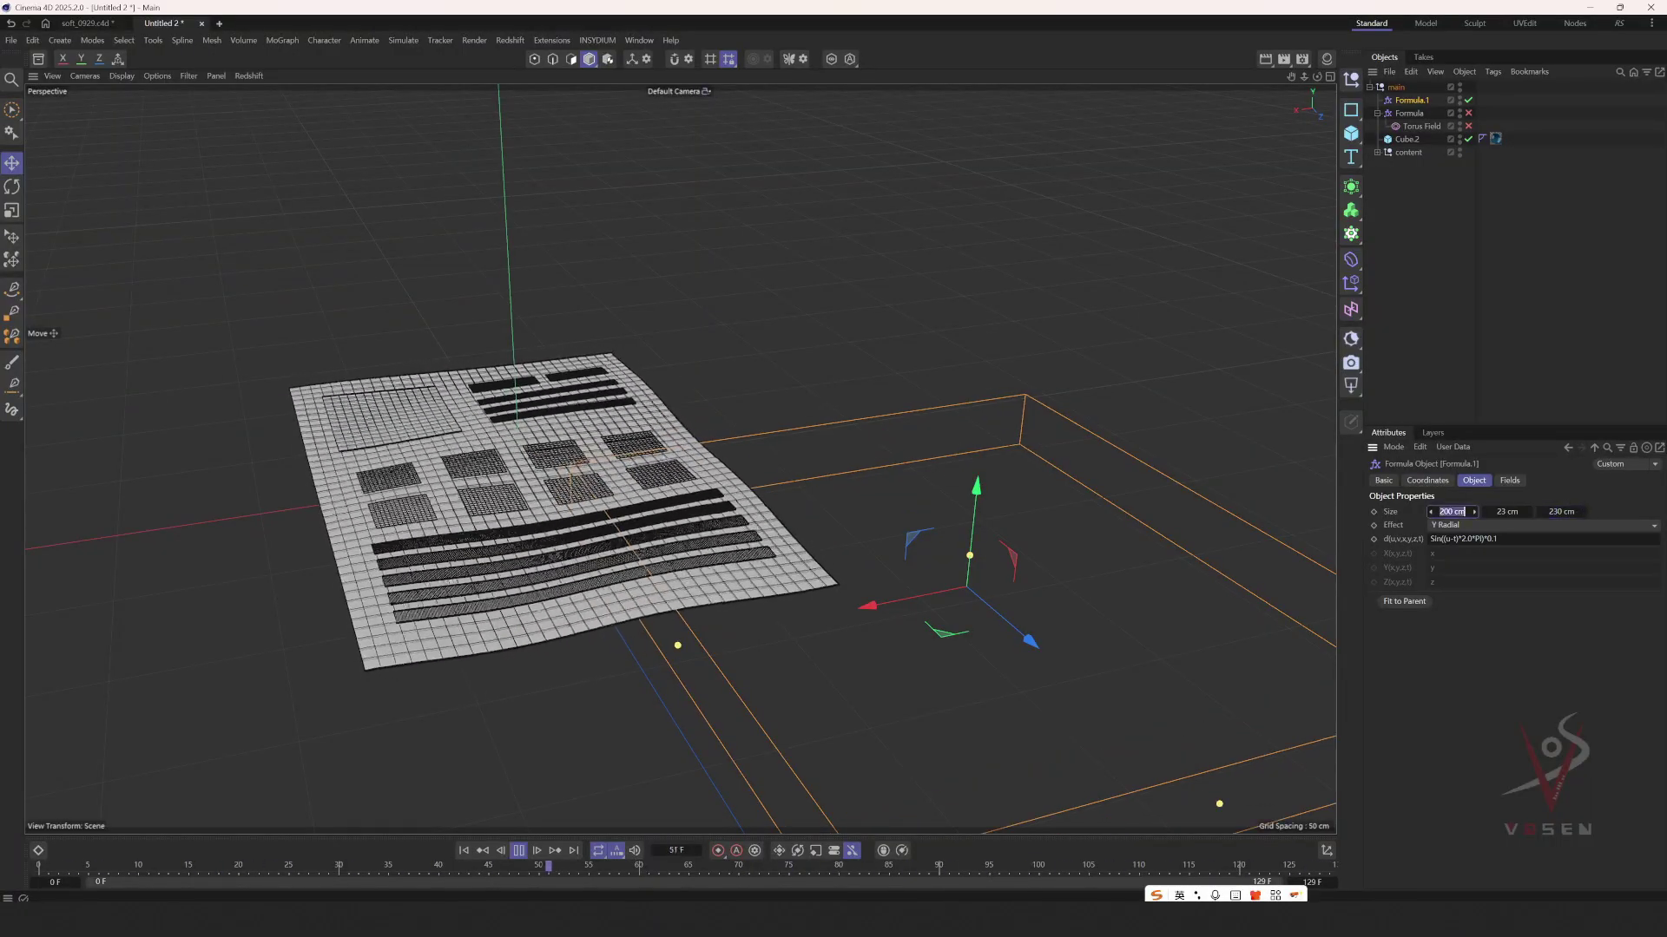
pyautogui.click(1448, 512)
pyautogui.press('BackSpace')
pyautogui.write('3')
pyautogui.press('Return')
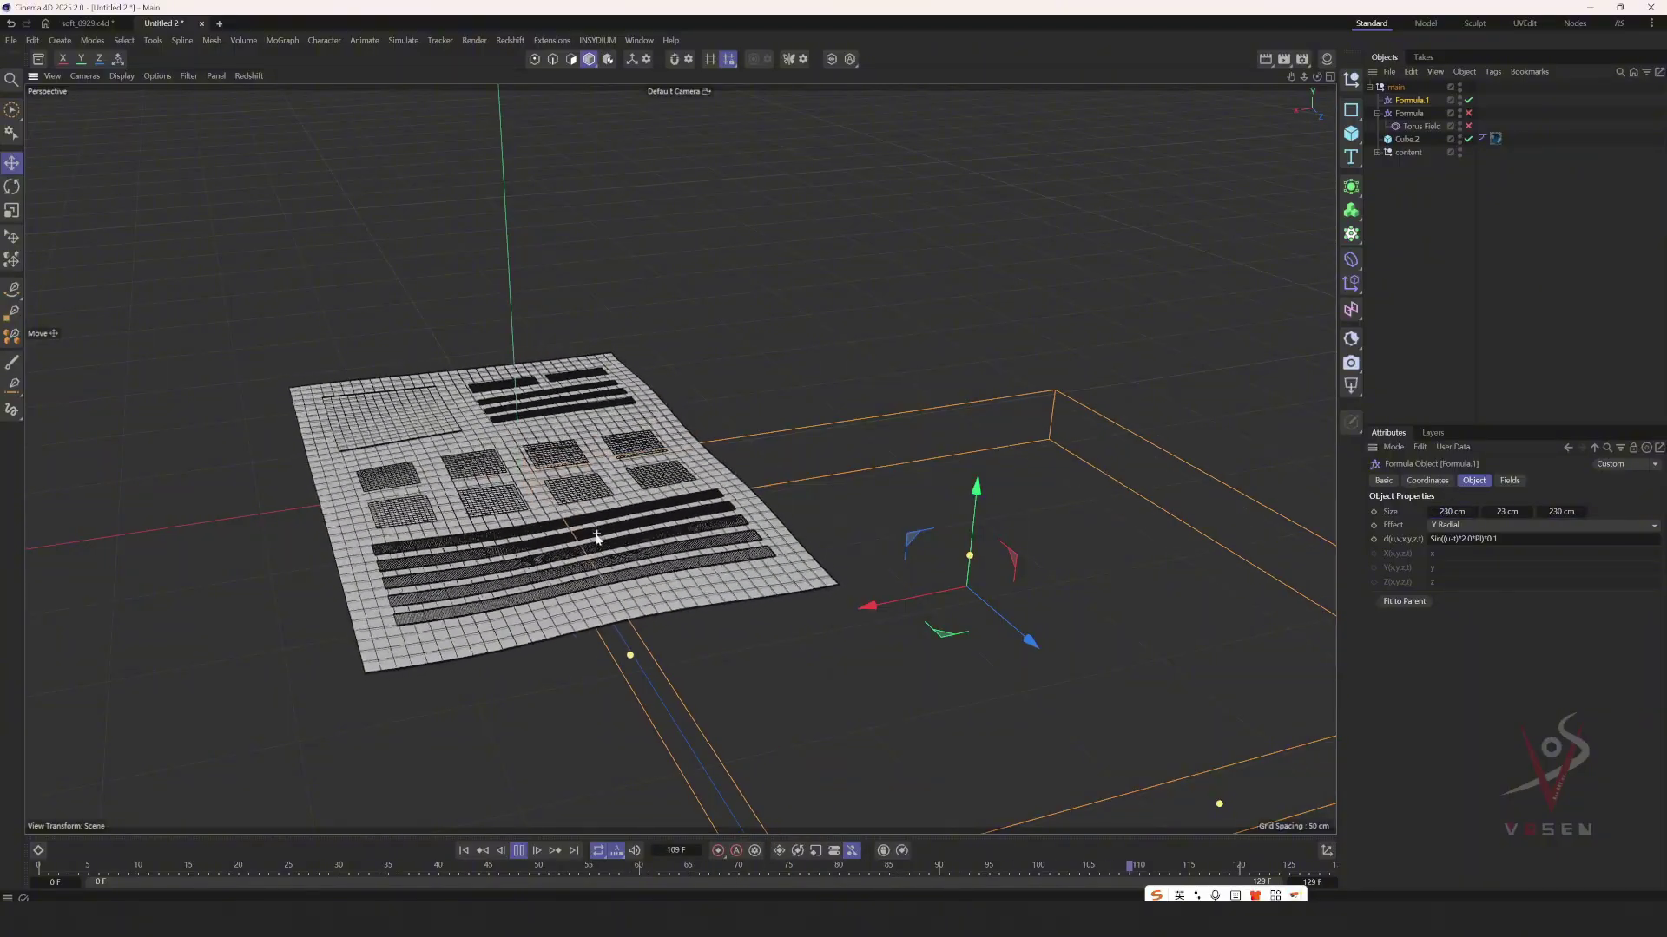
pyautogui.keyDown('alt'); pyautogui.moveTo(597, 534); pyautogui.dragTo(781, 569); pyautogui.keyUp('alt')
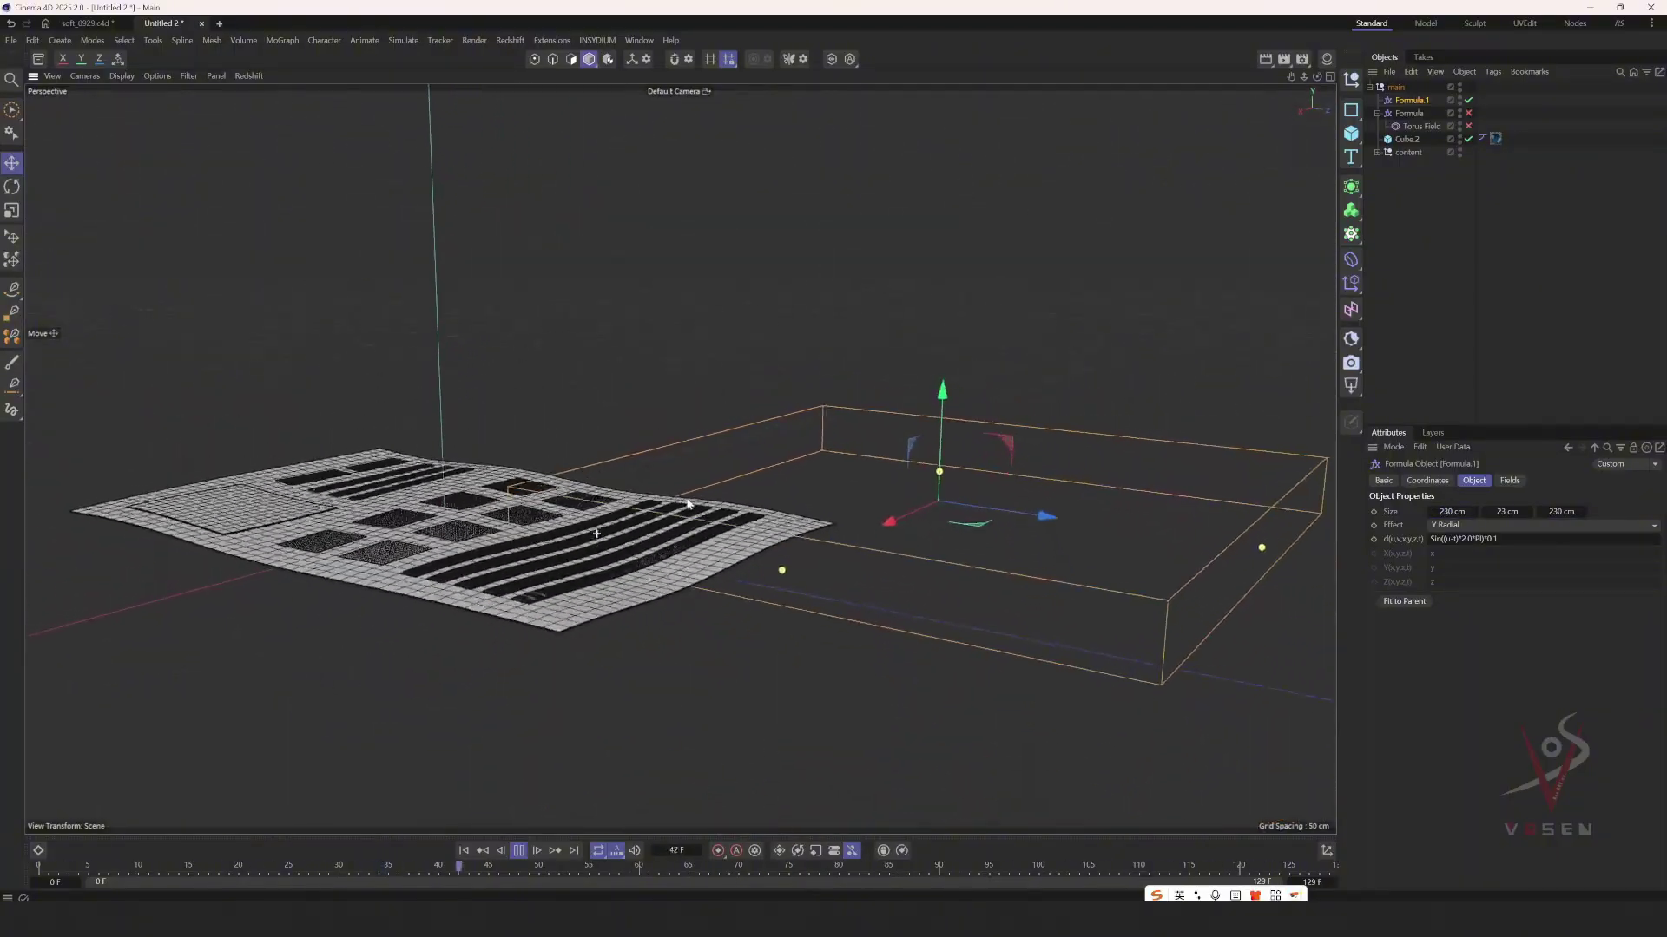
# - Re-enable the original Formula deformer and its Torus Field, and review both waves together in playback from several angles
pyautogui.click(1468, 113)
pyautogui.click(1468, 126)
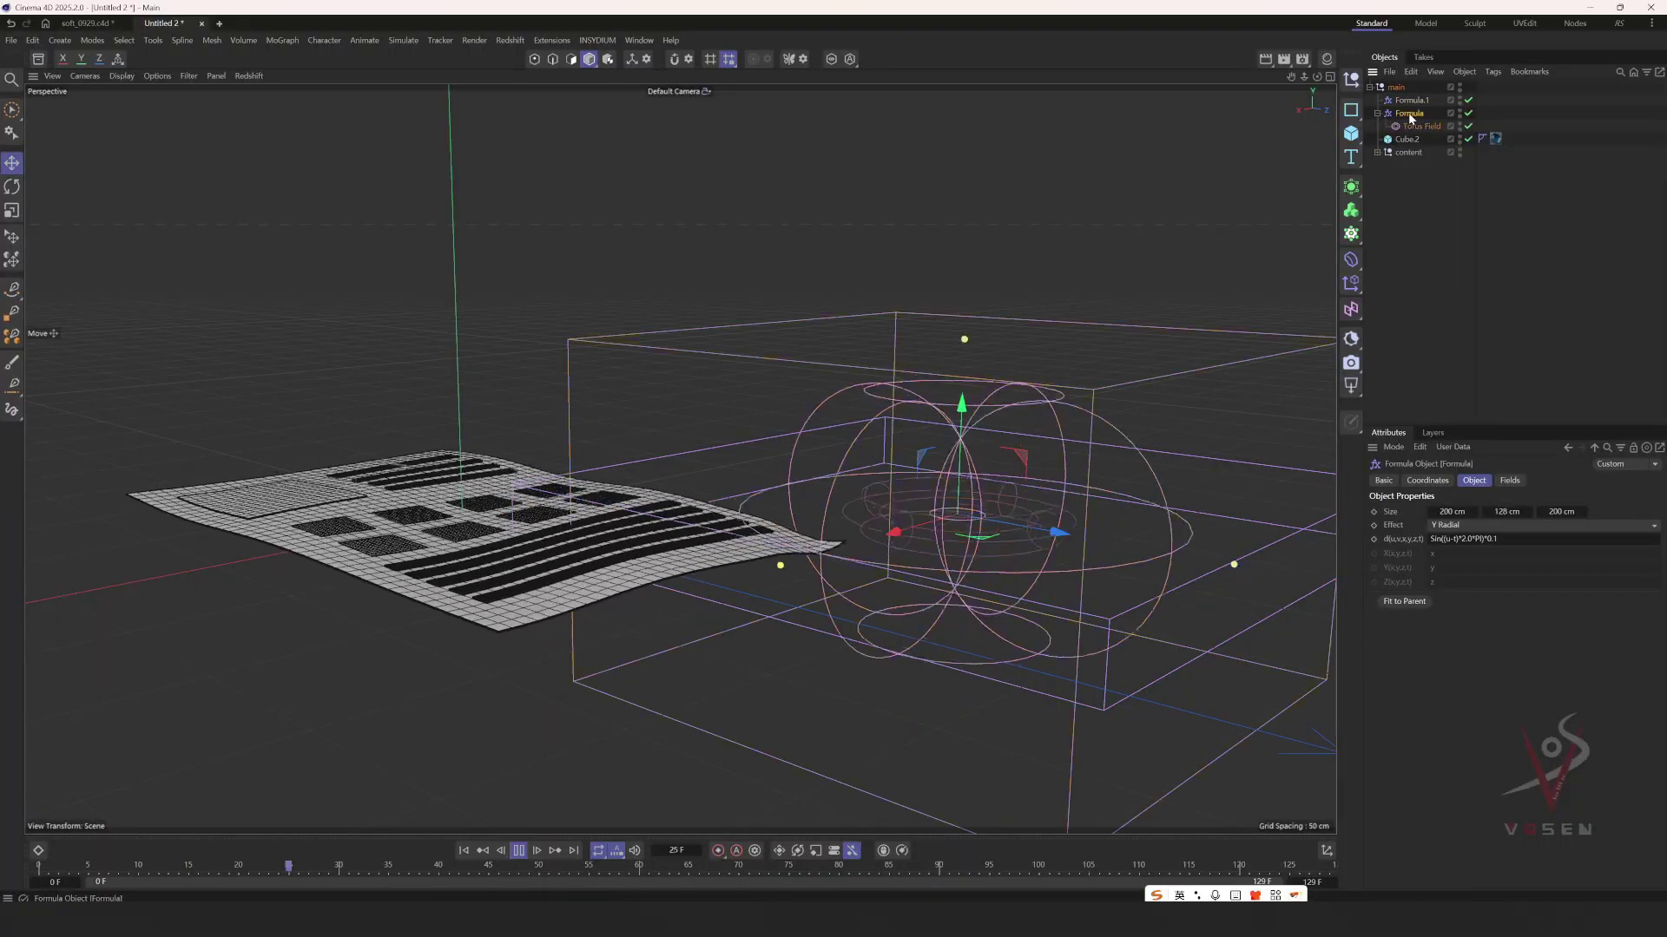
pyautogui.click(1409, 114)
pyautogui.keyDown('alt'); pyautogui.moveTo(558, 418); pyautogui.dragTo(441, 486); pyautogui.keyUp('alt')
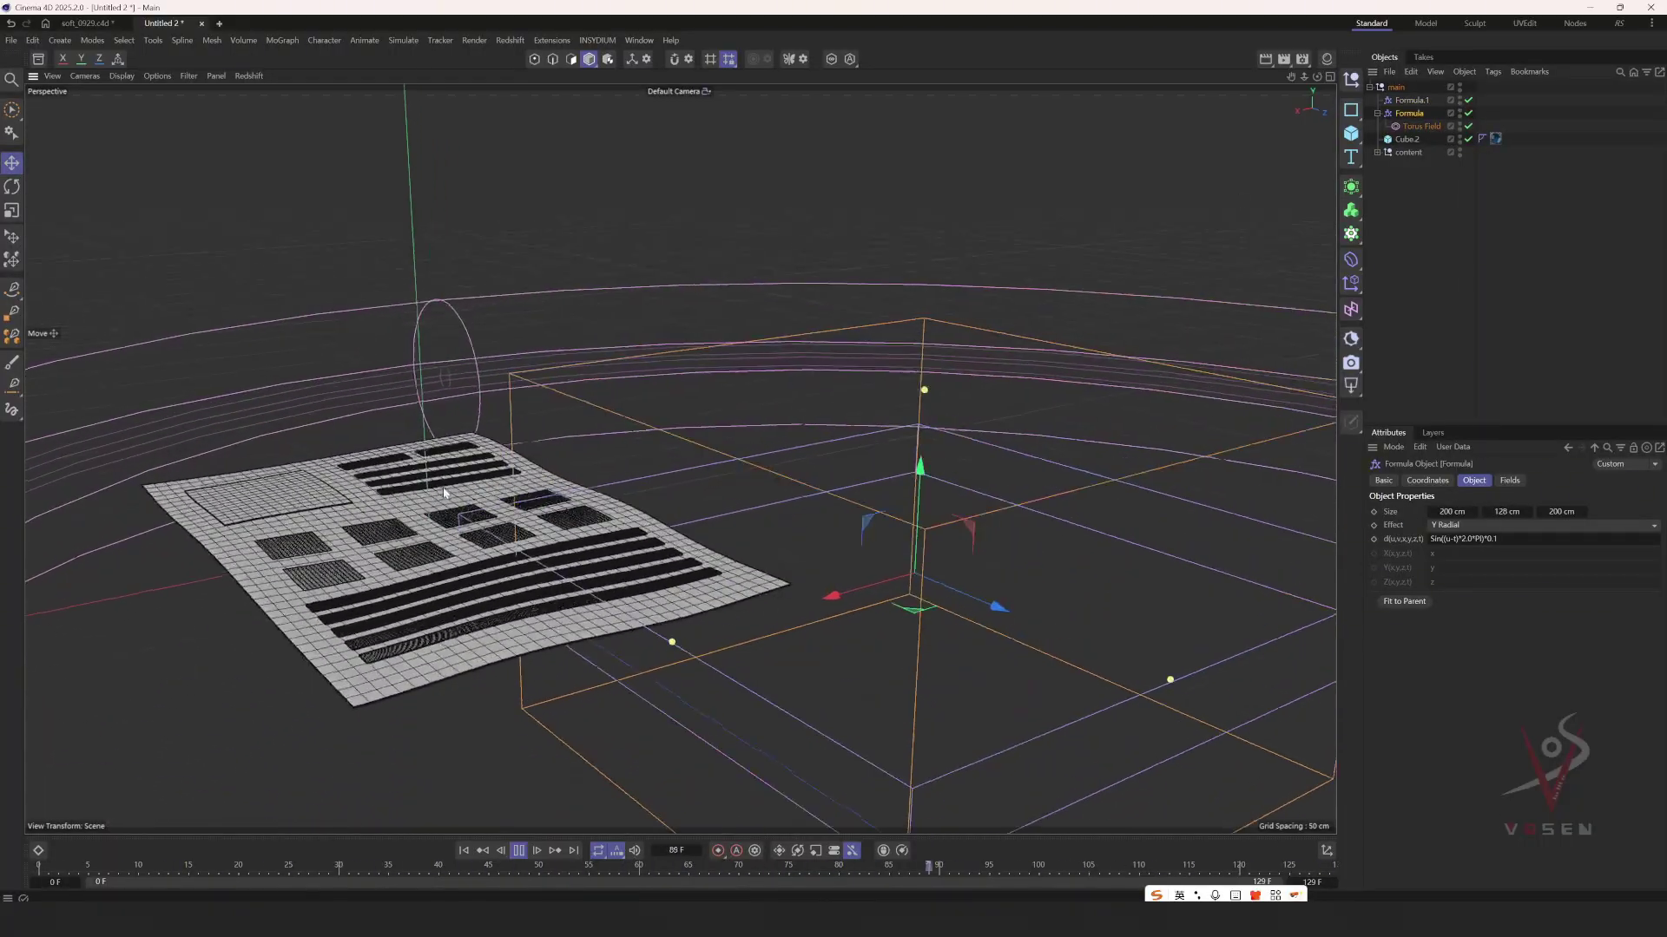
pyautogui.keyDown('alt'); pyautogui.moveTo(452, 560); pyautogui.dragTo(619, 514, button='middle'); pyautogui.keyUp('alt')
pyautogui.keyDown('alt'); pyautogui.moveTo(618, 514); pyautogui.dragTo(638, 468); pyautogui.keyUp('alt')
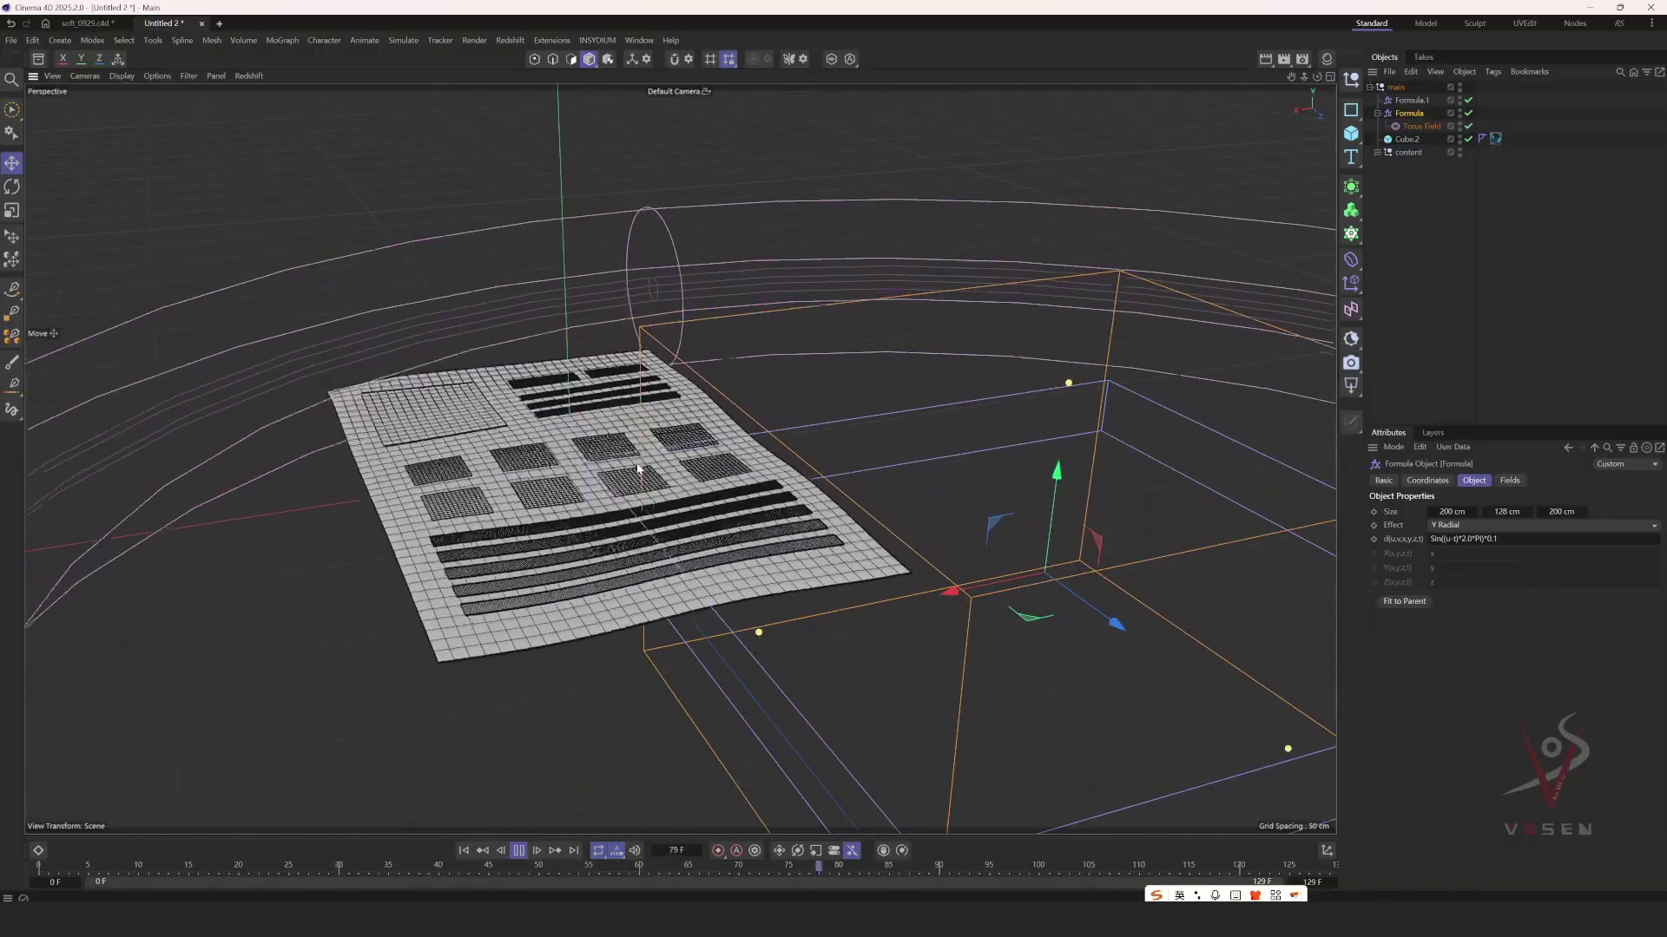
pyautogui.click(520, 851)
pyautogui.moveTo(637, 503)
pyautogui.keyDown('alt'); pyautogui.mouseDown()
pyautogui.moveTo(576, 513)
pyautogui.moveTo(627, 511)
pyautogui.mouseUp(); pyautogui.keyUp('alt')
pyautogui.click(1396, 263)
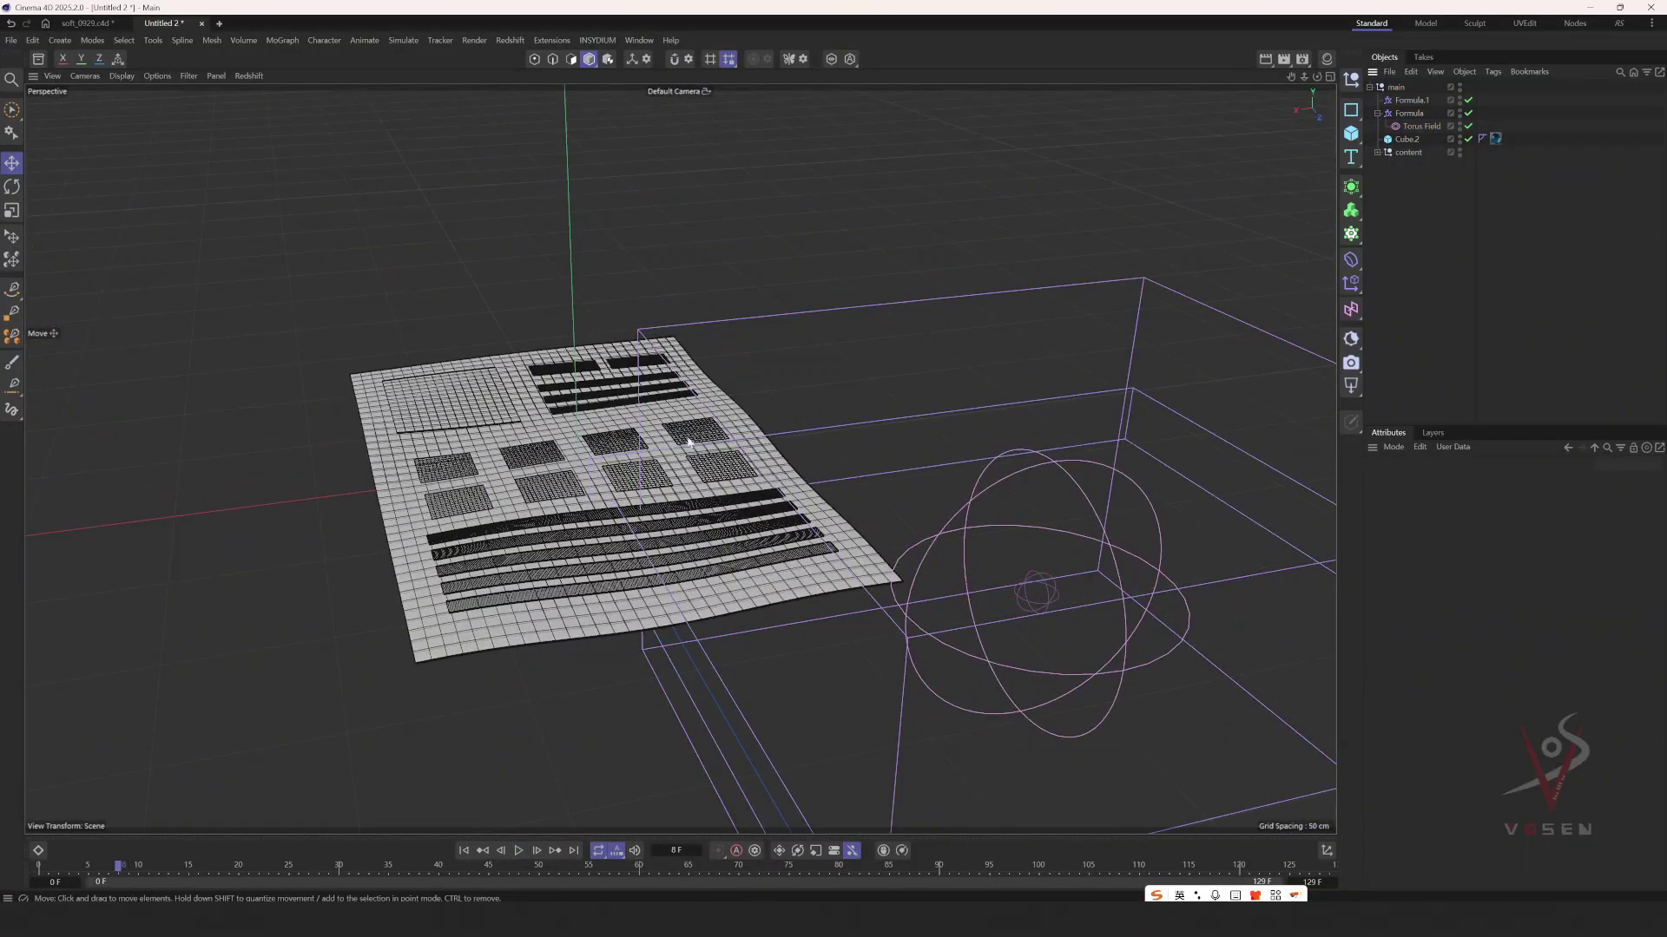
pyautogui.keyDown('alt'); pyautogui.moveTo(538, 474); pyautogui.dragTo(658, 446); pyautogui.keyUp('alt')
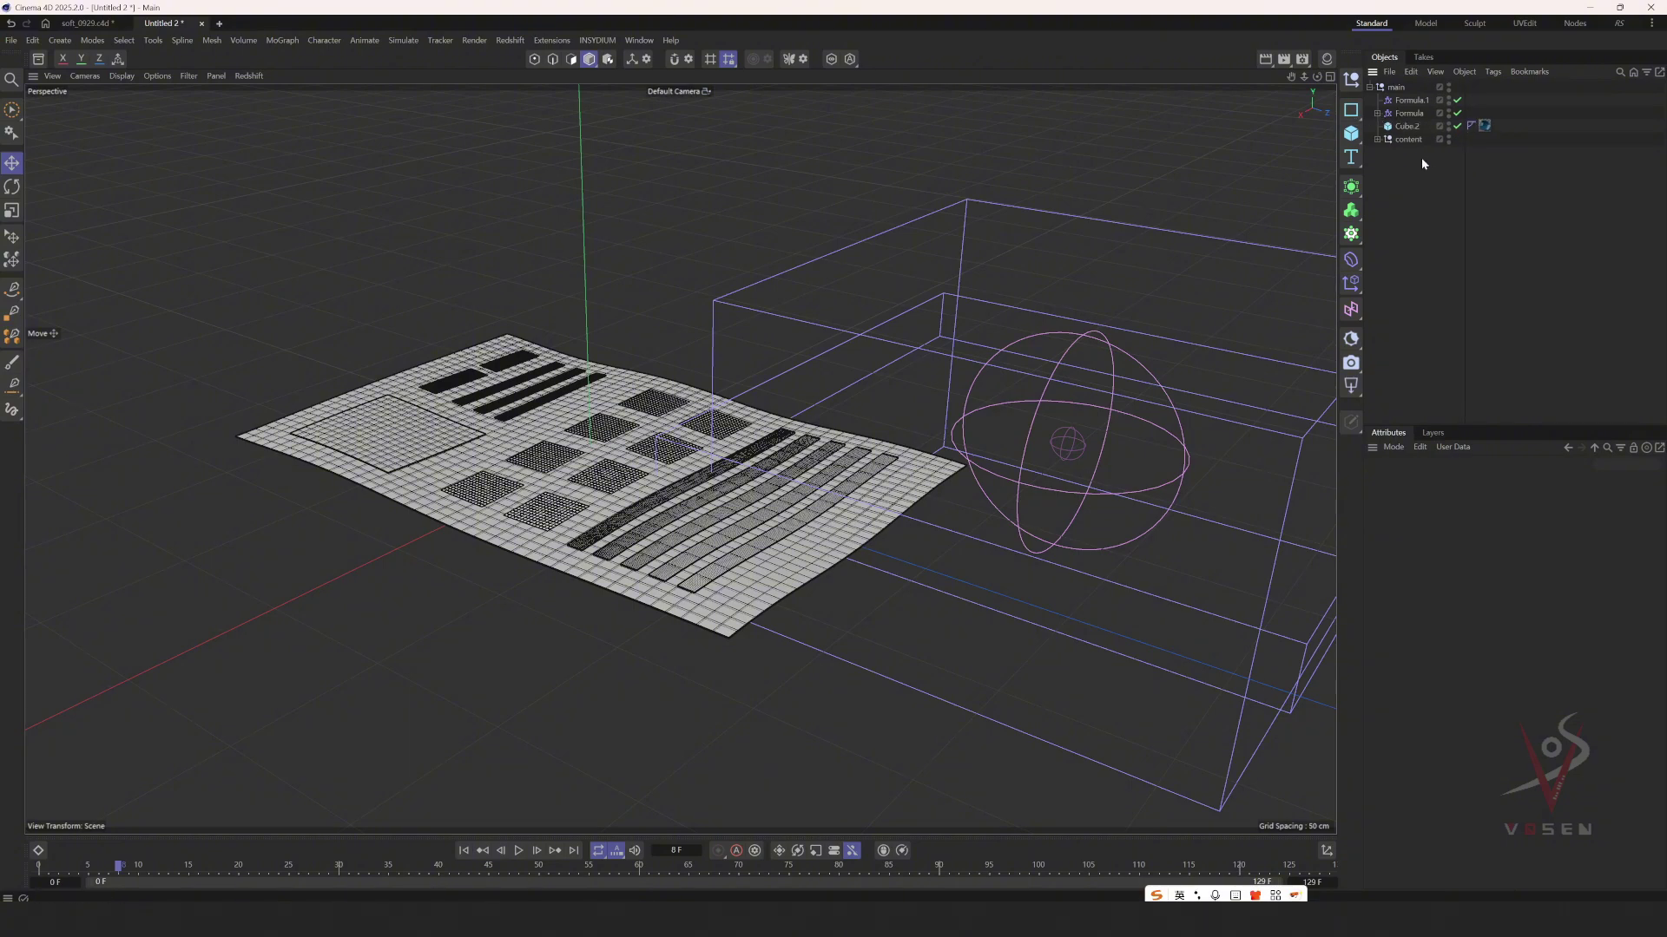
# - Add a Spline Wrap deformer to the scene
pyautogui.click(1357, 121)
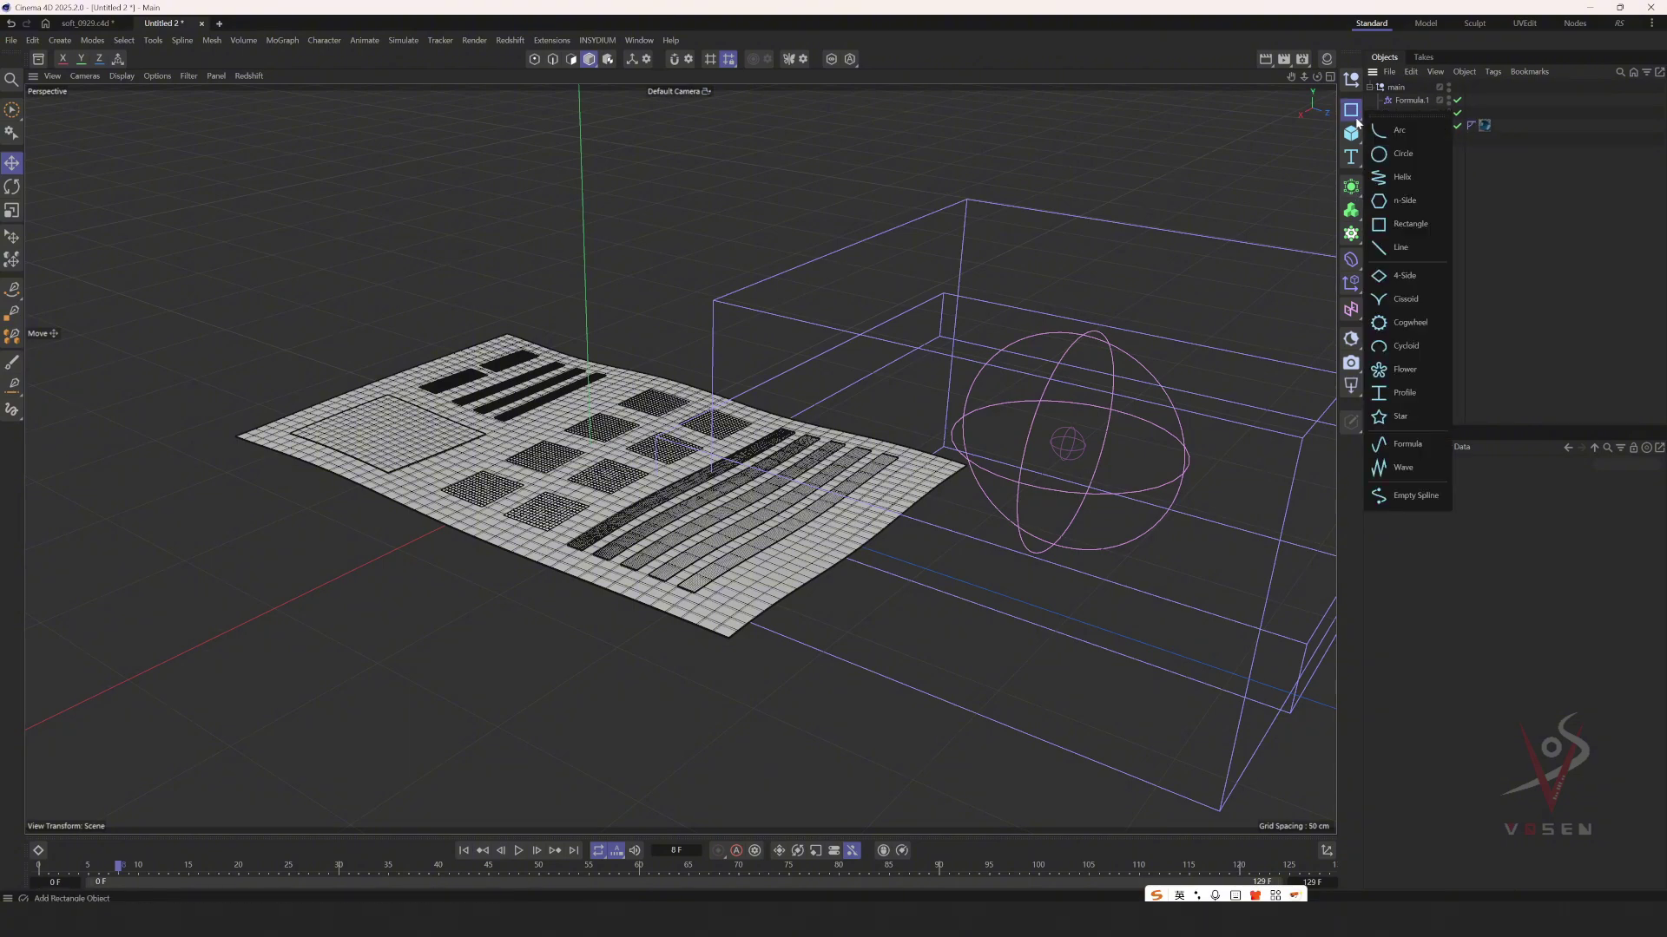
pyautogui.click(1351, 258)
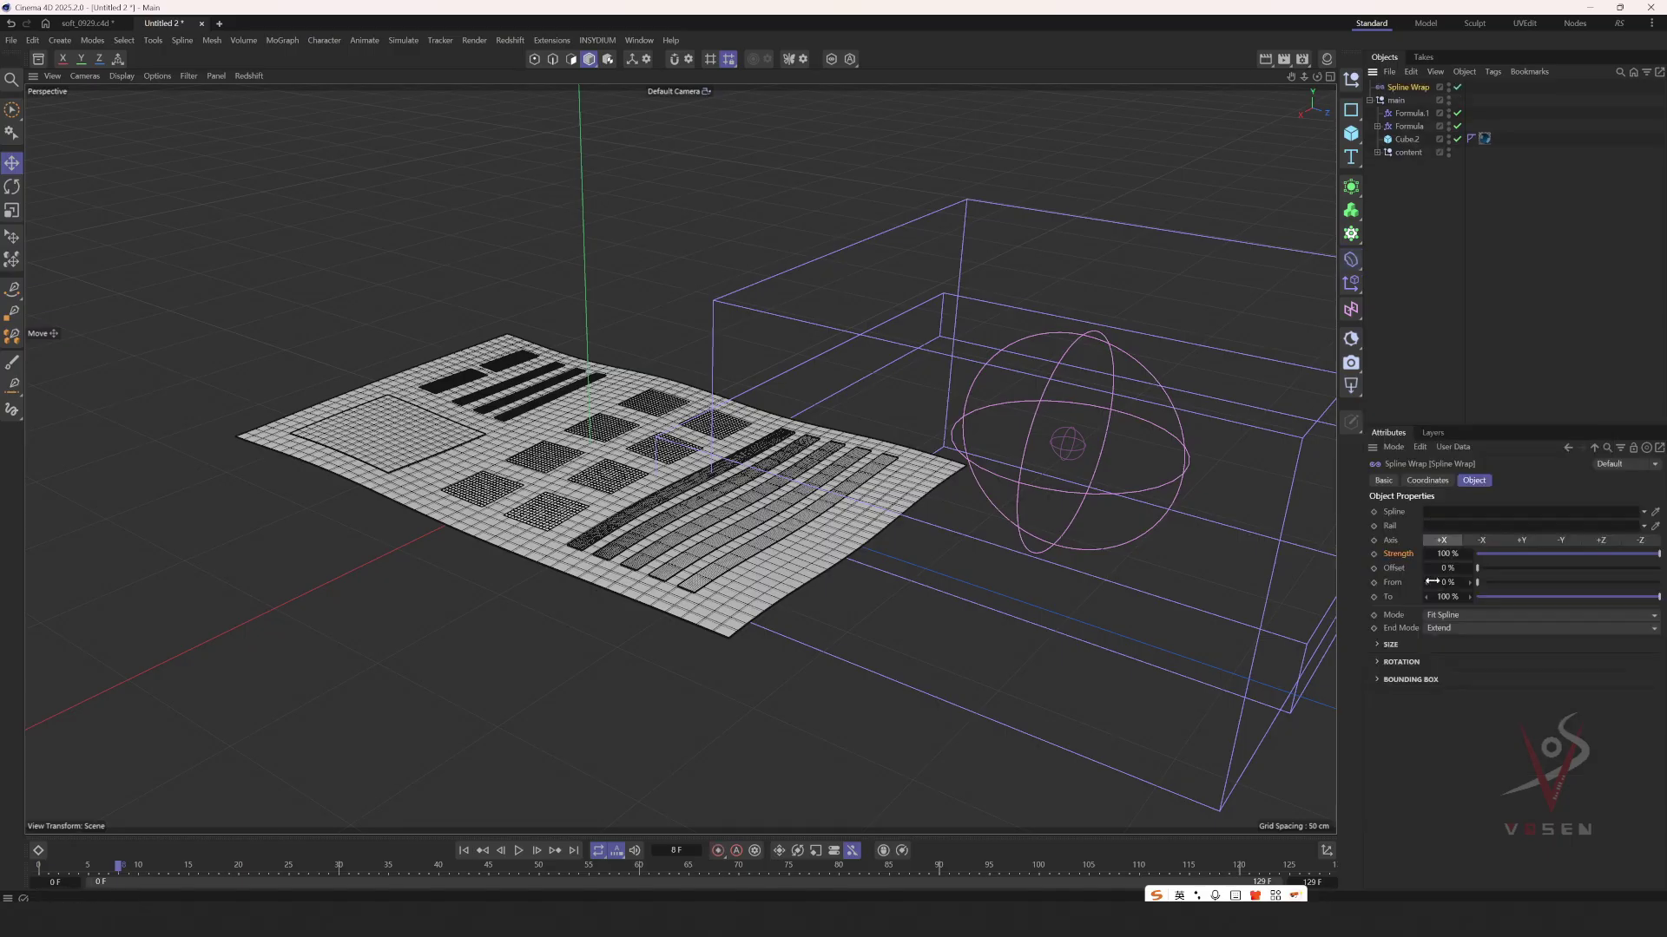
# - Move the Spline Wrap deformer into the main group above the Formula deformers
pyautogui.click(1414, 584)
pyautogui.moveTo(1401, 111); pyautogui.dragTo(1399, 106)
pyautogui.click(1385, 181)
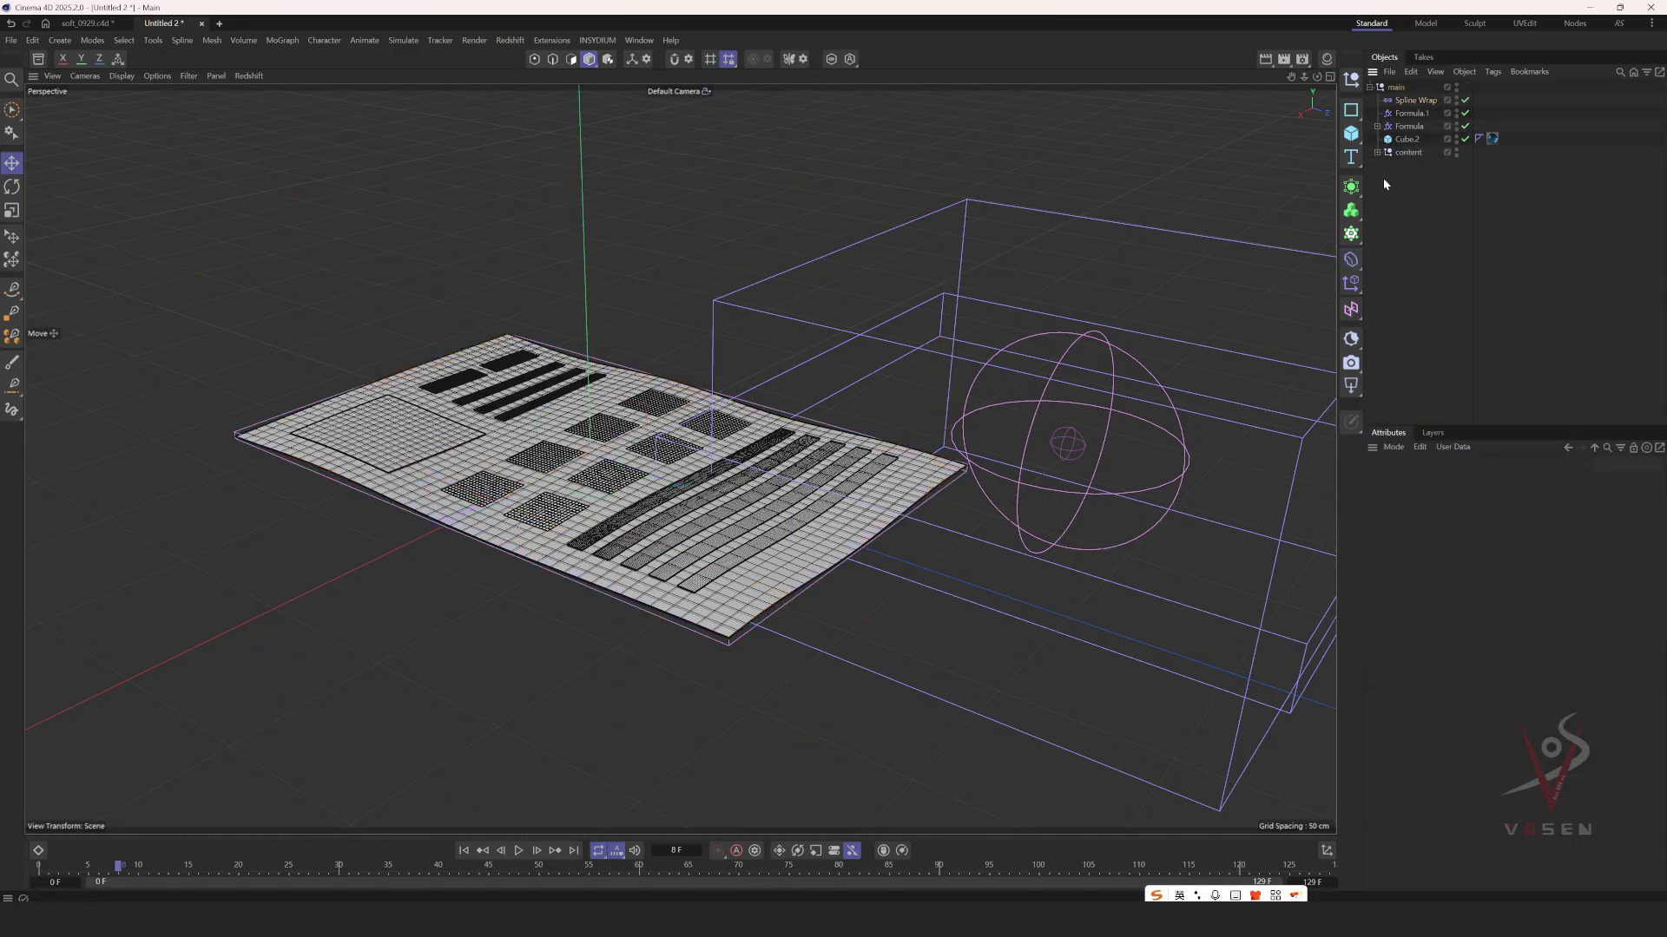
# - Add a Formula spline with Tmin -3, Tmax 3, 100 samples and Y(t) set to 30.0*Sin(t*PI)
pyautogui.click(1354, 111)
pyautogui.click(1425, 452)
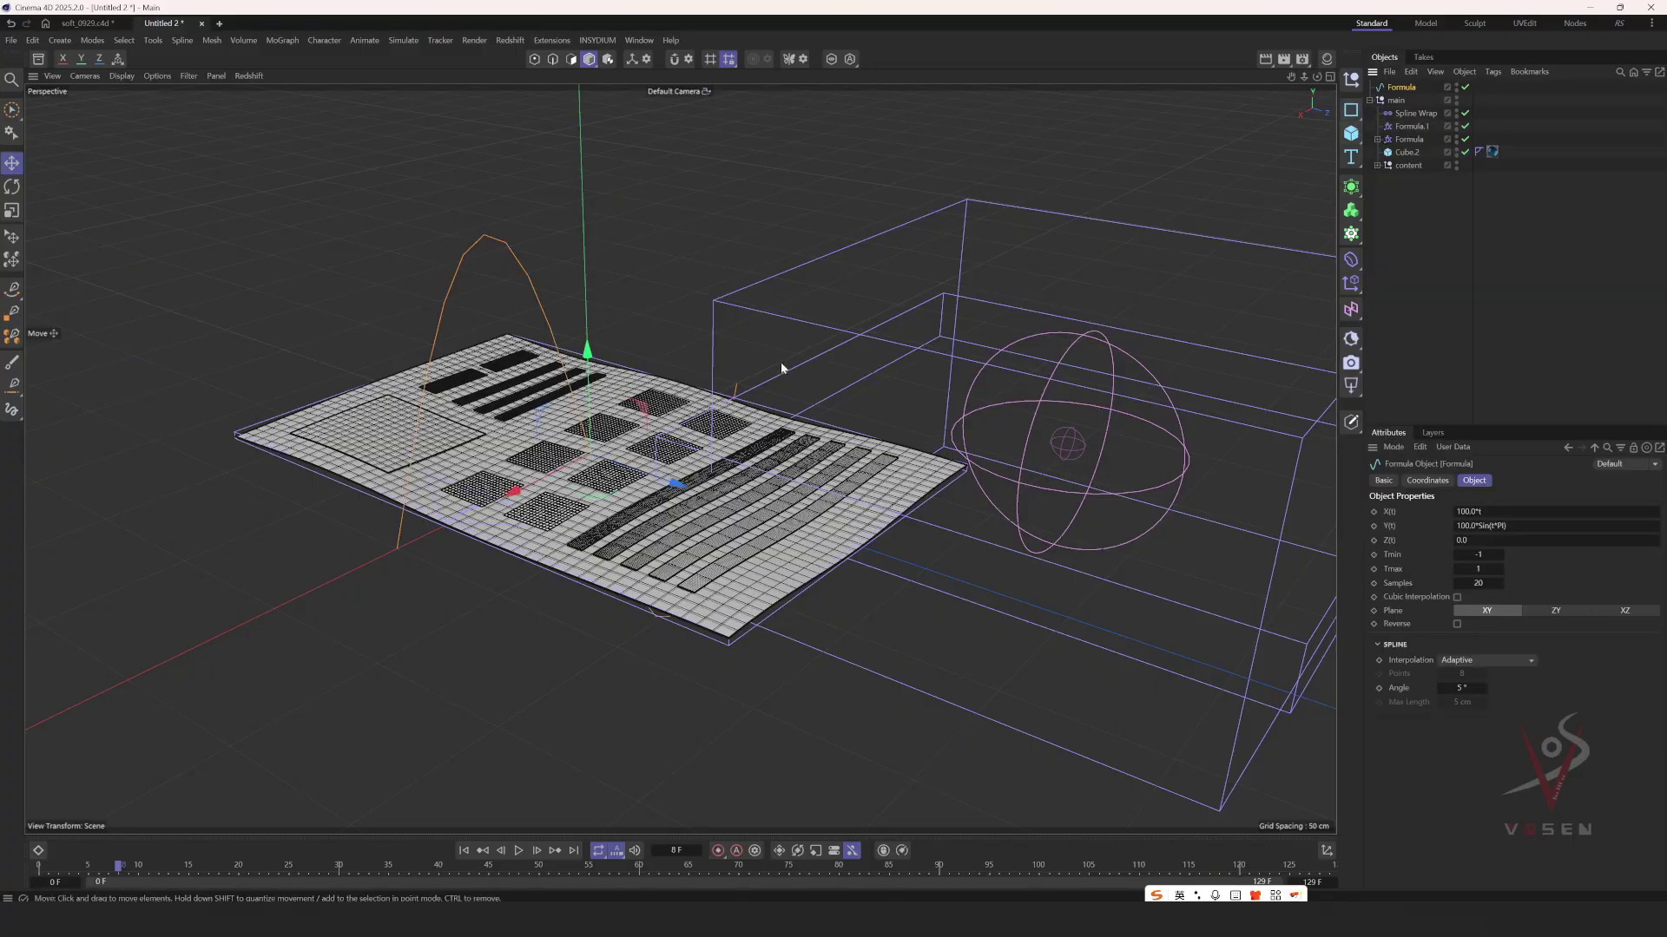
pyautogui.keyDown('alt'); pyautogui.moveTo(781, 364); pyautogui.dragTo(1626, 594); pyautogui.keyUp('alt')
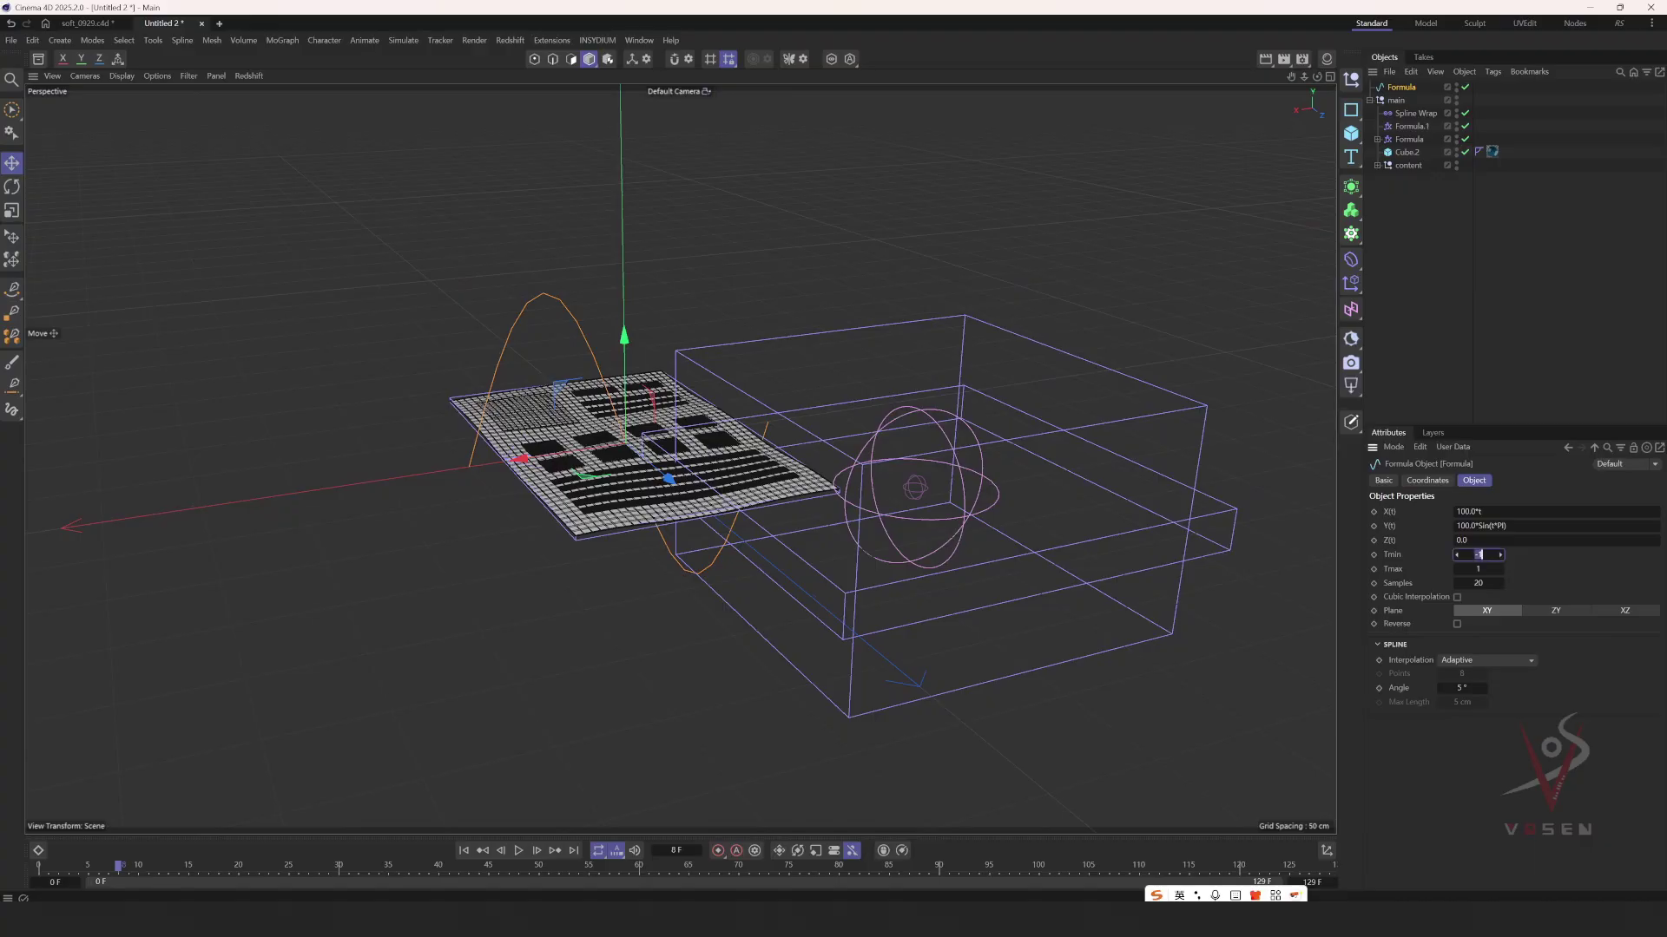
pyautogui.write('-3')
pyautogui.press('Tab')
pyautogui.write('3')
pyautogui.press('Tab')
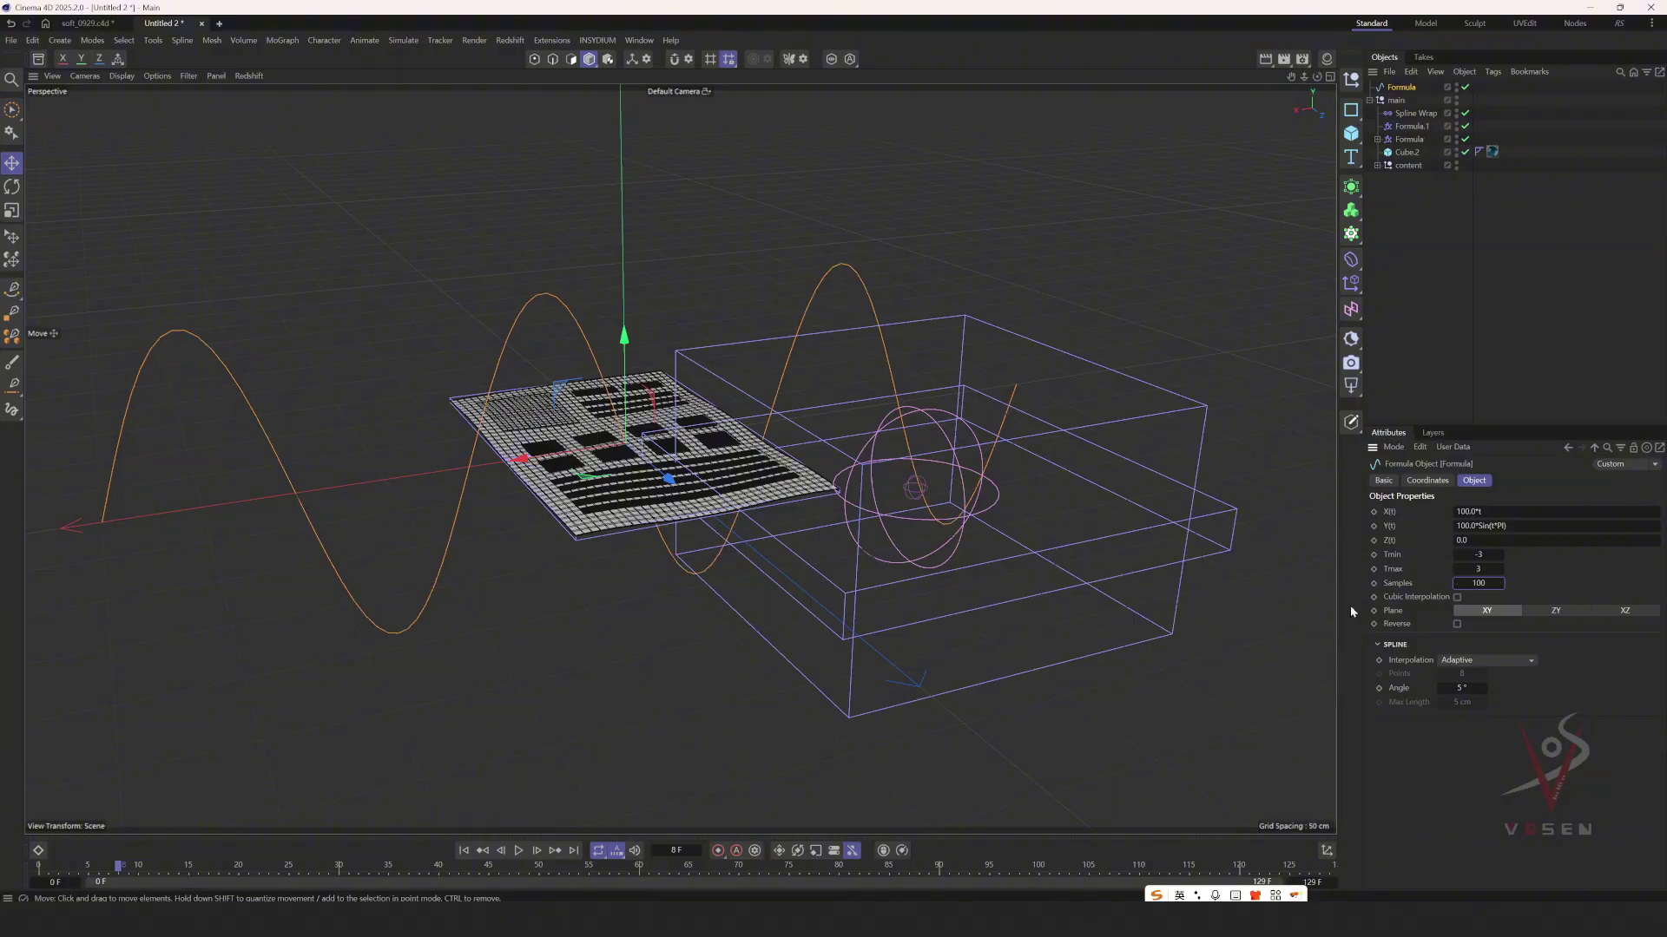
pyautogui.write('3')
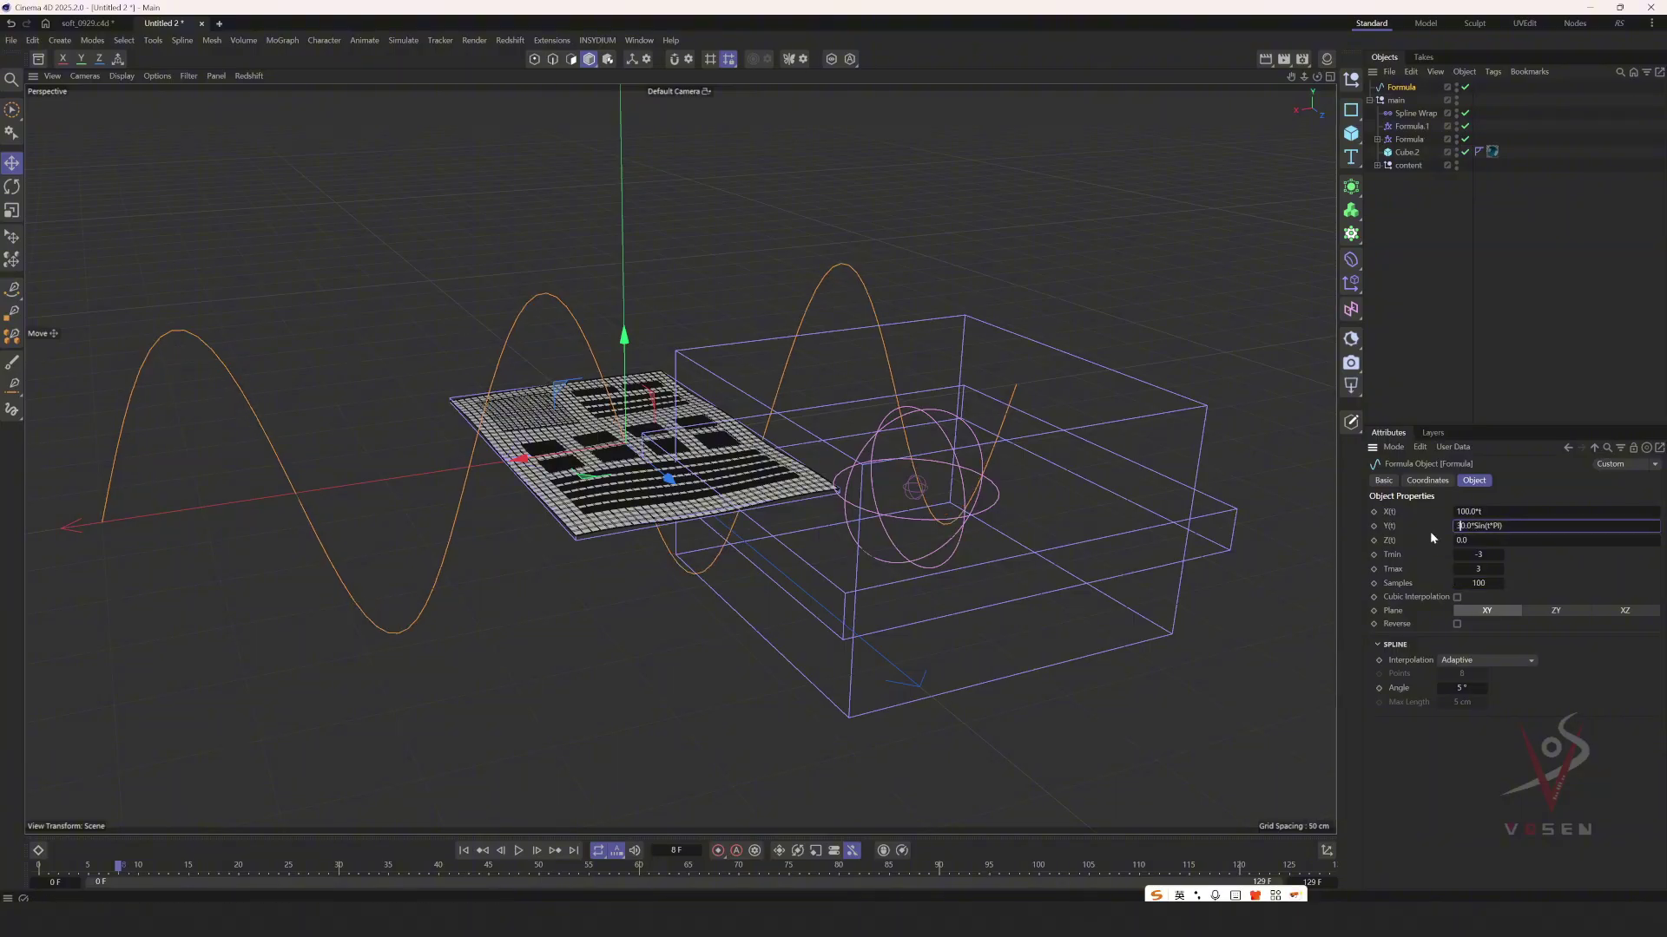
pyautogui.press('Return')
pyautogui.moveTo(834, 451)
pyautogui.keyDown('alt'); pyautogui.mouseDown()
pyautogui.moveTo(633, 496)
pyautogui.moveTo(557, 447)
pyautogui.moveTo(591, 451)
pyautogui.moveTo(592, 473)
pyautogui.mouseUp(); pyautogui.keyUp('alt')
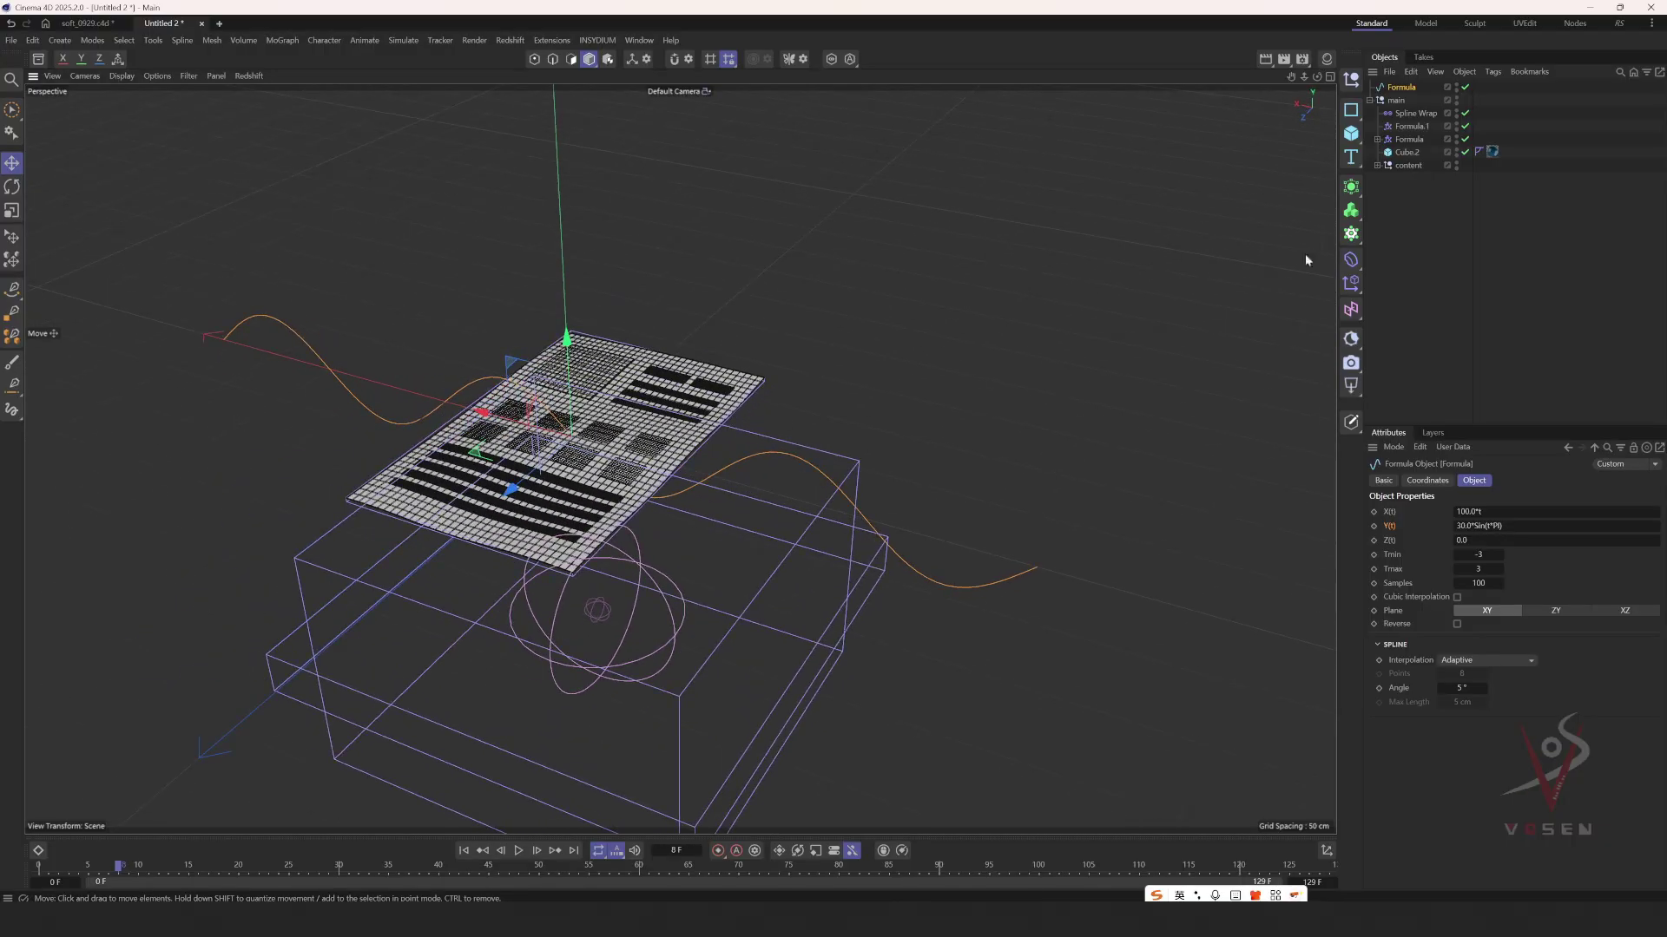
# - Assign the Formula spline to the Spline Wrap and set its mode to Keep Length
pyautogui.click(1408, 113)
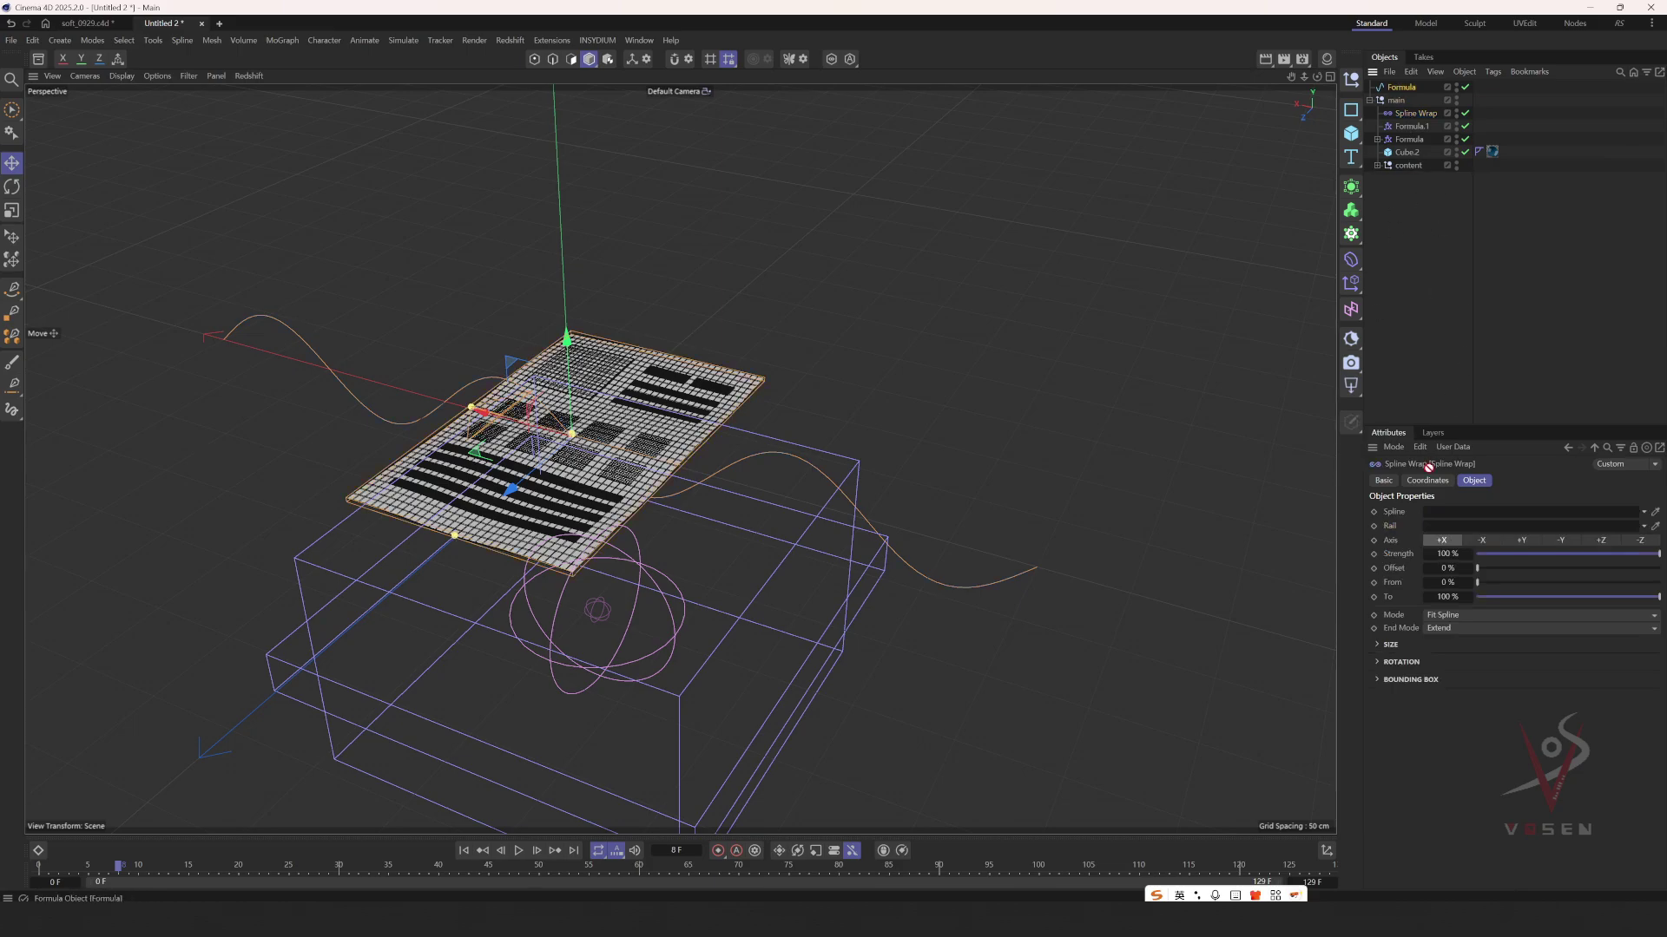
pyautogui.moveTo(1441, 518); pyautogui.dragTo(1437, 512)
pyautogui.keyDown('alt'); pyautogui.moveTo(868, 486); pyautogui.dragTo(711, 469); pyautogui.keyUp('alt')
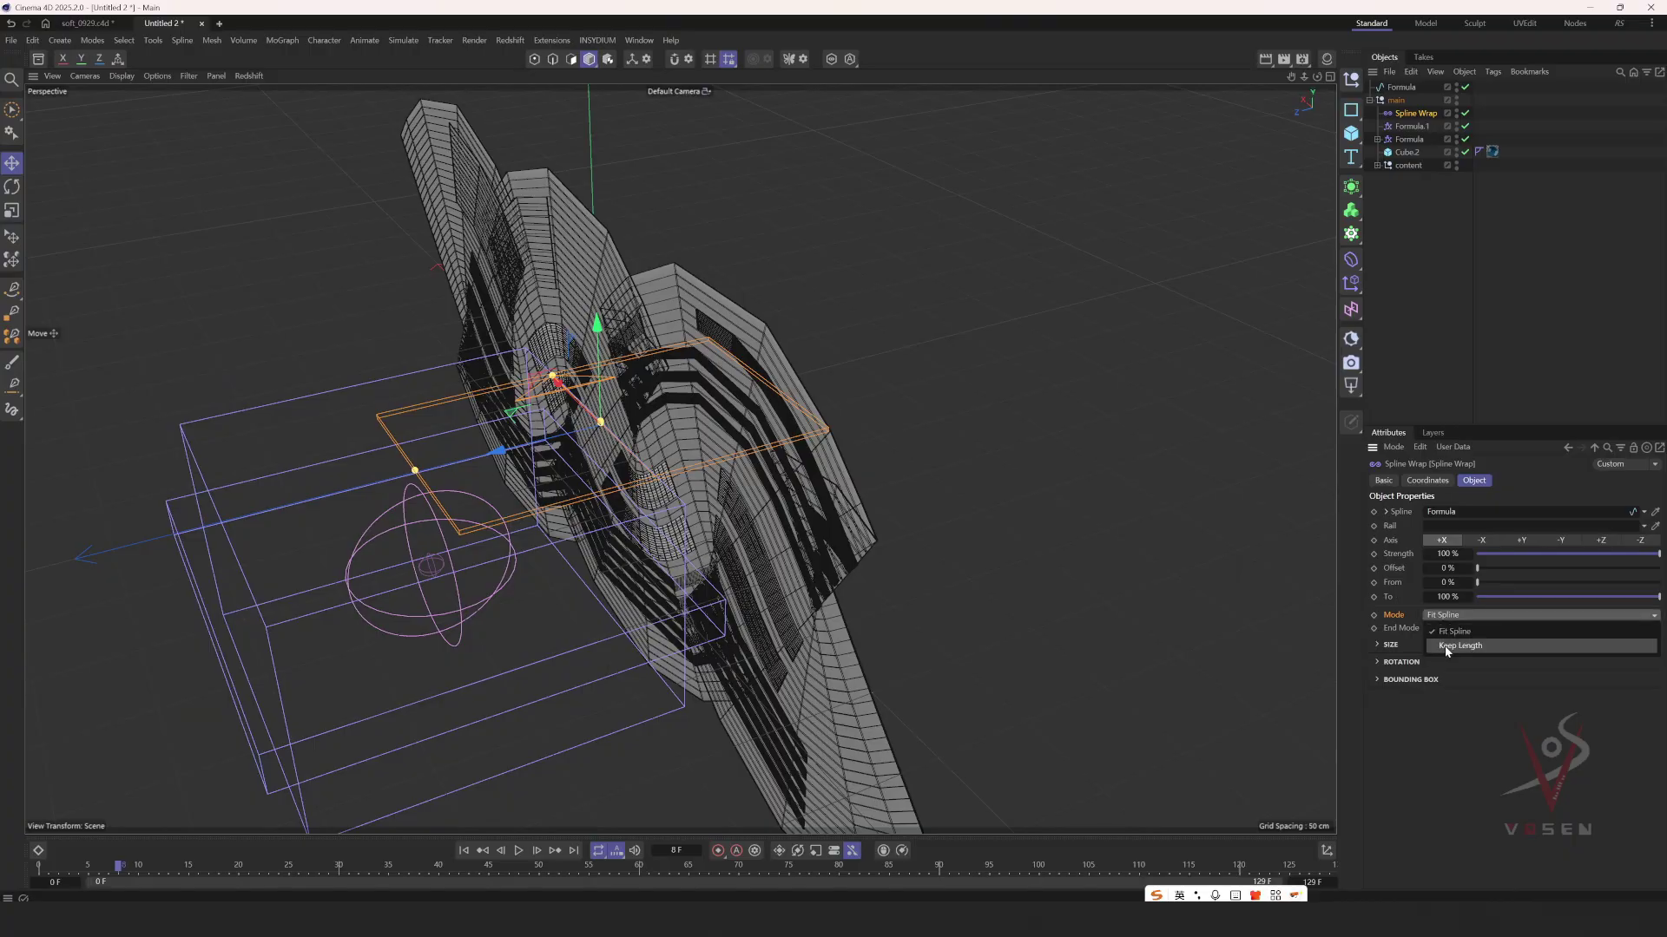
pyautogui.click(1460, 646)
pyautogui.keyDown('alt'); pyautogui.moveTo(730, 562); pyautogui.dragTo(452, 486); pyautogui.keyUp('alt')
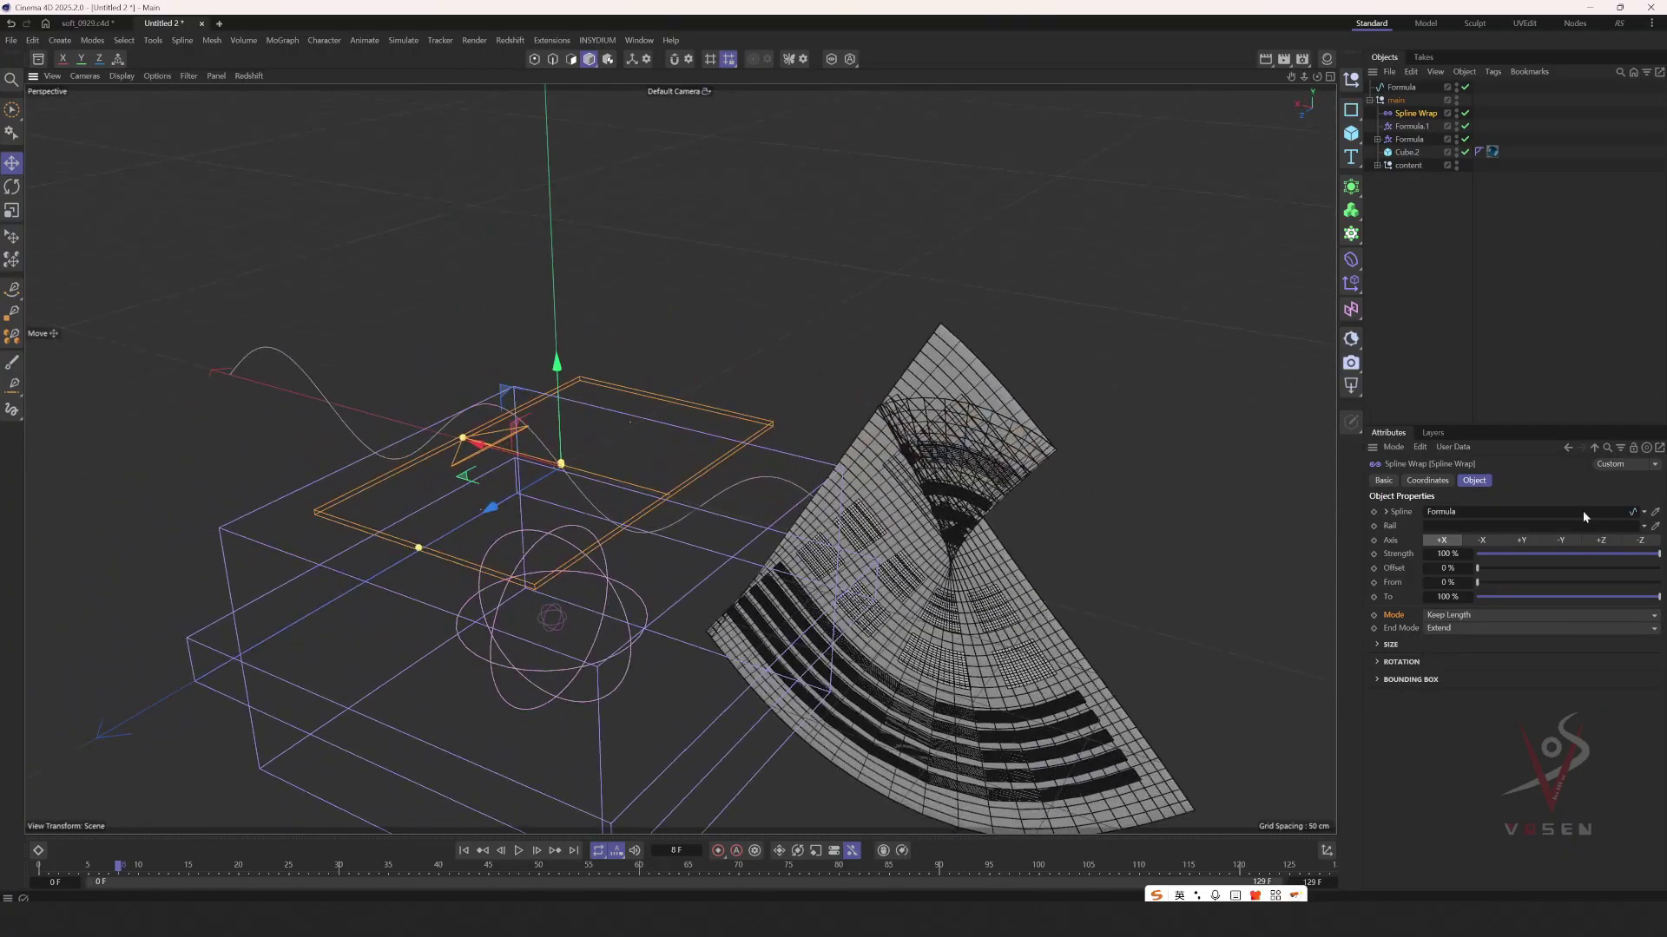
# - Try the +Y and +Z axes for the Spline Wrap and settle on -Z
pyautogui.click(1529, 541)
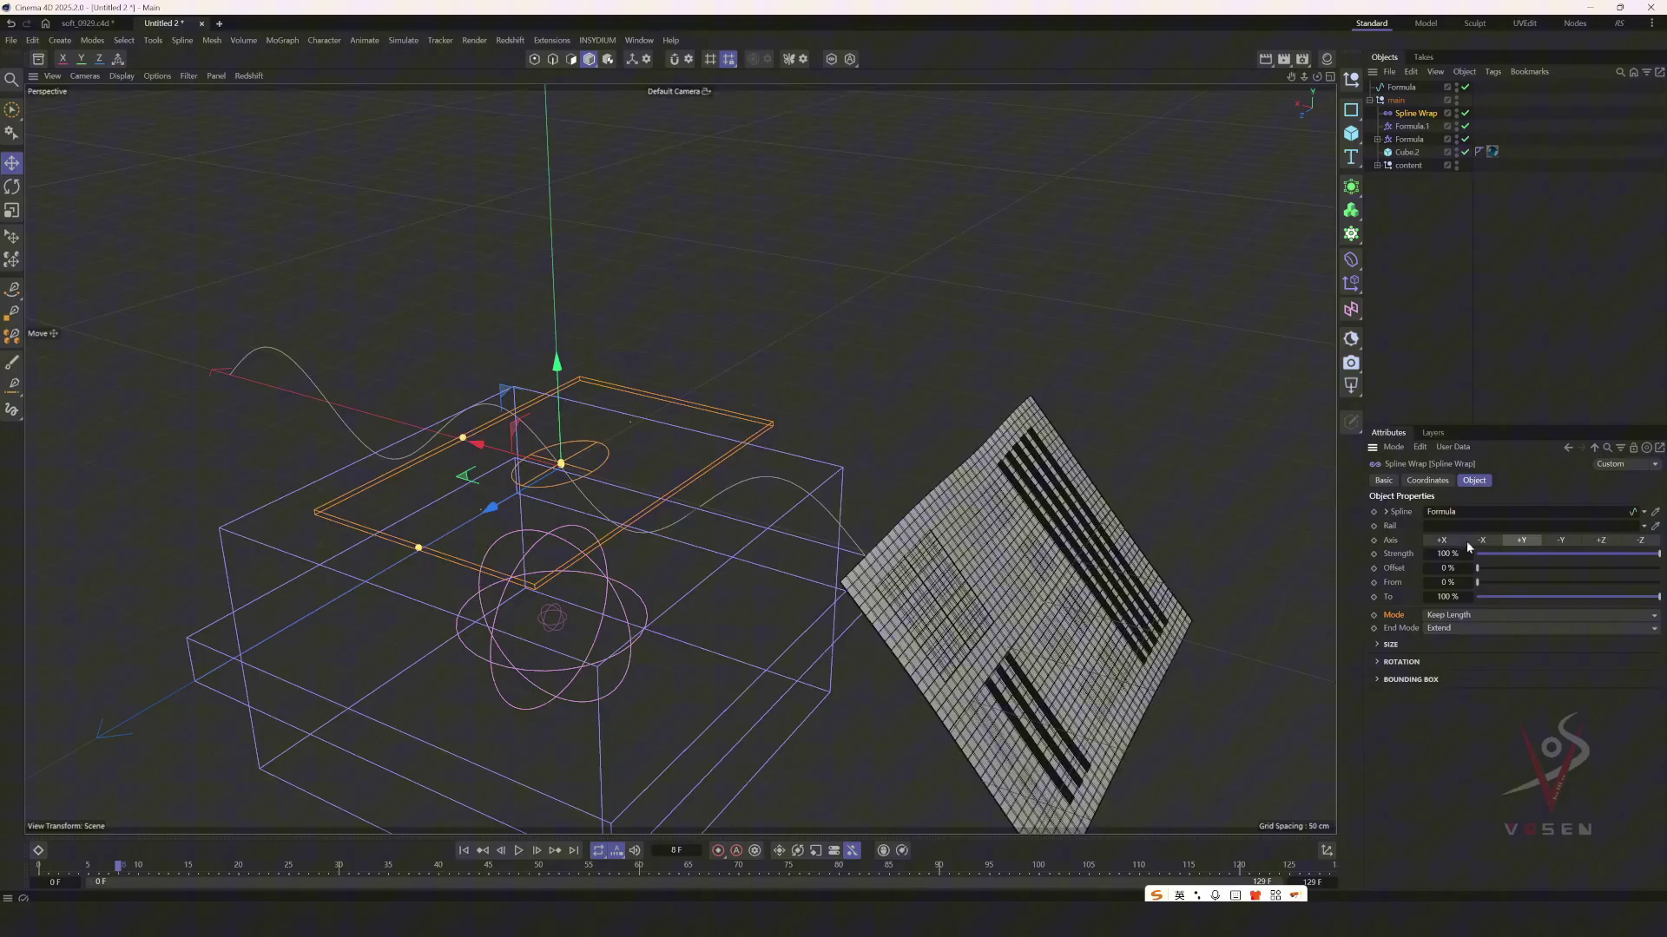
pyautogui.click(1596, 540)
pyautogui.click(1641, 541)
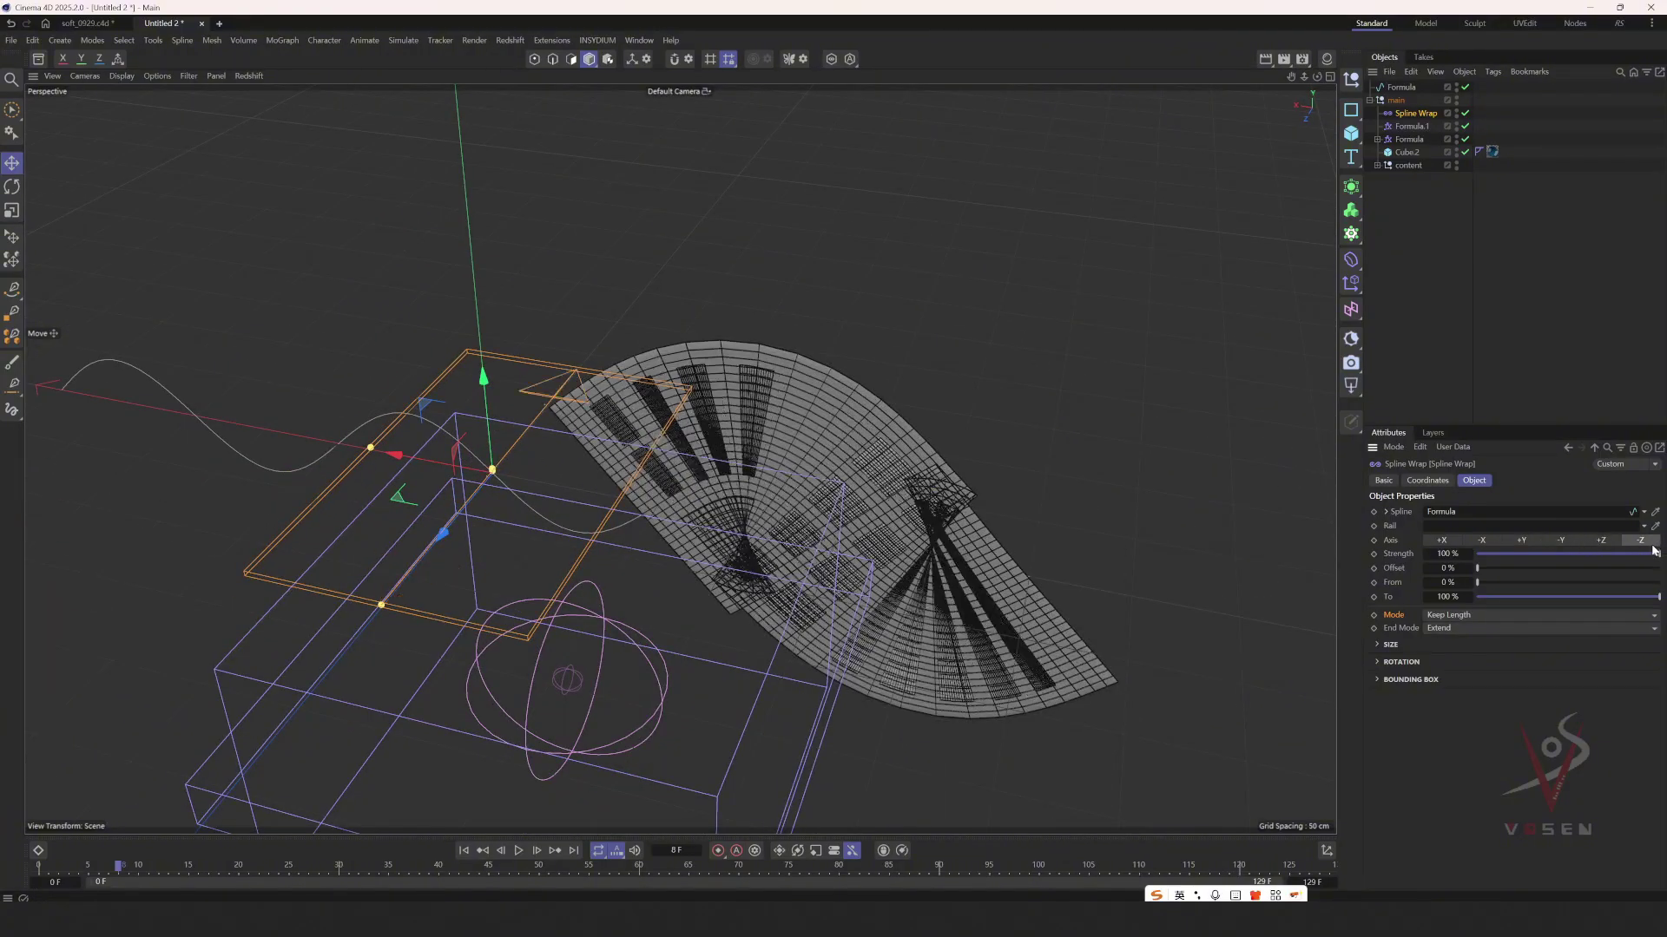
pyautogui.keyDown('alt'); pyautogui.moveTo(944, 565); pyautogui.dragTo(1159, 579); pyautogui.keyUp('alt')
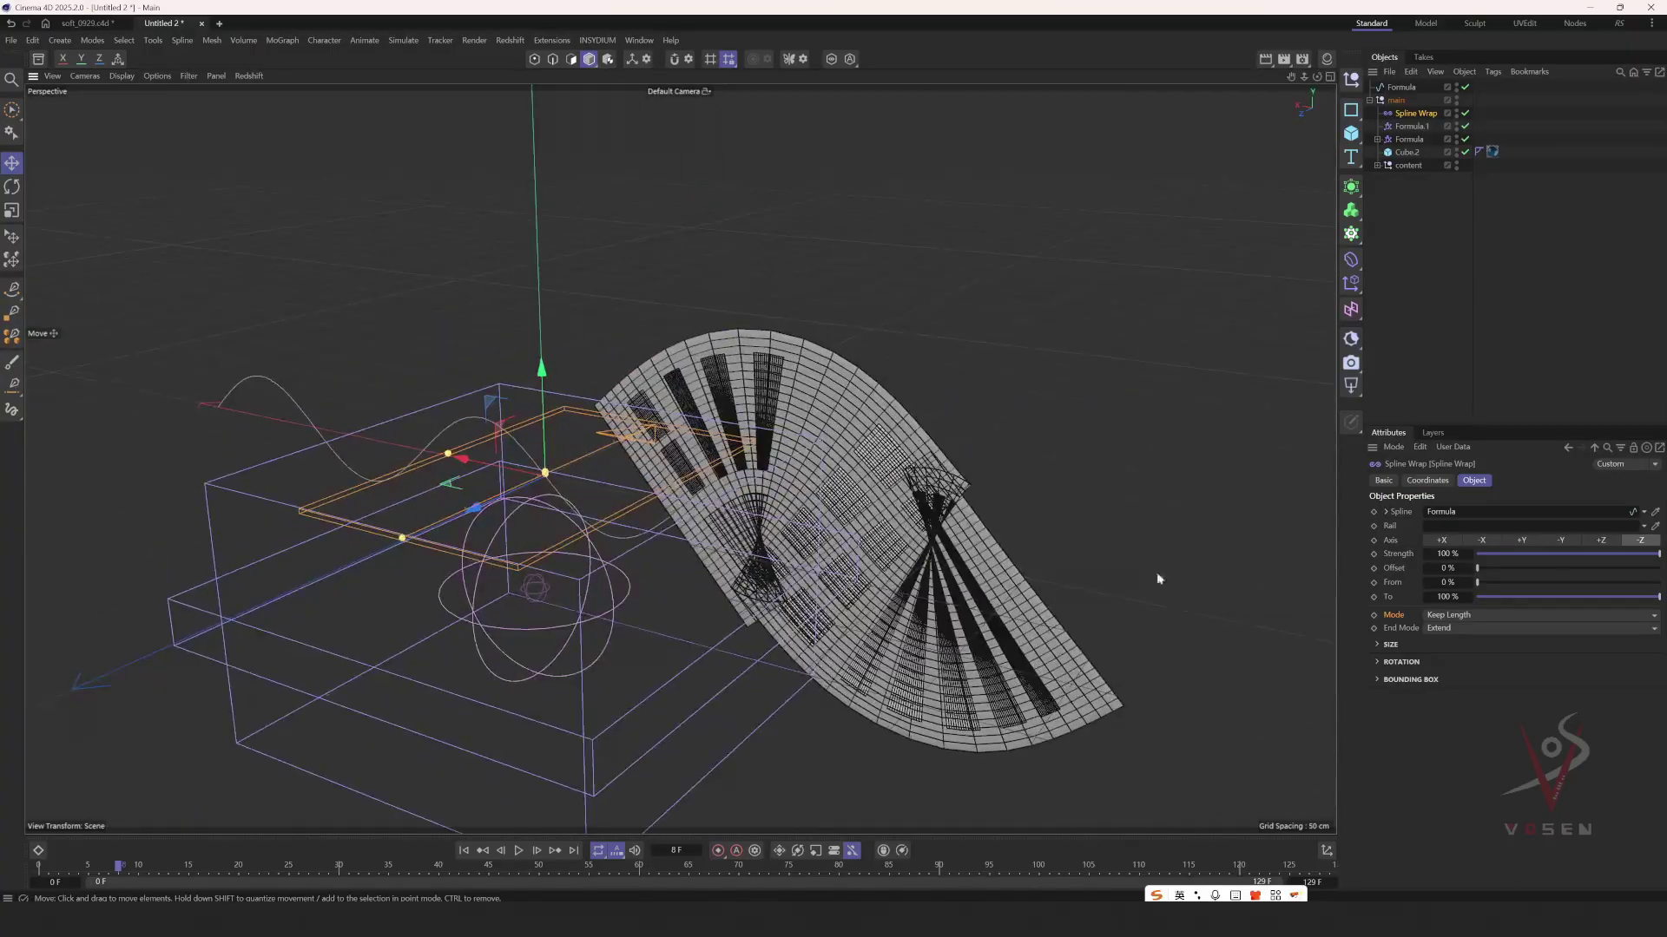
# - Set the Spline Wrap's banking to 90° and its offset to 22% so the sheet lies along the spline
pyautogui.click(1387, 663)
pyautogui.moveTo(1508, 706); pyautogui.dragTo(1597, 706)
pyautogui.write('90')
pyautogui.press('Return')
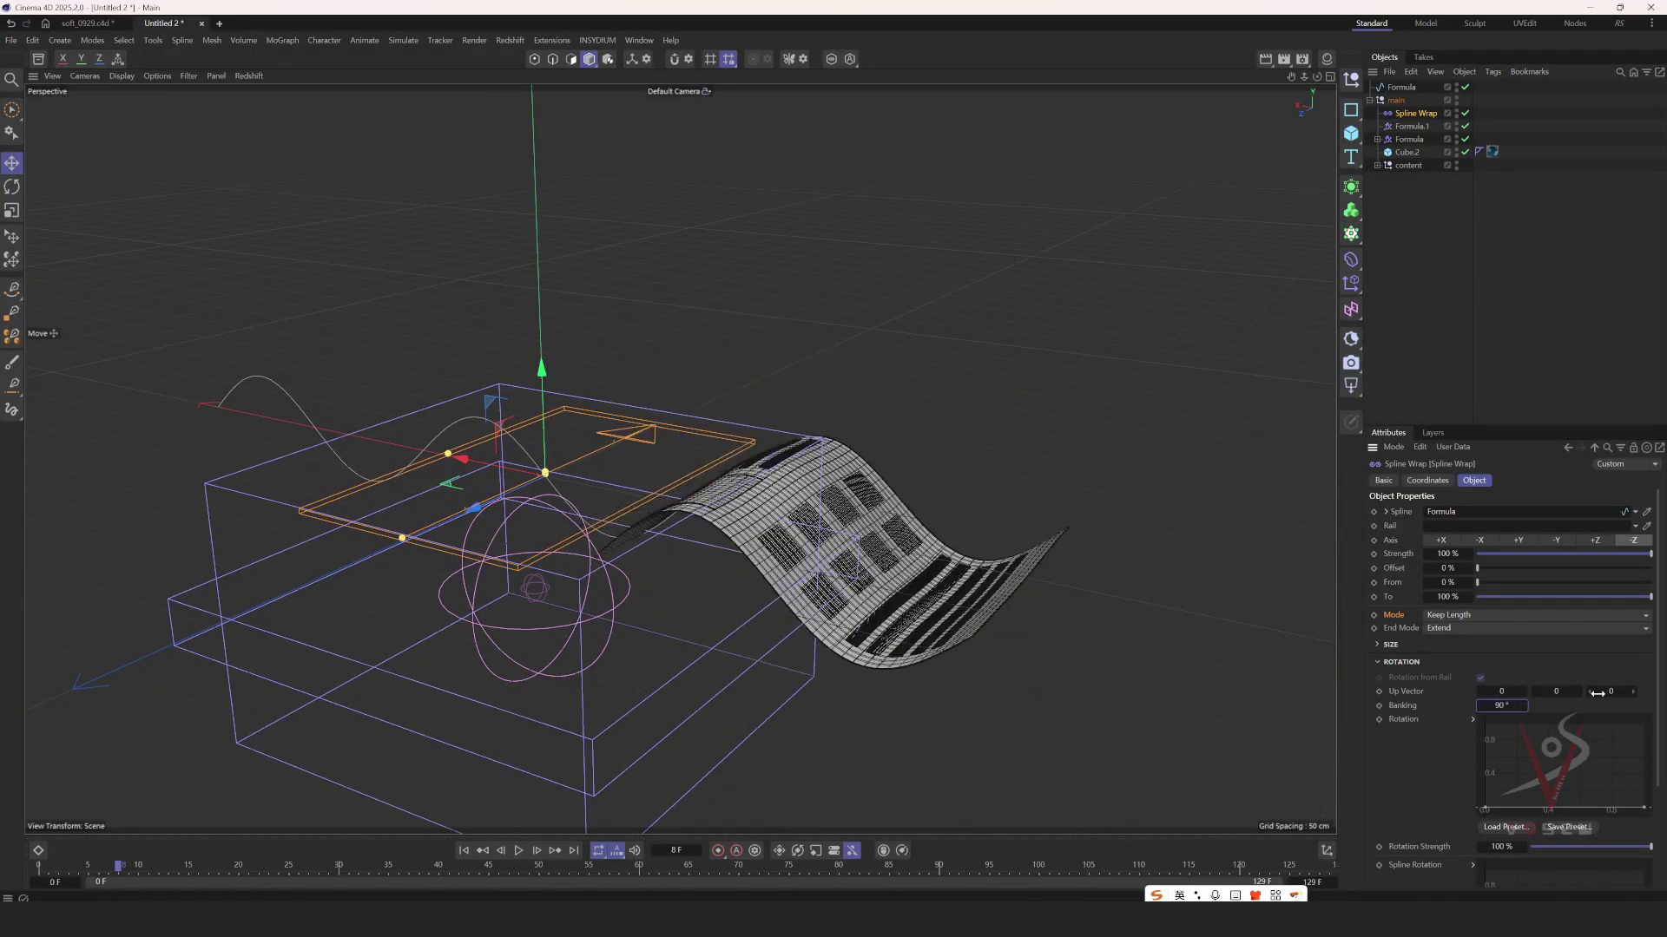
pyautogui.keyDown('alt'); pyautogui.moveTo(679, 458); pyautogui.dragTo(741, 522); pyautogui.keyUp('alt')
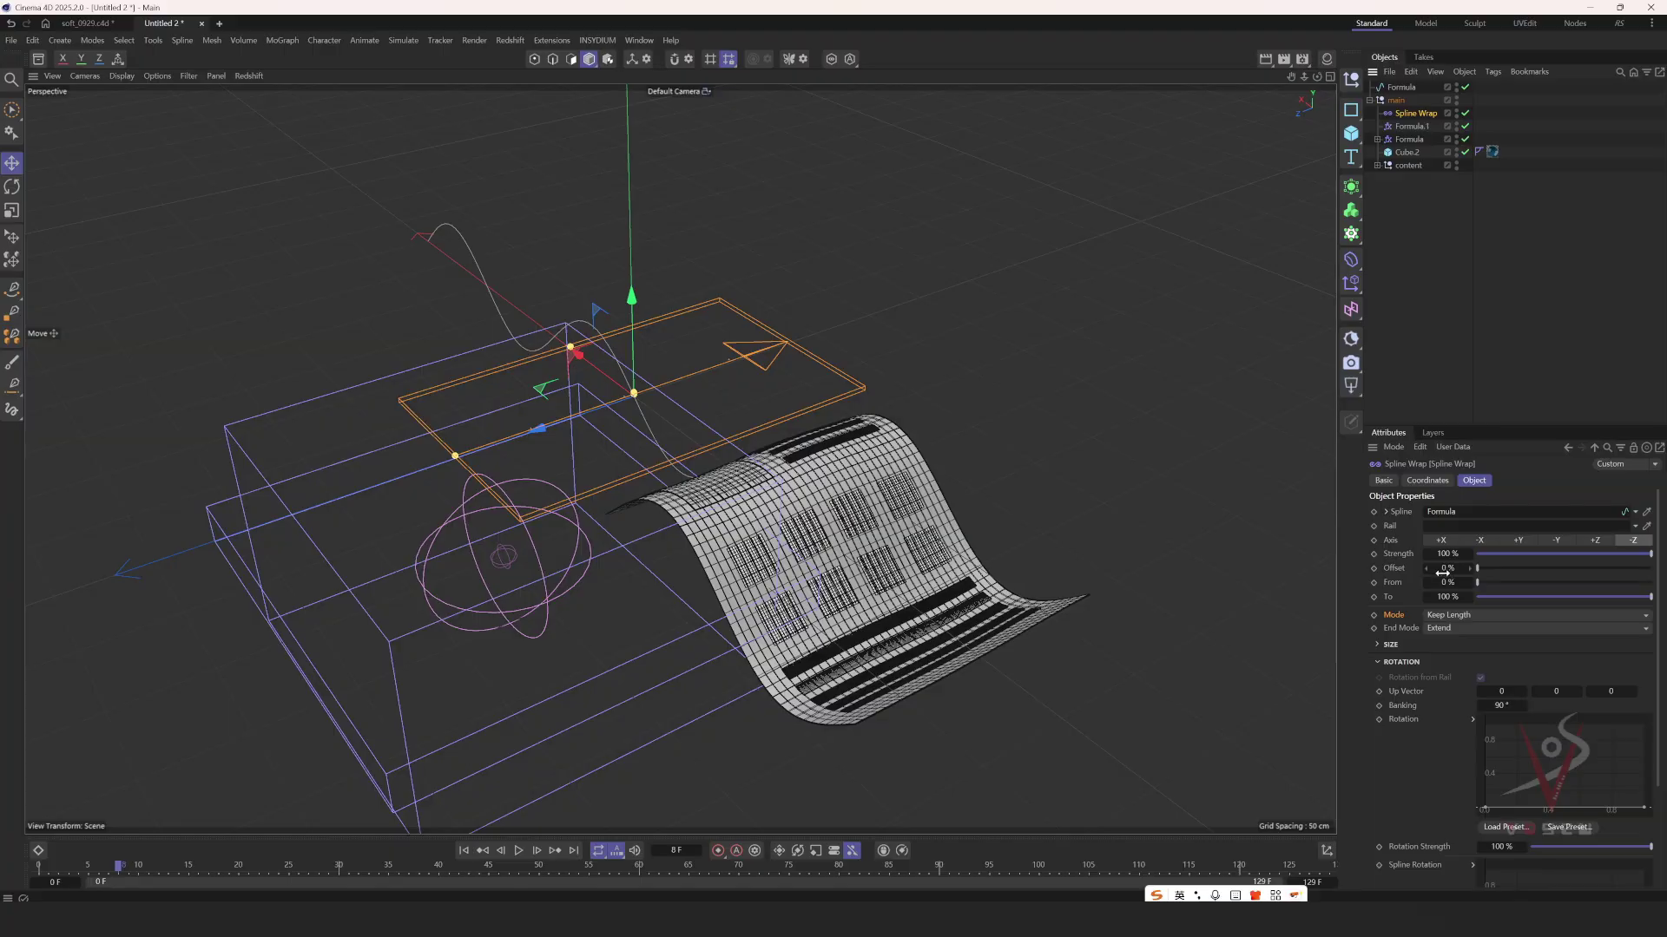
pyautogui.moveTo(1441, 572); pyautogui.dragTo(1460, 572)
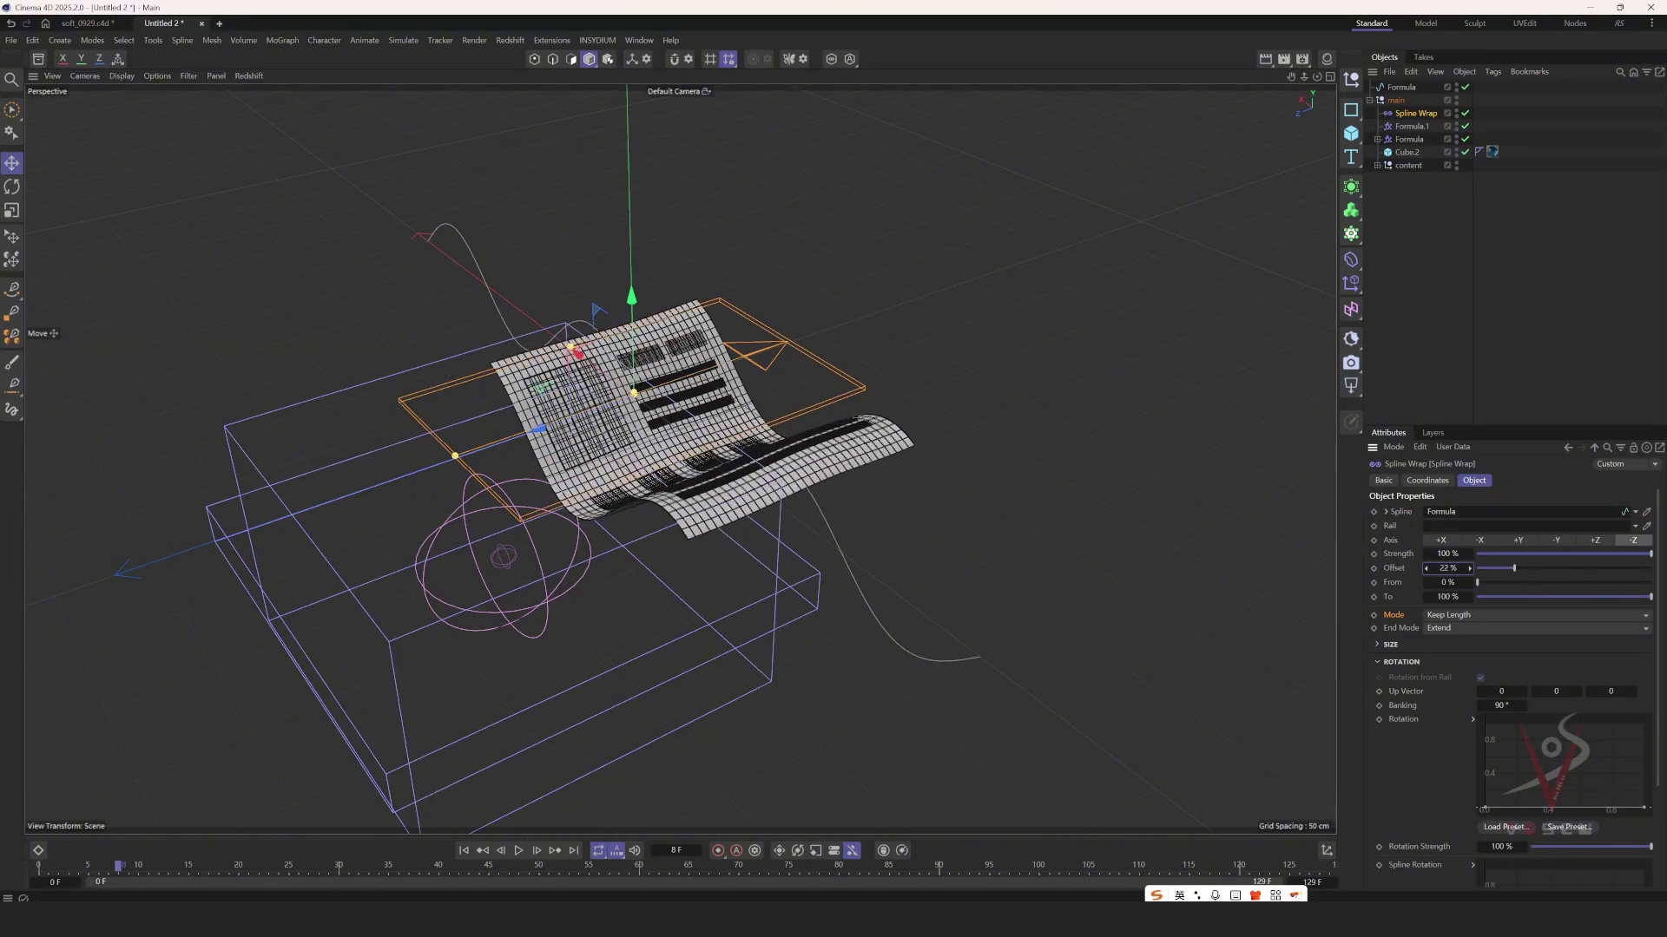
pyautogui.keyDown('alt'); pyautogui.moveTo(889, 508); pyautogui.dragTo(660, 430); pyautogui.keyUp('alt')
# - Try 10.0*Sin(t*PI) for the Formula spline's Y(t), and settle on 15.0*Sin(t*PI)
pyautogui.click(1398, 90)
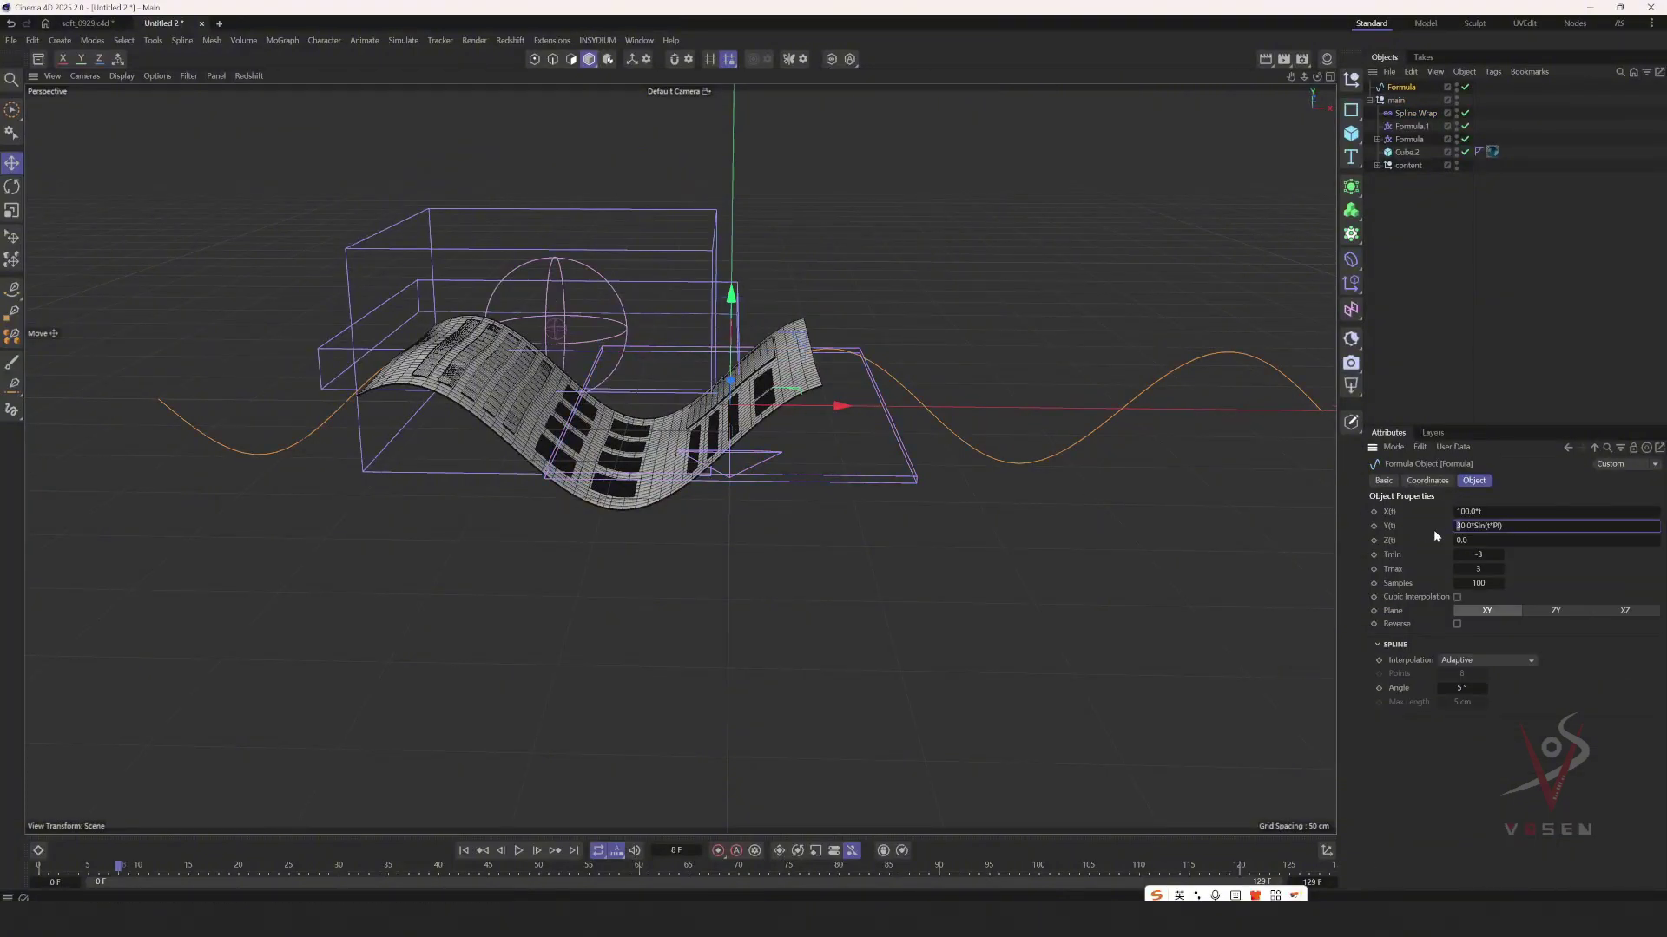
pyautogui.press('Delete')
pyautogui.write('1')
pyautogui.press('Return')
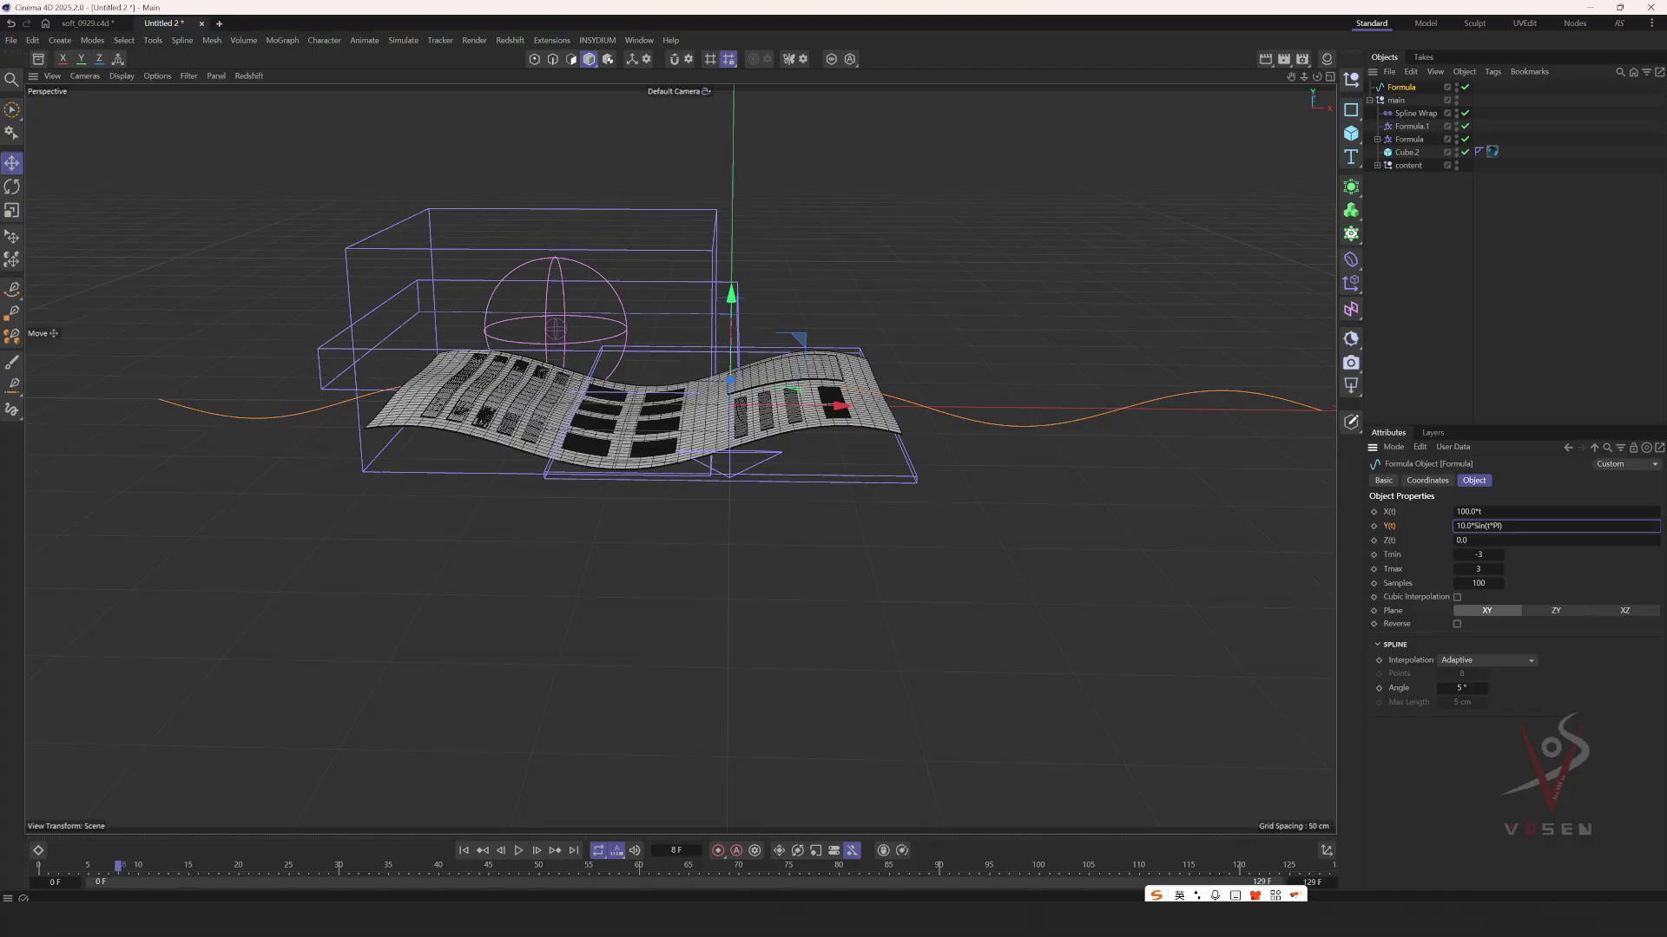
pyautogui.write('5')
pyautogui.press('Return')
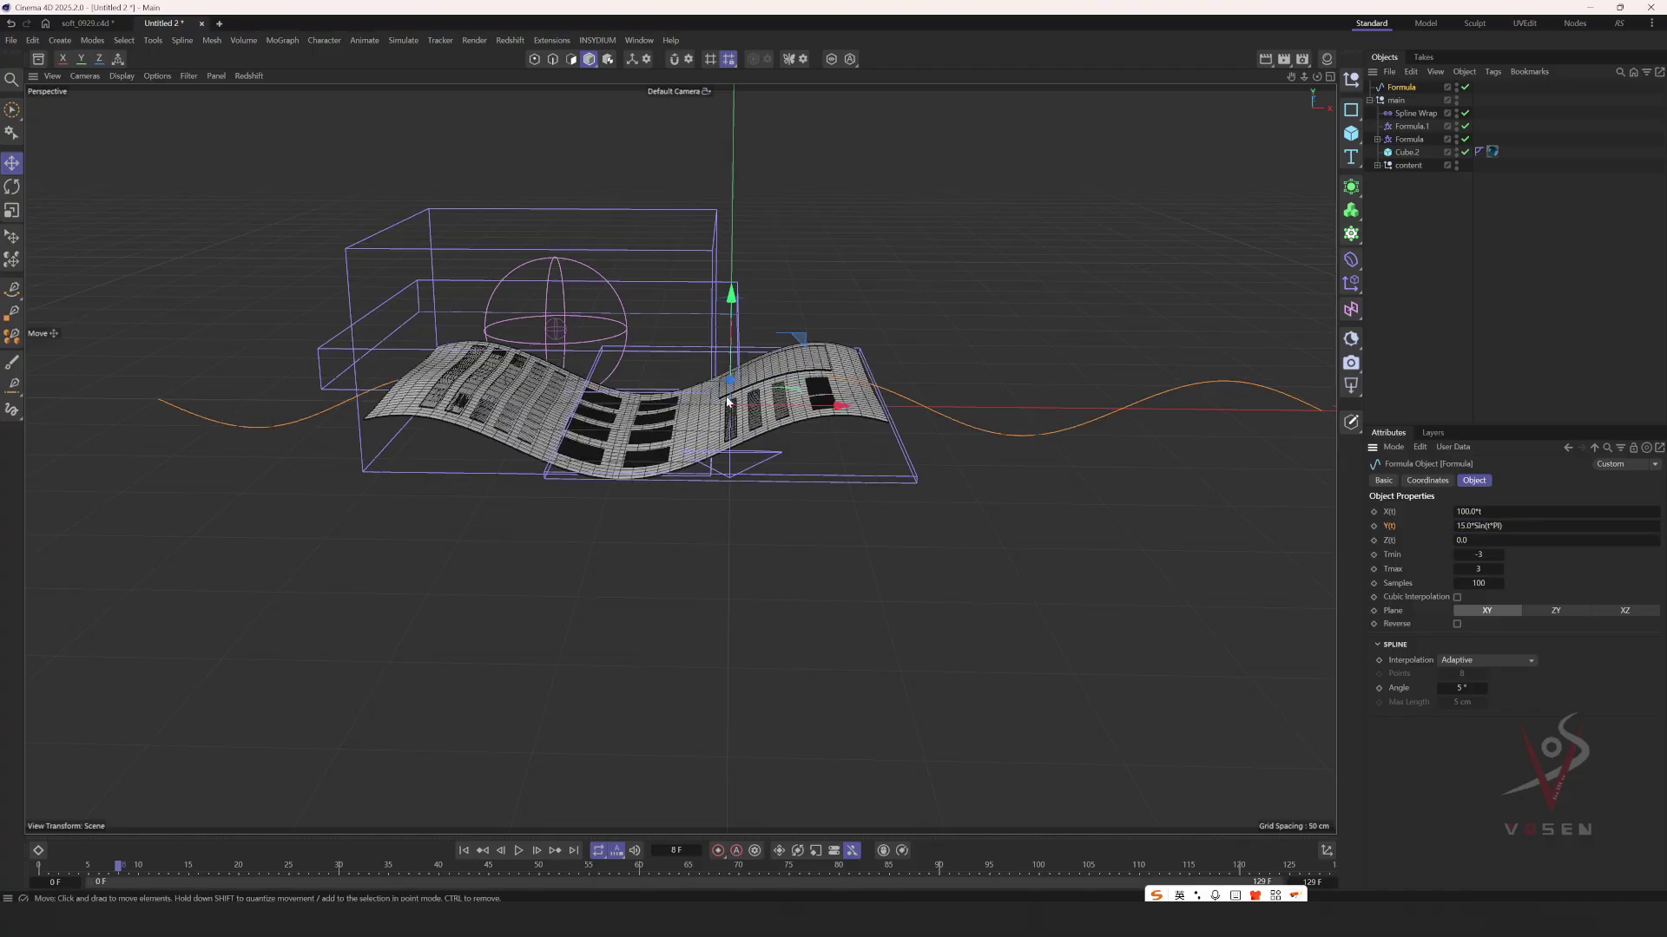
pyautogui.keyDown('alt'); pyautogui.moveTo(607, 395); pyautogui.dragTo(678, 593); pyautogui.keyUp('alt')
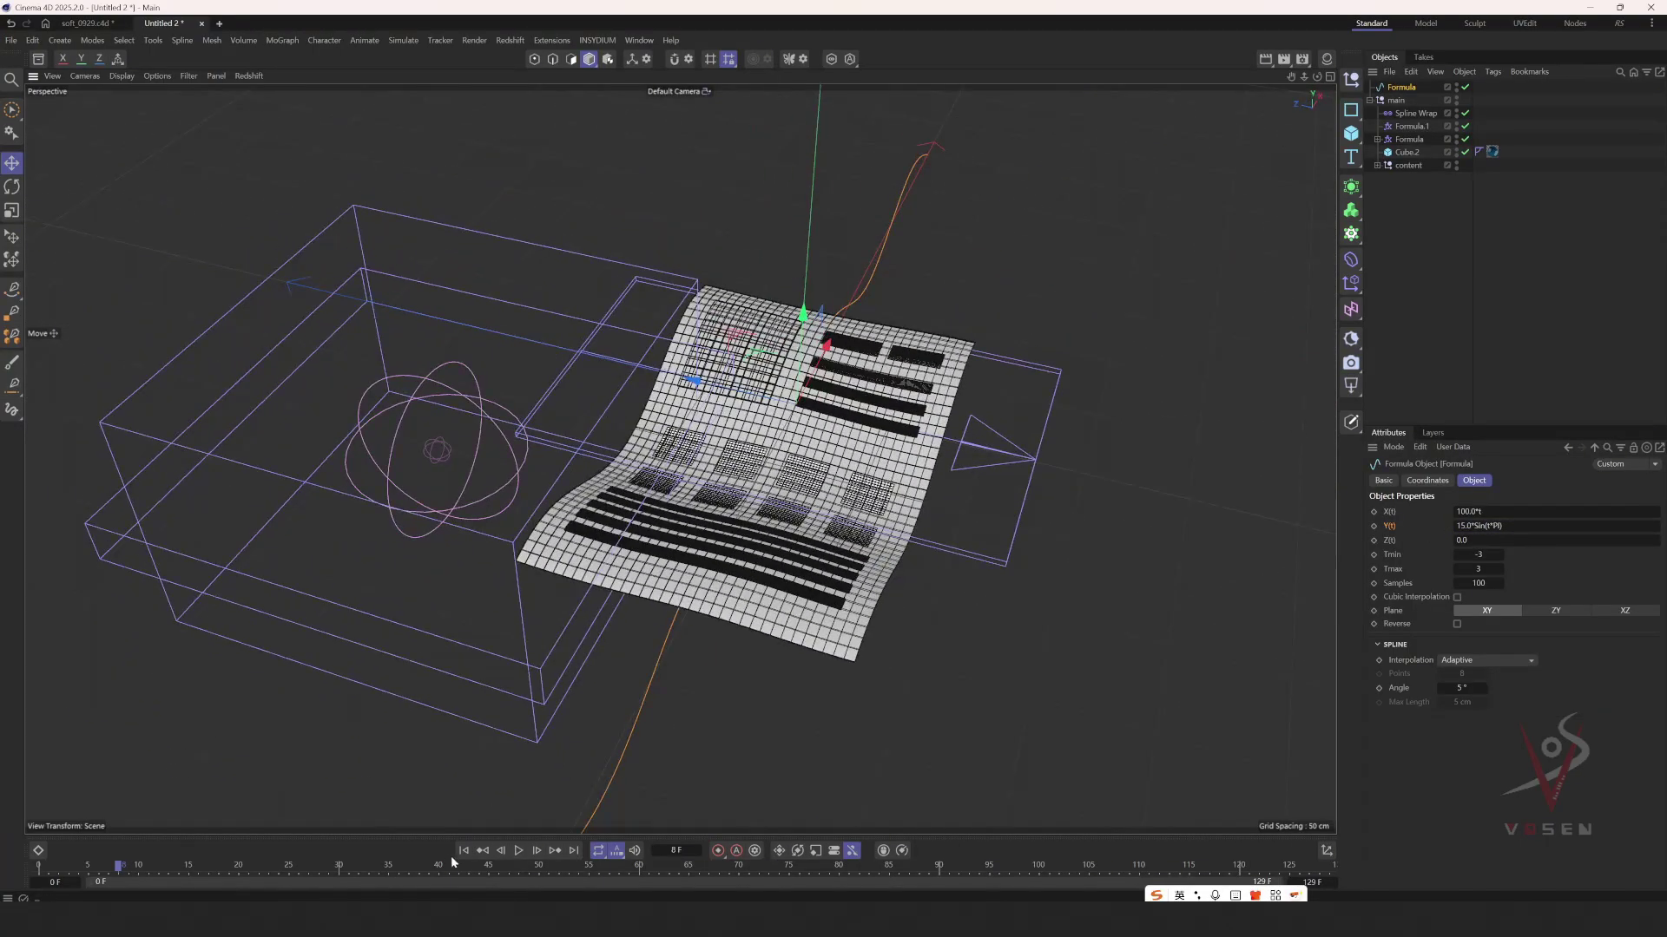
# - Play the animation from the start and examine the ripple on the wrapped sheet from several angles
pyautogui.click(518, 851)
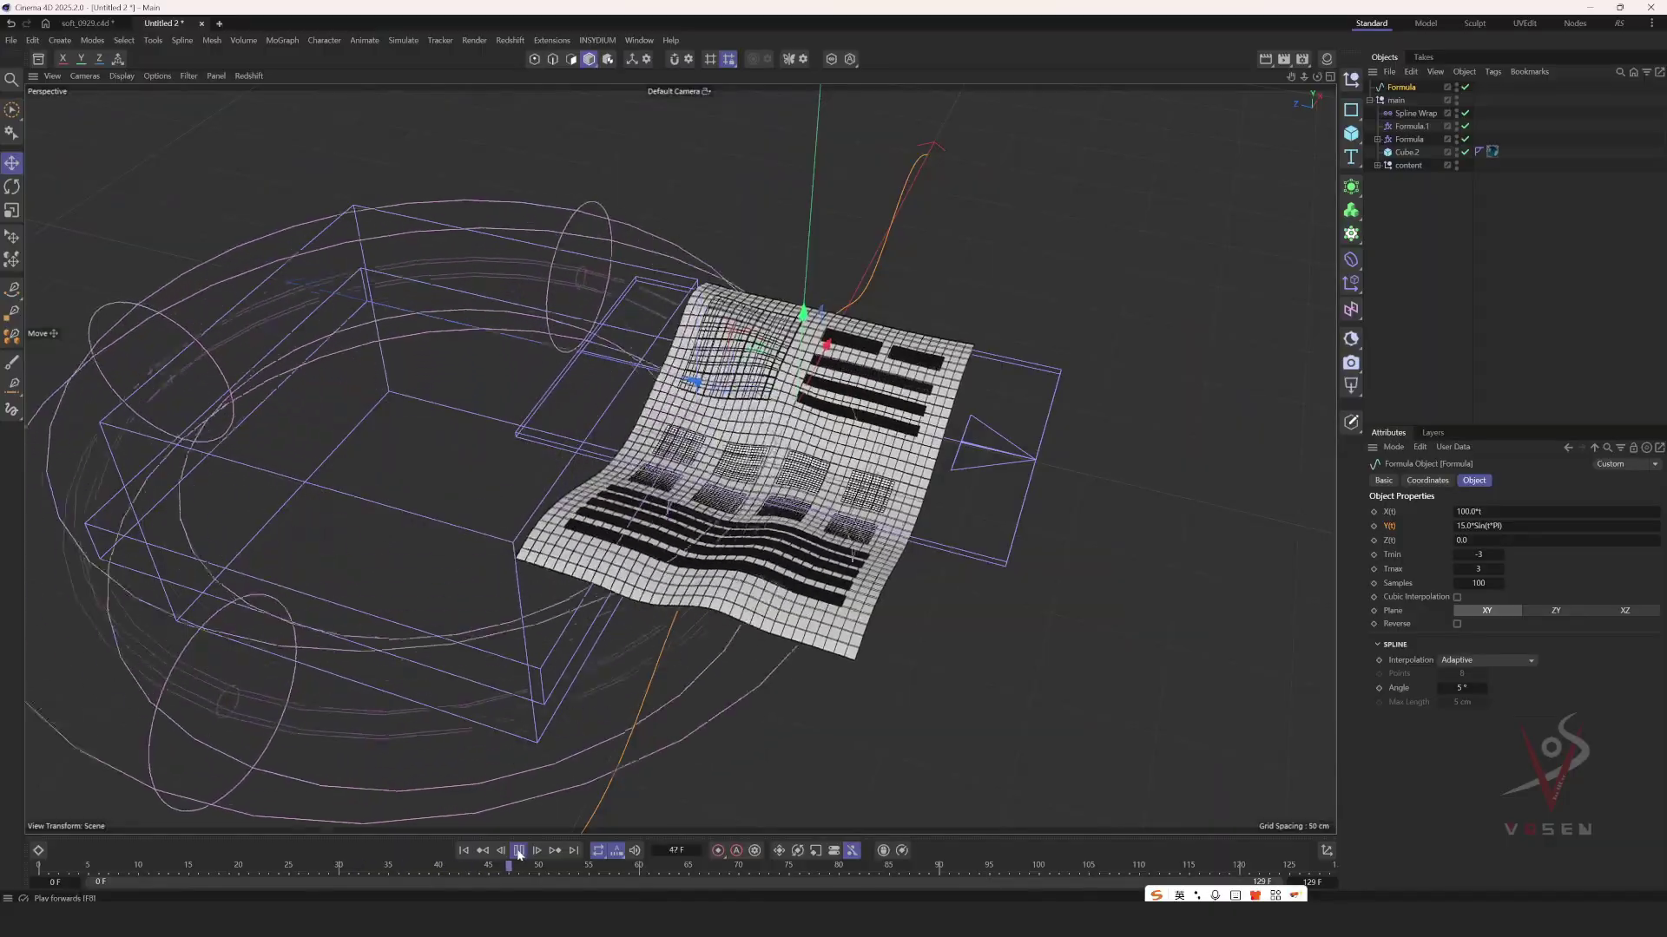
pyautogui.click(465, 851)
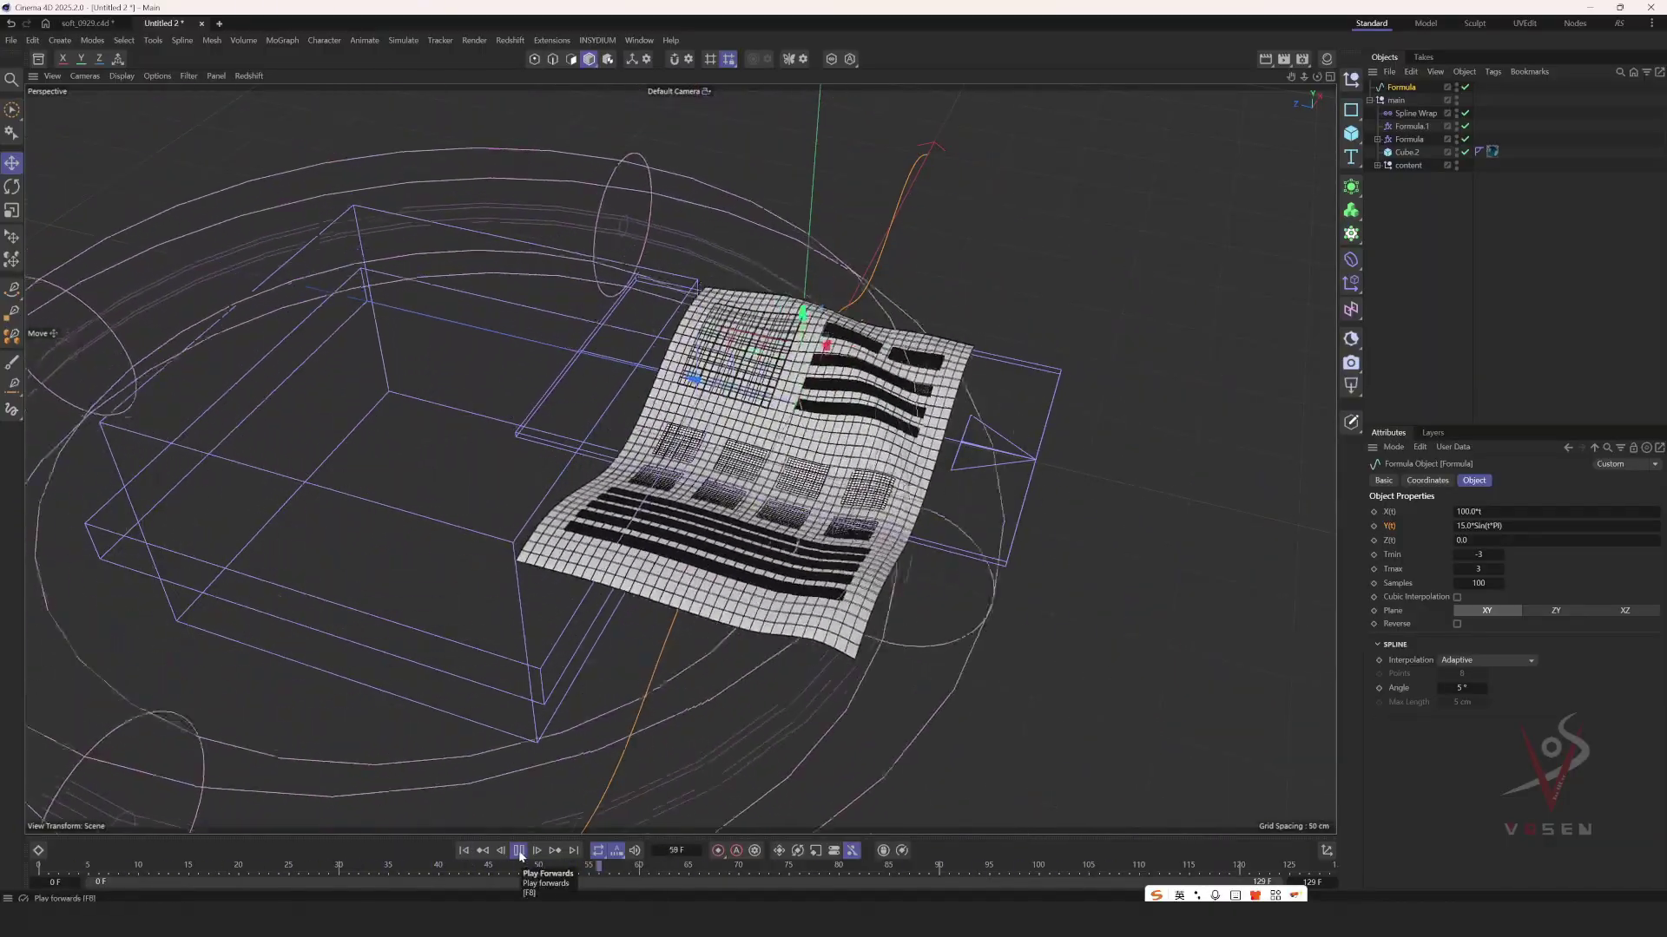
pyautogui.click(519, 851)
pyautogui.click(463, 854)
pyautogui.keyDown('alt'); pyautogui.moveTo(837, 512); pyautogui.dragTo(969, 351); pyautogui.keyUp('alt')
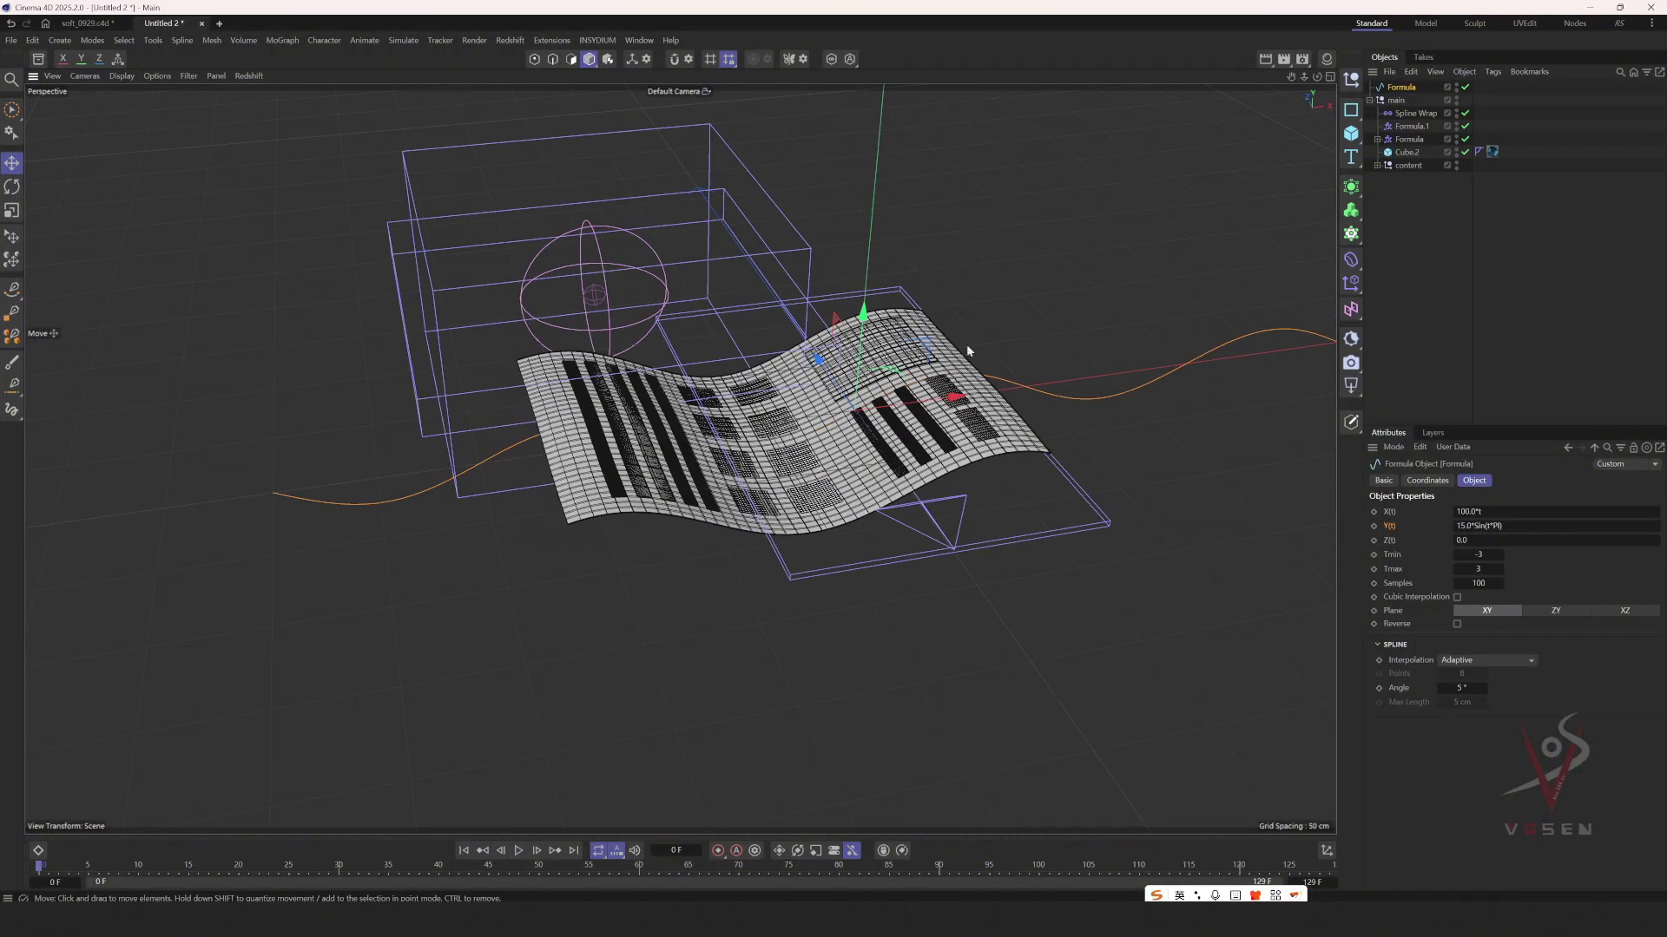
pyautogui.keyDown('alt'); pyautogui.moveTo(1236, 277); pyautogui.dragTo(1094, 295); pyautogui.keyUp('alt')
pyautogui.click(519, 852)
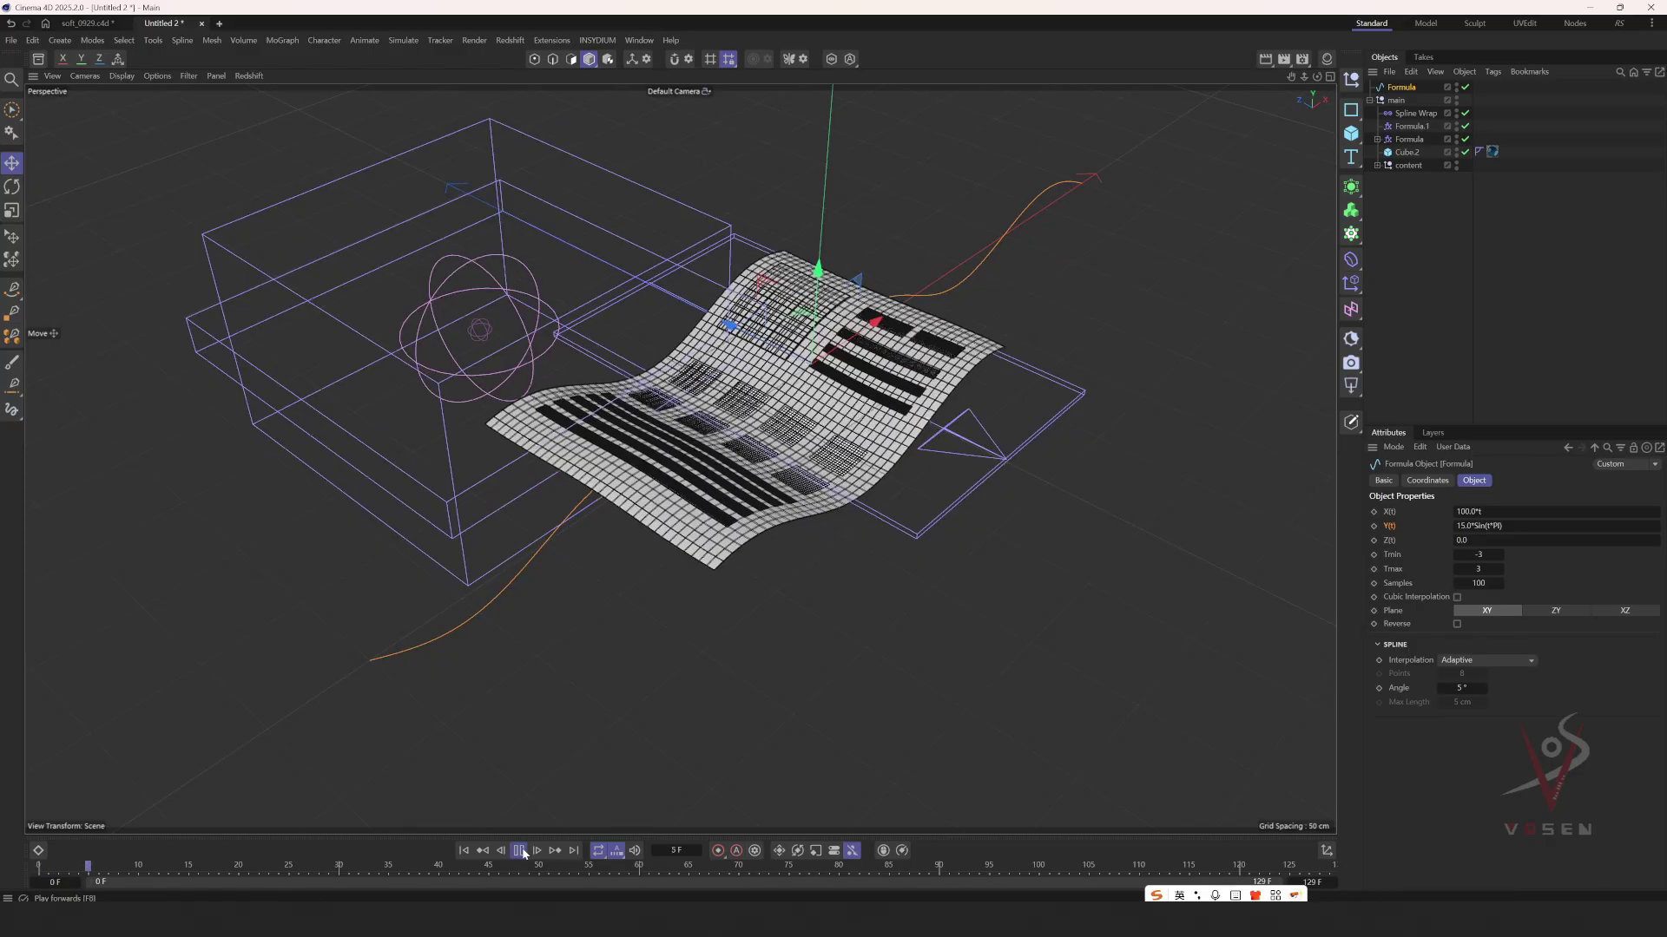
pyautogui.click(523, 854)
pyautogui.keyDown('alt'); pyautogui.moveTo(326, 318); pyautogui.dragTo(414, 301); pyautogui.keyUp('alt')
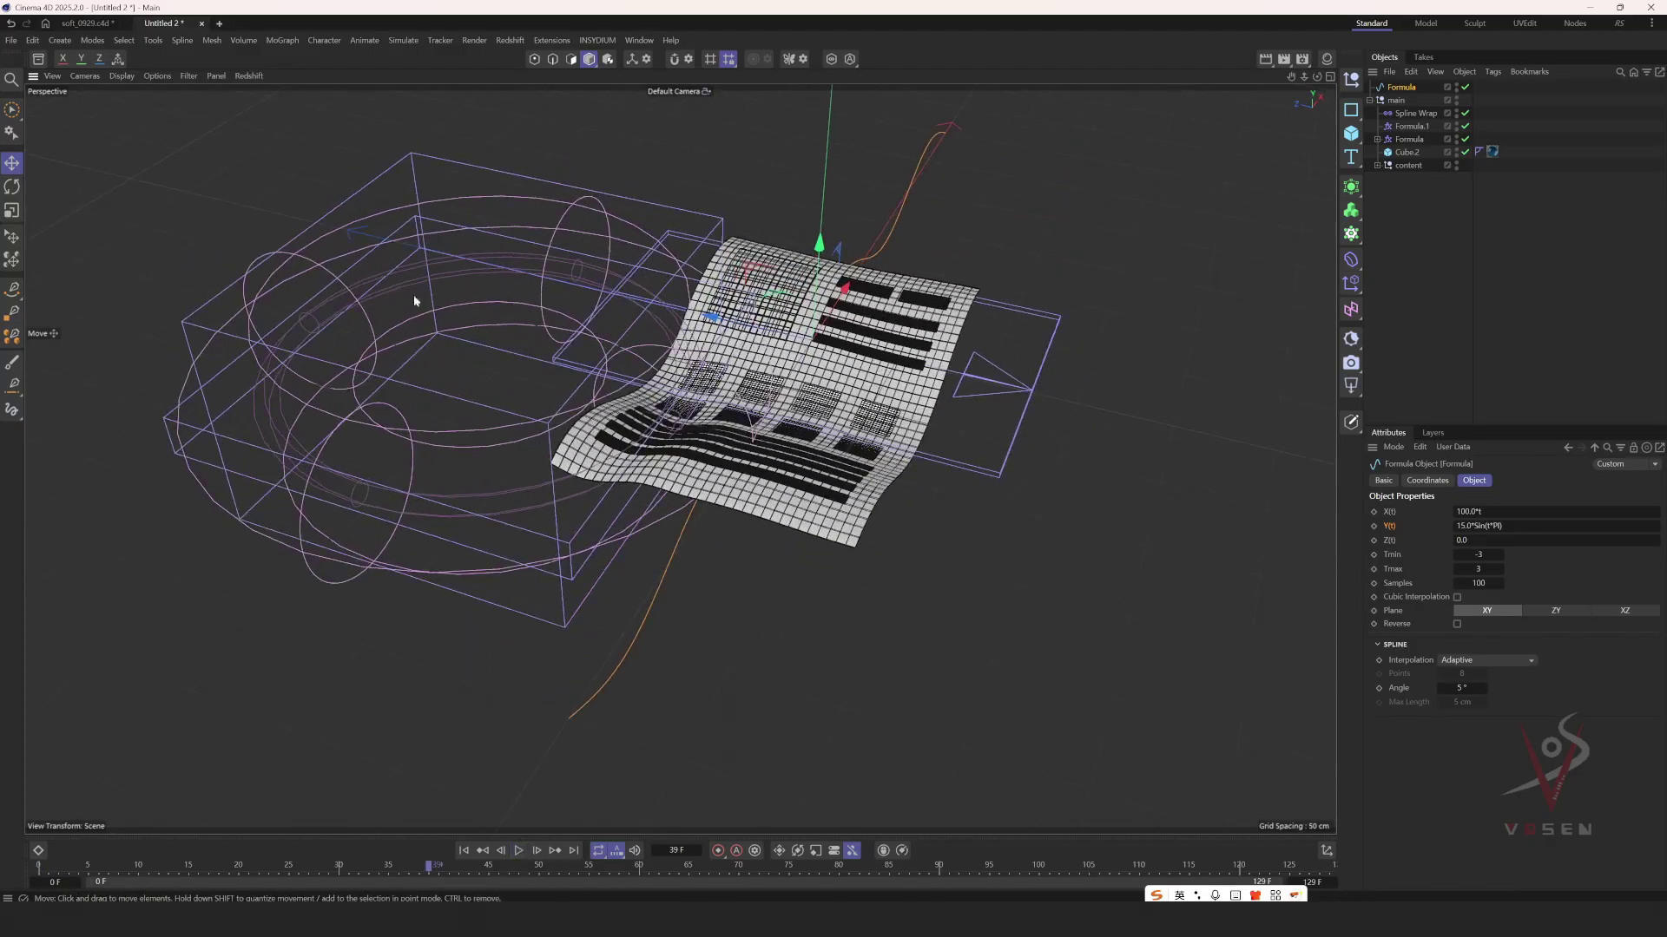
pyautogui.click(1411, 139)
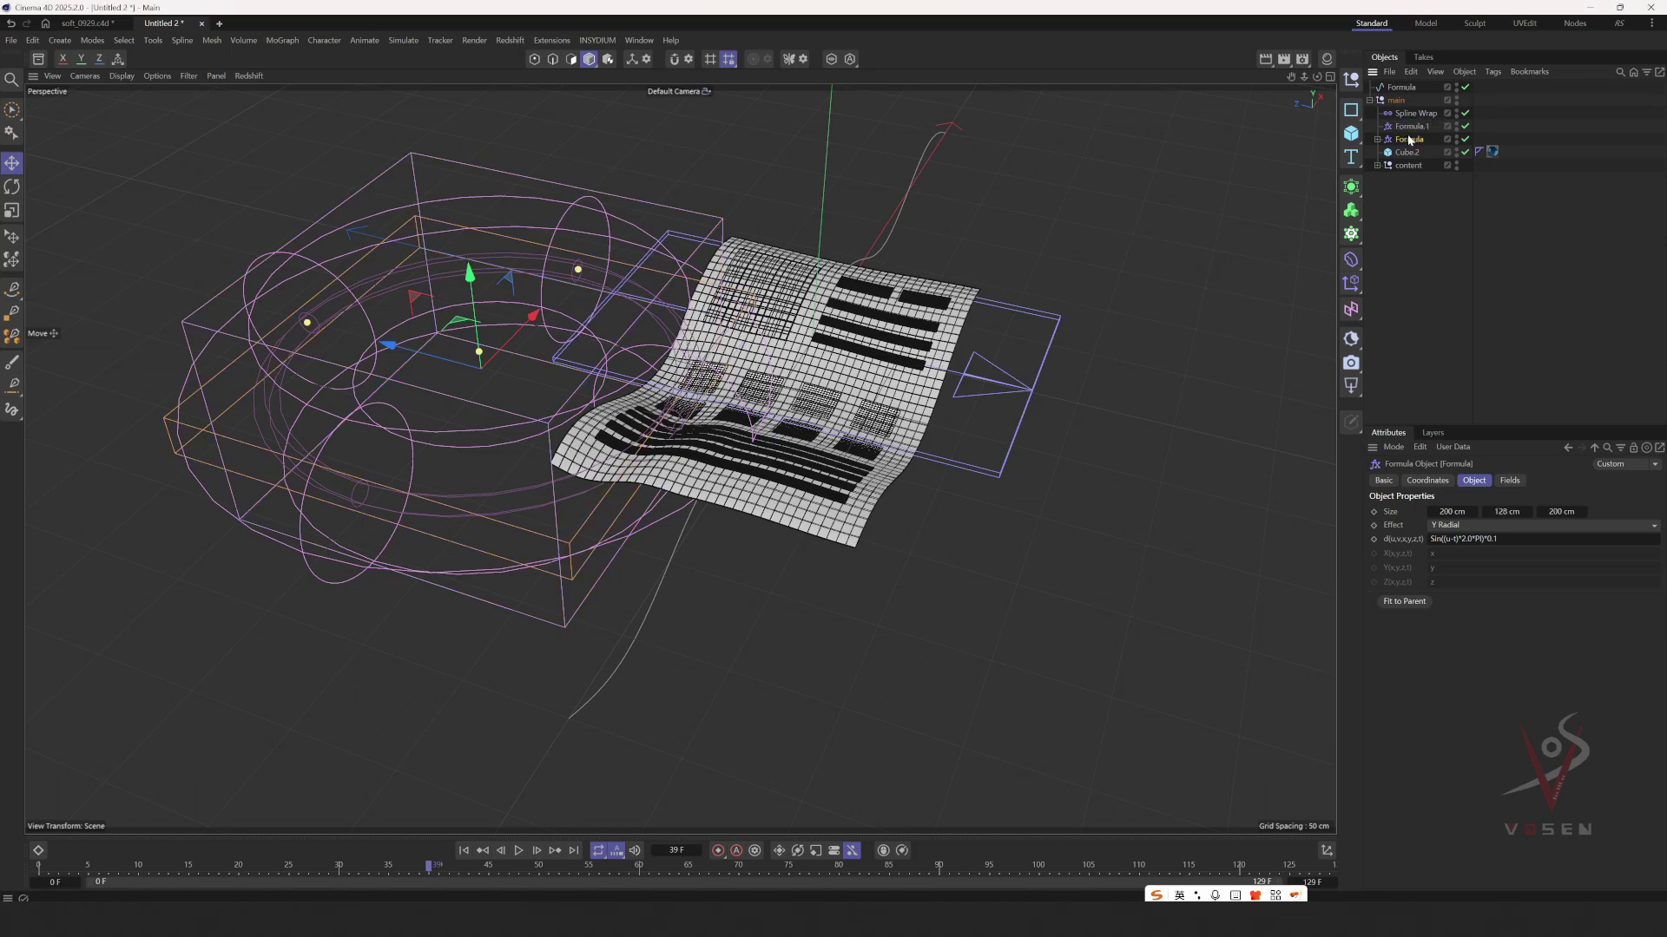
pyautogui.click(1448, 291)
pyautogui.click(464, 850)
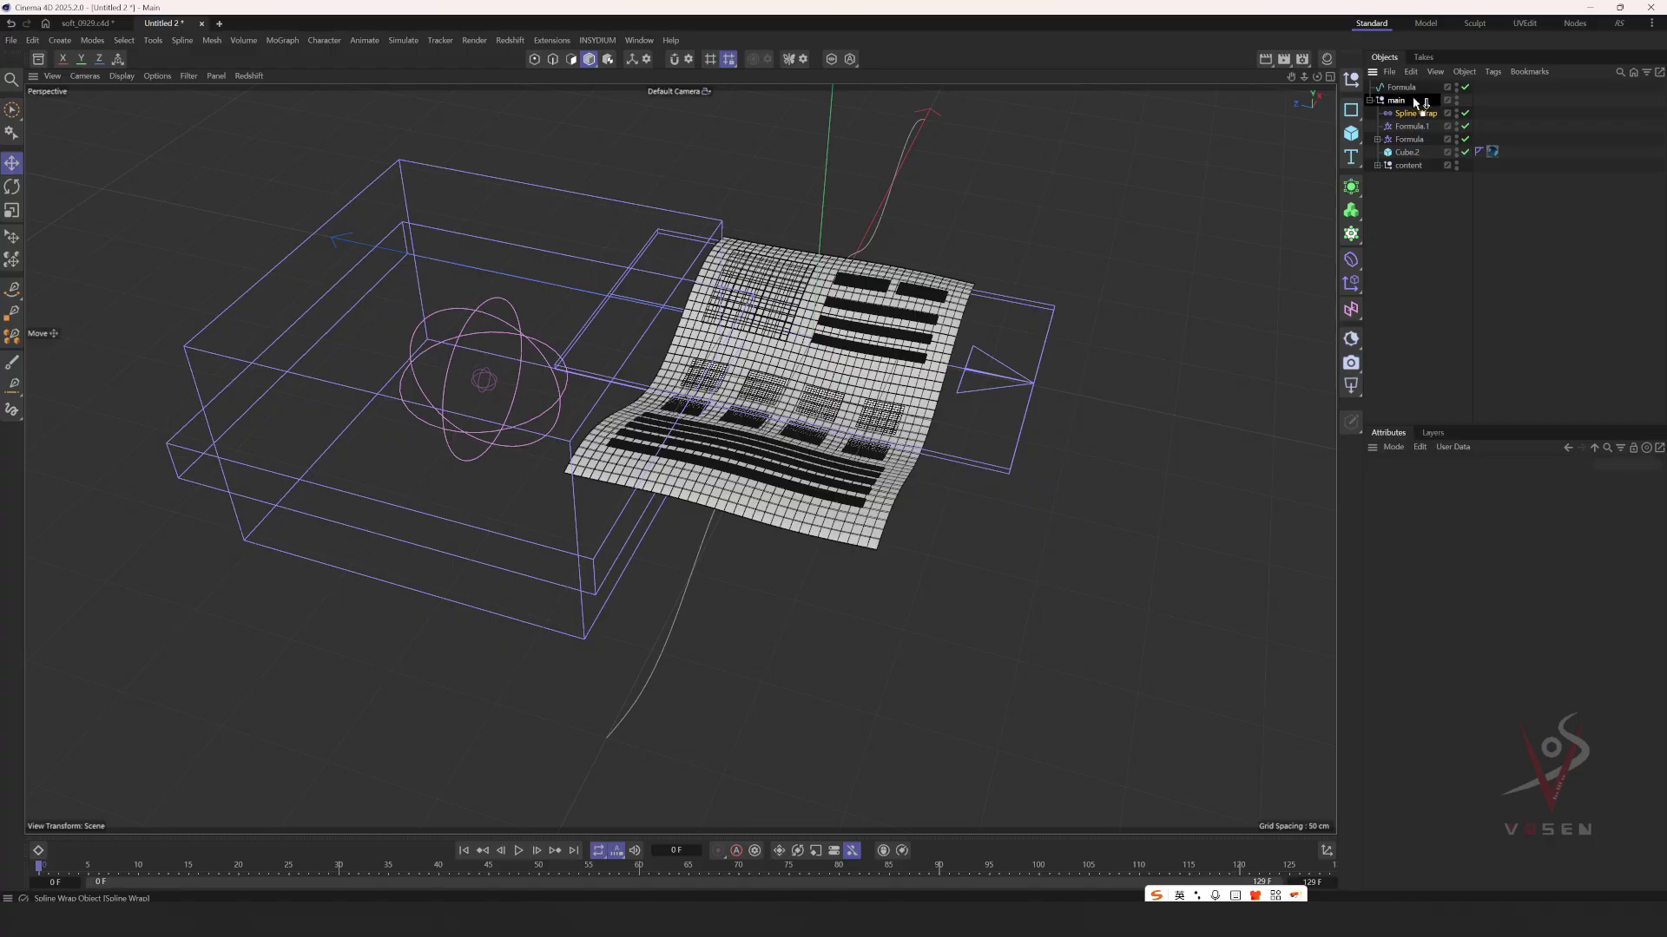
# - Take the Spline Wrap out of the main group, wrap main in a new null, and put the Spline Wrap inside that null above main
pyautogui.moveTo(1412, 95); pyautogui.dragTo(1412, 93)
pyautogui.click(1458, 101)
pyautogui.click(1391, 113)
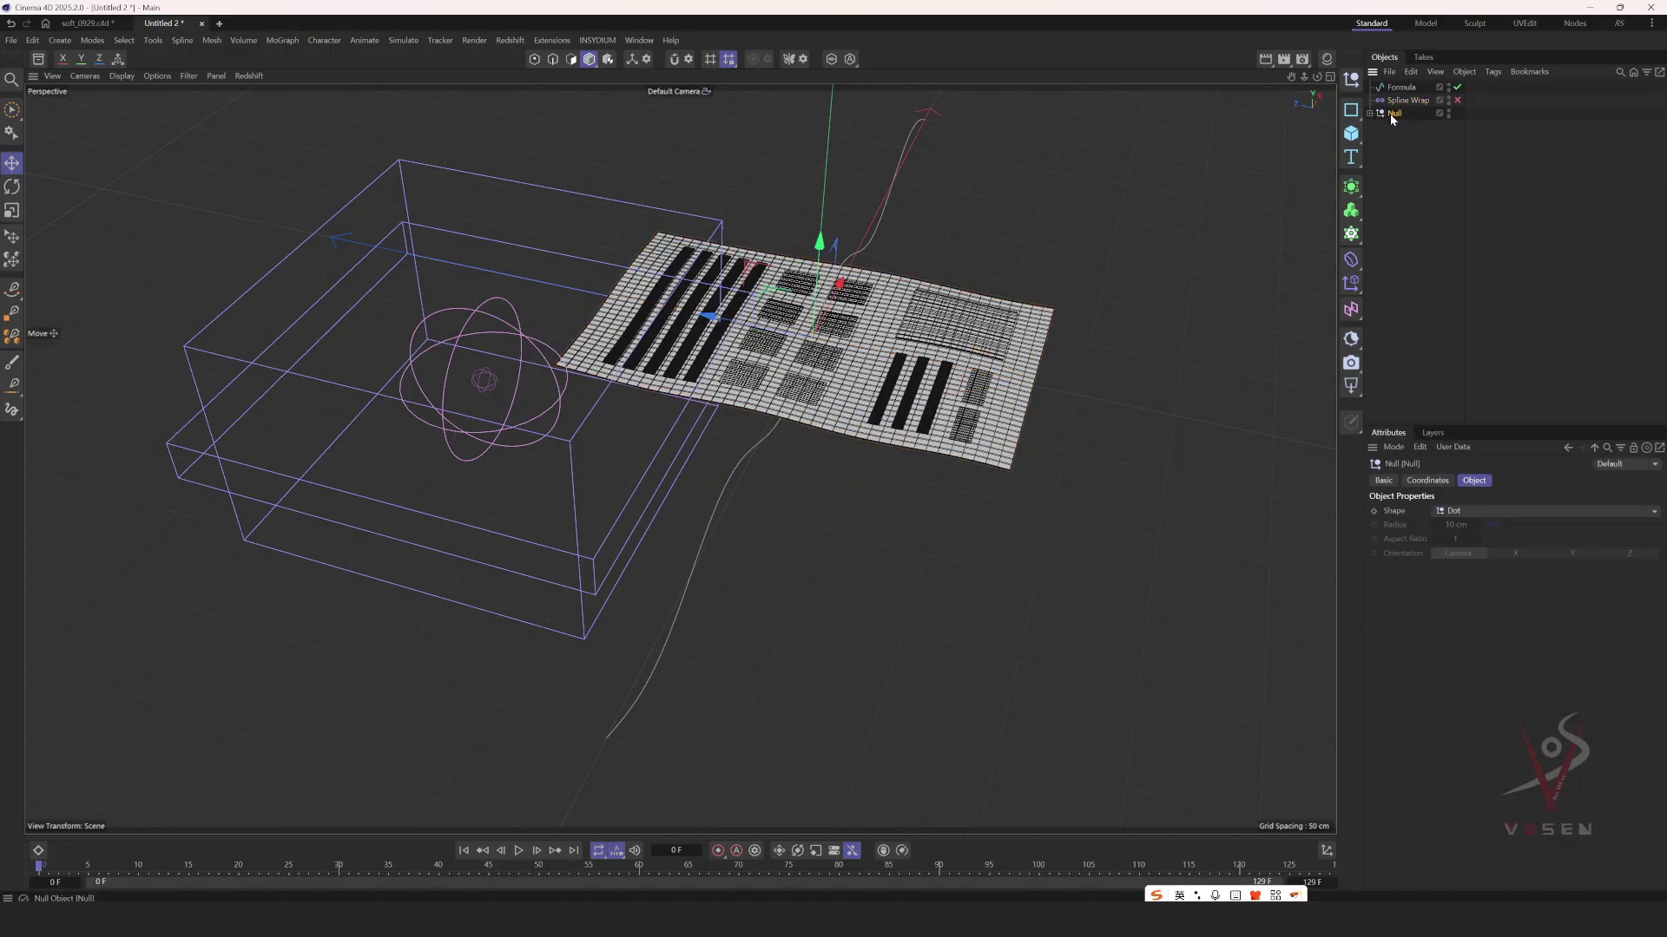
pyautogui.hotkey('alt', 'g')
pyautogui.moveTo(1411, 124); pyautogui.dragTo(1412, 121)
pyautogui.click(1465, 113)
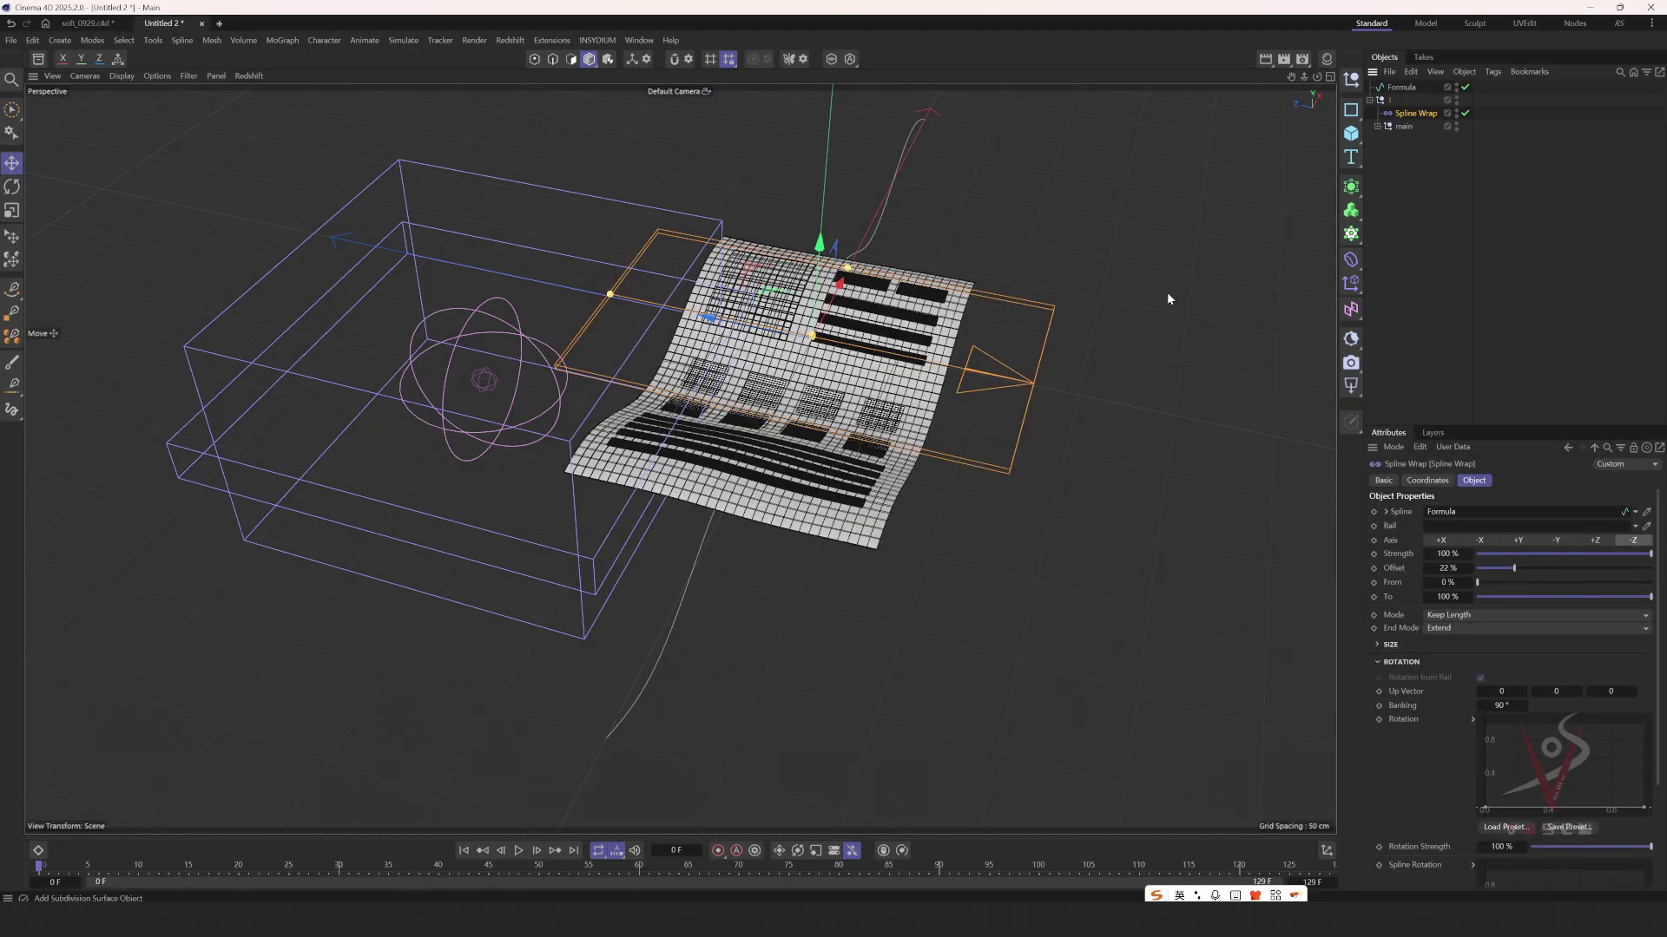
# - Play the regrouped animation and examine the sheet's ripple from different angles
pyautogui.click(517, 851)
pyautogui.keyDown('alt'); pyautogui.moveTo(570, 755); pyautogui.dragTo(851, 462); pyautogui.keyUp('alt')
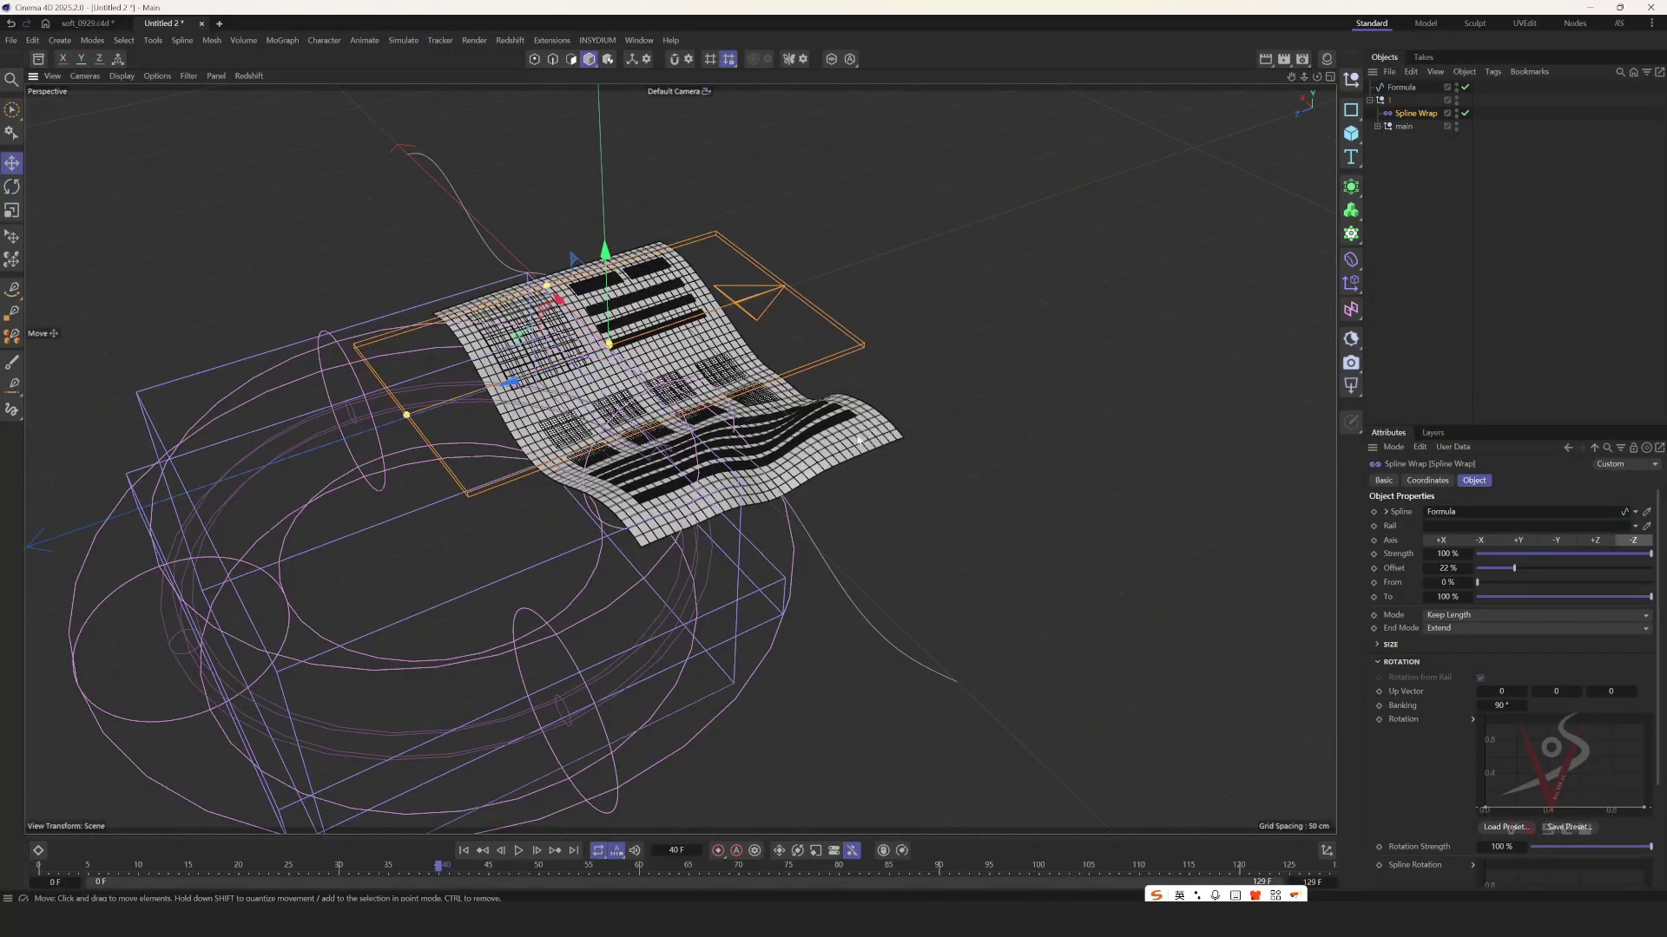
pyautogui.keyDown('alt'); pyautogui.moveTo(407, 301); pyautogui.dragTo(580, 460); pyautogui.keyUp('alt')
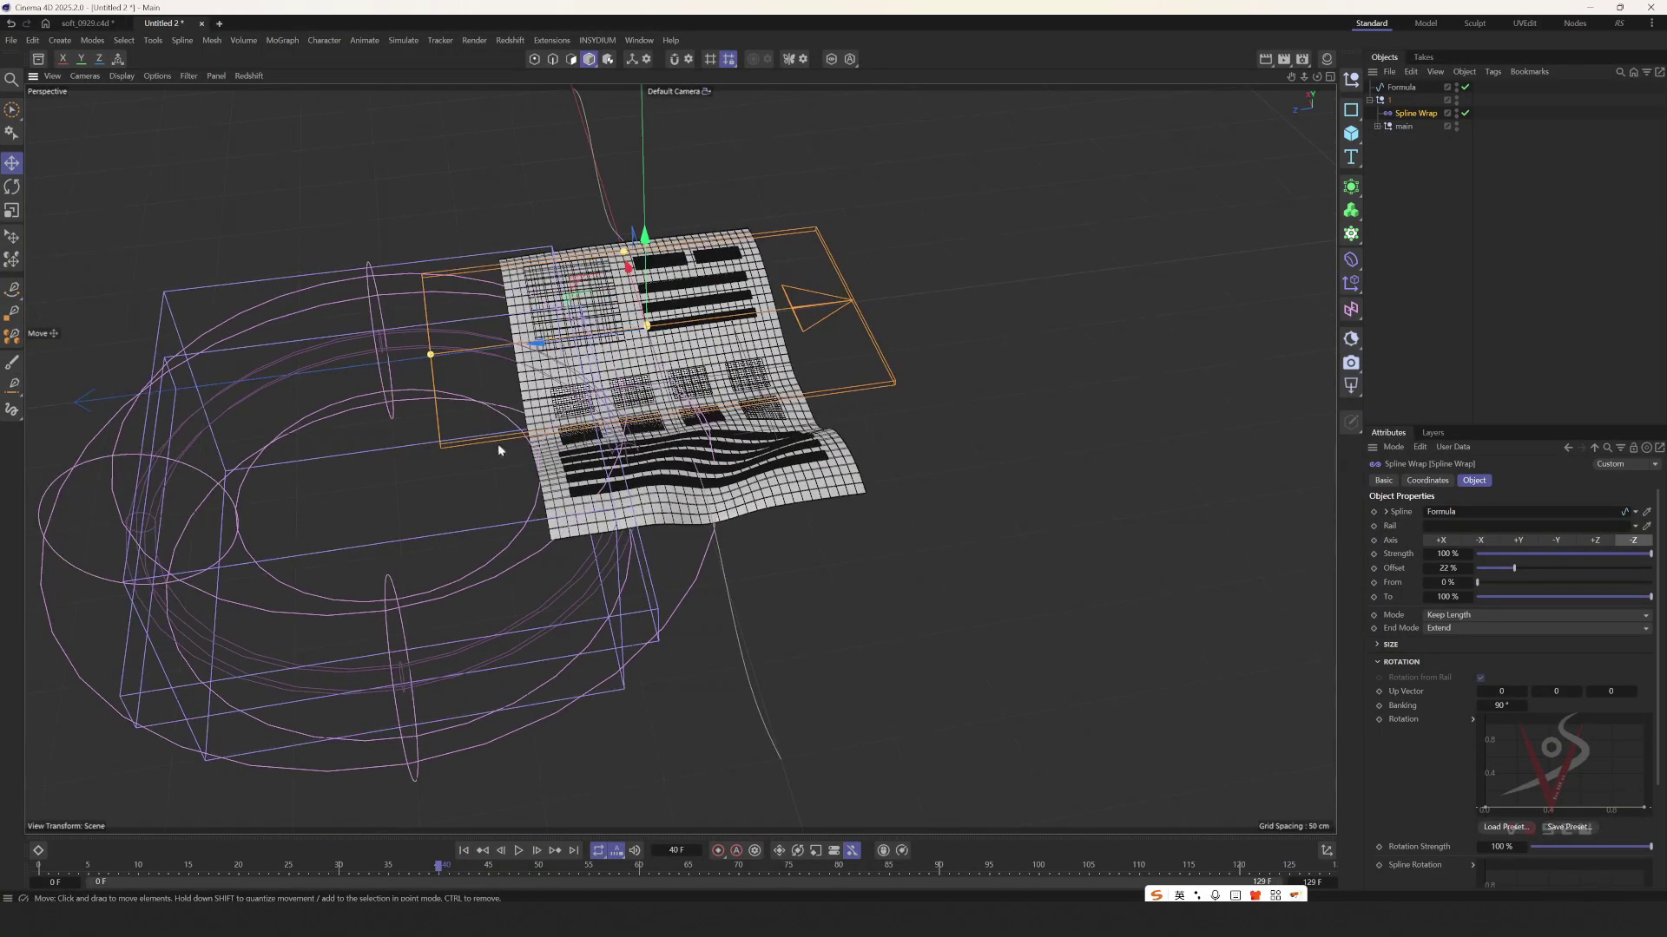
# - Disable the Spline Wrap to examine the ripple on the flat sheet, and re-enable it to compare the wrapped result
pyautogui.click(1473, 146)
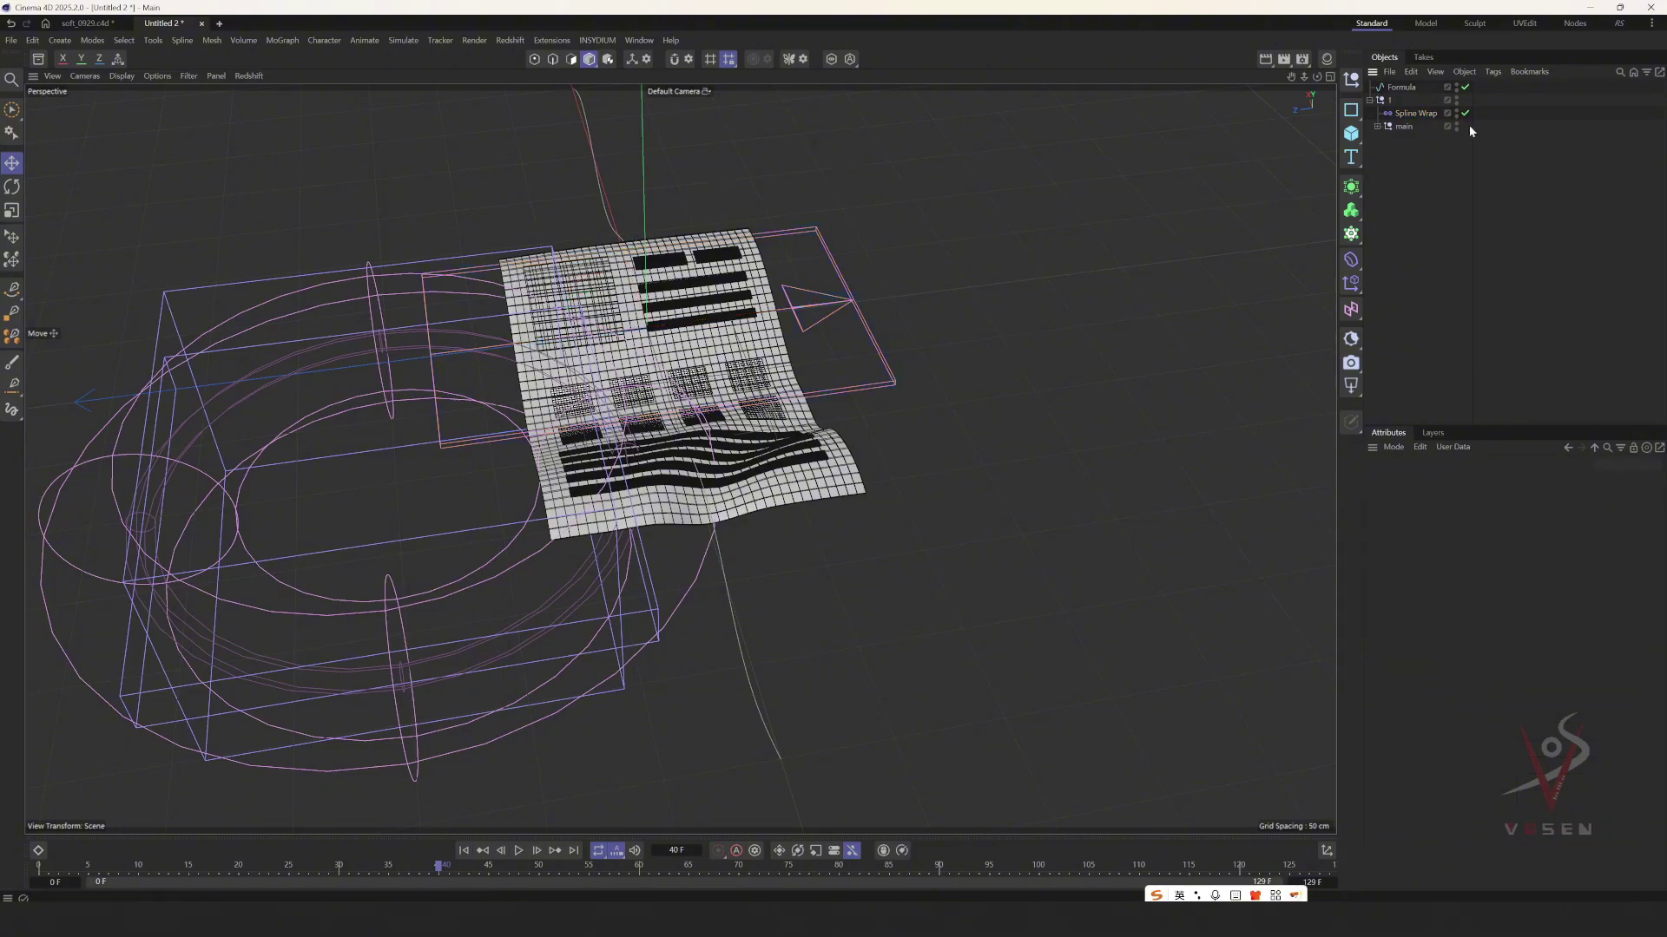
pyautogui.click(1464, 113)
pyautogui.keyDown('alt'); pyautogui.moveTo(645, 282); pyautogui.dragTo(512, 293); pyautogui.keyUp('alt')
pyautogui.click(519, 854)
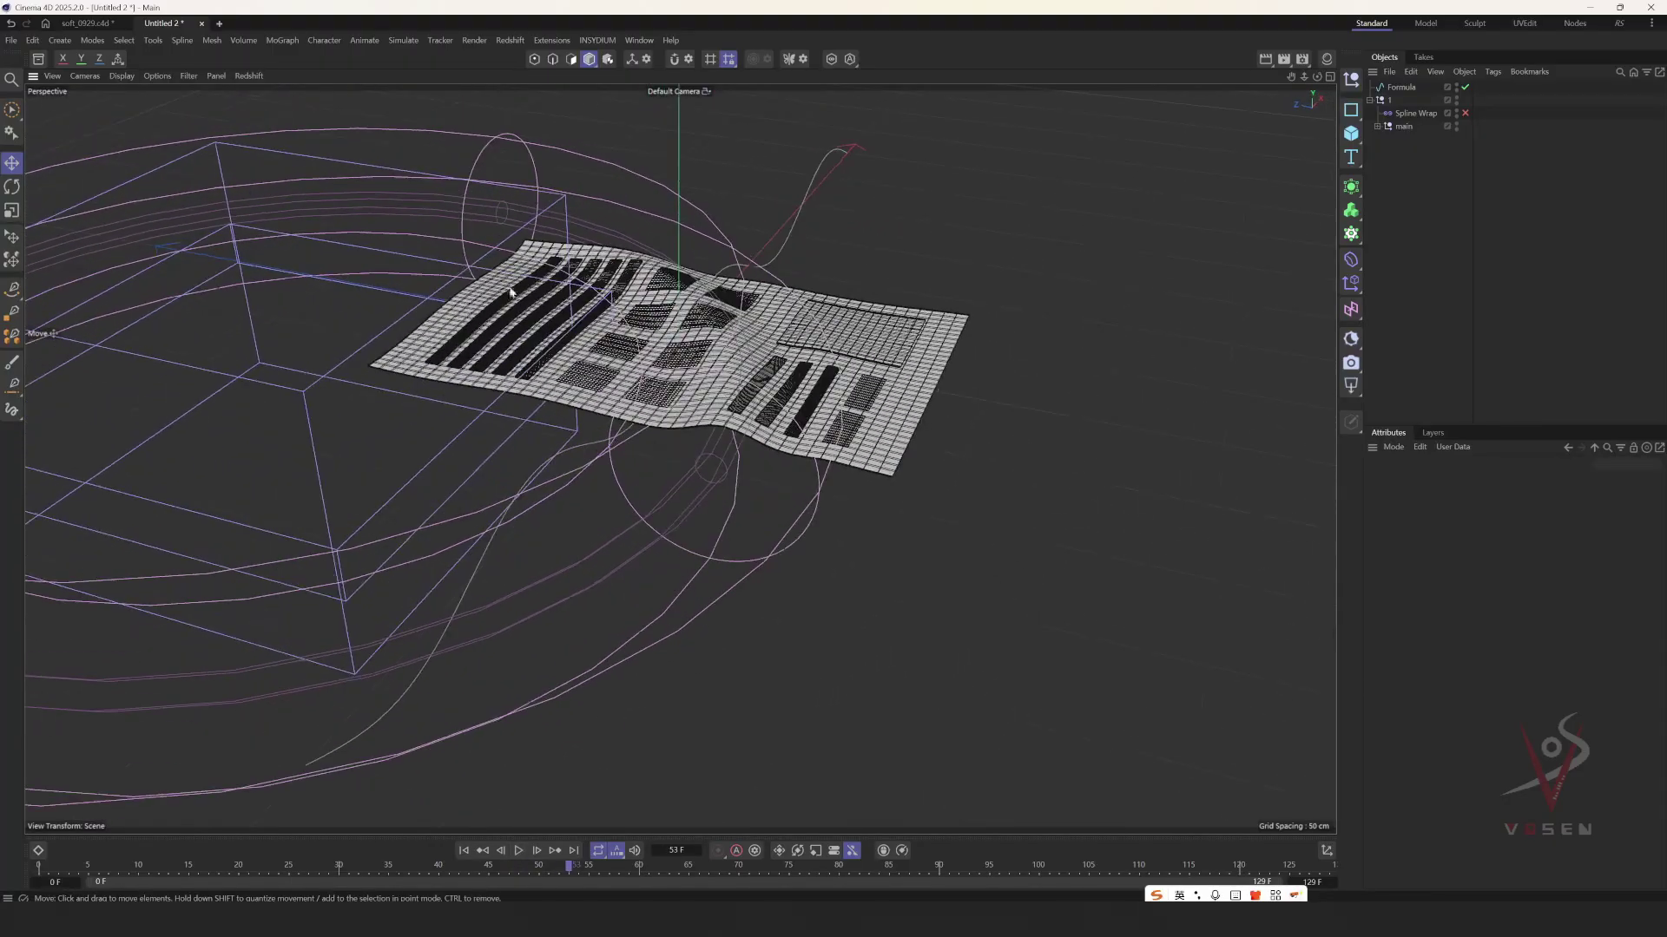
pyautogui.keyDown('alt'); pyautogui.moveTo(692, 318); pyautogui.dragTo(720, 265); pyautogui.keyUp('alt')
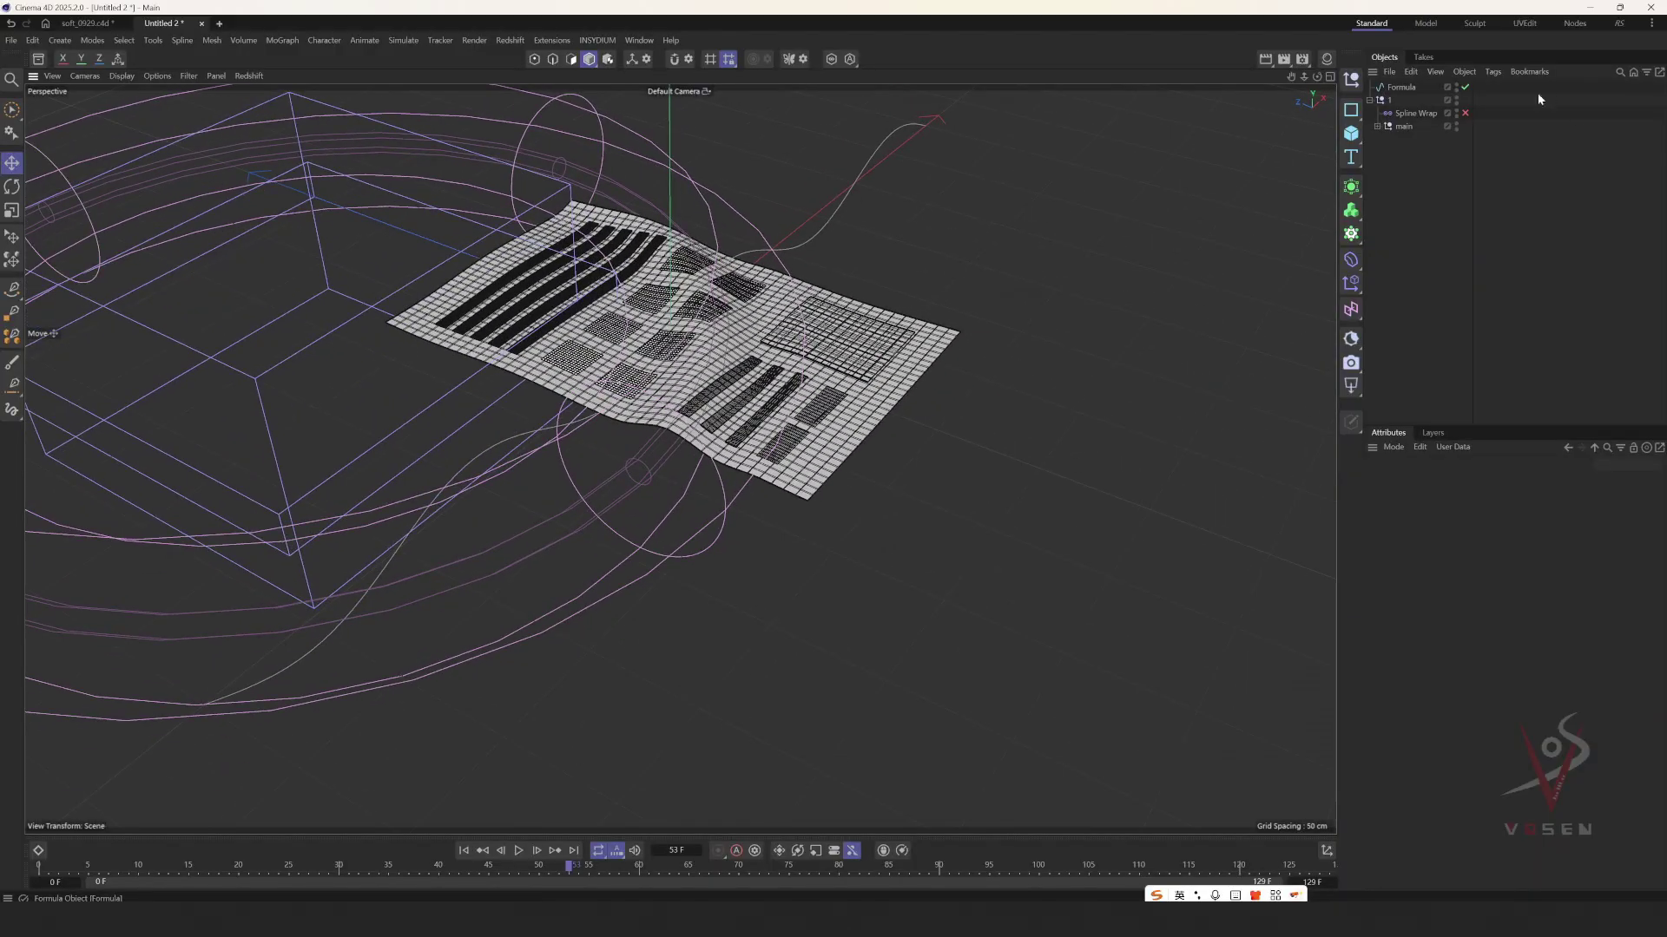
pyautogui.click(1464, 116)
pyautogui.keyDown('alt'); pyautogui.moveTo(781, 364); pyautogui.dragTo(831, 385); pyautogui.keyUp('alt')
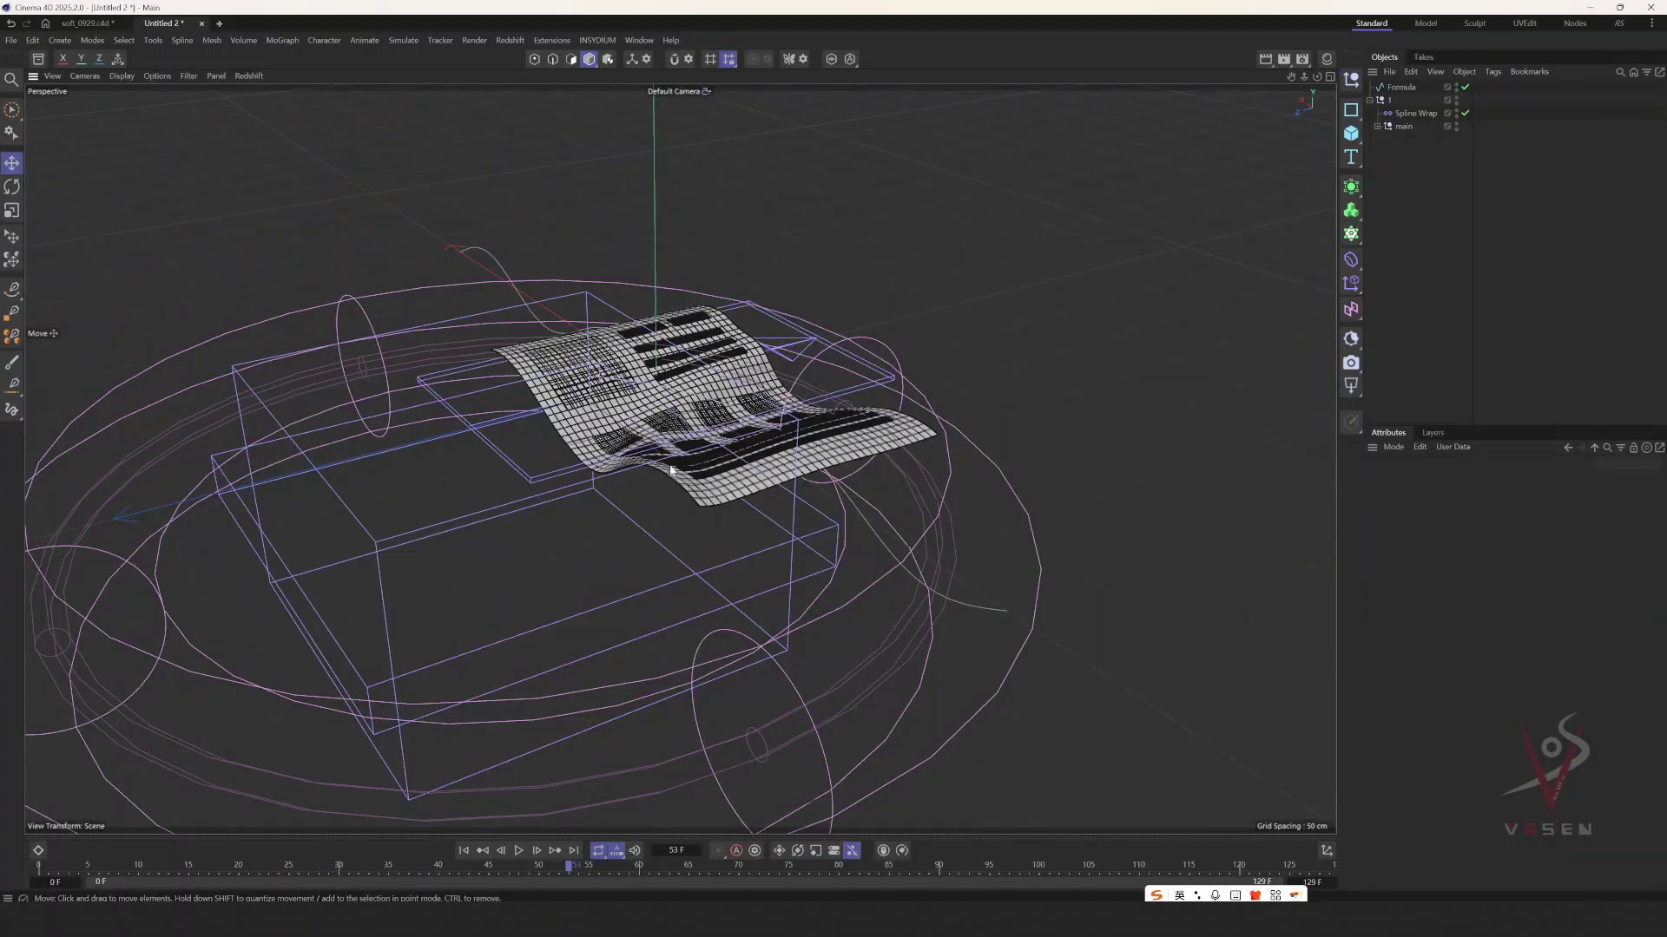
pyautogui.keyDown('alt'); pyautogui.moveTo(670, 470); pyautogui.dragTo(936, 321); pyautogui.keyUp('alt')
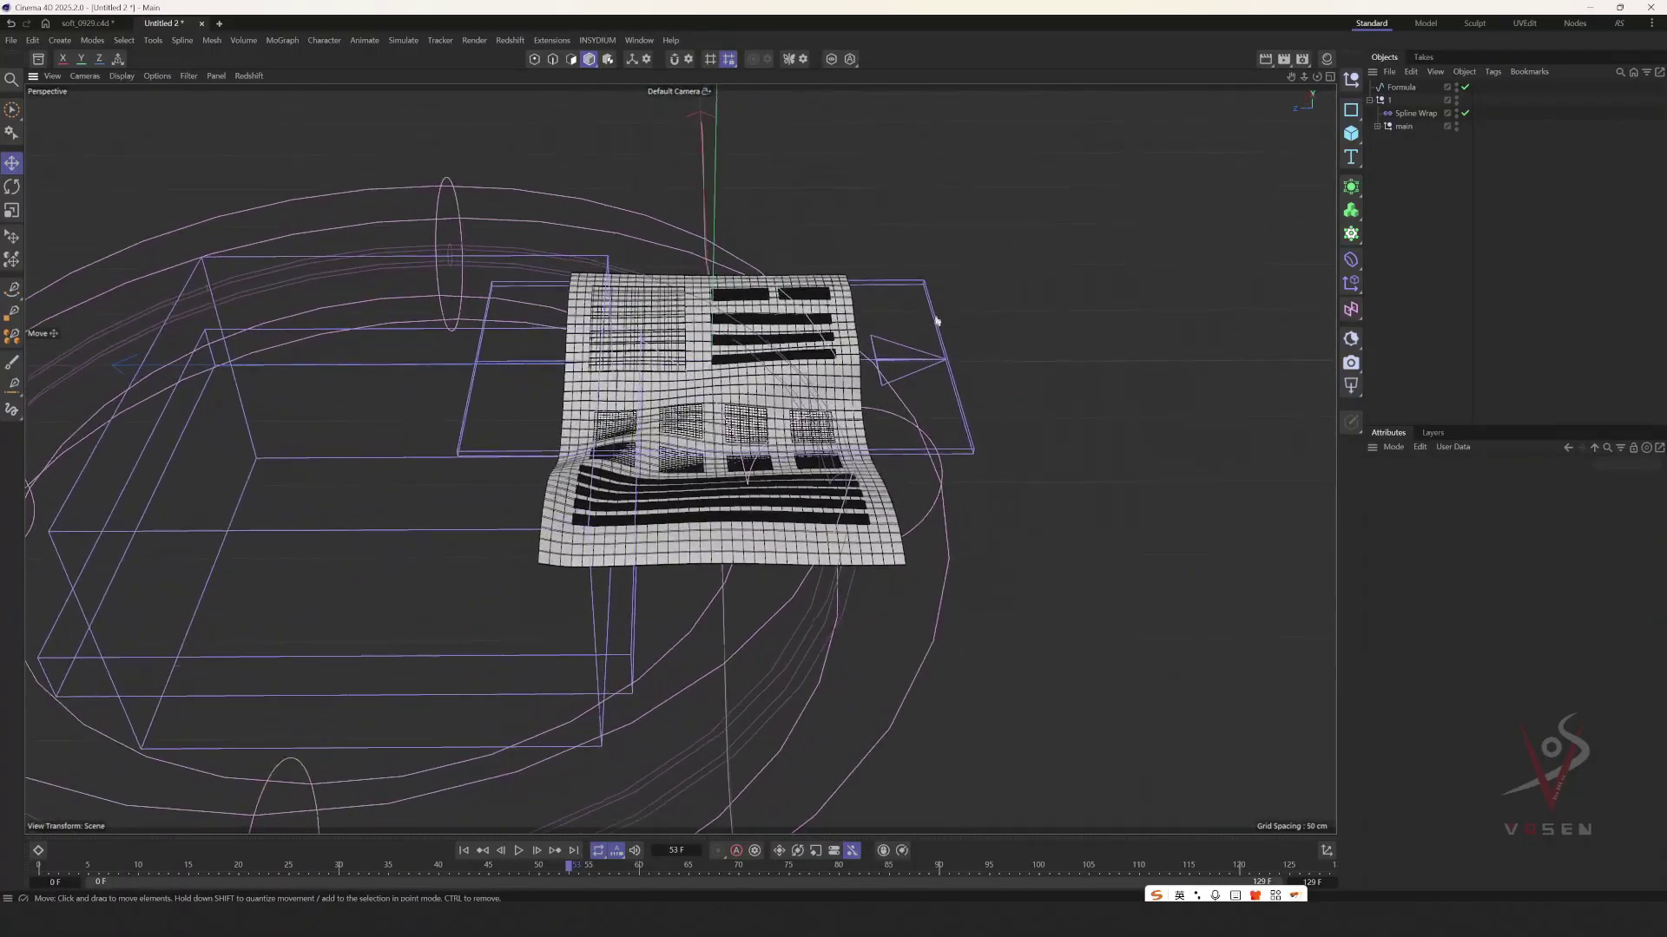
# - Turn the Spline Wrap off, examine the flat rippling sheet from a higher angle, and turn the deformer back on
pyautogui.click(1465, 114)
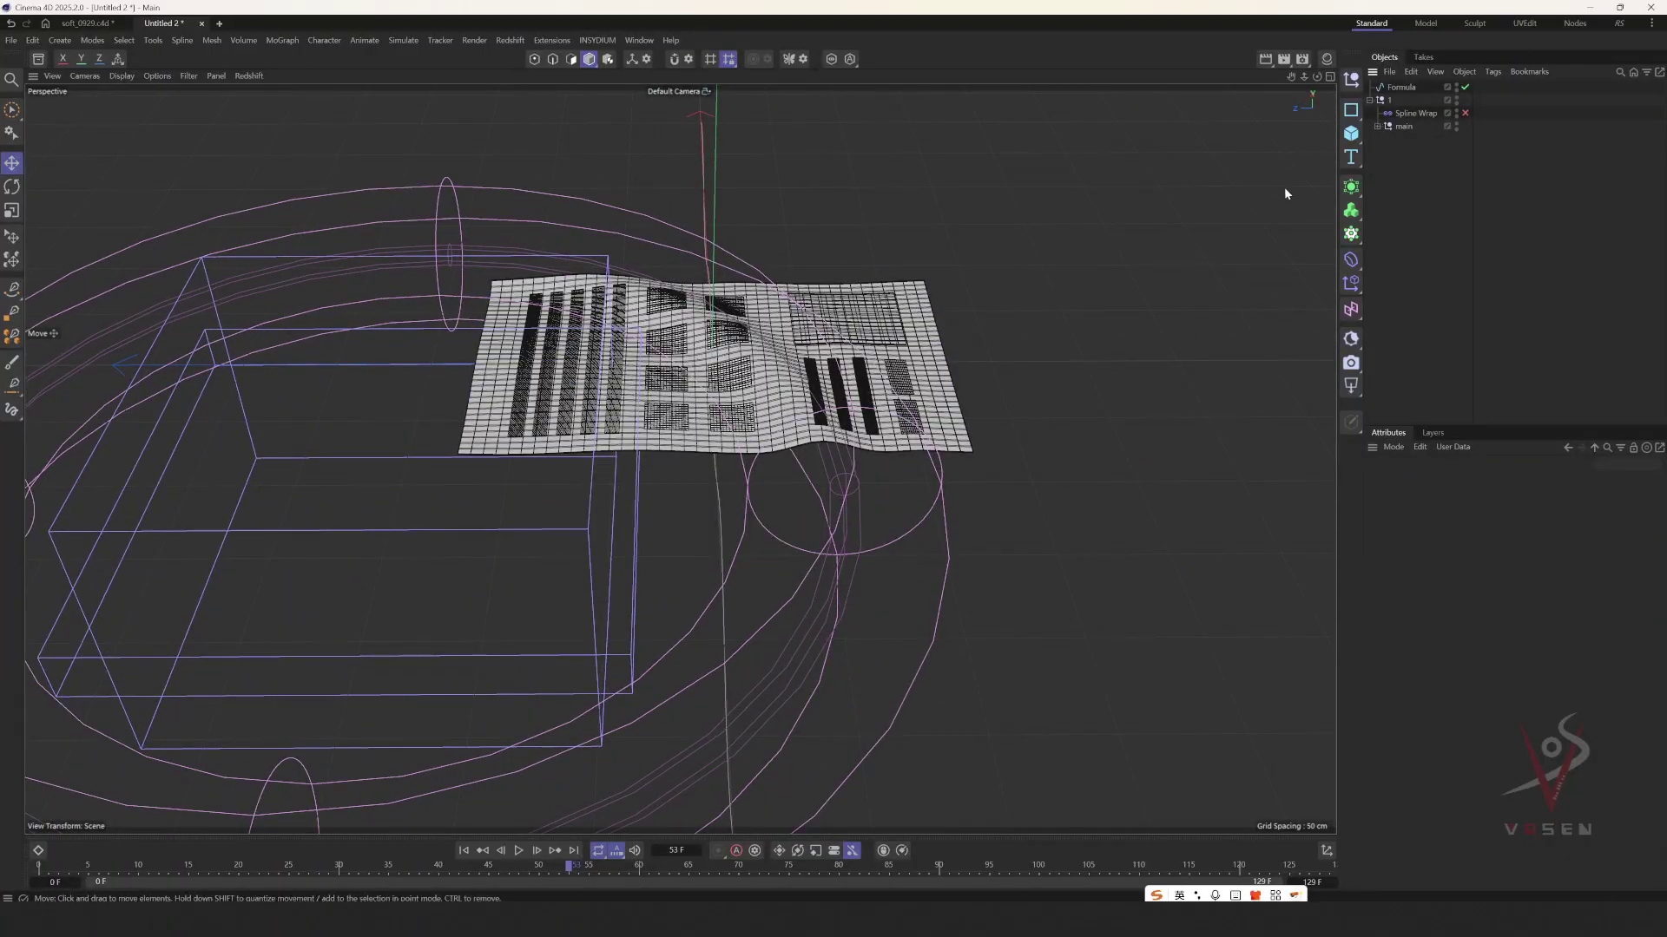
pyautogui.keyDown('alt'); pyautogui.moveTo(880, 335); pyautogui.dragTo(998, 287); pyautogui.keyUp('alt')
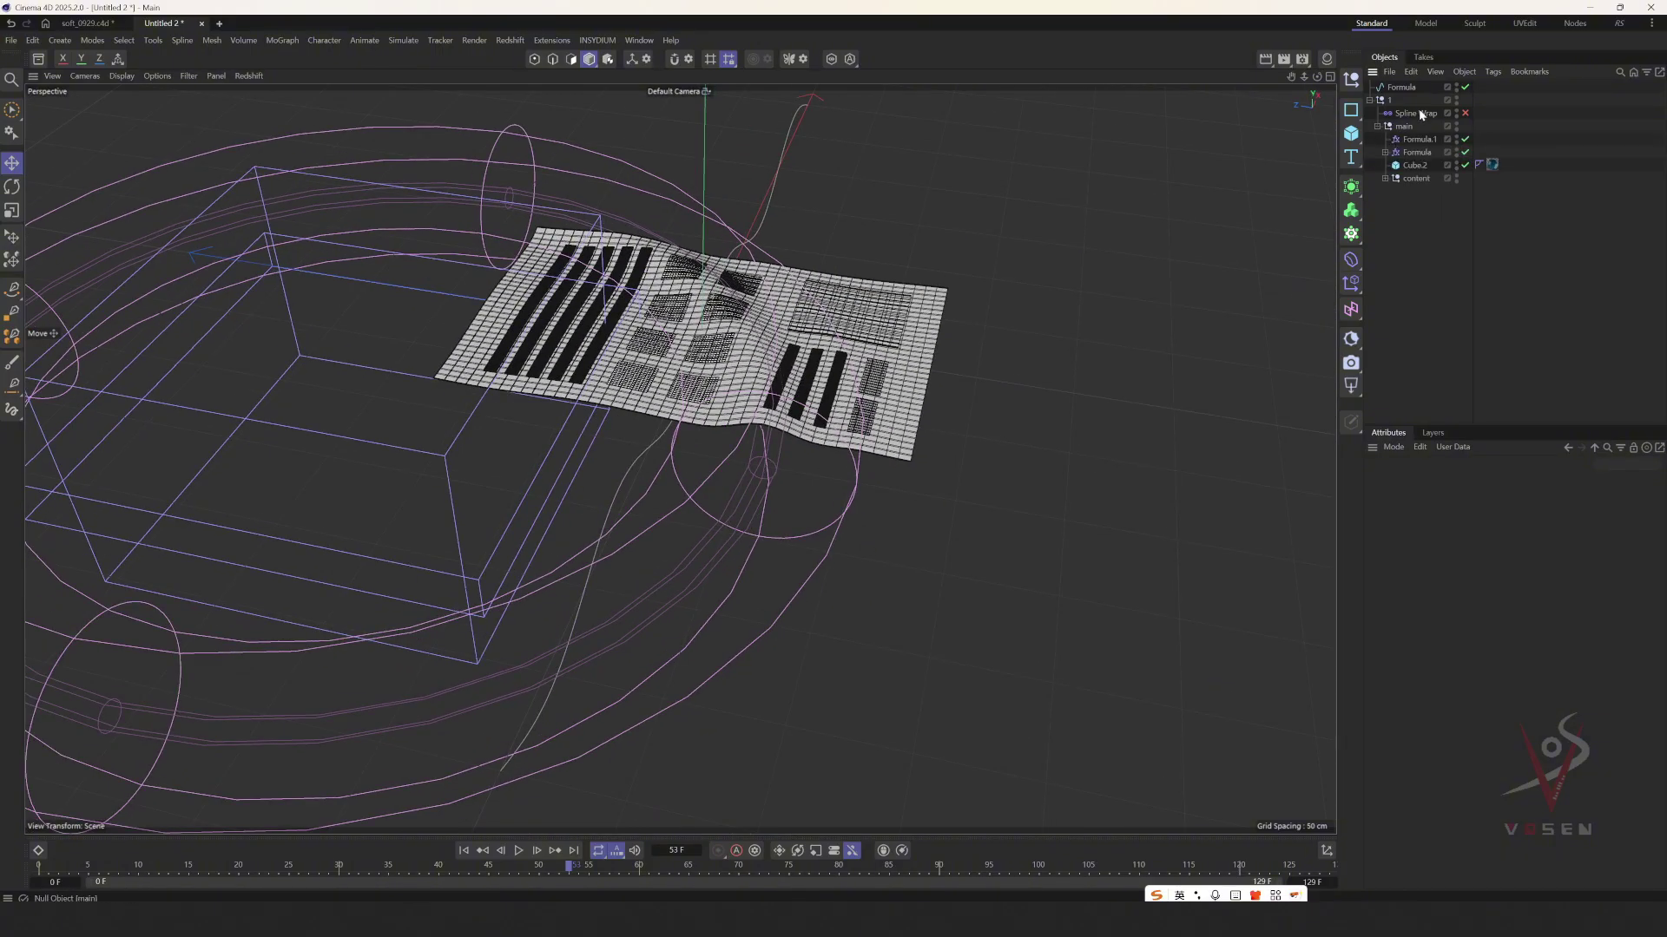
pyautogui.click(1462, 114)
# - Move the Spline Wrap into the main group above Formula.1 and examine the sheet's deformation
pyautogui.click(1401, 114)
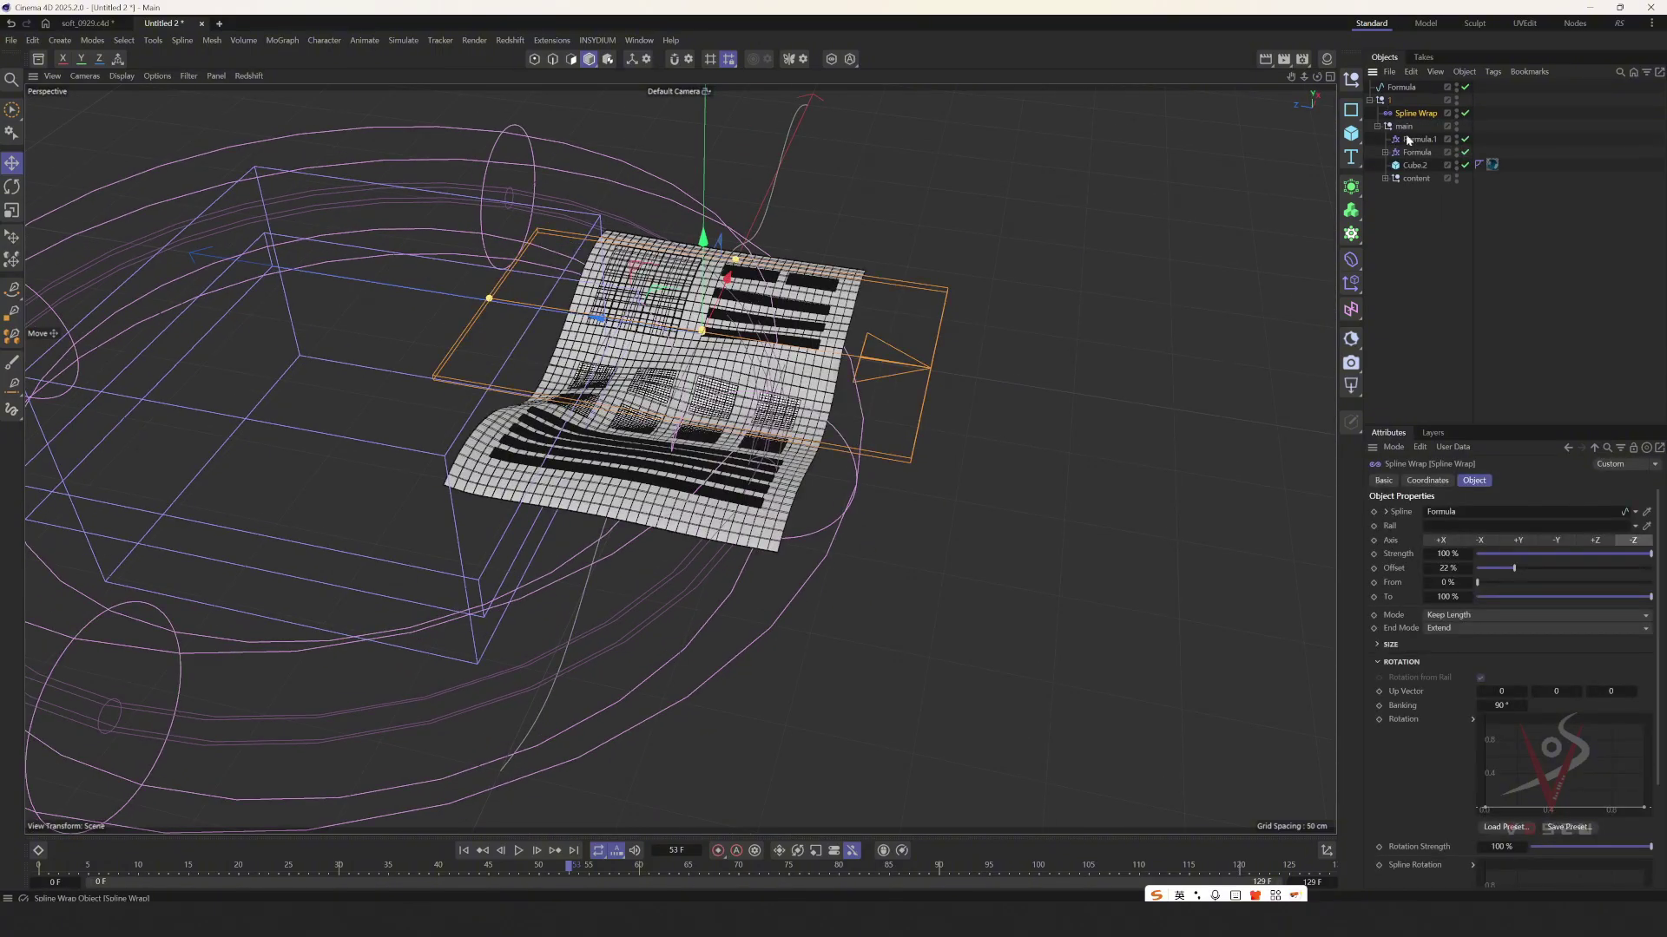
pyautogui.moveTo(1413, 137); pyautogui.dragTo(1412, 137)
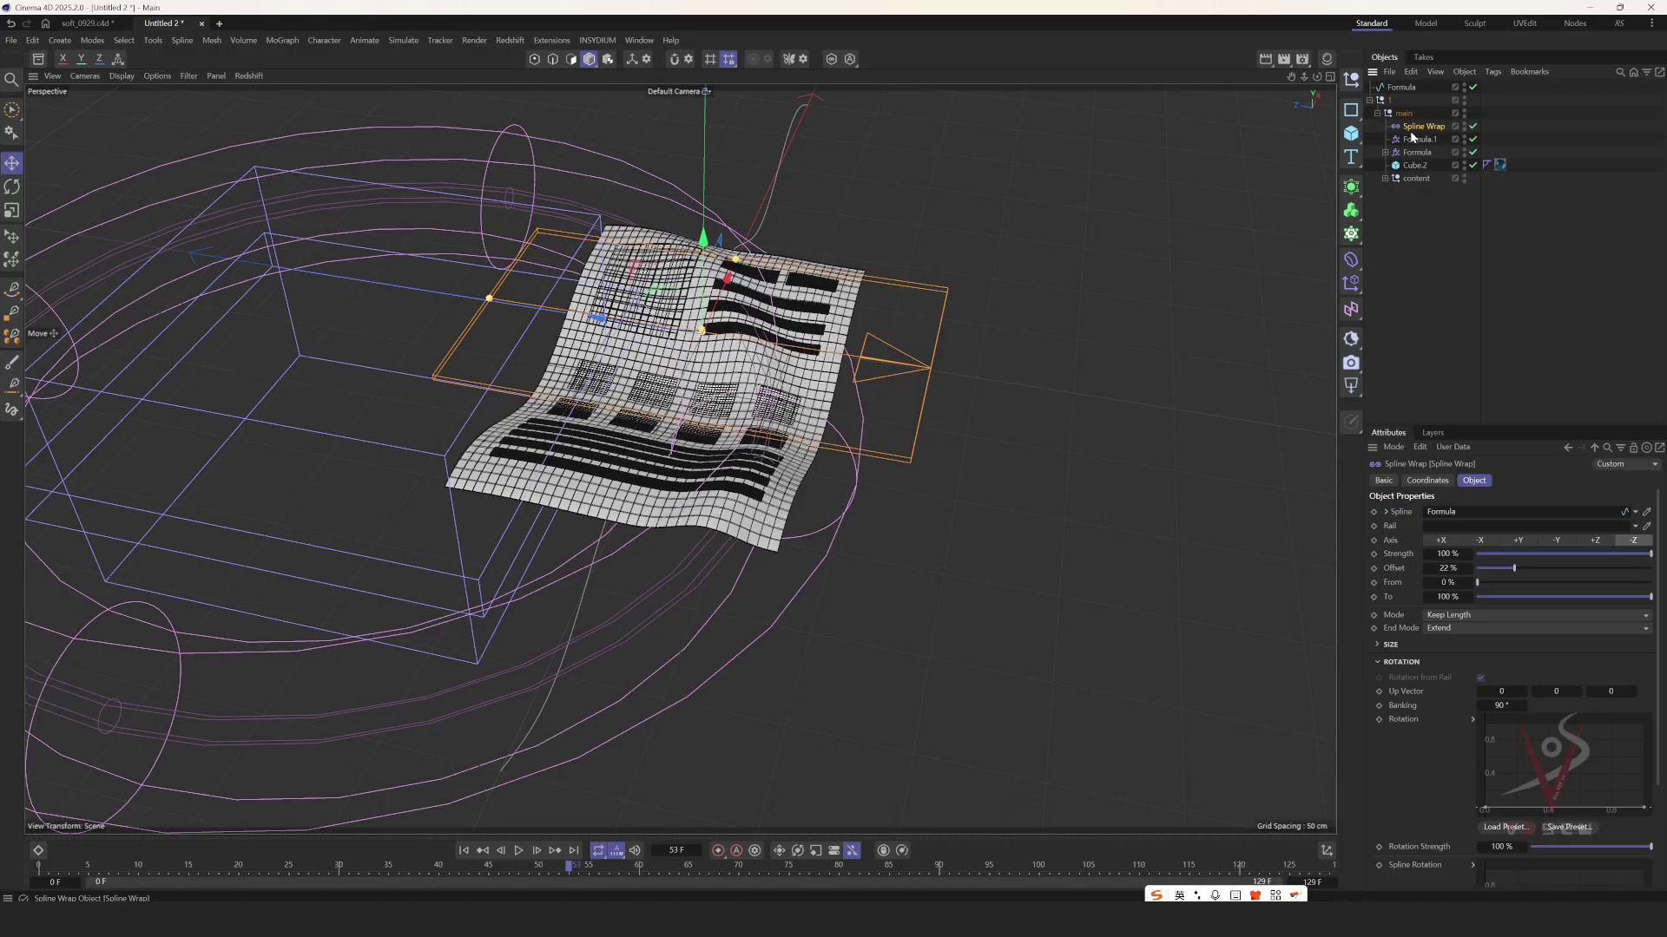
pyautogui.keyDown('alt'); pyautogui.moveTo(816, 327); pyautogui.dragTo(710, 288); pyautogui.keyUp('alt')
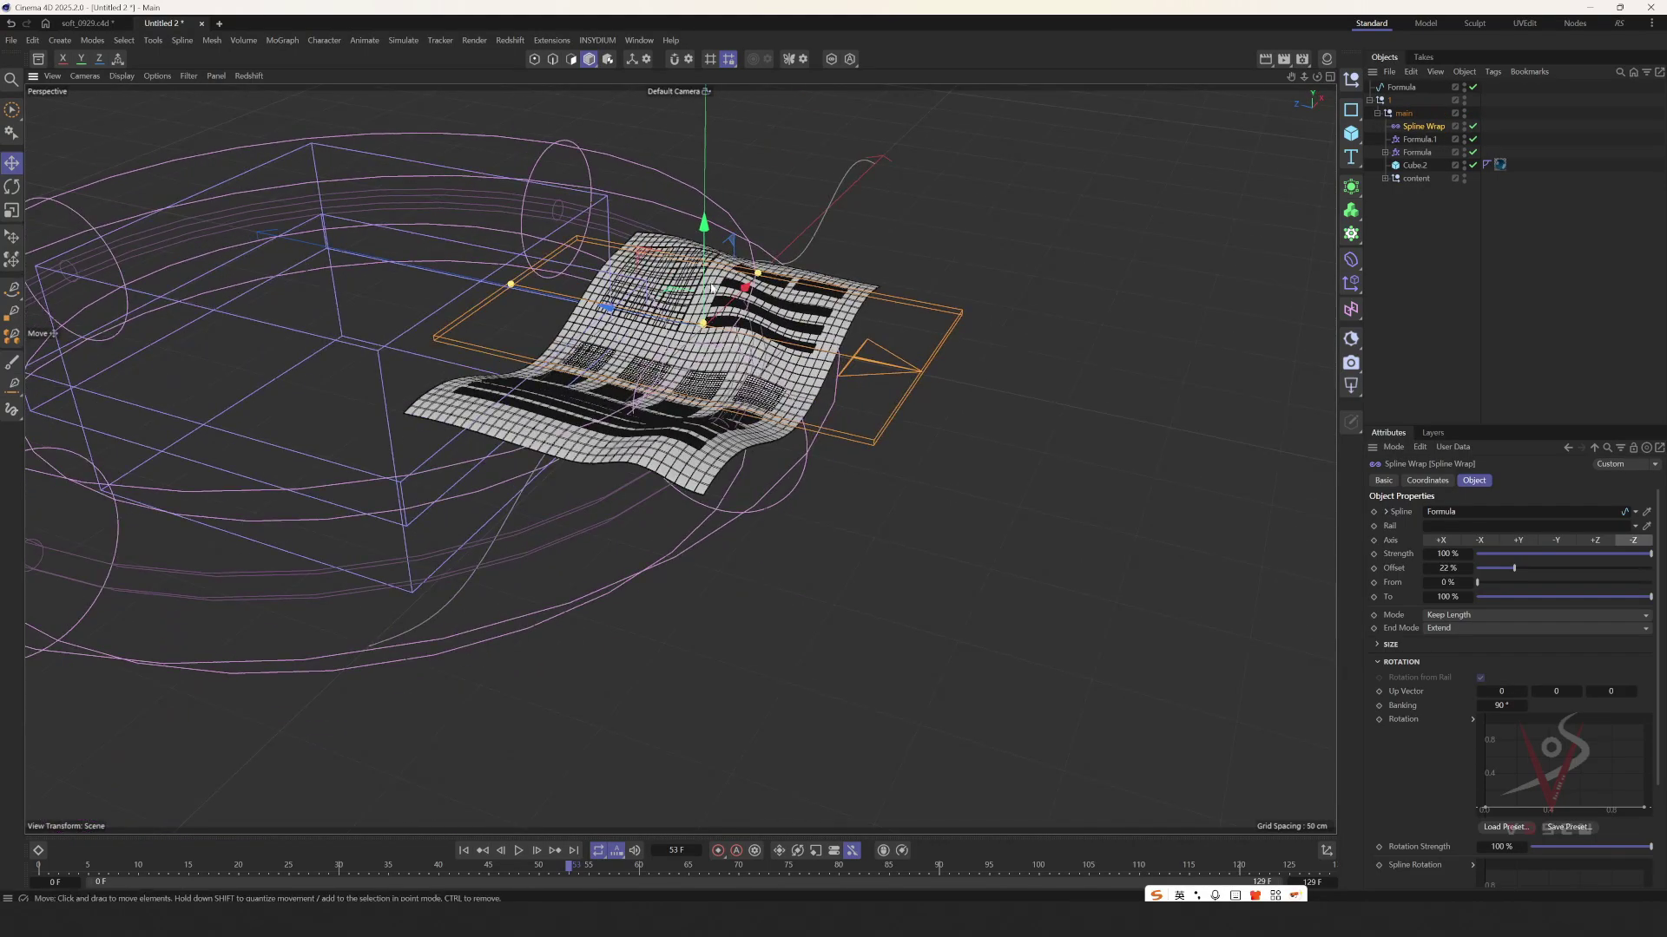
# - Set the viewport display to Quick Shading without lines and examine the smooth sheet from several angles
pyautogui.click(147, 77)
pyautogui.click(123, 76)
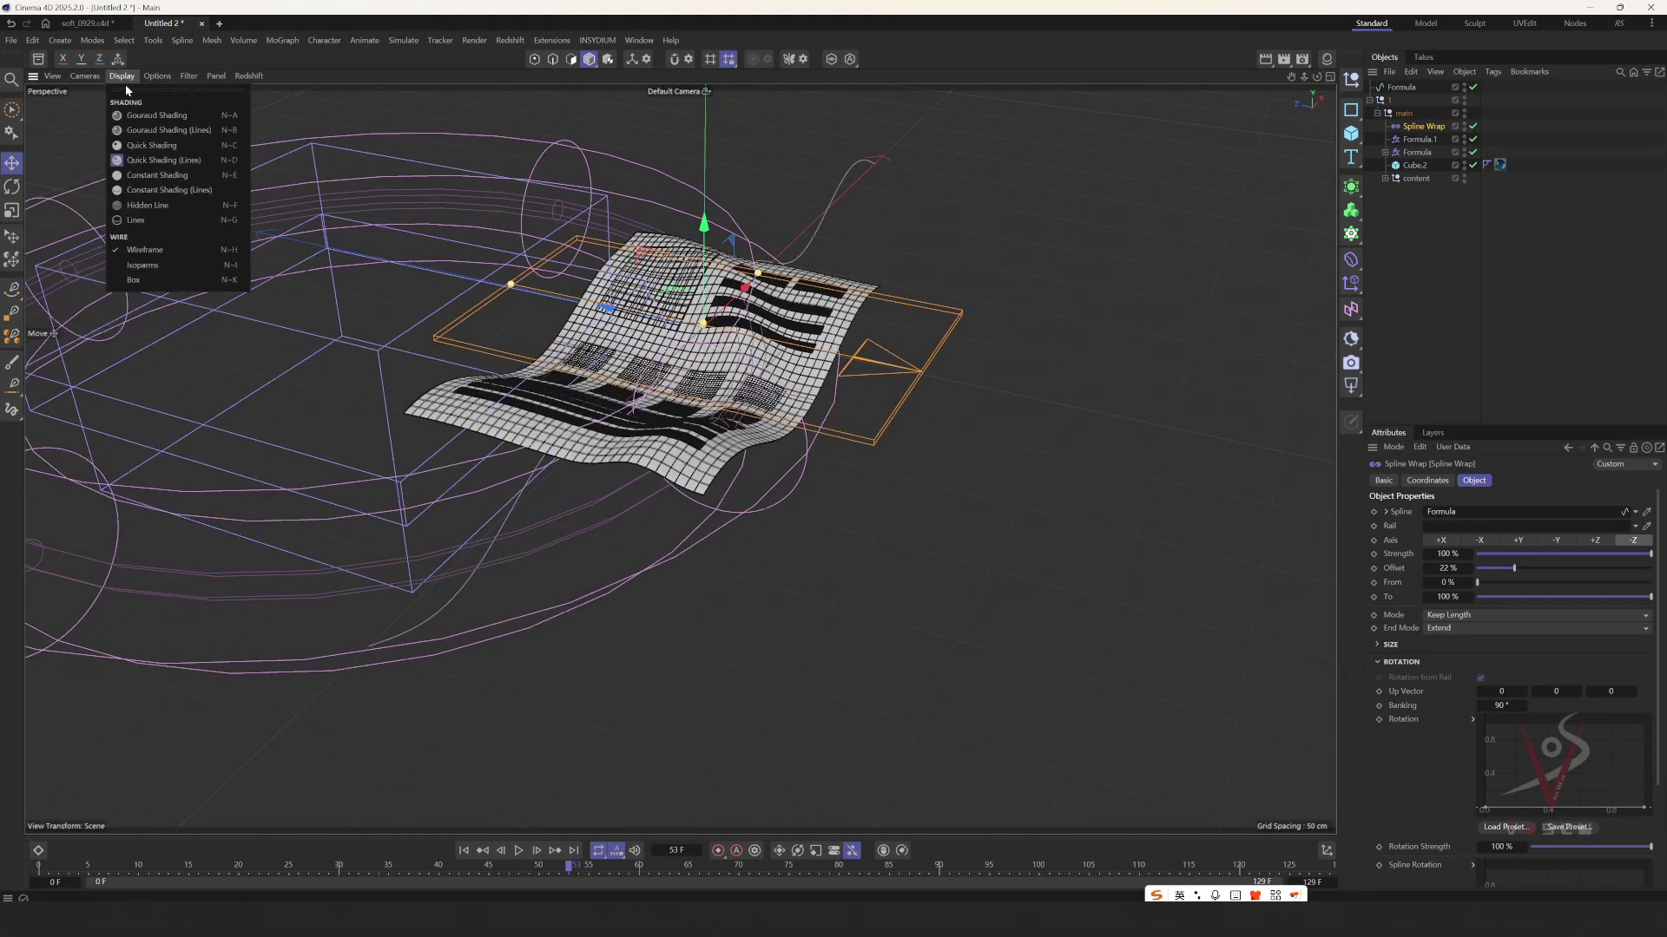
pyautogui.click(148, 146)
pyautogui.moveTo(677, 334)
pyautogui.keyDown('alt'); pyautogui.mouseDown()
pyautogui.moveTo(685, 291)
pyautogui.moveTo(686, 326)
pyautogui.moveTo(820, 258)
pyautogui.mouseUp(); pyautogui.keyUp('alt')
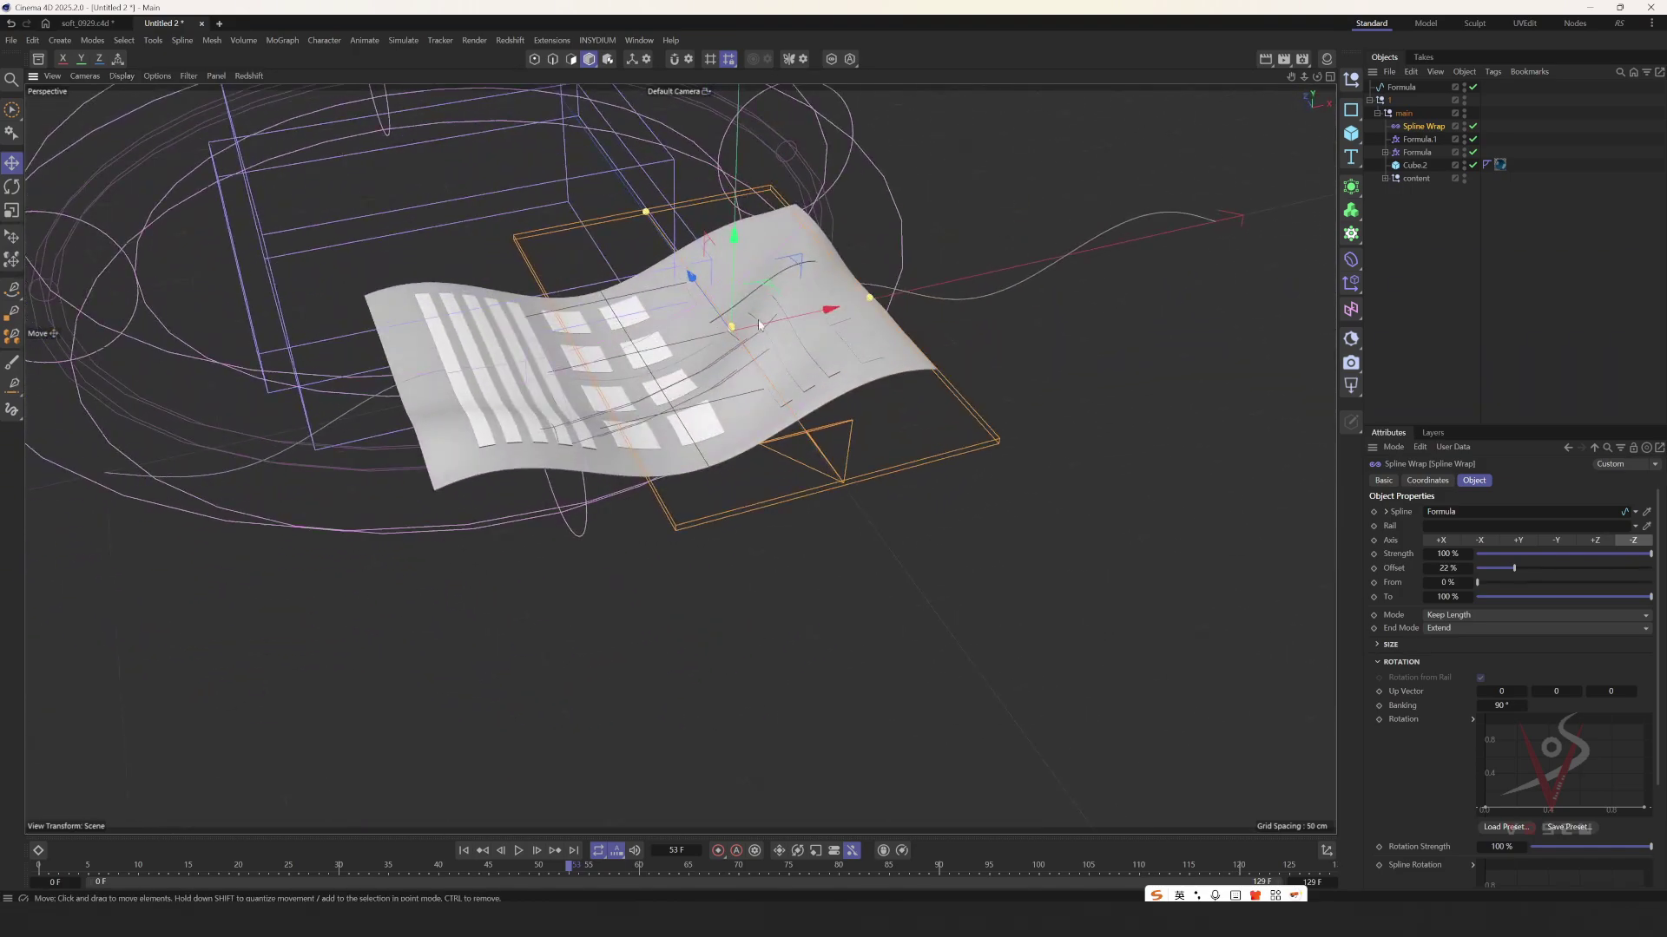
pyautogui.moveTo(759, 325)
pyautogui.keyDown('alt'); pyautogui.mouseDown()
pyautogui.moveTo(774, 302)
pyautogui.moveTo(744, 320)
pyautogui.moveTo(835, 347)
pyautogui.moveTo(816, 369)
pyautogui.mouseUp(); pyautogui.keyUp('alt')
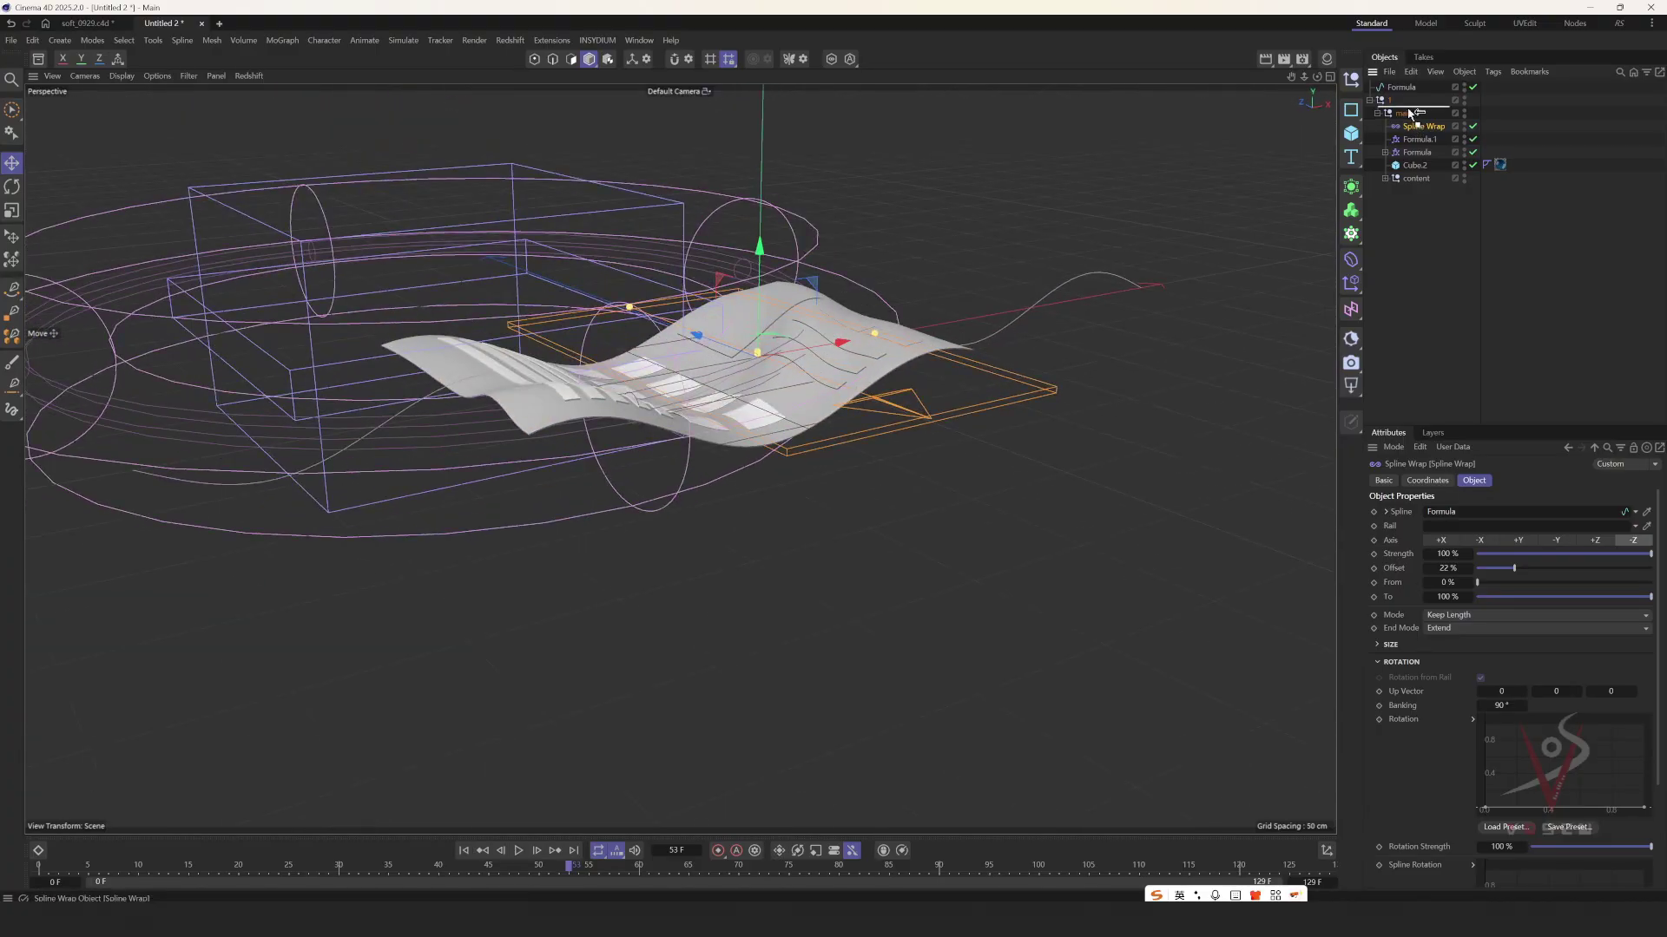
# - Move the Spline Wrap back out of main and place it above main inside the parent null
pyautogui.moveTo(1408, 112)
pyautogui.mouseDown()
pyautogui.moveTo(1413, 135)
pyautogui.moveTo(1404, 111)
pyautogui.mouseUp()
pyautogui.keyDown('alt'); pyautogui.moveTo(807, 348); pyautogui.dragTo(989, 386); pyautogui.keyUp('alt')
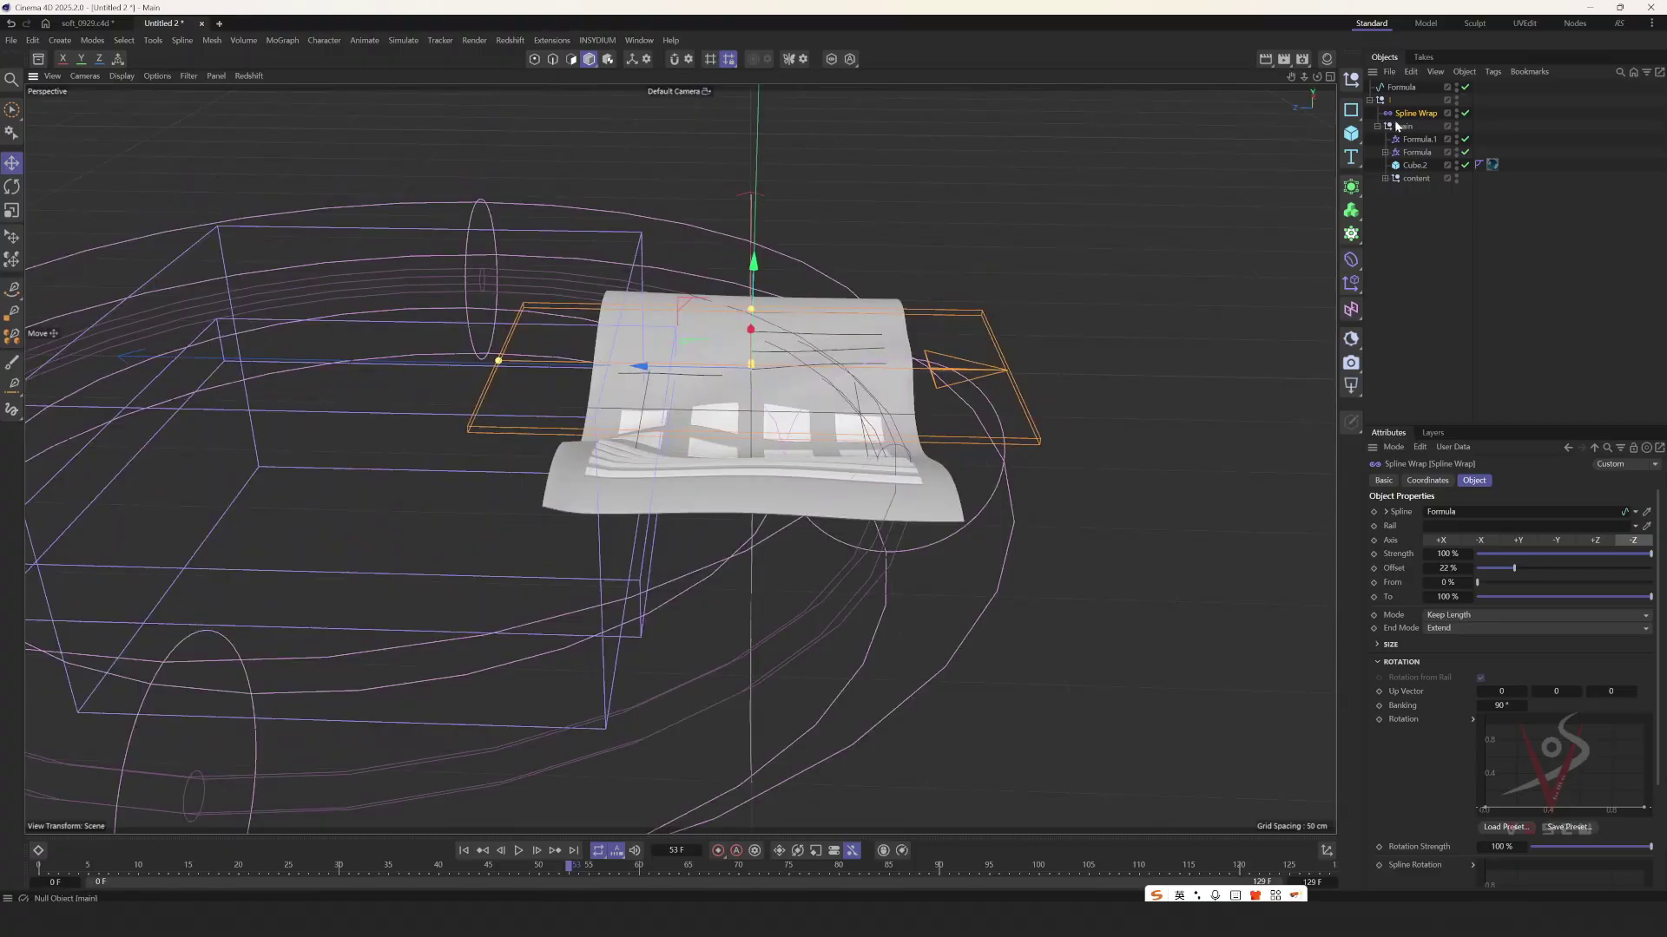
pyautogui.keyDown('alt'); pyautogui.moveTo(717, 408); pyautogui.dragTo(725, 617); pyautogui.keyUp('alt')
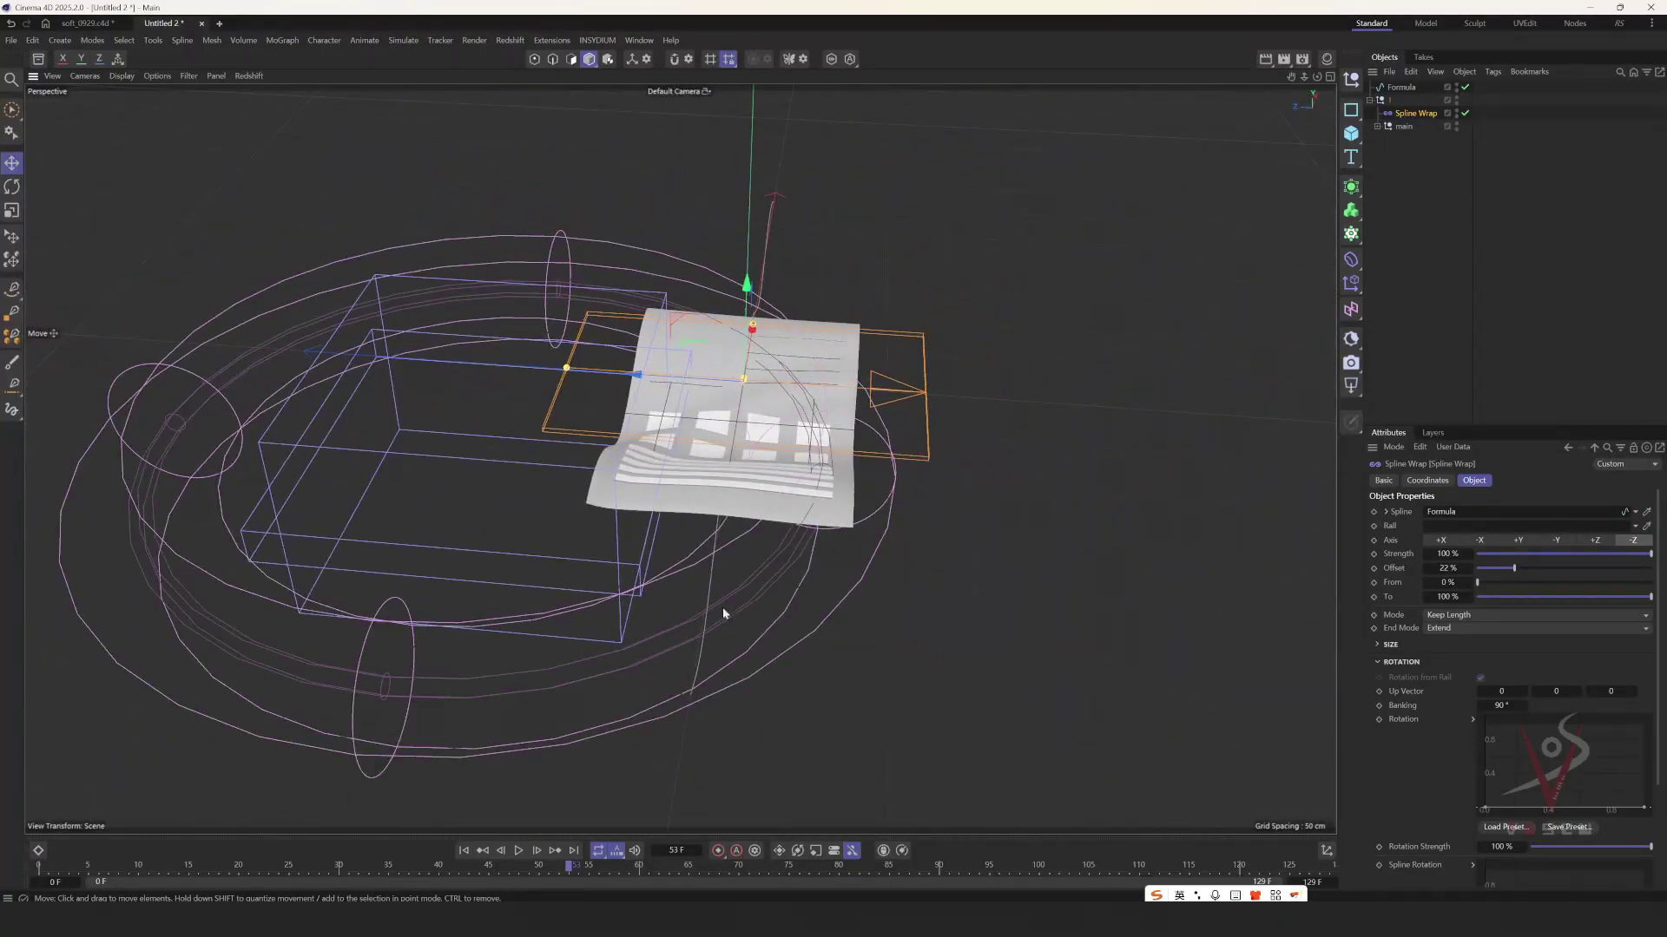
# - Play the animation in the shaded view and examine the wrapped sheet's ripple from a lower angle
pyautogui.click(519, 853)
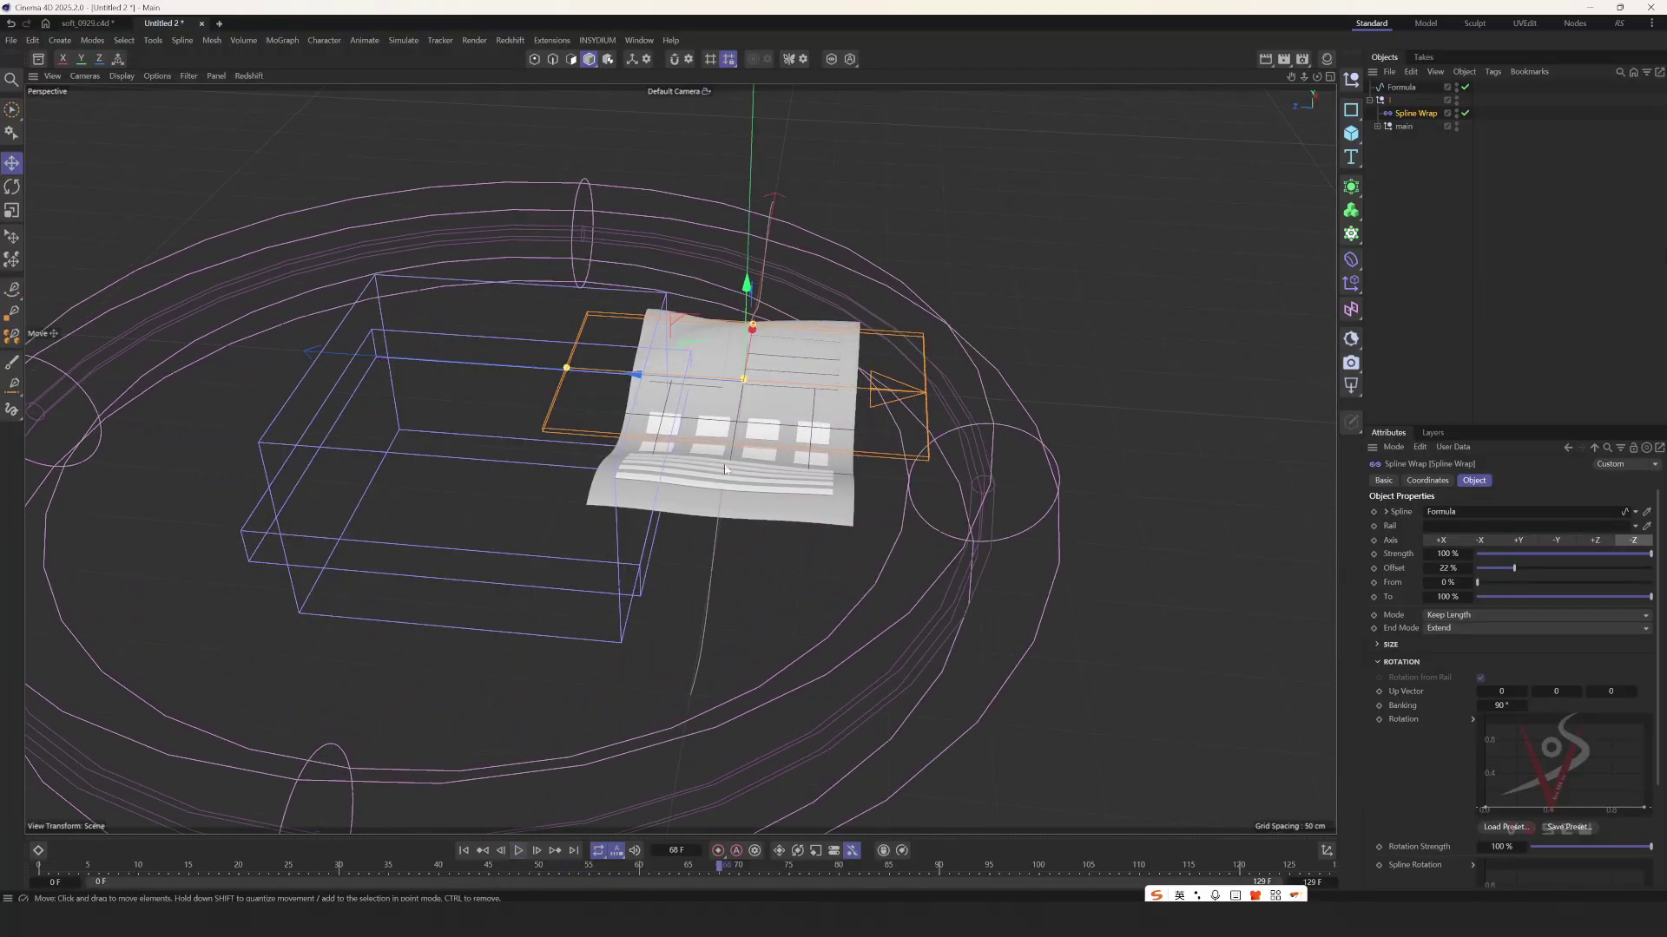
pyautogui.keyDown('alt'); pyautogui.moveTo(781, 486); pyautogui.dragTo(747, 365); pyautogui.keyUp('alt')
pyautogui.click(772, 415)
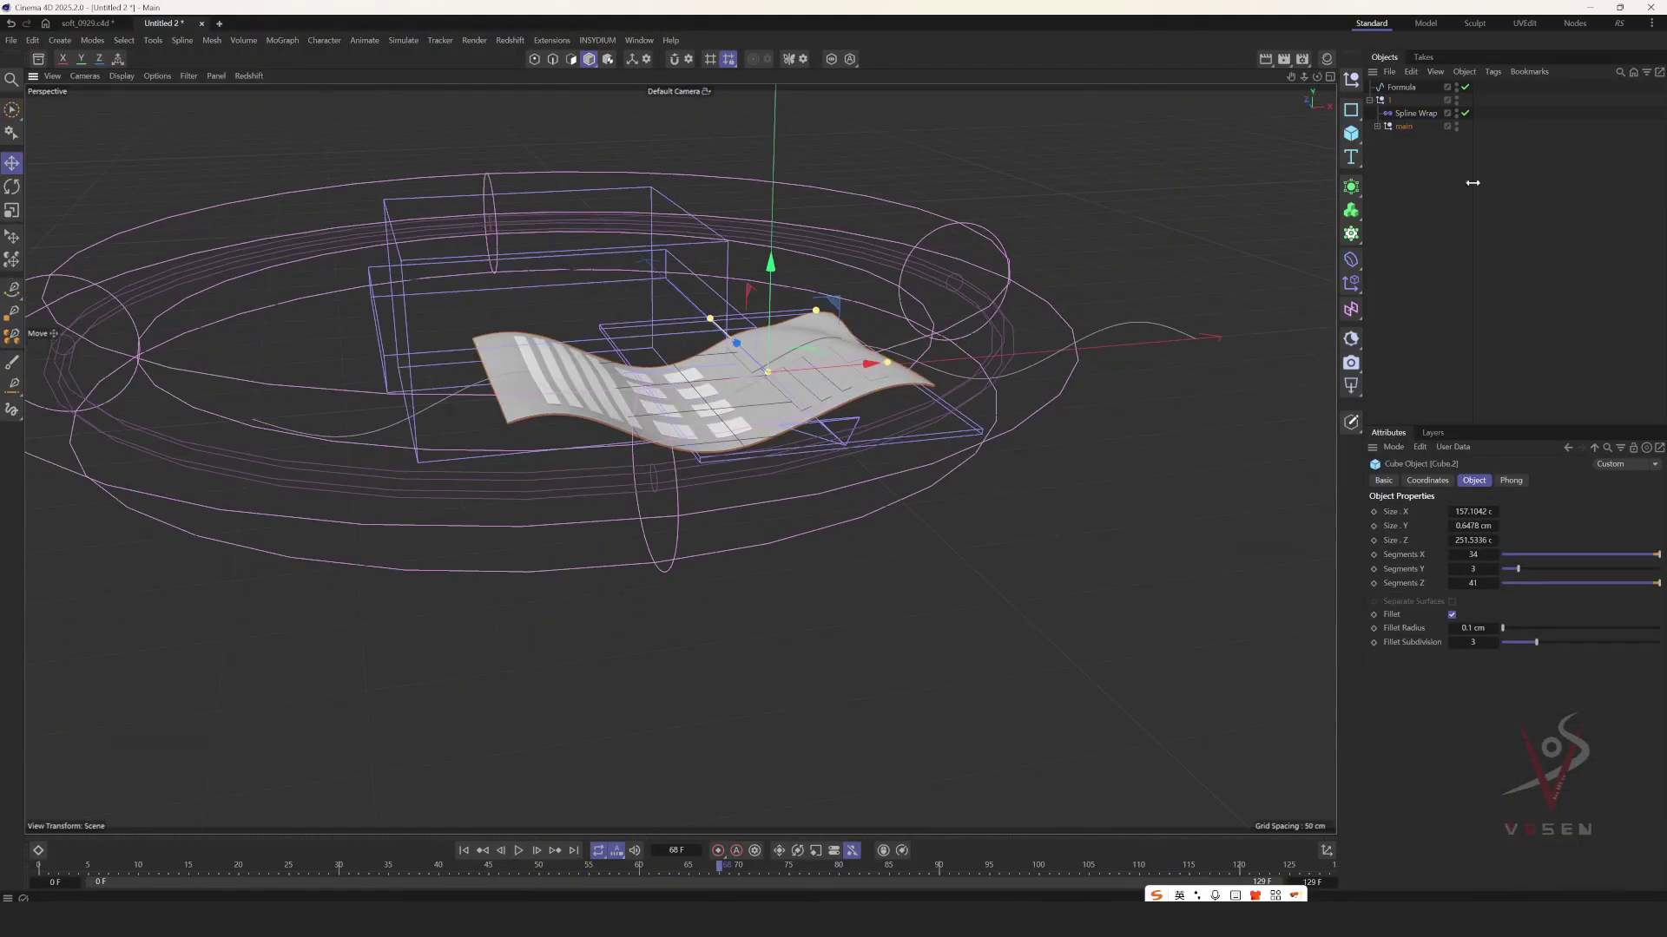
# - Duplicate the null 1 with its full hierarchy and expand the copy
pyautogui.click(1388, 101)
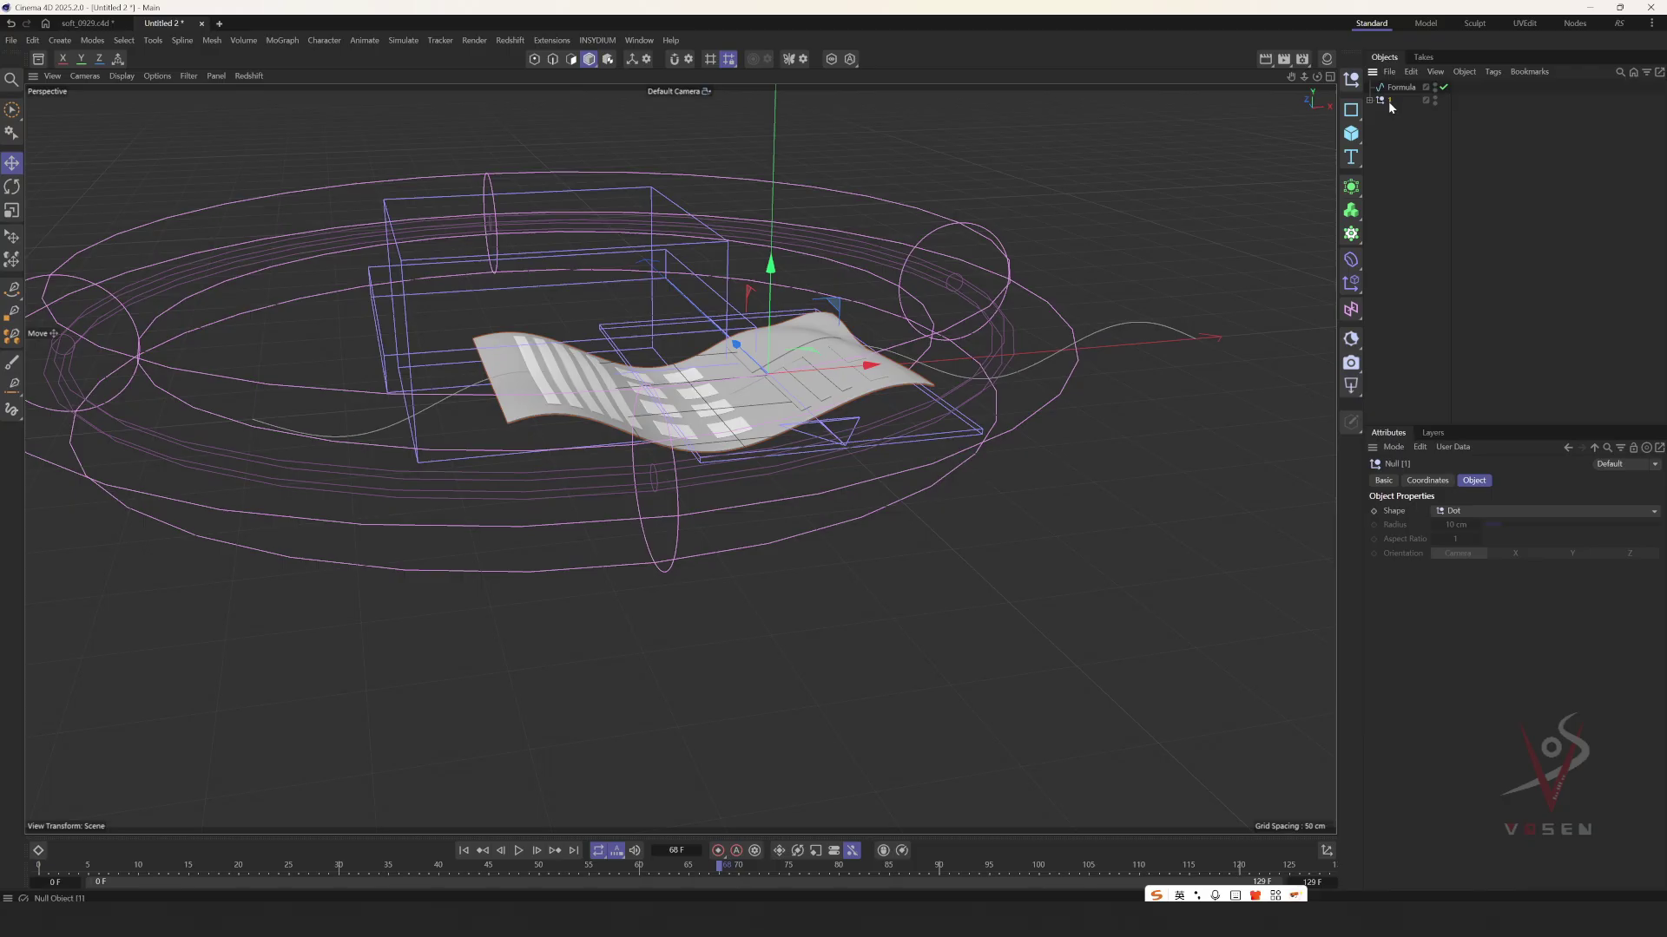
pyautogui.keyDown('ctrl'); pyautogui.moveTo(1388, 101); pyautogui.dragTo(1369, 93); pyautogui.keyUp('ctrl')
pyautogui.click(1369, 97)
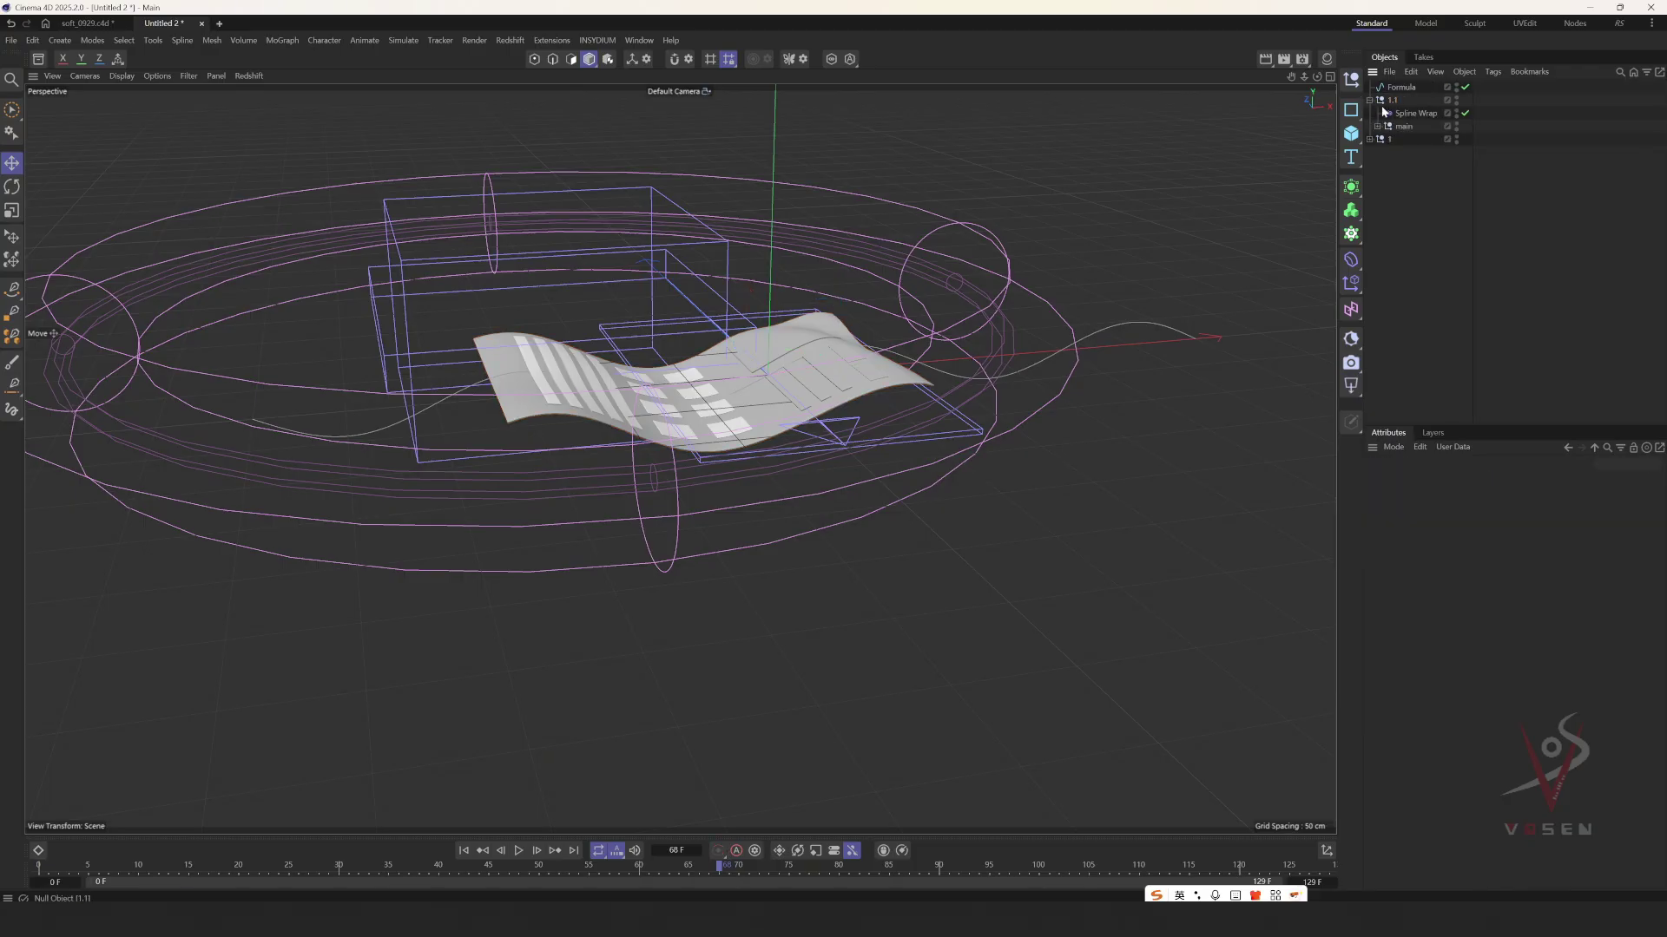
# - Lower the copied group's Cube.2 slightly below the original sheet and delete the content null from that copy
pyautogui.click(1415, 165)
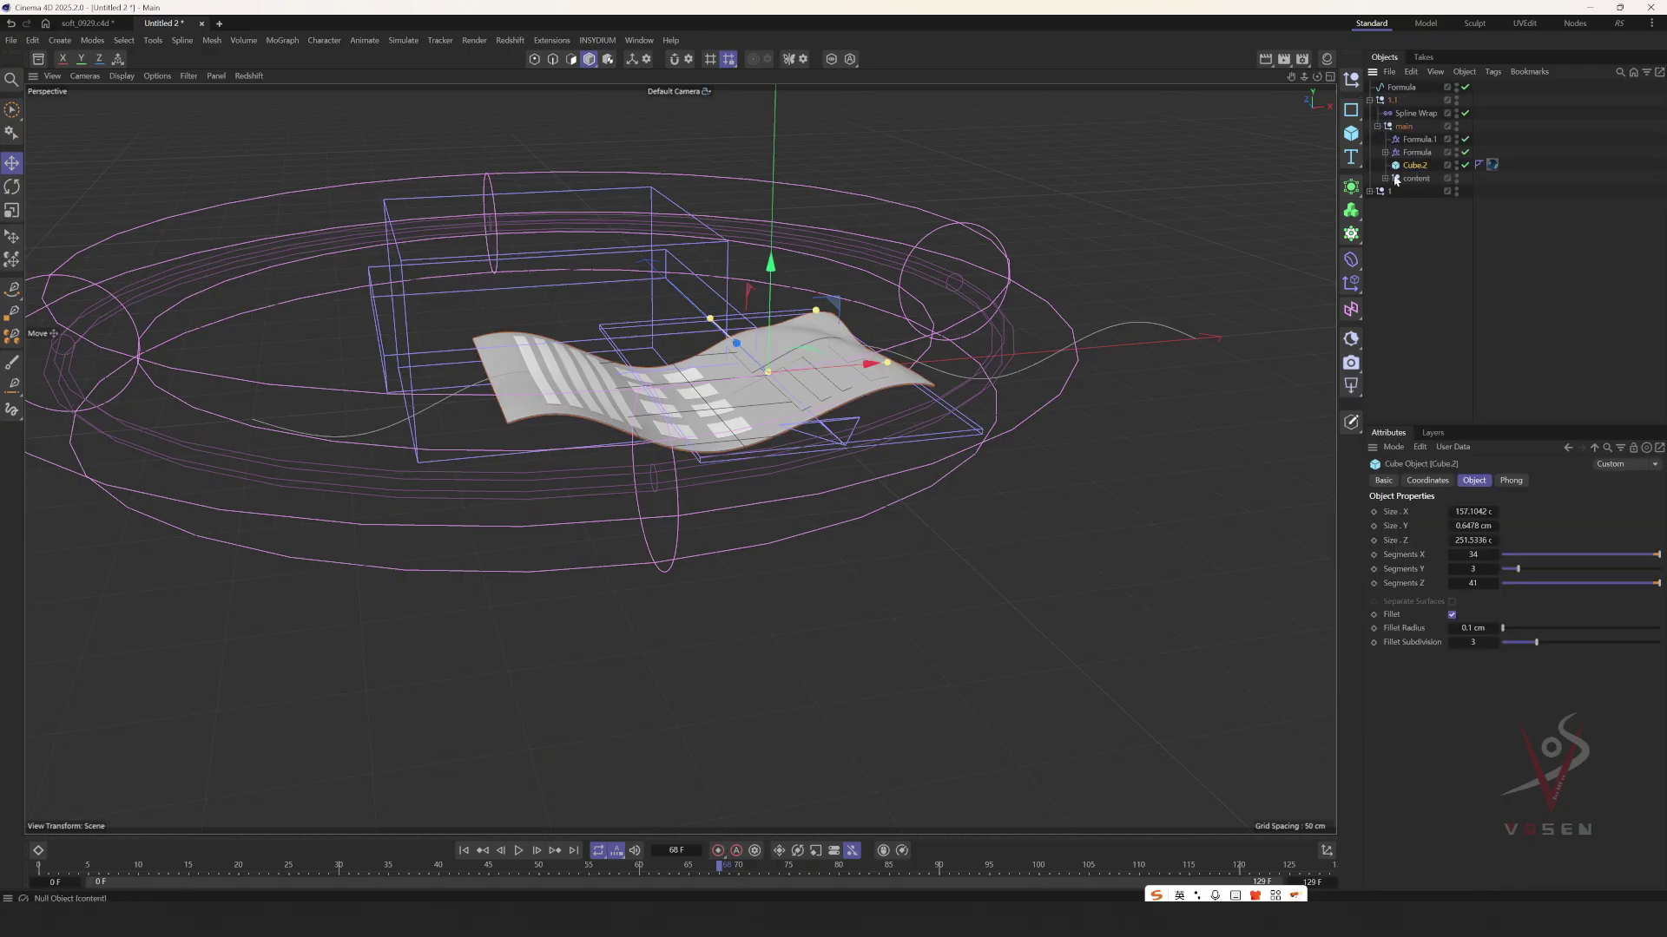
pyautogui.click(1385, 178)
pyautogui.keyDown('alt'); pyautogui.moveTo(751, 429); pyautogui.dragTo(736, 402); pyautogui.keyUp('alt')
pyautogui.moveTo(778, 269); pyautogui.dragTo(779, 283)
pyautogui.click(1409, 180)
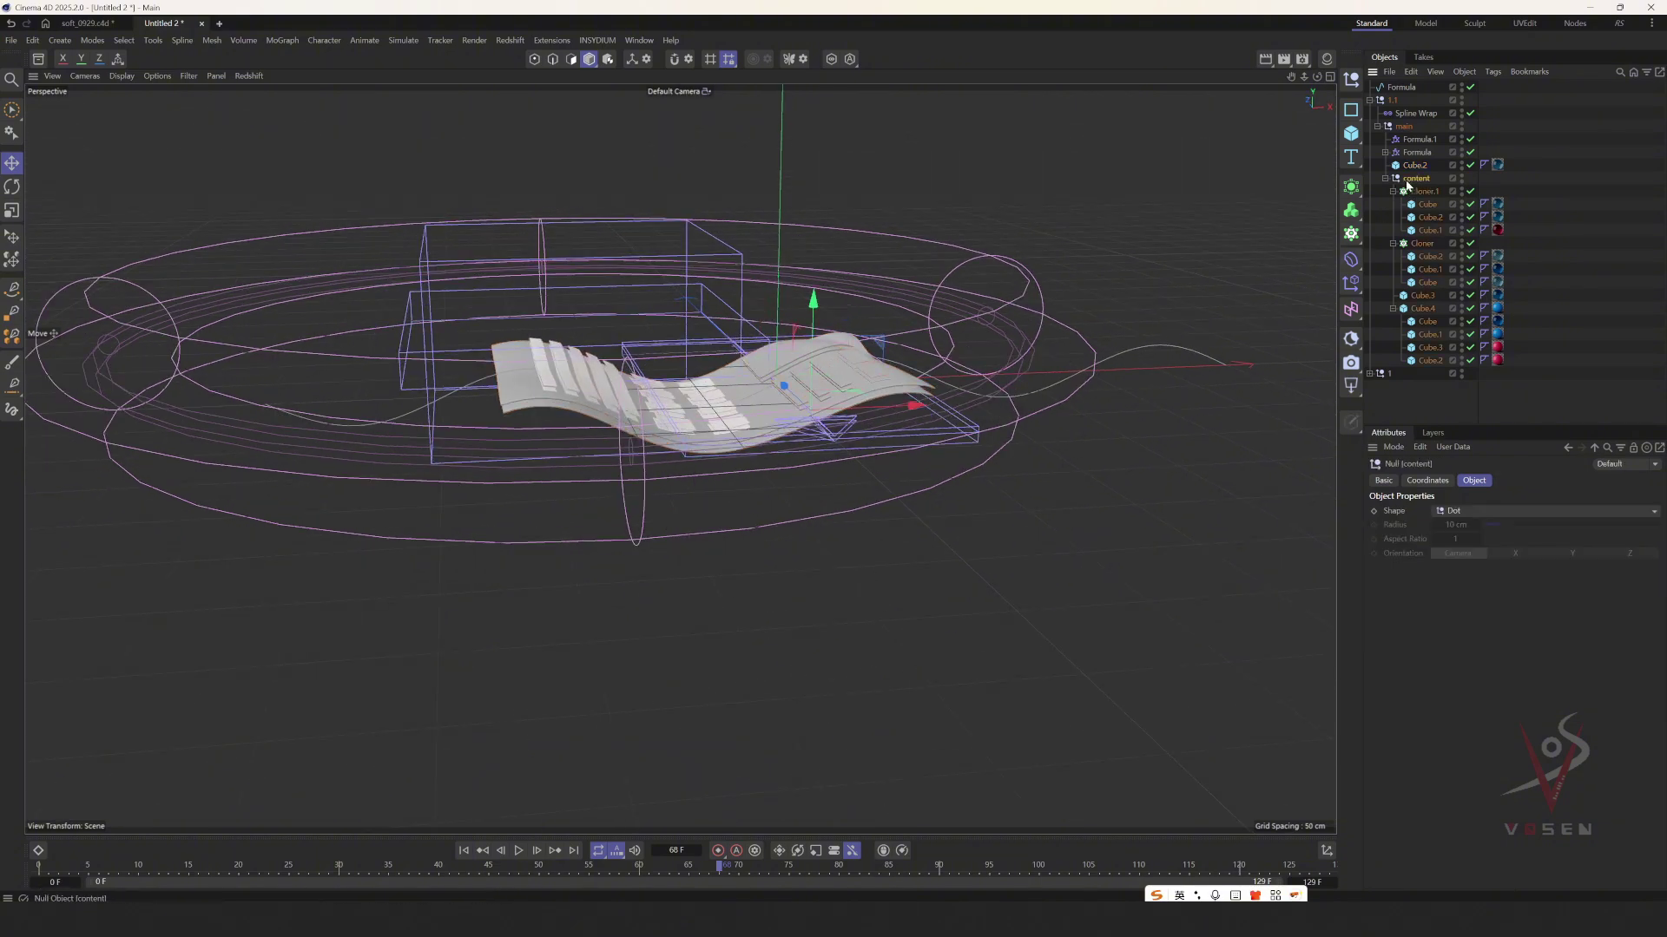
pyautogui.press('Delete')
# - Shift the copied Cube.2 slightly along its axes so its edges stick out beneath the original sheet
pyautogui.click(1415, 165)
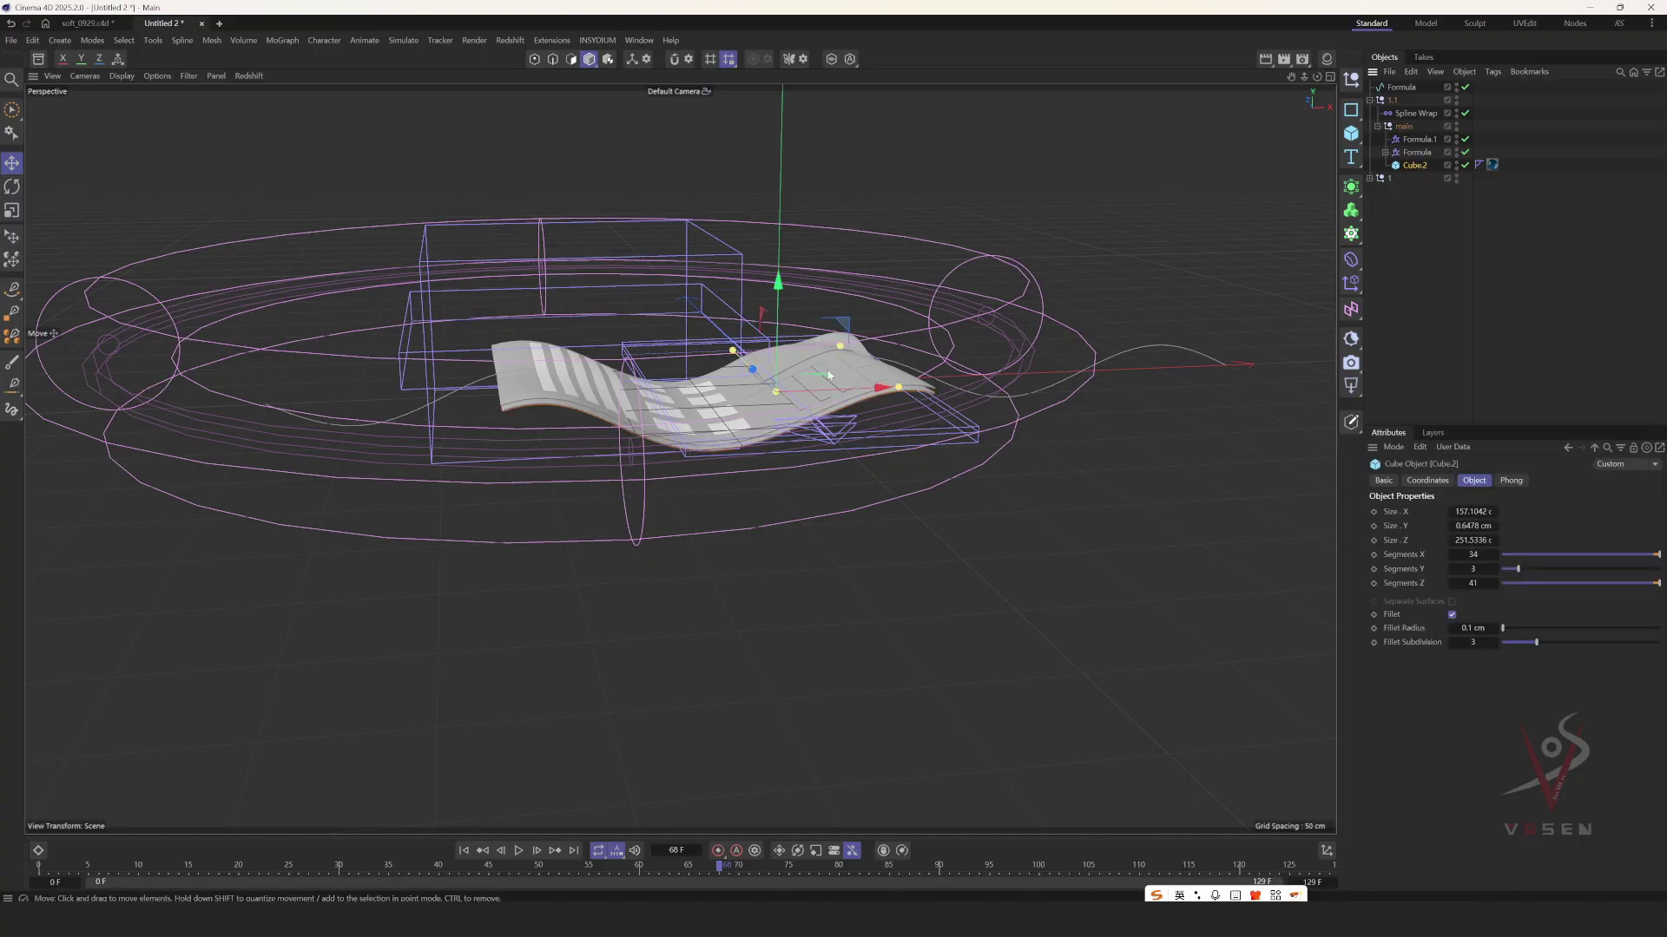
pyautogui.scroll(5, 669, 422)
pyautogui.keyDown('alt'); pyautogui.moveTo(669, 423); pyautogui.dragTo(690, 416); pyautogui.keyUp('alt')
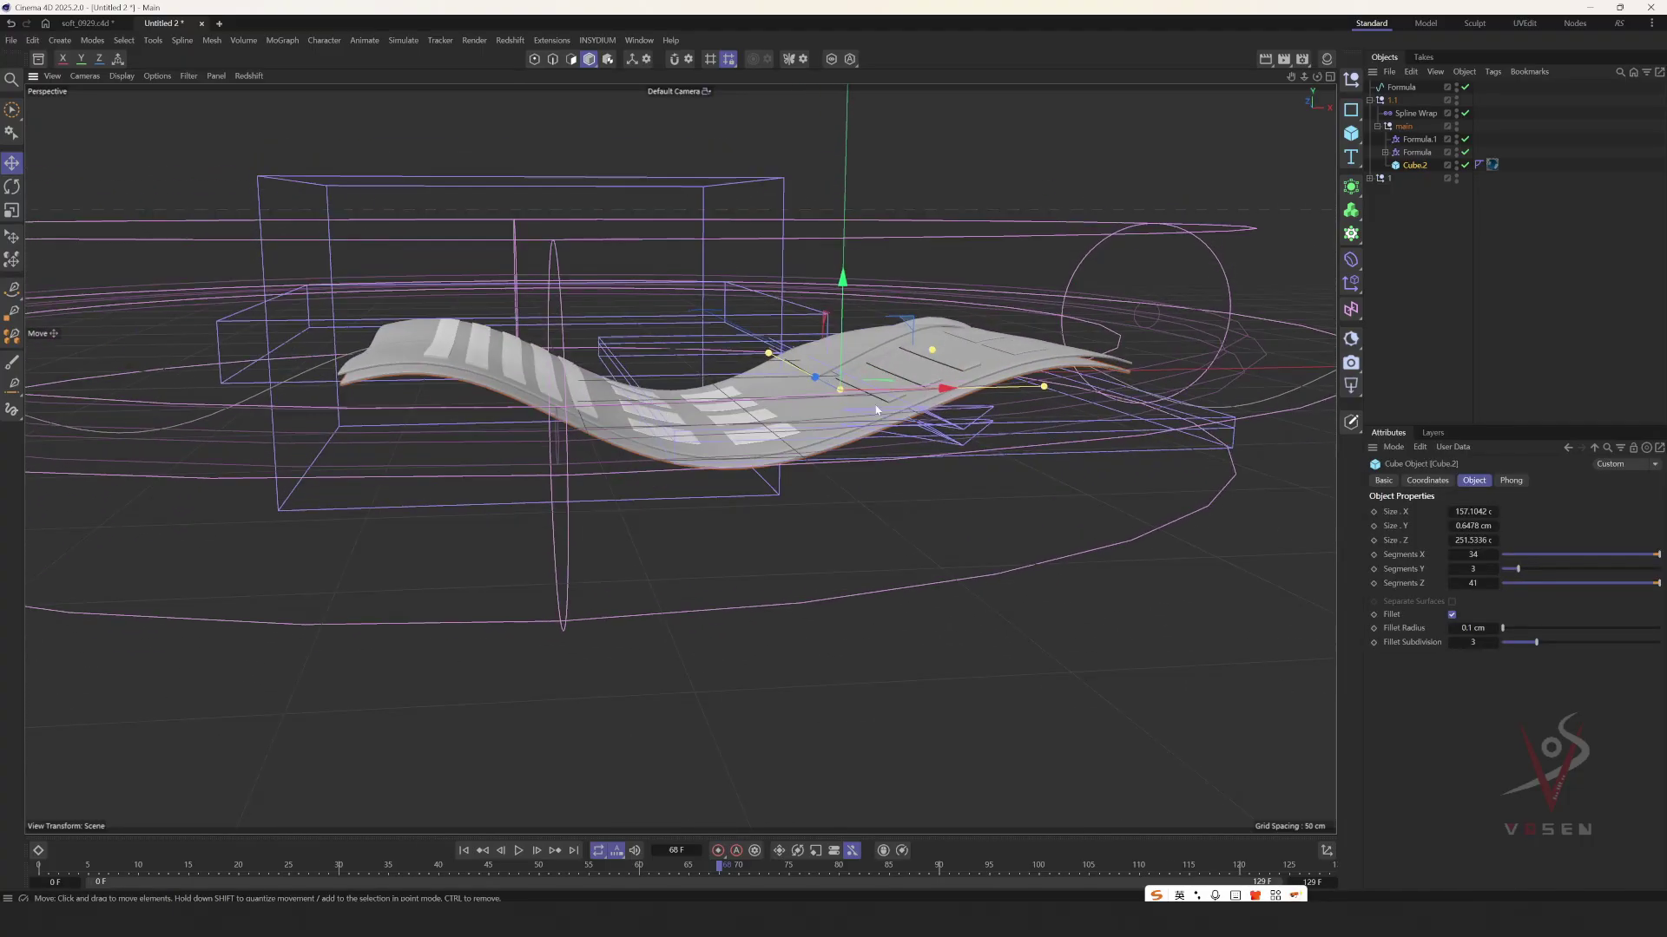
pyautogui.moveTo(923, 391); pyautogui.dragTo(892, 393)
pyautogui.keyDown('alt'); pyautogui.moveTo(892, 392); pyautogui.dragTo(944, 397); pyautogui.keyUp('alt')
pyautogui.moveTo(810, 382)
pyautogui.mouseDown()
pyautogui.moveTo(832, 390)
pyautogui.moveTo(730, 377)
pyautogui.moveTo(807, 396)
pyautogui.mouseUp()
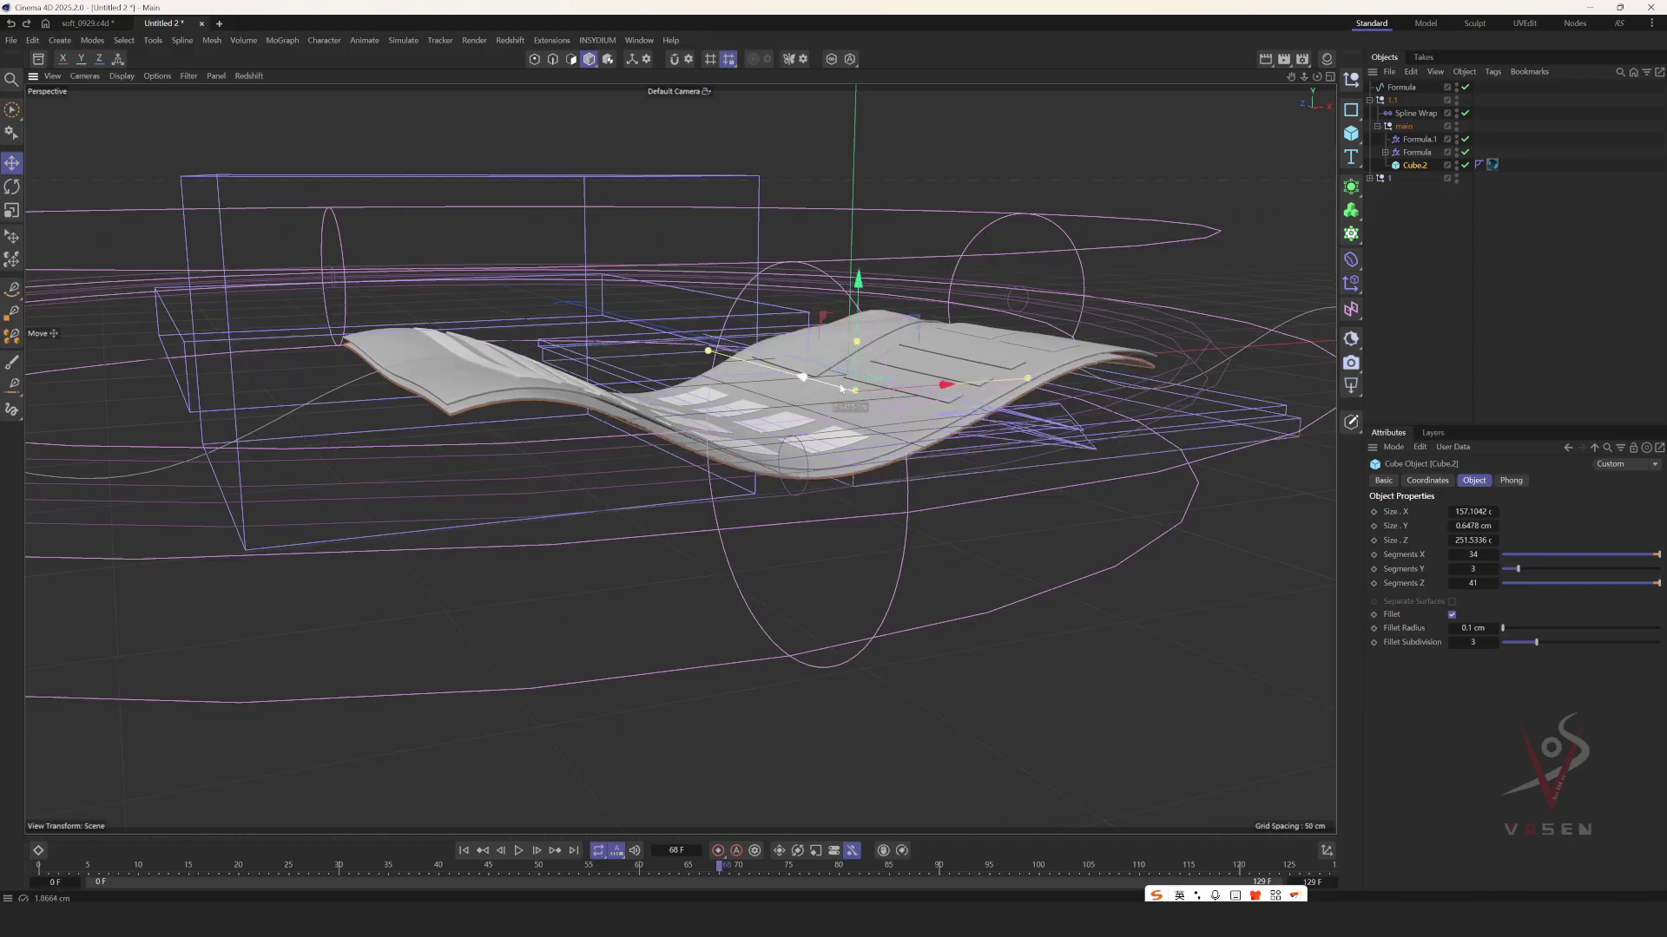
pyautogui.moveTo(852, 328); pyautogui.dragTo(851, 331)
pyautogui.keyDown('alt'); pyautogui.moveTo(598, 387); pyautogui.dragTo(769, 430); pyautogui.keyUp('alt')
pyautogui.scroll(-2, 768, 429)
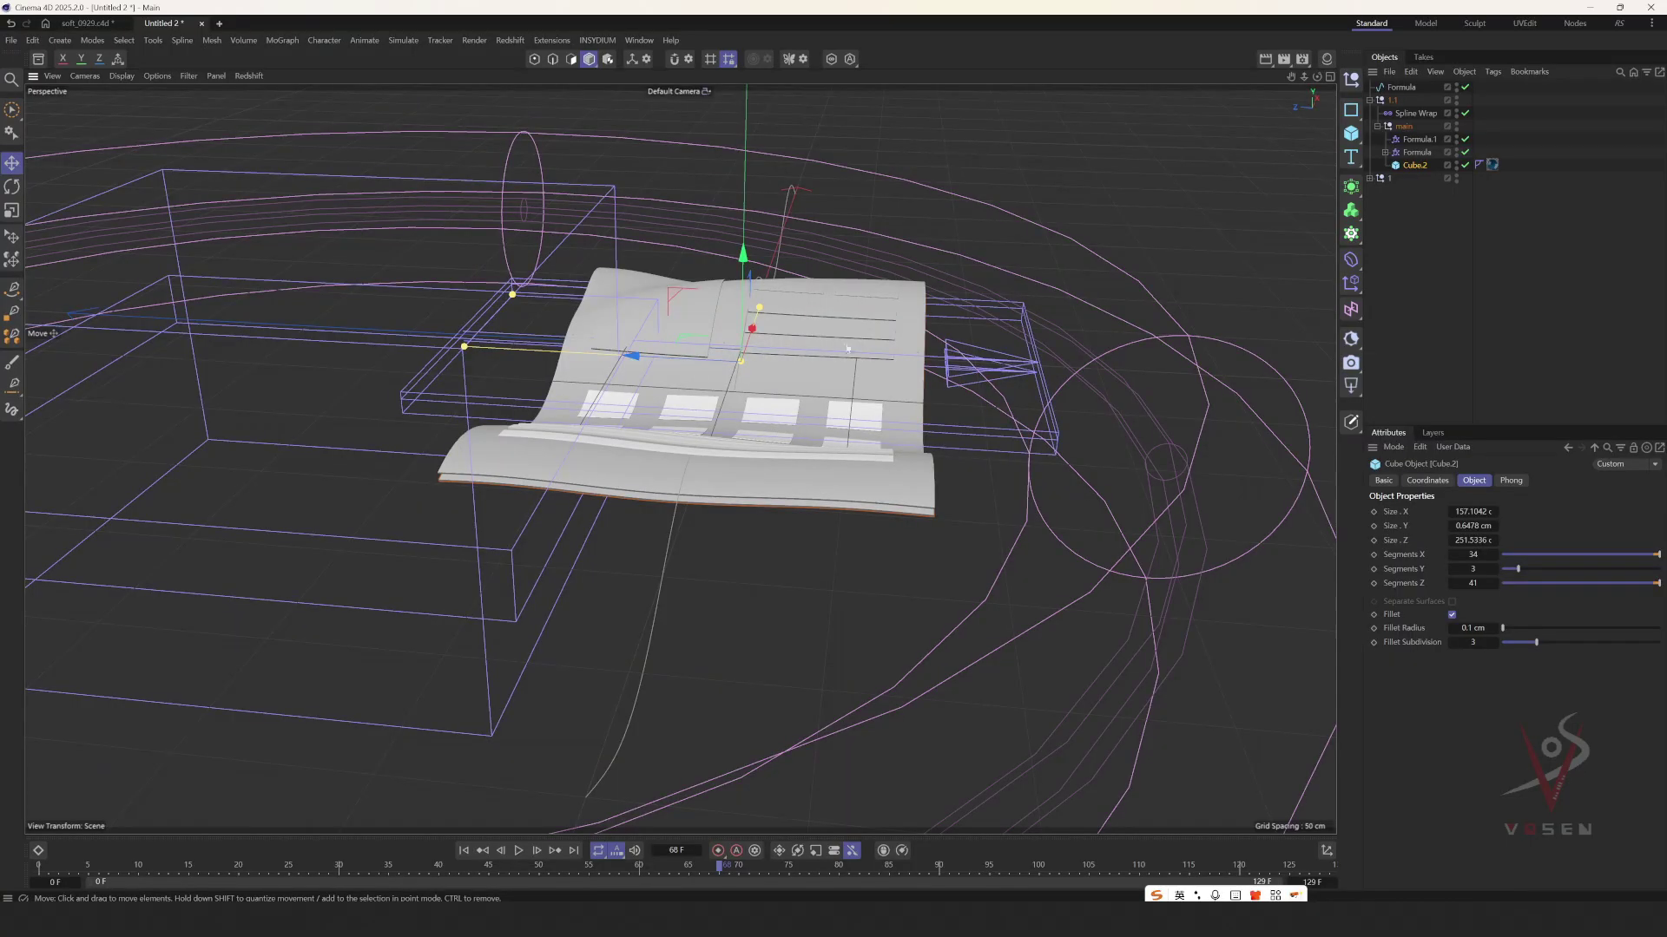
# - Duplicate Cube.2 inside the 1.1 group and offset the copy as another layer below the sheet
pyautogui.moveTo(847, 348)
pyautogui.keyDown('alt'); pyautogui.mouseDown()
pyautogui.moveTo(798, 339)
pyautogui.moveTo(763, 292)
pyautogui.mouseUp(); pyautogui.keyUp('alt')
pyautogui.moveTo(763, 292)
pyautogui.keyDown('alt'); pyautogui.mouseDown()
pyautogui.moveTo(788, 304)
pyautogui.moveTo(768, 347)
pyautogui.moveTo(793, 362)
pyautogui.moveTo(903, 364)
pyautogui.moveTo(1004, 333)
pyautogui.moveTo(977, 349)
pyautogui.mouseUp(); pyautogui.keyUp('alt')
pyautogui.hotkey('ctrl', 'z')
pyautogui.keyDown('alt'); pyautogui.moveTo(978, 349); pyautogui.dragTo(990, 357, button='right'); pyautogui.keyUp('alt')
pyautogui.moveTo(992, 350); pyautogui.dragTo(1010, 355)
pyautogui.hotkey('ctrl', 'z')
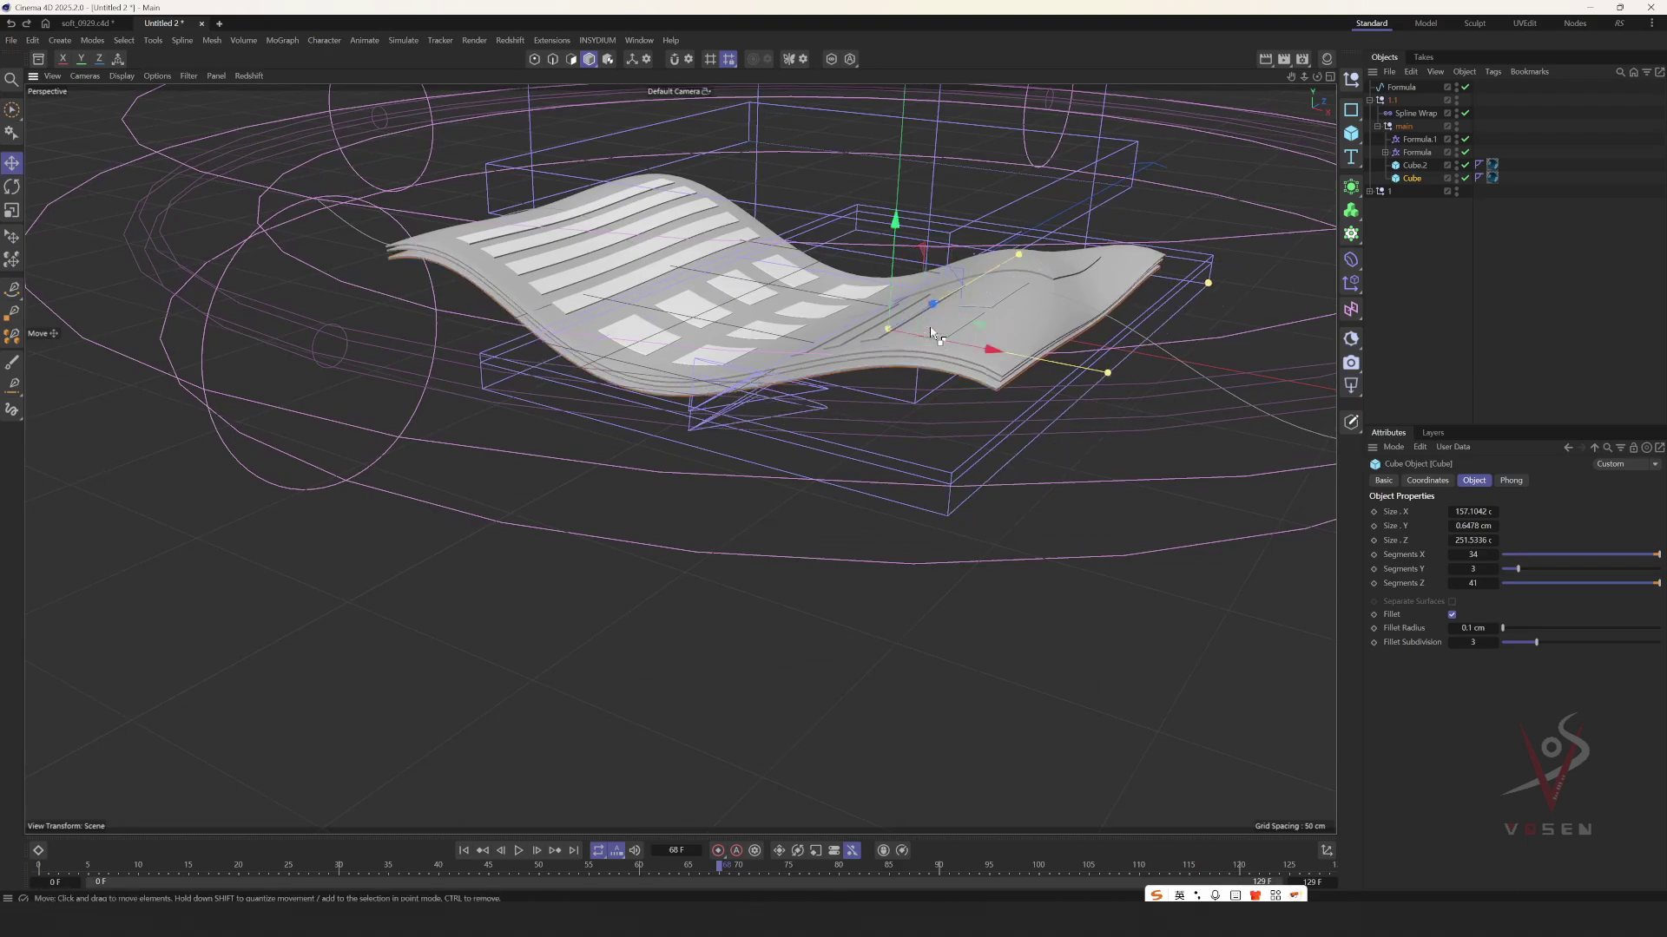
pyautogui.moveTo(936, 309)
pyautogui.keyDown('alt'); pyautogui.mouseDown()
pyautogui.moveTo(965, 274)
pyautogui.moveTo(955, 298)
pyautogui.mouseUp(); pyautogui.keyUp('alt')
pyautogui.keyDown('ctrl'); pyautogui.click(1414, 173); pyautogui.keyUp('ctrl')
pyautogui.keyDown('alt'); pyautogui.moveTo(638, 364); pyautogui.dragTo(898, 477); pyautogui.keyUp('alt')
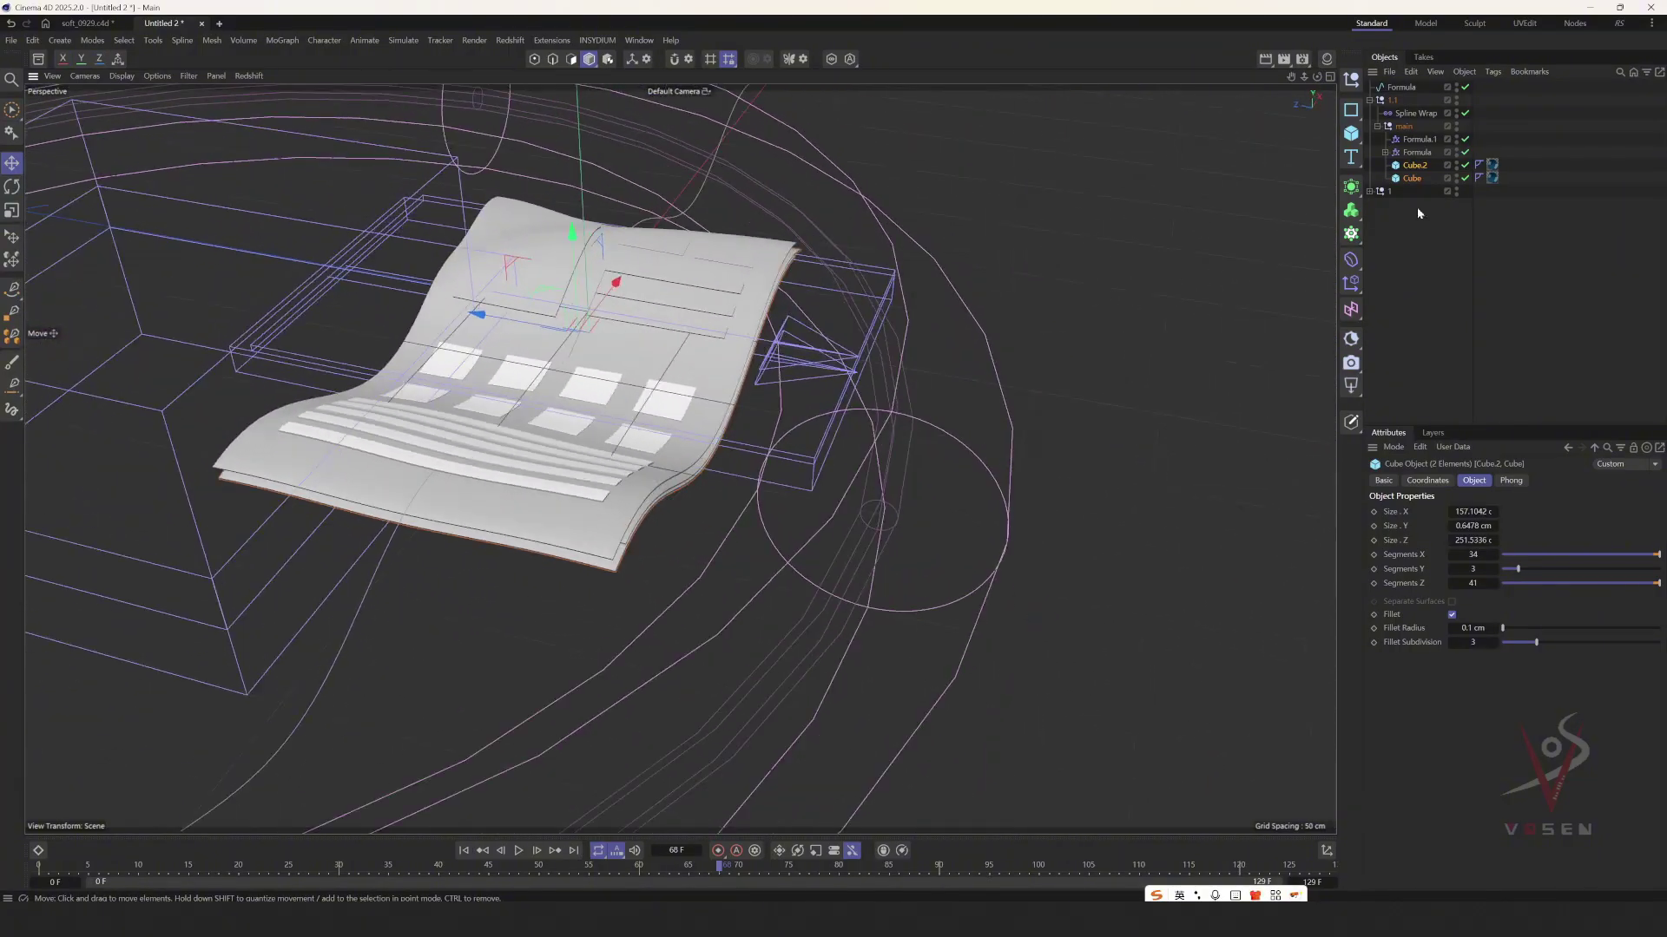
# - Copy and paste the null 1.1 to create another complete layer group
pyautogui.click(1418, 213)
pyautogui.click(1393, 101)
pyautogui.hotkey('ctrl', 'c')
pyautogui.hotkey('ctrl', 'v')
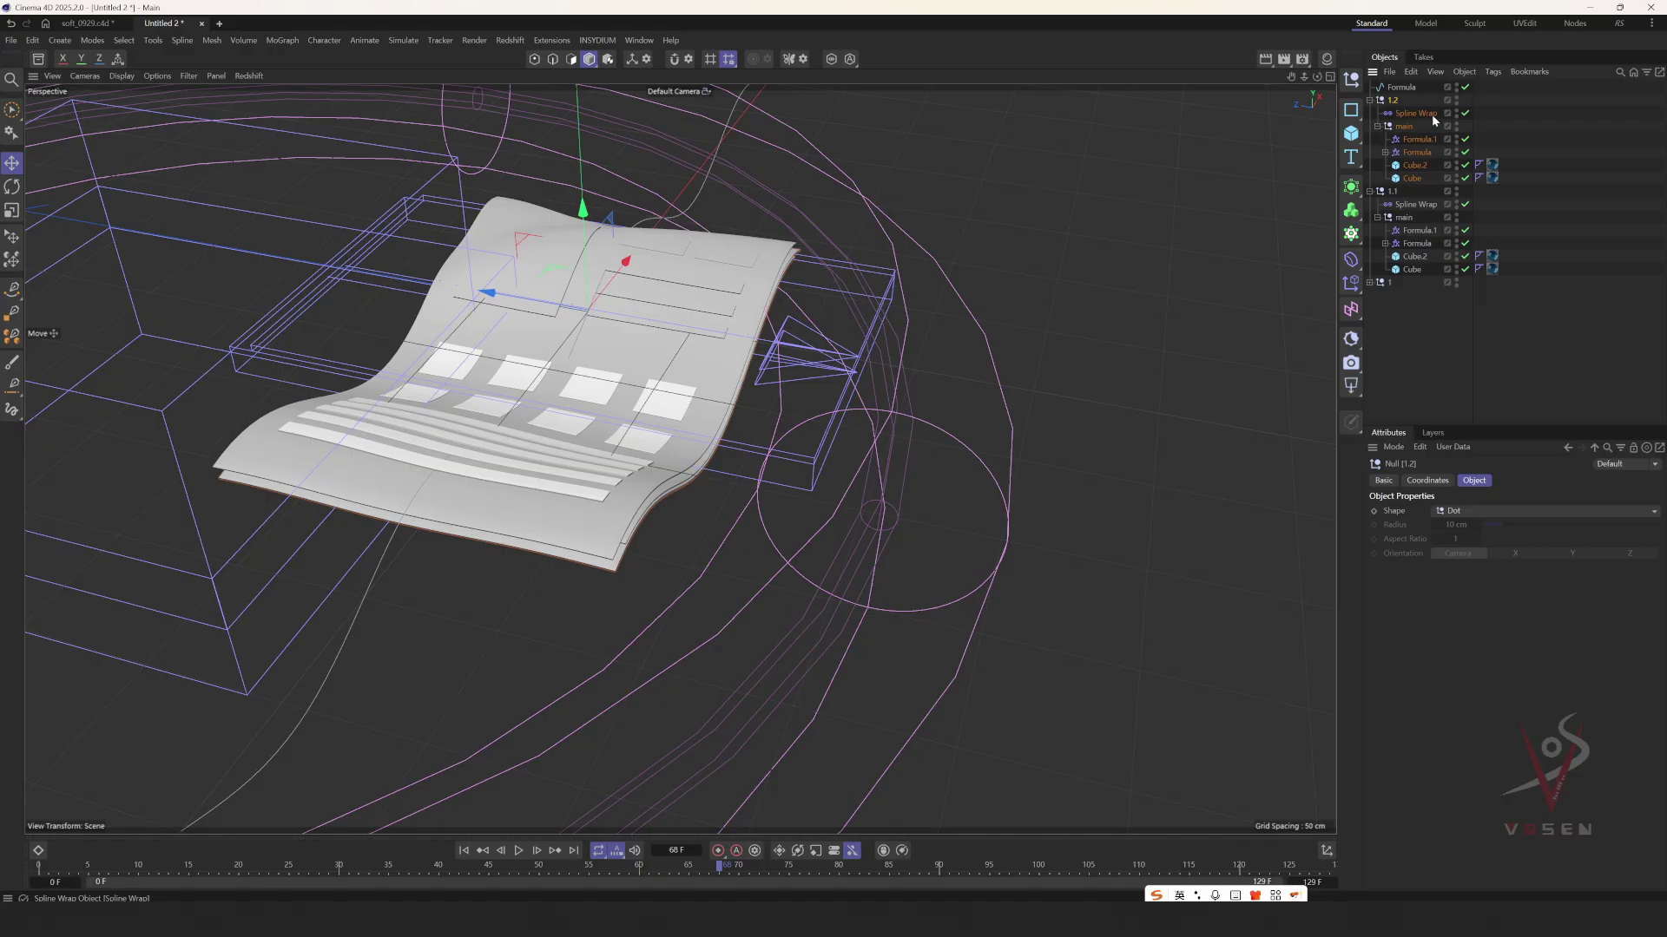
# - Offset Cube.2 and Cube in the 1.2 group to add further layers beneath the sheet stack
pyautogui.click(1422, 165)
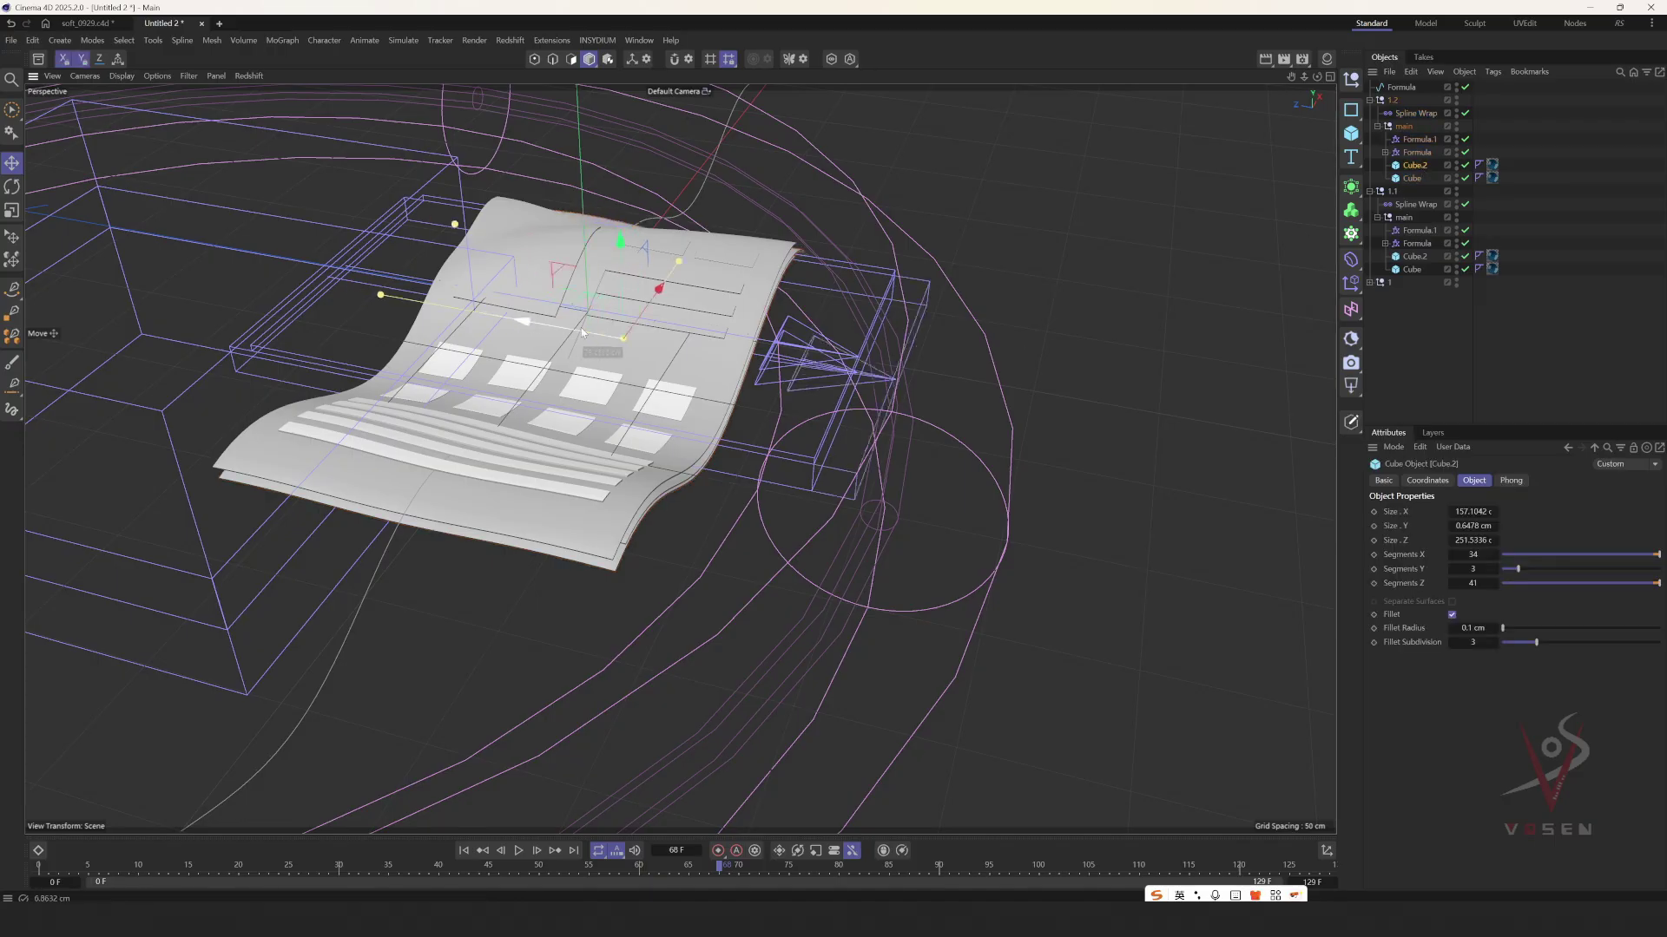
pyautogui.keyDown('shift'); pyautogui.click(1412, 178); pyautogui.keyUp('shift')
pyautogui.moveTo(557, 329)
pyautogui.mouseDown()
pyautogui.moveTo(591, 335)
pyautogui.moveTo(507, 319)
pyautogui.moveTo(623, 304)
pyautogui.moveTo(557, 331)
pyautogui.mouseUp()
pyautogui.hotkey('ctrl', 'z')
pyautogui.hotkey('ctrl', 'z')
# - Make Cube a child of Cube.2 in the 1.2 group and shift it about 10.6 cm along X
pyautogui.click(1408, 179)
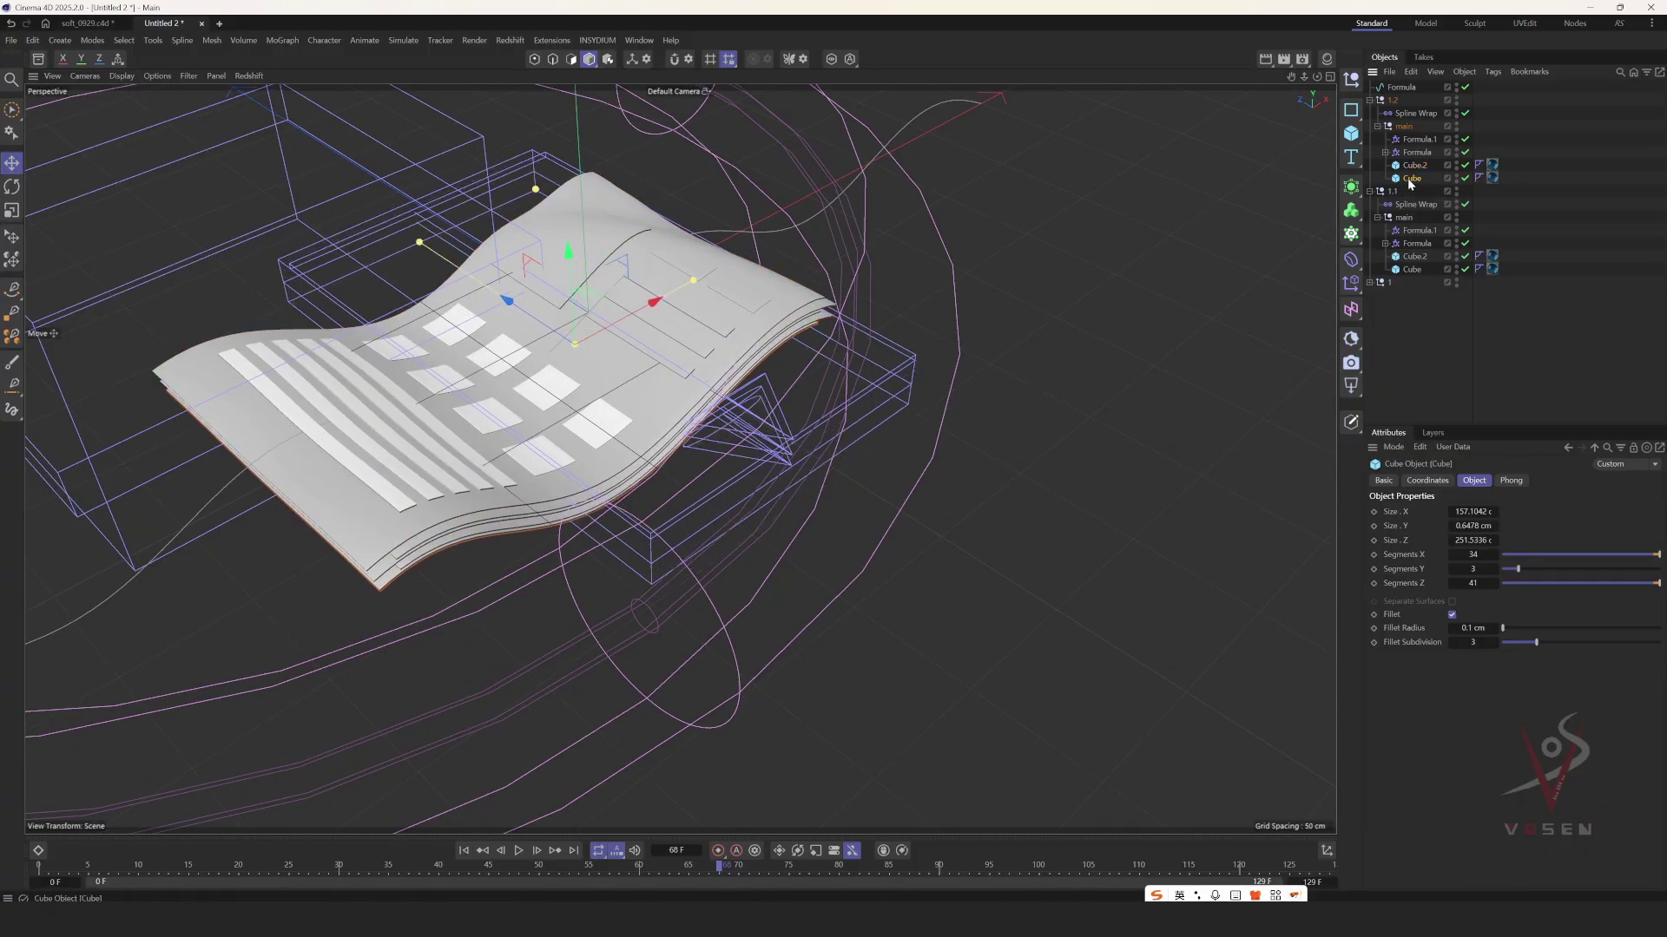
pyautogui.moveTo(1408, 179); pyautogui.dragTo(1415, 167)
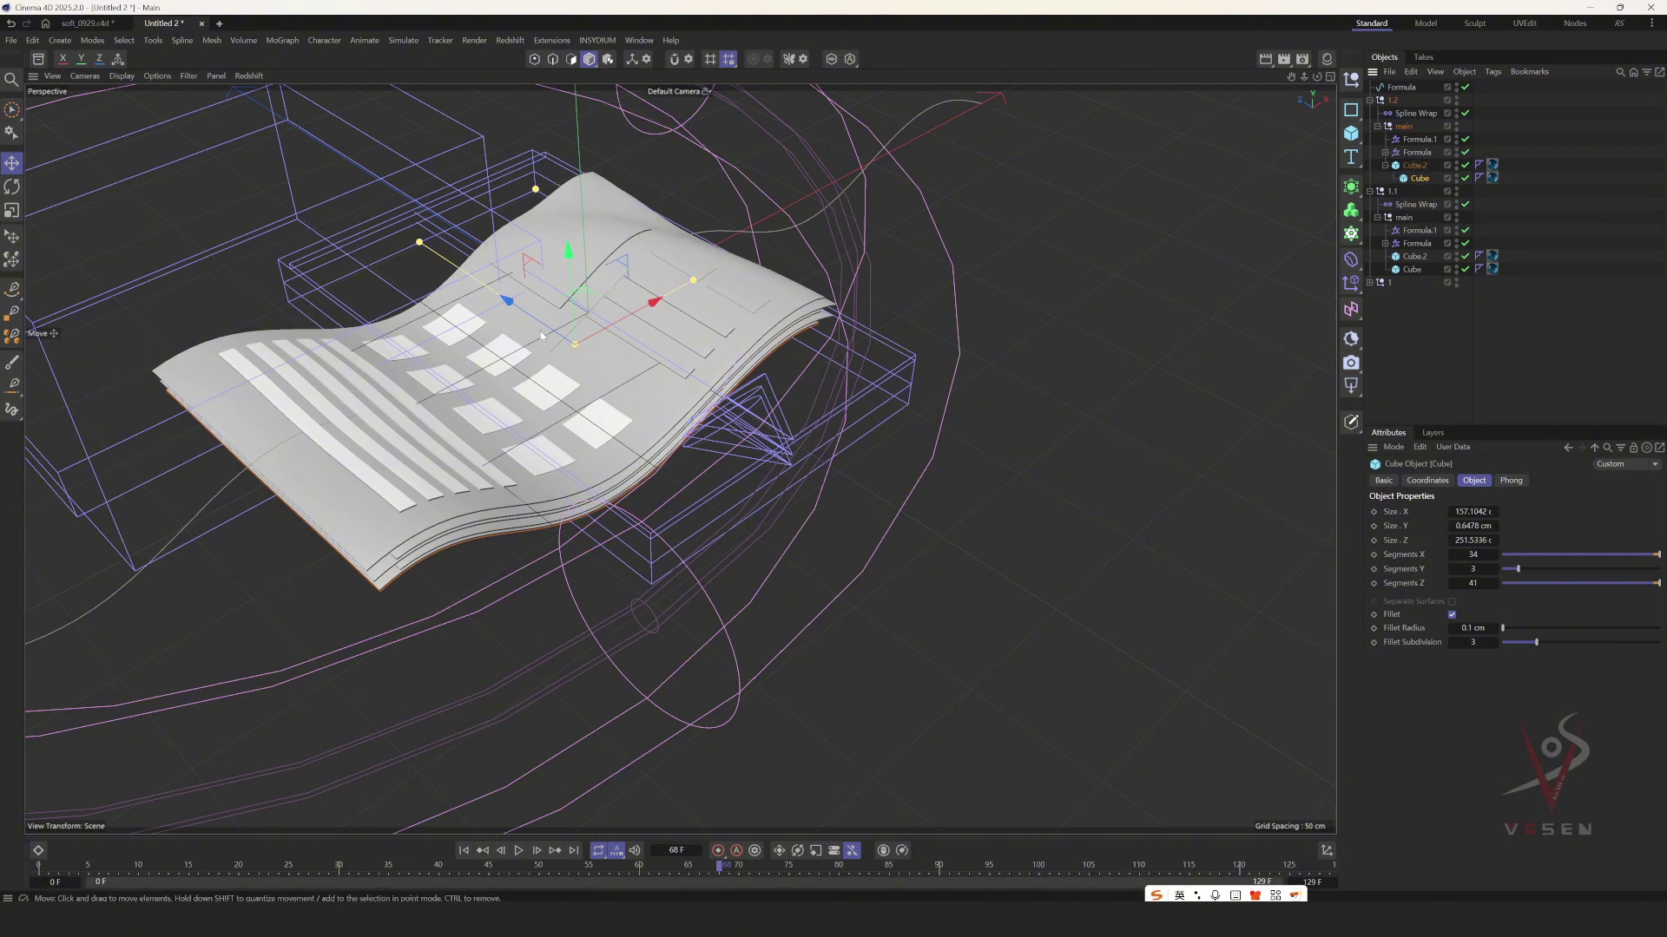
pyautogui.moveTo(541, 336); pyautogui.dragTo(491, 337)
pyautogui.moveTo(651, 342); pyautogui.dragTo(678, 342)
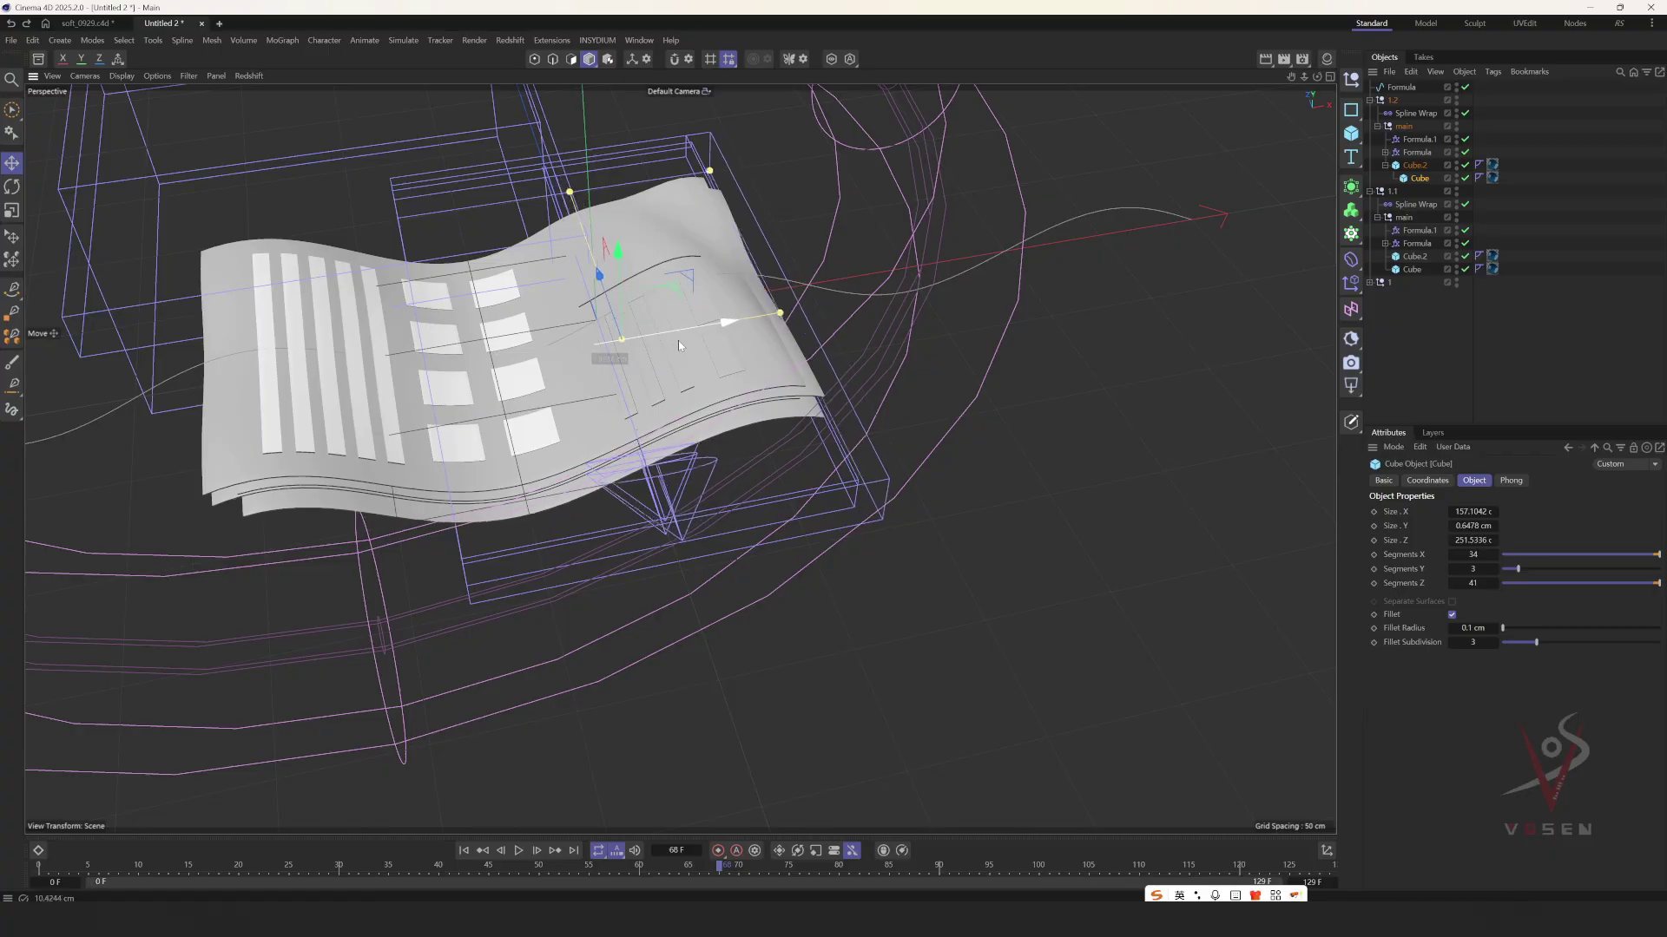
pyautogui.keyDown('alt'); pyautogui.moveTo(601, 439); pyautogui.dragTo(538, 434); pyautogui.keyUp('alt')
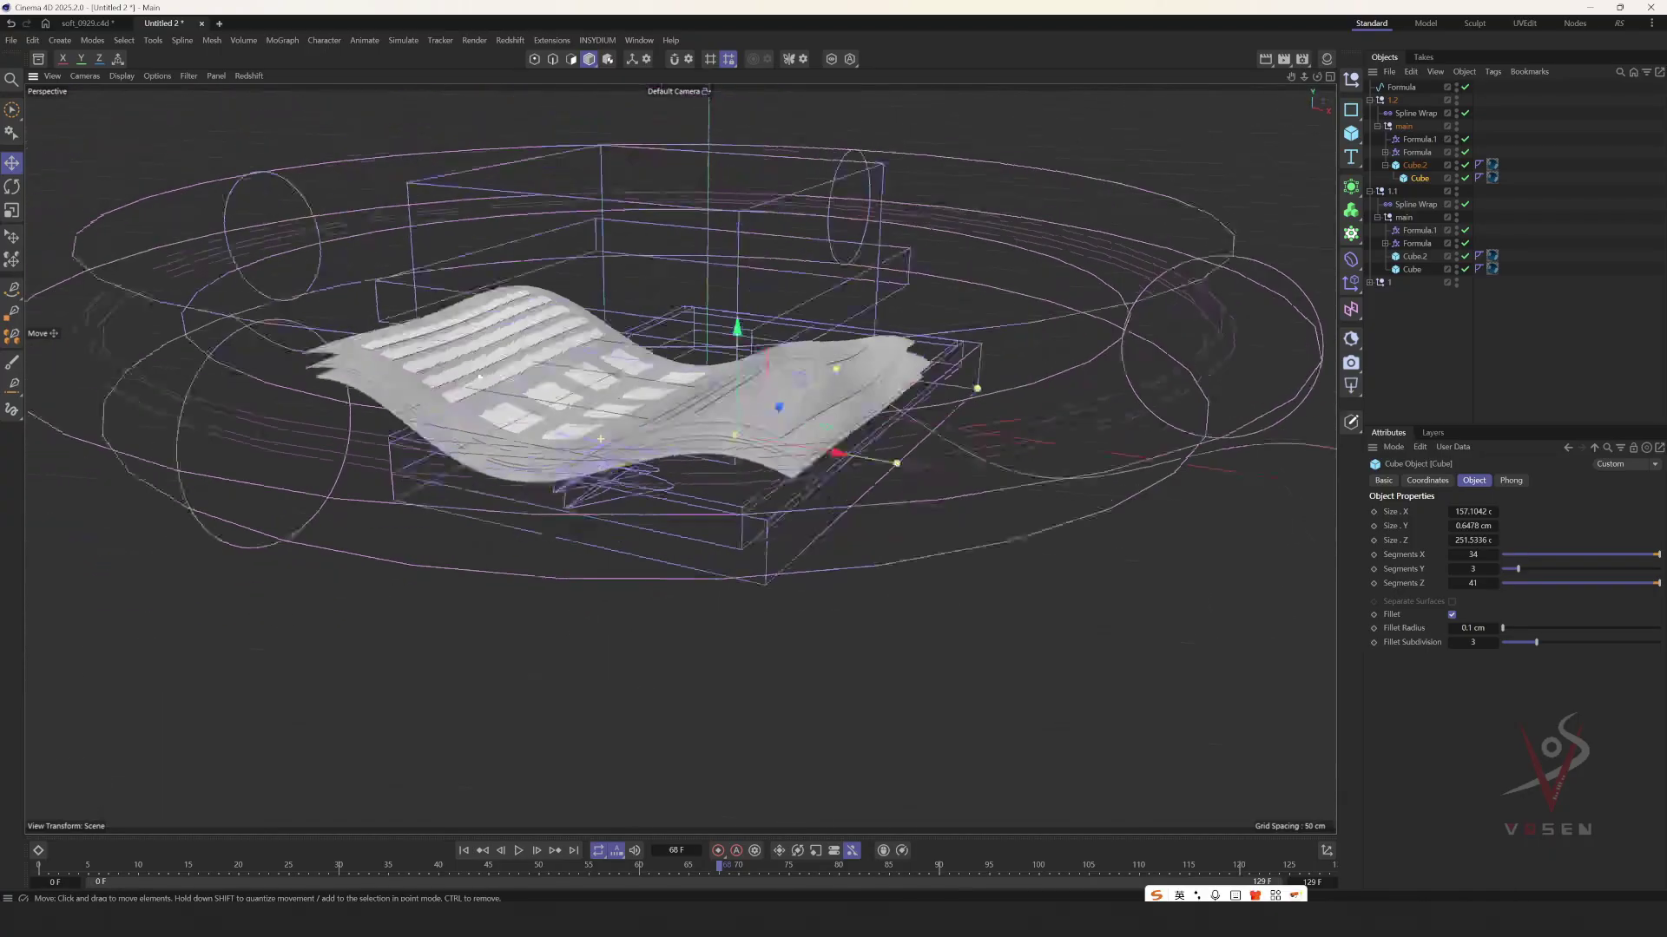
pyautogui.keyDown('alt'); pyautogui.moveTo(479, 377); pyautogui.dragTo(565, 404); pyautogui.keyUp('alt')
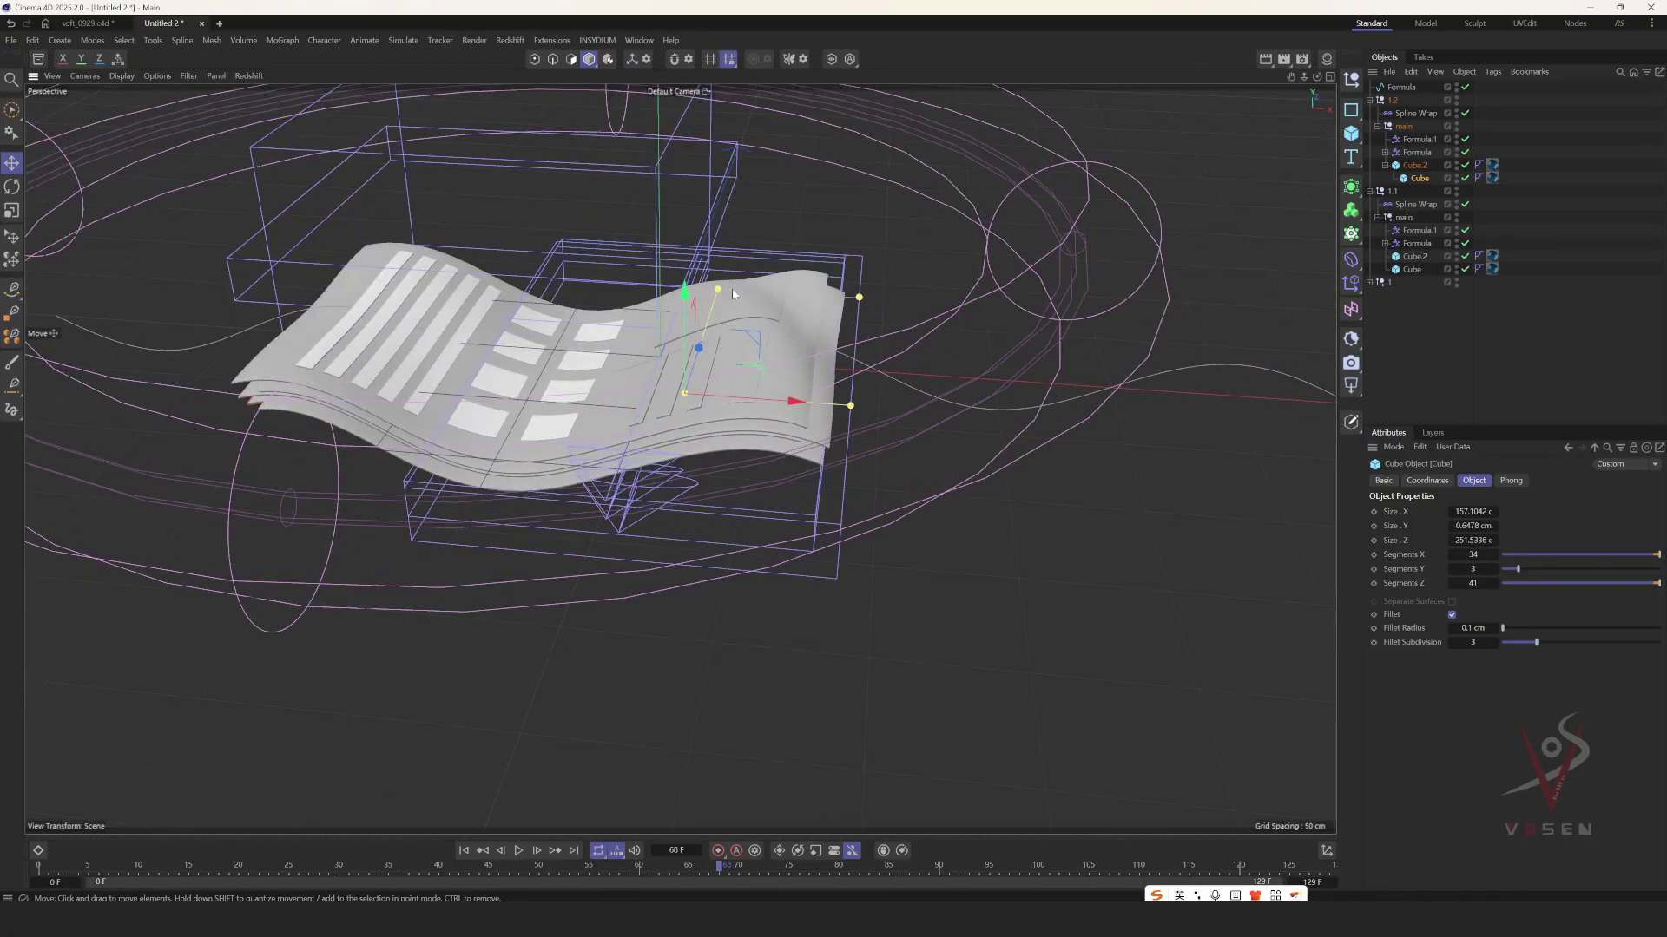
# - Set the child Cube's Size Z to 216.5336 cm and disable its parent Cube.2
pyautogui.moveTo(719, 290); pyautogui.dragTo(716, 331)
pyautogui.hotkey('ctrl', 'z')
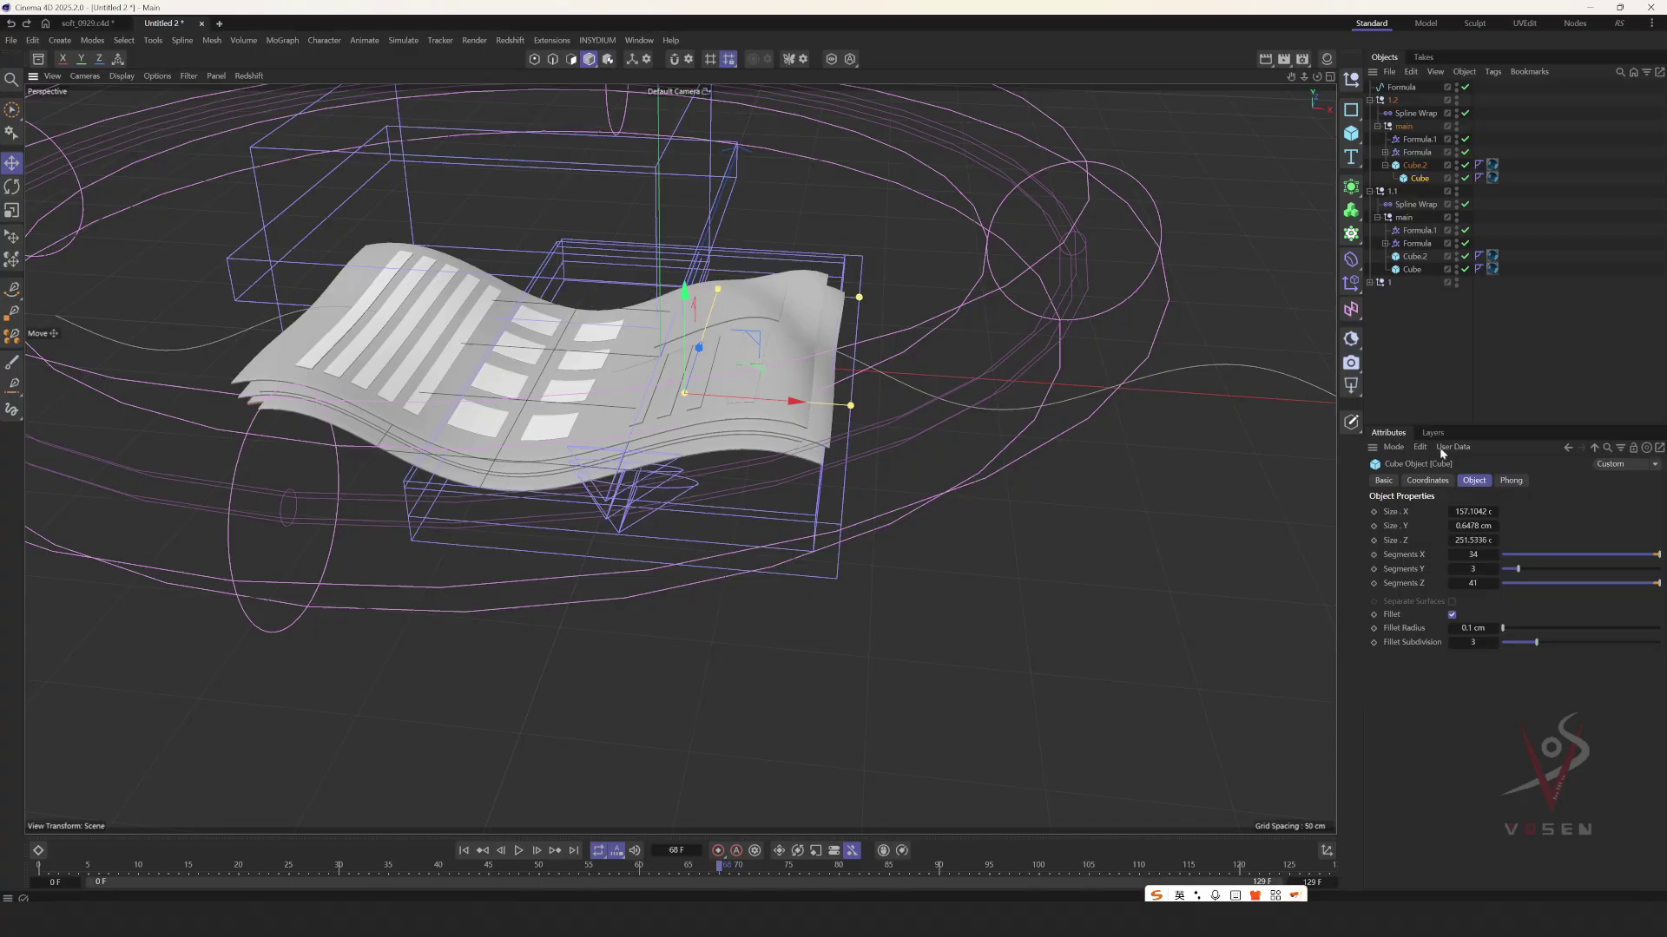
pyautogui.moveTo(1473, 540); pyautogui.dragTo(1441, 540)
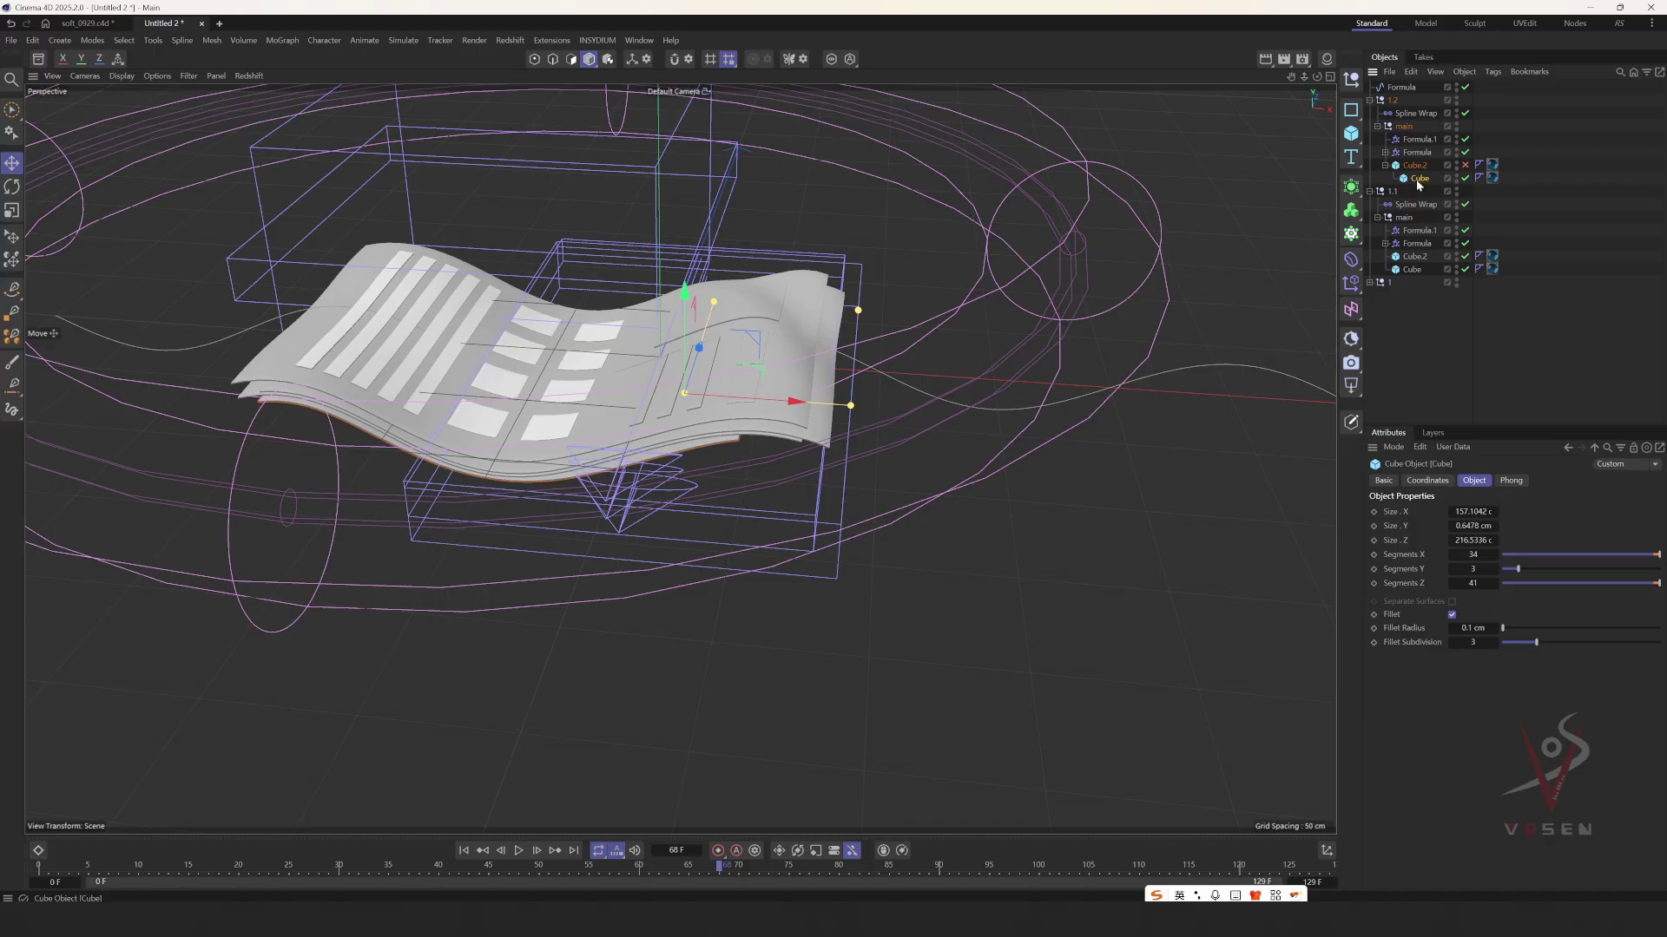
pyautogui.keyDown('alt'); pyautogui.moveTo(671, 438); pyautogui.dragTo(631, 448); pyautogui.keyUp('alt')
pyautogui.moveTo(736, 350); pyautogui.dragTo(646, 384)
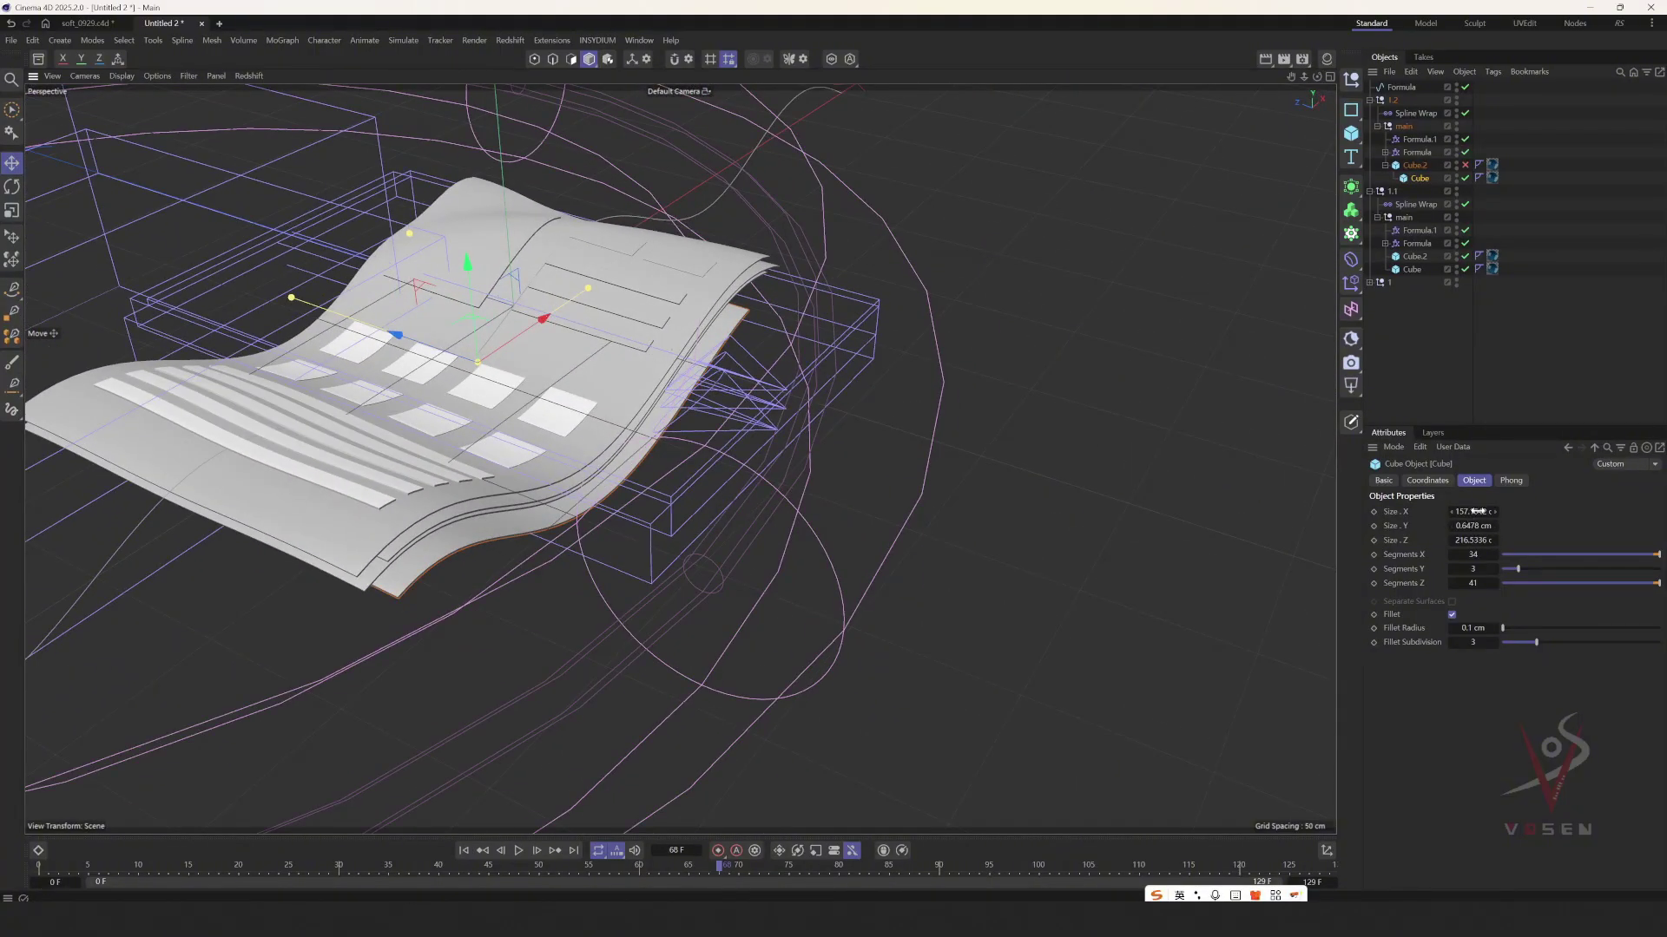
# - Resize the child Cube to 142.1042 cm in X and 121.5336 cm in Z
pyautogui.moveTo(1477, 511); pyautogui.dragTo(1476, 540)
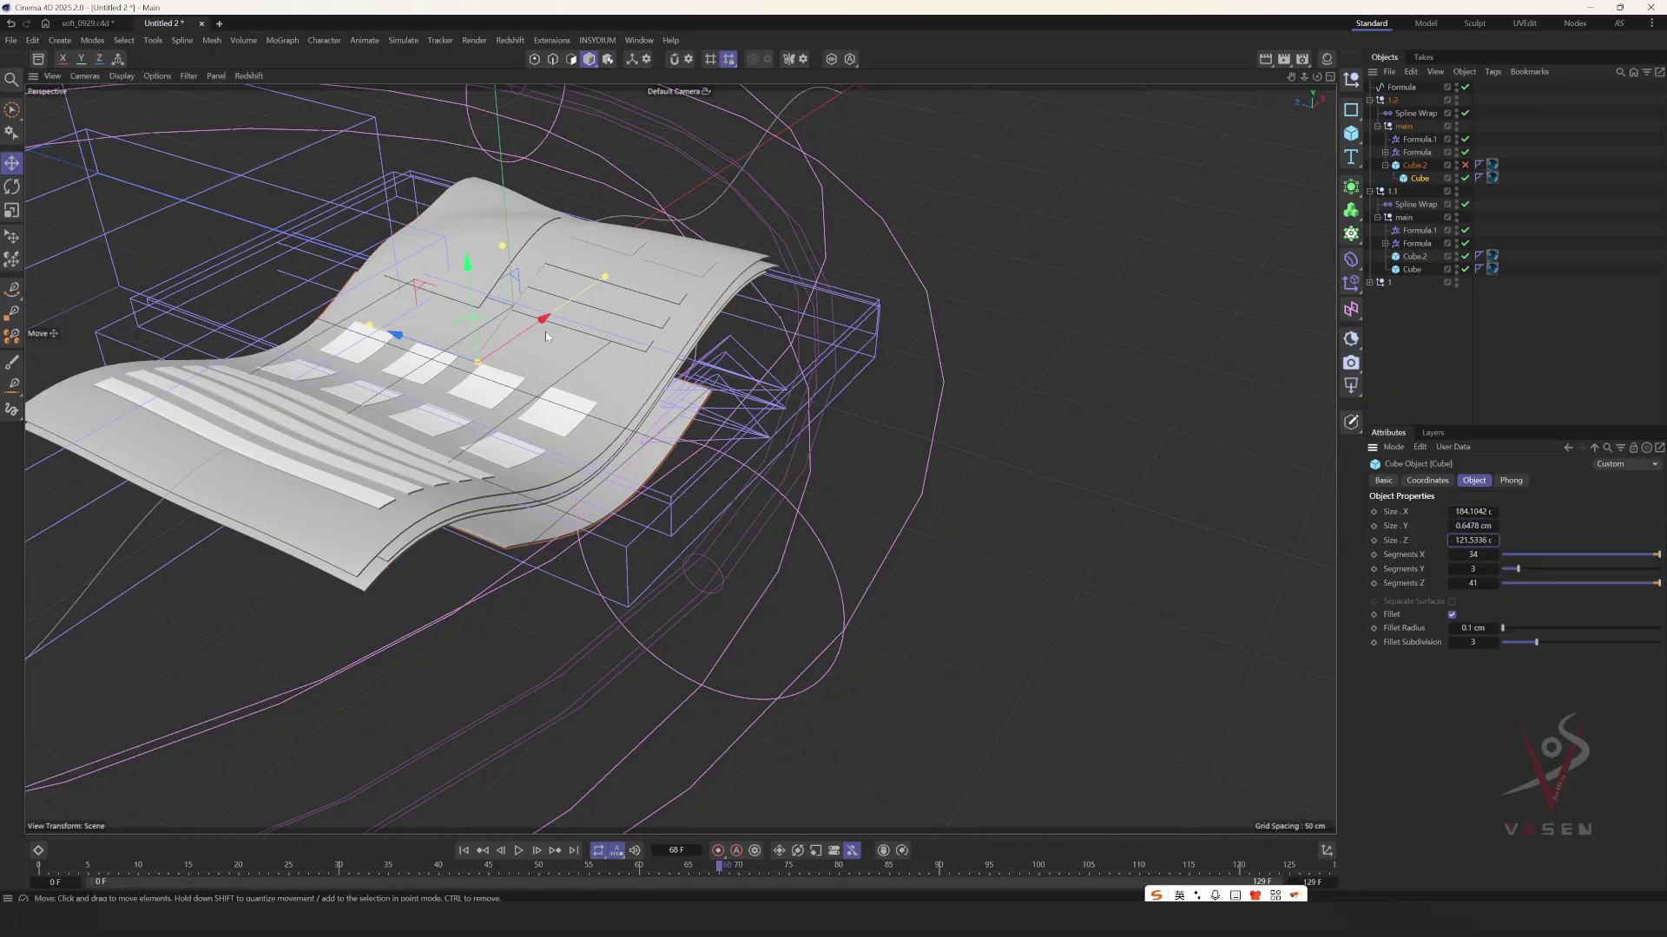
pyautogui.moveTo(546, 326); pyautogui.dragTo(695, 320)
pyautogui.hotkey('ctrl', 'z')
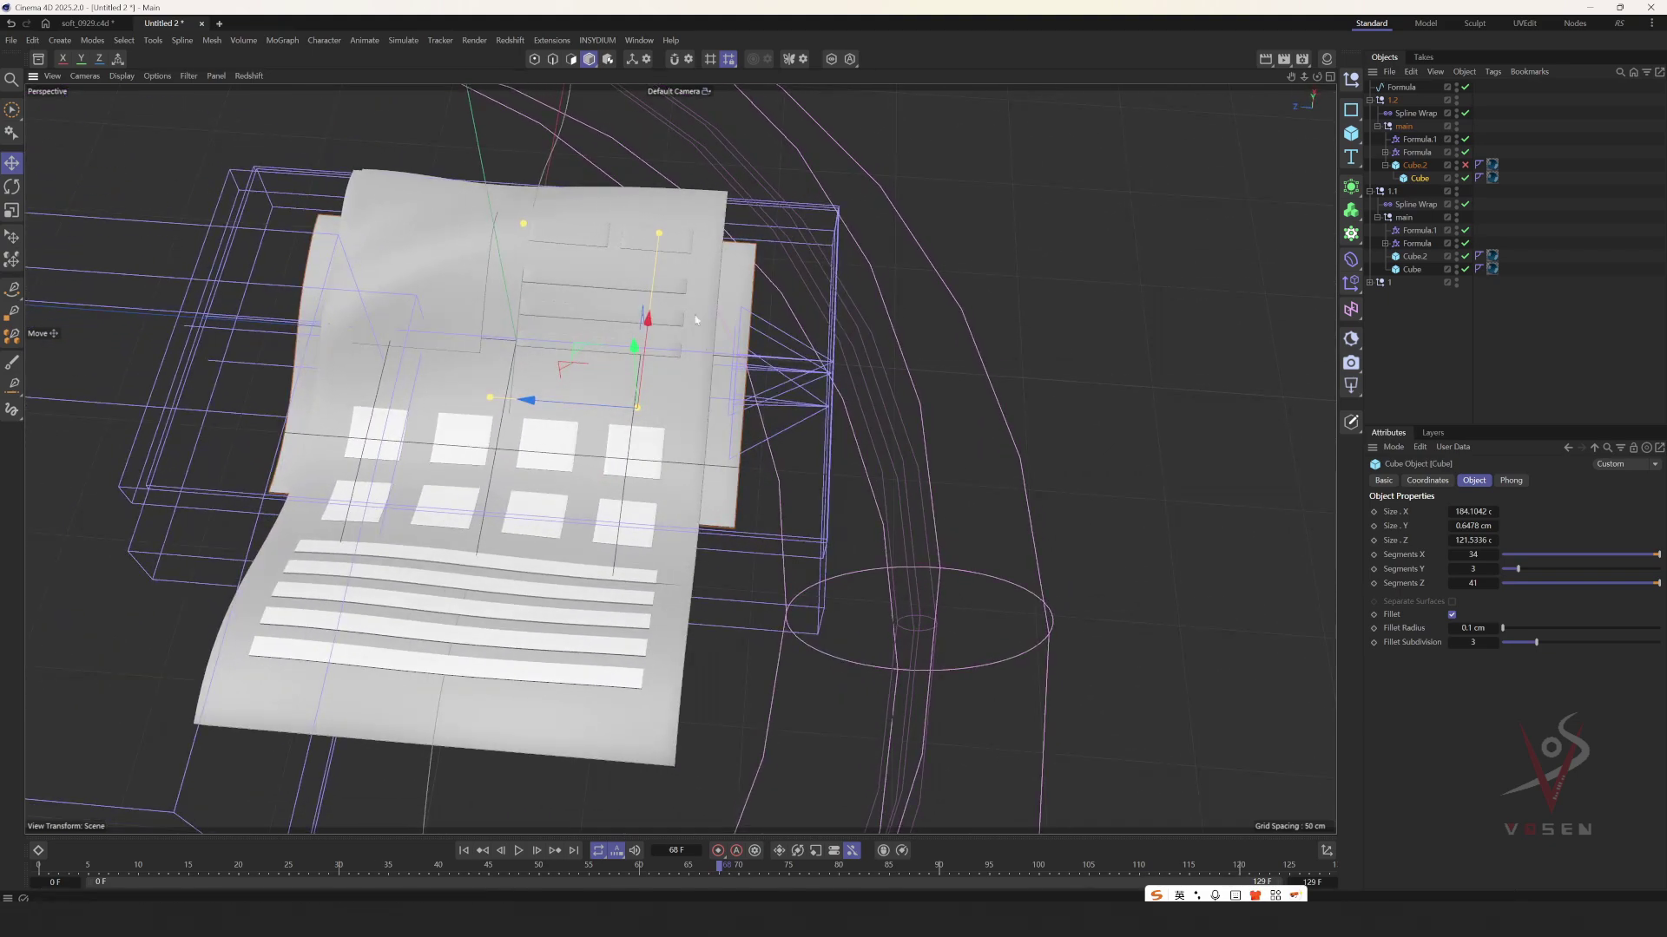
pyautogui.moveTo(1452, 511); pyautogui.dragTo(1415, 512)
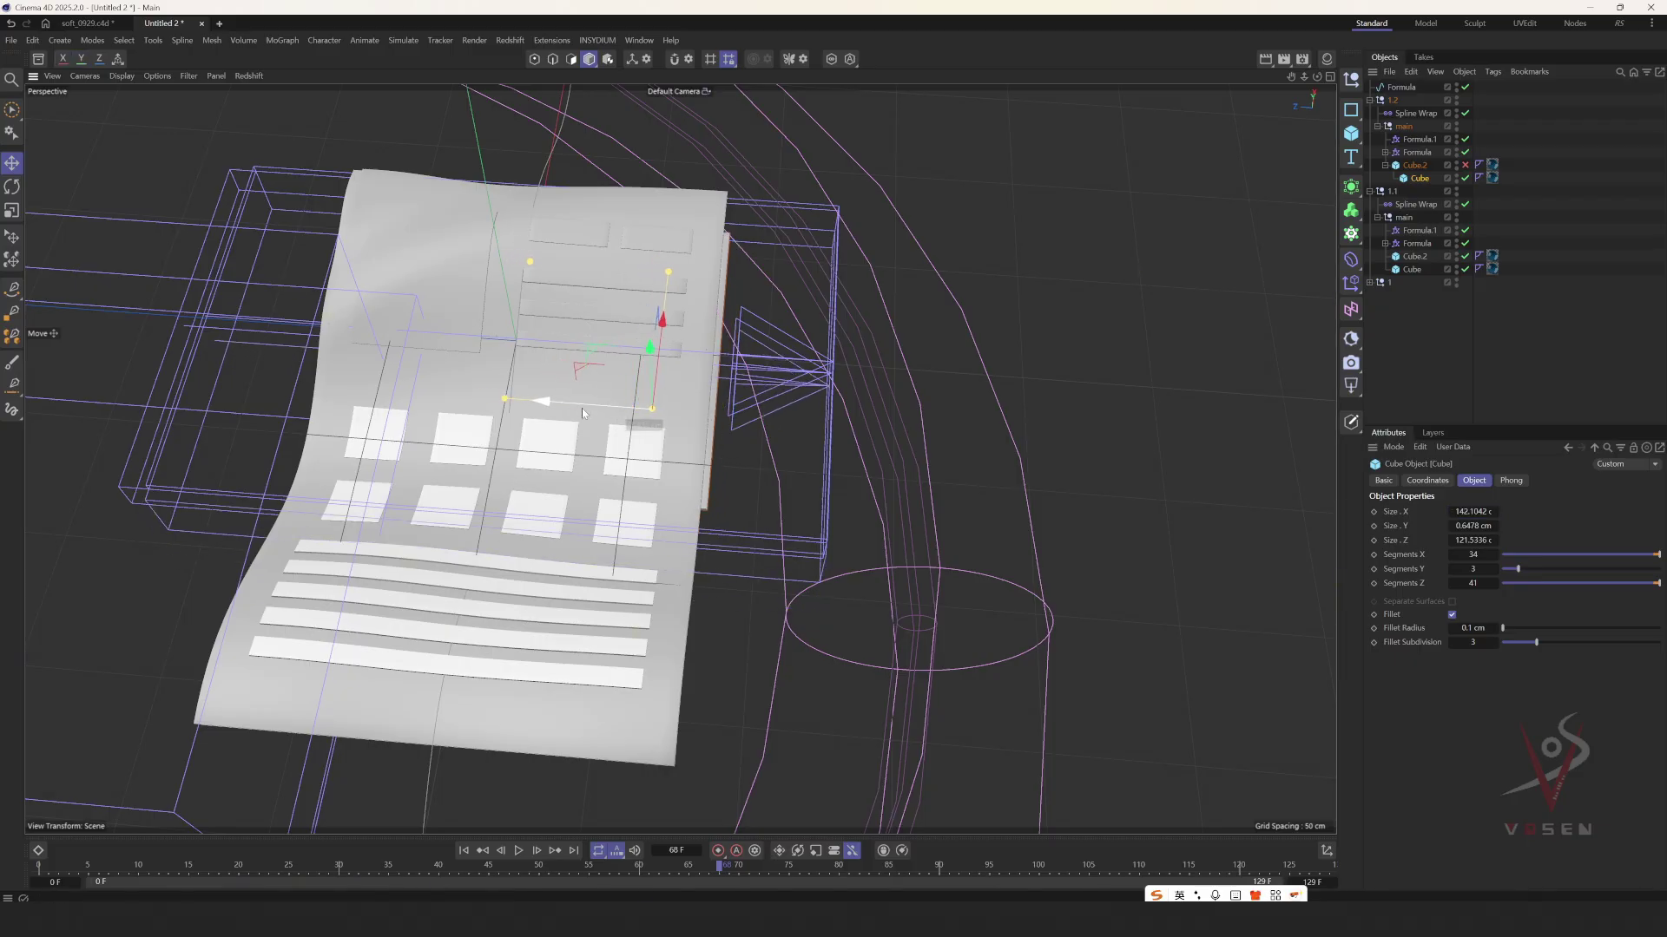
# - Duplicate the child Cube in the 1.2 group and shift the copy about 14.5 cm along X to offset it beneath the sheets
pyautogui.keyDown('alt'); pyautogui.moveTo(582, 413); pyautogui.dragTo(401, 295); pyautogui.keyUp('alt')
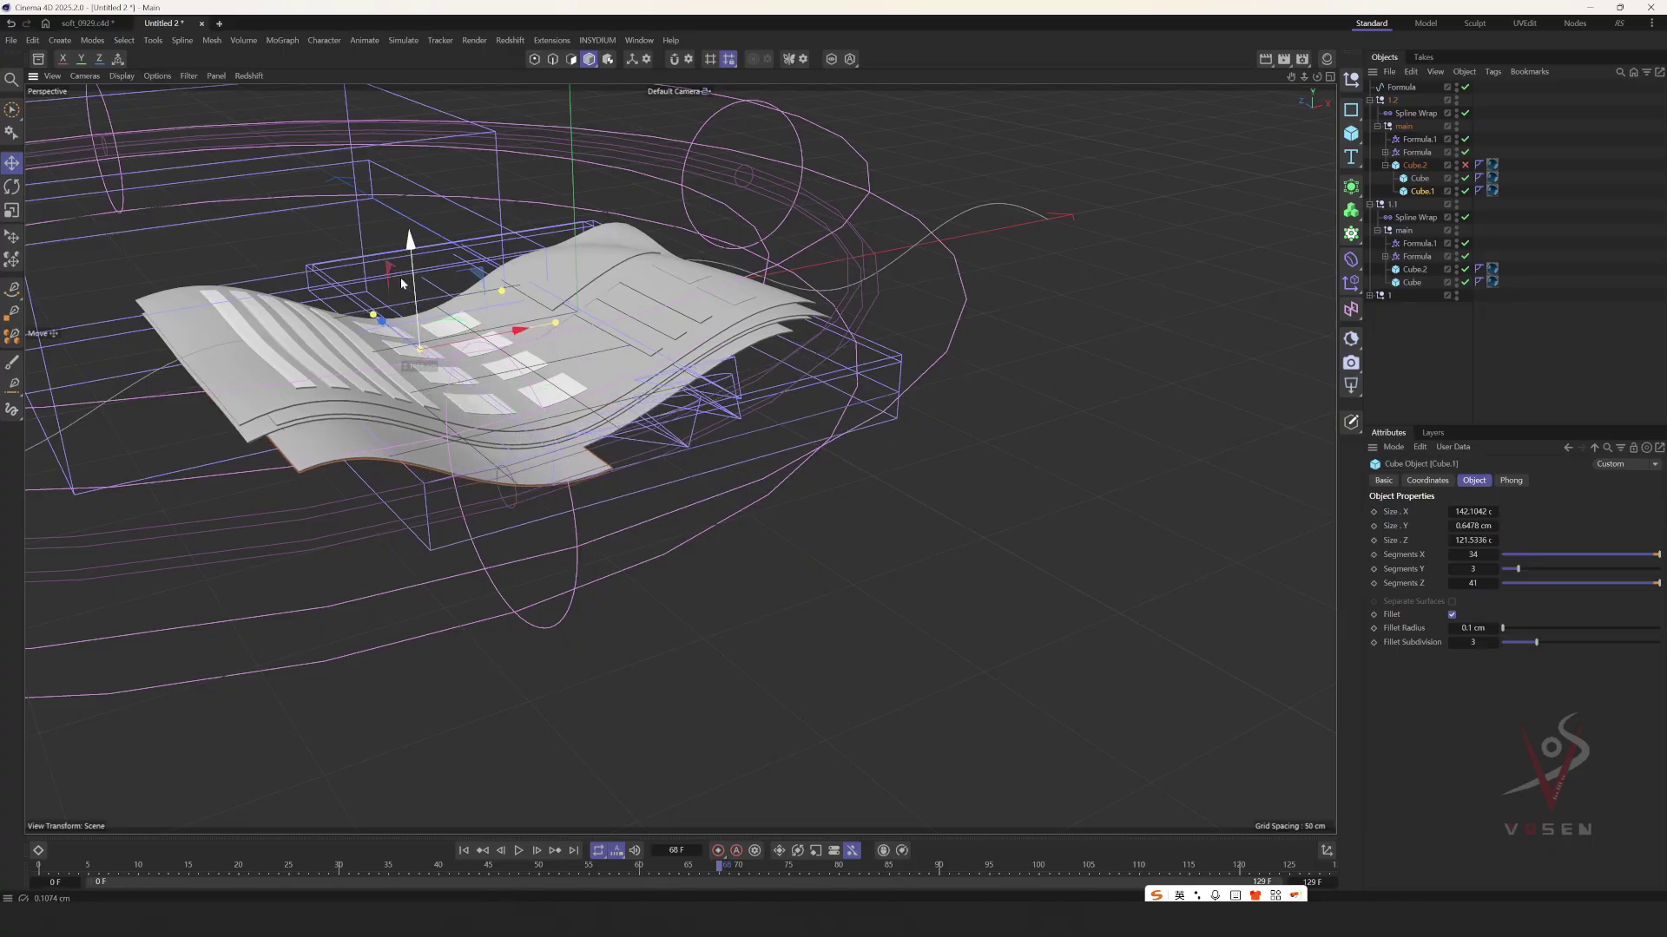
pyautogui.keyDown('alt'); pyautogui.moveTo(412, 282); pyautogui.dragTo(622, 454); pyautogui.keyUp('alt')
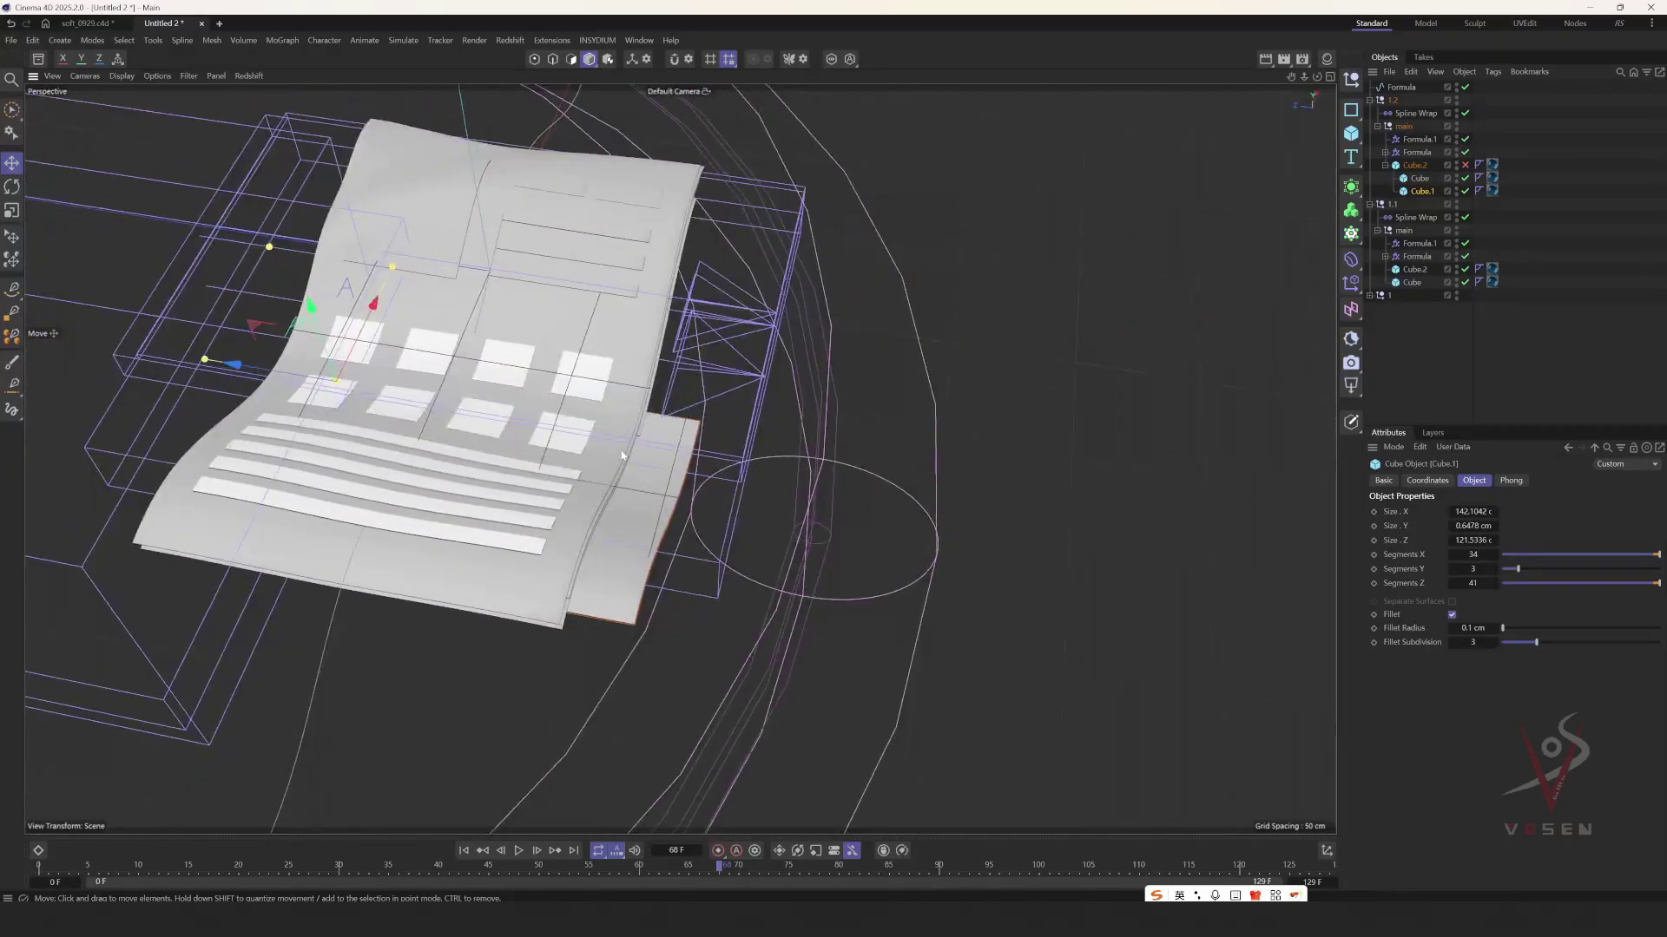
pyautogui.moveTo(276, 371); pyautogui.dragTo(392, 323)
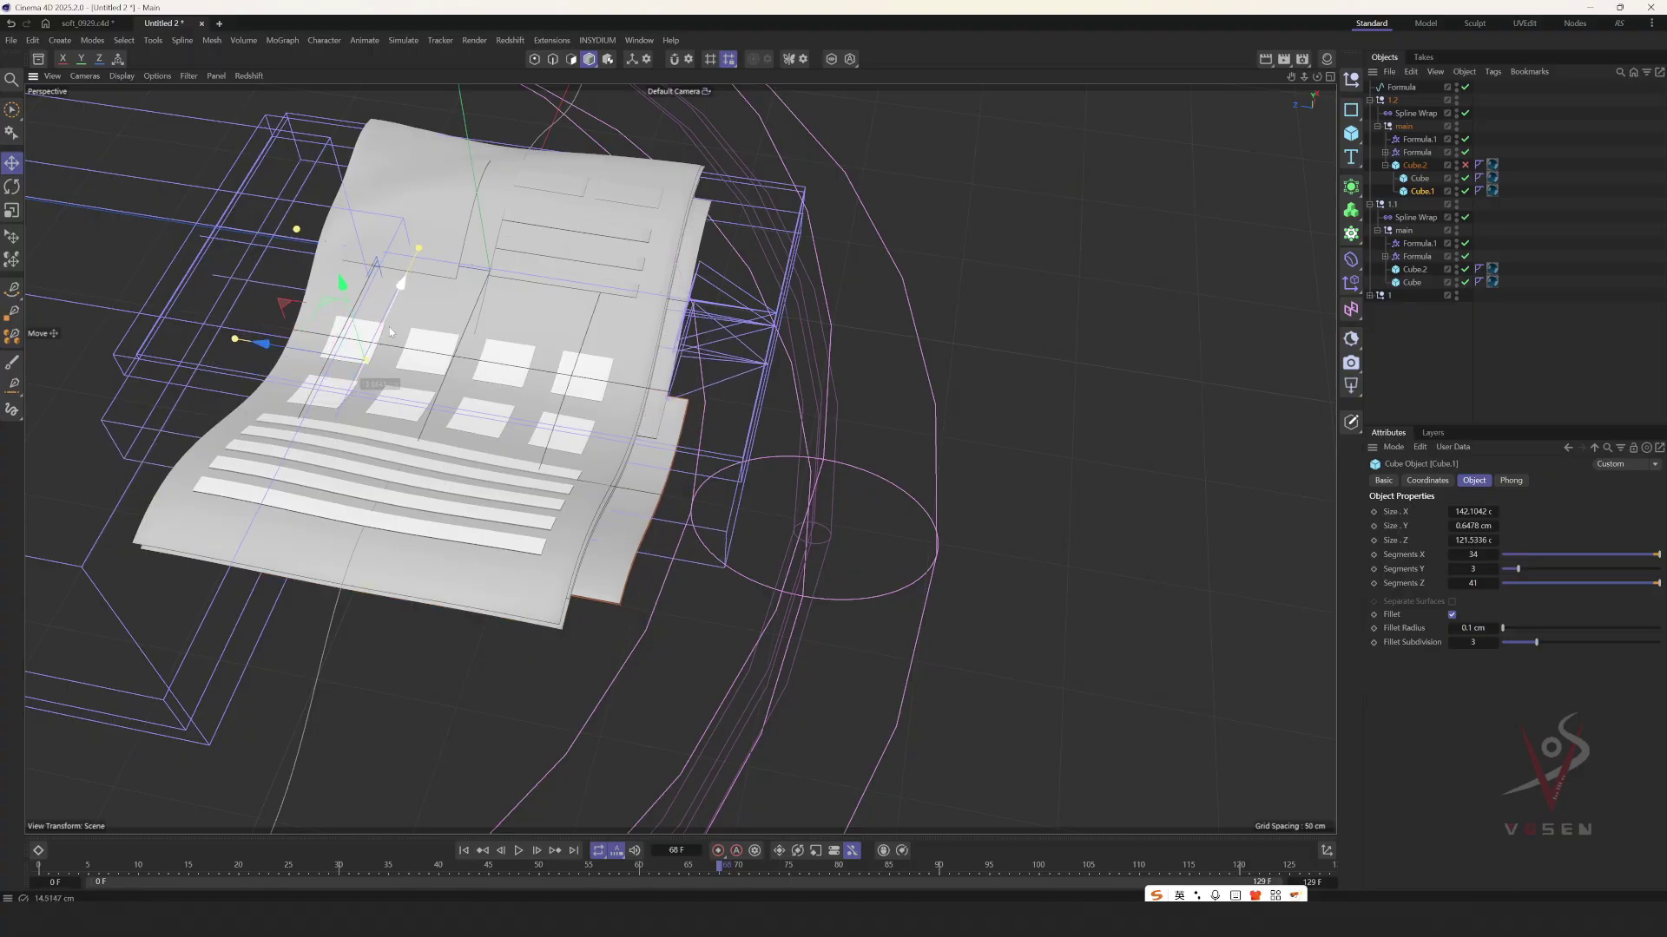
pyautogui.keyDown('alt'); pyautogui.moveTo(669, 352); pyautogui.dragTo(619, 313); pyautogui.keyUp('alt')
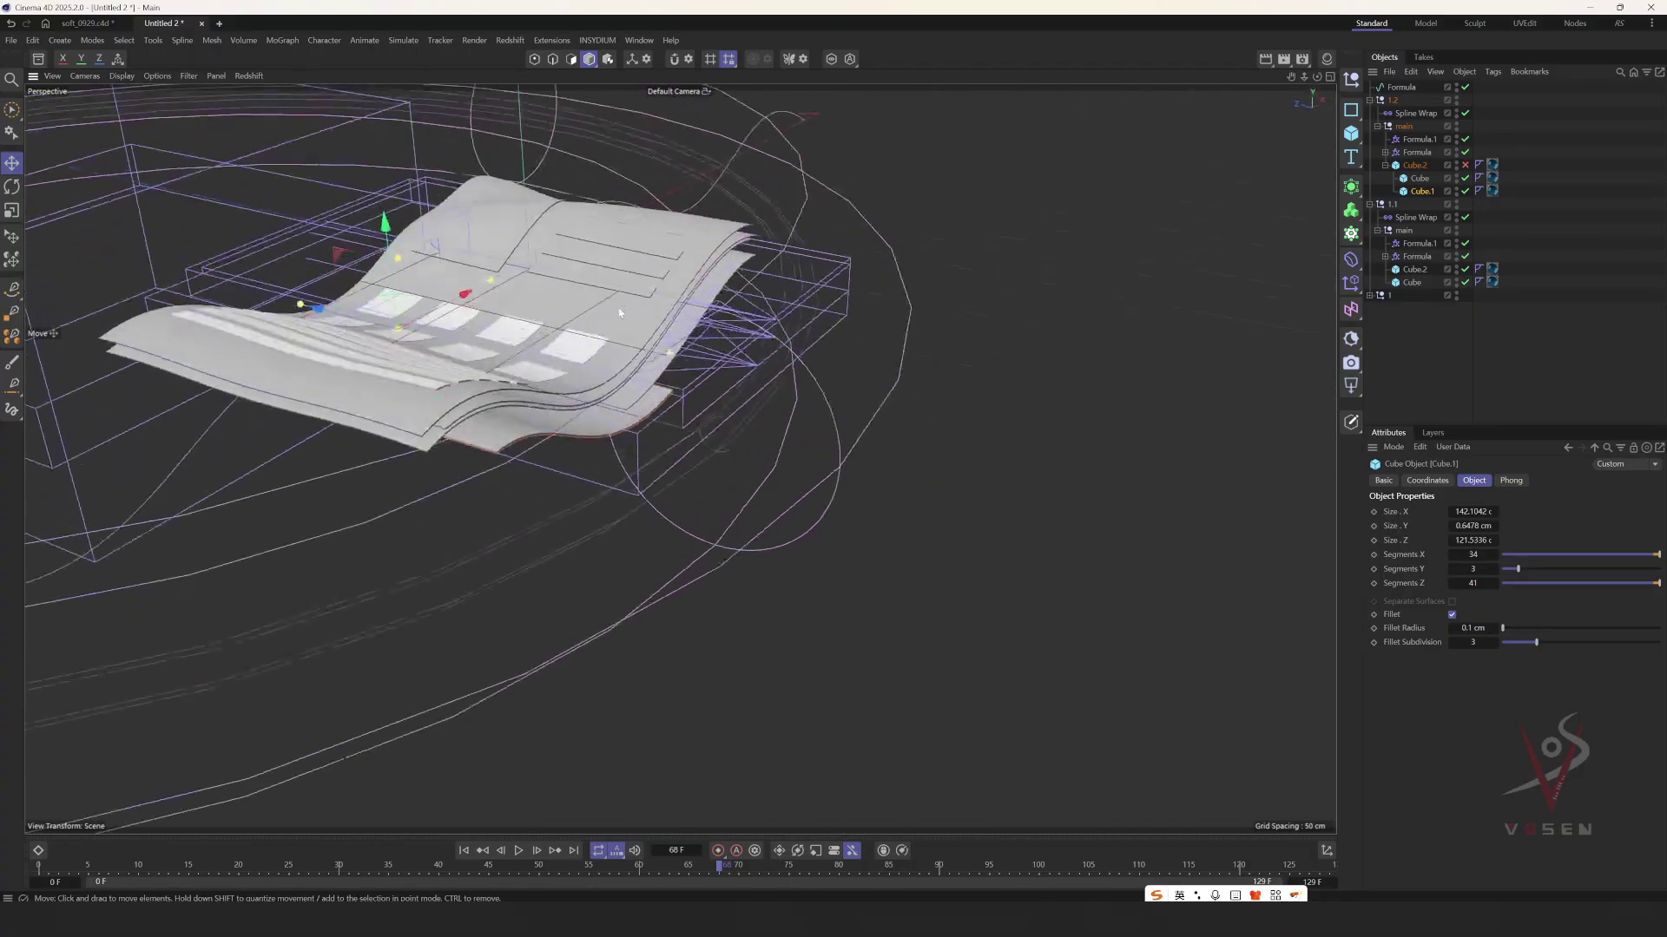
# - Switch to the soft_0929.c4d scene and examine how its layered sheets are stacked from several angles
pyautogui.click(98, 26)
pyautogui.click(739, 486)
pyautogui.middleClick(746, 483)
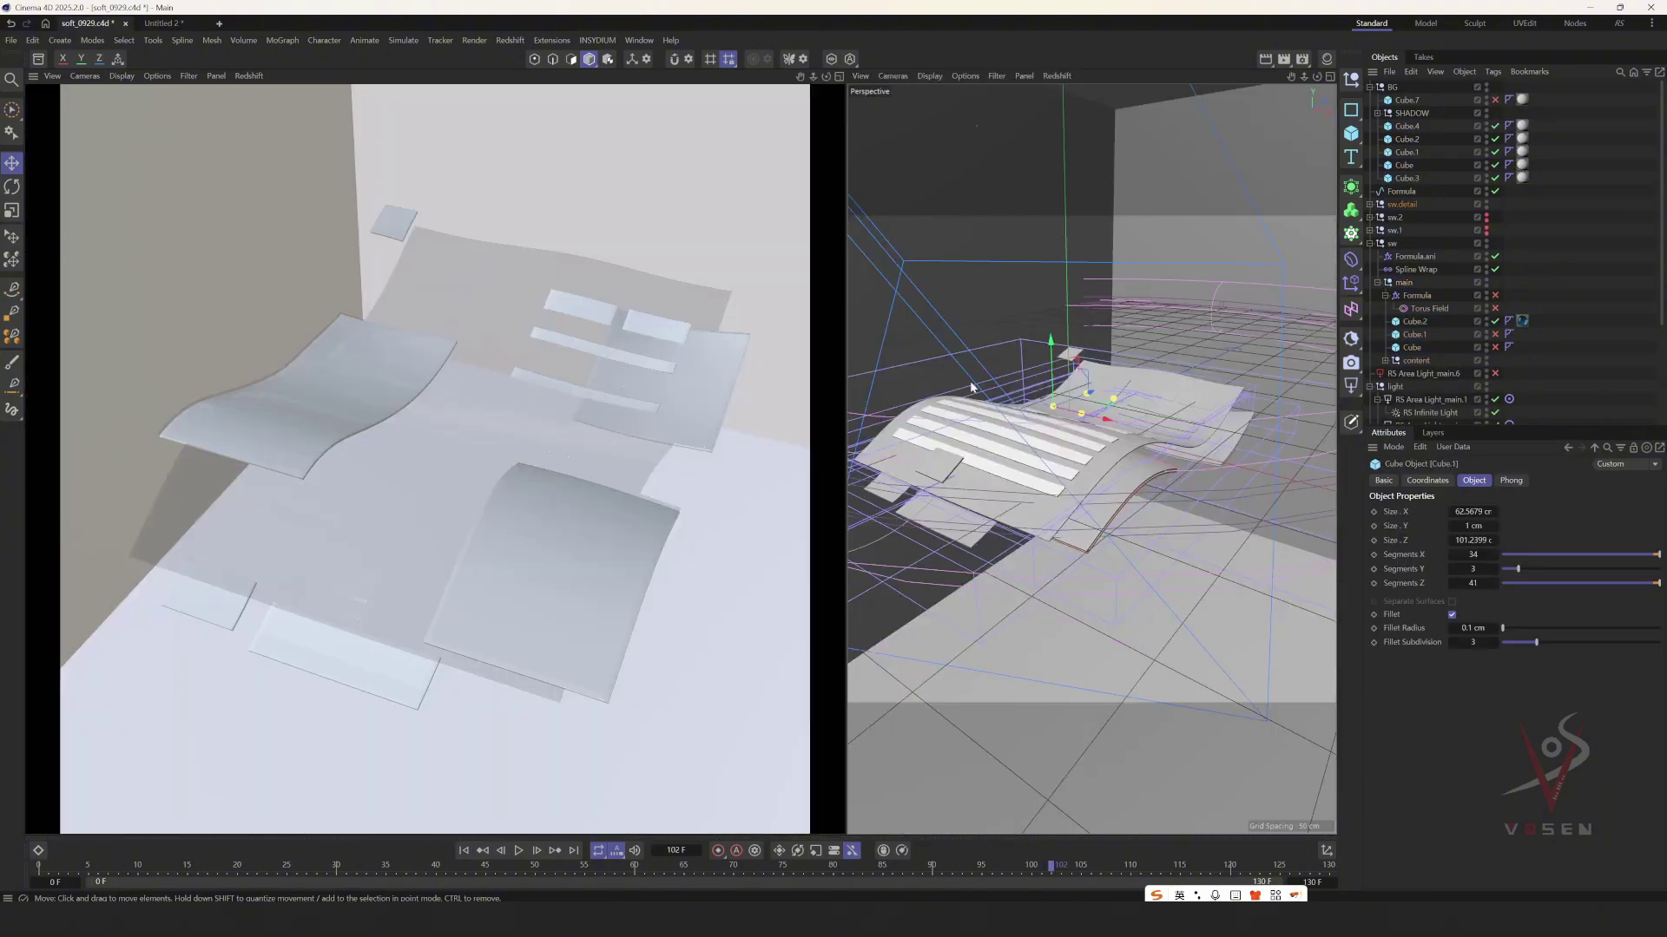
pyautogui.middleClick(971, 381)
pyautogui.keyDown('alt'); pyautogui.moveTo(734, 480); pyautogui.dragTo(619, 422); pyautogui.keyUp('alt')
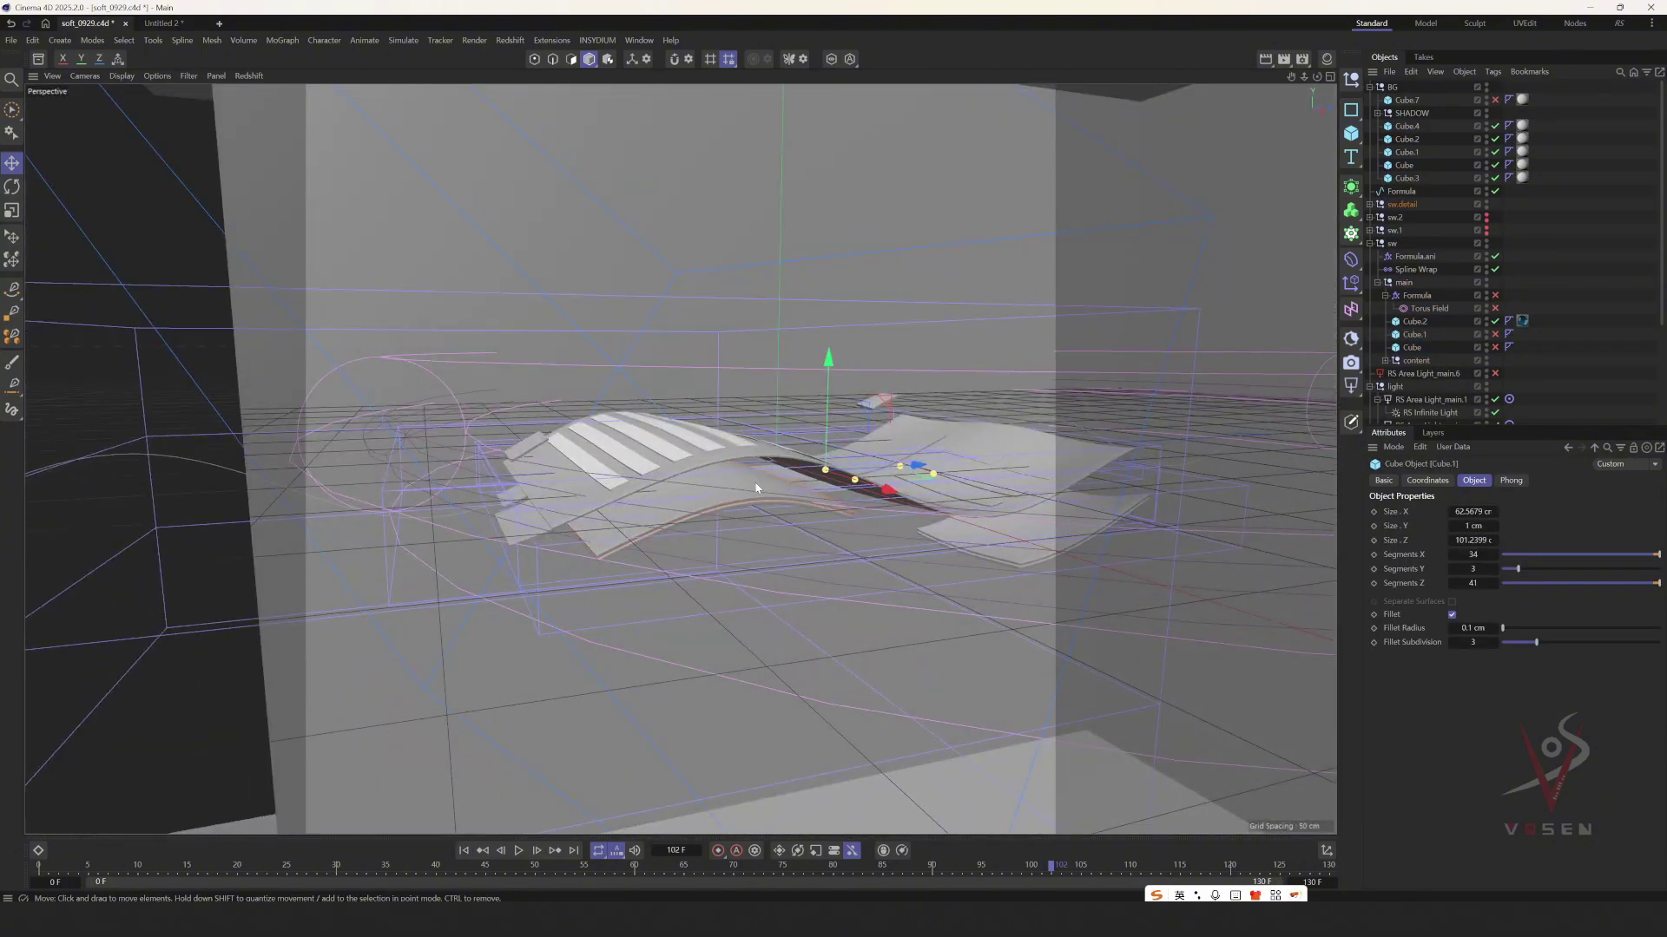
pyautogui.keyDown('alt'); pyautogui.moveTo(756, 487); pyautogui.dragTo(834, 539); pyautogui.keyUp('alt')
pyautogui.keyDown('alt'); pyautogui.moveTo(908, 476); pyautogui.dragTo(467, 398); pyautogui.keyUp('alt')
# - Toggle the visibility of the sw.detail group and examine the small square piece beside the sheets
pyautogui.click(1428, 204)
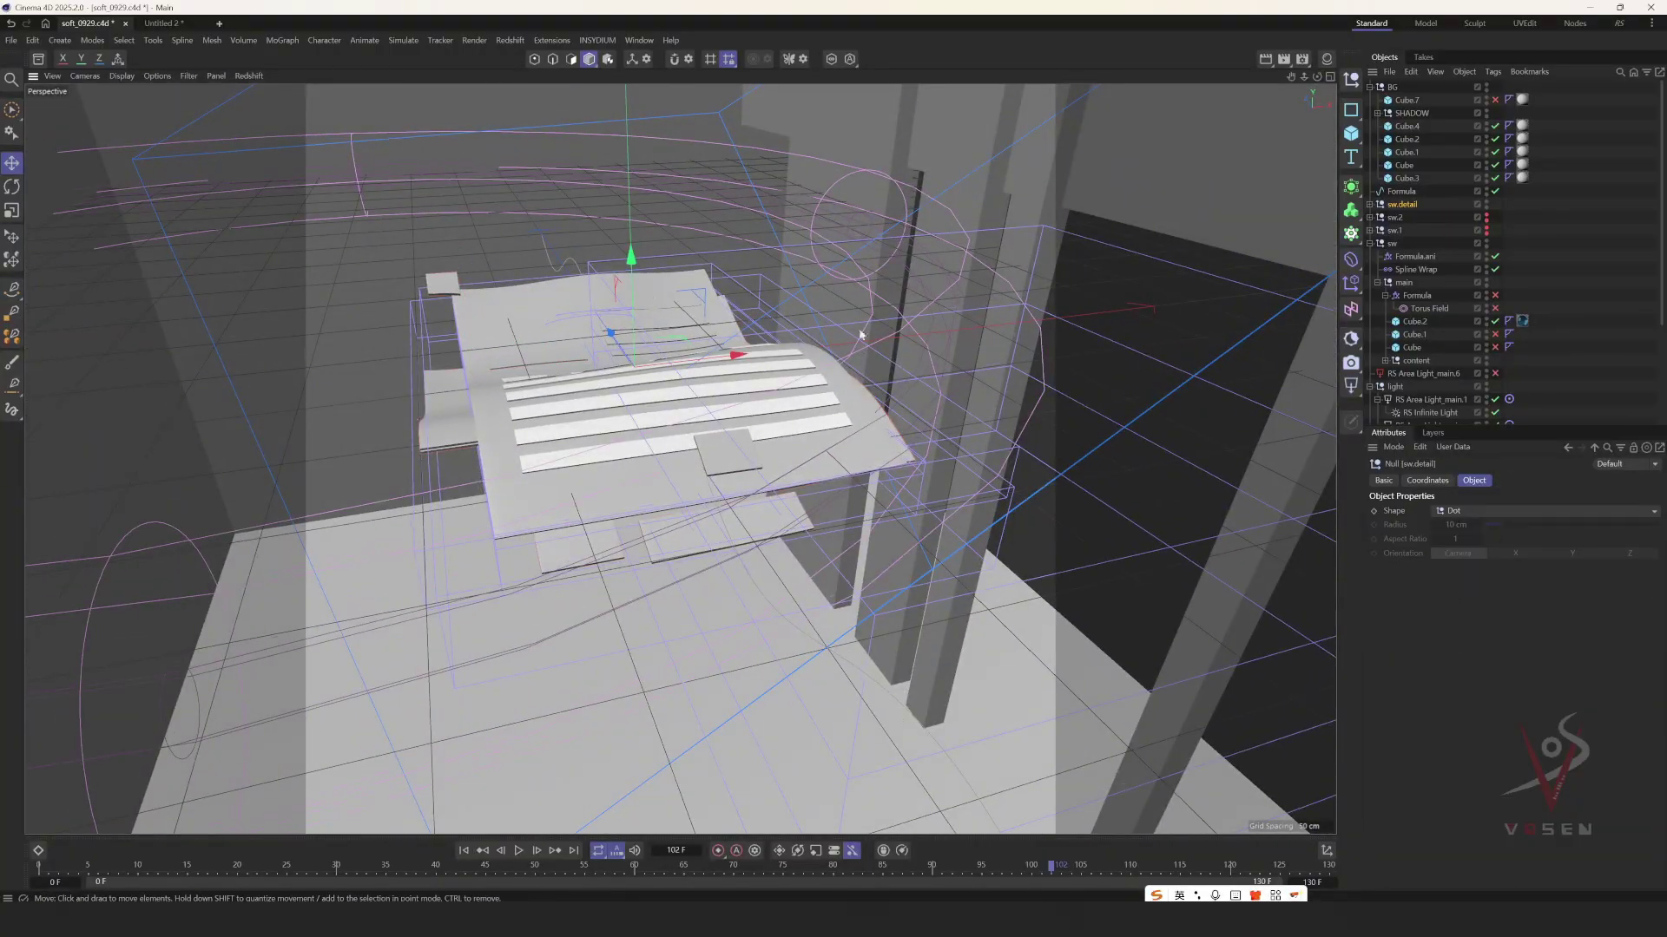
pyautogui.keyDown('alt'); pyautogui.click(1486, 207); pyautogui.keyUp('alt')
pyautogui.click(441, 287)
pyautogui.keyDown('alt'); pyautogui.moveTo(519, 319); pyautogui.dragTo(474, 336); pyautogui.keyUp('alt')
# - Return to the Untitled 2 scene, duplicate the 1.2 group as 1.3, and raise the copied group's child Cube above the sheets along Y
pyautogui.click(160, 26)
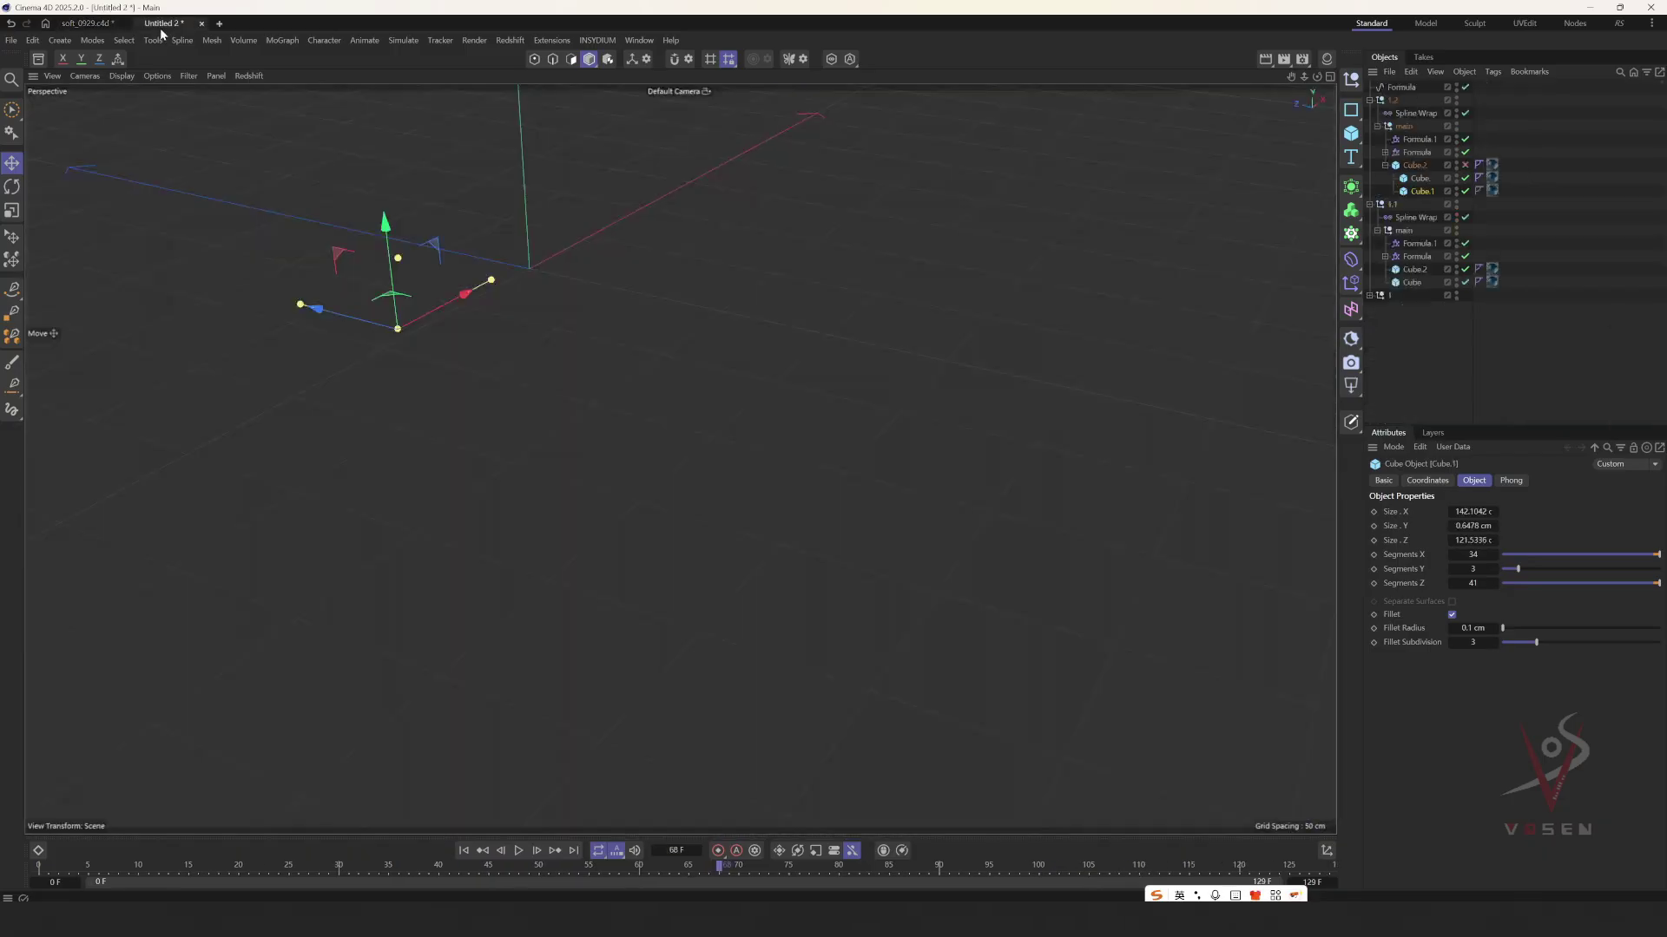
pyautogui.keyDown('alt'); pyautogui.moveTo(712, 476); pyautogui.dragTo(1108, 274); pyautogui.keyUp('alt')
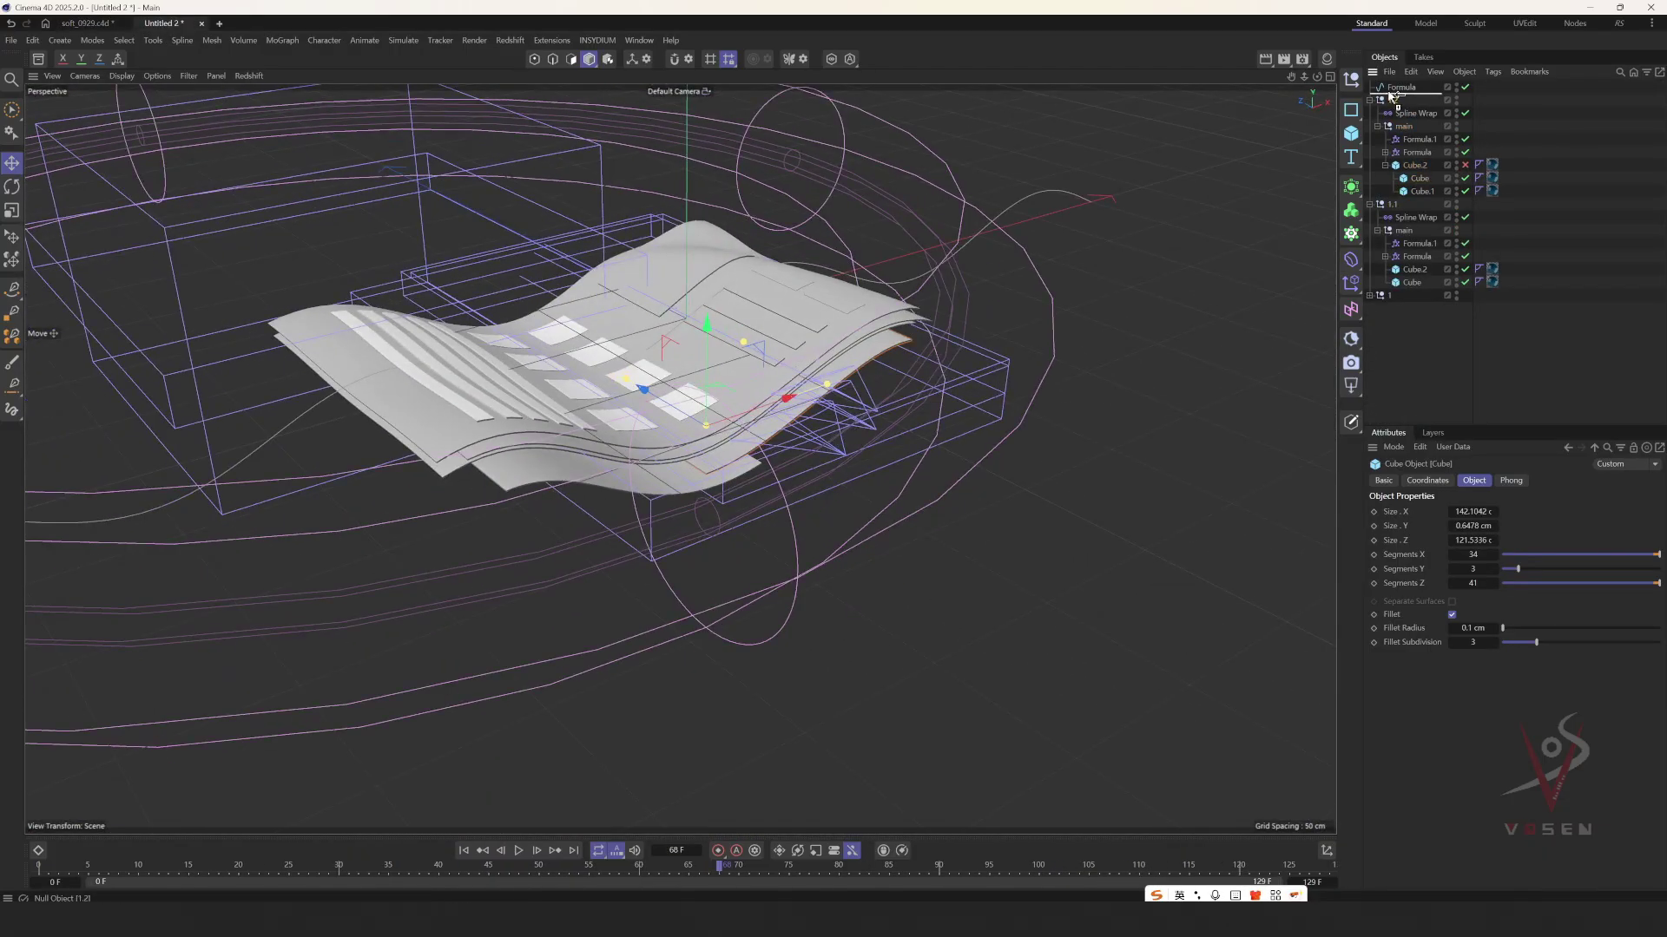
pyautogui.keyDown('ctrl'); pyautogui.moveTo(1392, 95); pyautogui.dragTo(1392, 94); pyautogui.keyUp('ctrl')
pyautogui.click(1422, 179)
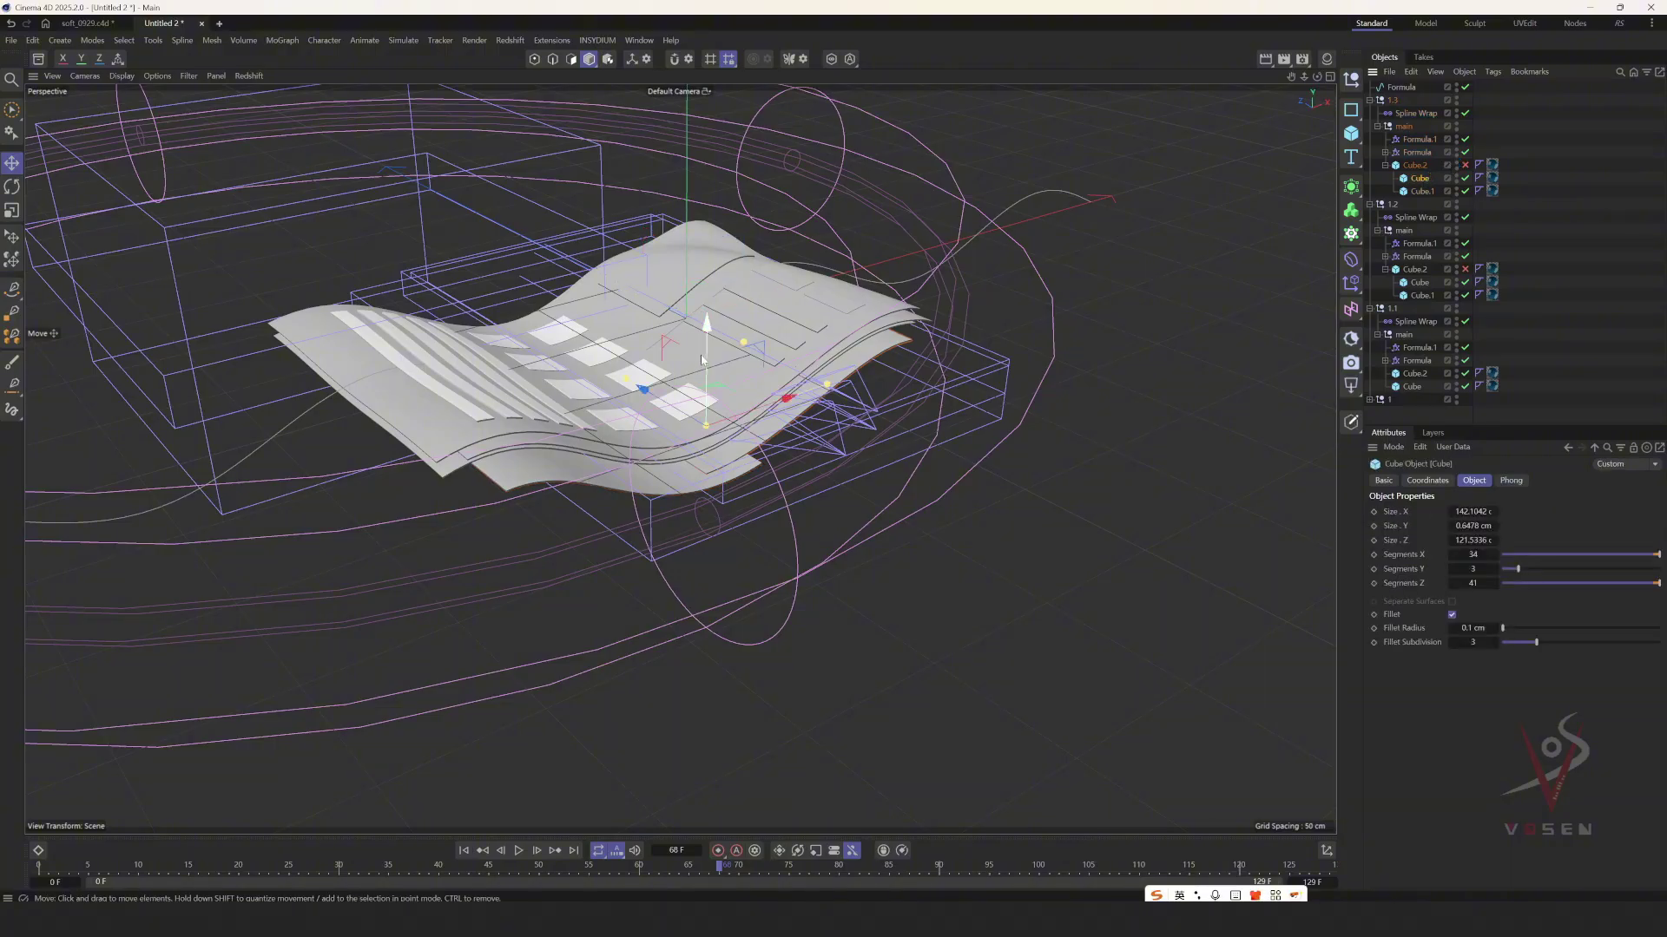
pyautogui.moveTo(701, 360); pyautogui.dragTo(702, 311)
# - Shrink the raised Cube in the 1.3 group to 28.8816 cm in X and 68.76 cm in Z
pyautogui.keyDown('alt'); pyautogui.moveTo(633, 316); pyautogui.dragTo(728, 346); pyautogui.keyUp('alt')
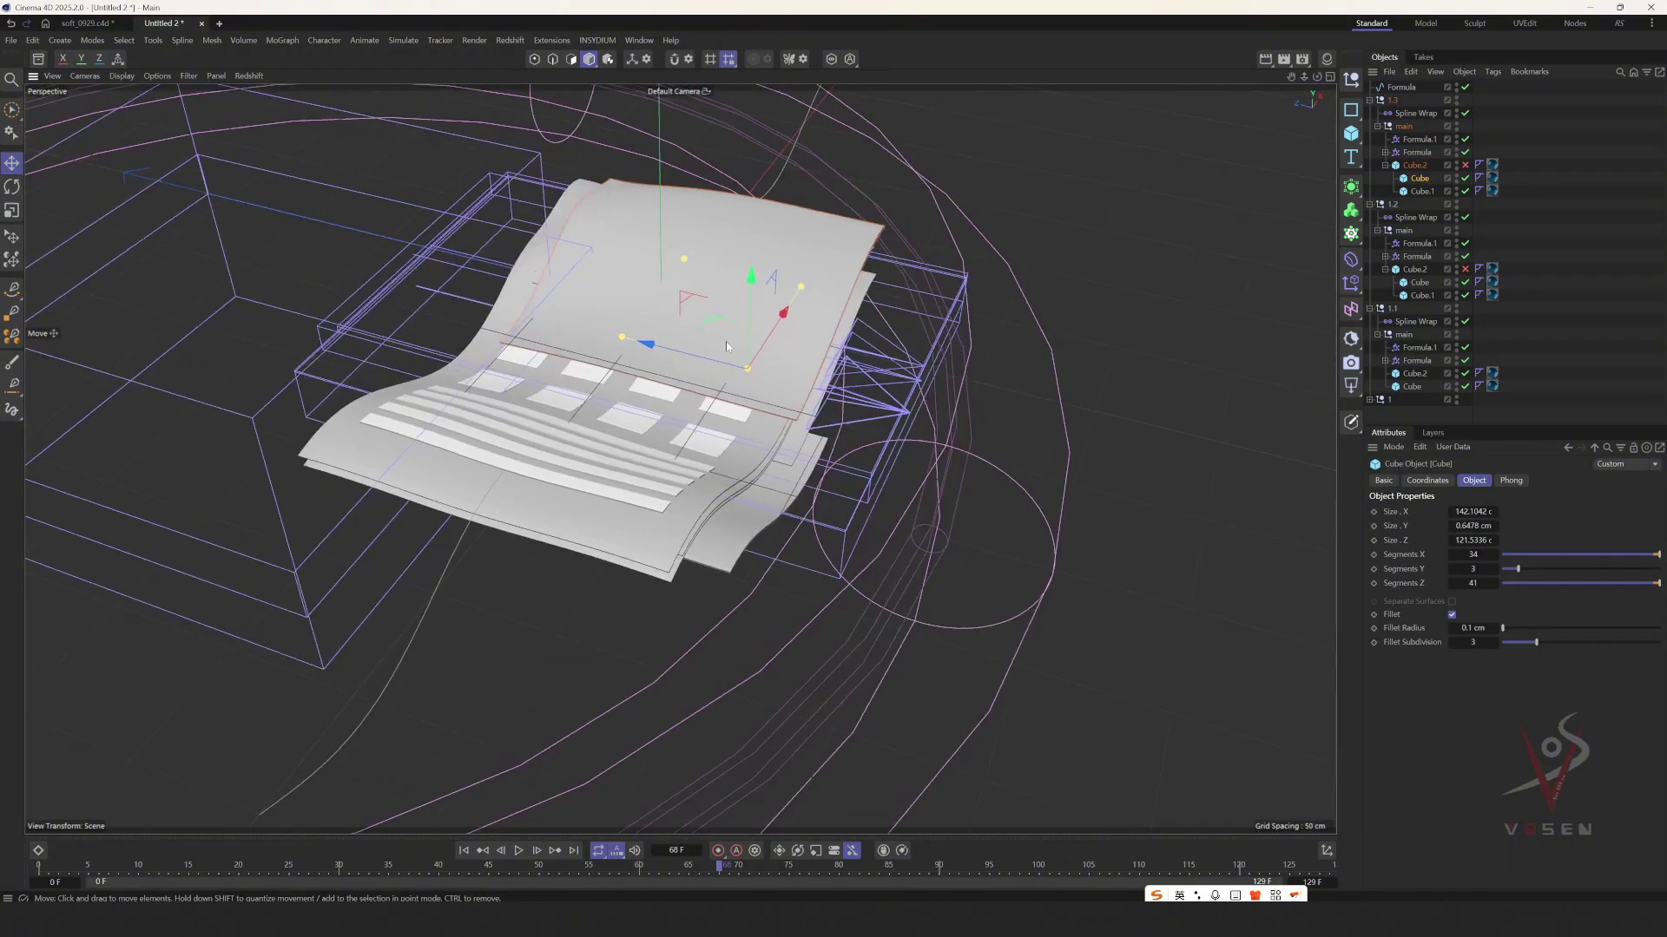
pyautogui.moveTo(620, 339); pyautogui.dragTo(675, 350)
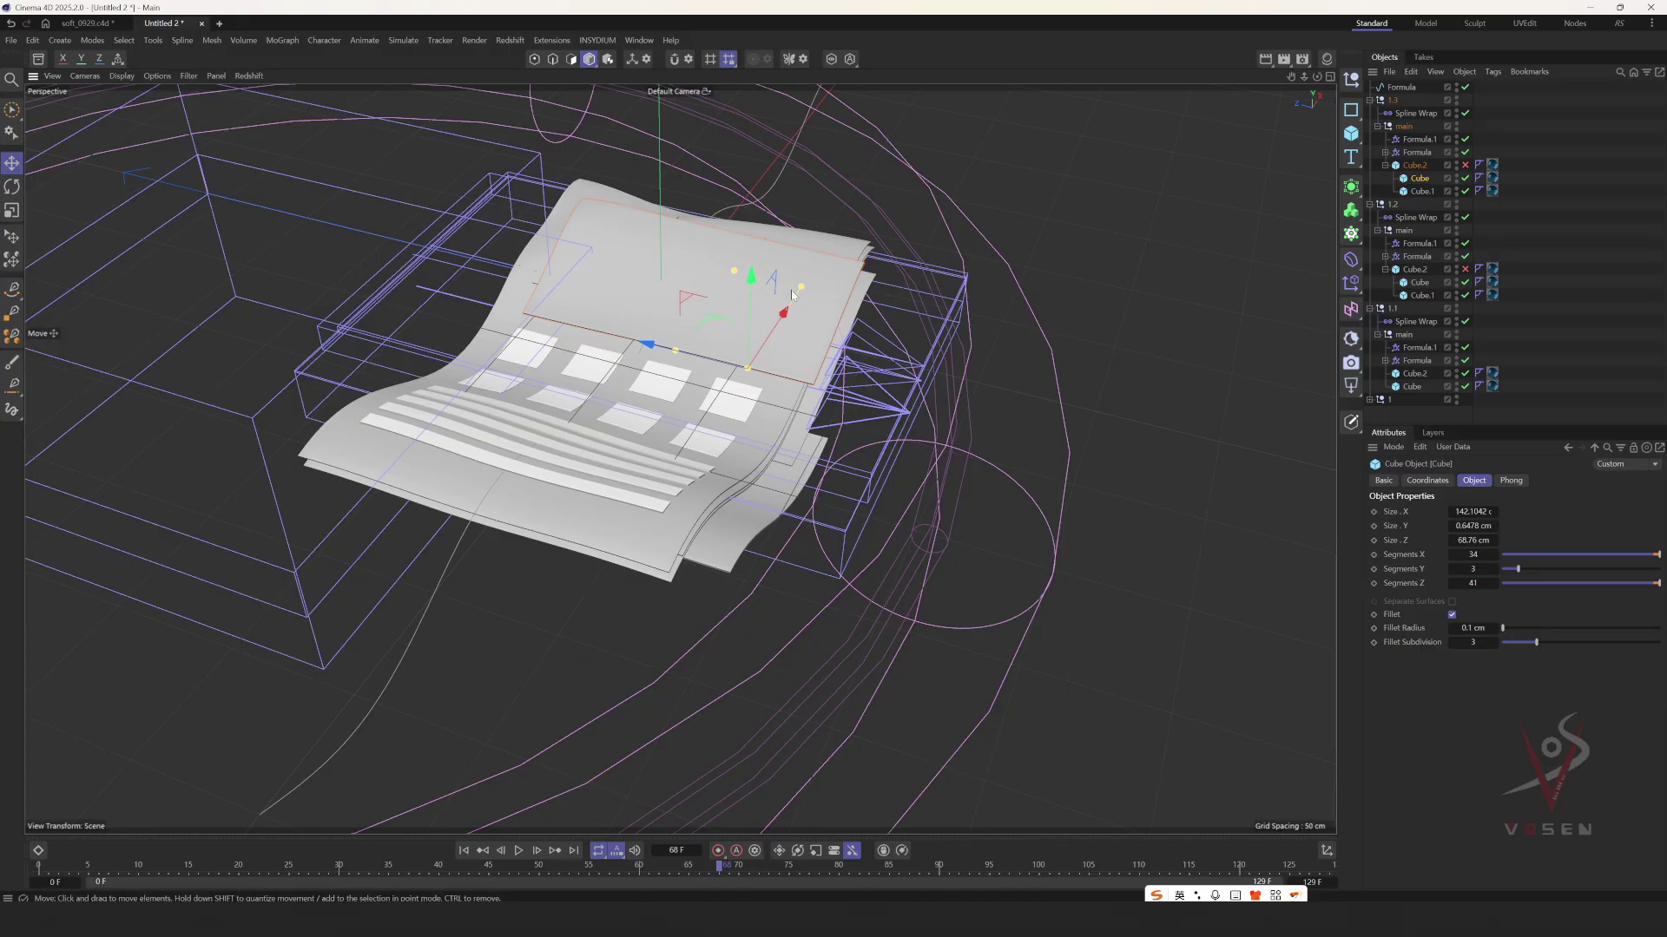
pyautogui.moveTo(799, 289); pyautogui.dragTo(643, 372)
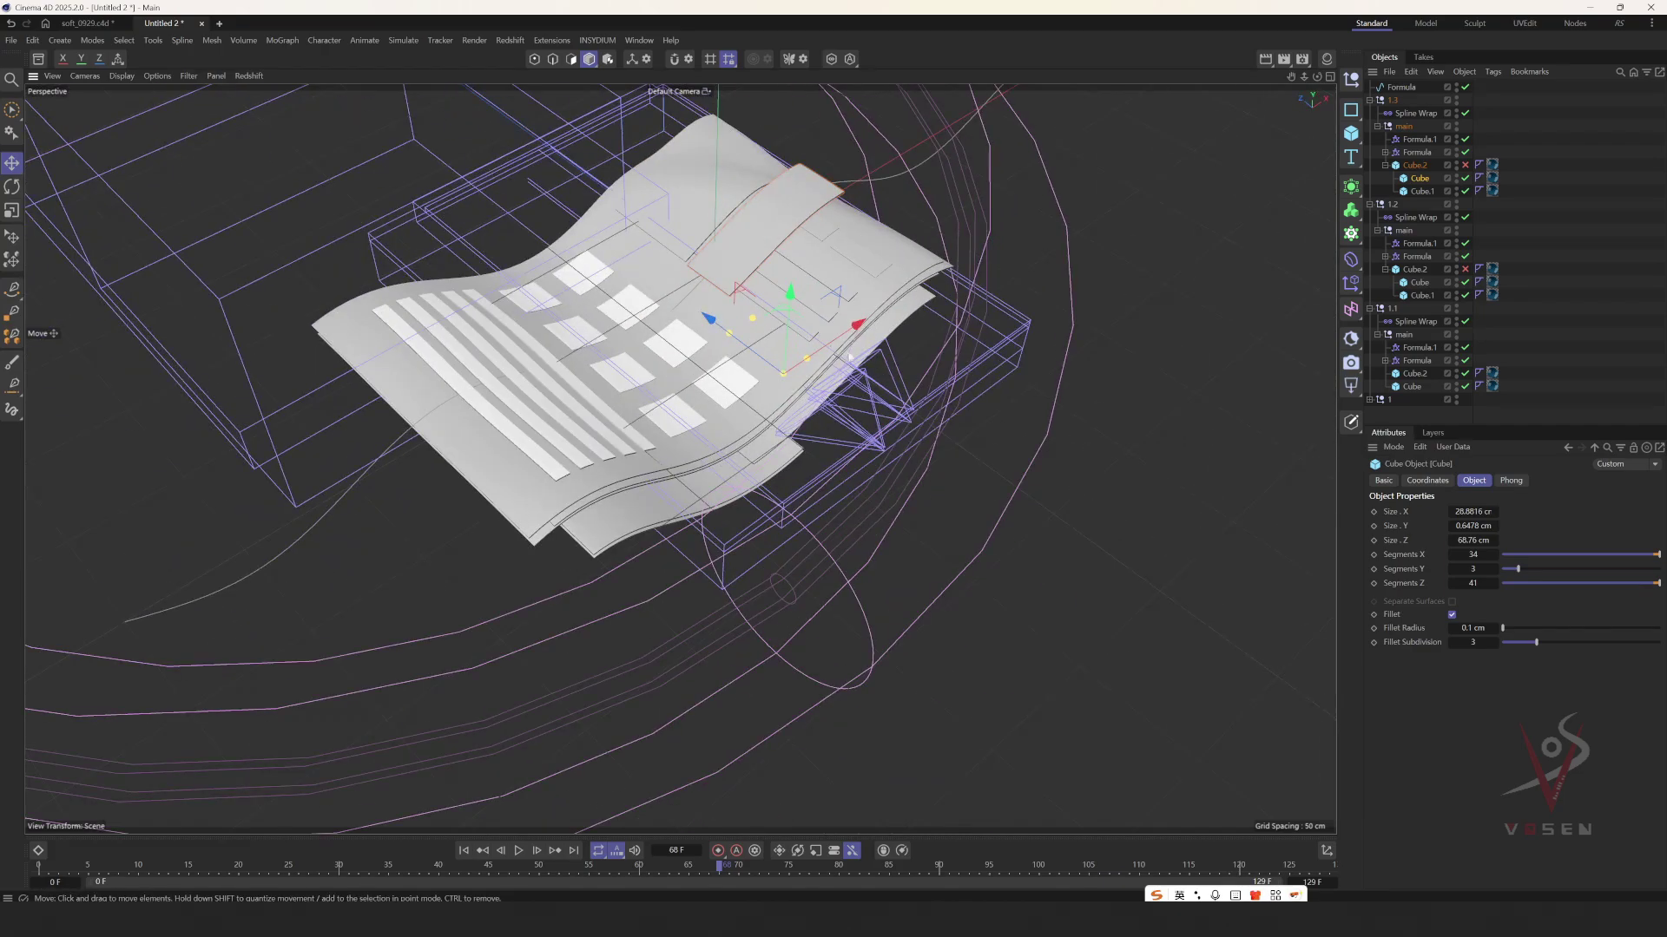
# - Move the small Cube in the 1.3 group along X and Z so it floats beyond the main sheet's edge
pyautogui.moveTo(851, 327); pyautogui.dragTo(983, 296)
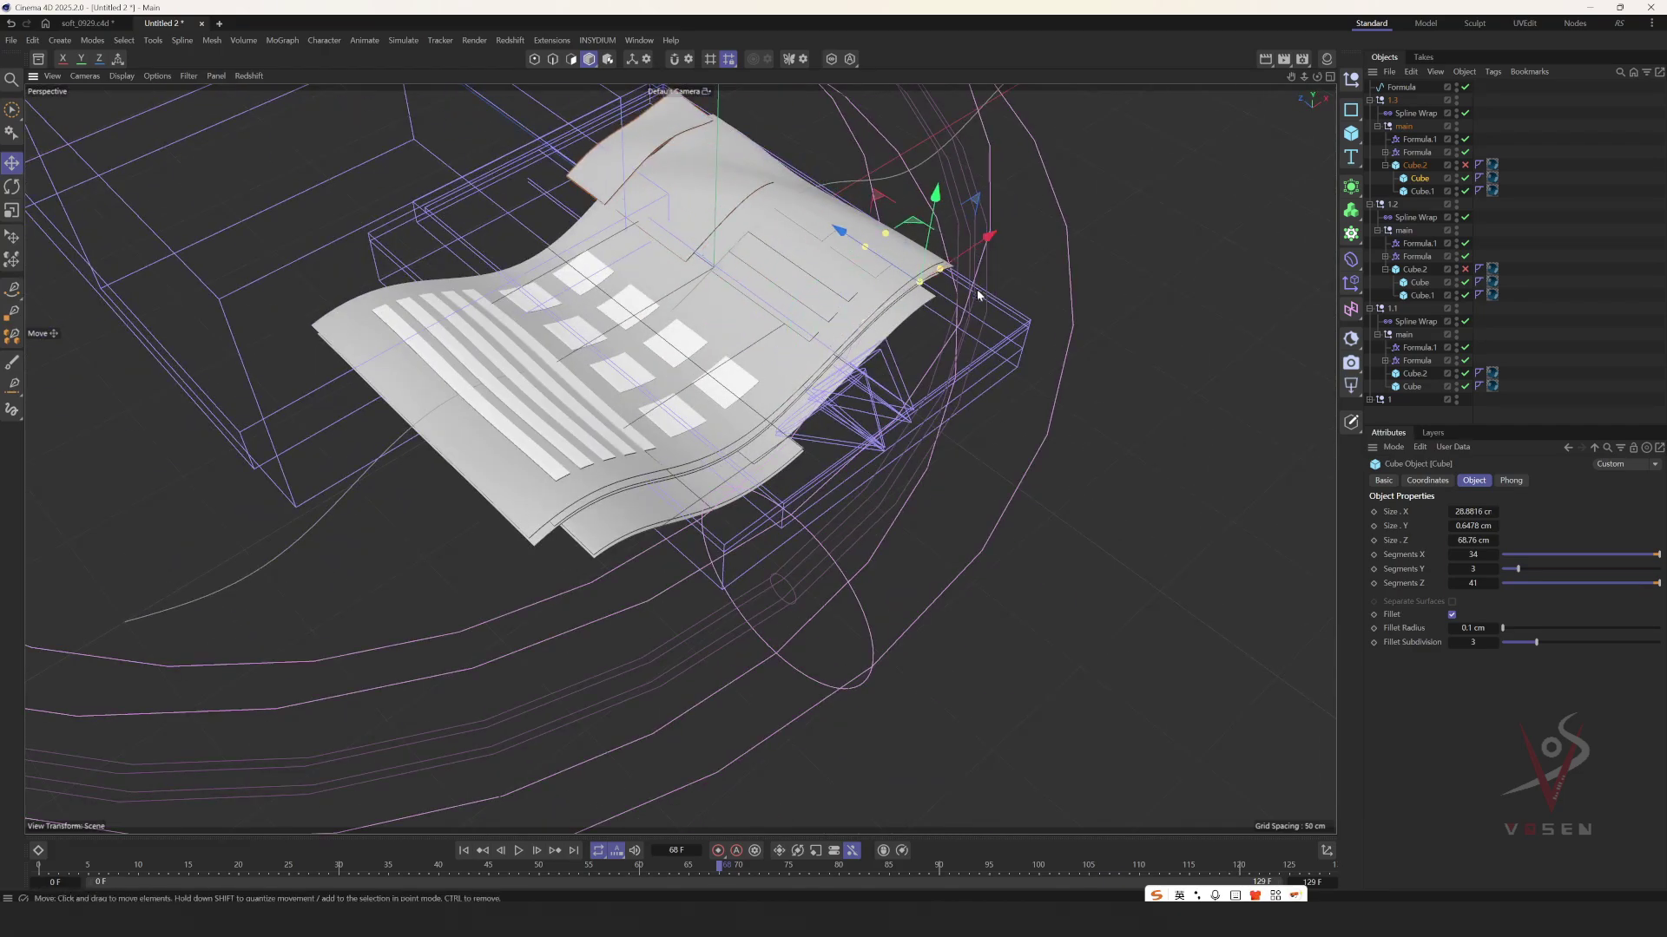
pyautogui.moveTo(713, 226)
pyautogui.keyDown('alt'); pyautogui.mouseDown()
pyautogui.moveTo(796, 171)
pyautogui.moveTo(685, 227)
pyautogui.mouseUp(); pyautogui.keyUp('alt')
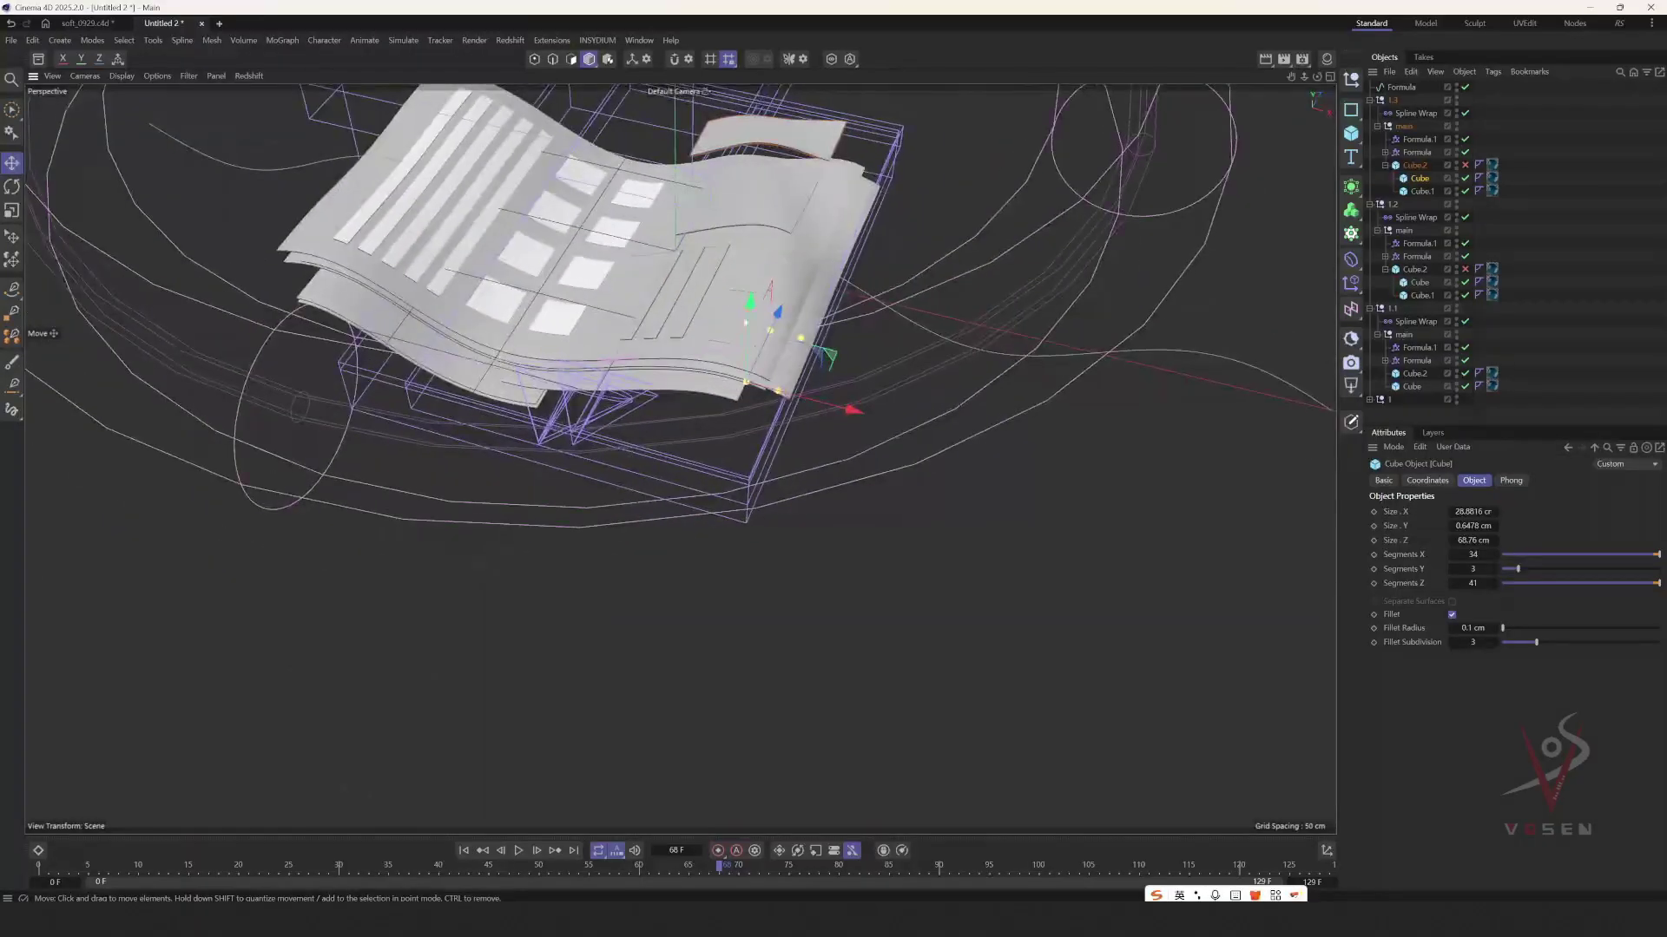
pyautogui.keyDown('alt'); pyautogui.moveTo(714, 225); pyautogui.dragTo(757, 328, button='middle'); pyautogui.keyUp('alt')
pyautogui.moveTo(901, 521)
pyautogui.mouseDown()
pyautogui.moveTo(852, 515)
pyautogui.moveTo(892, 518)
pyautogui.mouseUp()
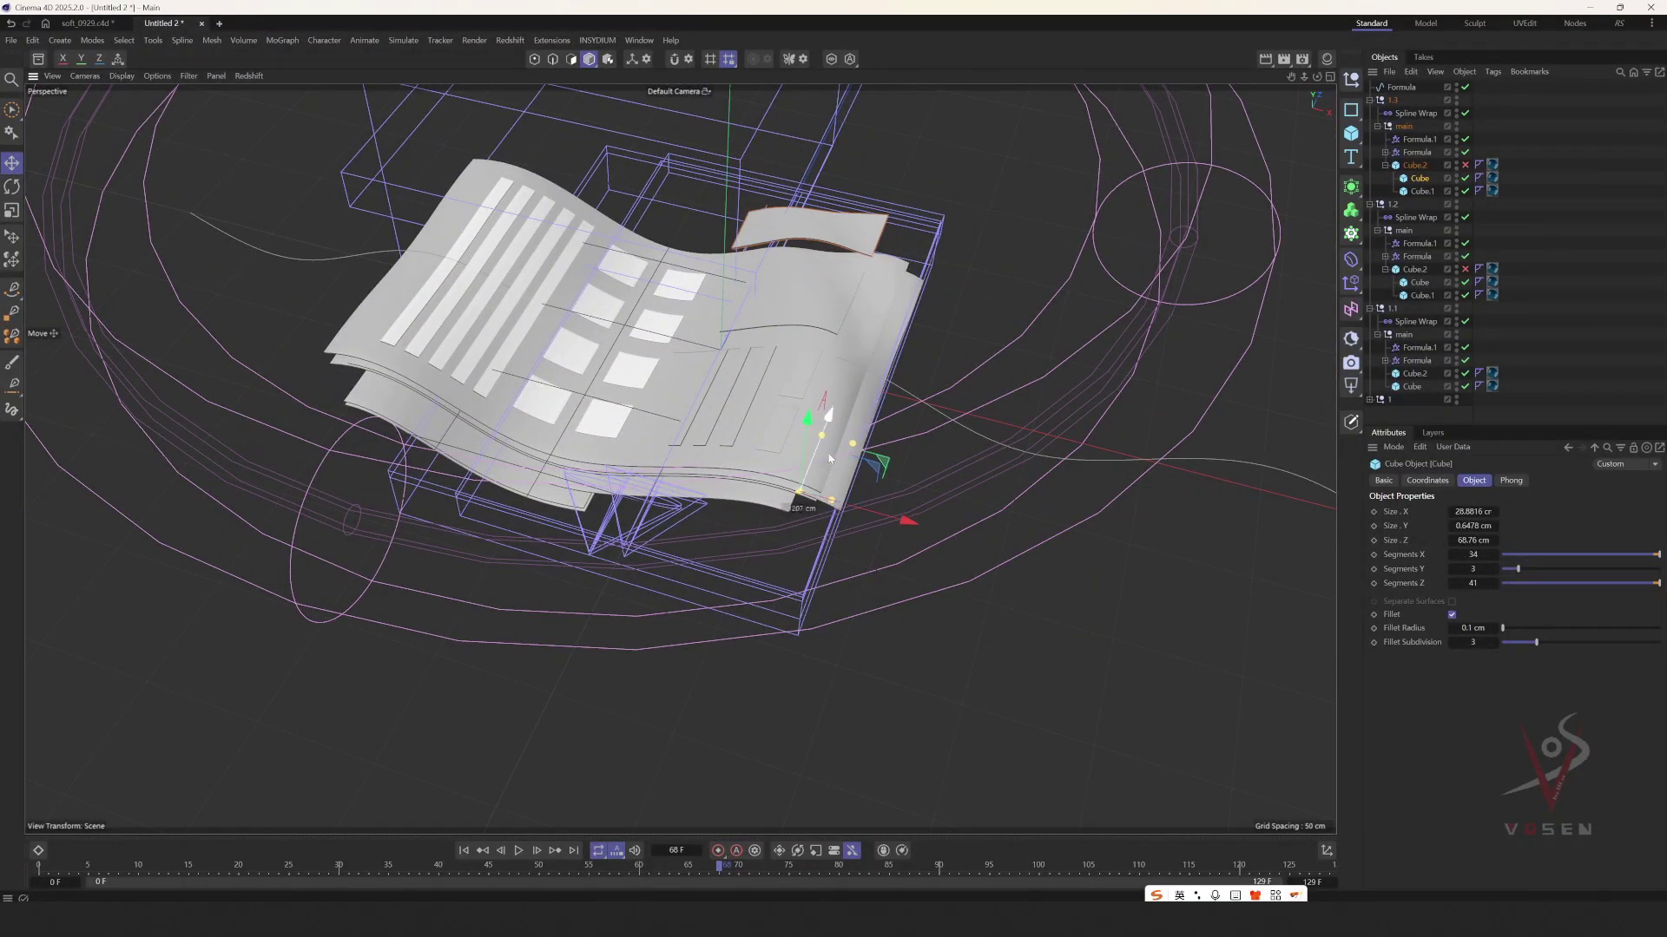
pyautogui.moveTo(829, 459); pyautogui.dragTo(891, 406)
pyautogui.keyDown('alt'); pyautogui.moveTo(664, 346); pyautogui.dragTo(907, 334); pyautogui.keyUp('alt')
pyautogui.keyDown('alt'); pyautogui.moveTo(511, 305); pyautogui.dragTo(508, 426); pyautogui.keyUp('alt')
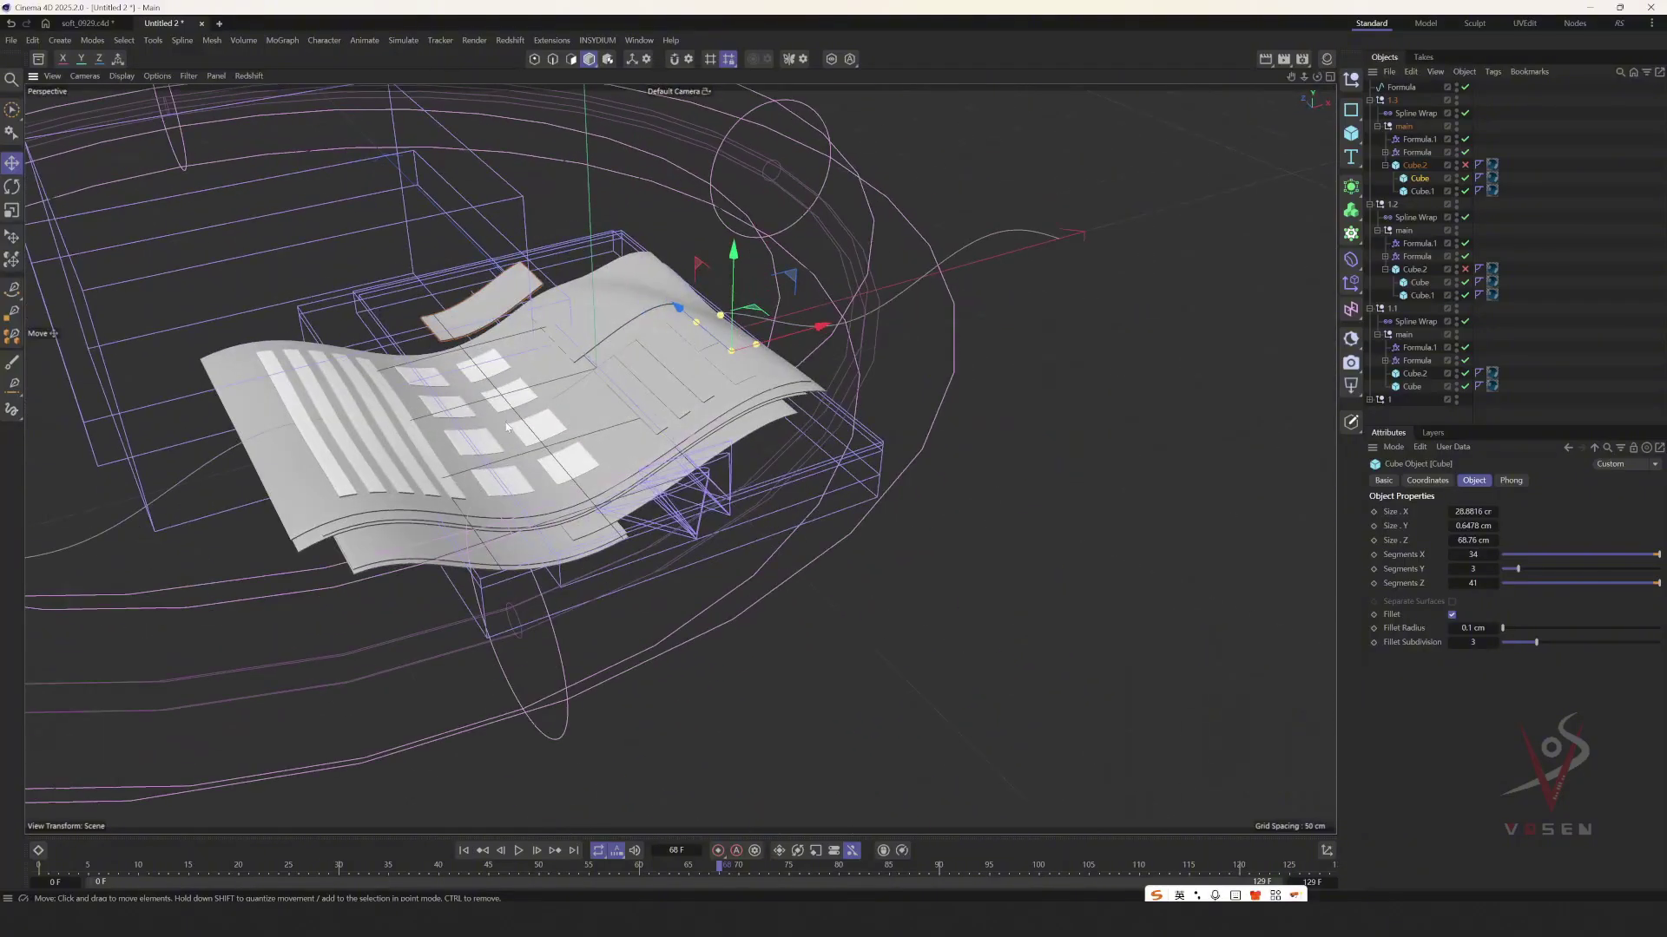
# - Play the animation to check how the ripple moves across the layered sheets
pyautogui.click(519, 852)
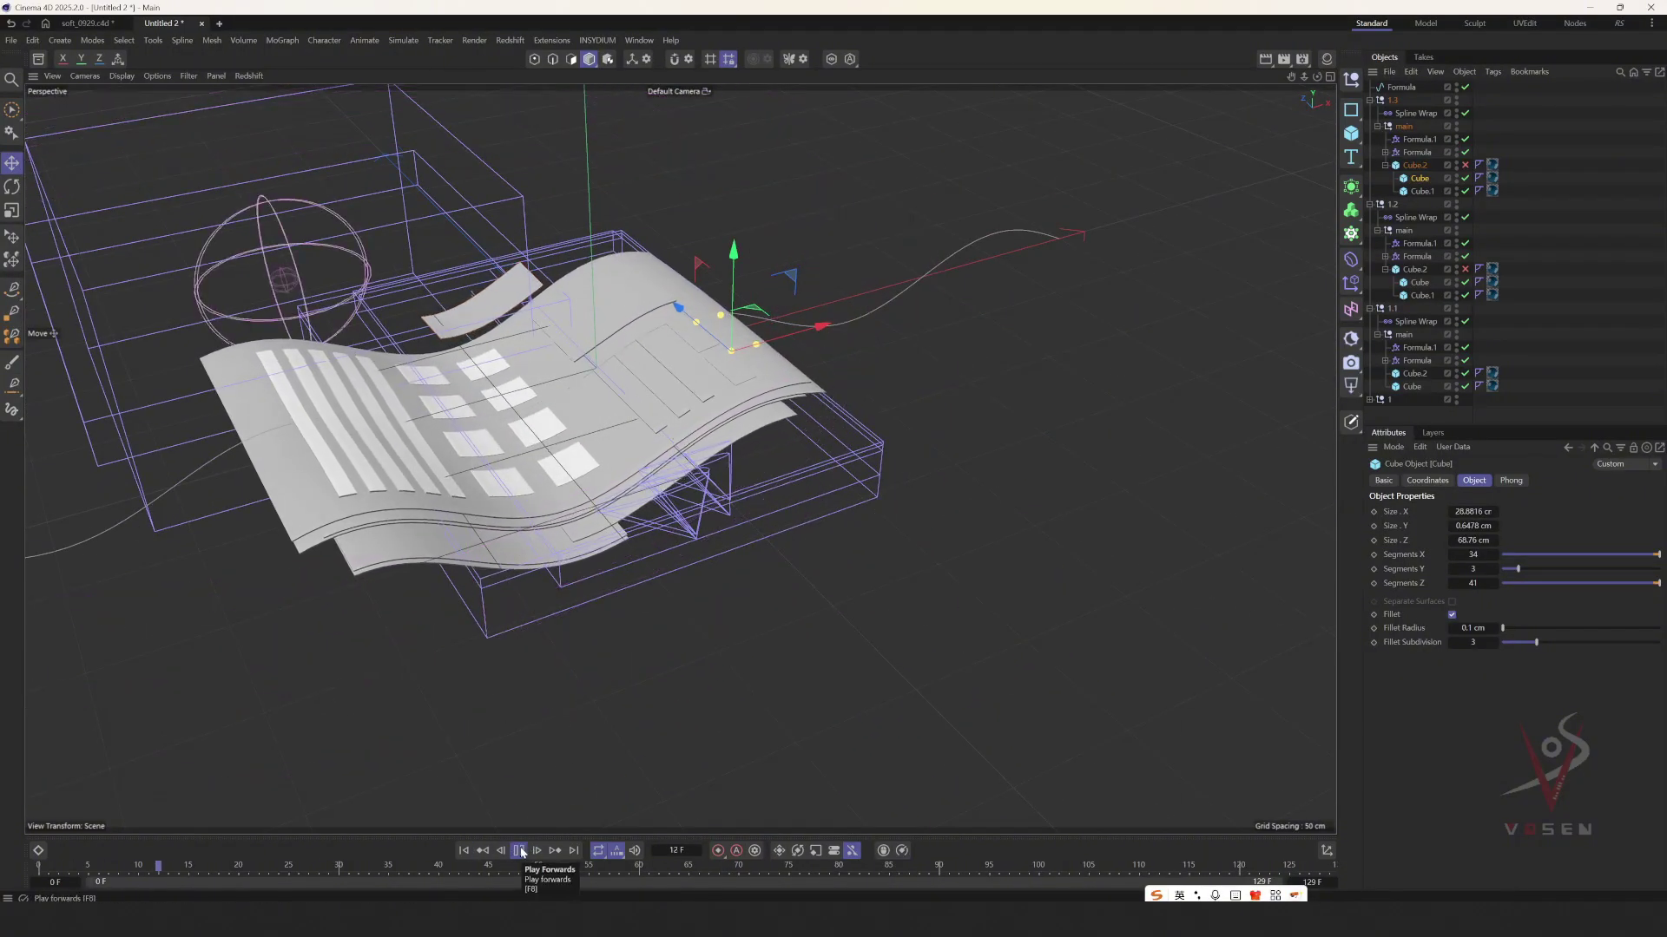
pyautogui.click(519, 851)
pyautogui.keyDown('alt'); pyautogui.moveTo(474, 450); pyautogui.dragTo(1134, 260); pyautogui.keyUp('alt')
# - Select the Spline Wraps of all four groups and keyframe their Offset at 22% on frame 65
pyautogui.click(1415, 114)
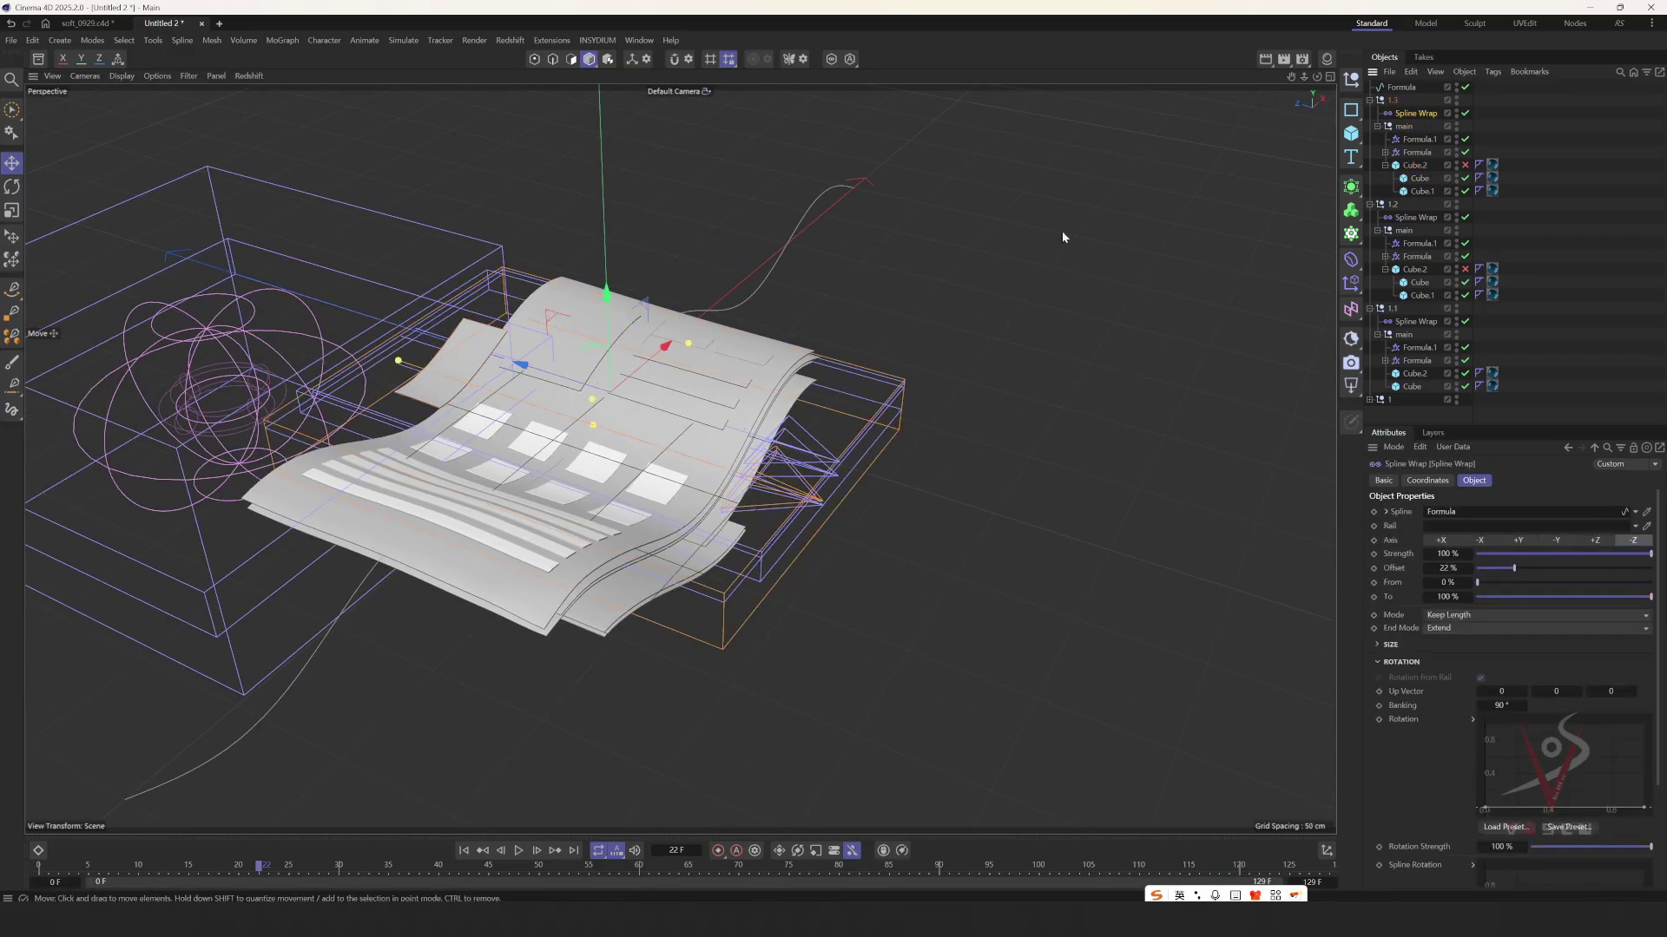
pyautogui.moveTo(1514, 569); pyautogui.dragTo(1492, 570)
pyautogui.hotkey('ctrl', 'z')
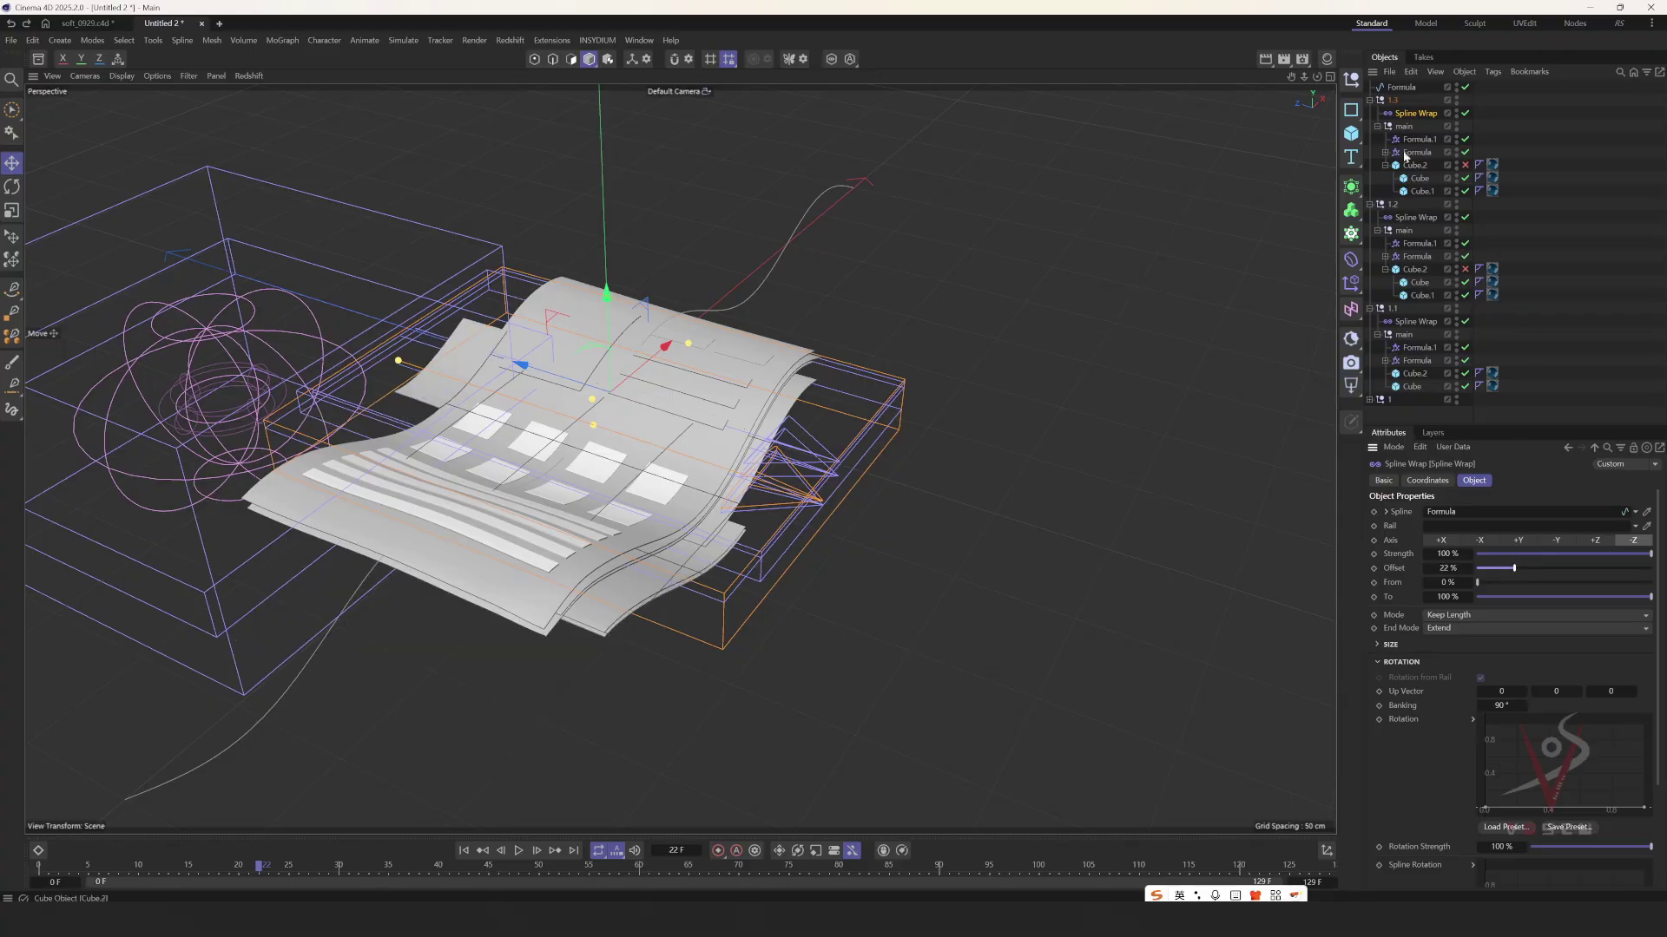
pyautogui.keyDown('ctrl'); pyautogui.click(1416, 217); pyautogui.keyUp('ctrl')
pyautogui.keyDown('ctrl'); pyautogui.click(1417, 322); pyautogui.keyUp('ctrl')
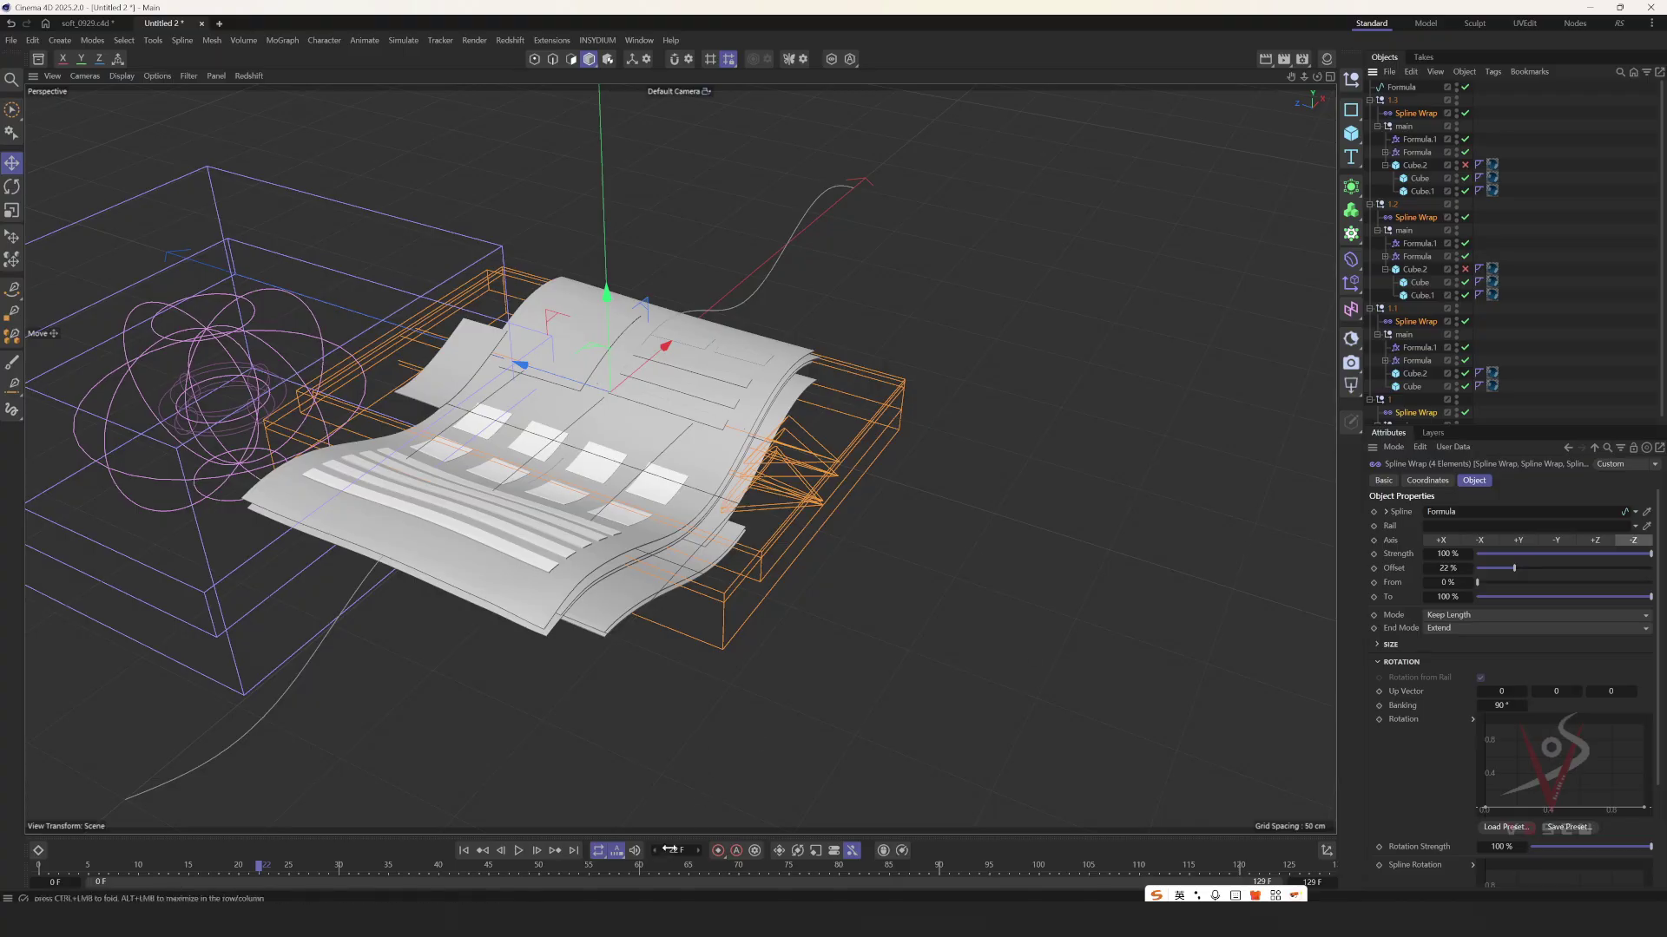
pyautogui.moveTo(670, 850); pyautogui.dragTo(707, 847)
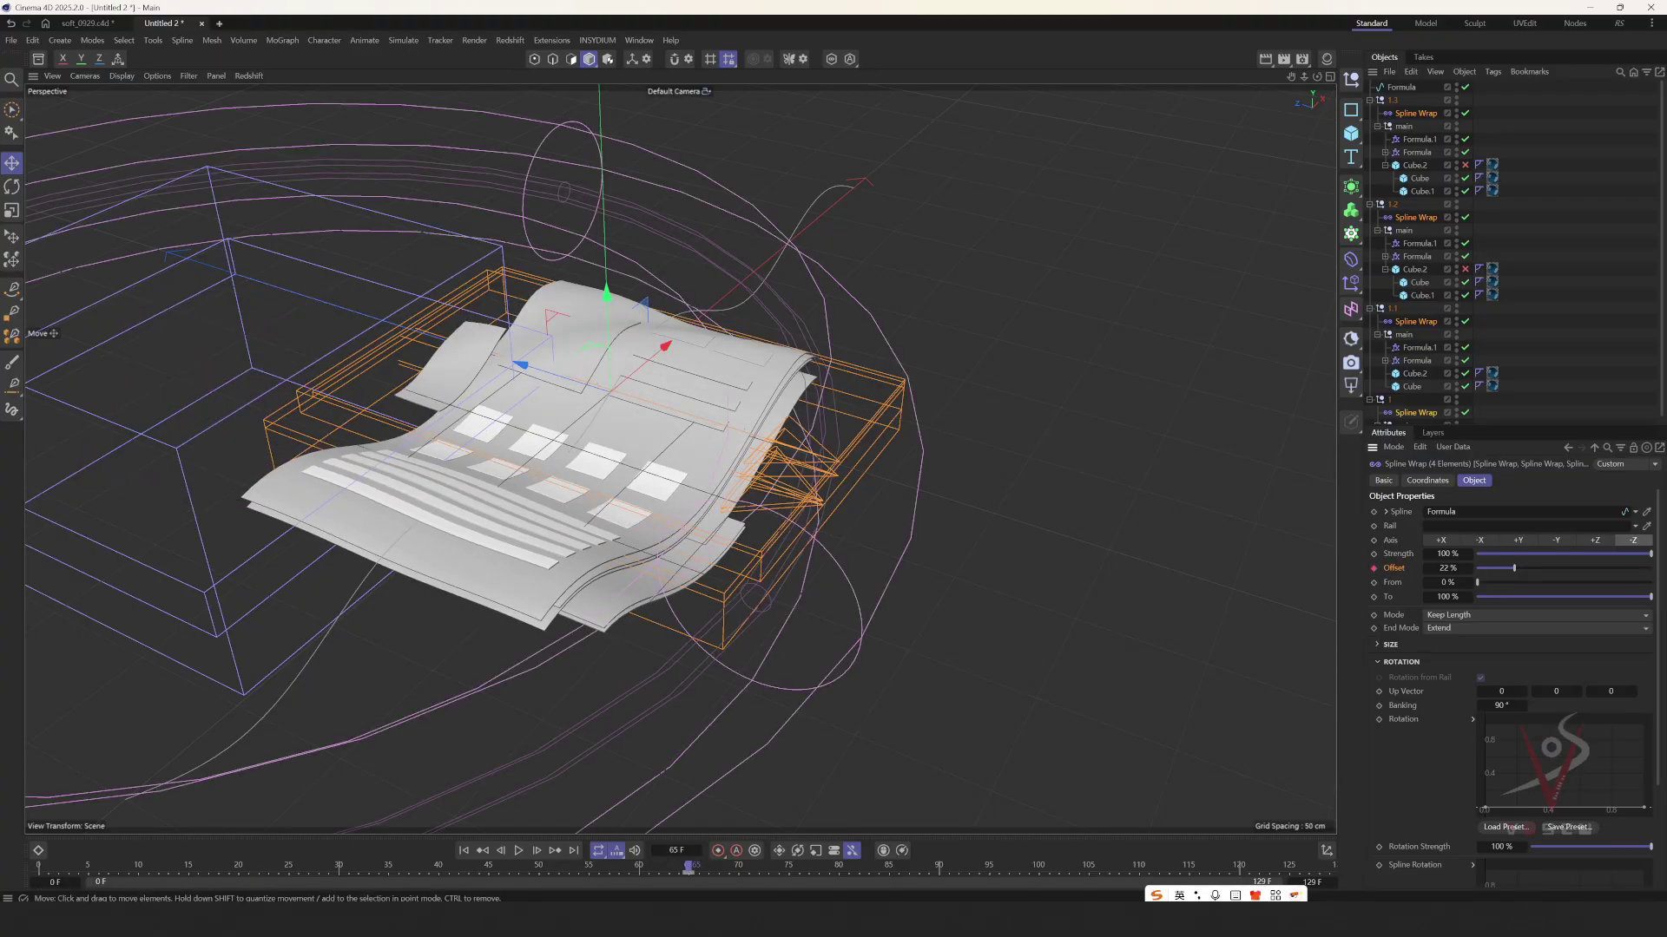
# - Lower the Offset of the four selected Spline Wraps and keyframe it on frame 37
pyautogui.click(406, 868)
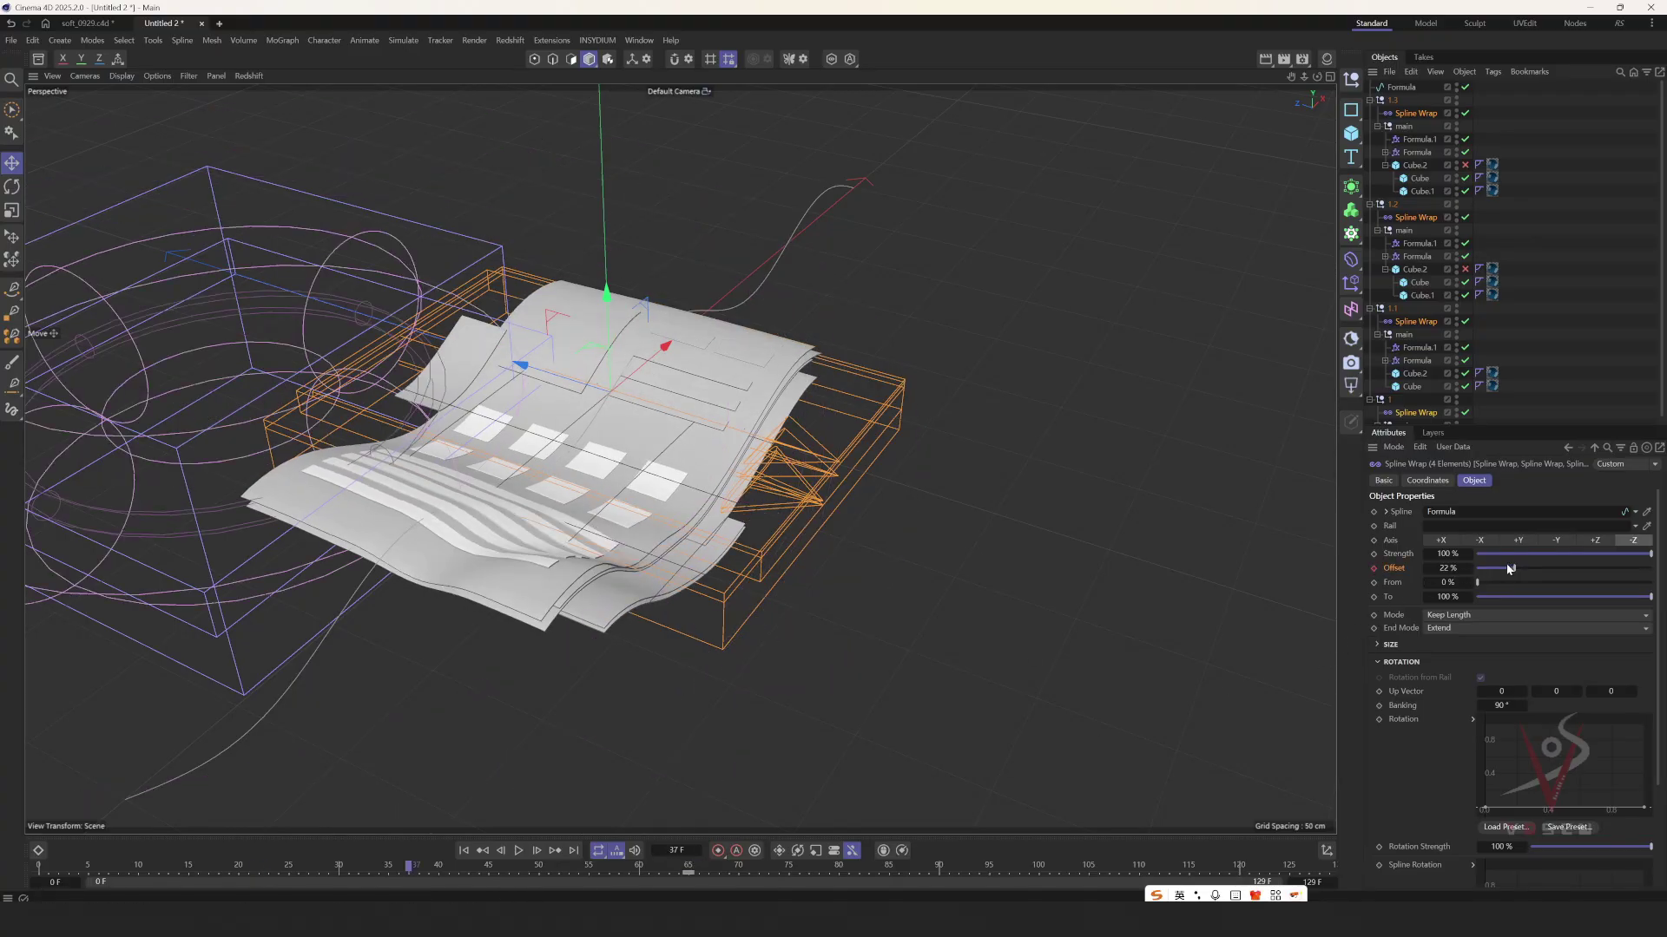
pyautogui.moveTo(1509, 569); pyautogui.dragTo(1473, 570)
pyautogui.click(1374, 569)
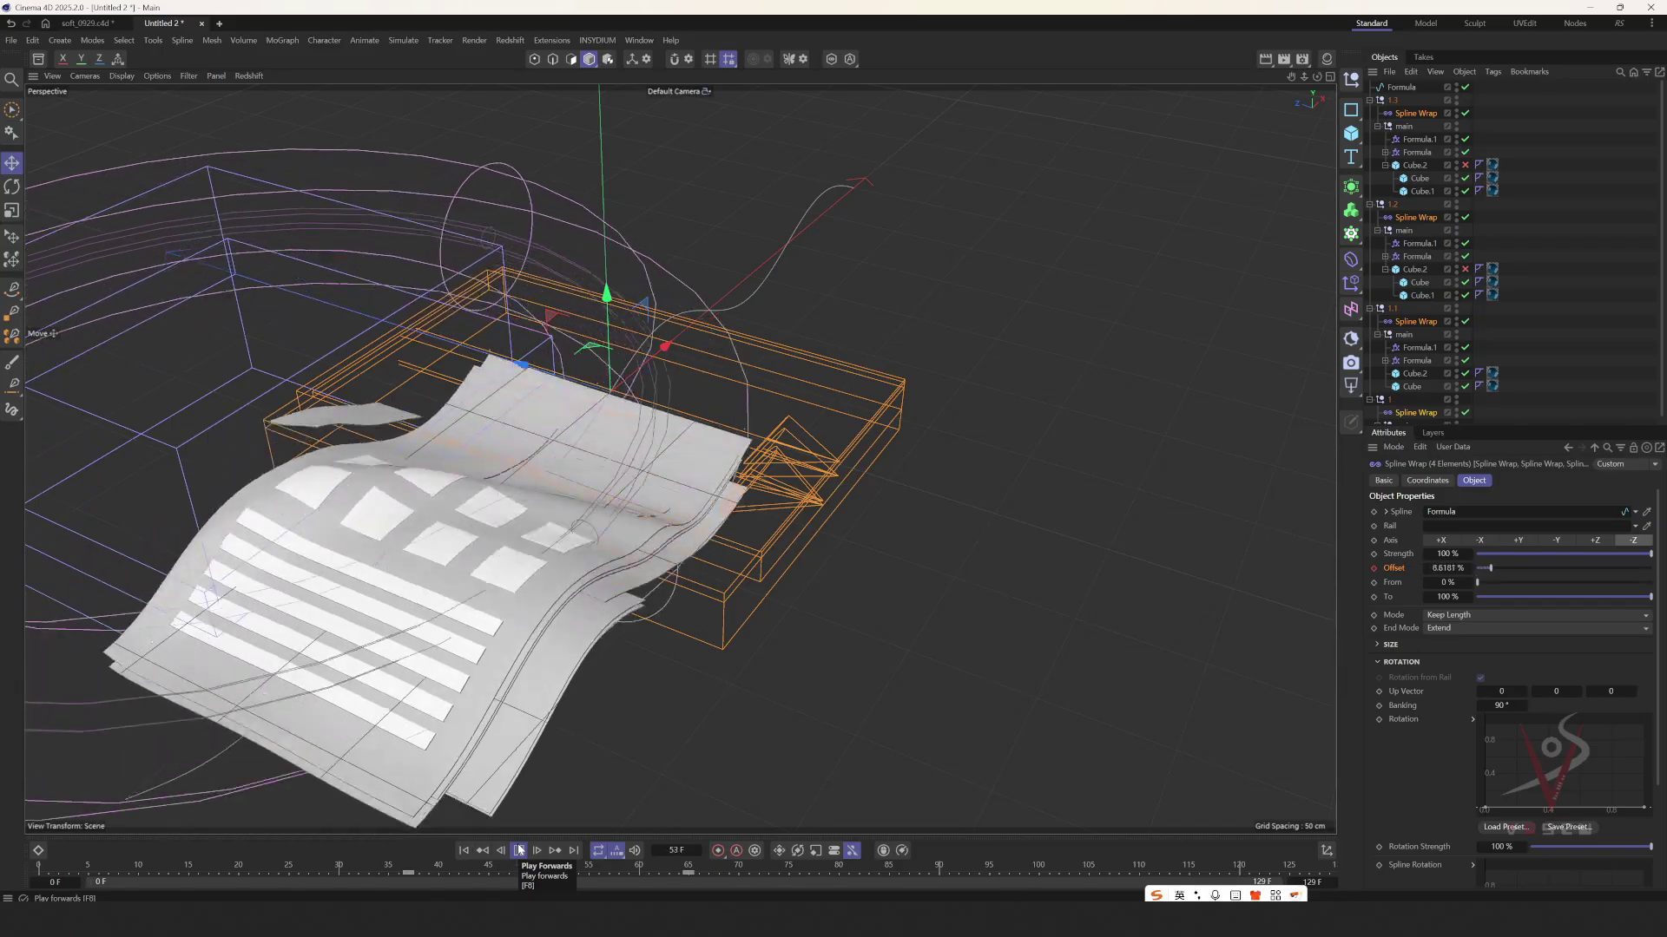
# - Play and scrub the timeline to check the sheets sliding along the spline
pyautogui.click(518, 851)
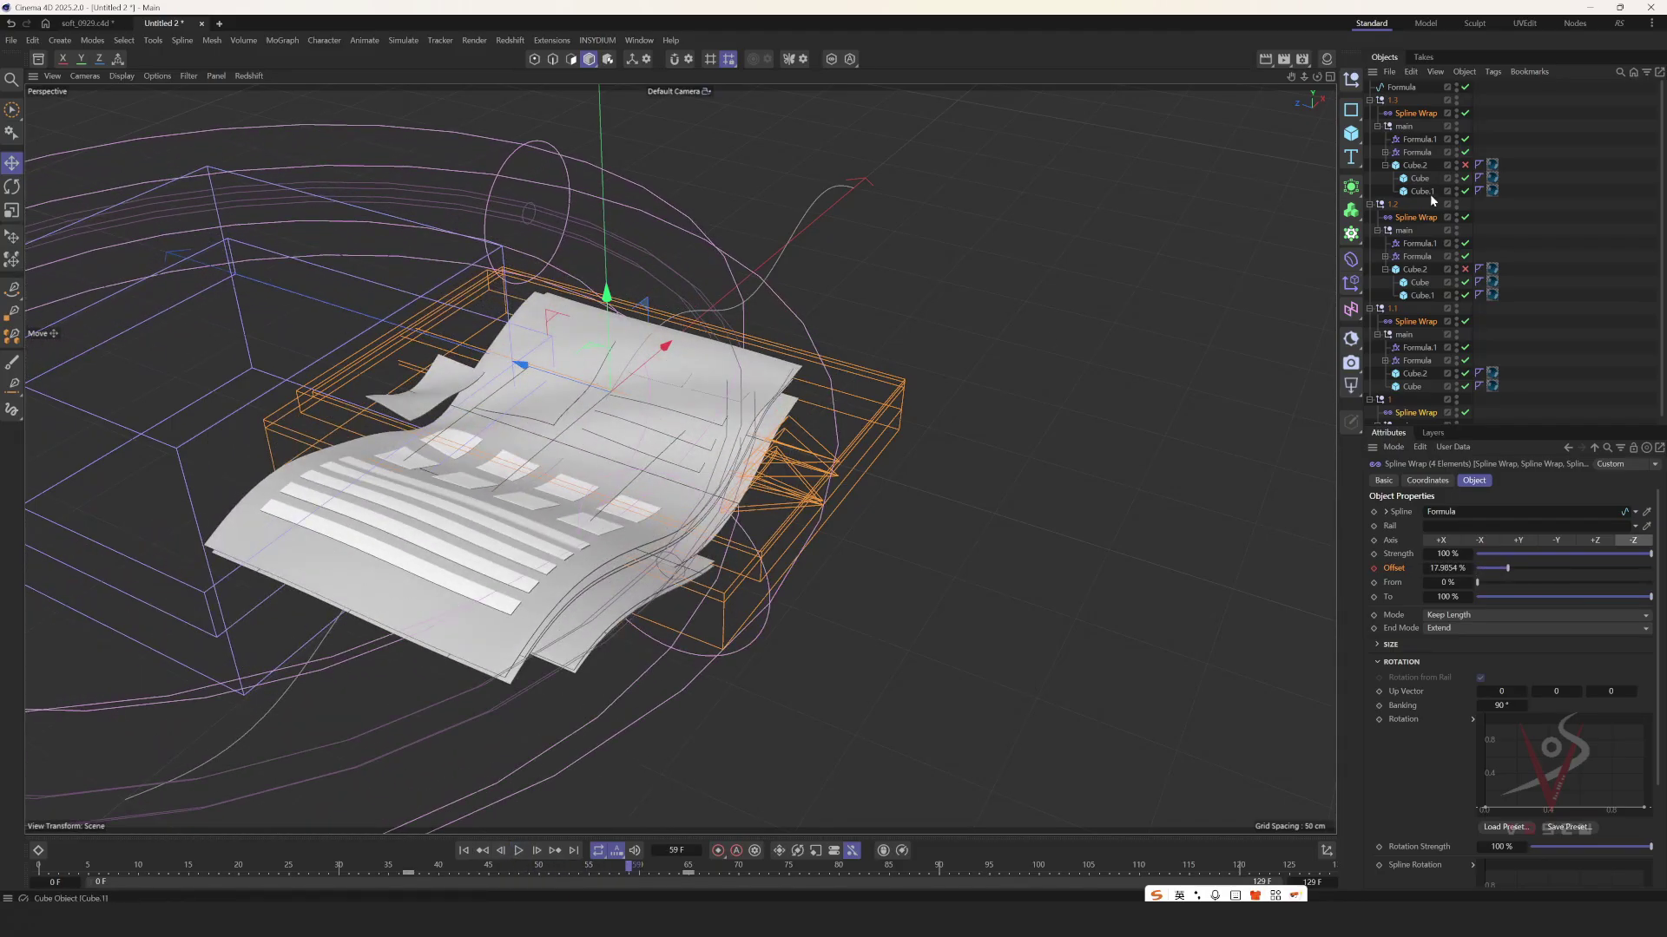
pyautogui.keyDown('ctrl'); pyautogui.click(1415, 113); pyautogui.keyUp('ctrl')
pyautogui.moveTo(717, 873); pyautogui.dragTo(764, 417)
# - Switch to the soft_0929.c4d scene in the RS layout and inspect frame 83 in the Redshift render and the camera view
pyautogui.click(86, 23)
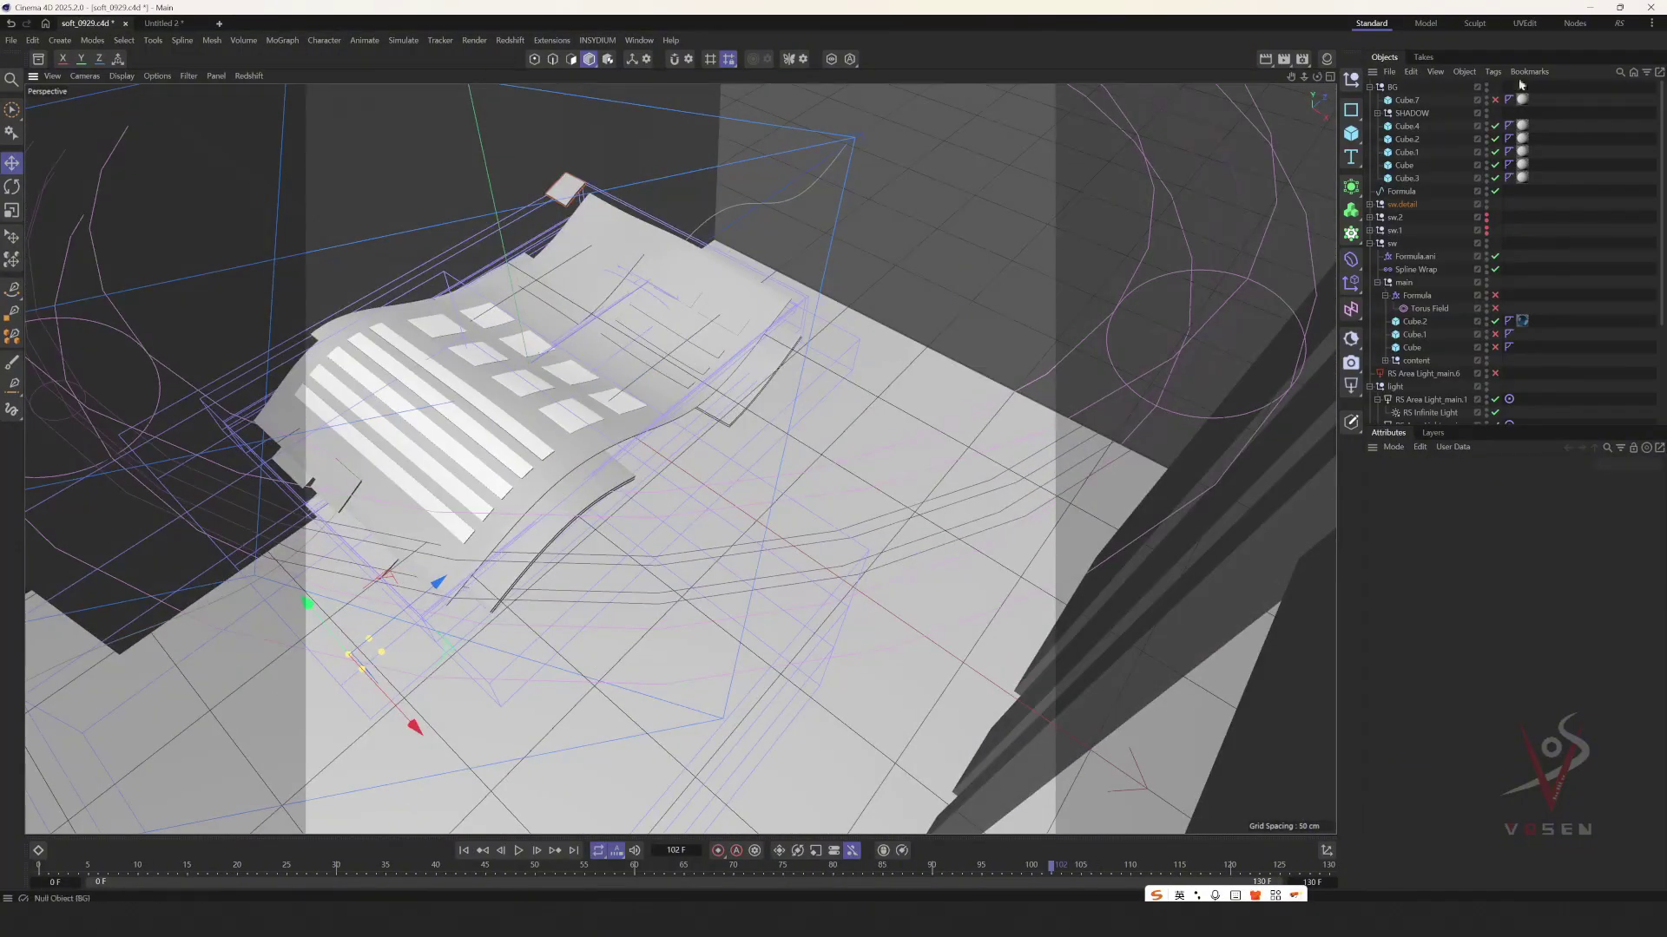
pyautogui.click(1610, 25)
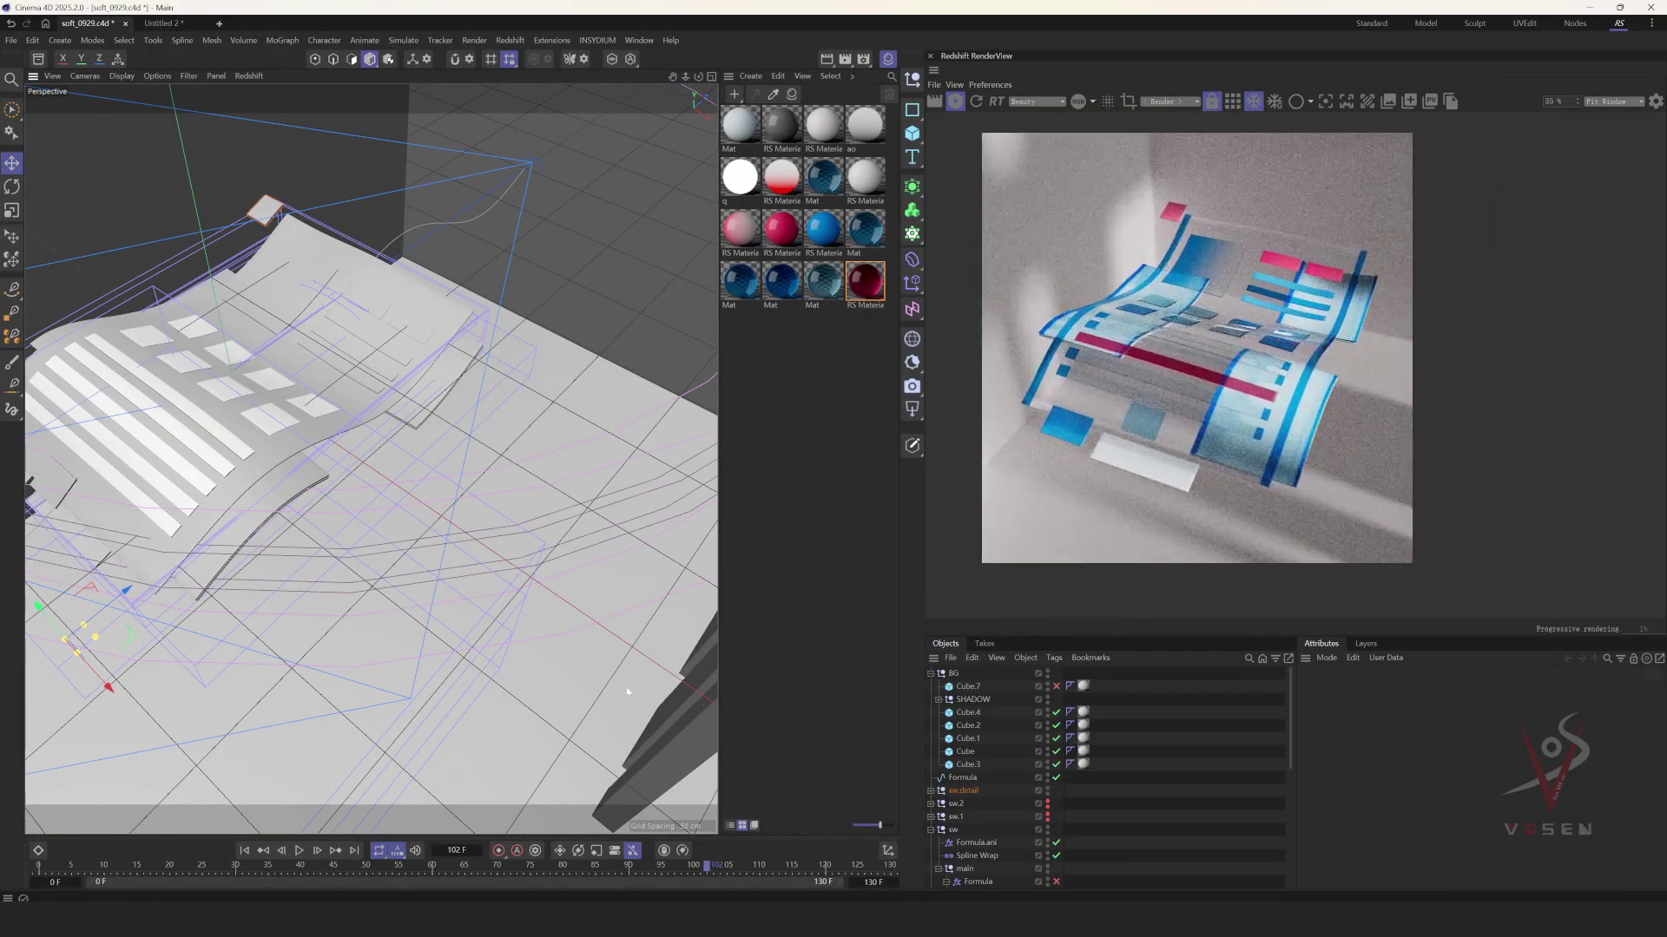
pyautogui.click(581, 867)
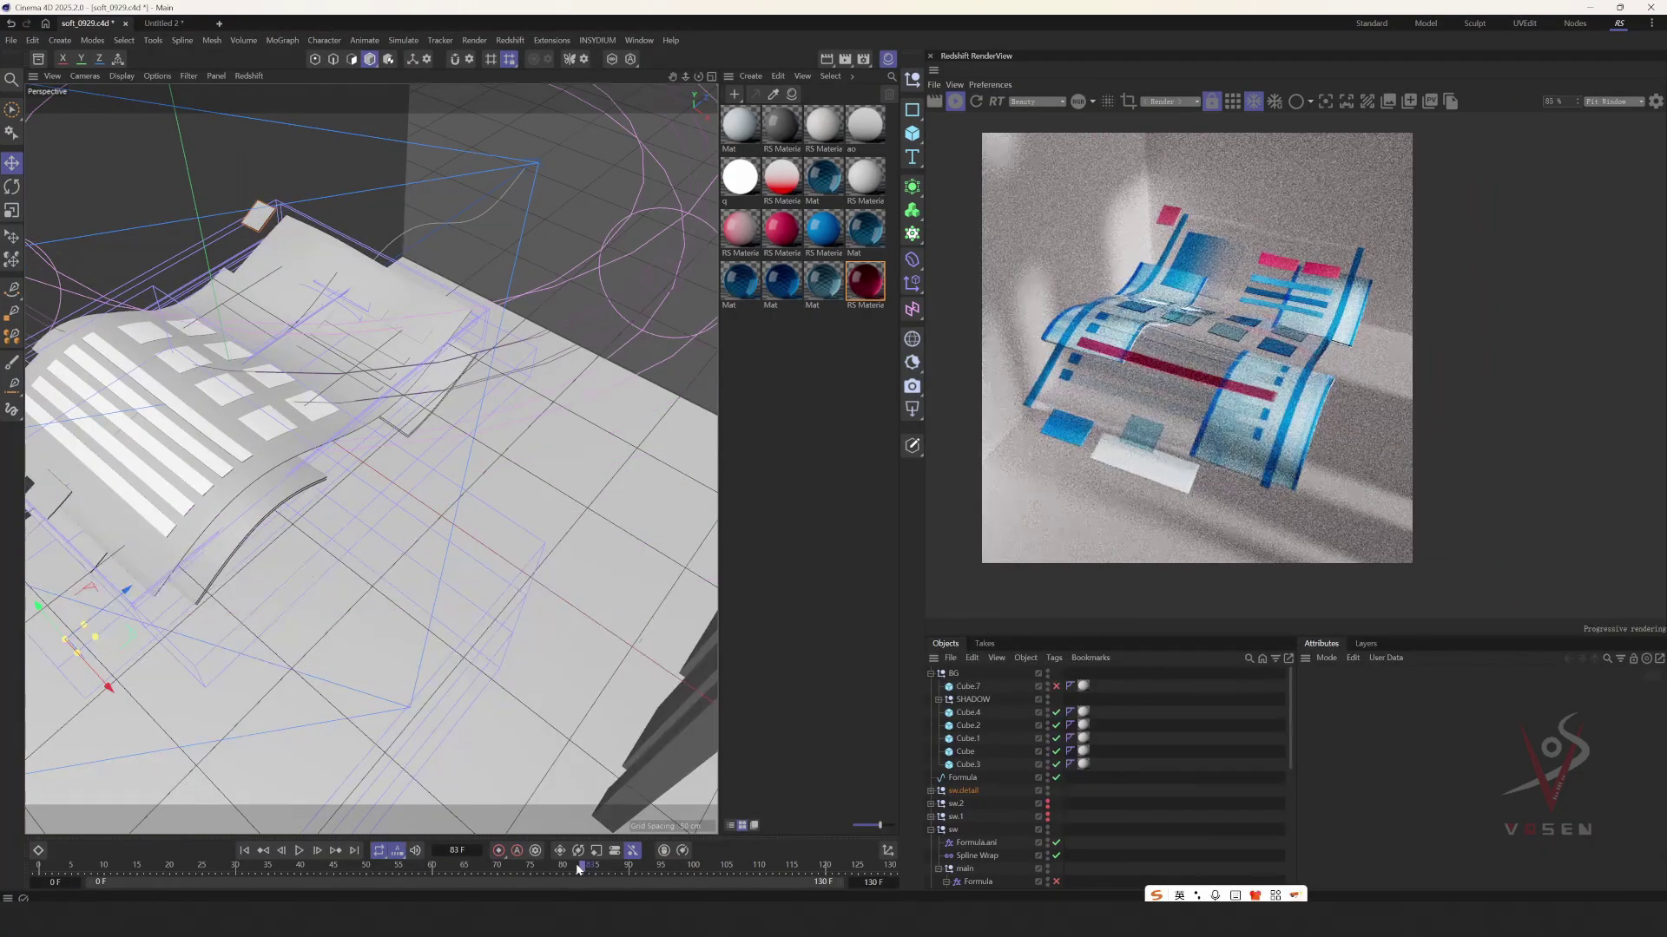
pyautogui.middleClick(592, 642)
pyautogui.middleClick(361, 528)
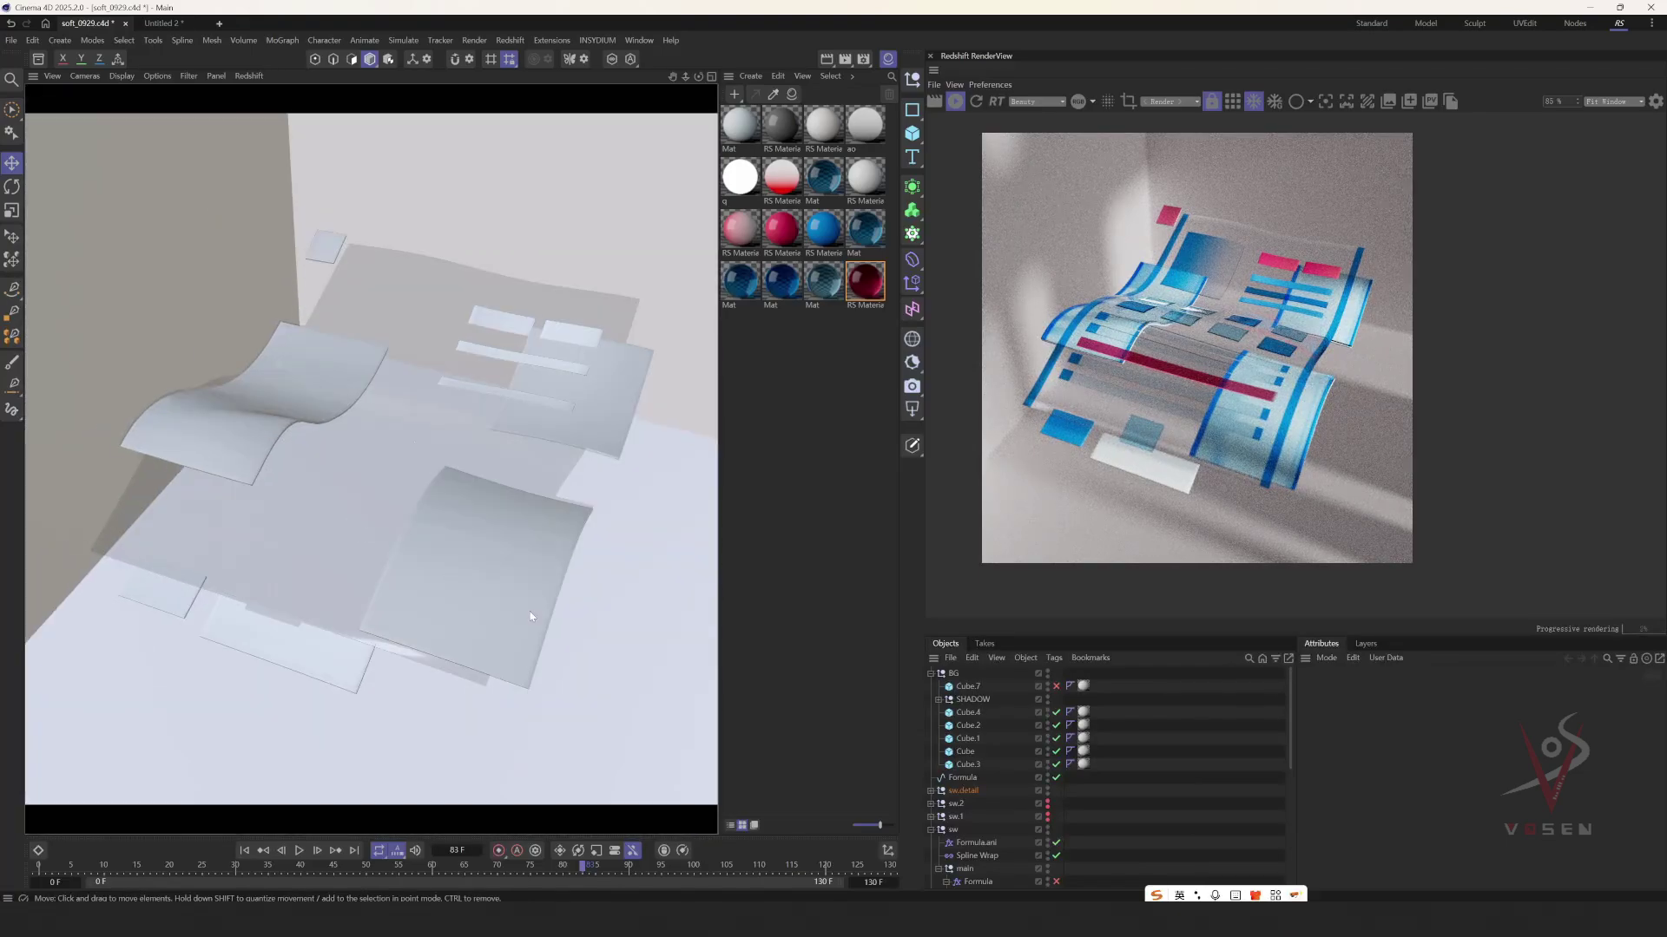
pyautogui.middleClick(413, 501)
pyautogui.middleClick(564, 487)
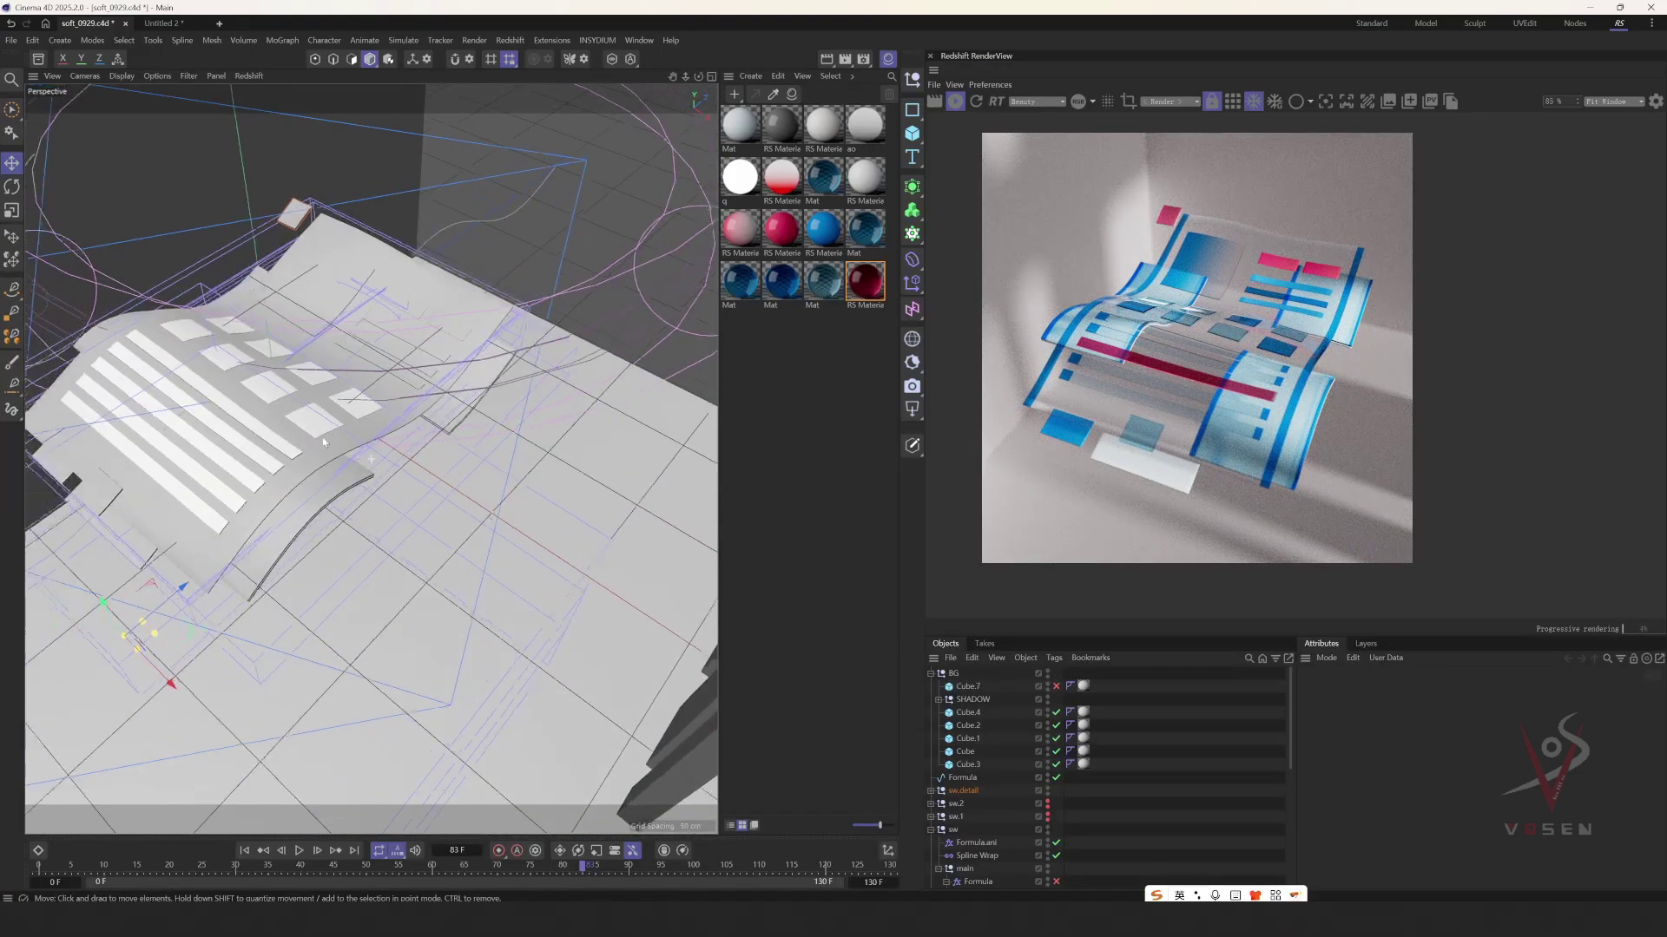
# - Stop the Redshift interactive render and enable the Formula deformer in the sw group's main null
pyautogui.keyDown('alt'); pyautogui.moveTo(286, 467); pyautogui.dragTo(257, 361); pyautogui.keyUp('alt')
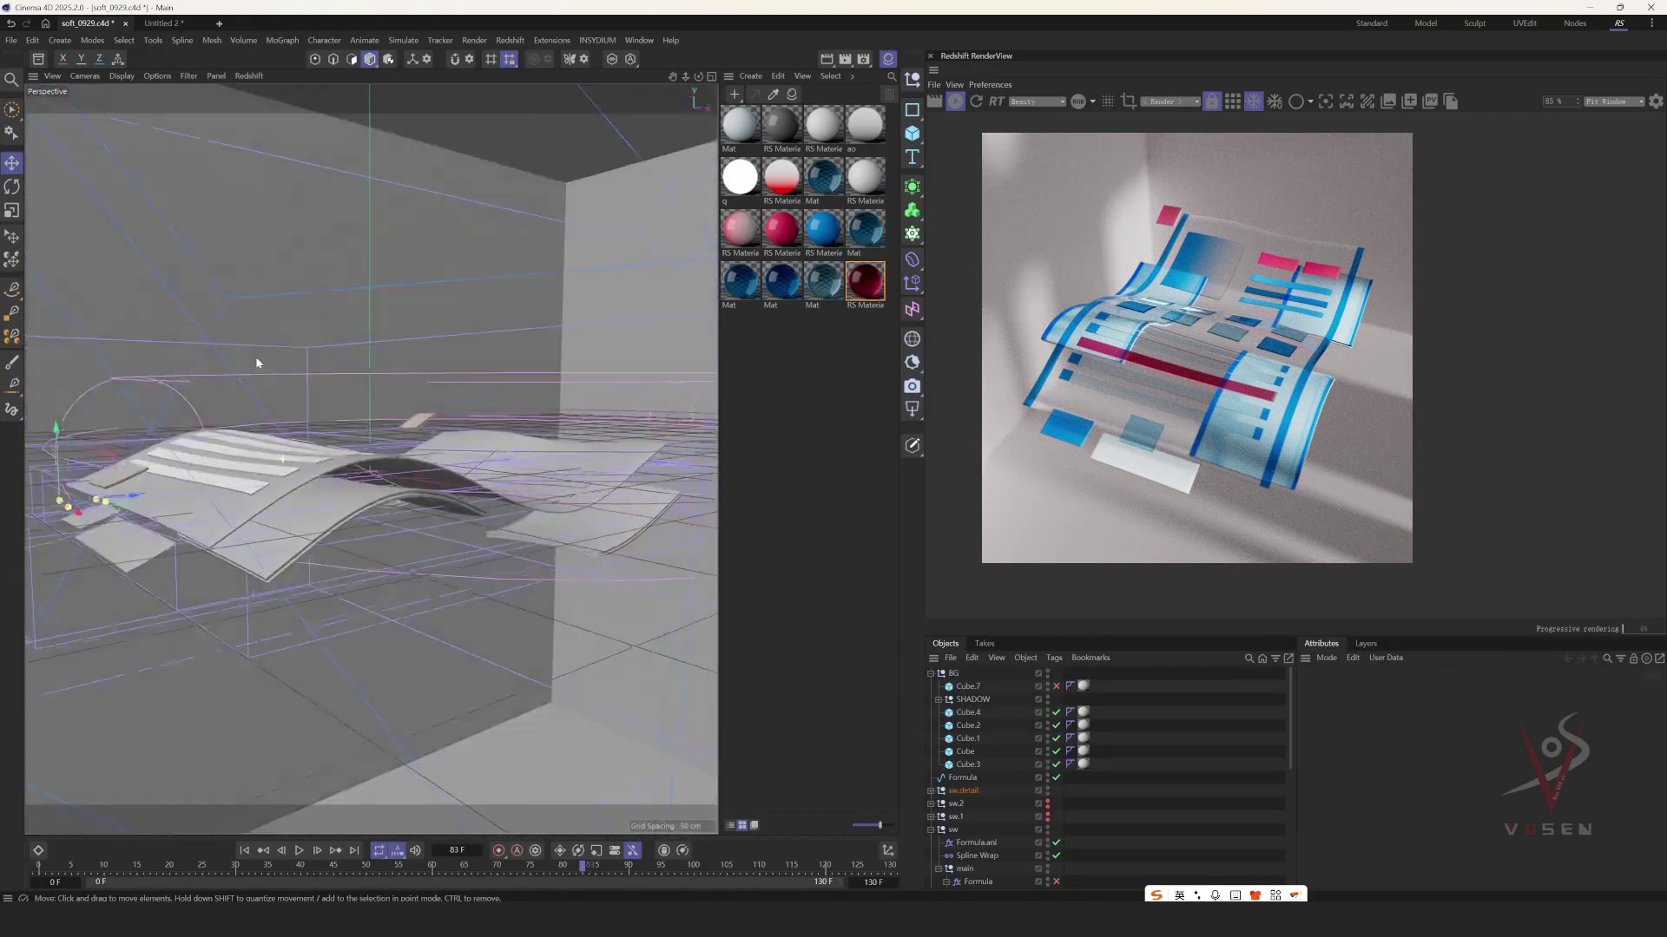
pyautogui.click(954, 103)
pyautogui.keyDown('alt'); pyautogui.moveTo(228, 434); pyautogui.dragTo(275, 506); pyautogui.keyUp('alt')
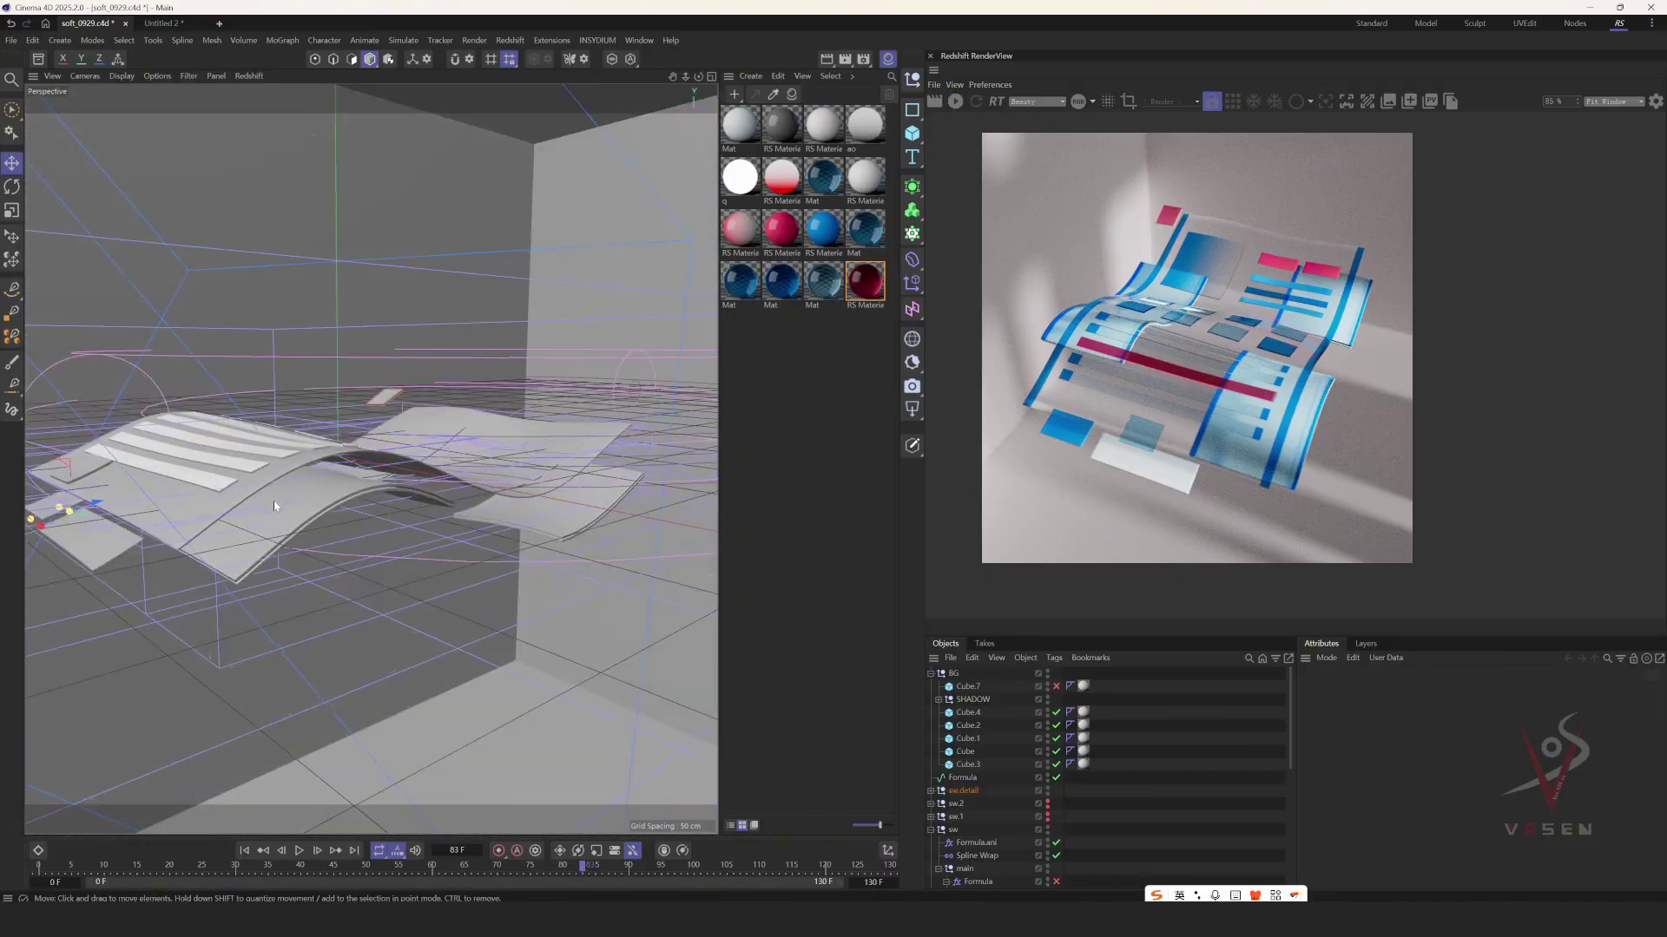
pyautogui.press('q')
pyautogui.press('q')
pyautogui.click(278, 497)
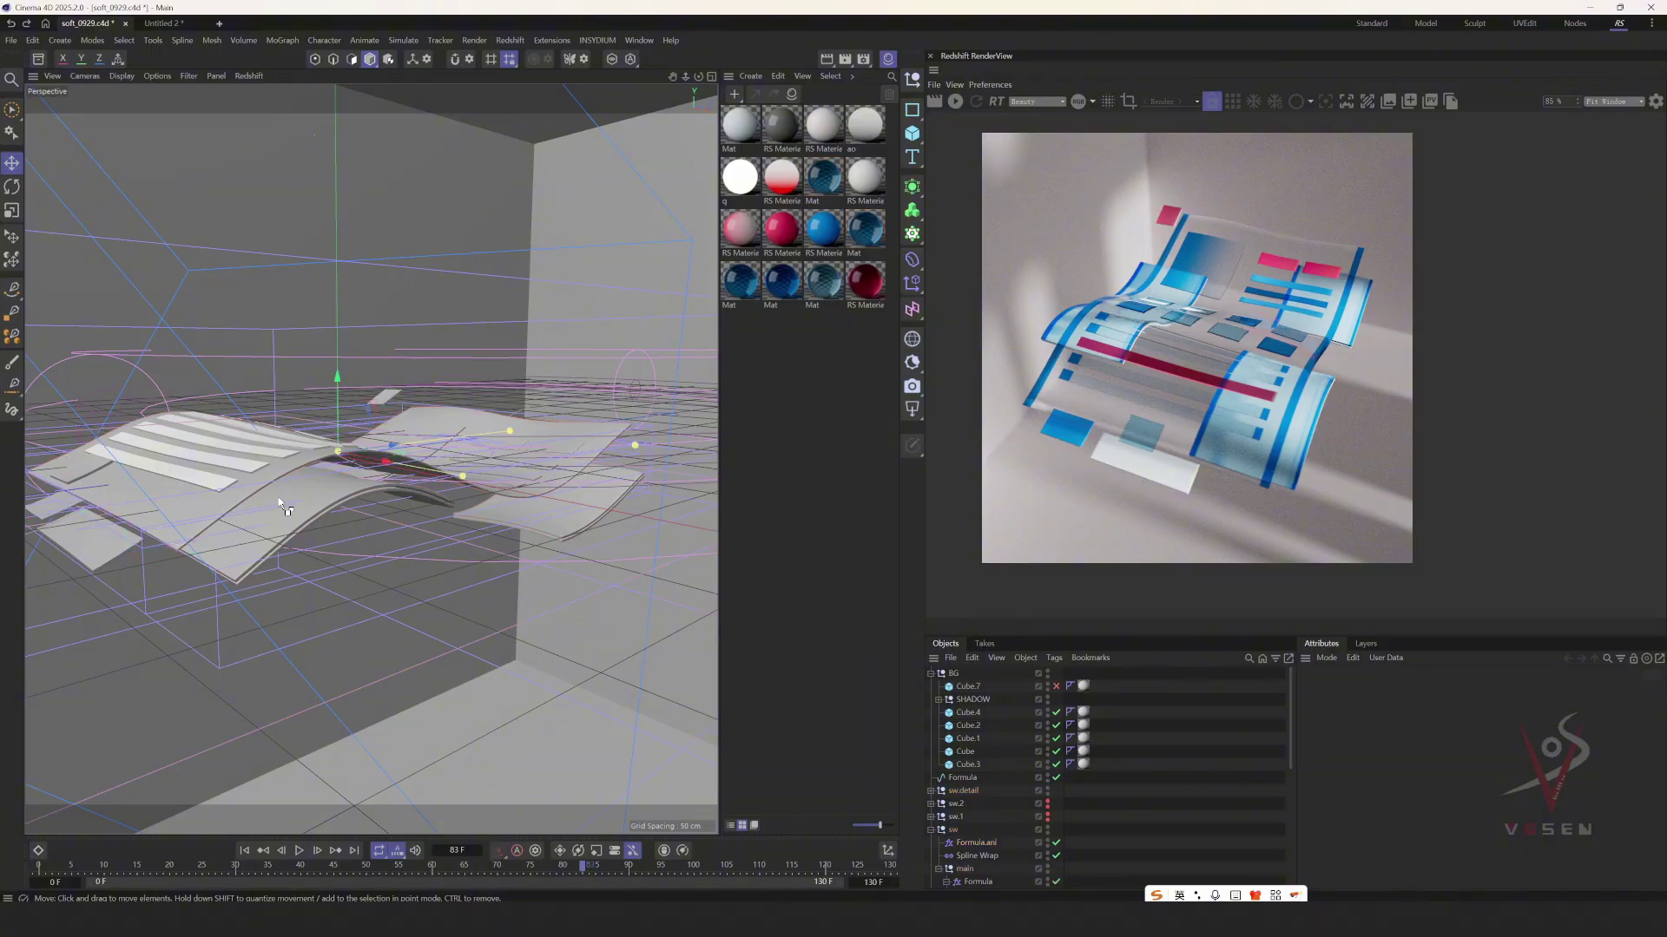
pyautogui.hotkey('ctrl', 'z')
pyautogui.hotkey('ctrl', 'z')
# - Show the sw.1 and sw.2 groups and examine the full sheet stack at frame 84
pyautogui.keyDown('alt'); pyautogui.moveTo(255, 484); pyautogui.dragTo(411, 639); pyautogui.keyUp('alt')
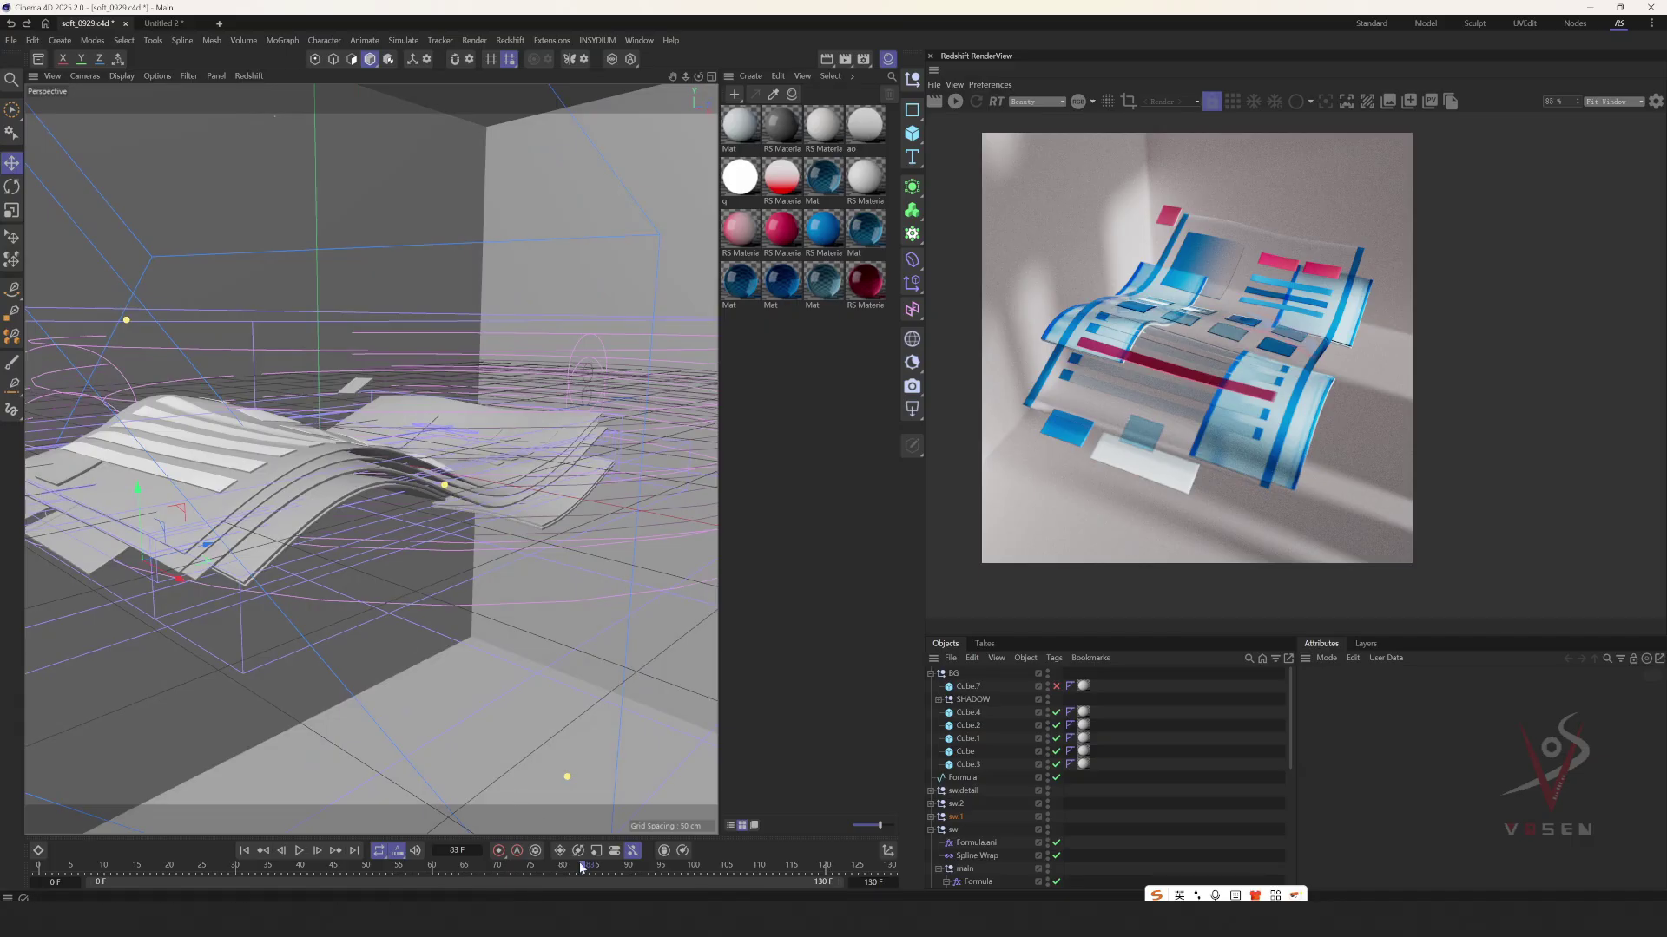
pyautogui.moveTo(581, 866); pyautogui.dragTo(593, 870)
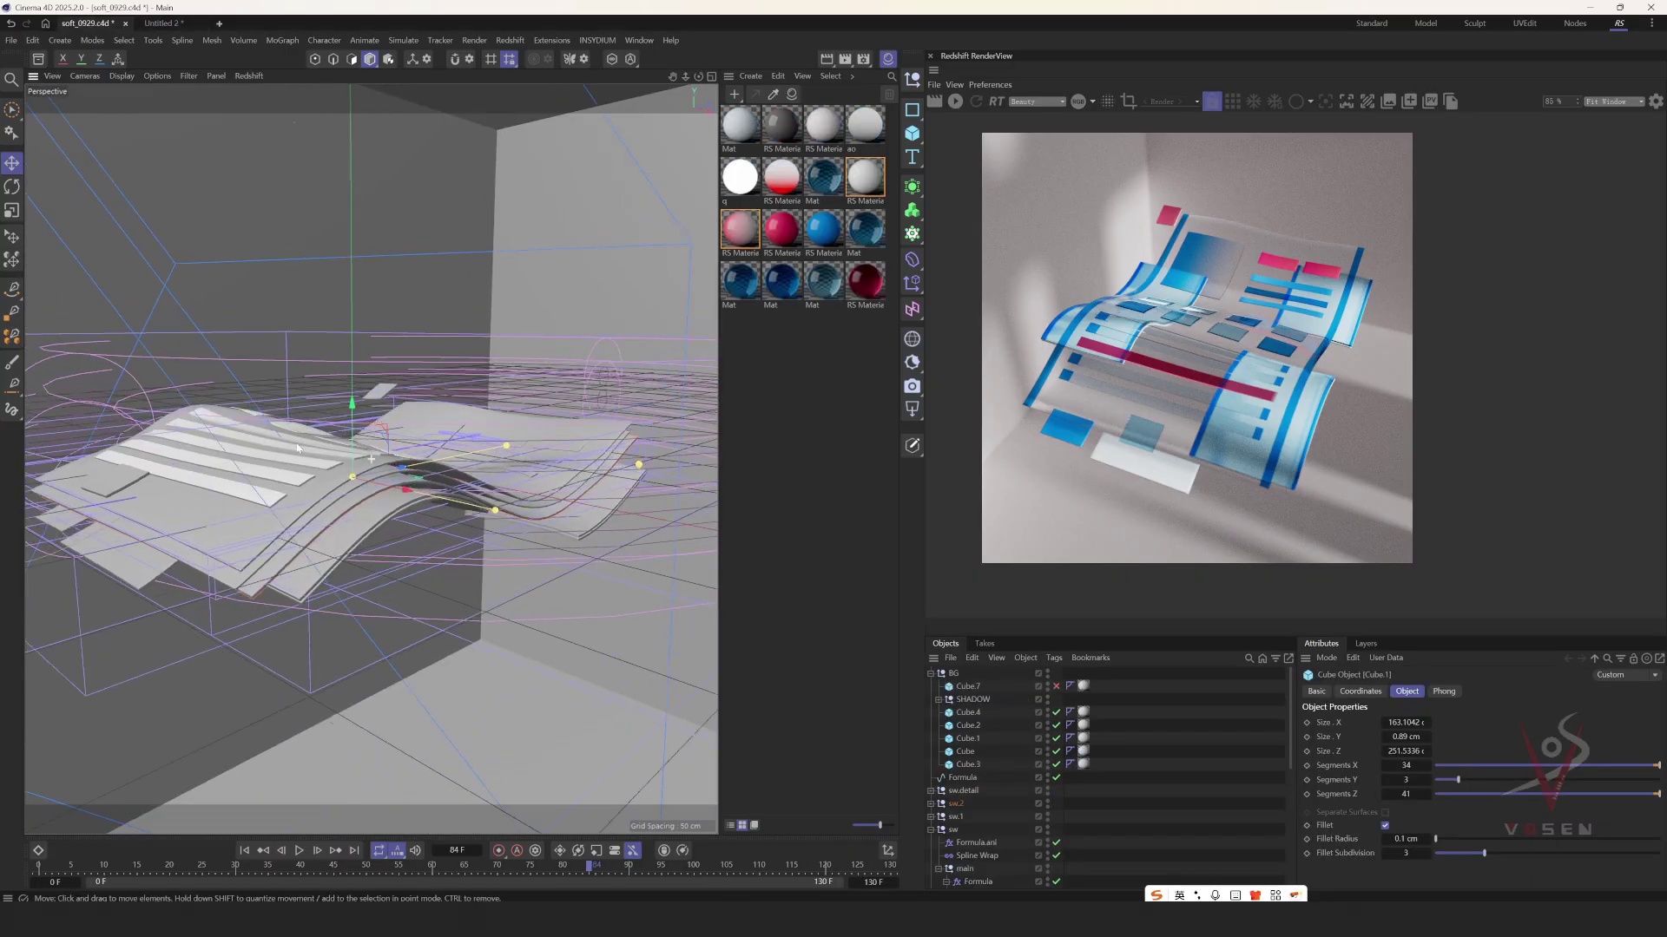
# - Examine the sheet stack in the camera view and Redshift render up to frame 89, ending by stopping the render
pyautogui.click(956, 803)
pyautogui.keyDown('alt'); pyautogui.moveTo(301, 455); pyautogui.dragTo(267, 480); pyautogui.keyUp('alt')
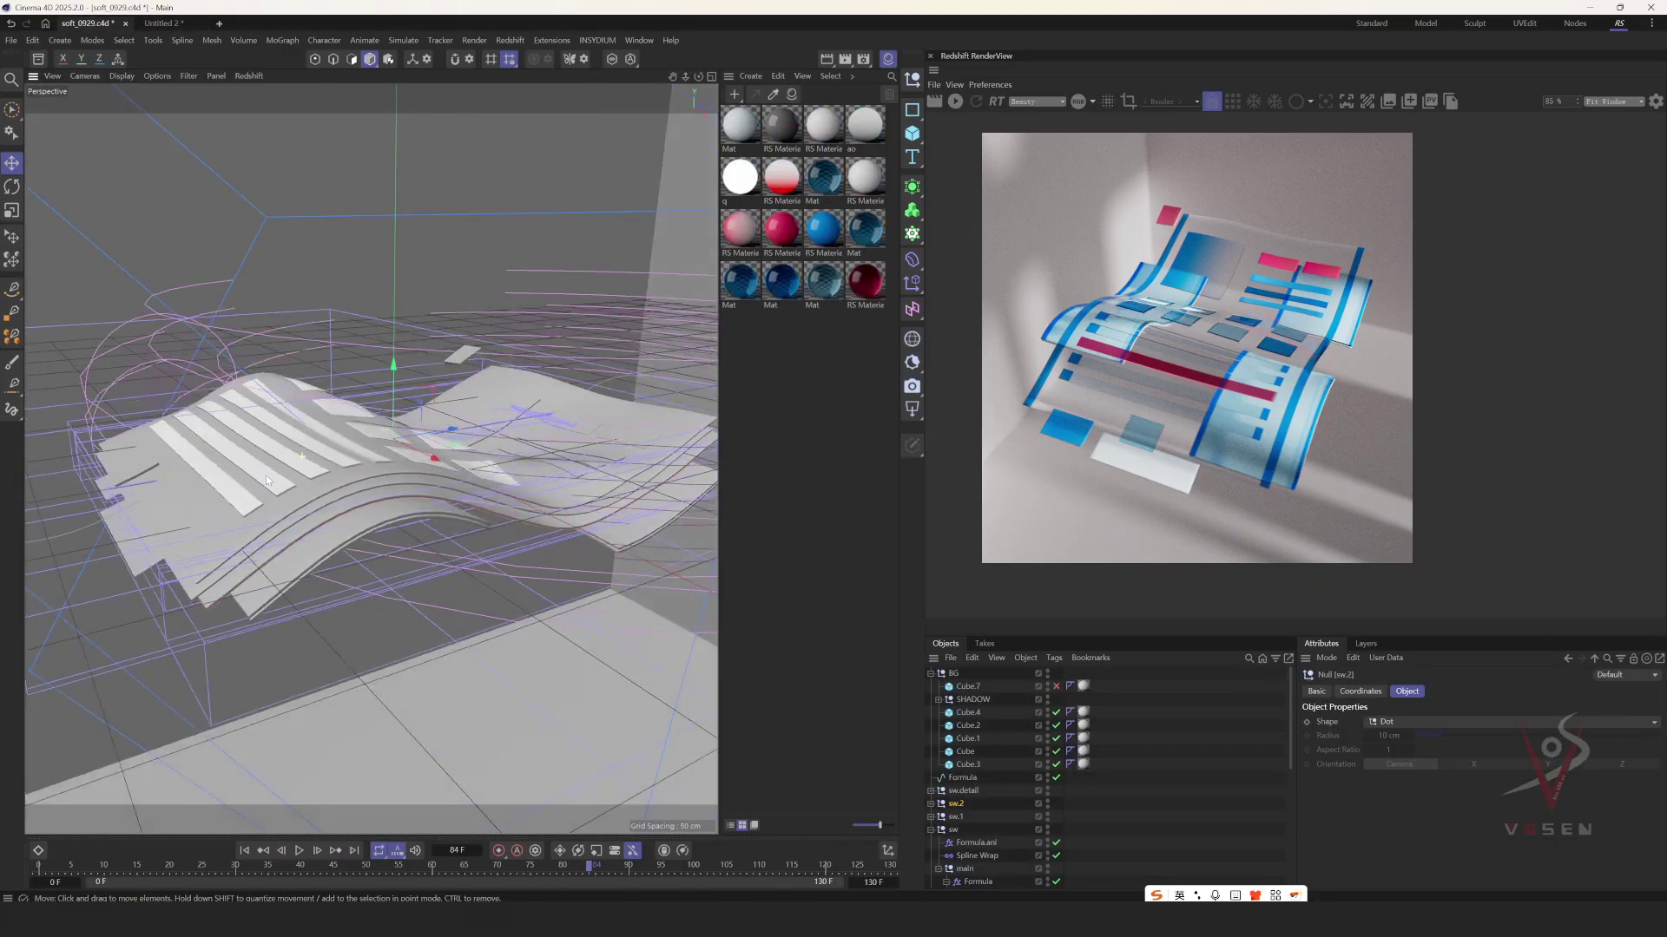
pyautogui.click(956, 101)
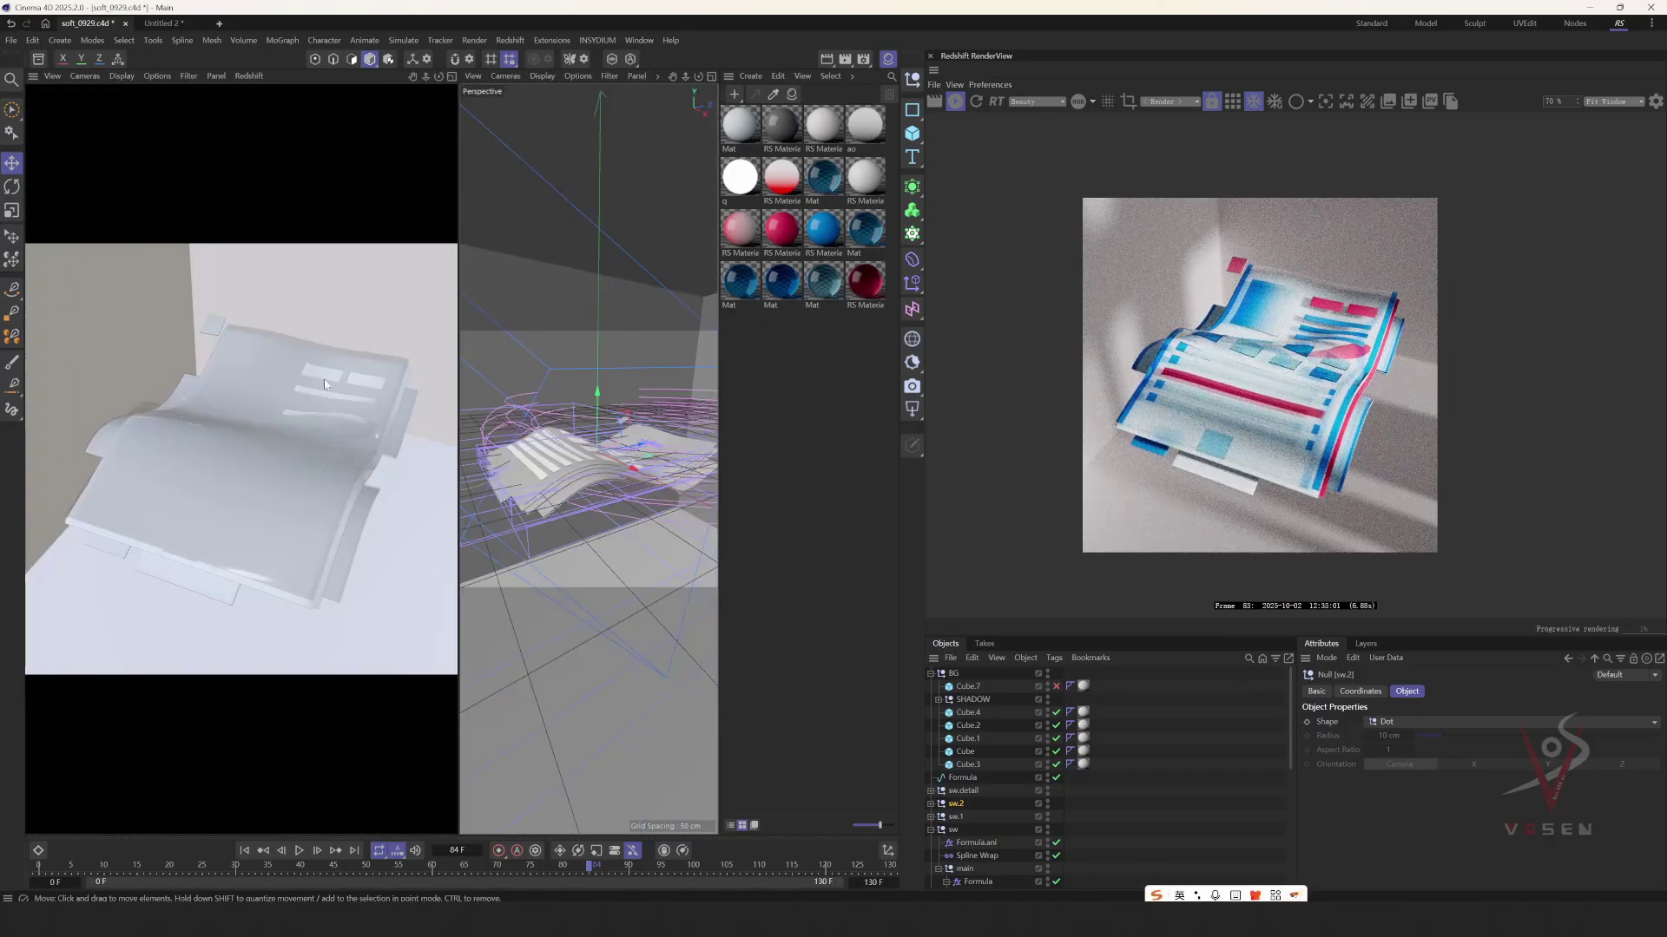
pyautogui.middleClick(324, 384)
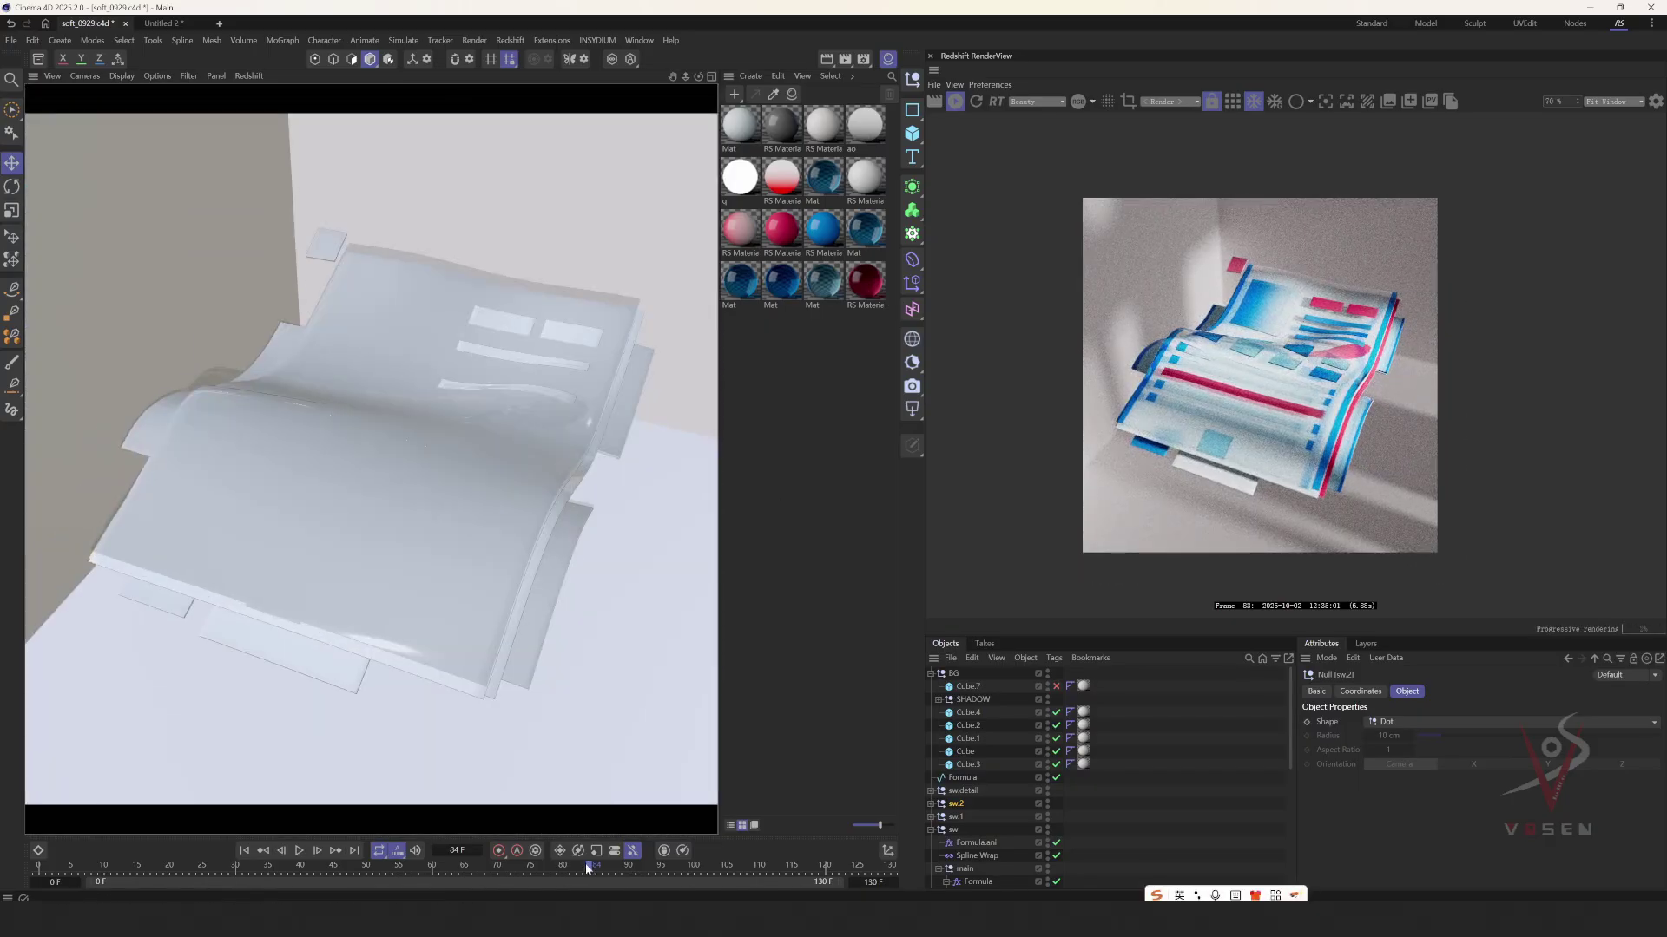
pyautogui.moveTo(588, 868); pyautogui.dragTo(622, 868)
pyautogui.scroll(1, 1020, 466)
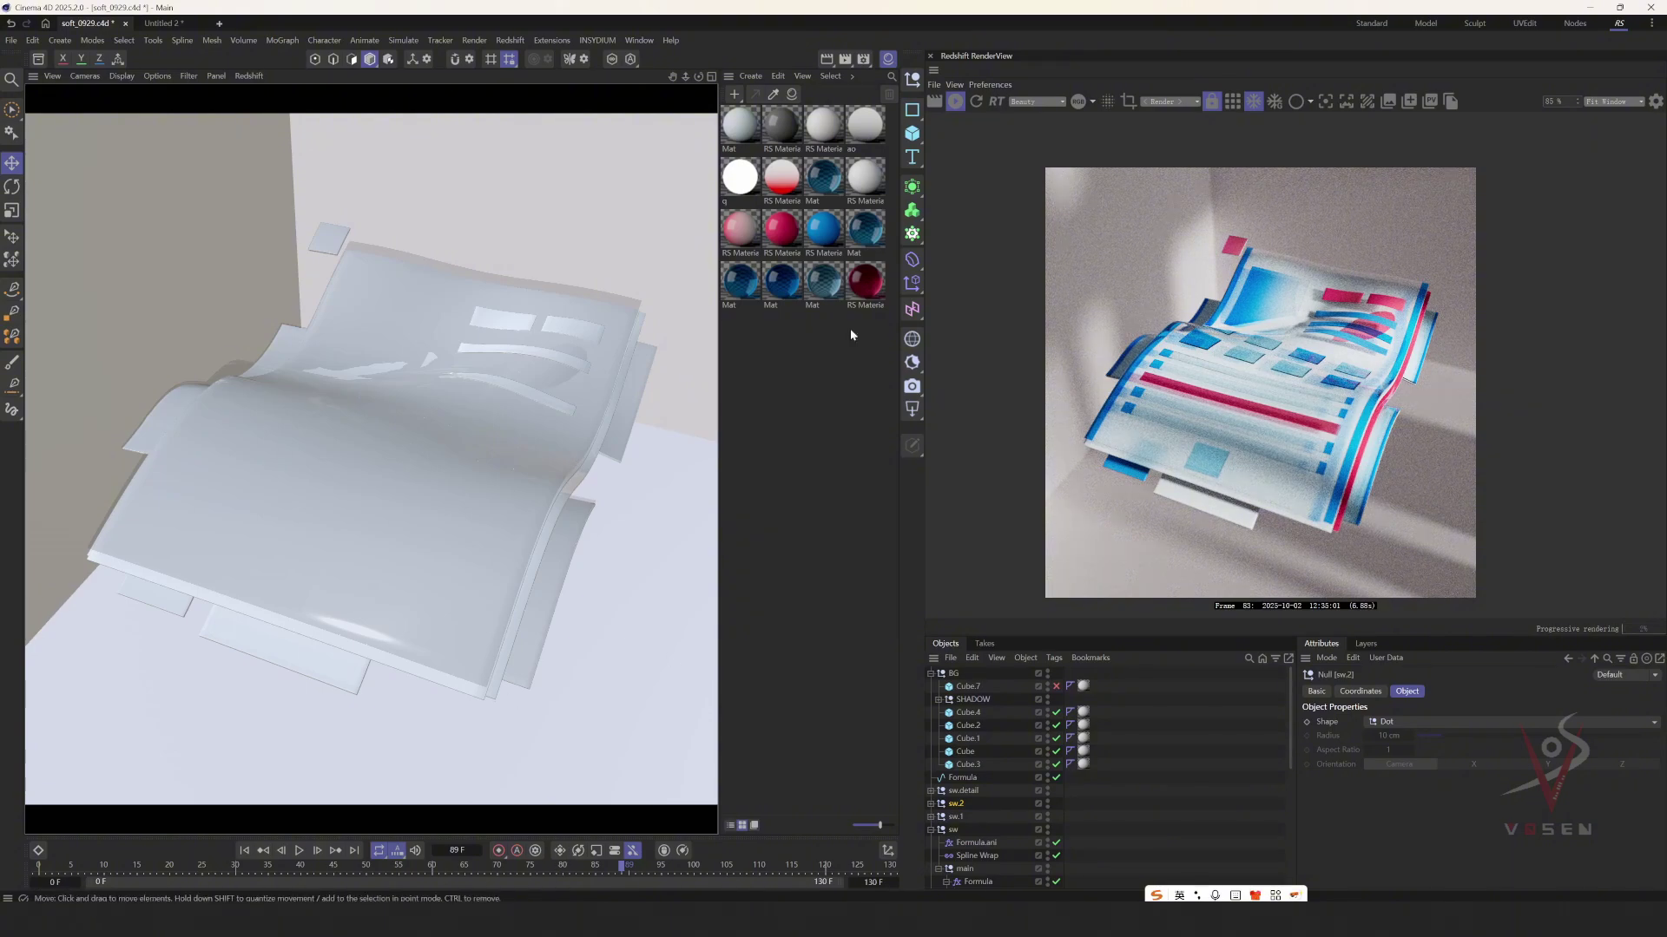
pyautogui.click(970, 103)
# - Close soft_0929.c4d without saving its changes and reopen it from the recent files
pyautogui.click(126, 24)
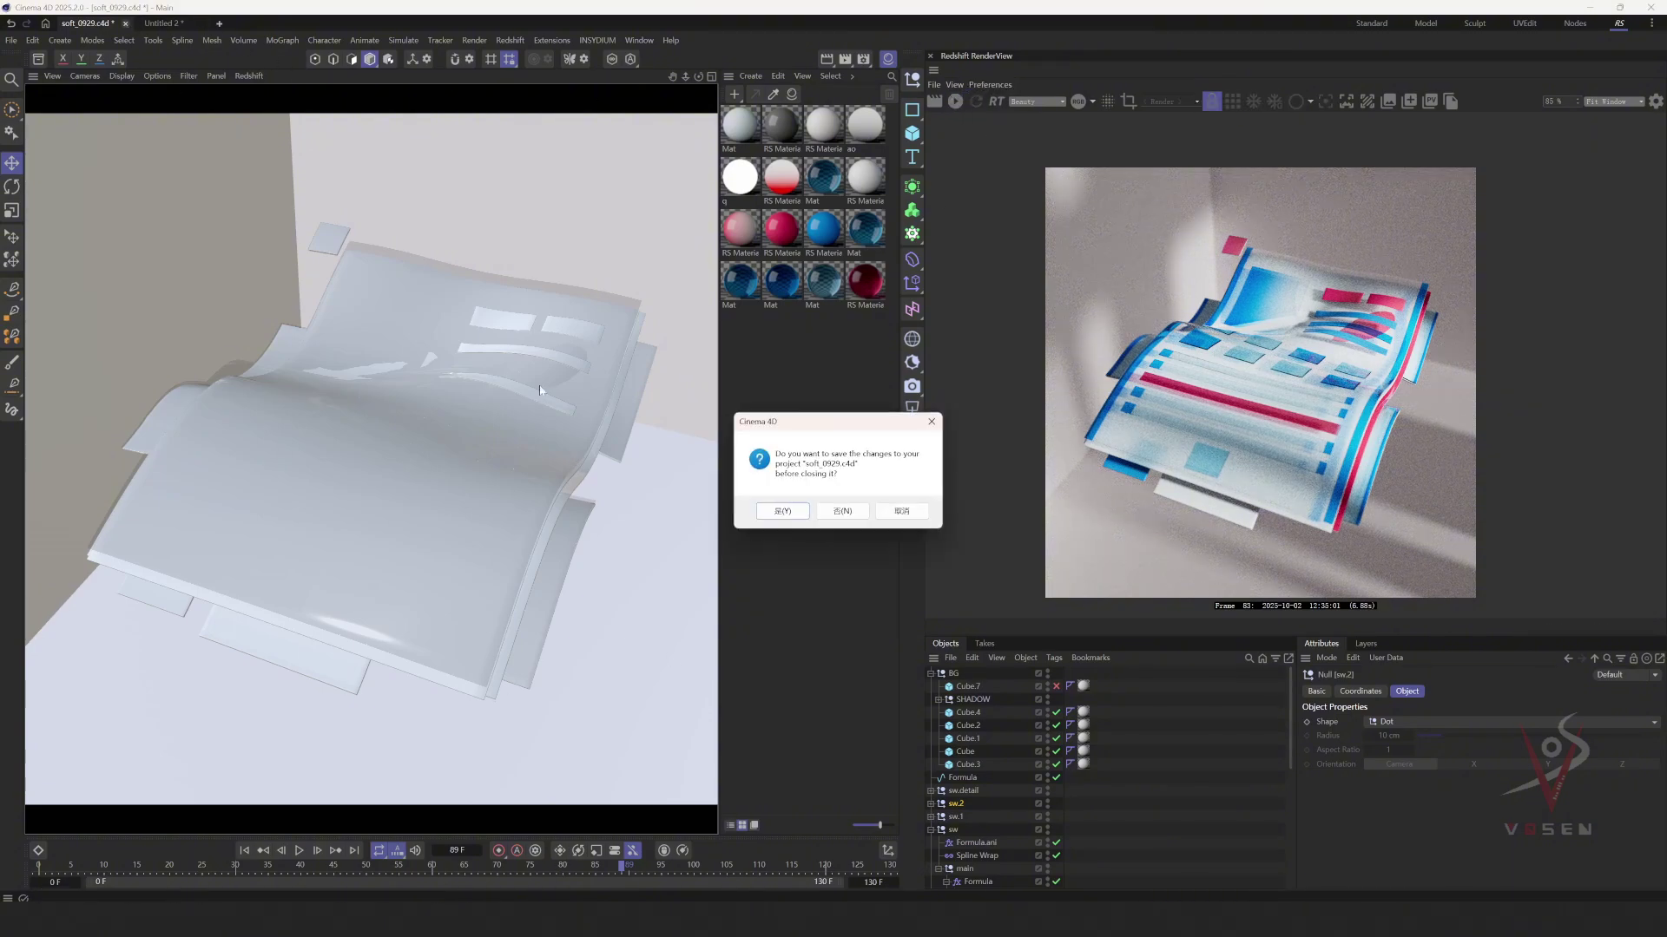
pyautogui.click(841, 512)
pyautogui.click(11, 40)
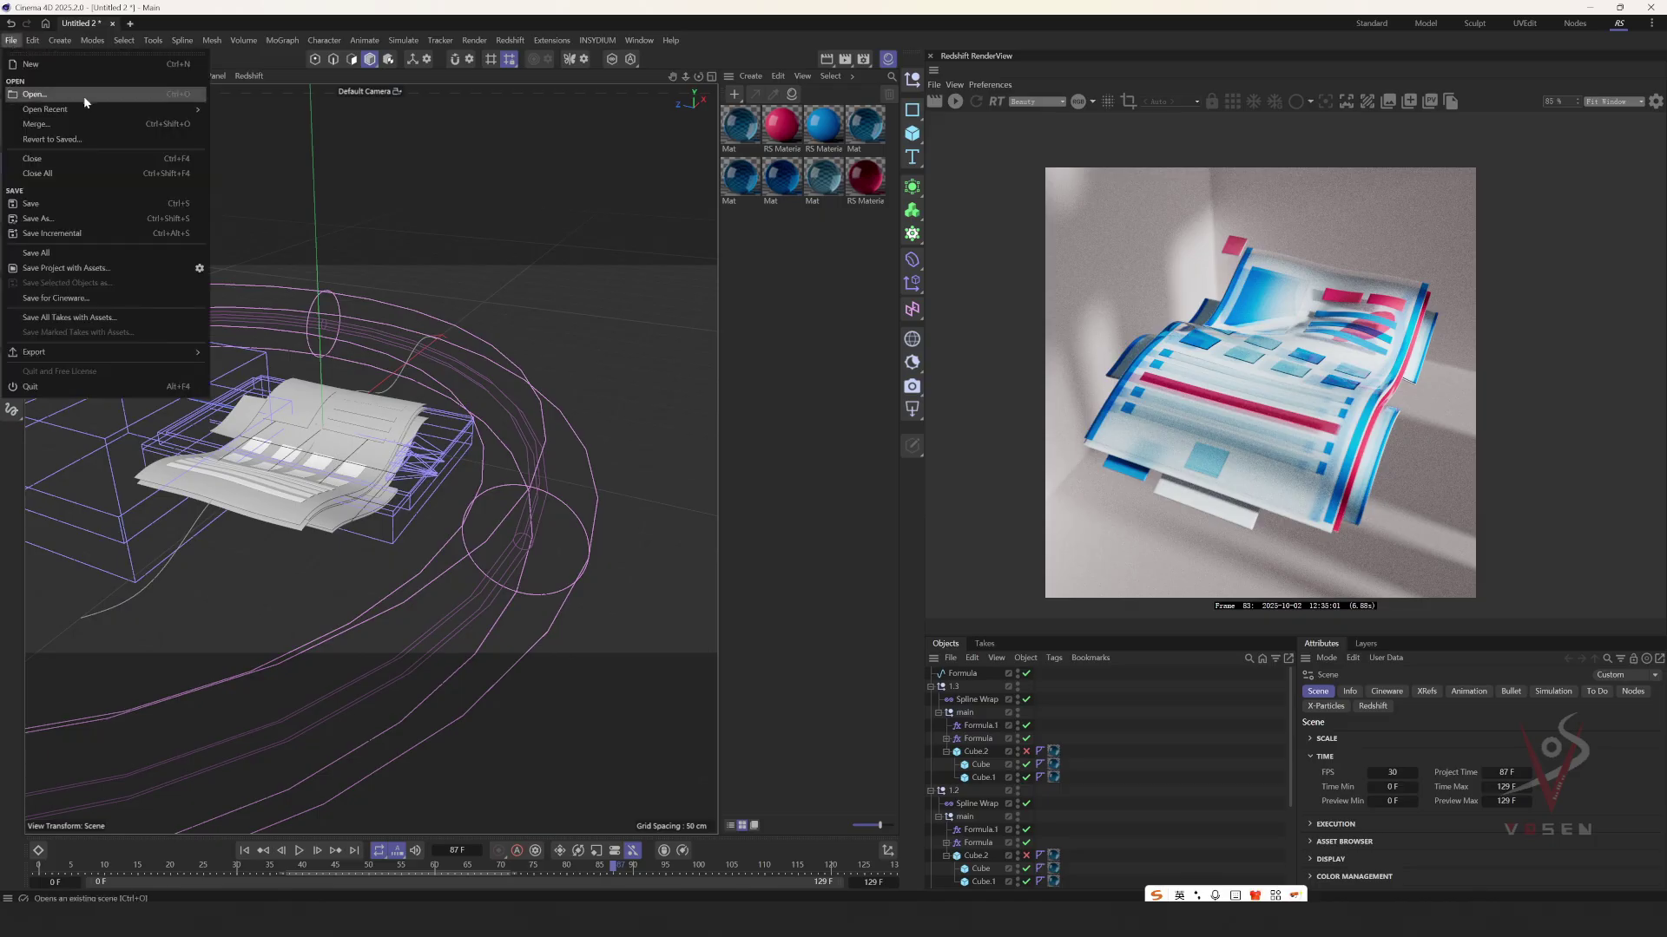
pyautogui.moveTo(131, 109)
pyautogui.click(261, 110)
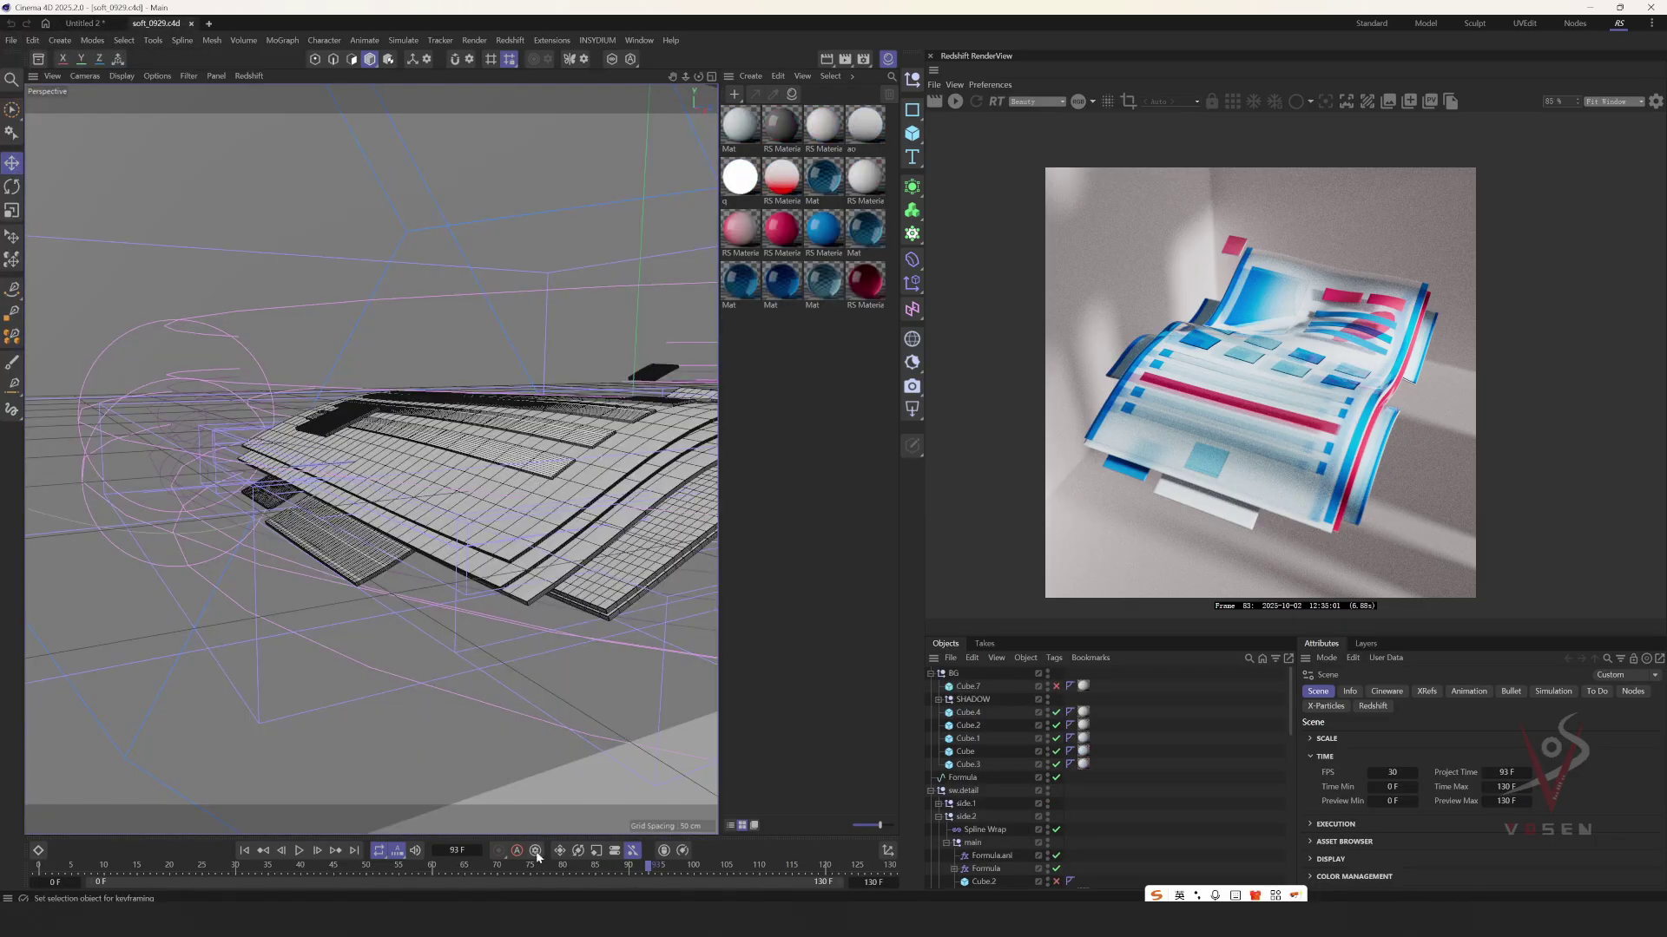
# - Go to frame 85, start the interactive Redshift render and frame the whole sheet stack from above
pyautogui.moveTo(535, 863); pyautogui.dragTo(594, 866)
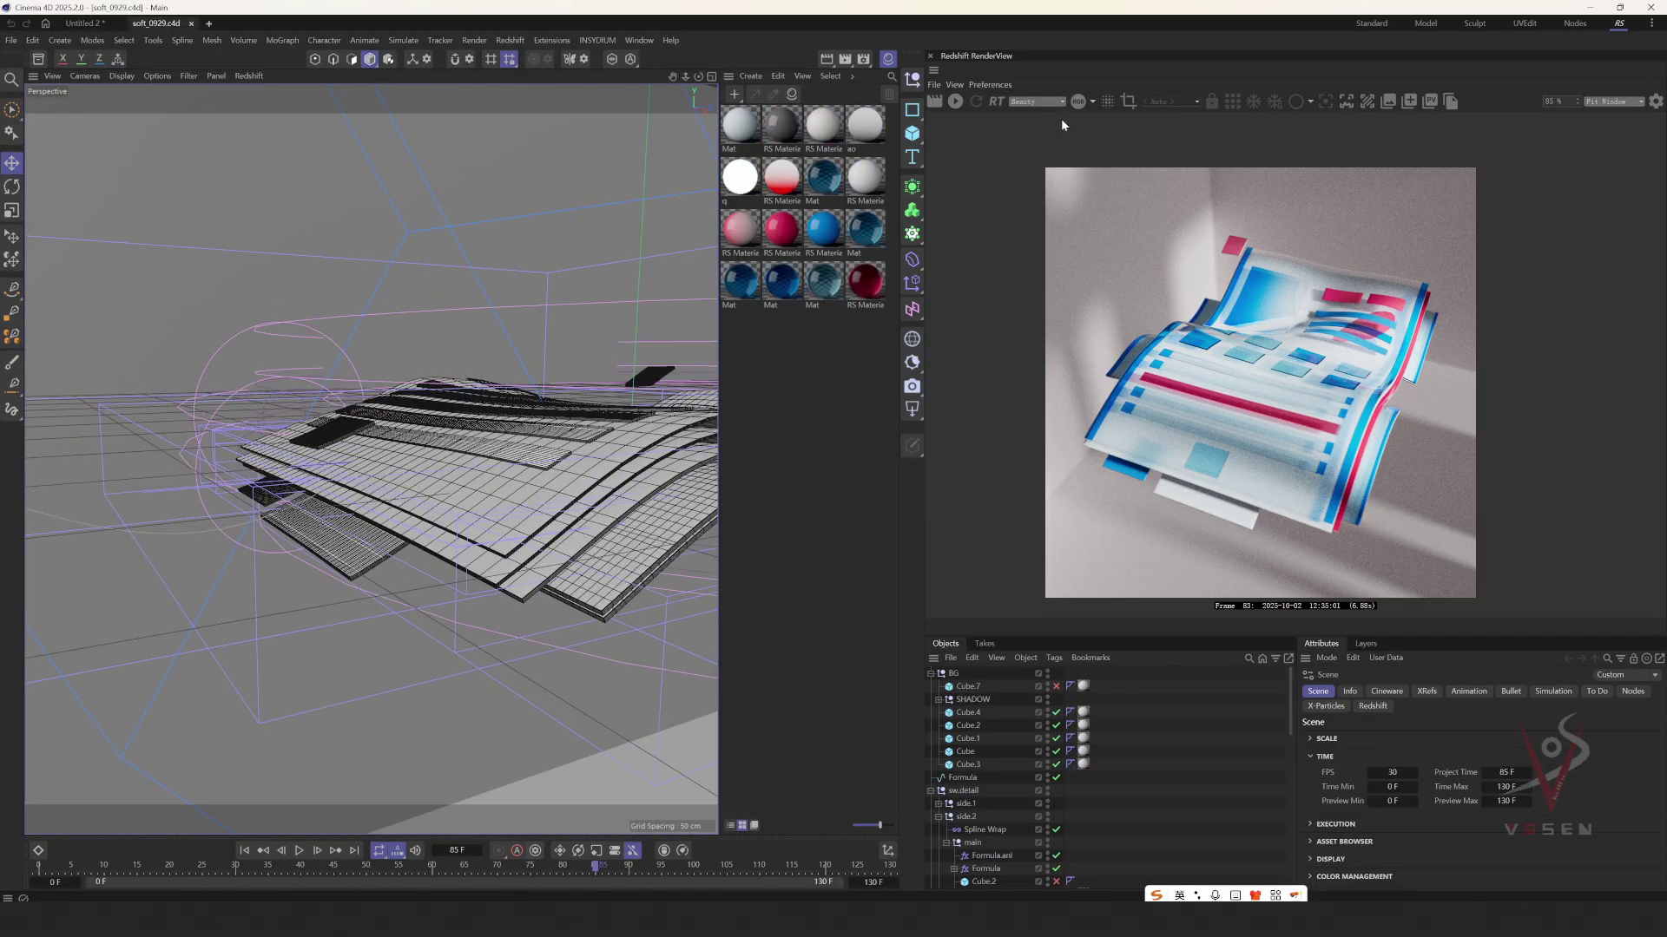
pyautogui.click(952, 107)
pyautogui.scroll(-3, 1129, 311)
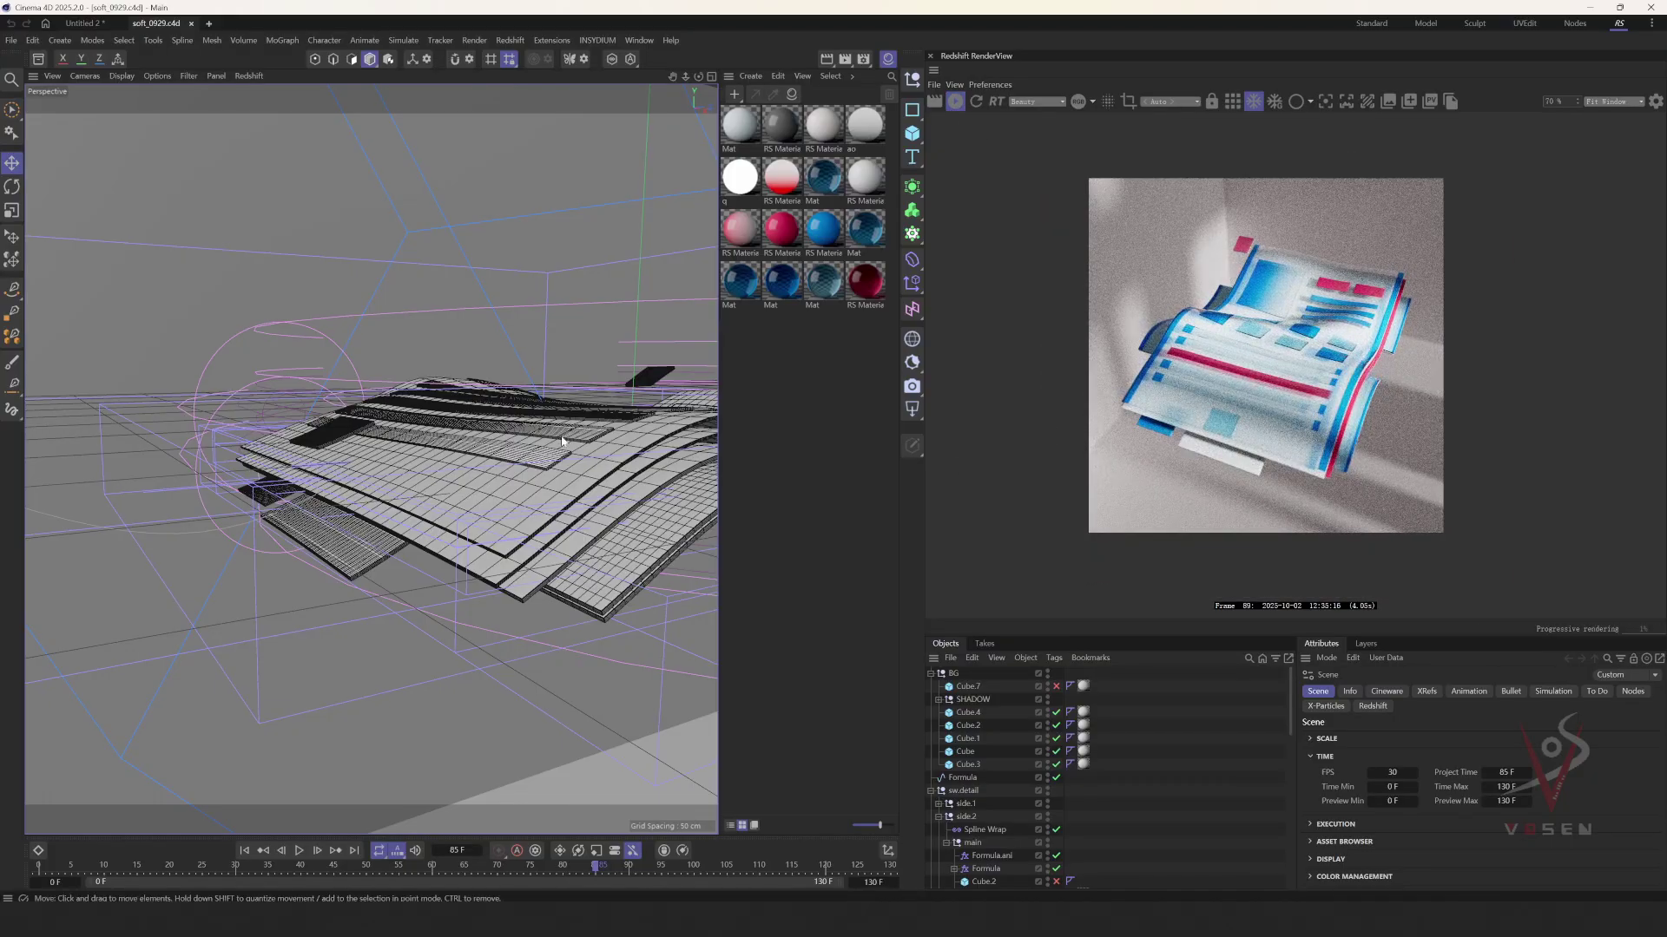
pyautogui.keyDown('alt'); pyautogui.moveTo(561, 437); pyautogui.dragTo(429, 489, button='middle'); pyautogui.keyUp('alt')
pyautogui.keyDown('alt'); pyautogui.moveTo(430, 492); pyautogui.dragTo(340, 406); pyautogui.keyUp('alt')
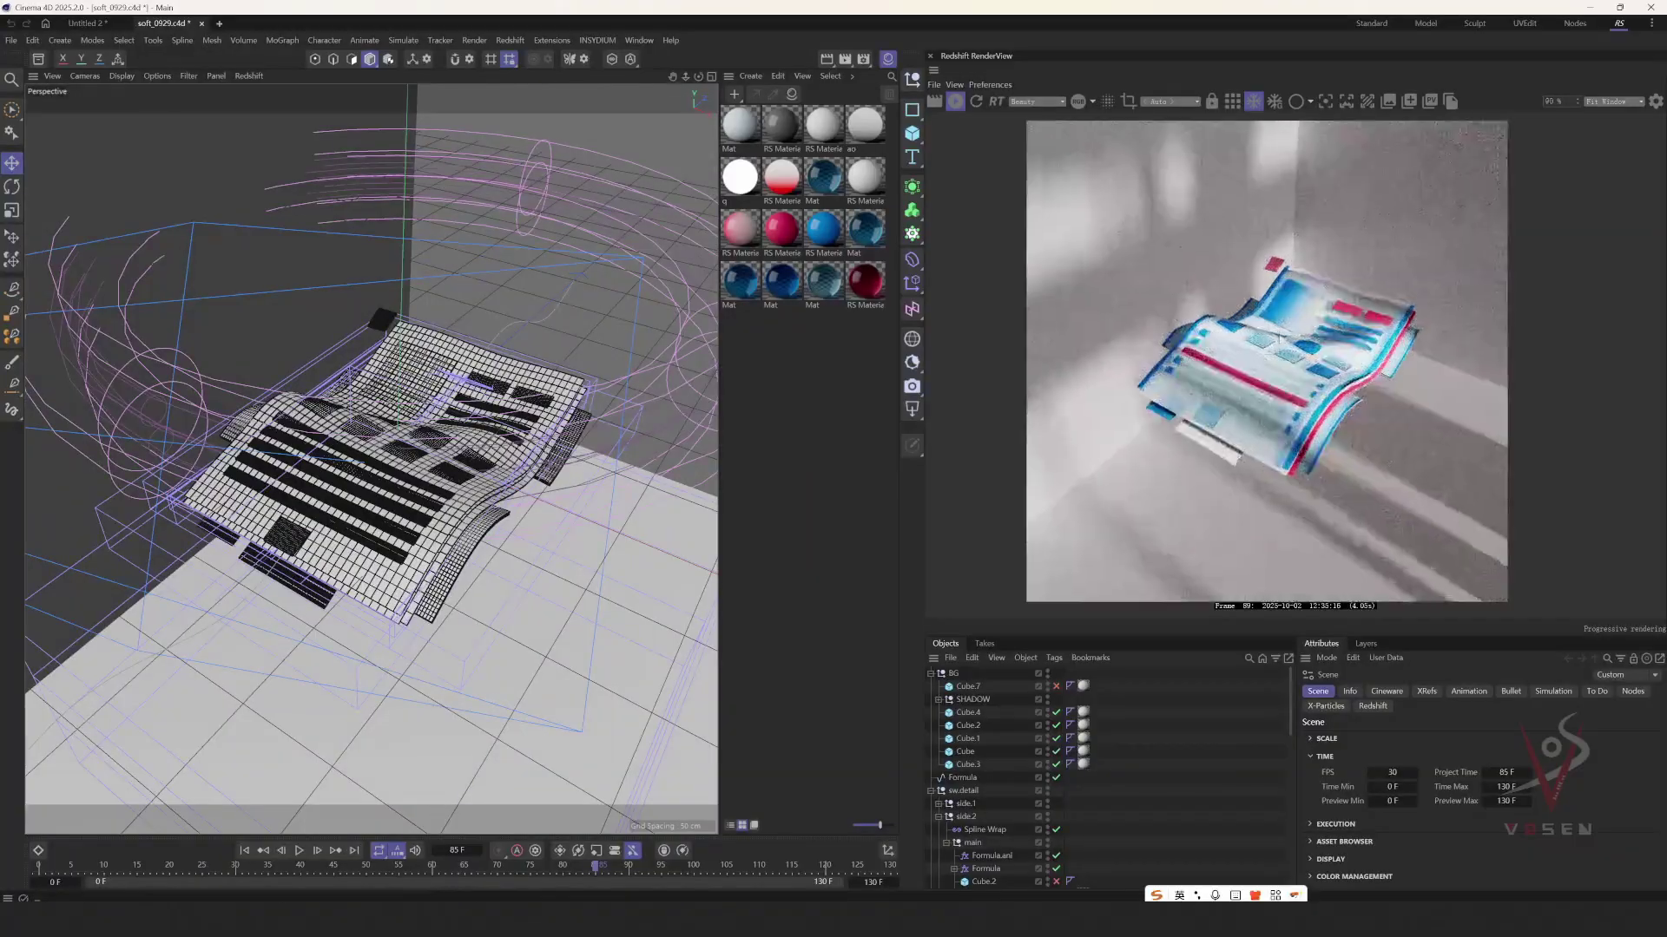
pyautogui.scroll(3, 339, 407)
# - Inspect the blue Mat material's Ramp and RS Standard nodes and look at the rendered sheets up close
pyautogui.click(375, 560)
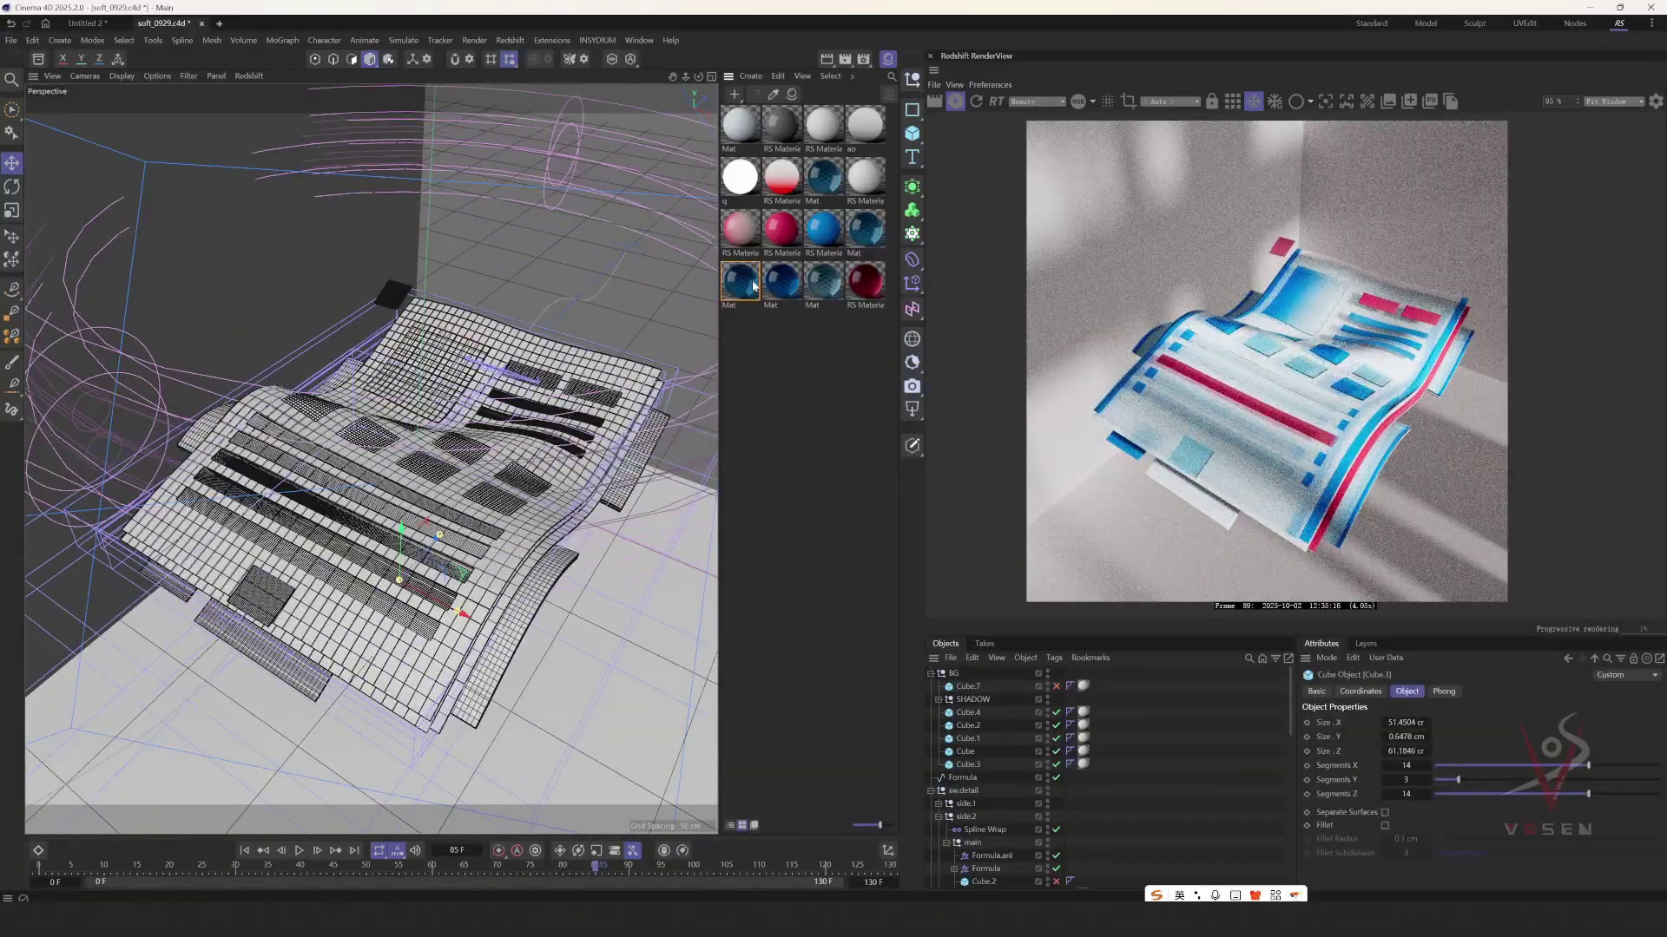
pyautogui.doubleClick(753, 286)
pyautogui.moveTo(1231, 260); pyautogui.dragTo(624, 160)
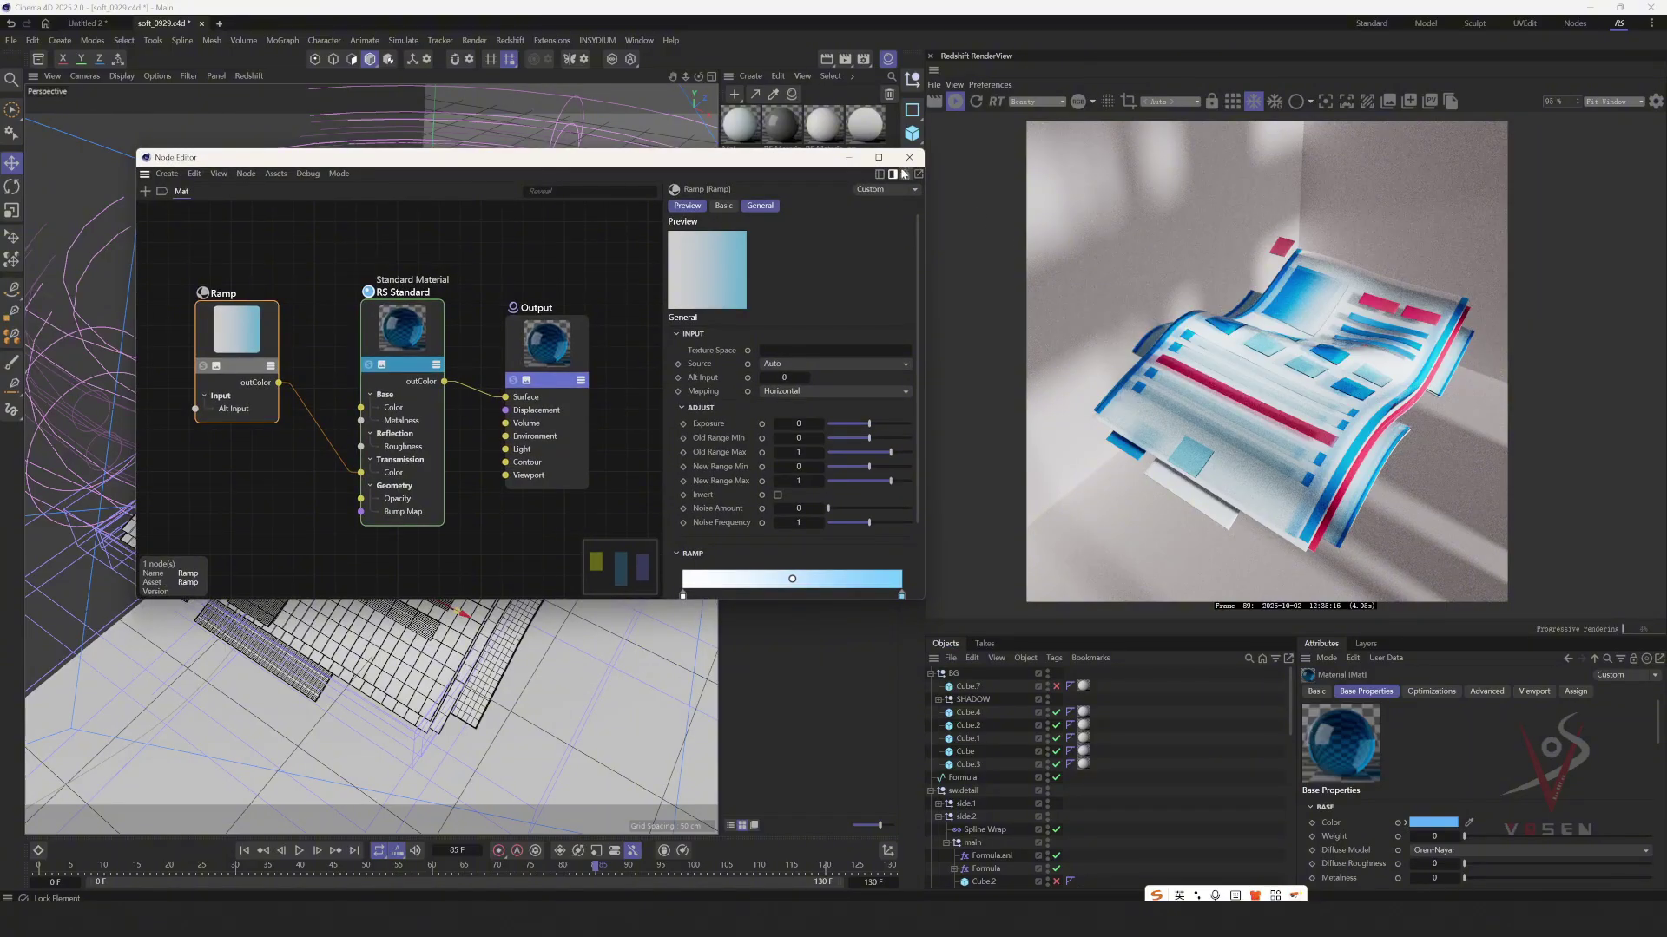
pyautogui.click(909, 157)
pyautogui.scroll(5, 1288, 408)
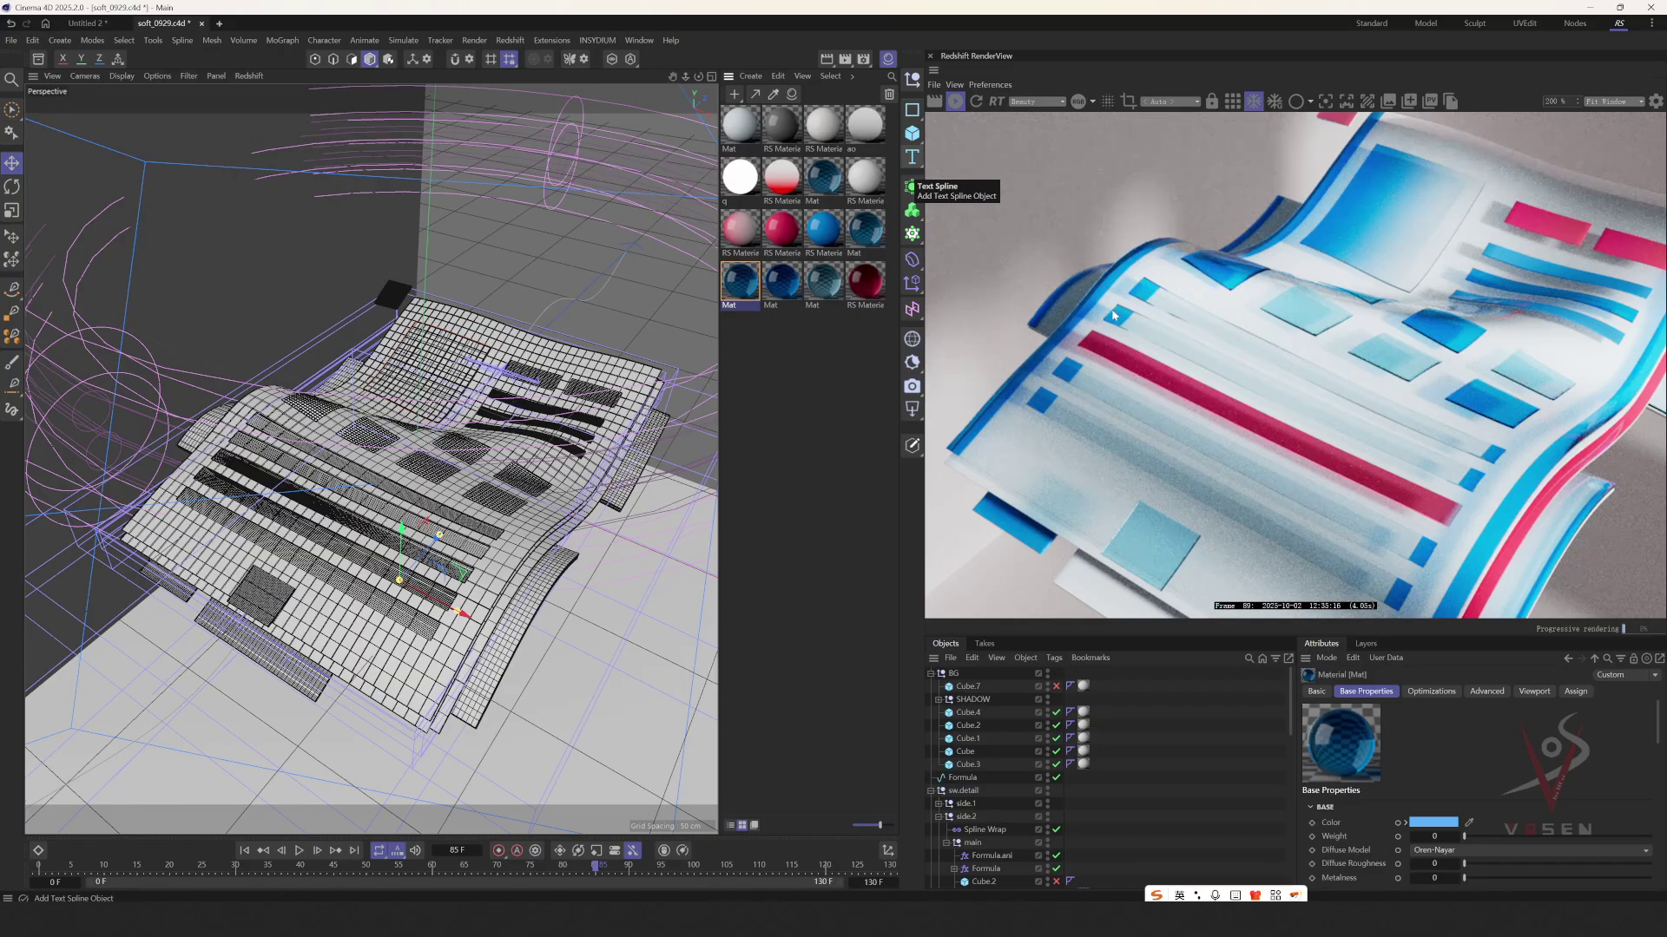
# - Select the striped Cloner.1 and open its first cube's glass material in the Node Editor
pyautogui.click(357, 497)
pyautogui.scroll(-5, 1076, 781)
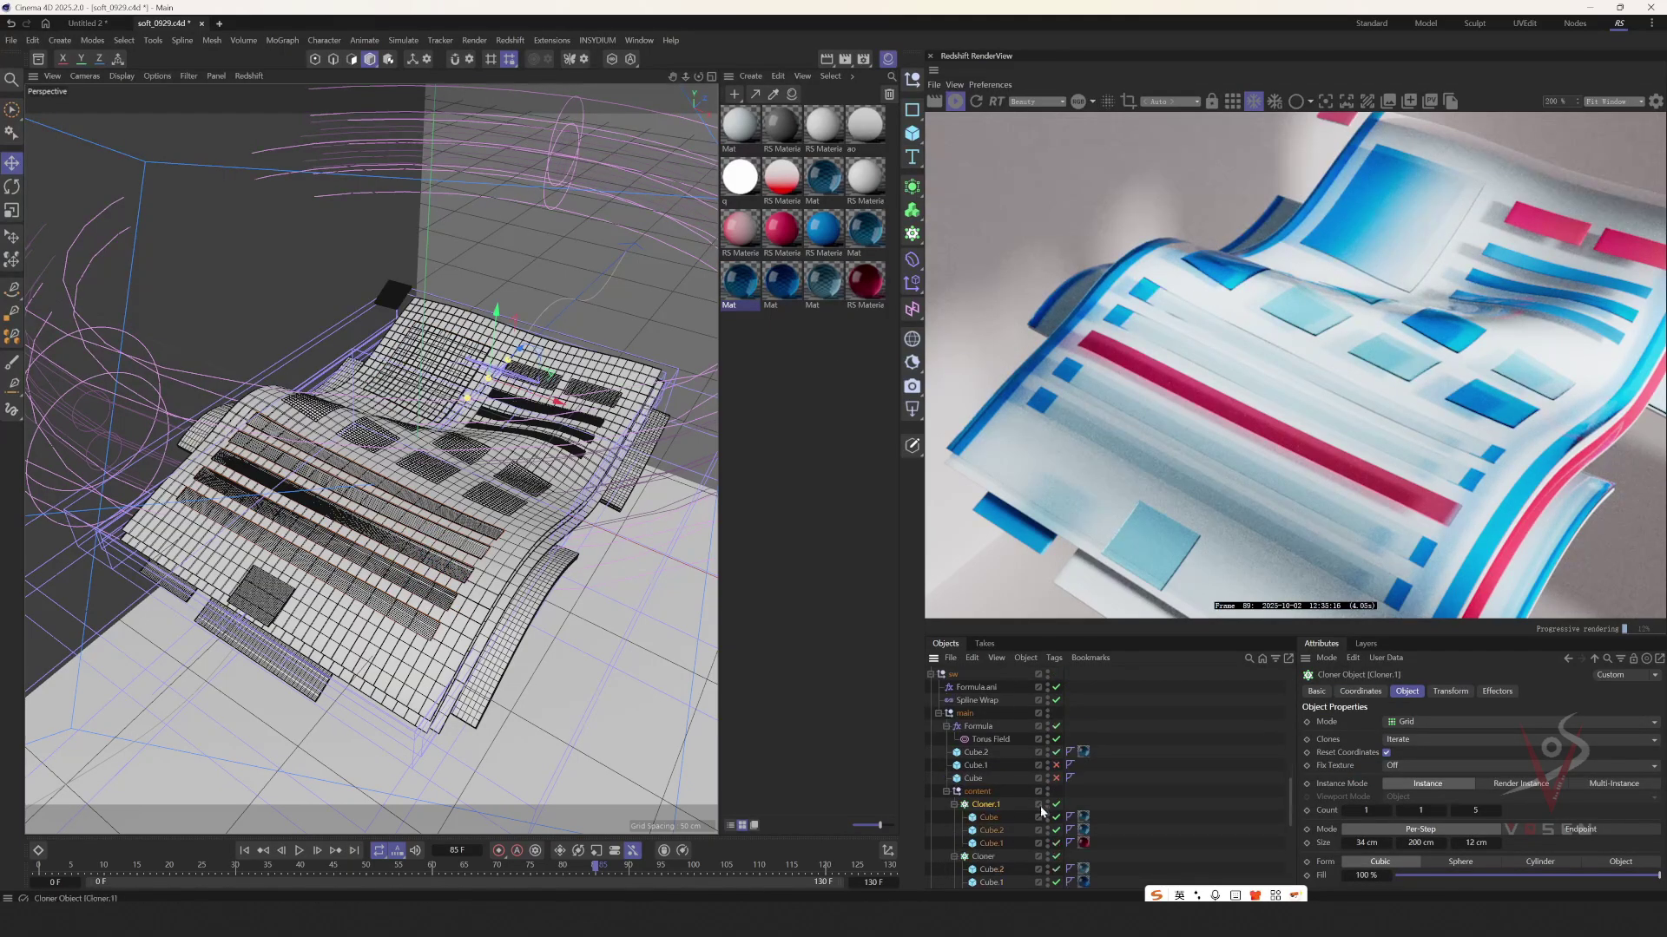
pyautogui.click(1082, 820)
pyautogui.doubleClick(849, 258)
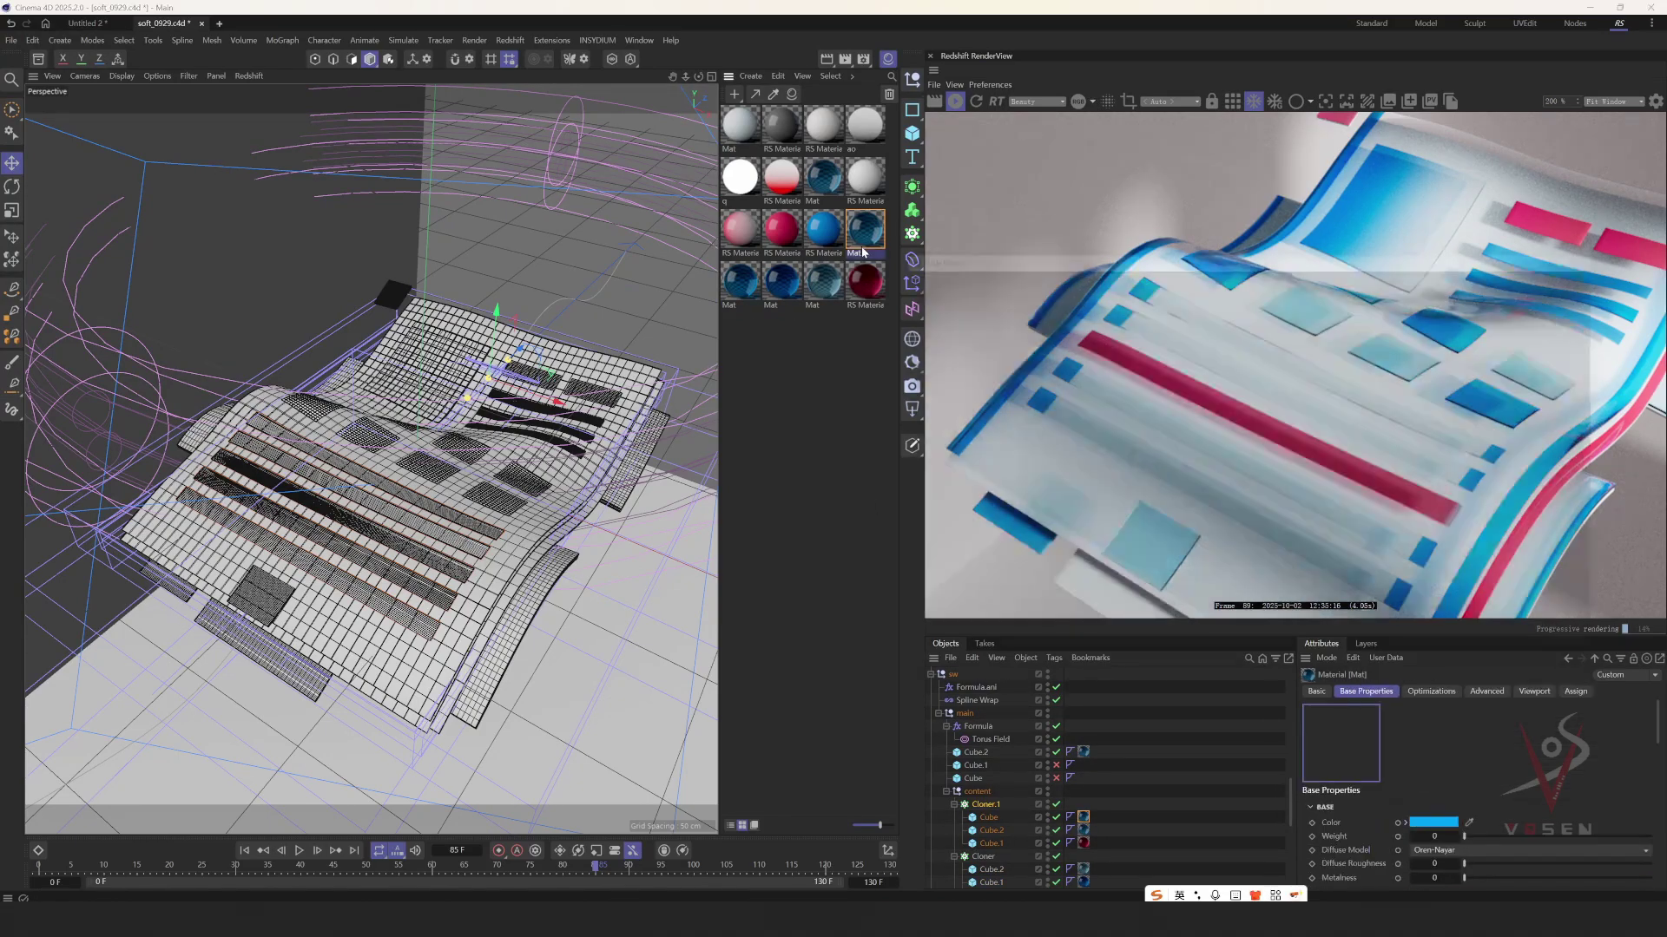
pyautogui.moveTo(955, 233); pyautogui.dragTo(227, 206)
pyautogui.moveTo(476, 365); pyautogui.dragTo(492, 362, button='middle')
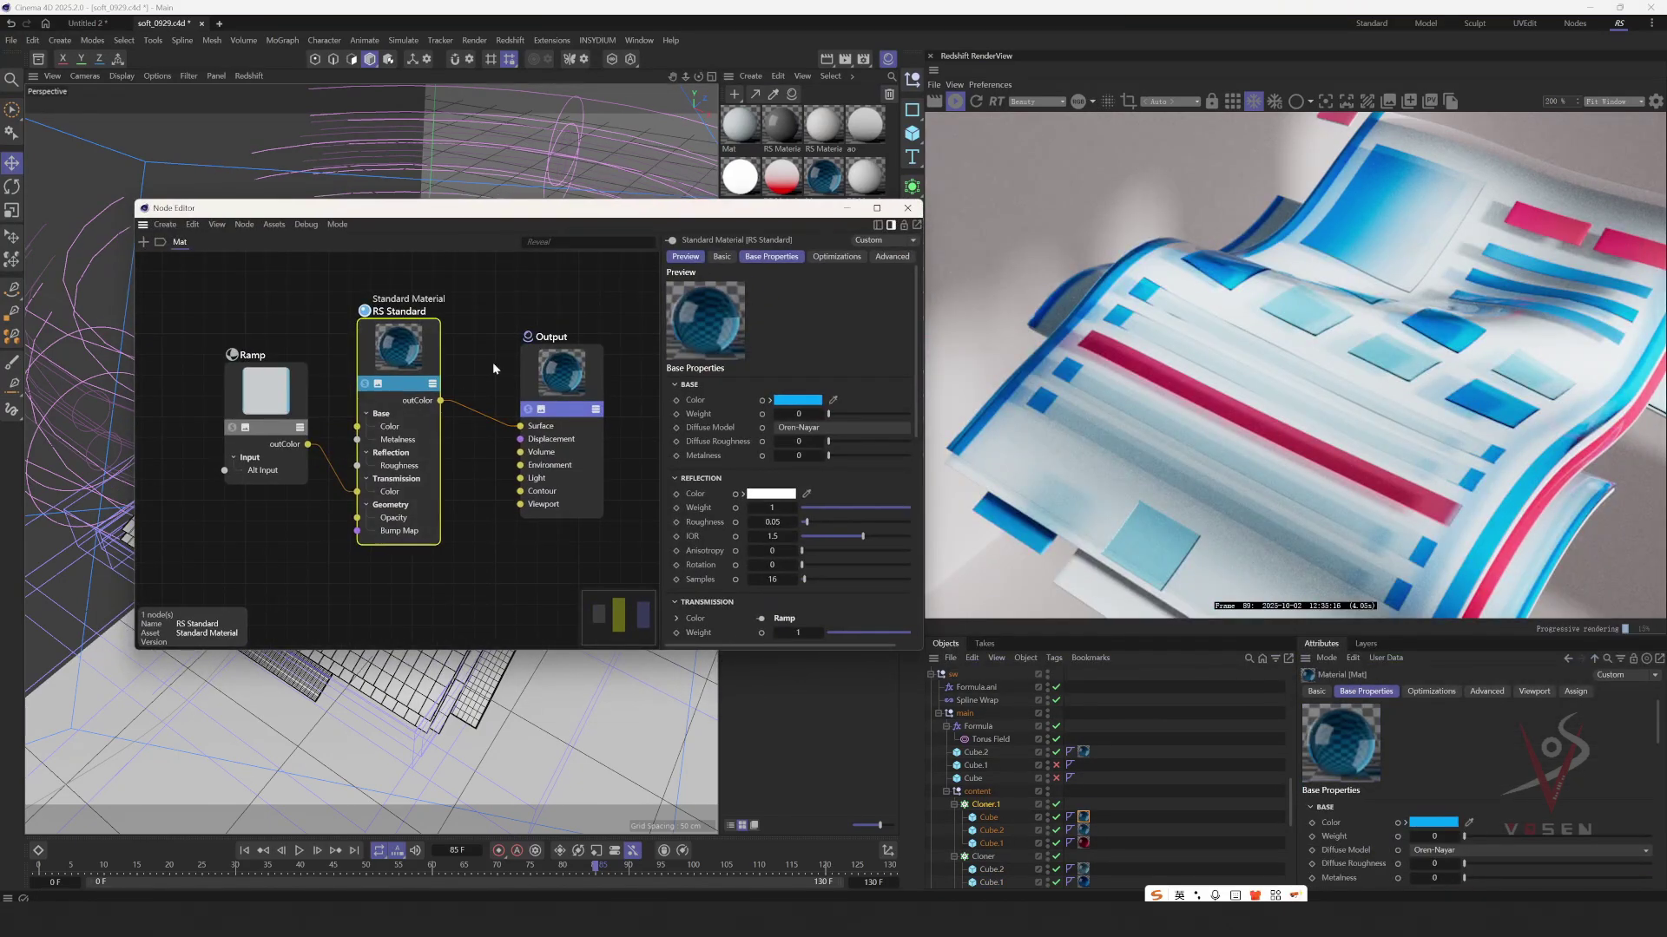
# - Review the RS Standard node's Base, Reflection and Transmission settings
pyautogui.moveTo(407, 377)
pyautogui.mouseDown()
pyautogui.moveTo(430, 368)
pyautogui.moveTo(413, 365)
pyautogui.mouseUp()
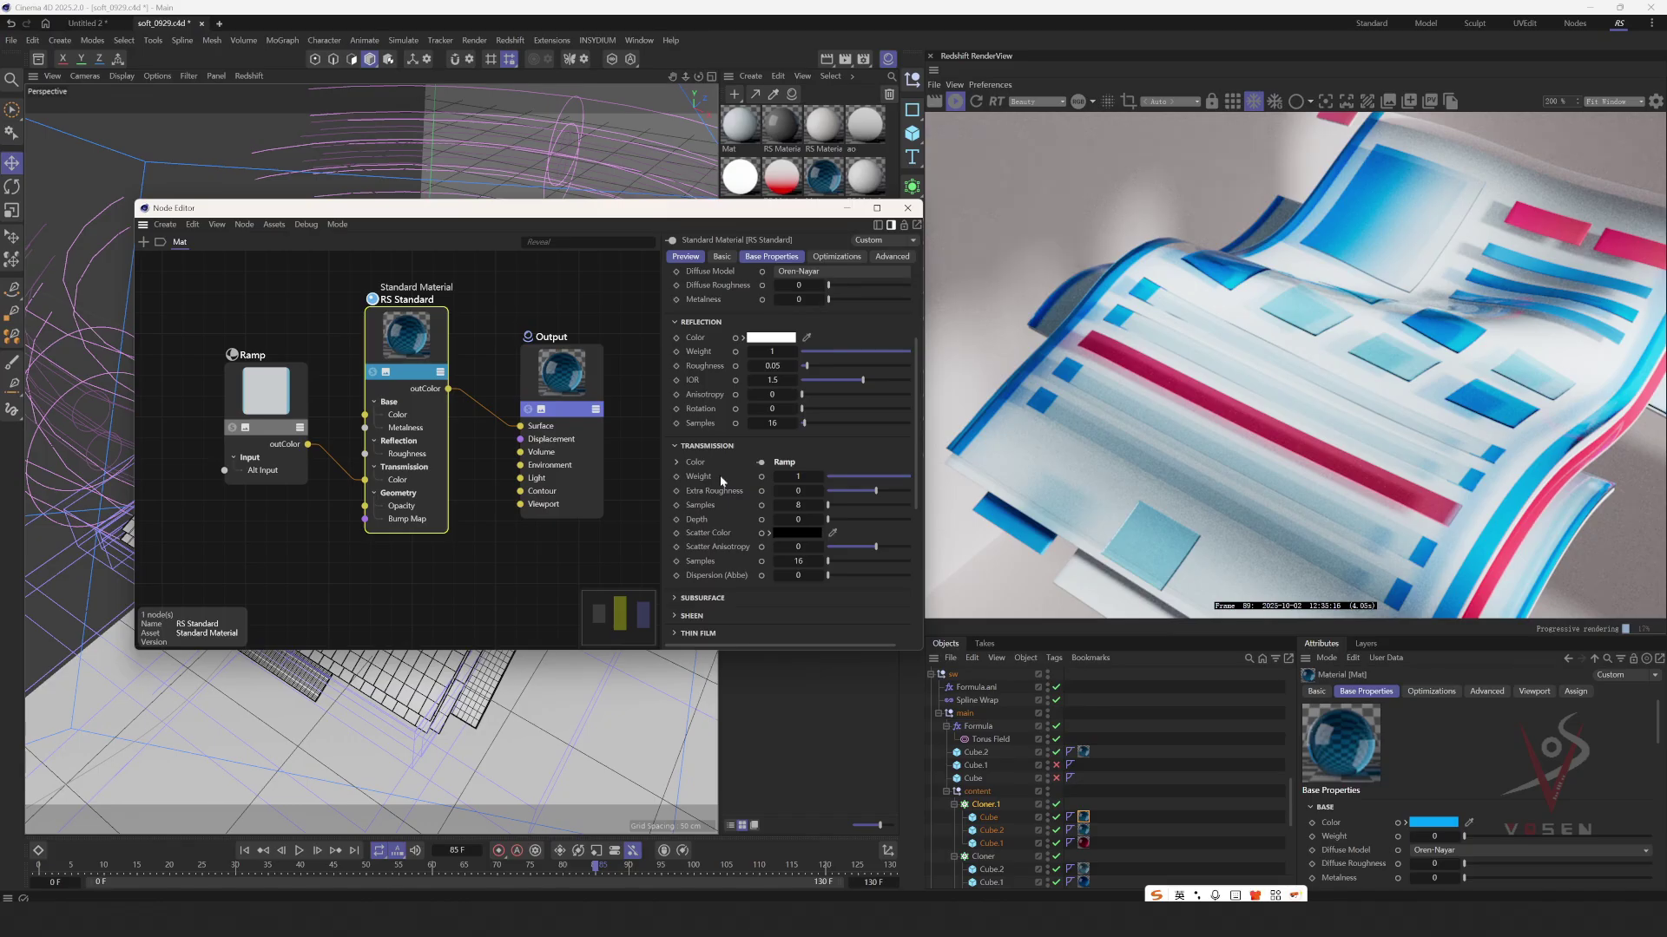
pyautogui.scroll(3, 704, 474)
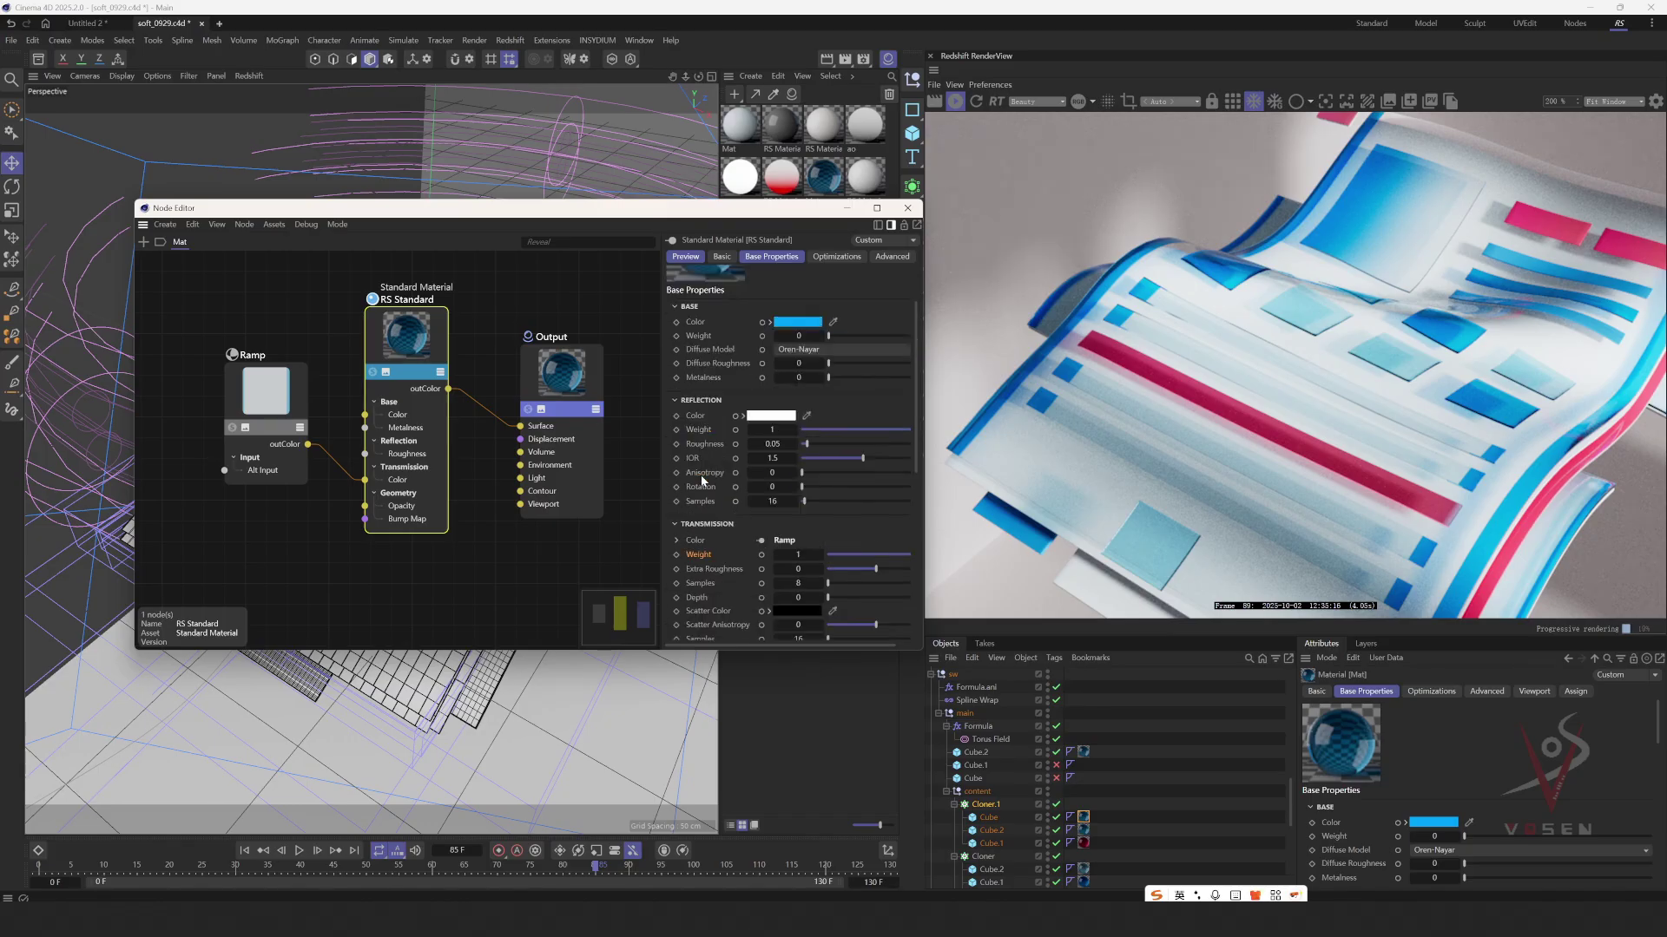
pyautogui.moveTo(381, 355); pyautogui.dragTo(388, 373)
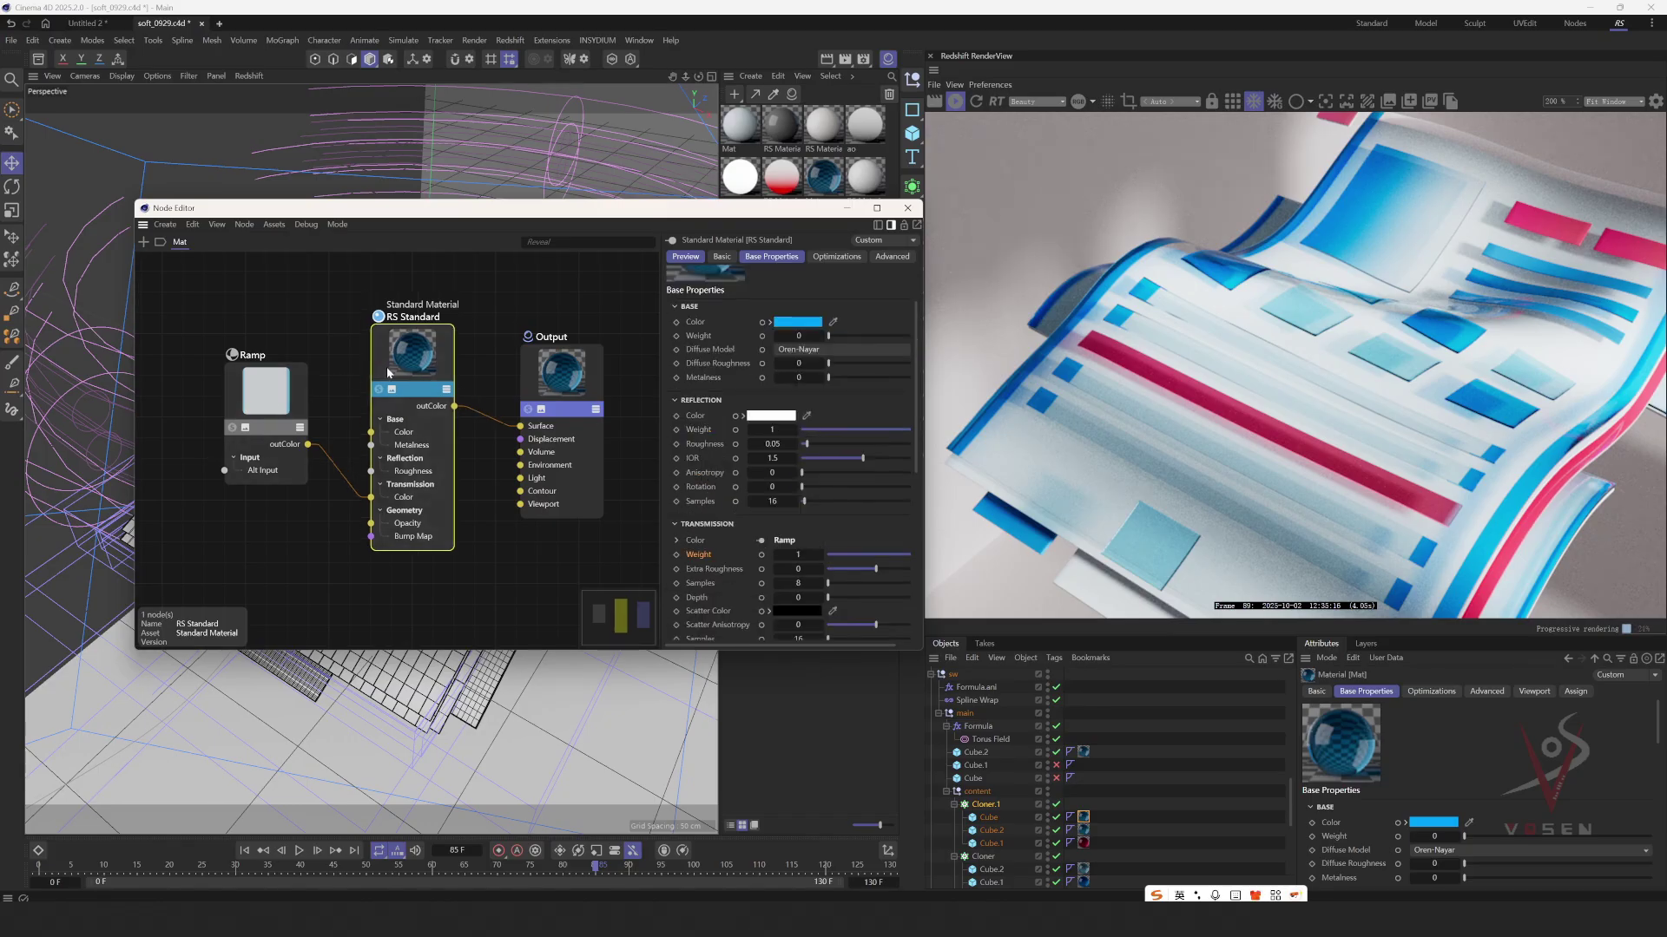
pyautogui.moveTo(345, 279); pyautogui.dragTo(336, 323, button='middle')
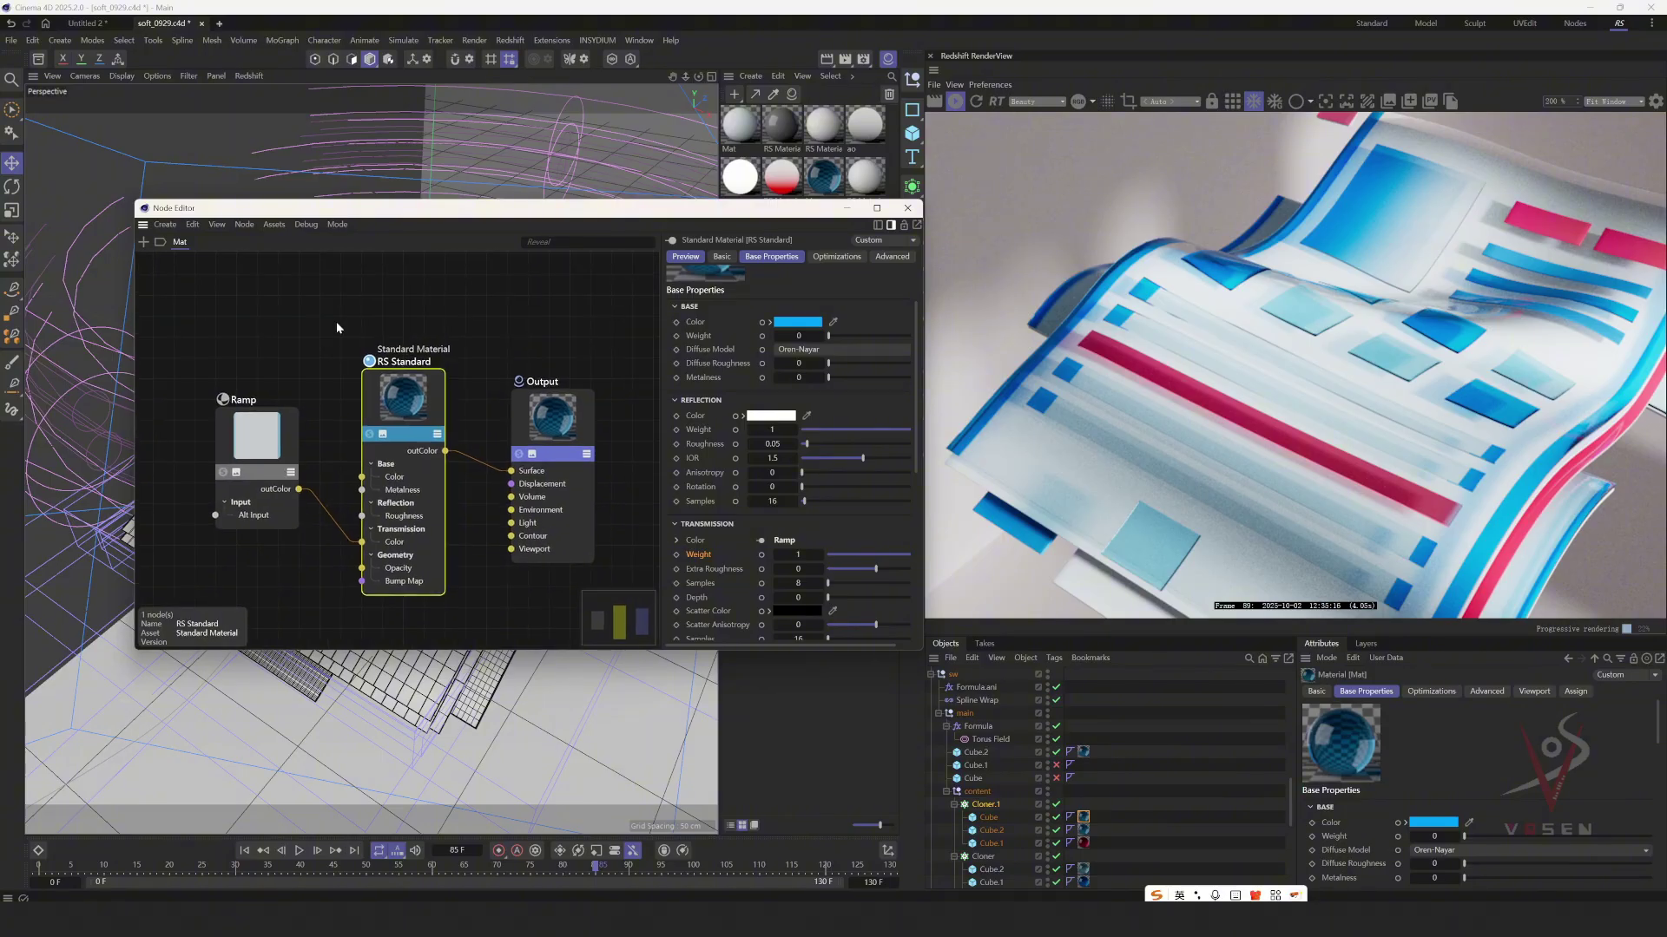
# - Add a new Standard Material node to the graph and place the existing RS Standard node below it
pyautogui.click(876, 226)
pyautogui.write('s')
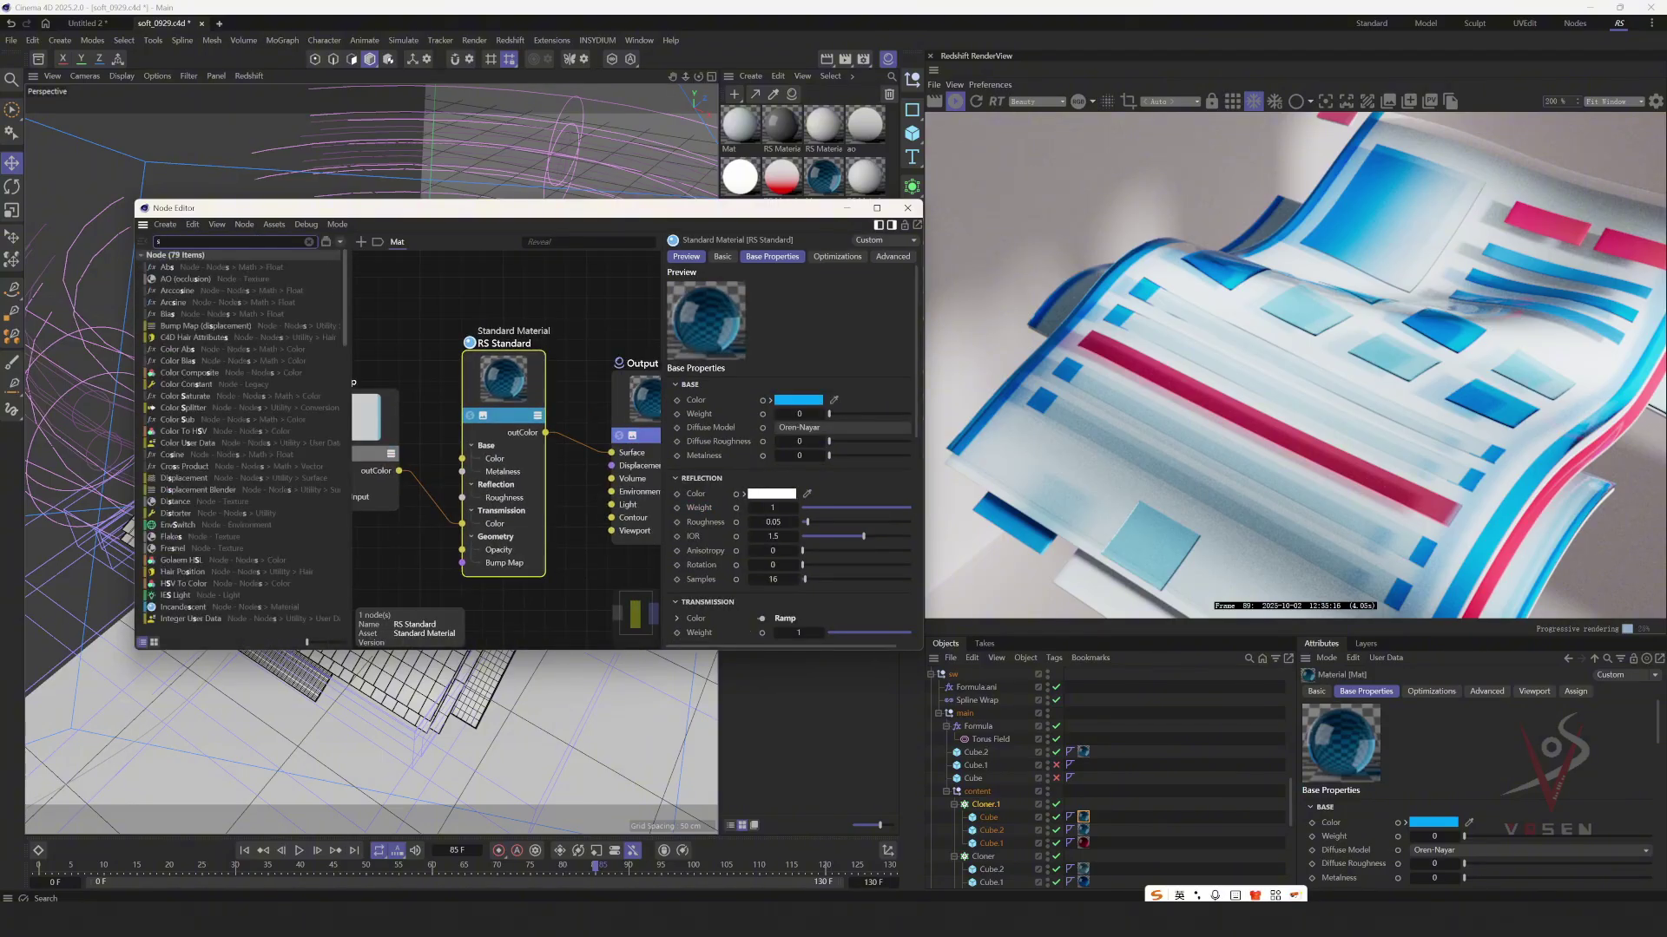
pyautogui.write('tand')
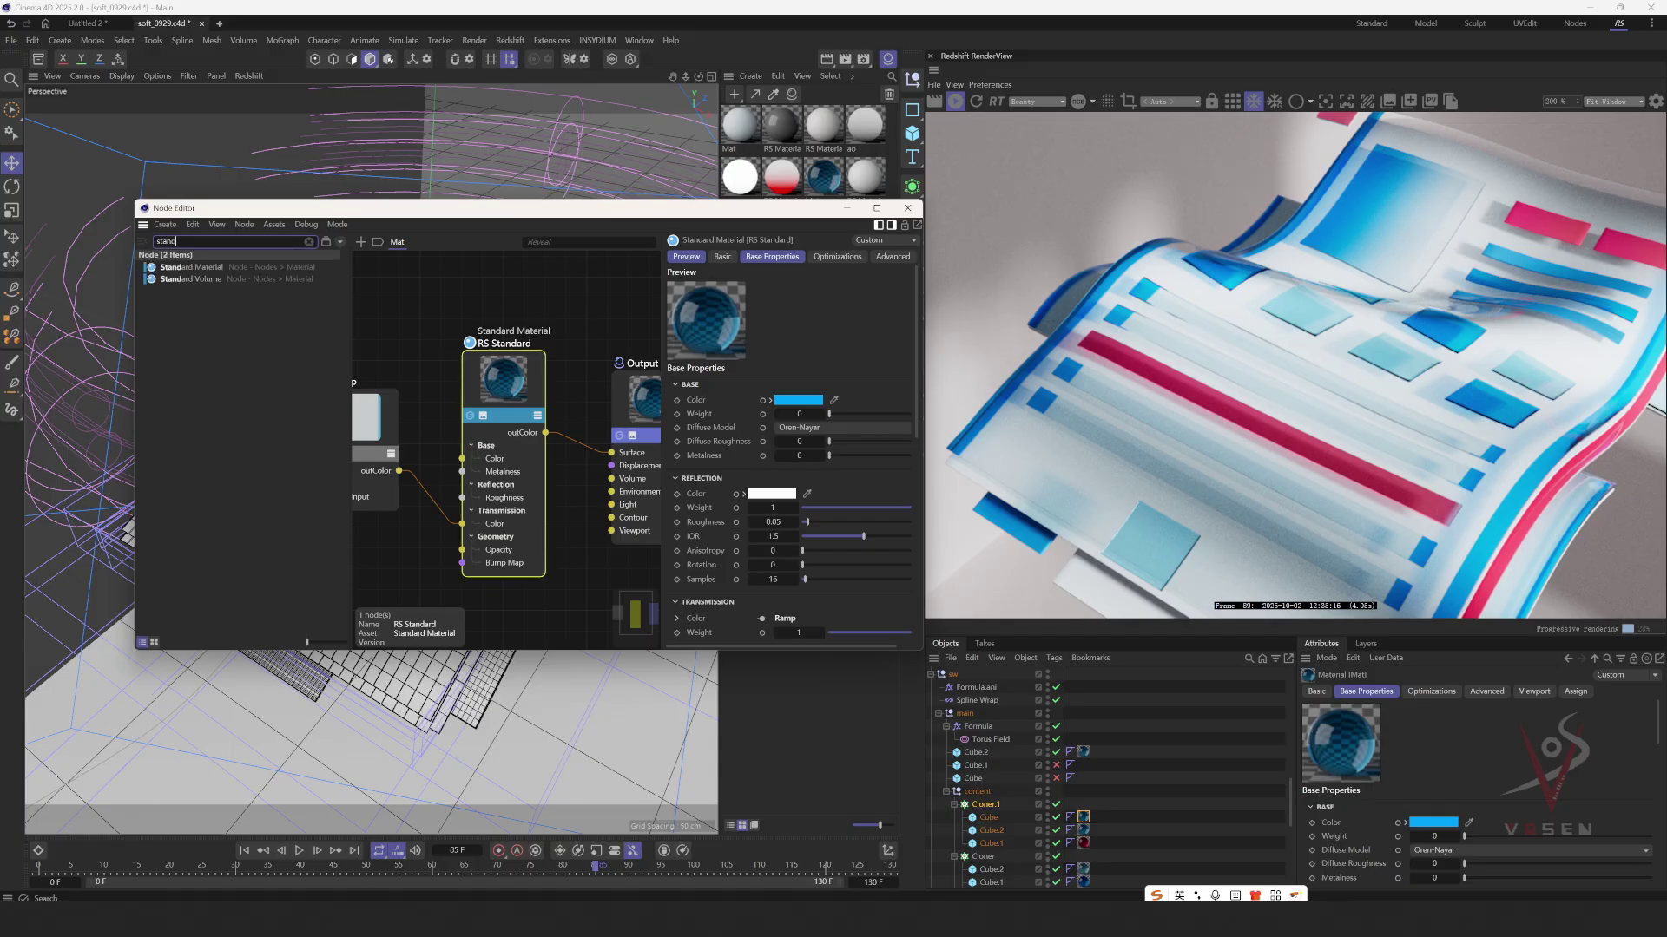
pyautogui.doubleClick(191, 266)
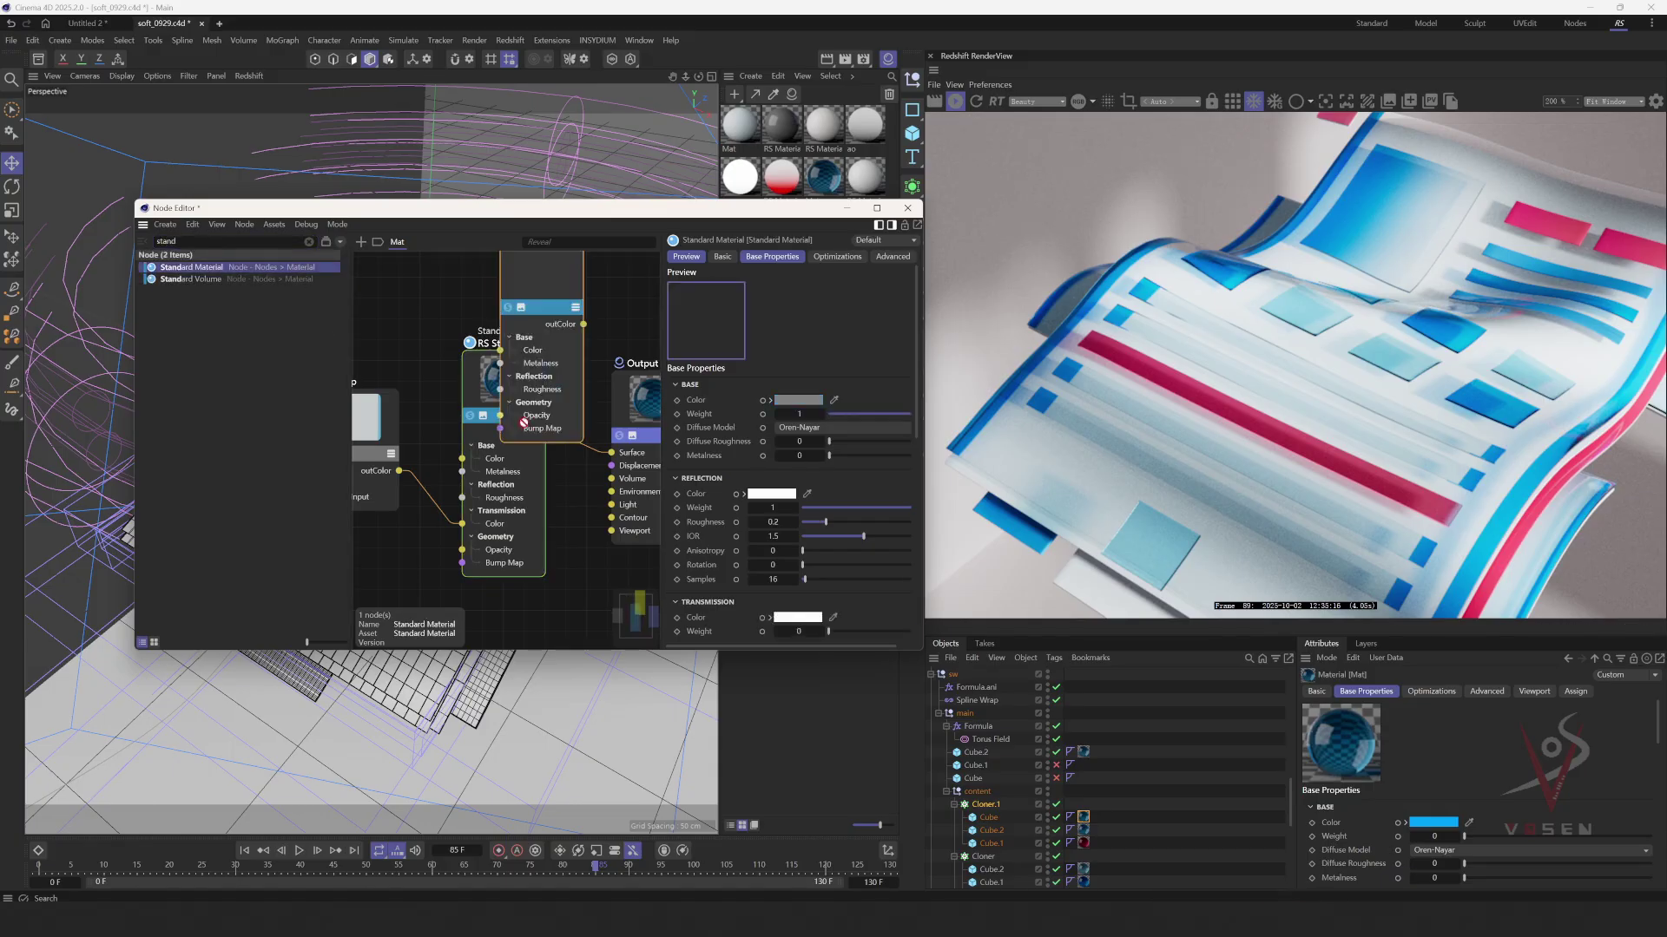
pyautogui.moveTo(477, 415); pyautogui.dragTo(510, 600)
pyautogui.scroll(-2, 493, 419)
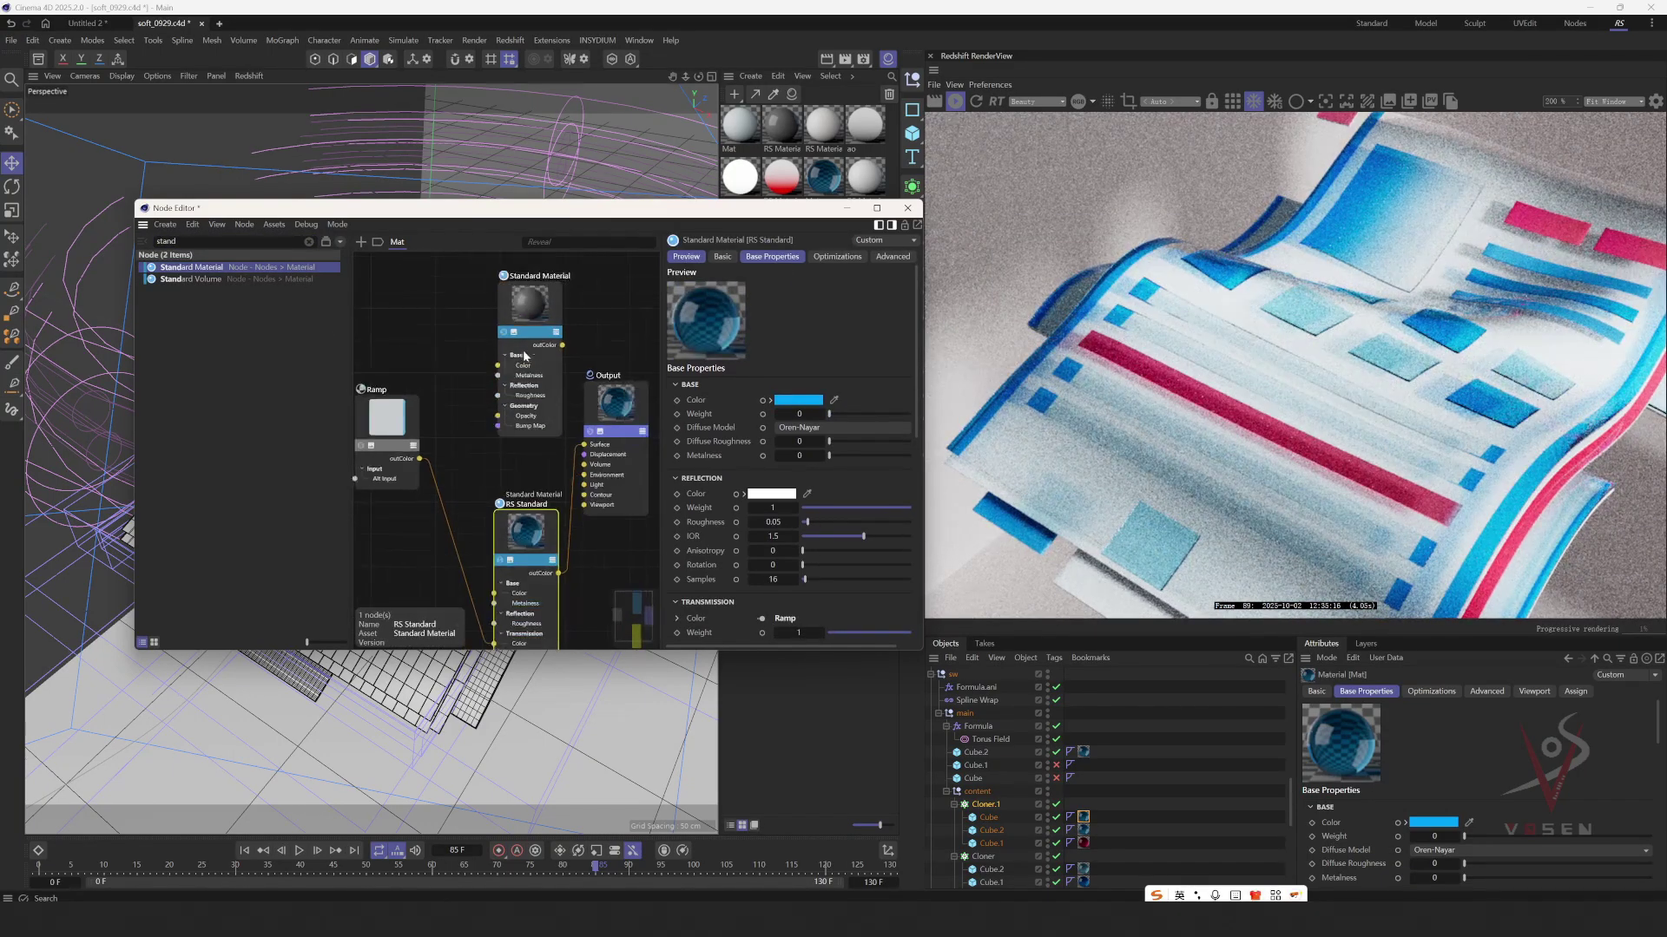
# - Set the new Standard Material's base weight to 0 and its transmission weight to 1
pyautogui.moveTo(514, 334); pyautogui.dragTo(518, 321)
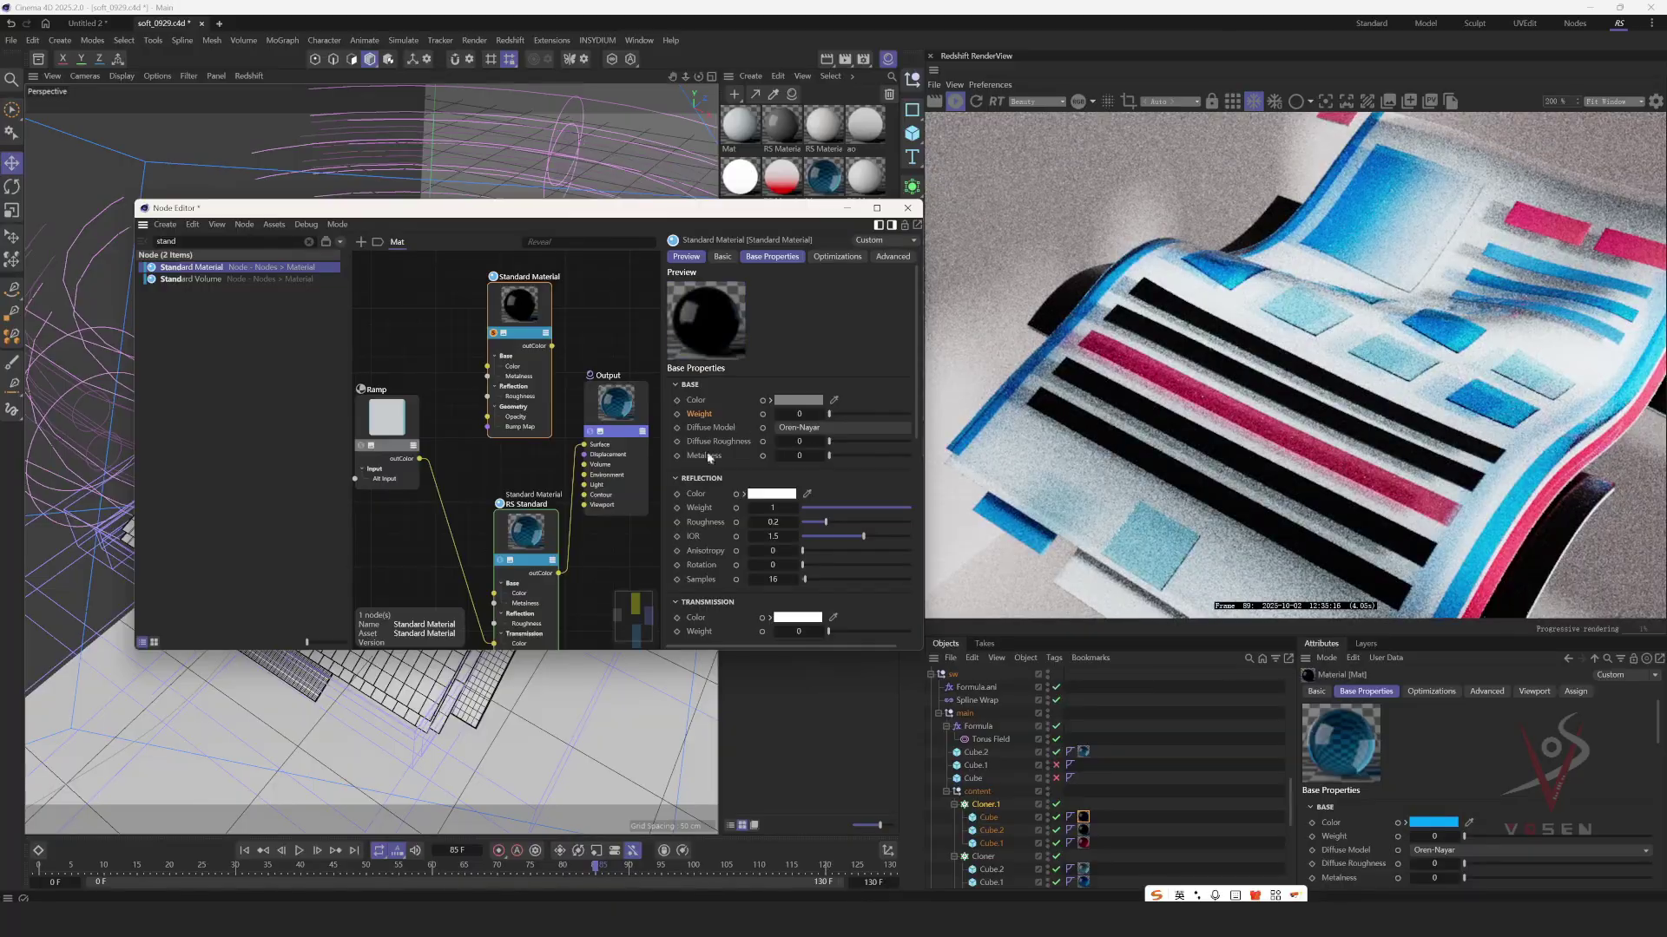
pyautogui.scroll(-3, 732, 467)
pyautogui.moveTo(839, 476); pyautogui.dragTo(922, 476)
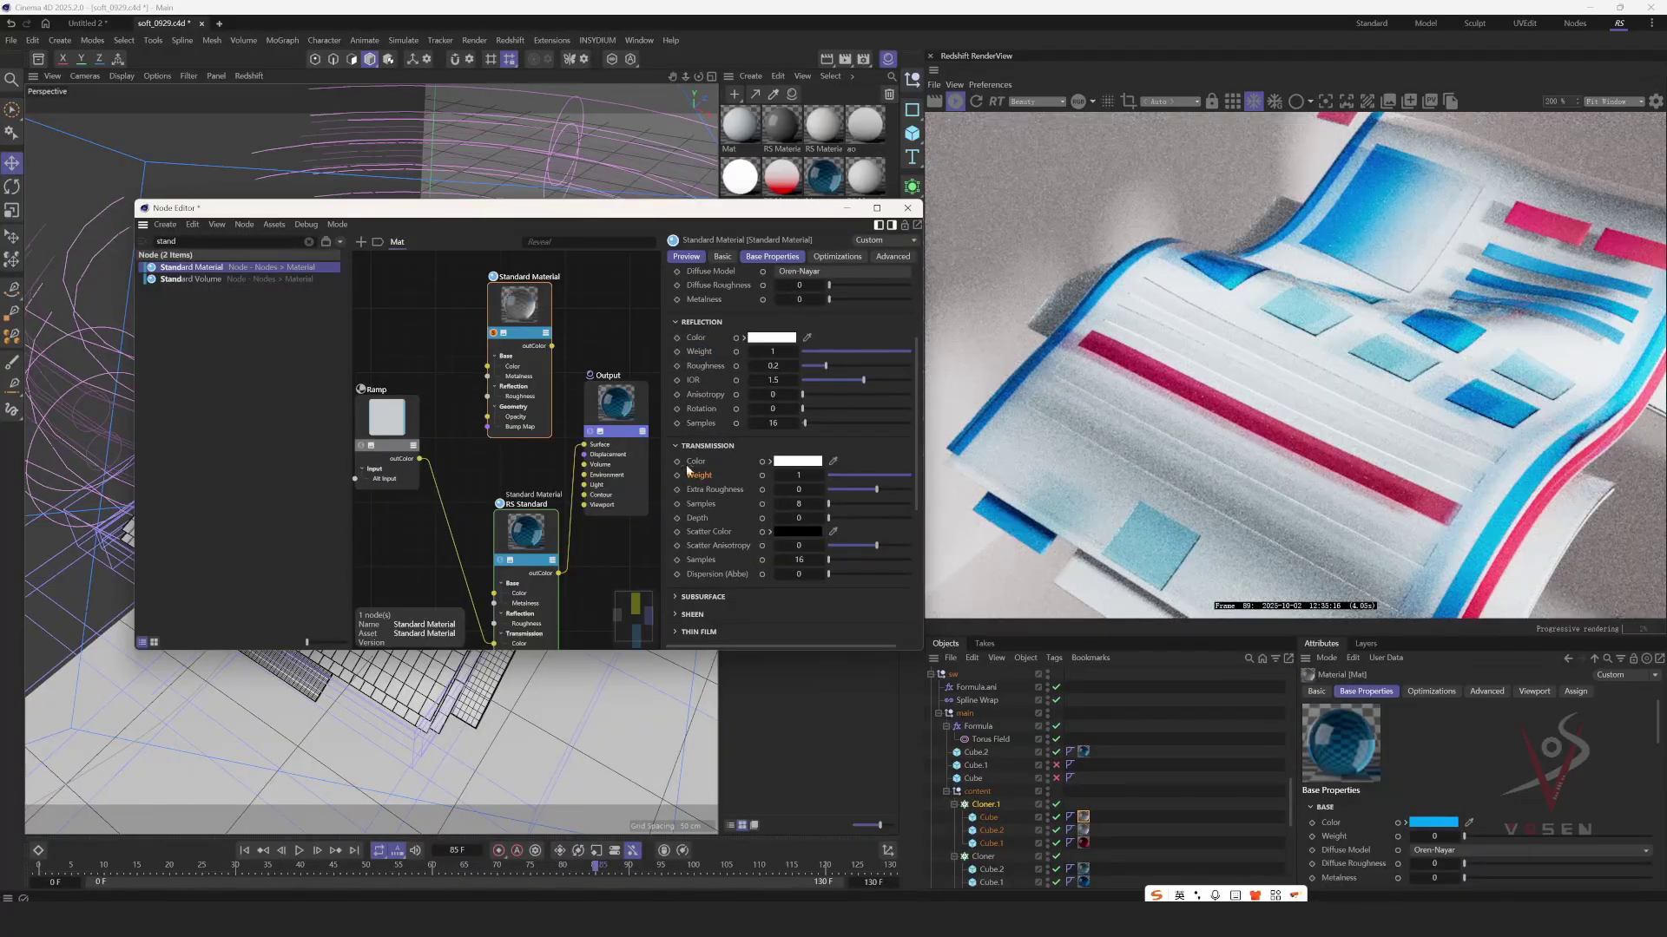
pyautogui.scroll(3, 1129, 321)
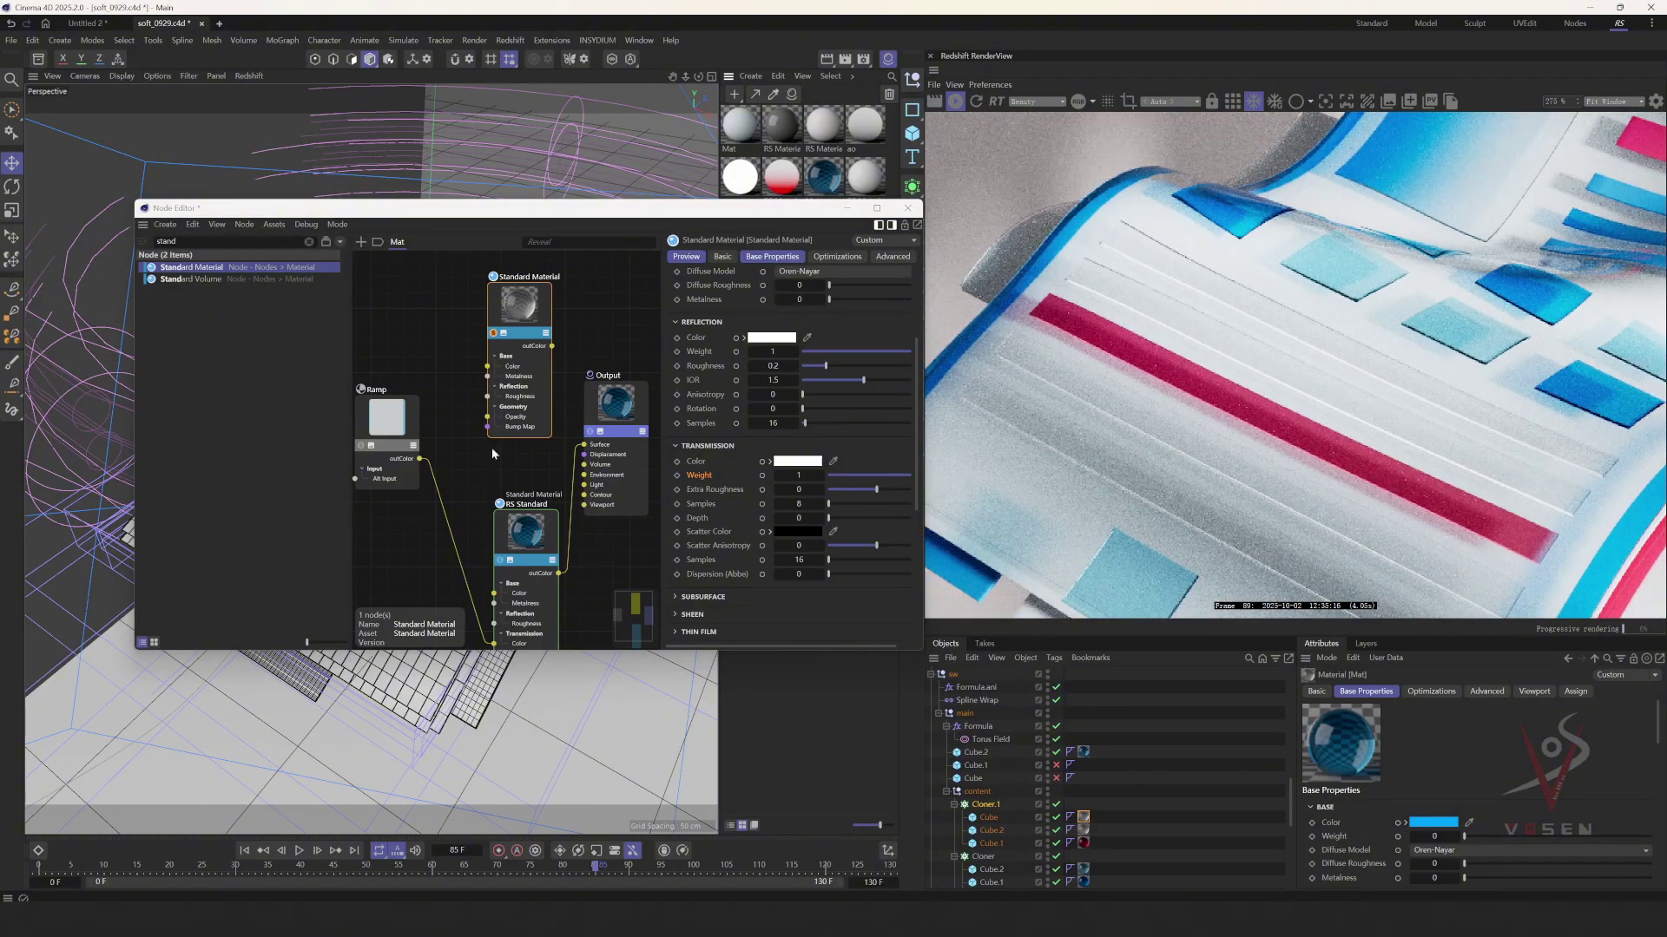
# - Add a second Ramp node above the existing one and move its white knot to about 25 %
pyautogui.moveTo(492, 454); pyautogui.dragTo(524, 431, button='middle')
pyautogui.moveTo(419, 425); pyautogui.dragTo(413, 481)
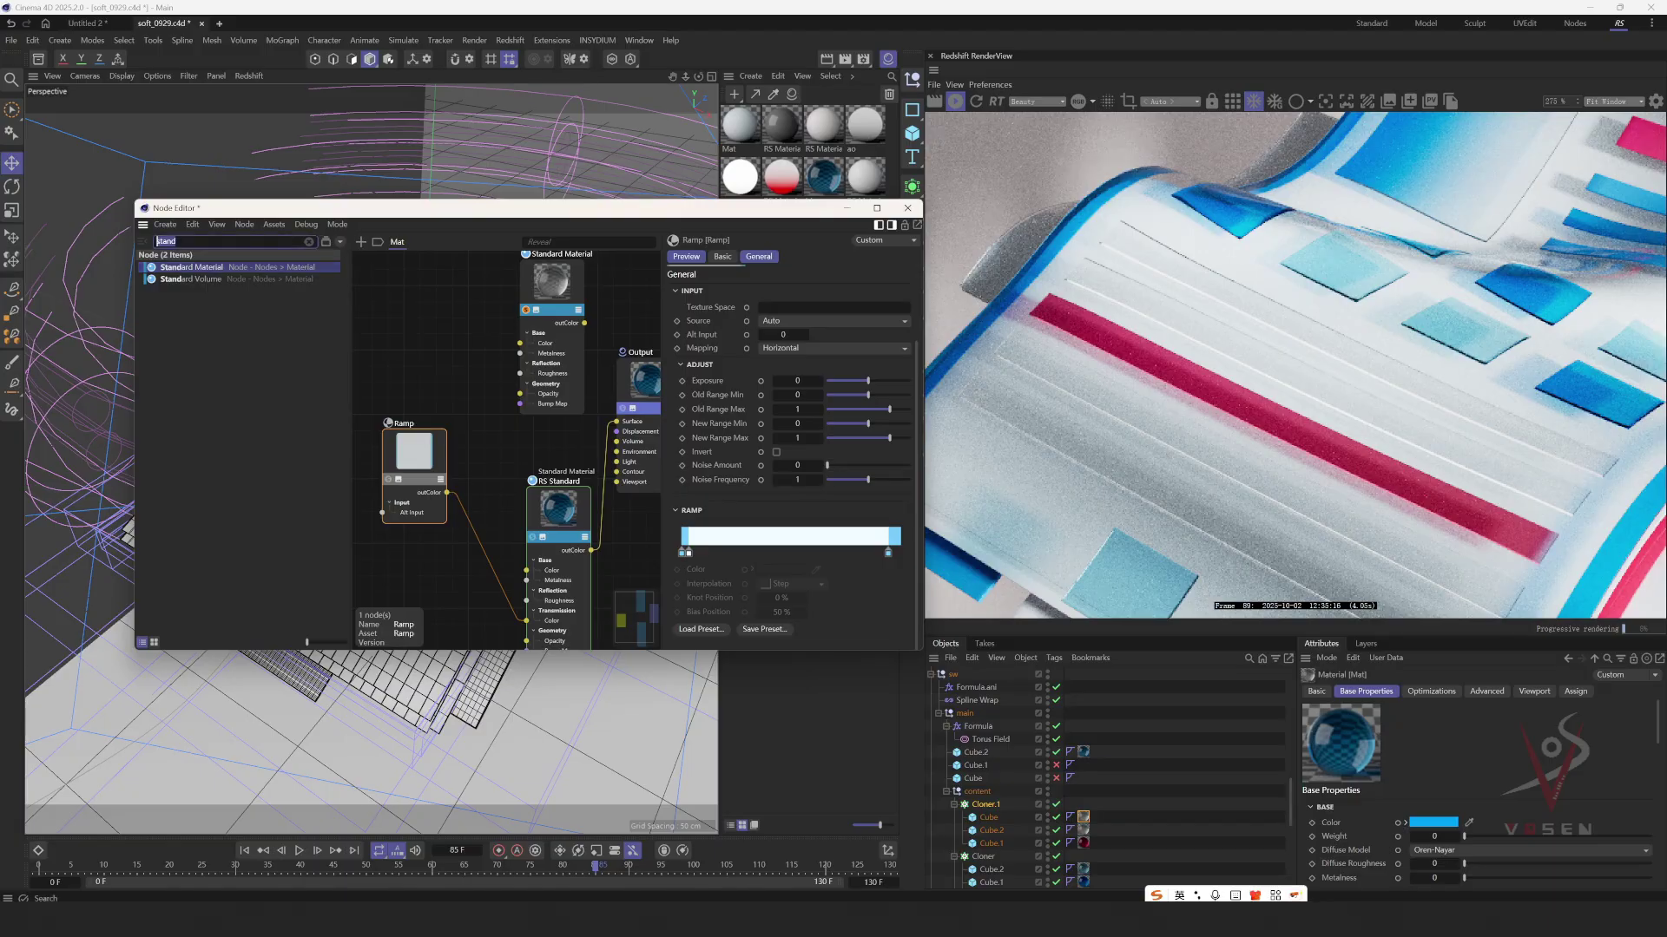
pyautogui.write('ram')
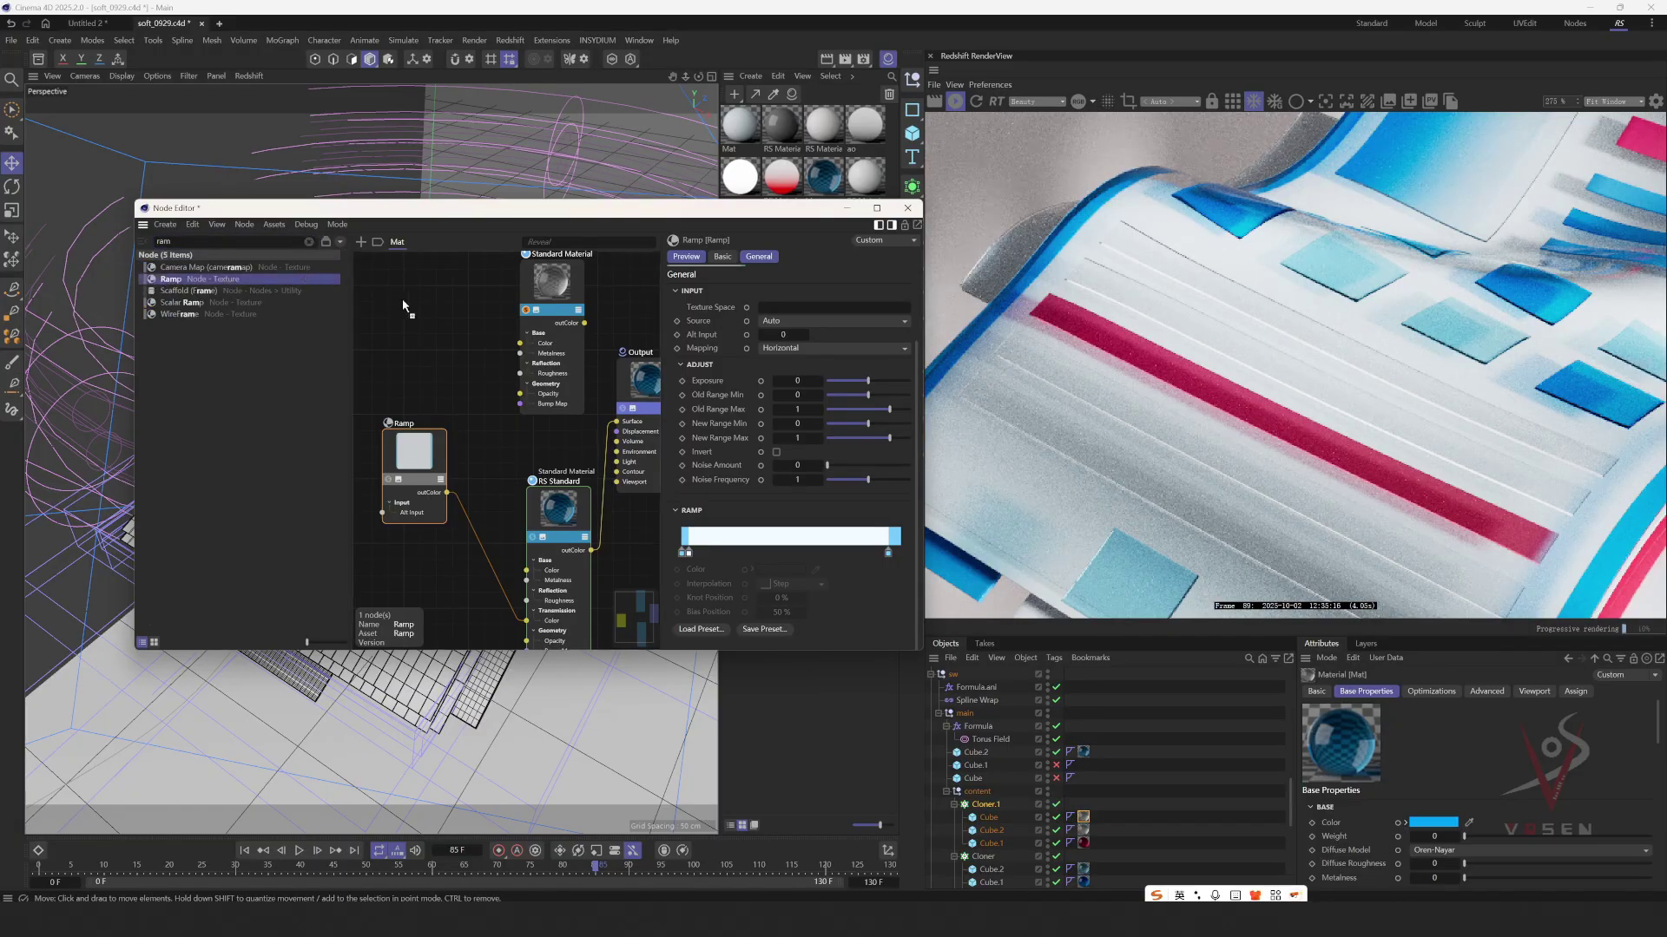
pyautogui.press('Return')
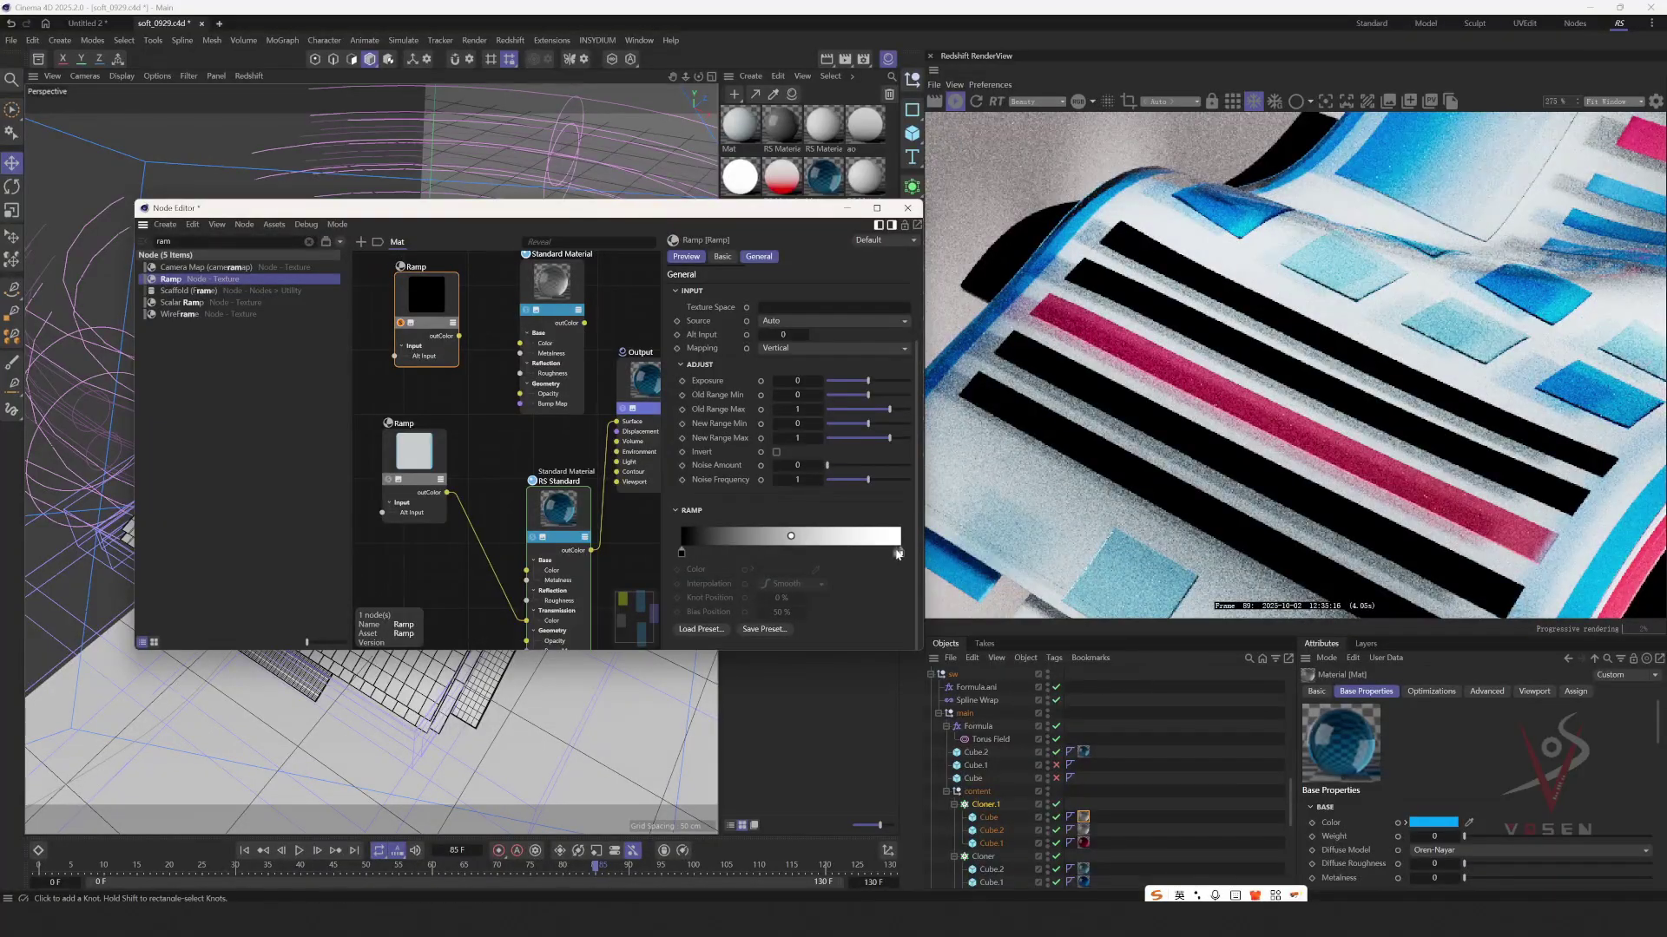
pyautogui.moveTo(898, 553); pyautogui.dragTo(737, 554)
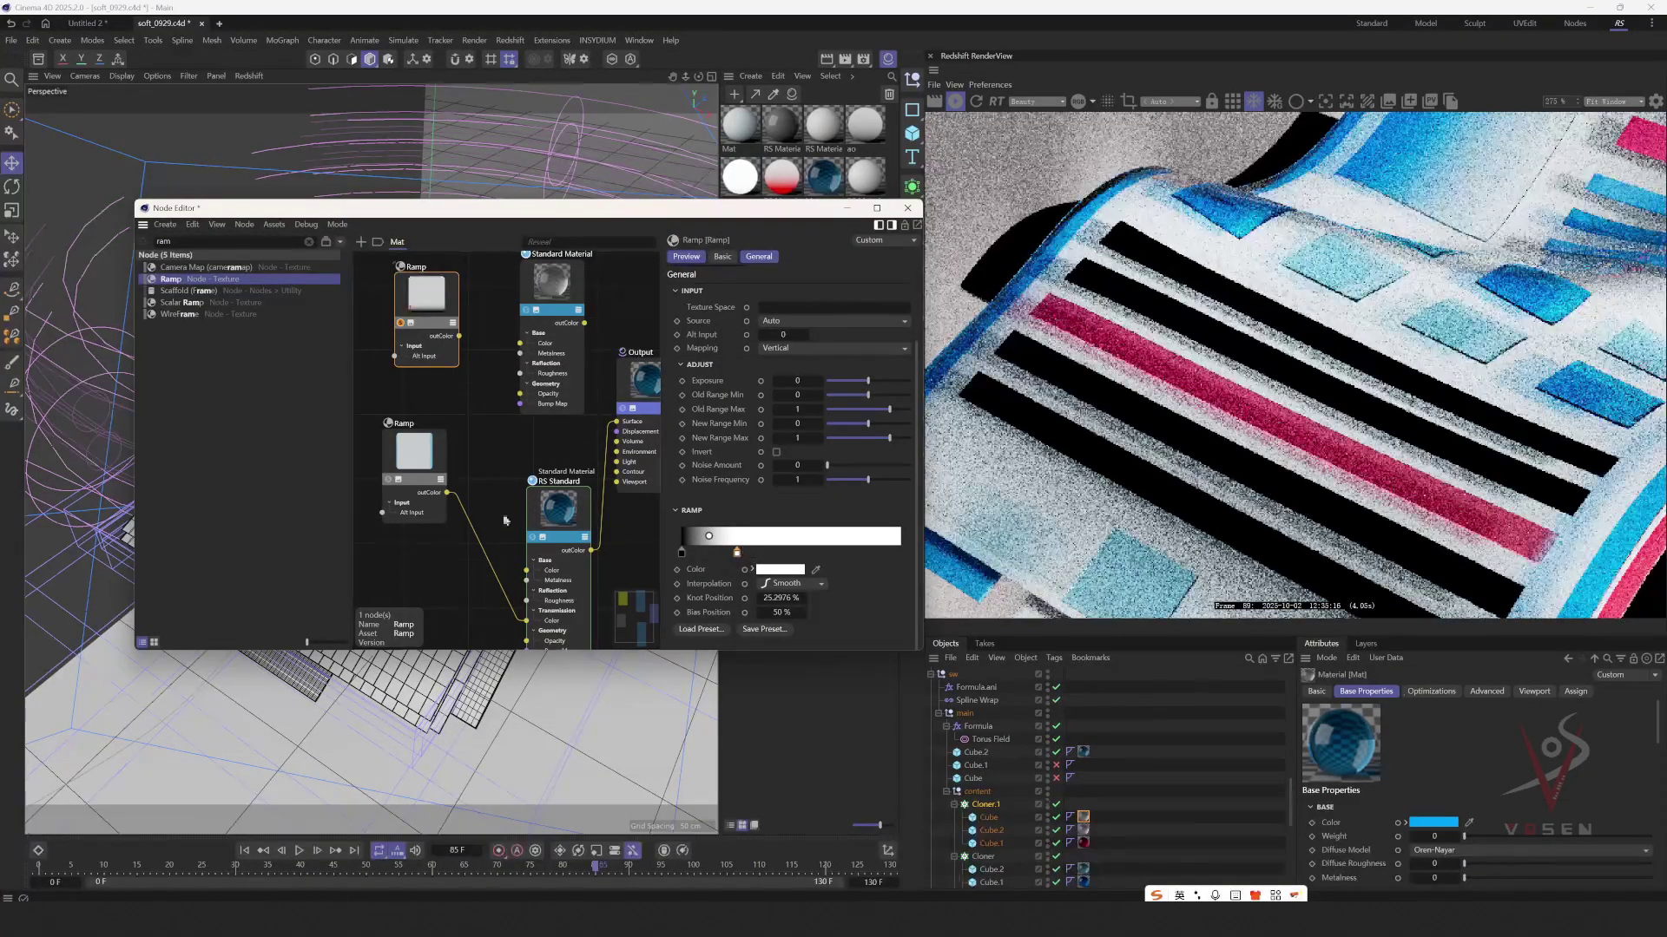
# - Set the new Ramp's mapping to Horizontal and connect its output to the new Standard Material's base Color
pyautogui.moveTo(417, 453); pyautogui.dragTo(415, 468)
pyautogui.moveTo(422, 315); pyautogui.dragTo(423, 341, button='middle')
pyautogui.moveTo(422, 341); pyautogui.dragTo(411, 342)
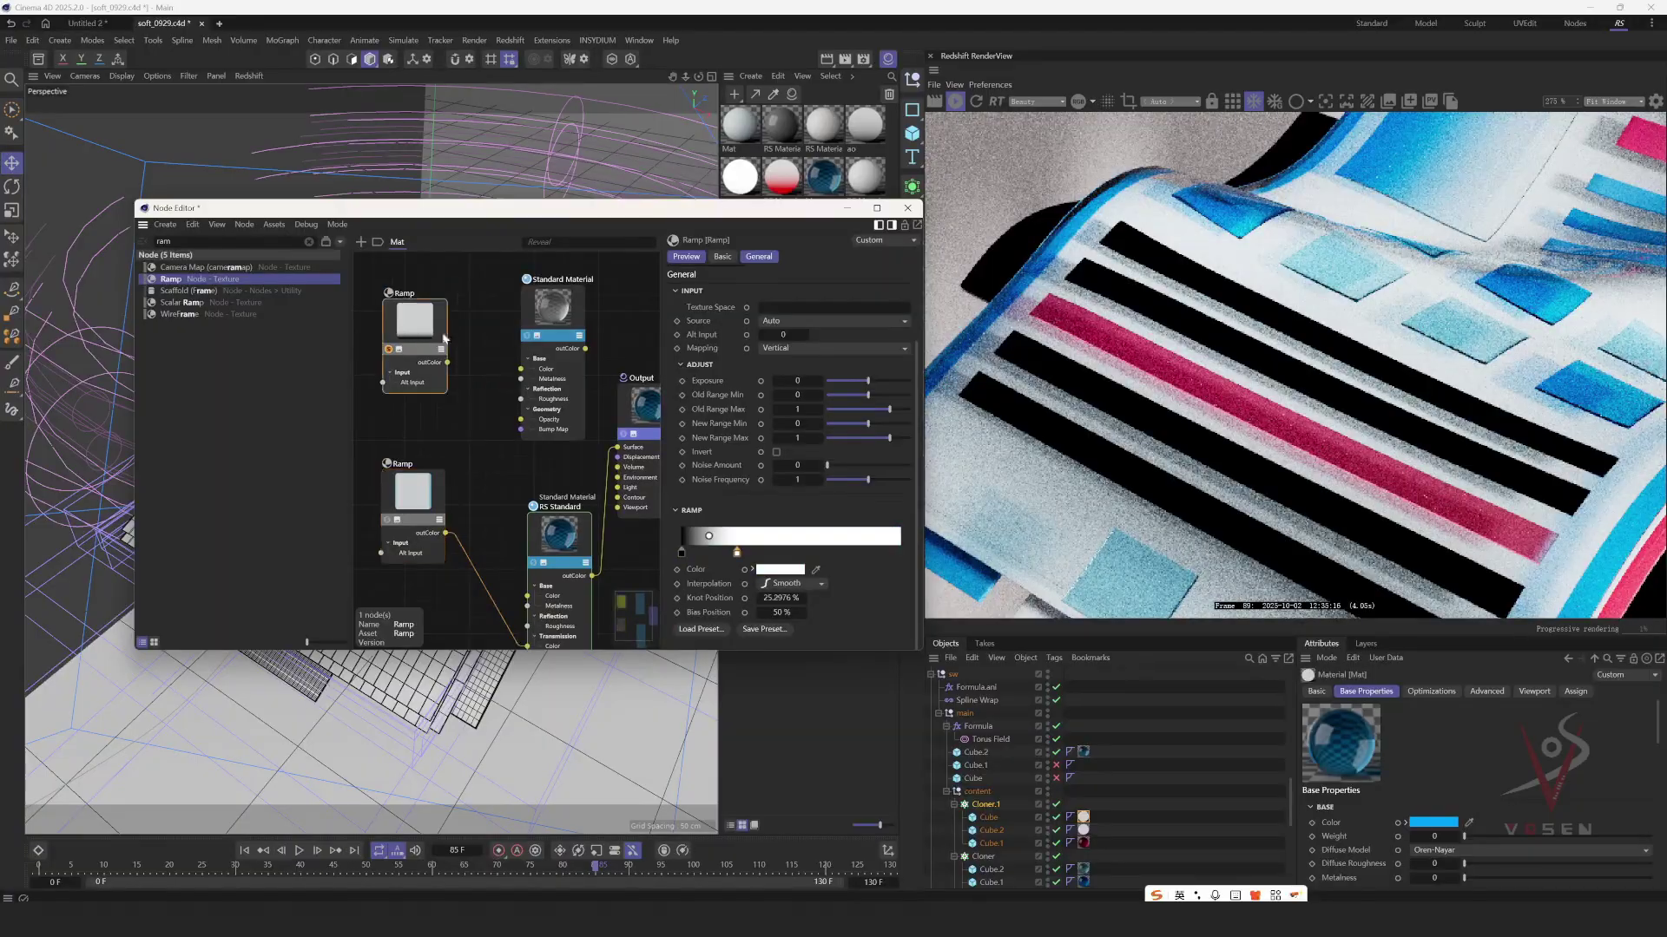
pyautogui.click(776, 349)
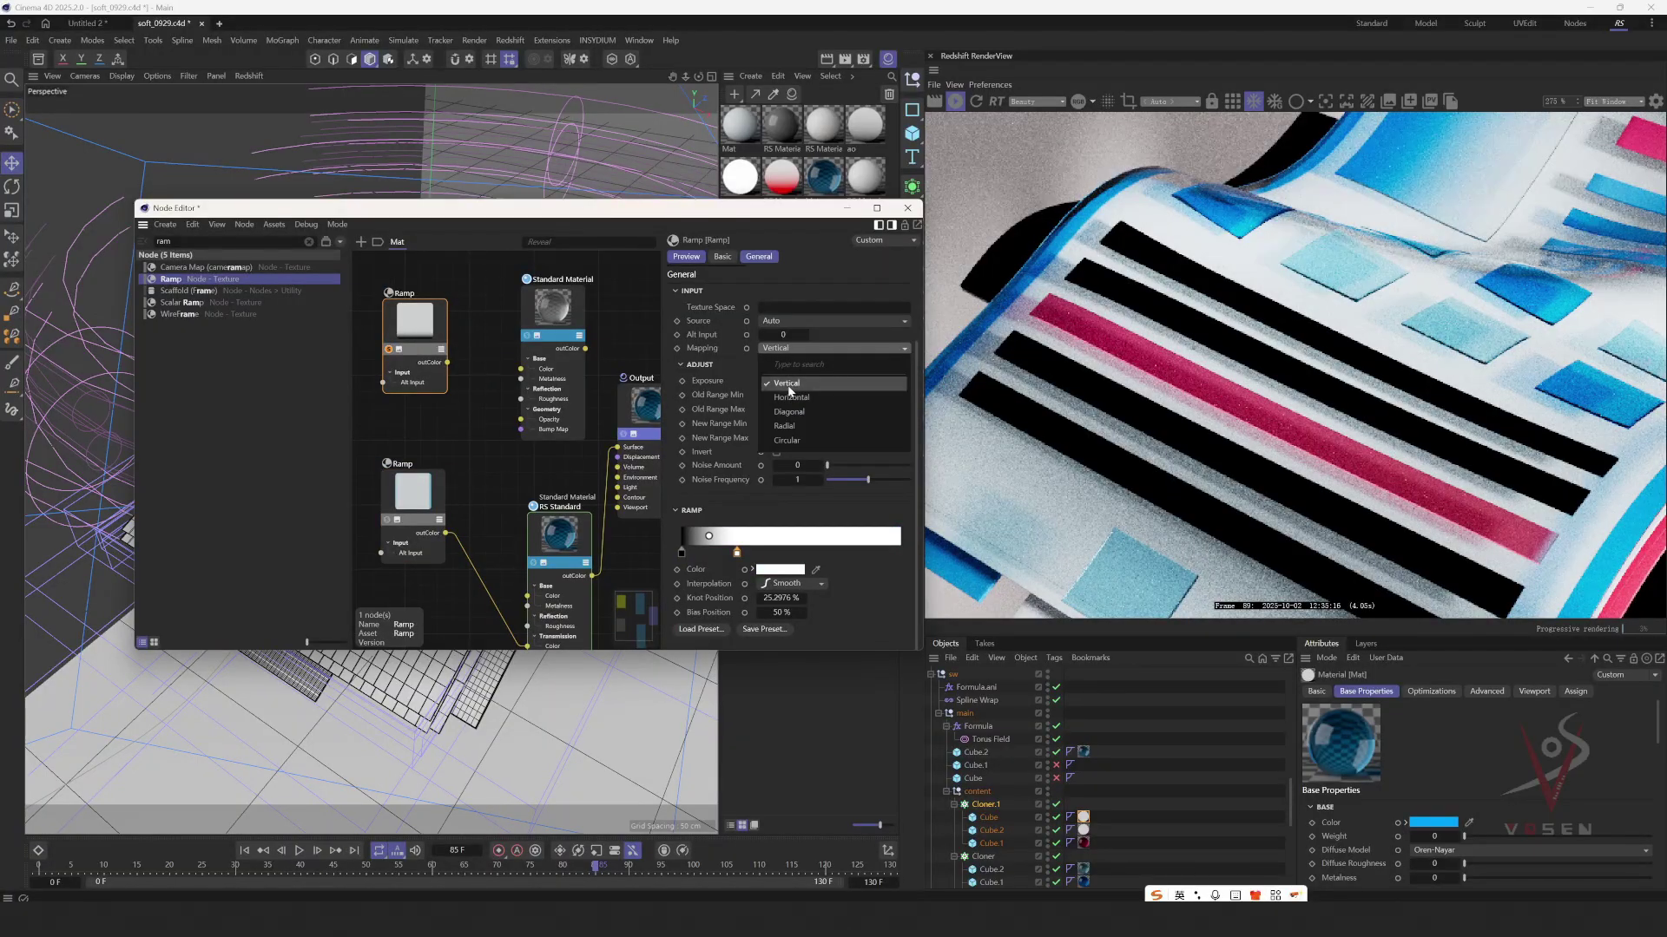
pyautogui.click(782, 367)
pyautogui.moveTo(440, 333); pyautogui.dragTo(522, 371)
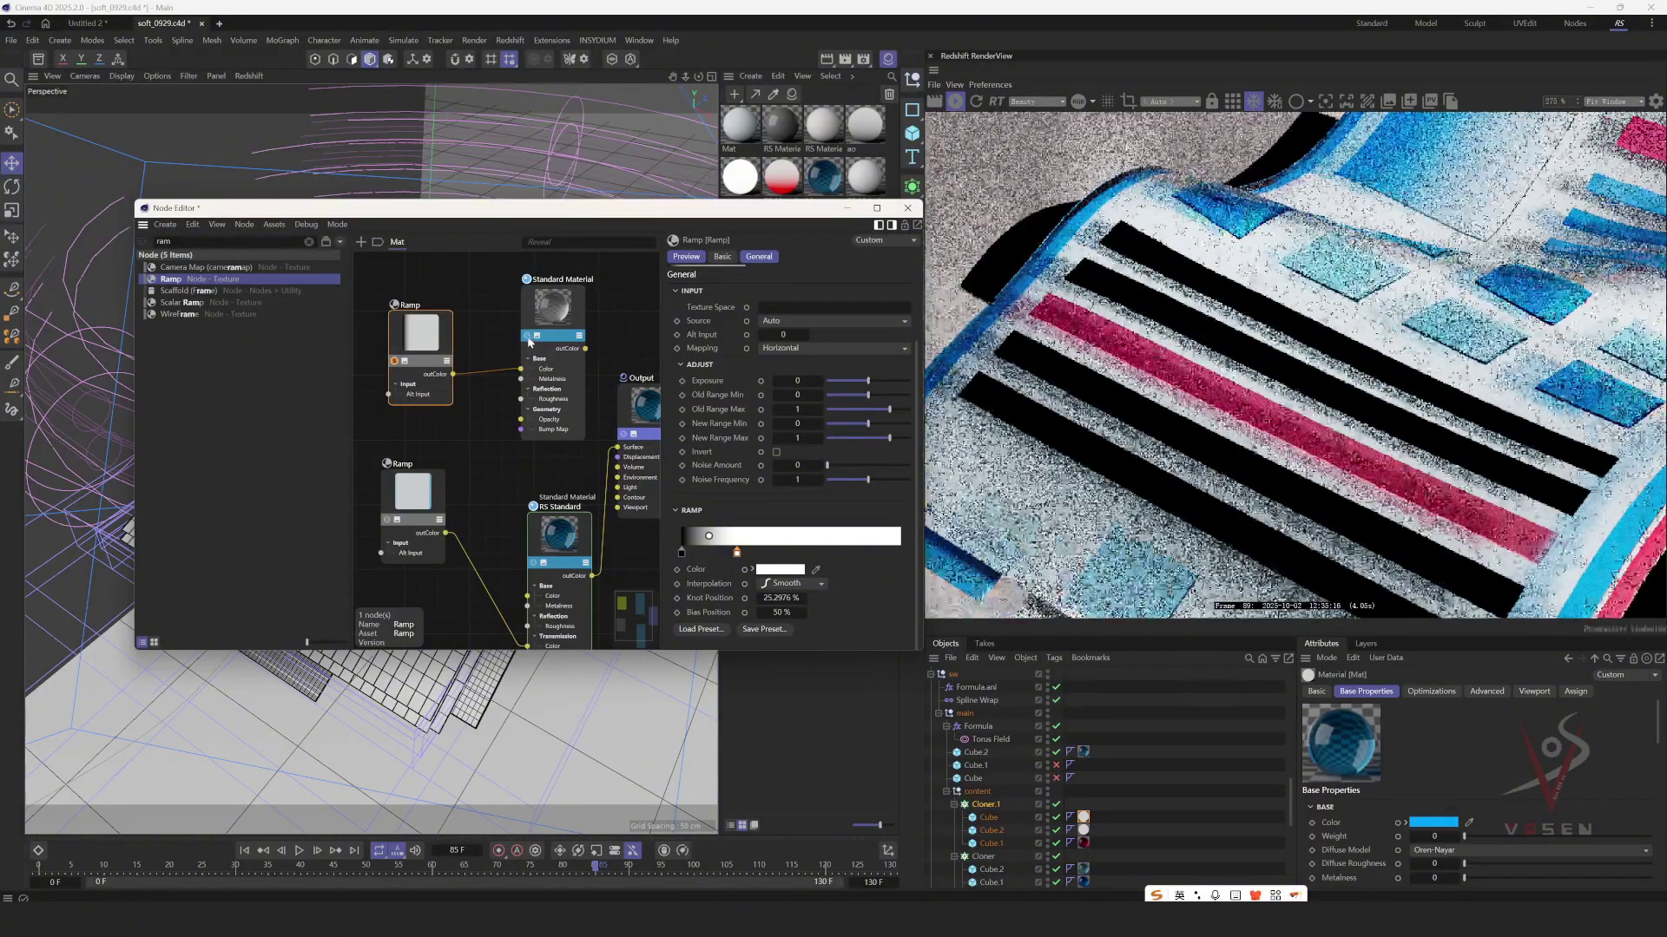
pyautogui.click(557, 330)
pyautogui.click(413, 337)
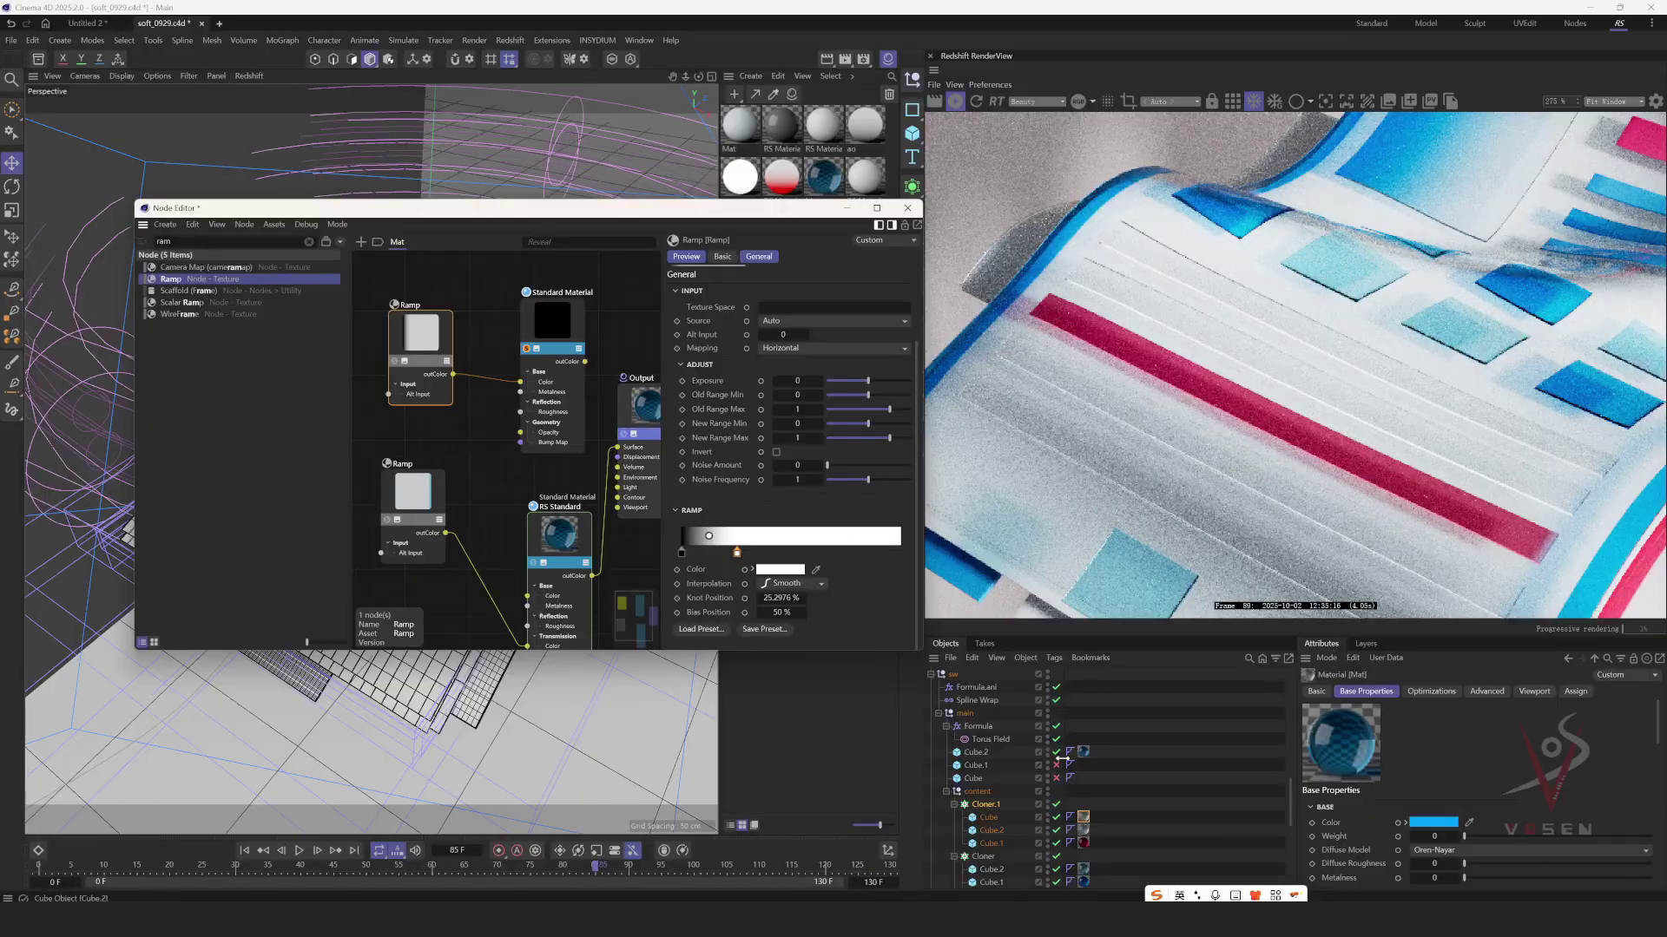
# - Route the new Standard Material to the Output's Surface and select the Ramp feeding it
pyautogui.moveTo(546, 338); pyautogui.dragTo(539, 318)
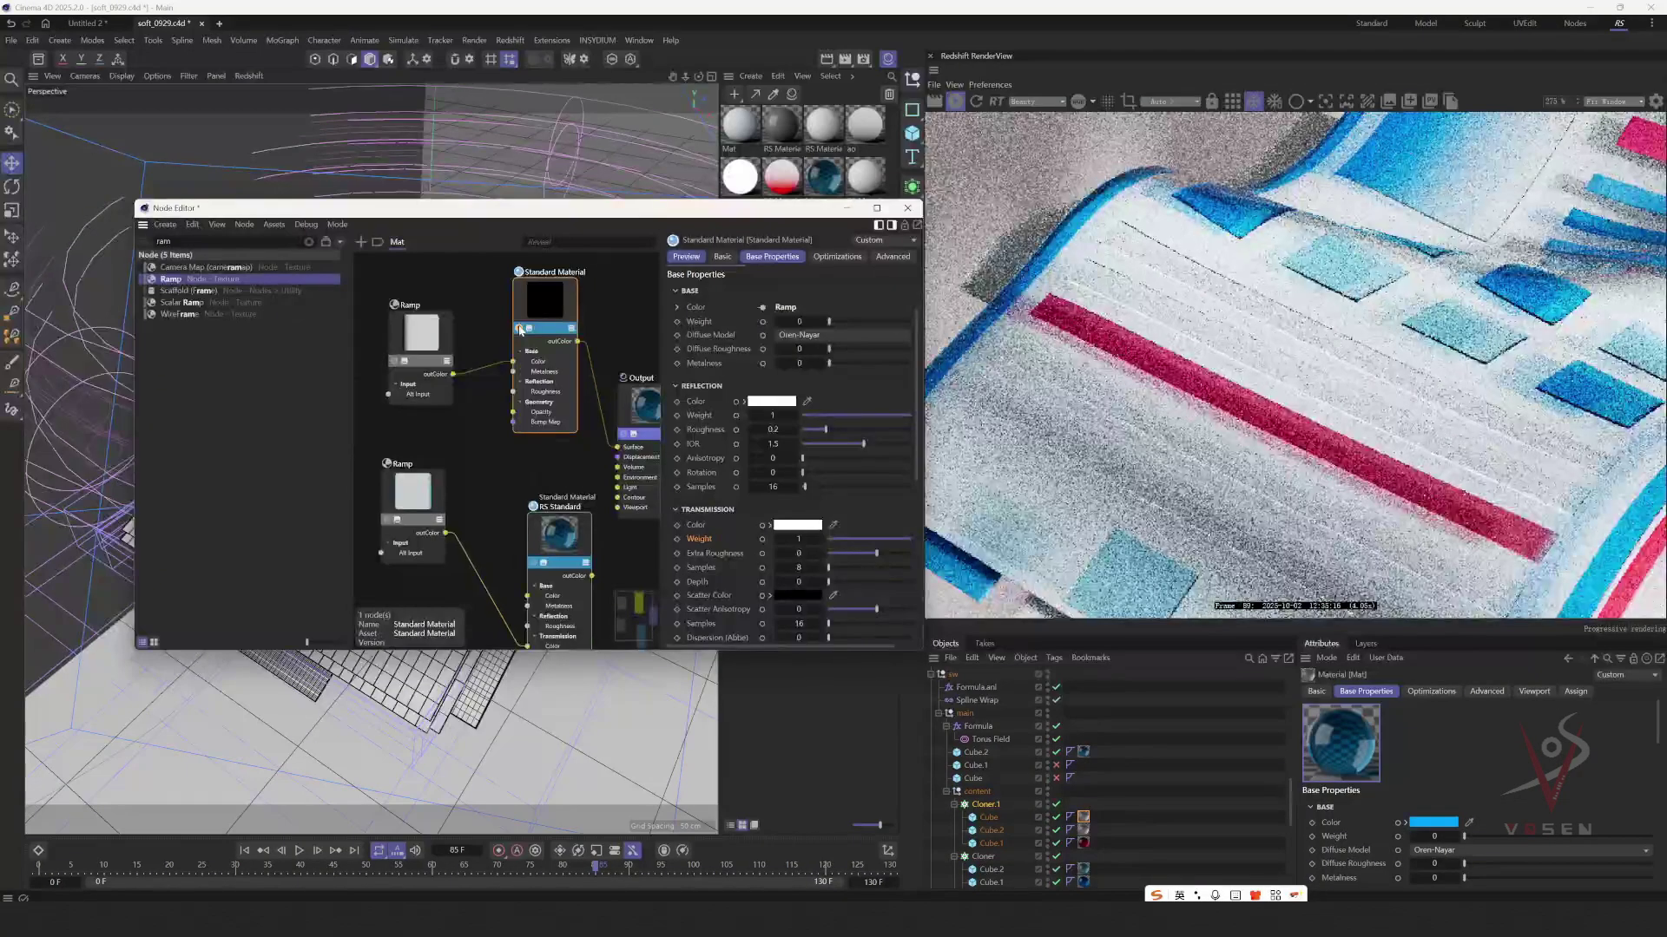
pyautogui.moveTo(434, 343); pyautogui.dragTo(425, 336)
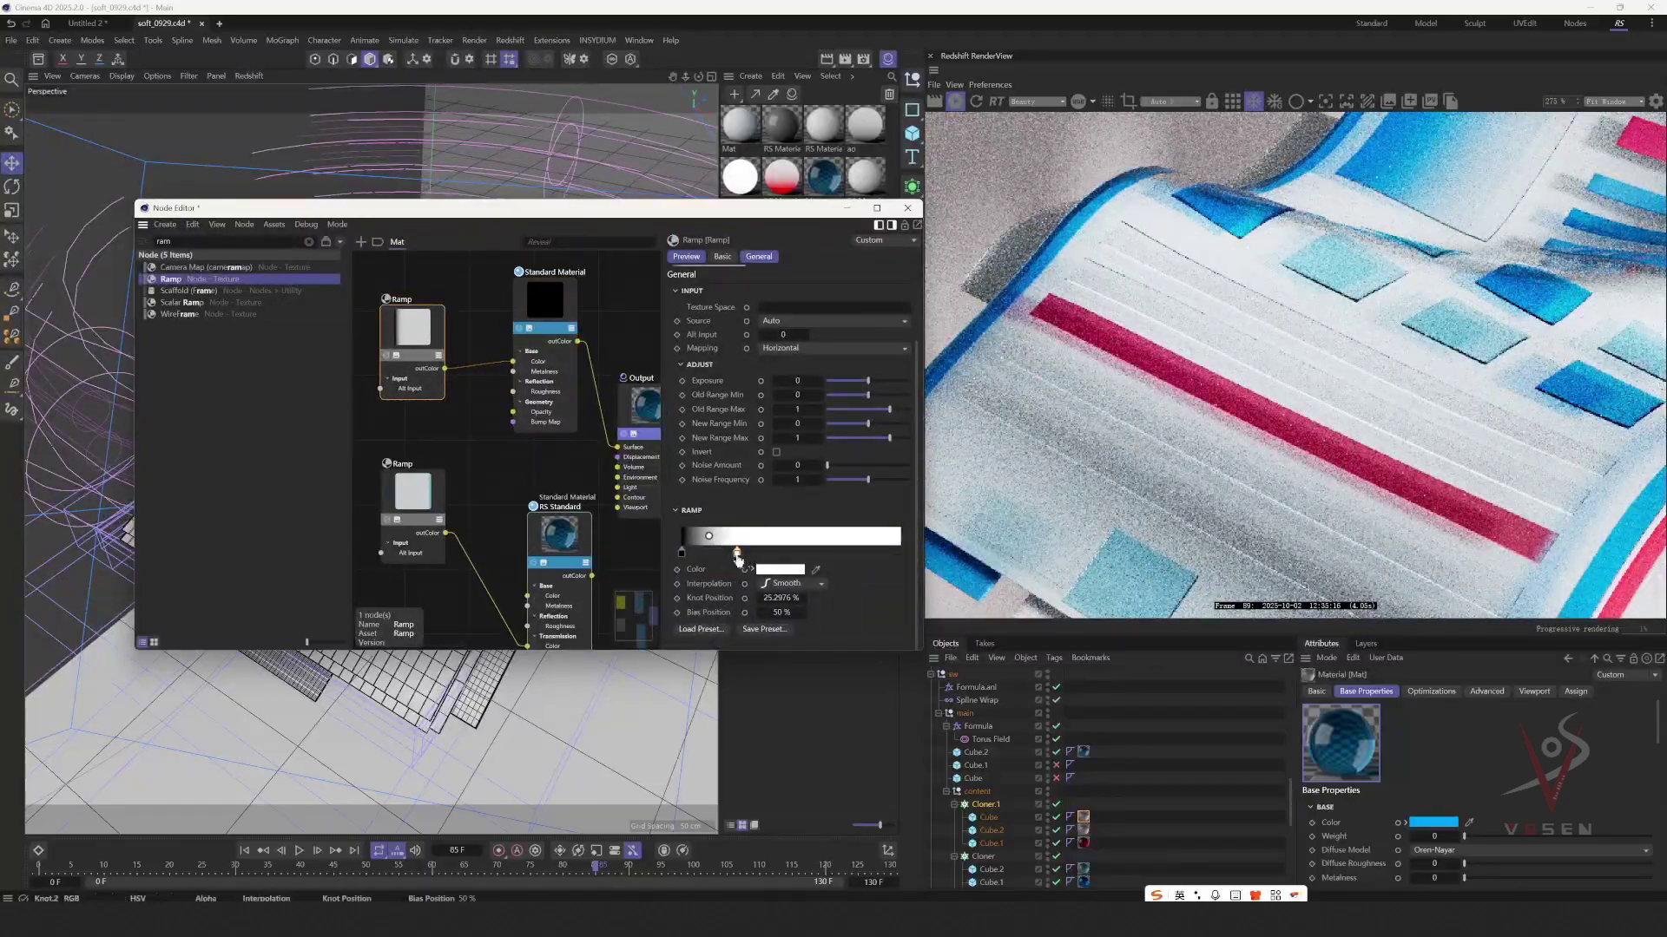
# - Recolour the new Ramp's black knot turquoise (H 163°, S 89 %, V 100 %) and its white knot magenta (H 290°, S 83 %, V 100 %)
pyautogui.click(740, 556)
pyautogui.moveTo(740, 557); pyautogui.dragTo(748, 583)
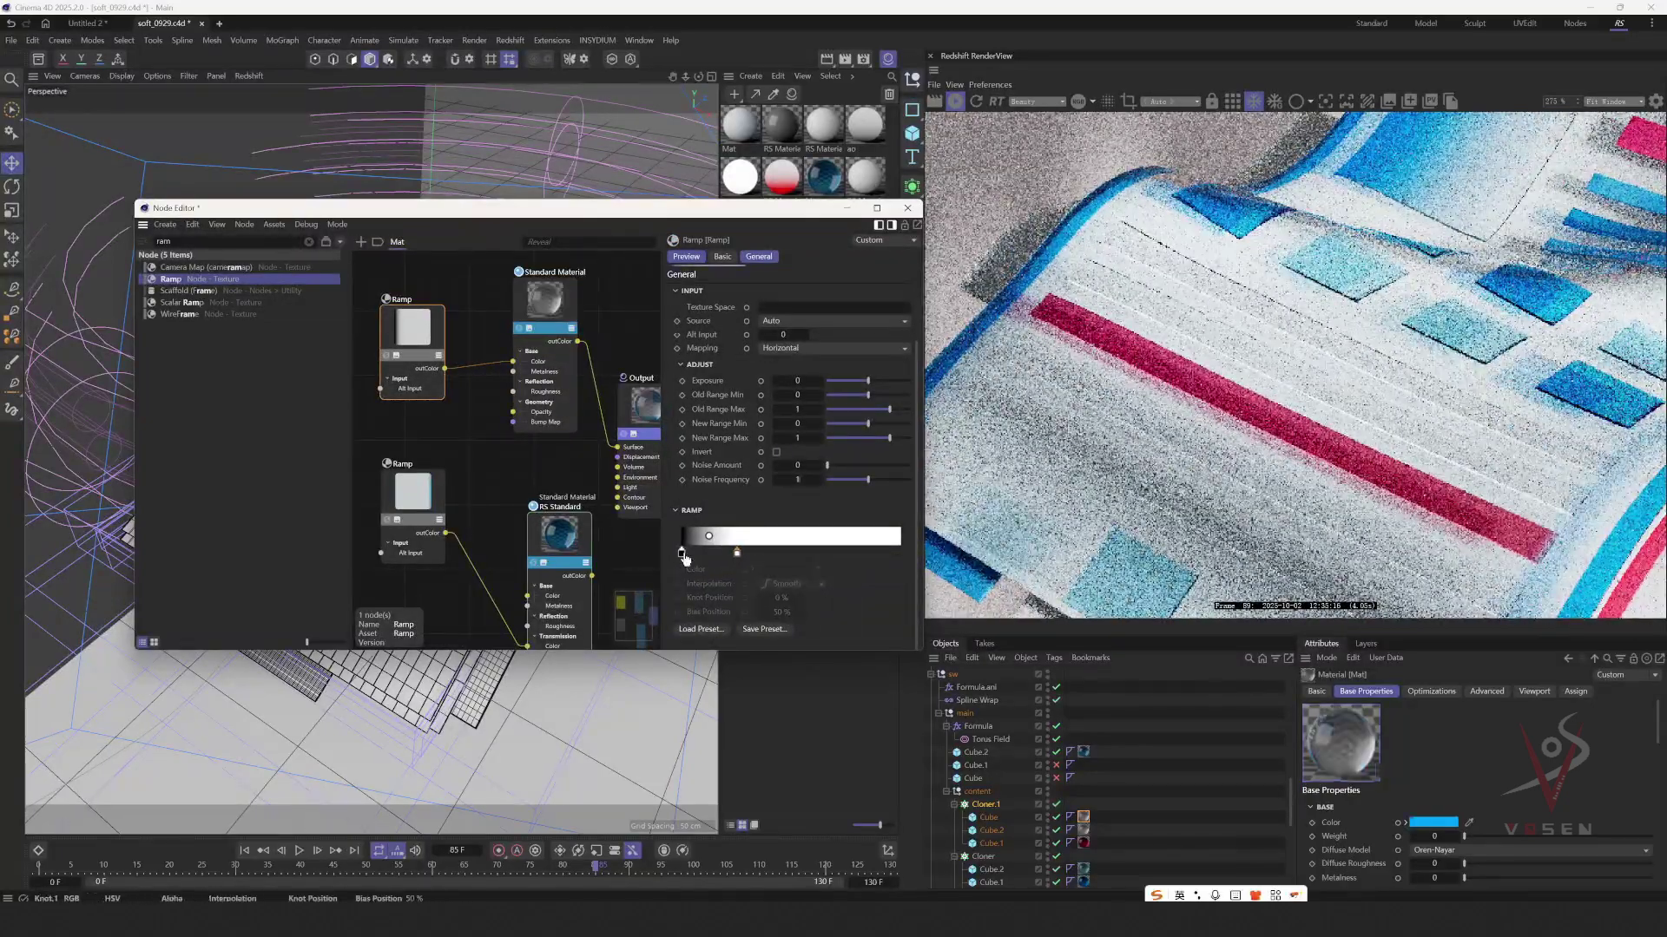
pyautogui.click(681, 552)
pyautogui.click(753, 570)
pyautogui.scroll(-2, 764, 568)
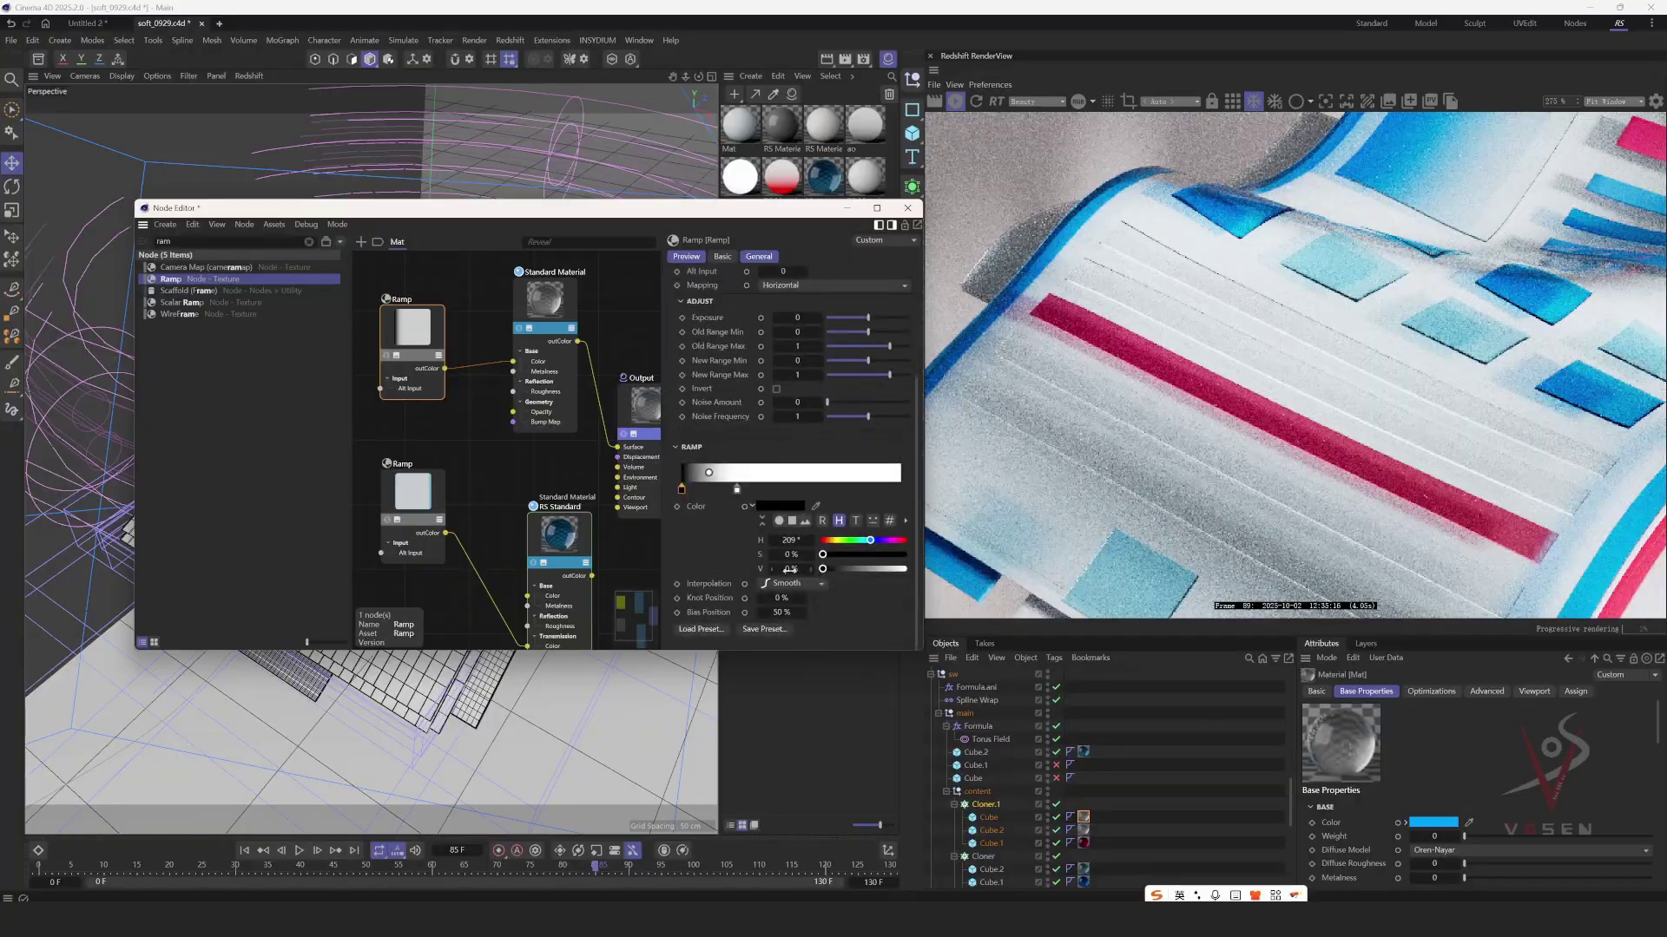
pyautogui.moveTo(881, 569)
pyautogui.mouseDown()
pyautogui.moveTo(904, 569)
pyautogui.moveTo(900, 555)
pyautogui.moveTo(859, 540)
pyautogui.moveTo(890, 554)
pyautogui.moveTo(890, 540)
pyautogui.mouseUp()
pyautogui.click(737, 489)
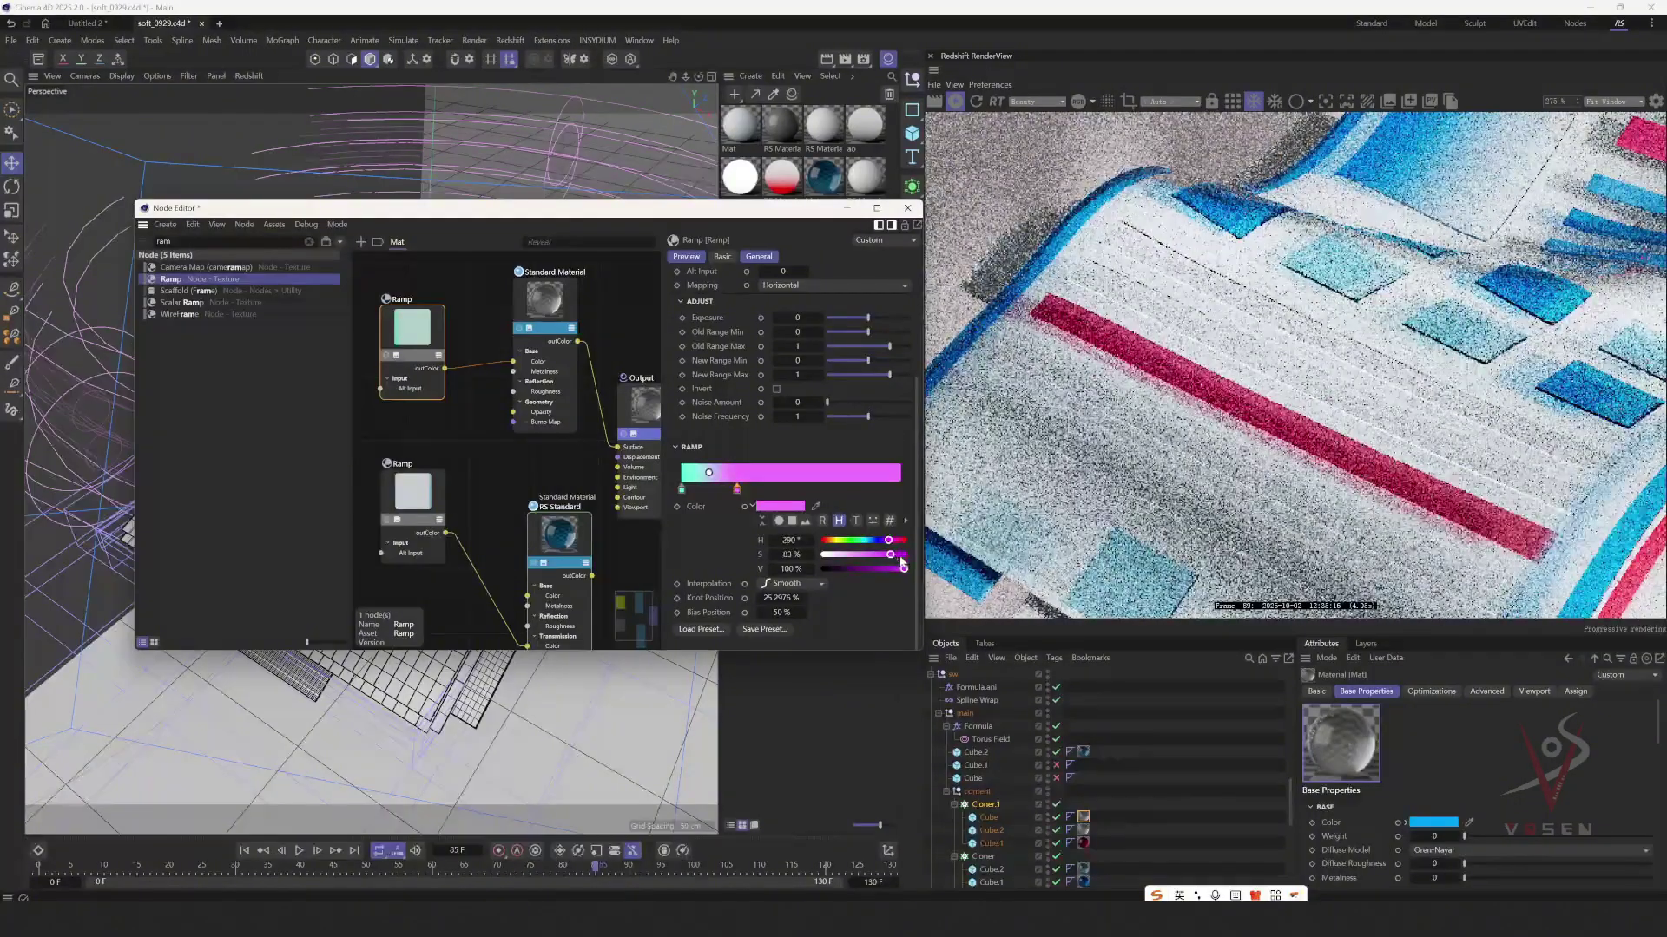
# - Rewire the new Ramp from the Standard Material's base Color to its transmission Color and tidy the node positions
pyautogui.click(531, 309)
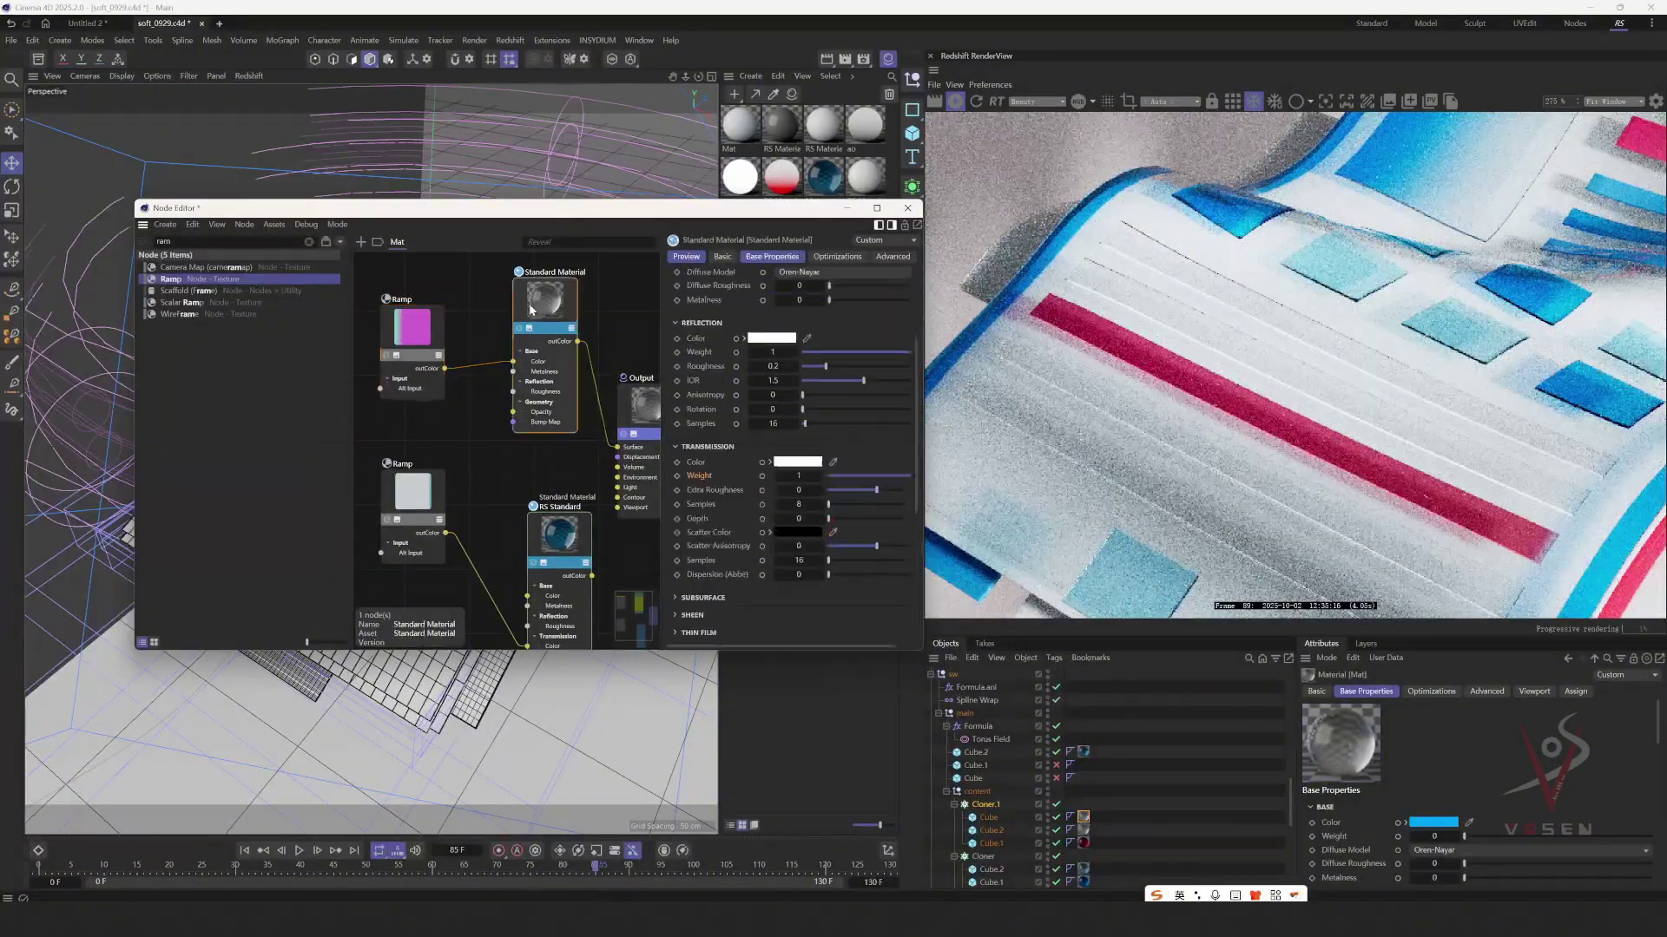
pyautogui.moveTo(510, 362); pyautogui.dragTo(530, 326)
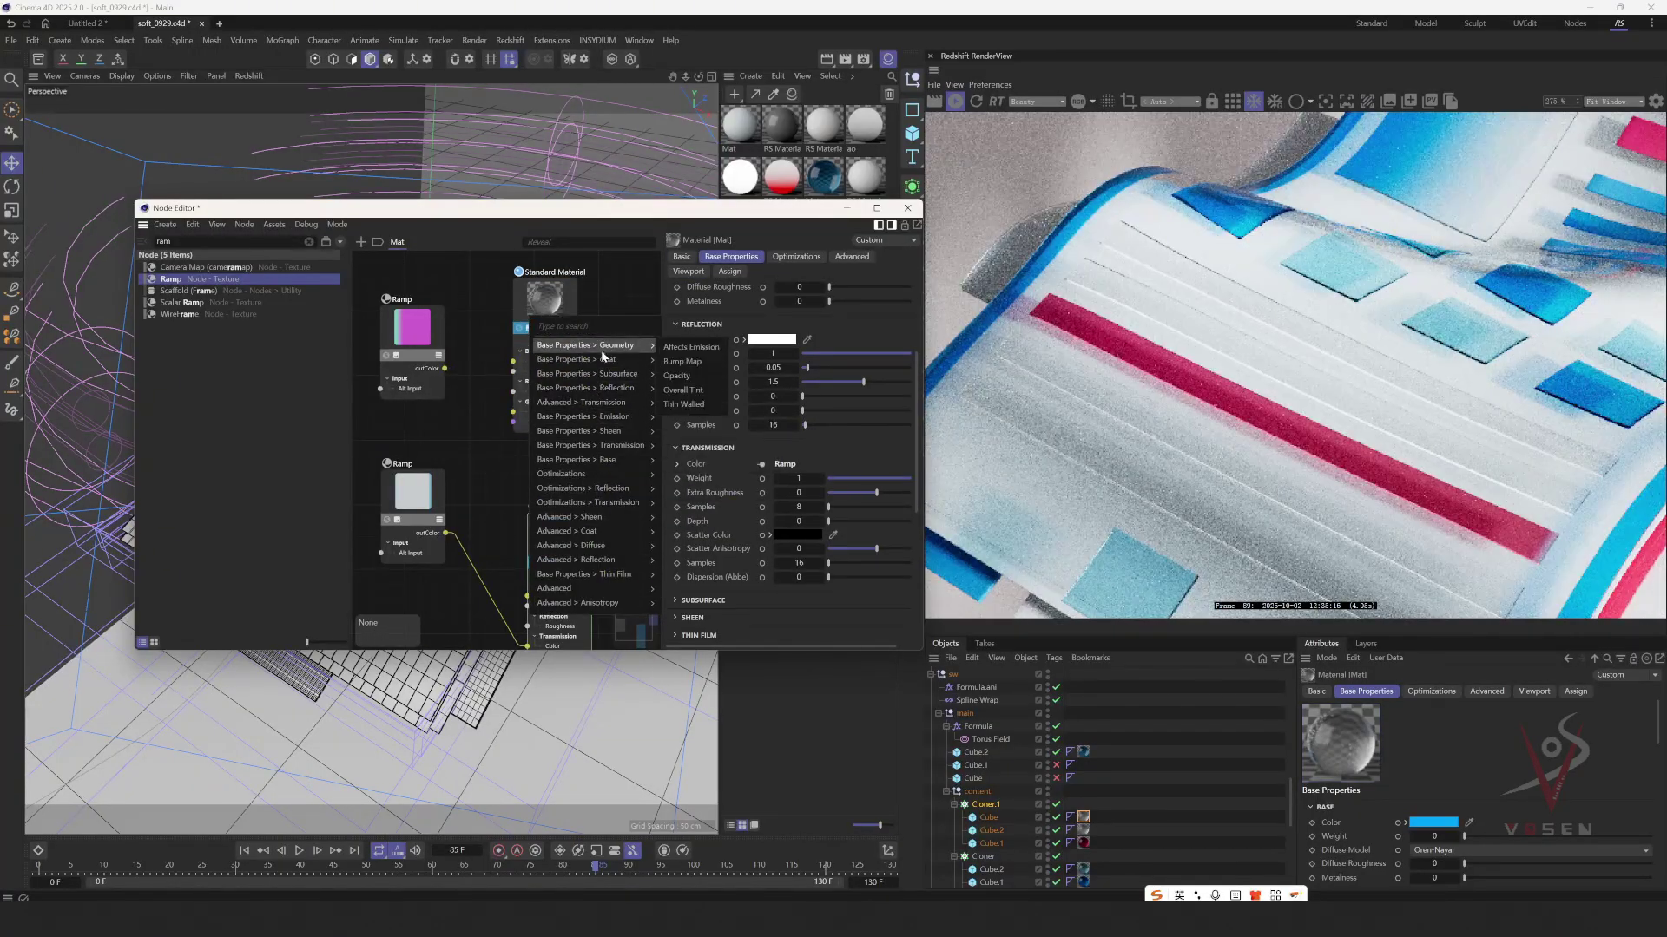
pyautogui.moveTo(629, 479)
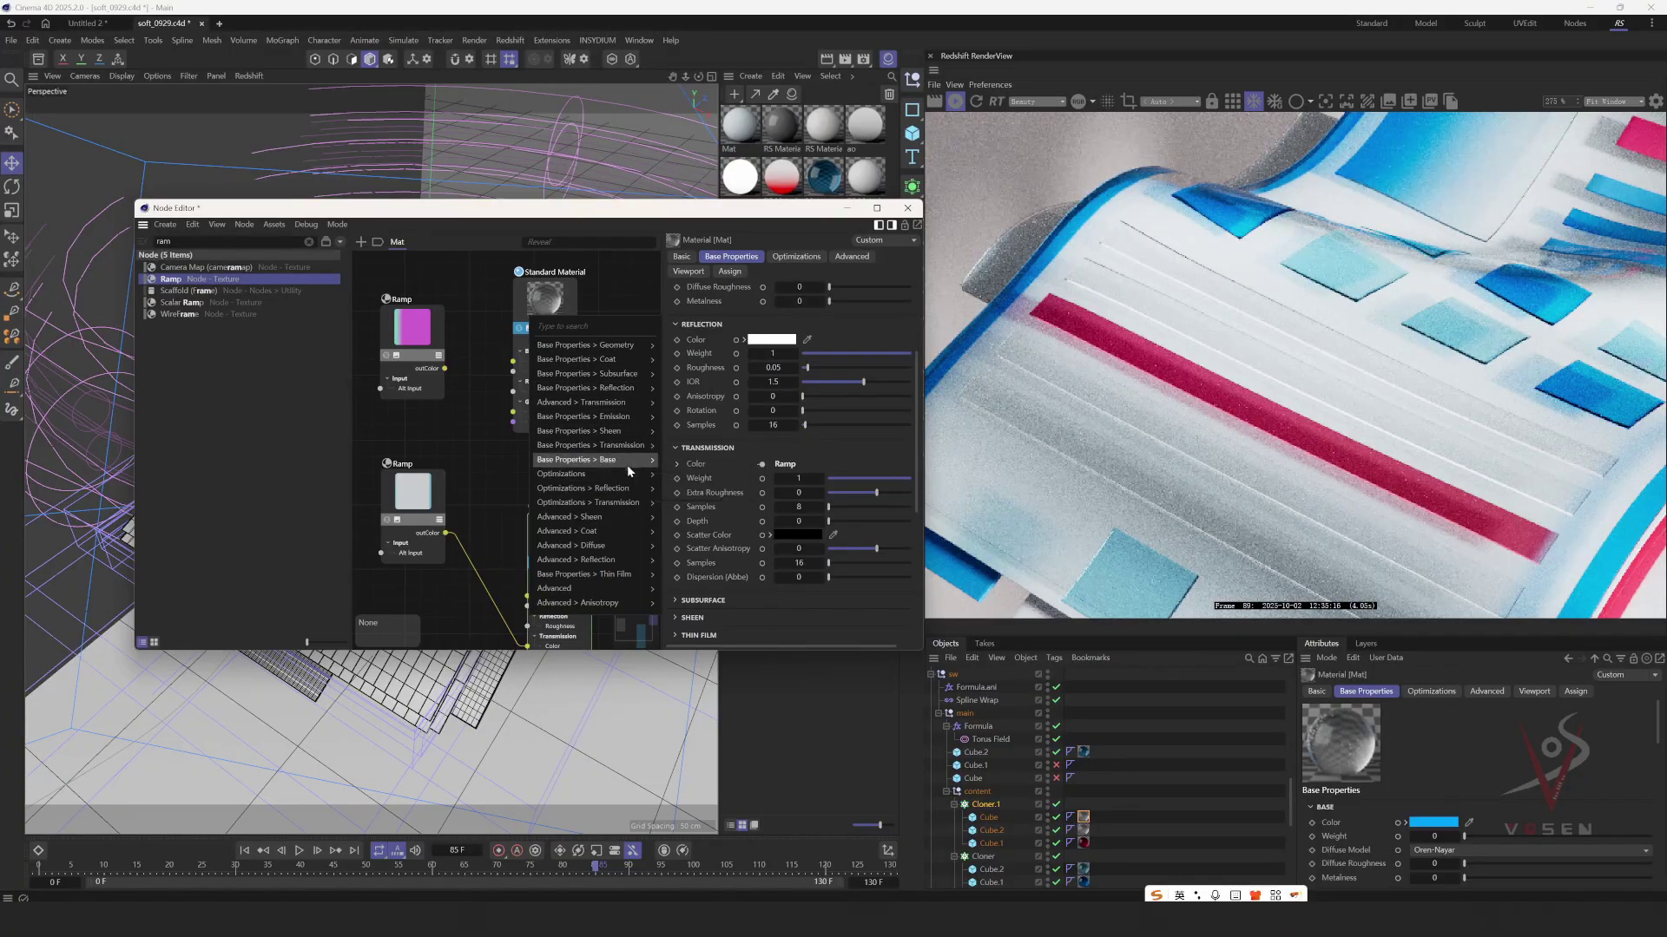
pyautogui.moveTo(627, 448)
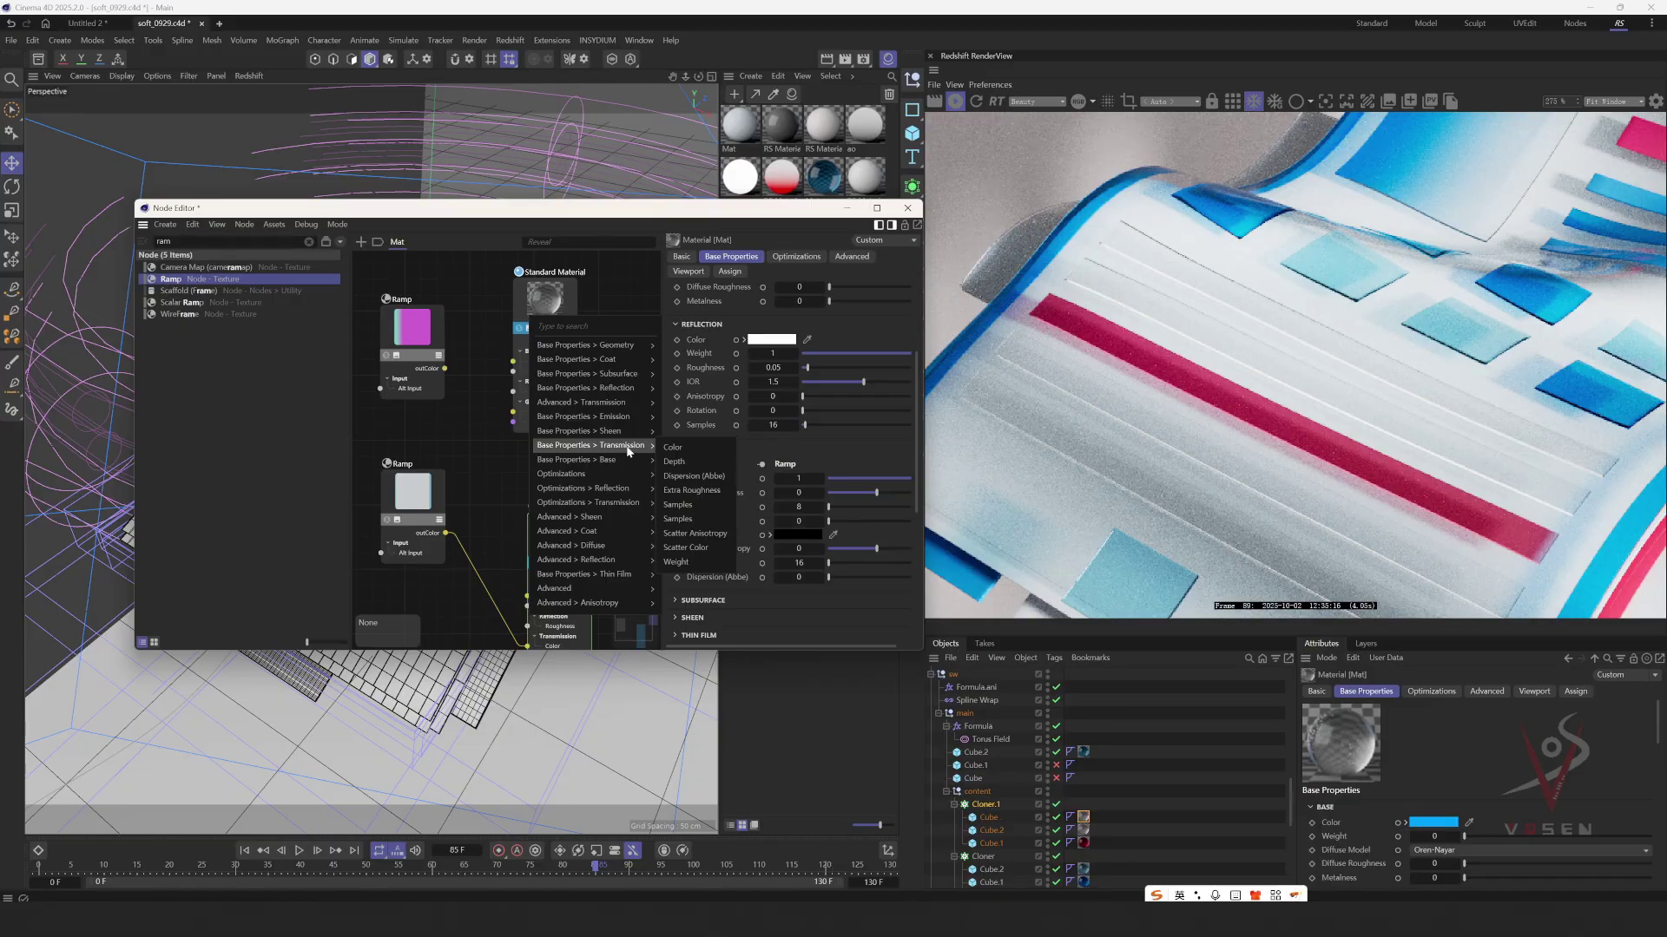
pyautogui.click(673, 447)
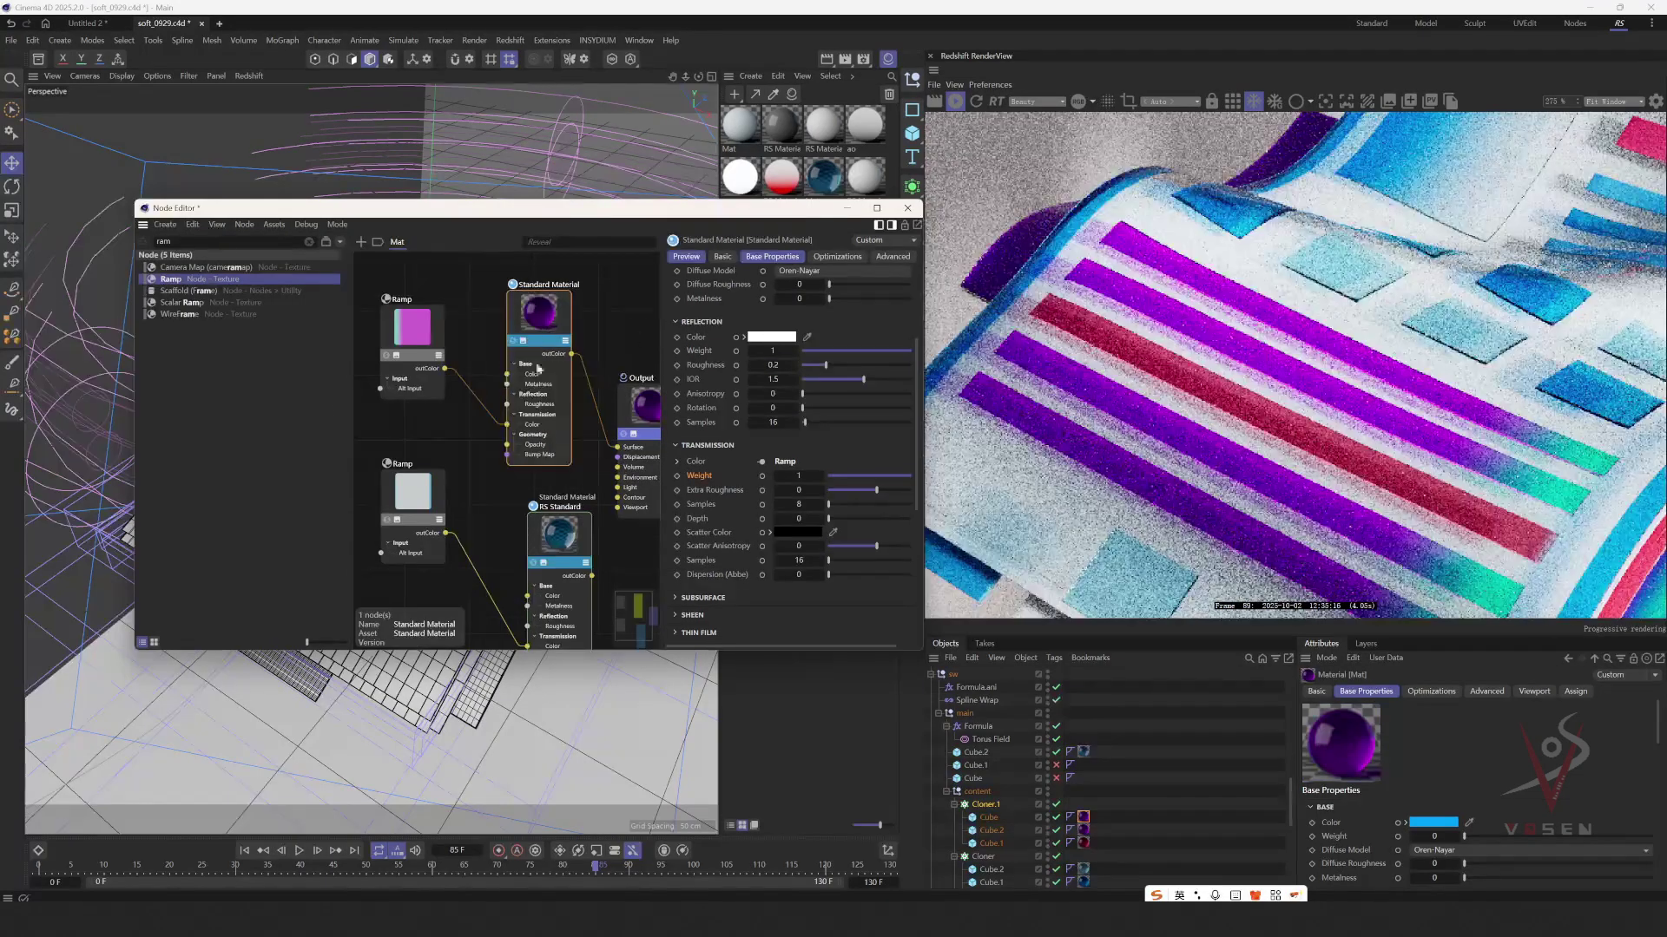
pyautogui.click(420, 334)
pyautogui.moveTo(550, 326); pyautogui.dragTo(538, 320)
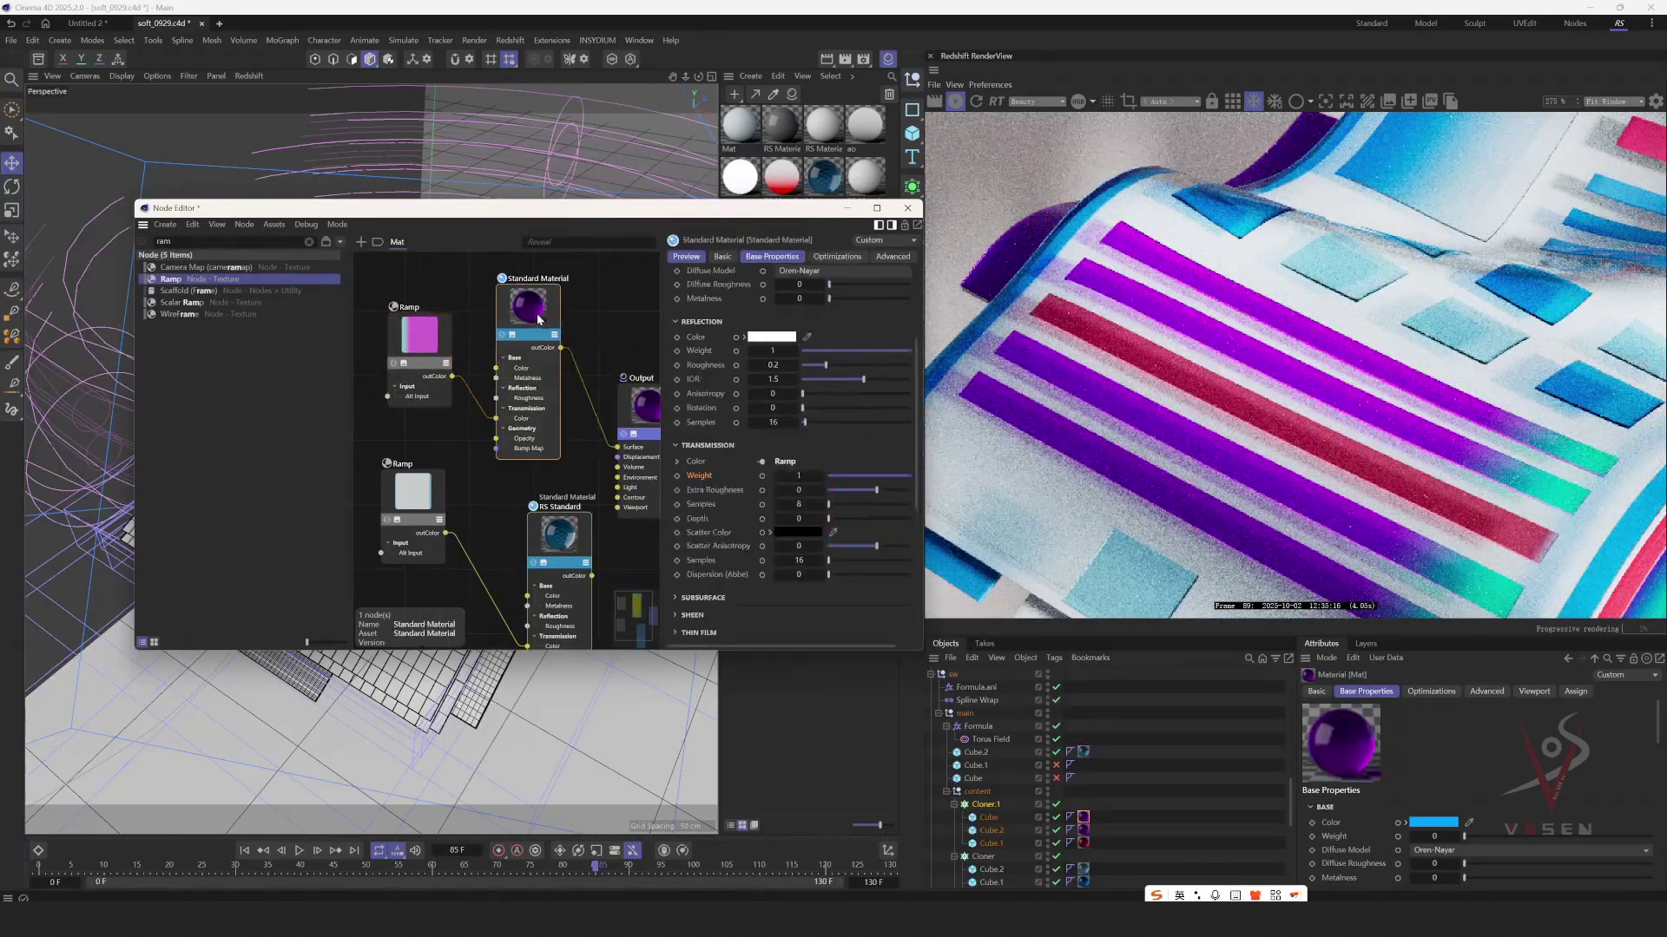
# - Set the interpolation of both knots in the new Ramp to Step
pyautogui.scroll(2, 518, 423)
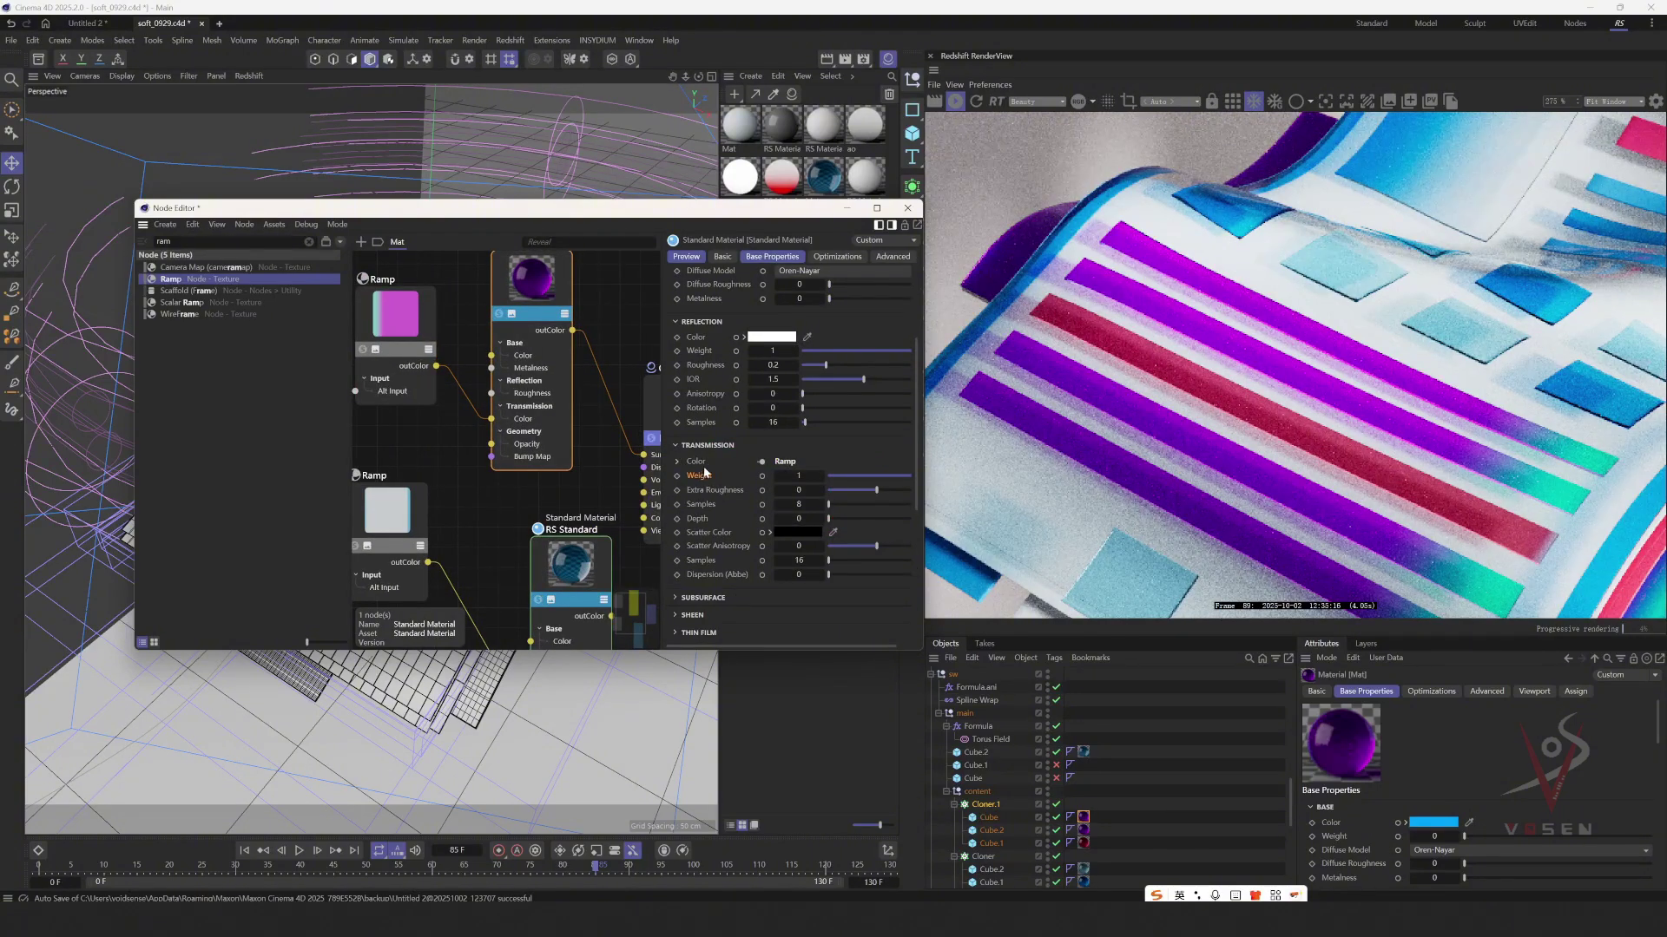
pyautogui.click(379, 328)
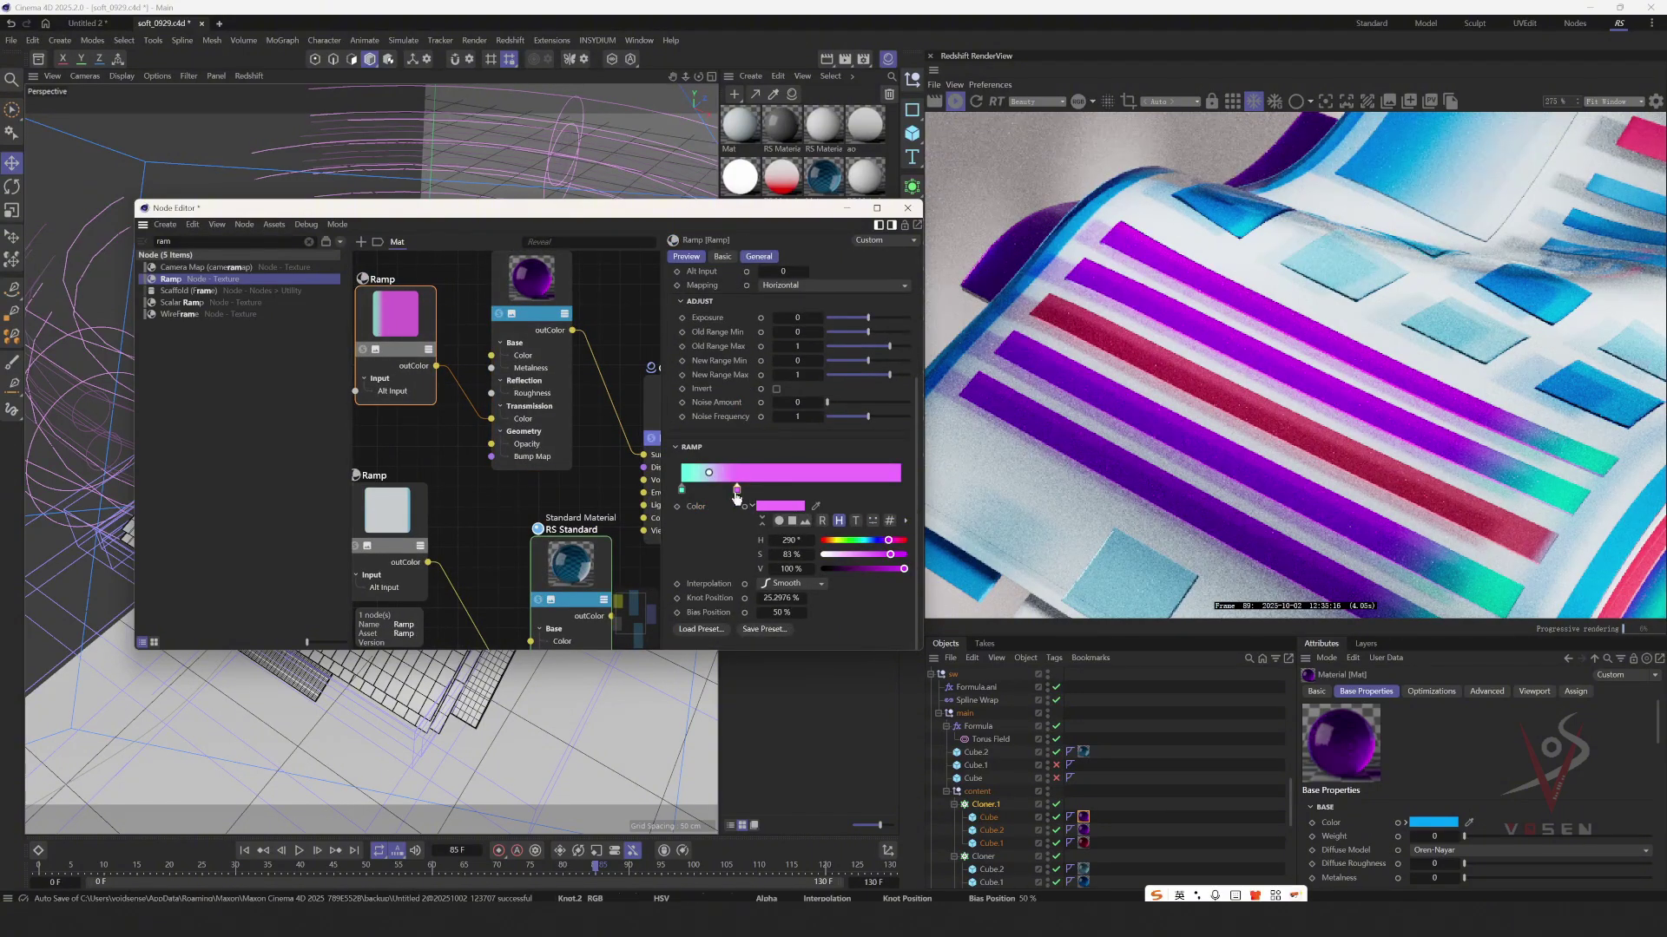
pyautogui.click(683, 491)
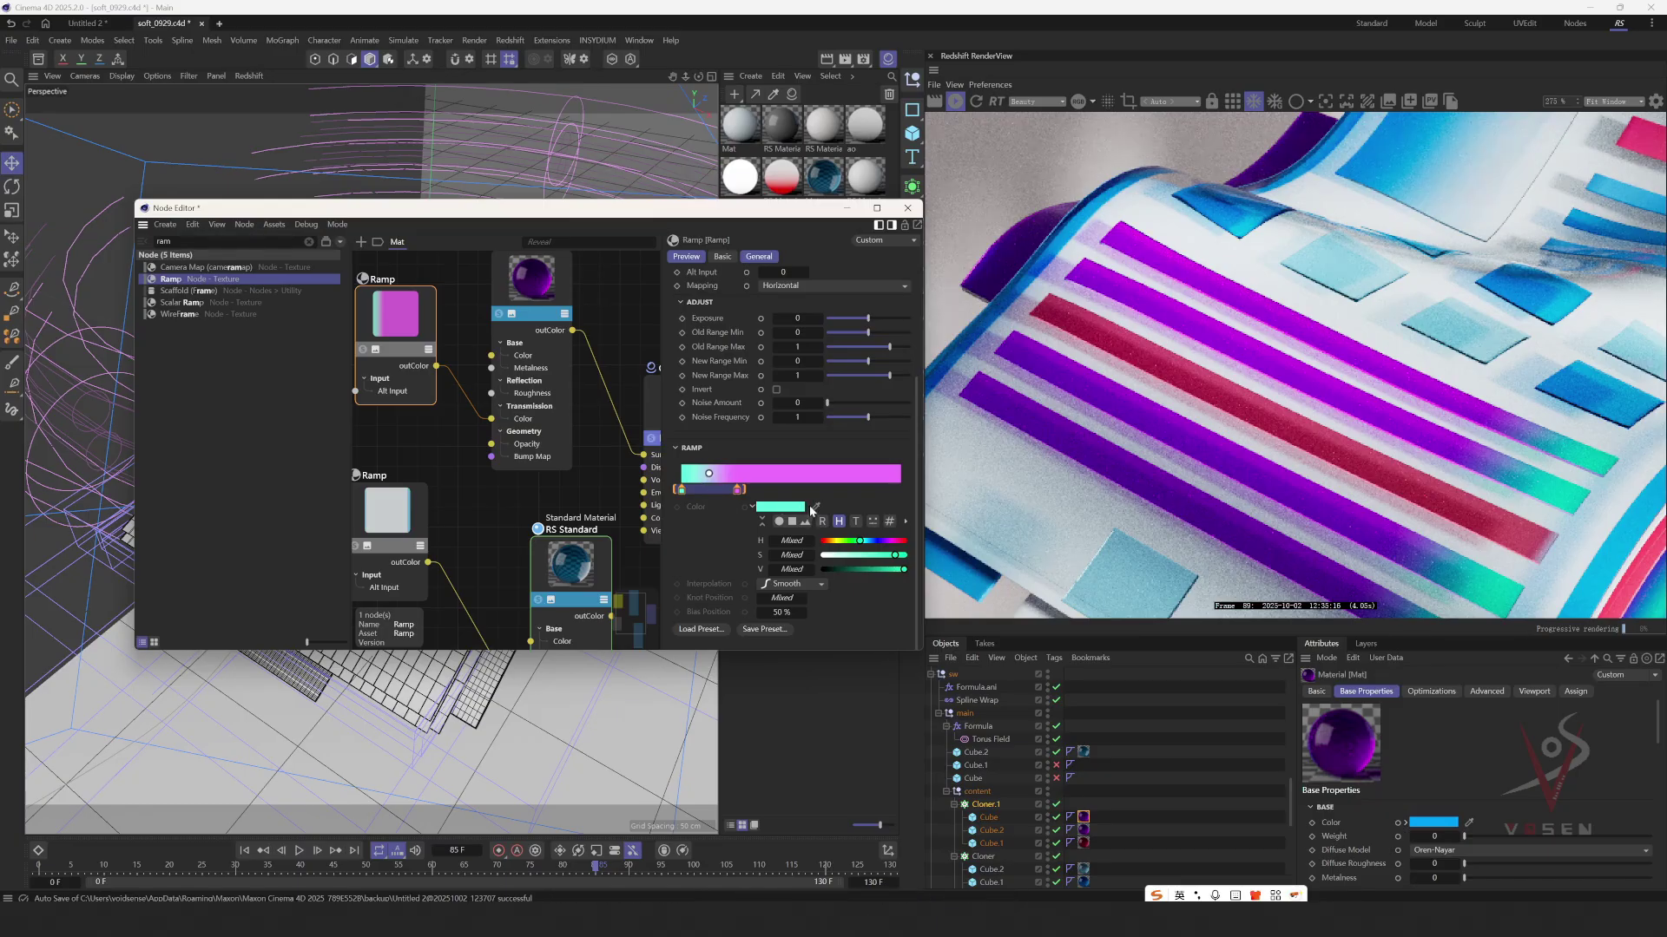
pyautogui.click(814, 586)
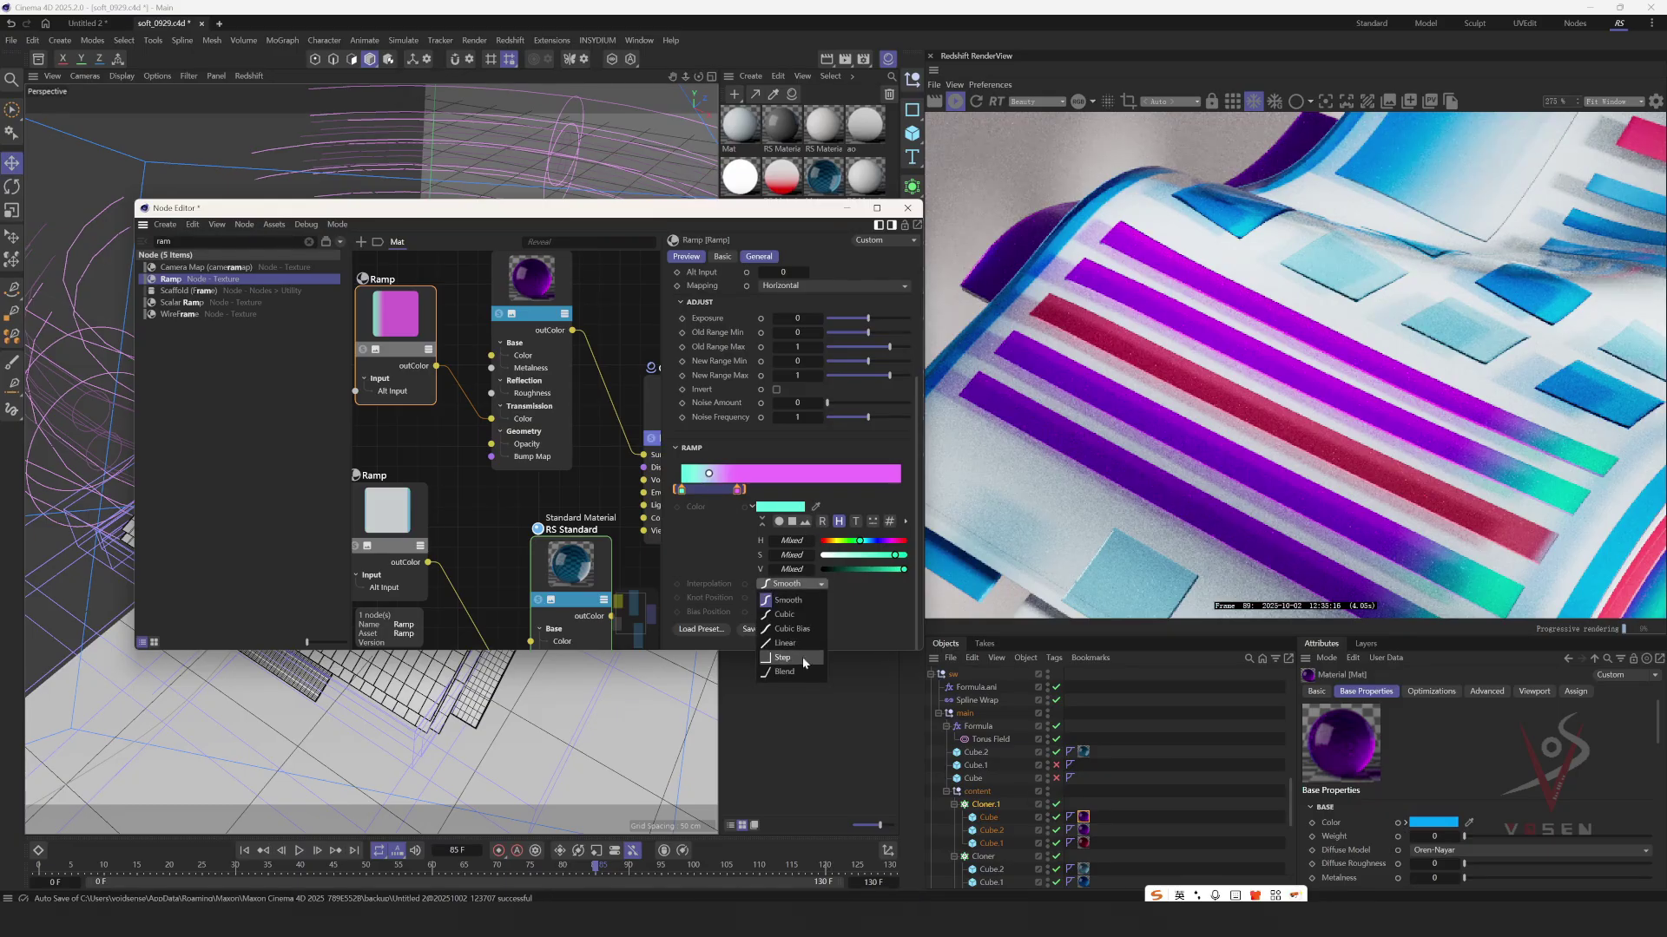
pyautogui.click(785, 657)
# - Move the magenta knot to about 17 % and place a copy of the turquoise knot at about 94 %
pyautogui.click(737, 491)
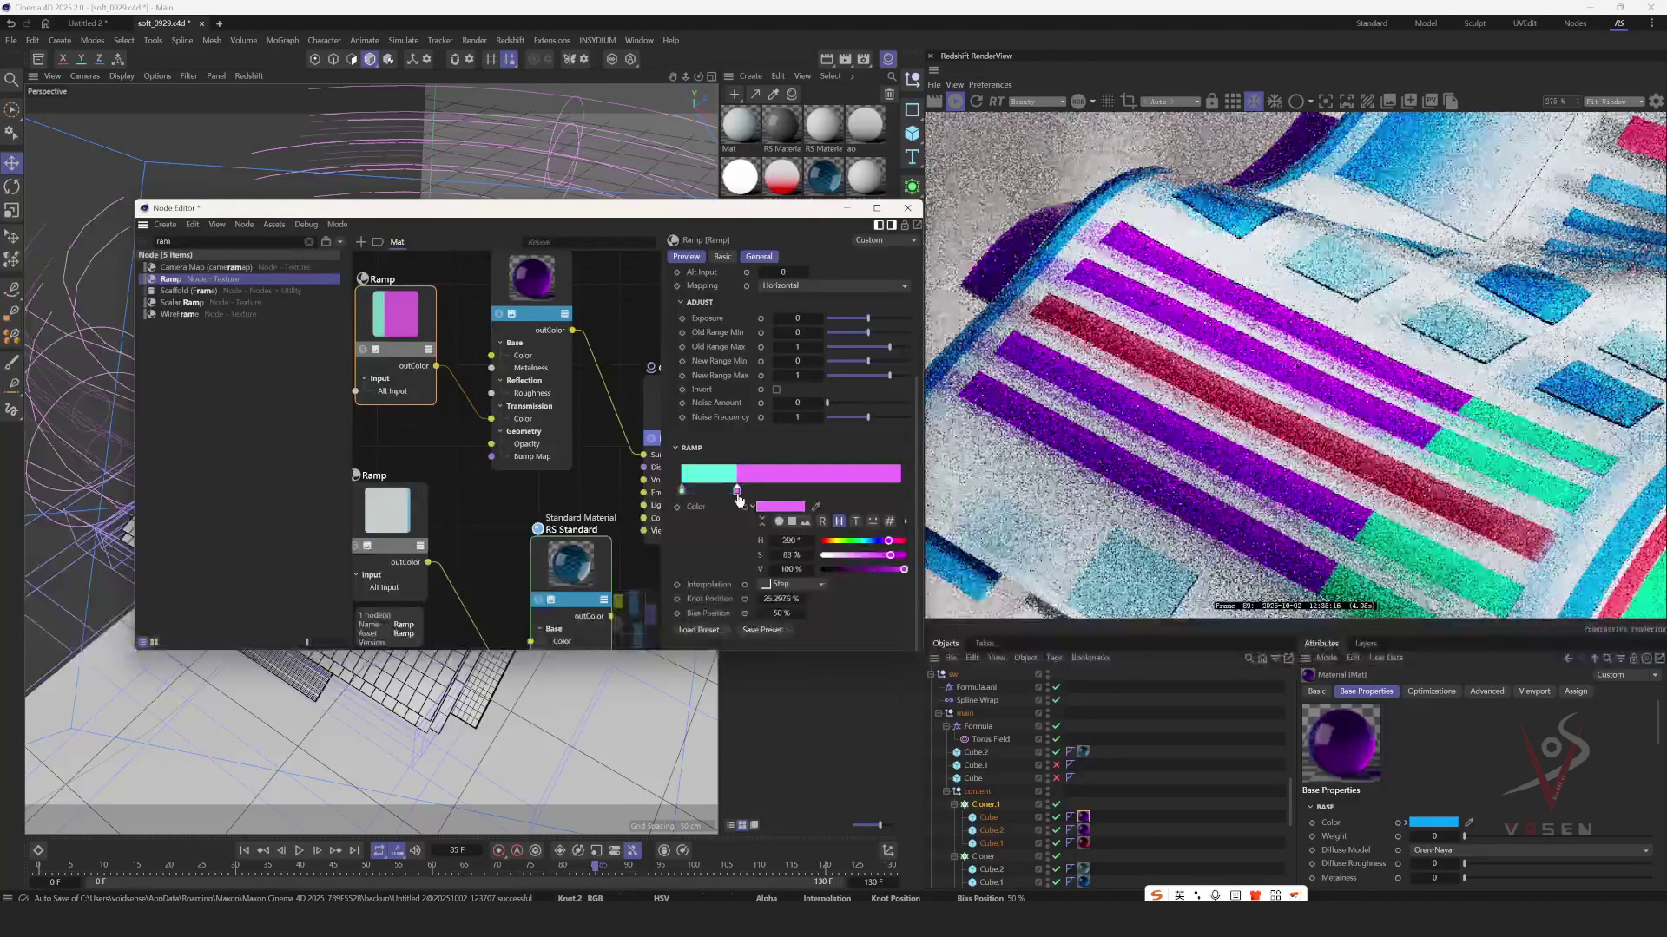
pyautogui.moveTo(737, 495); pyautogui.dragTo(877, 492)
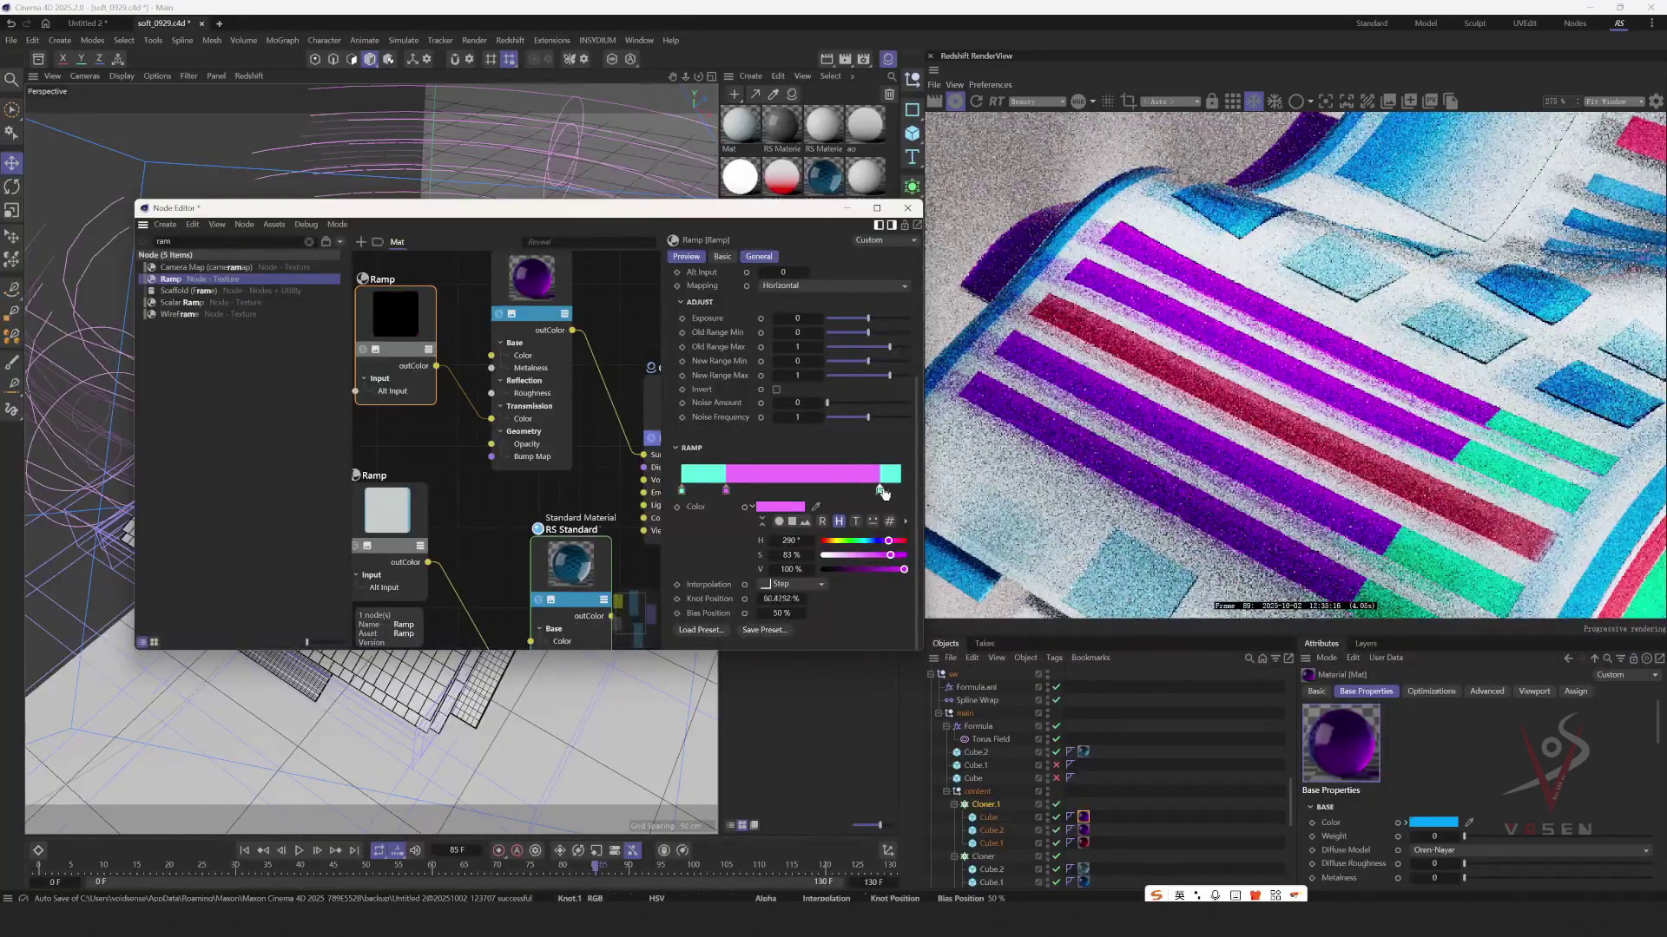
pyautogui.scroll(-2, 1120, 463)
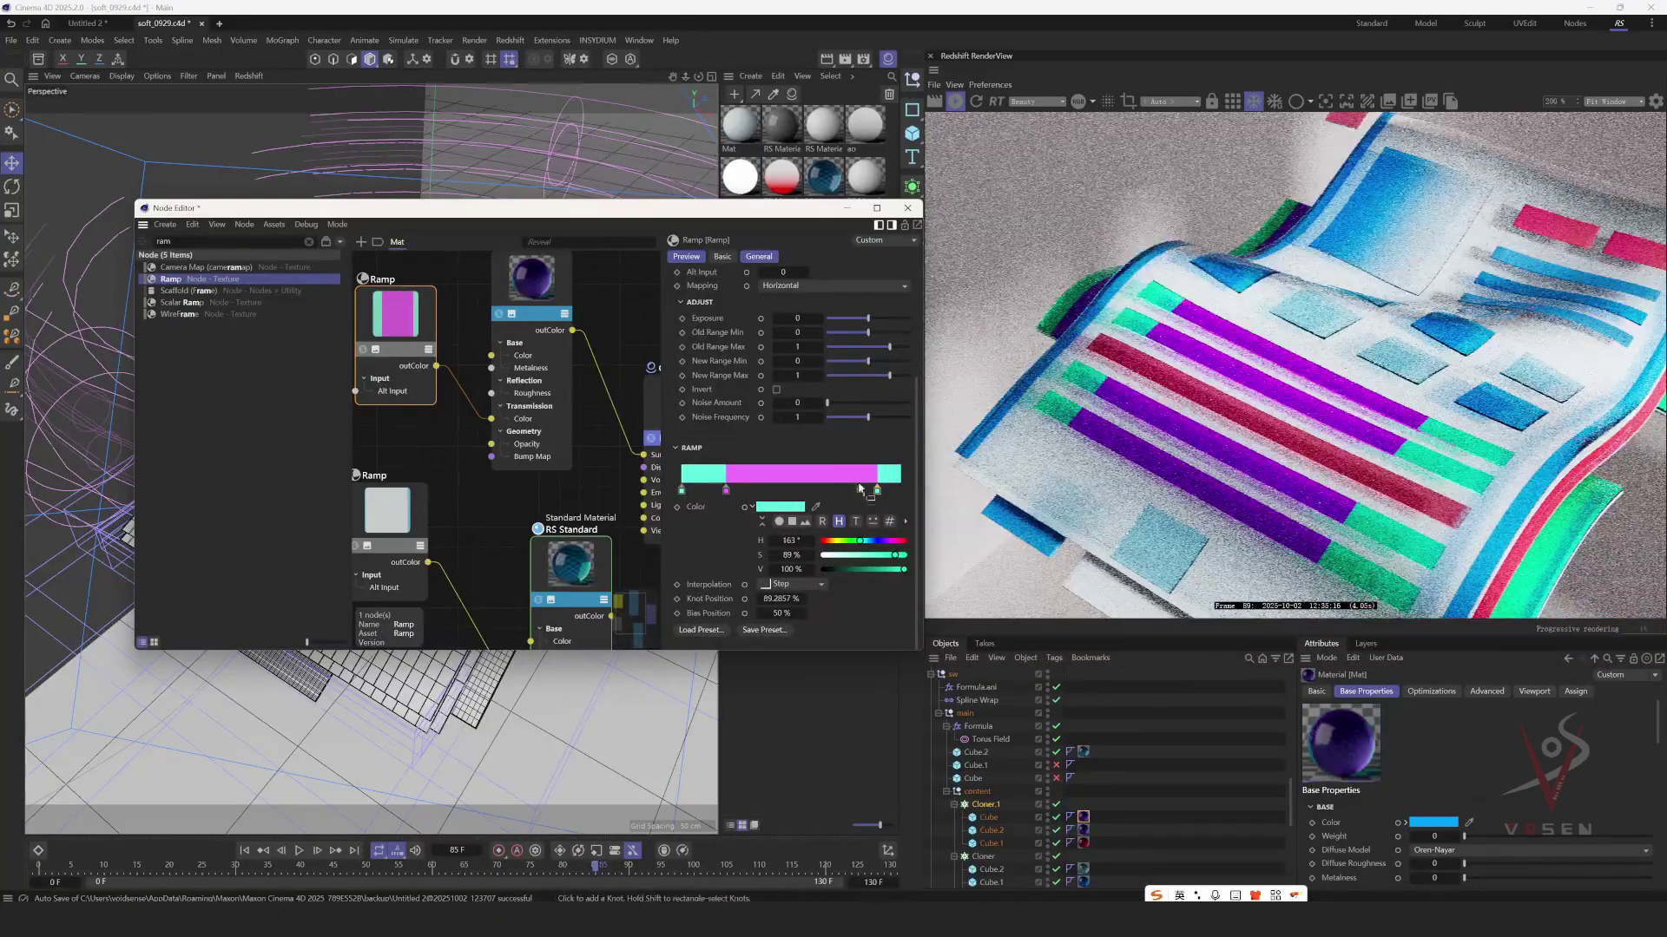
pyautogui.moveTo(877, 490); pyautogui.dragTo(887, 491)
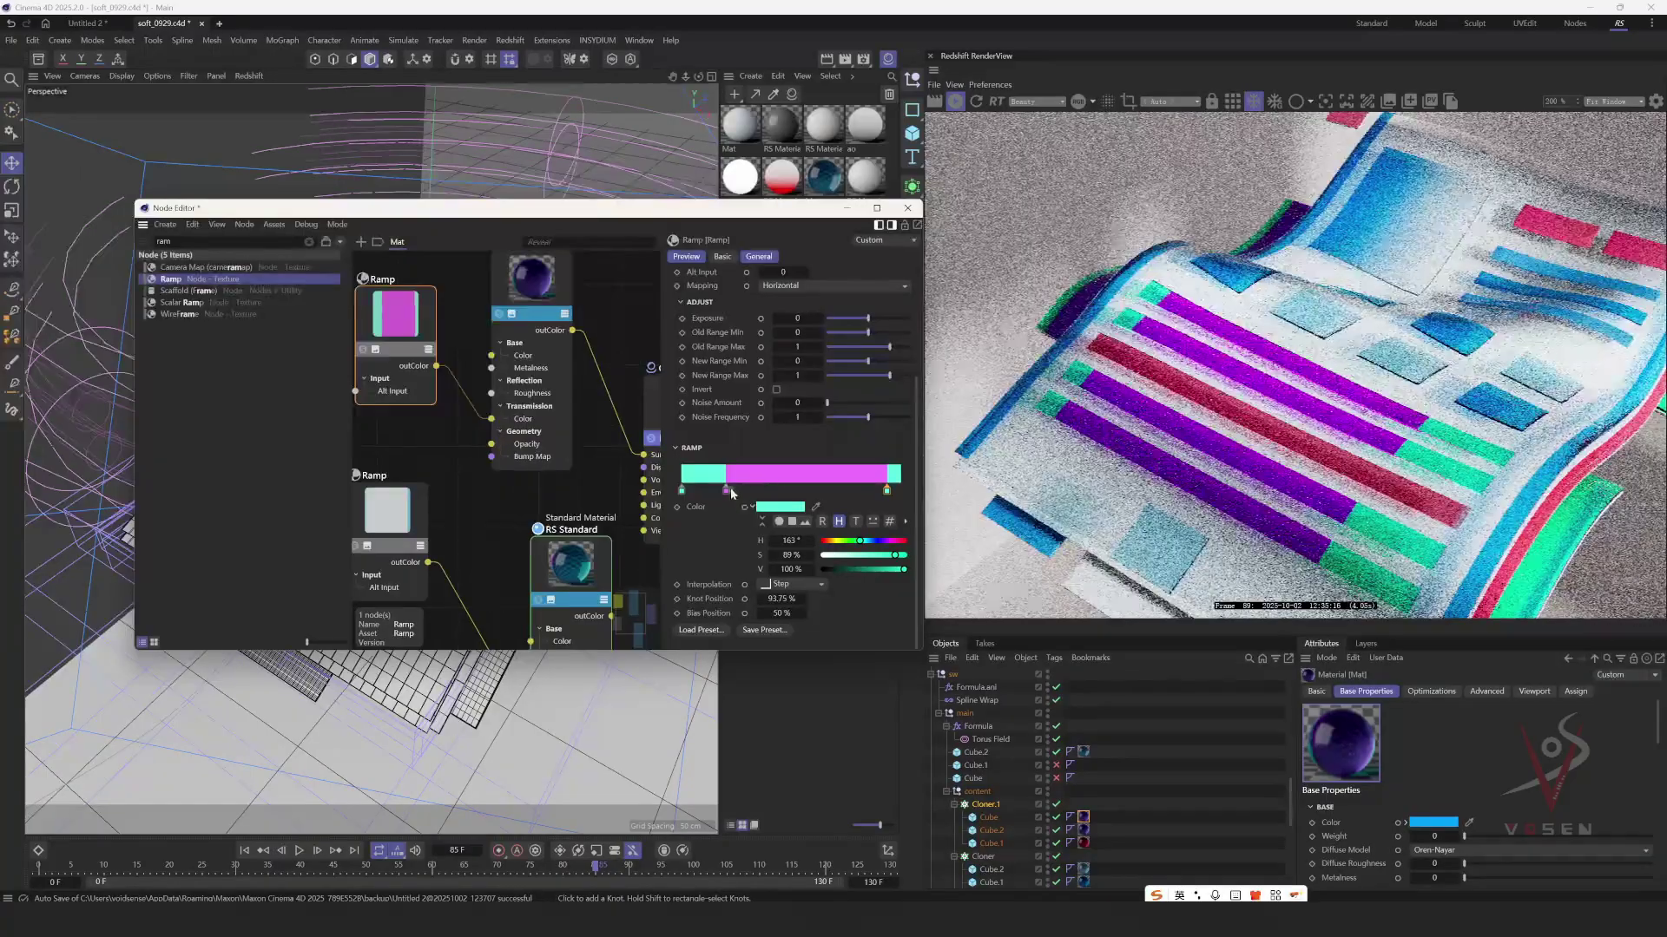
pyautogui.moveTo(726, 491); pyautogui.dragTo(719, 493)
# - Recolour the magenta knot pale blue (H 207°, S 16 %, V 100 %) and set both outer turquoise knots' hue to 205°
pyautogui.moveTo(864, 542); pyautogui.dragTo(869, 541)
pyautogui.moveTo(863, 555); pyautogui.dragTo(835, 557)
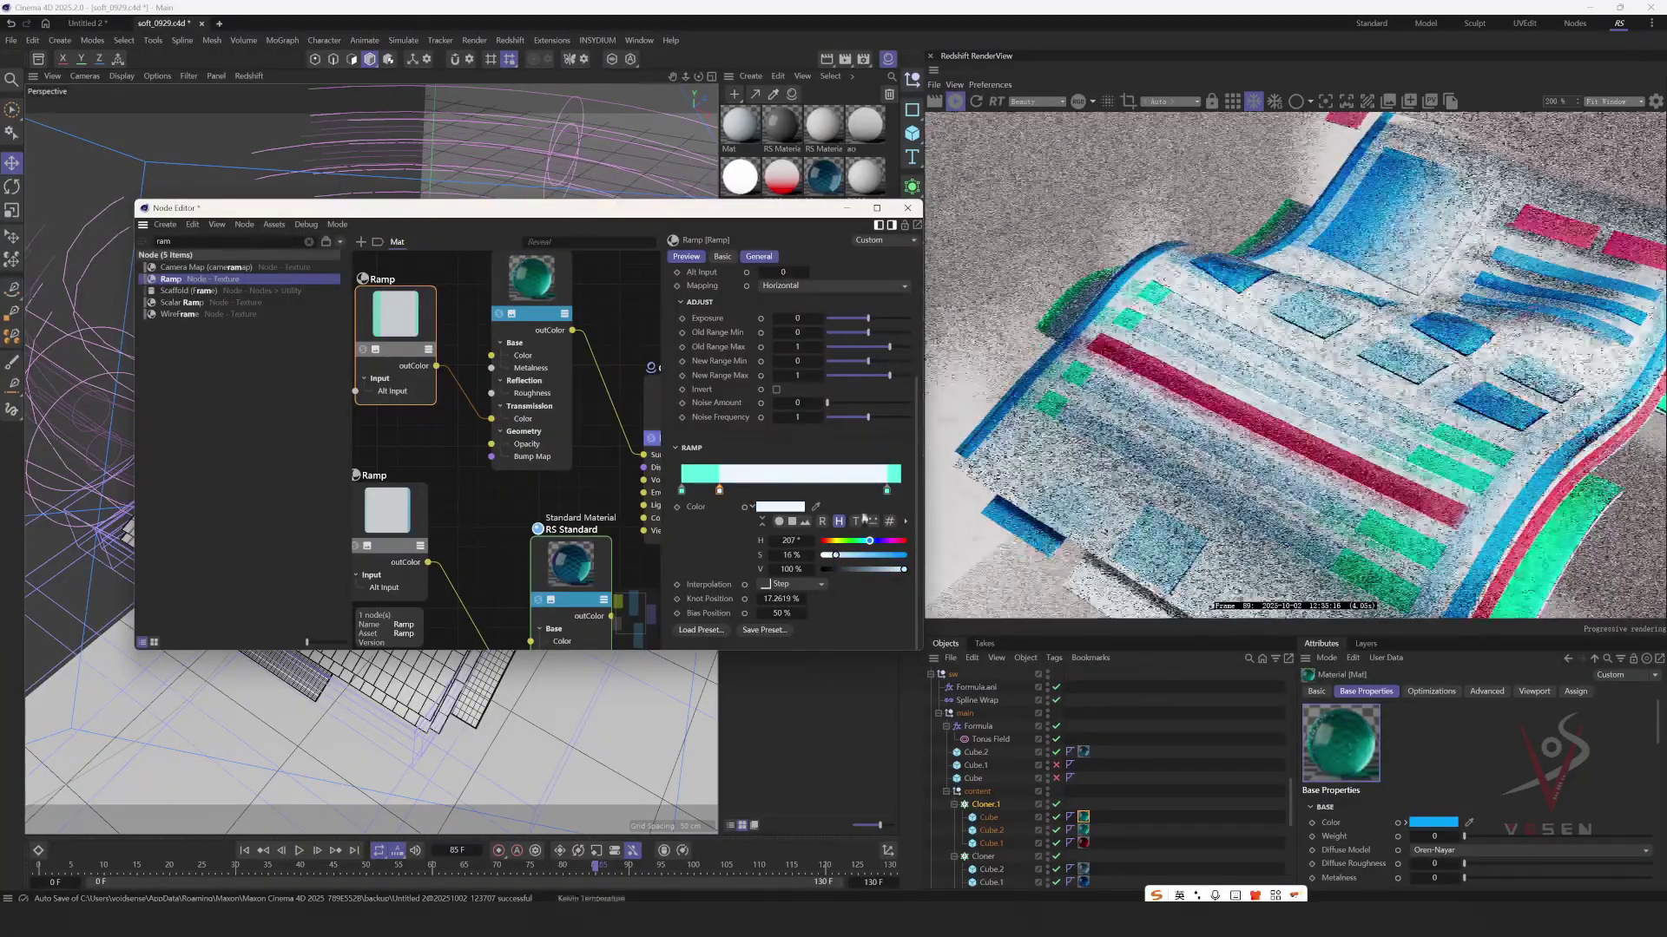
pyautogui.moveTo(888, 492); pyautogui.dragTo(885, 492)
pyautogui.keyDown('shift'); pyautogui.click(682, 492); pyautogui.keyUp('shift')
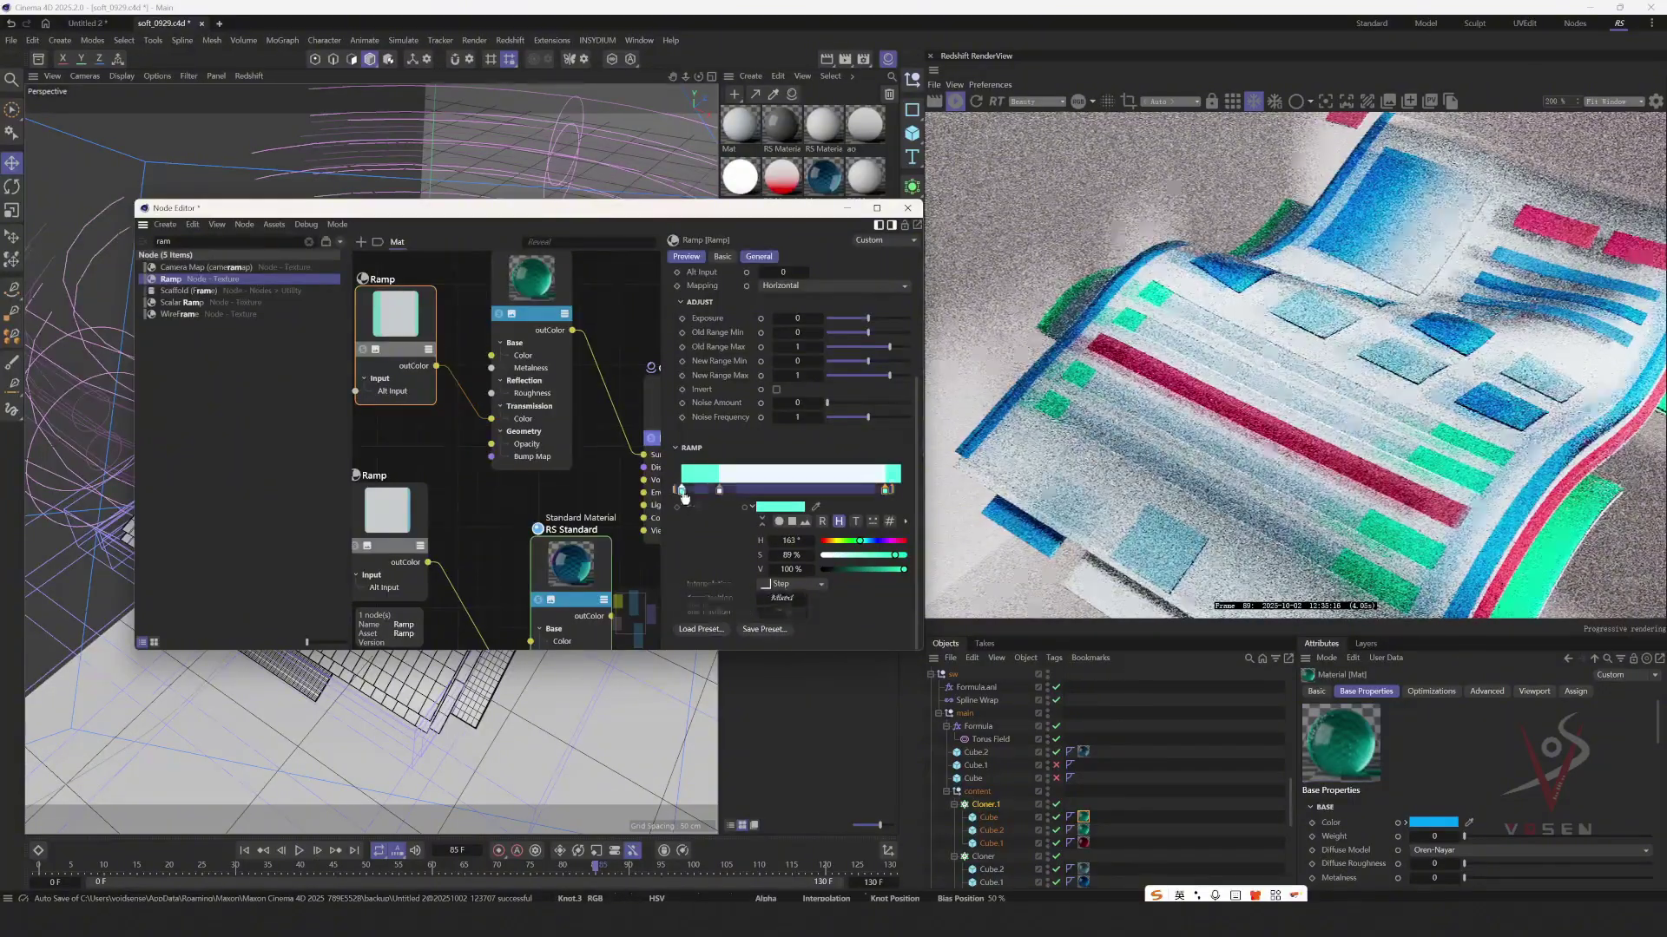
pyautogui.click(870, 541)
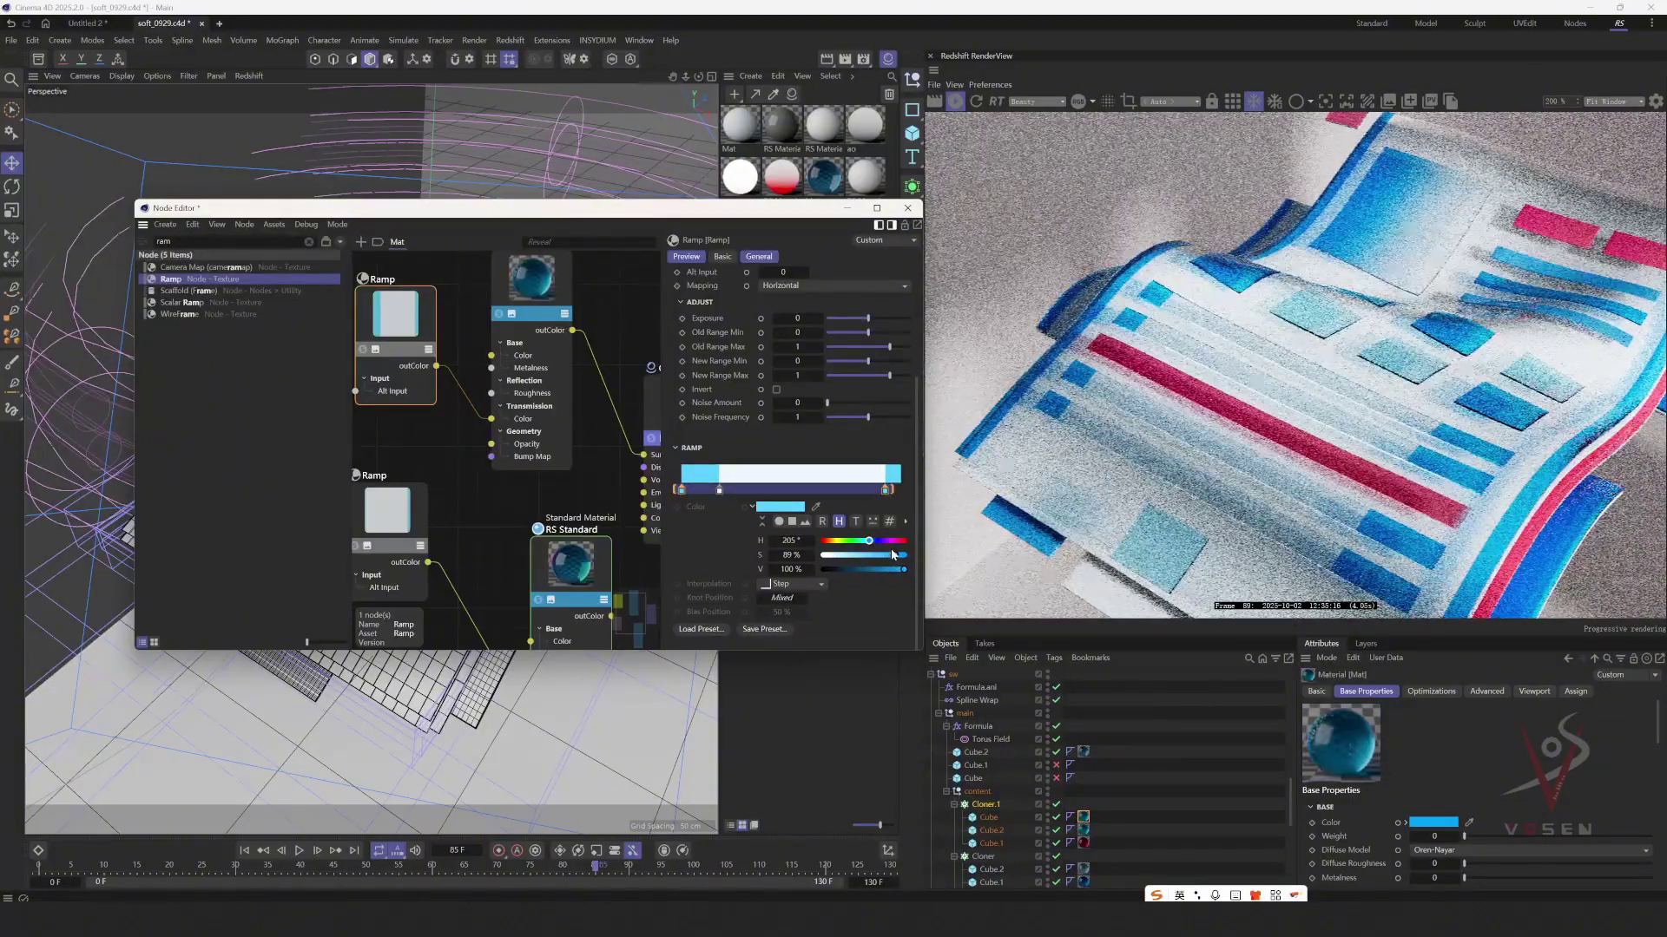
# - Narrow the Ramp's blue ends by moving the pale knot closer to the start and the last blue knot to about 95 %
pyautogui.click(720, 491)
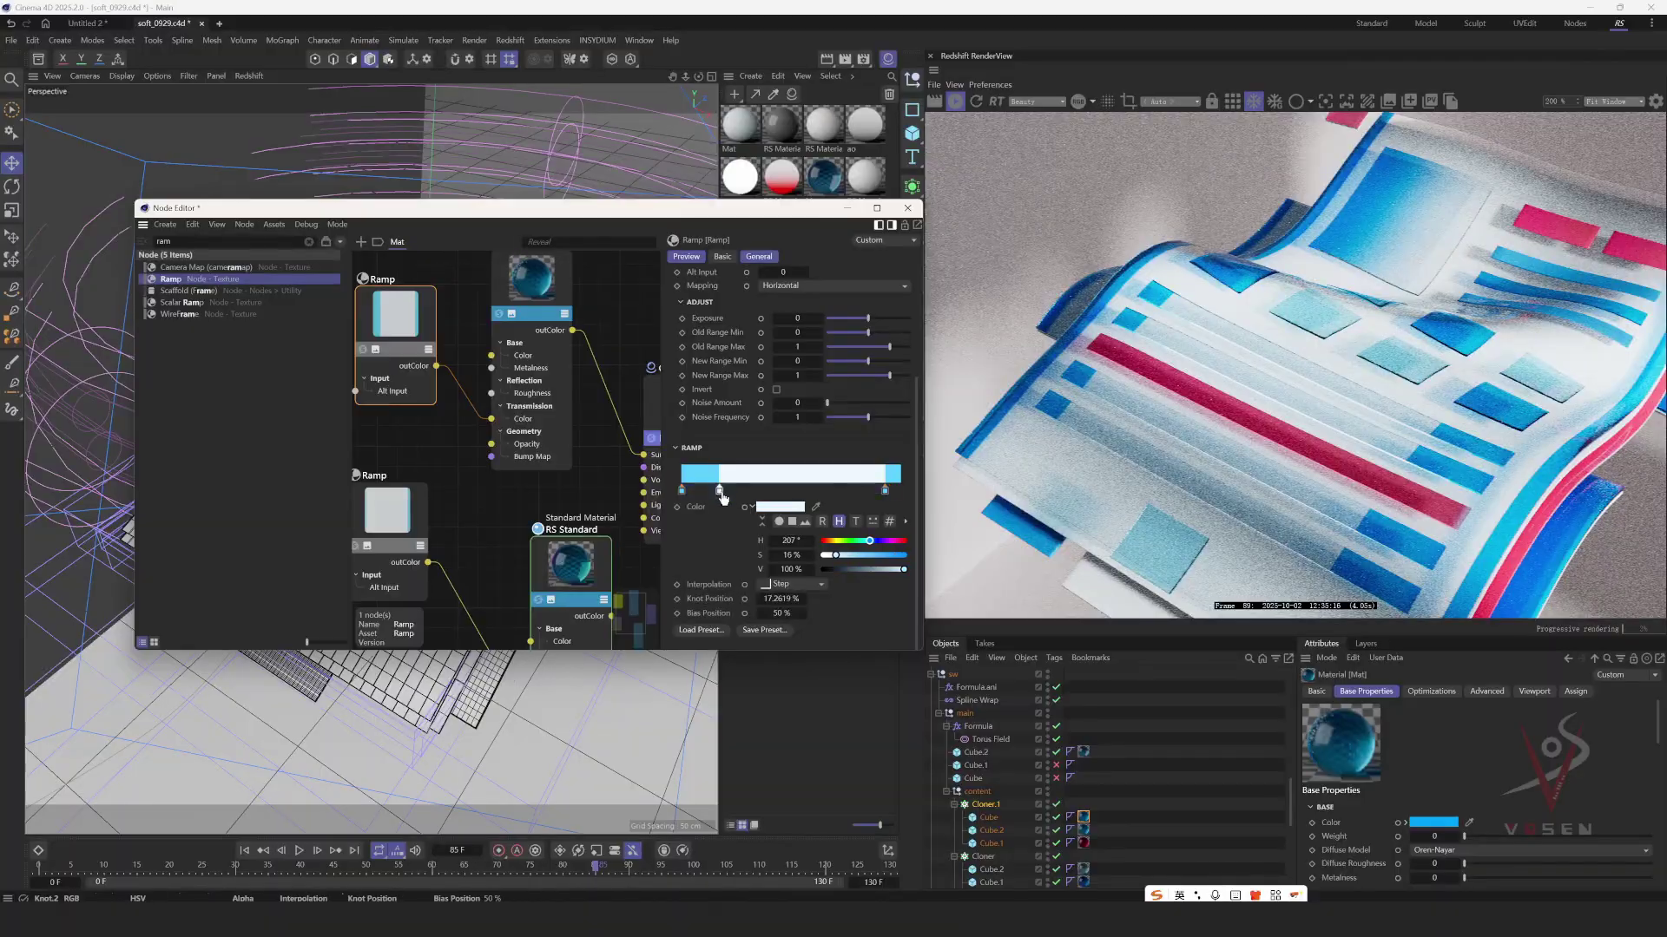
pyautogui.moveTo(703, 491); pyautogui.dragTo(697, 492)
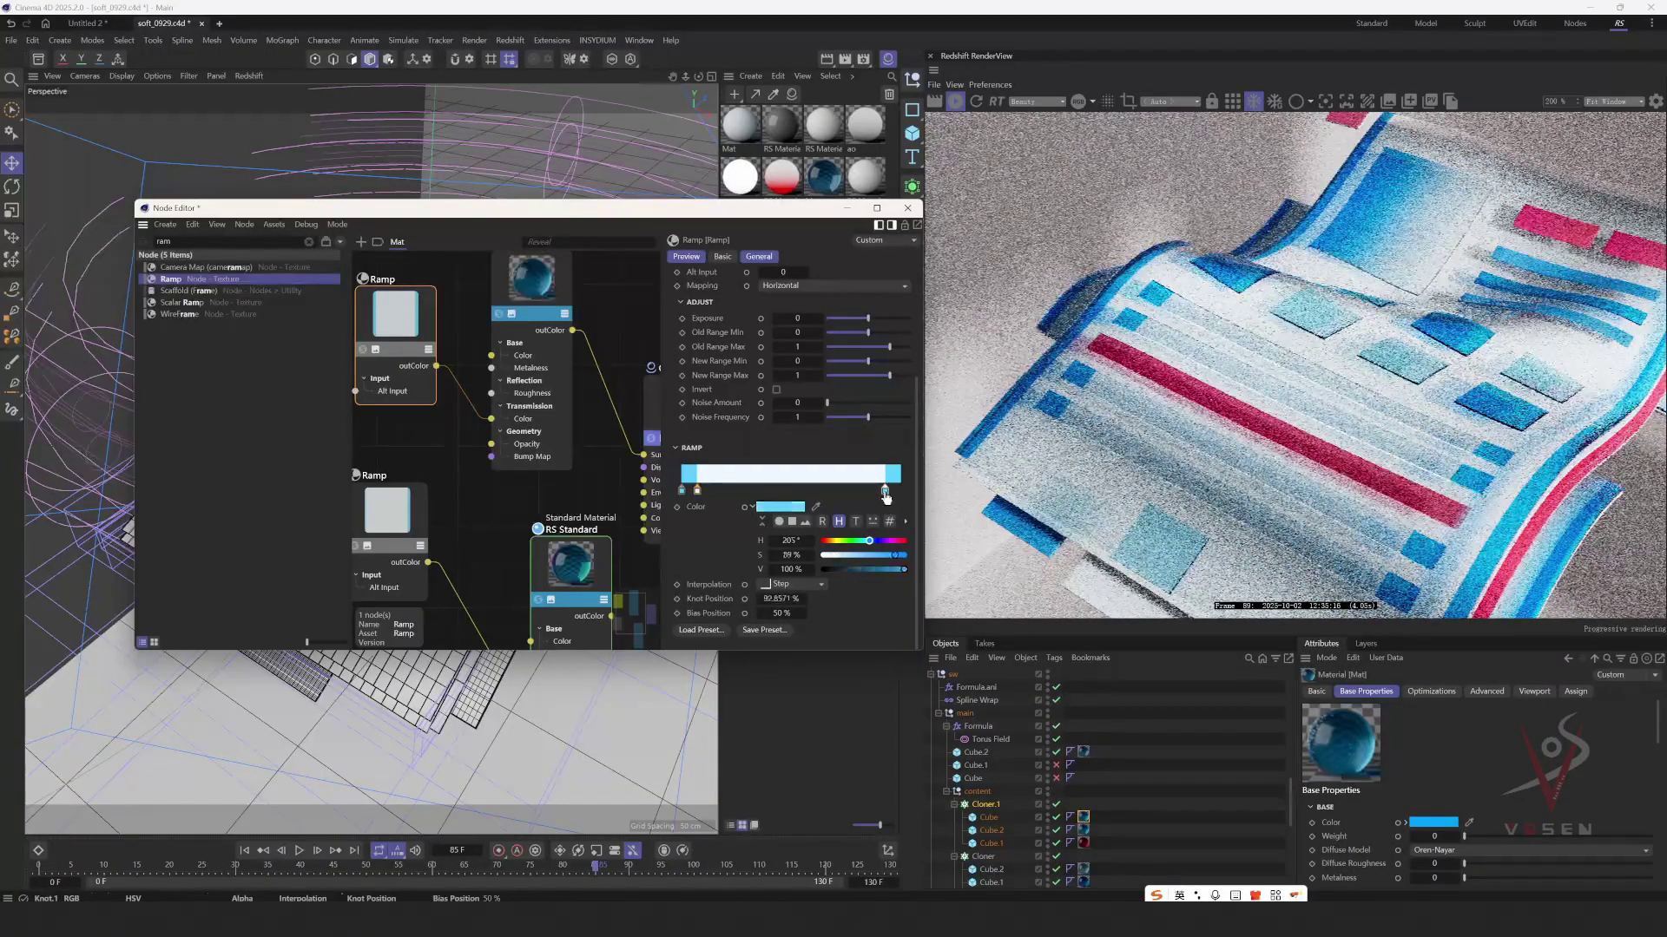
pyautogui.click(887, 492)
pyautogui.scroll(-3, 1302, 366)
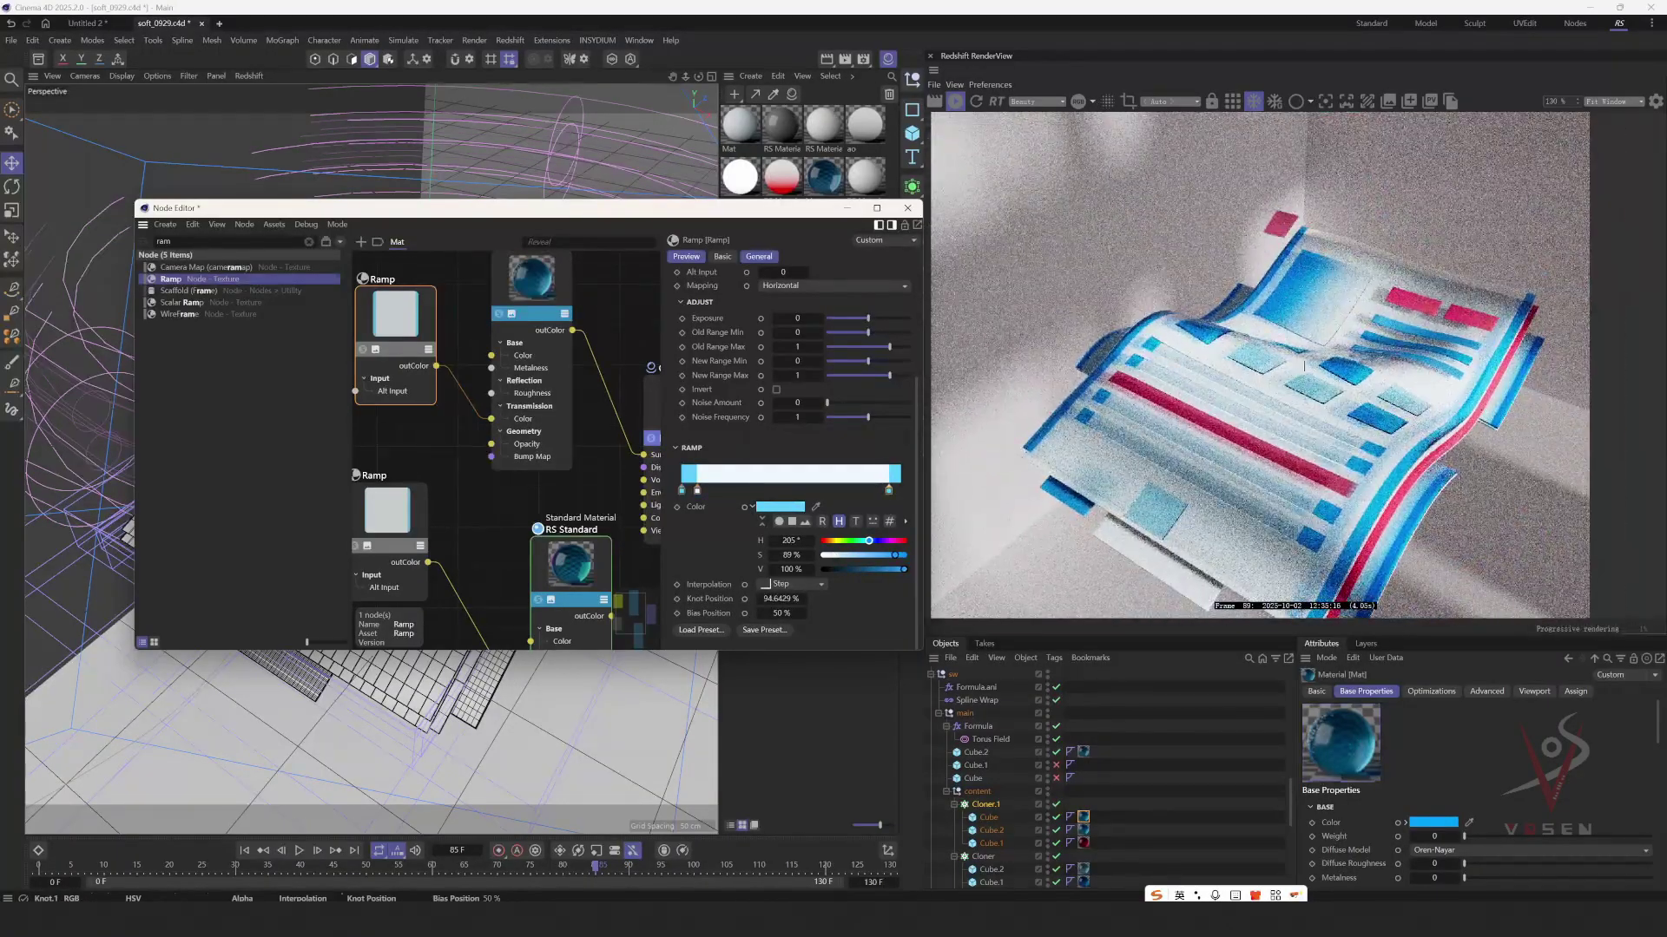
pyautogui.scroll(2, 1206, 465)
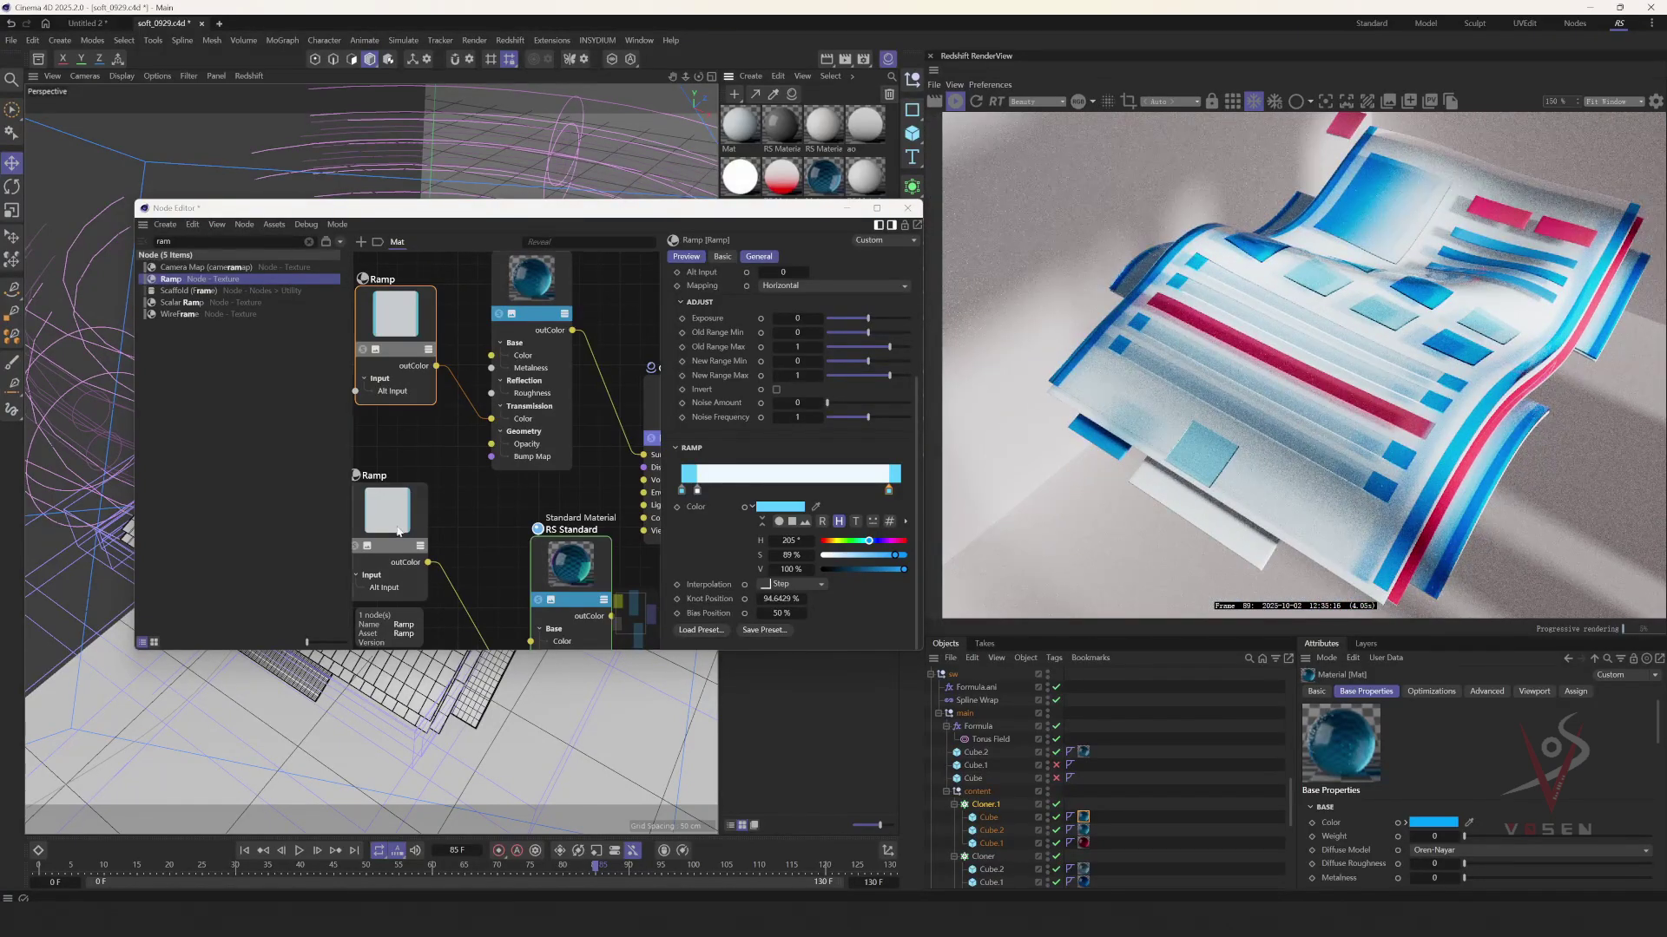
# - Route the RS Standard node back to the Output's Surface and close the Node Editor
pyautogui.moveTo(465, 519); pyautogui.dragTo(436, 469, button='middle')
pyautogui.moveTo(550, 531); pyautogui.dragTo(531, 544)
pyautogui.click(495, 545)
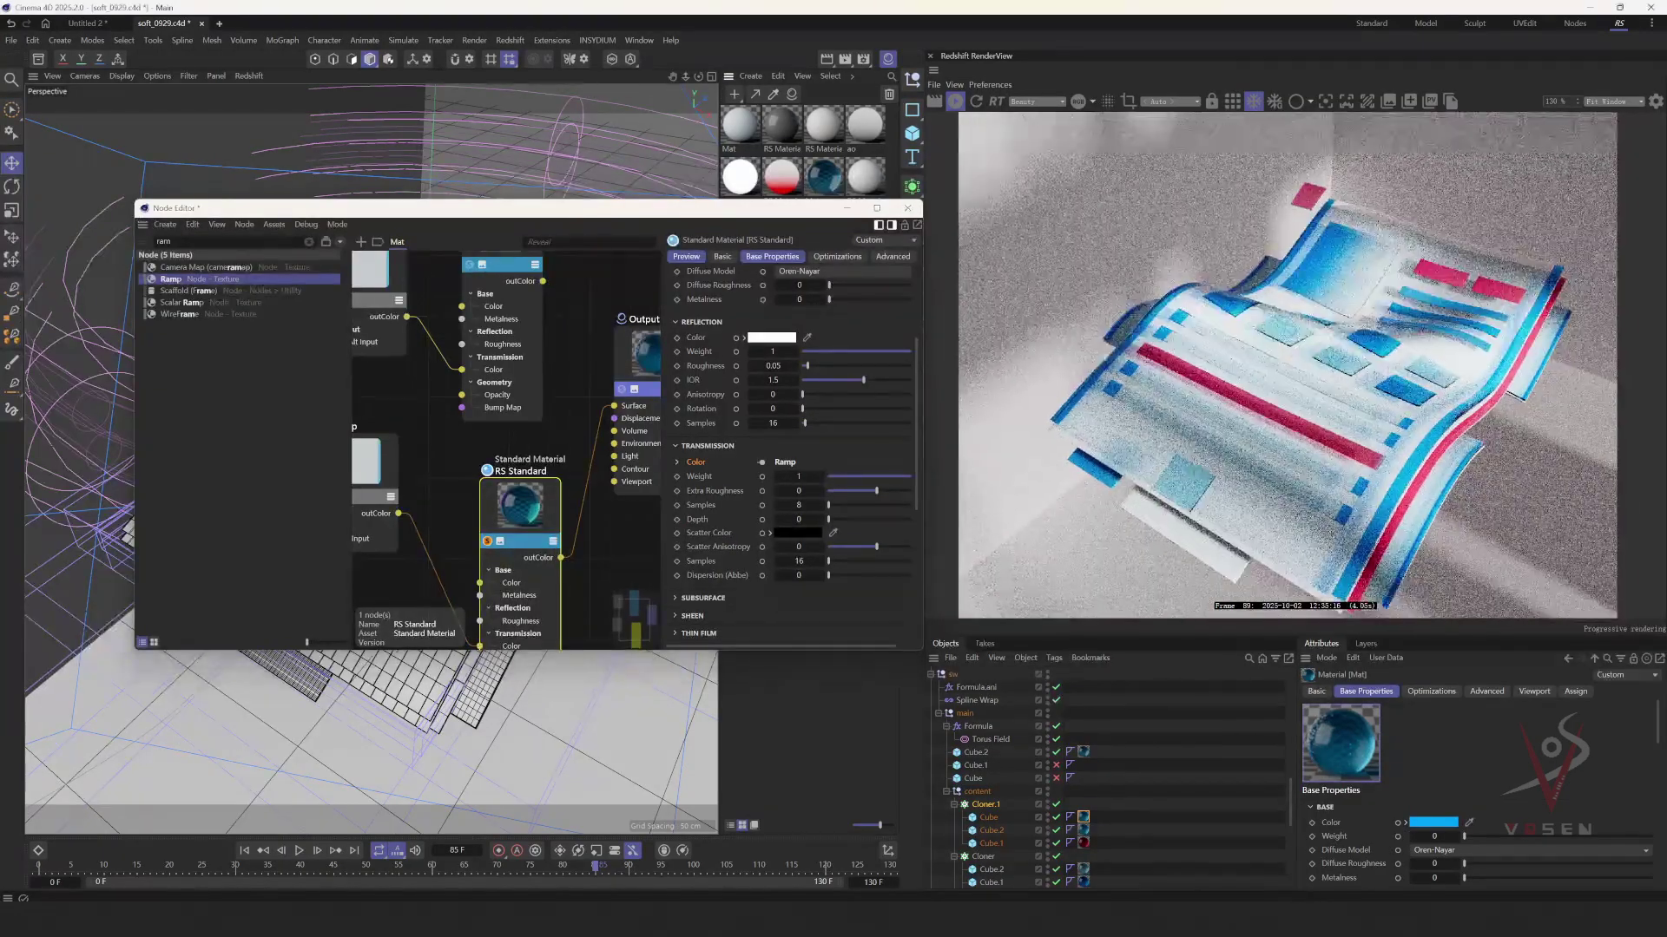
pyautogui.scroll(1, 1260, 344)
pyautogui.moveTo(631, 263); pyautogui.dragTo(635, 318, button='middle')
pyautogui.click(638, 307)
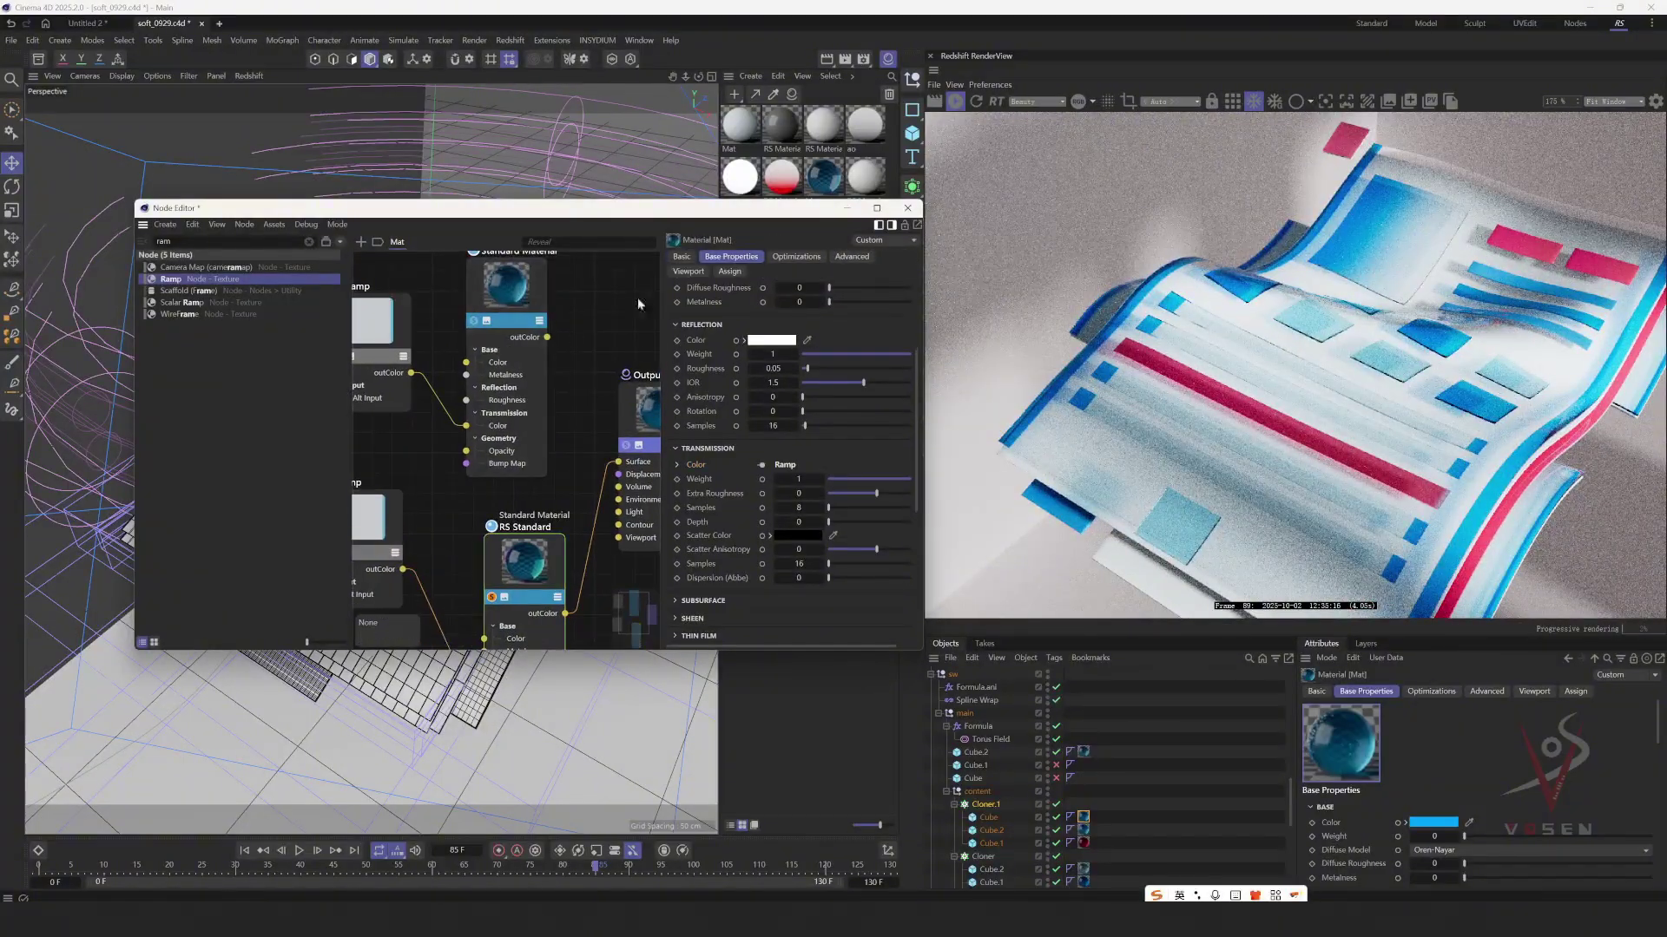
pyautogui.click(905, 209)
# - Open the large blue panel's material in the Node Editor and solo its Ramp node
pyautogui.scroll(4, 1215, 330)
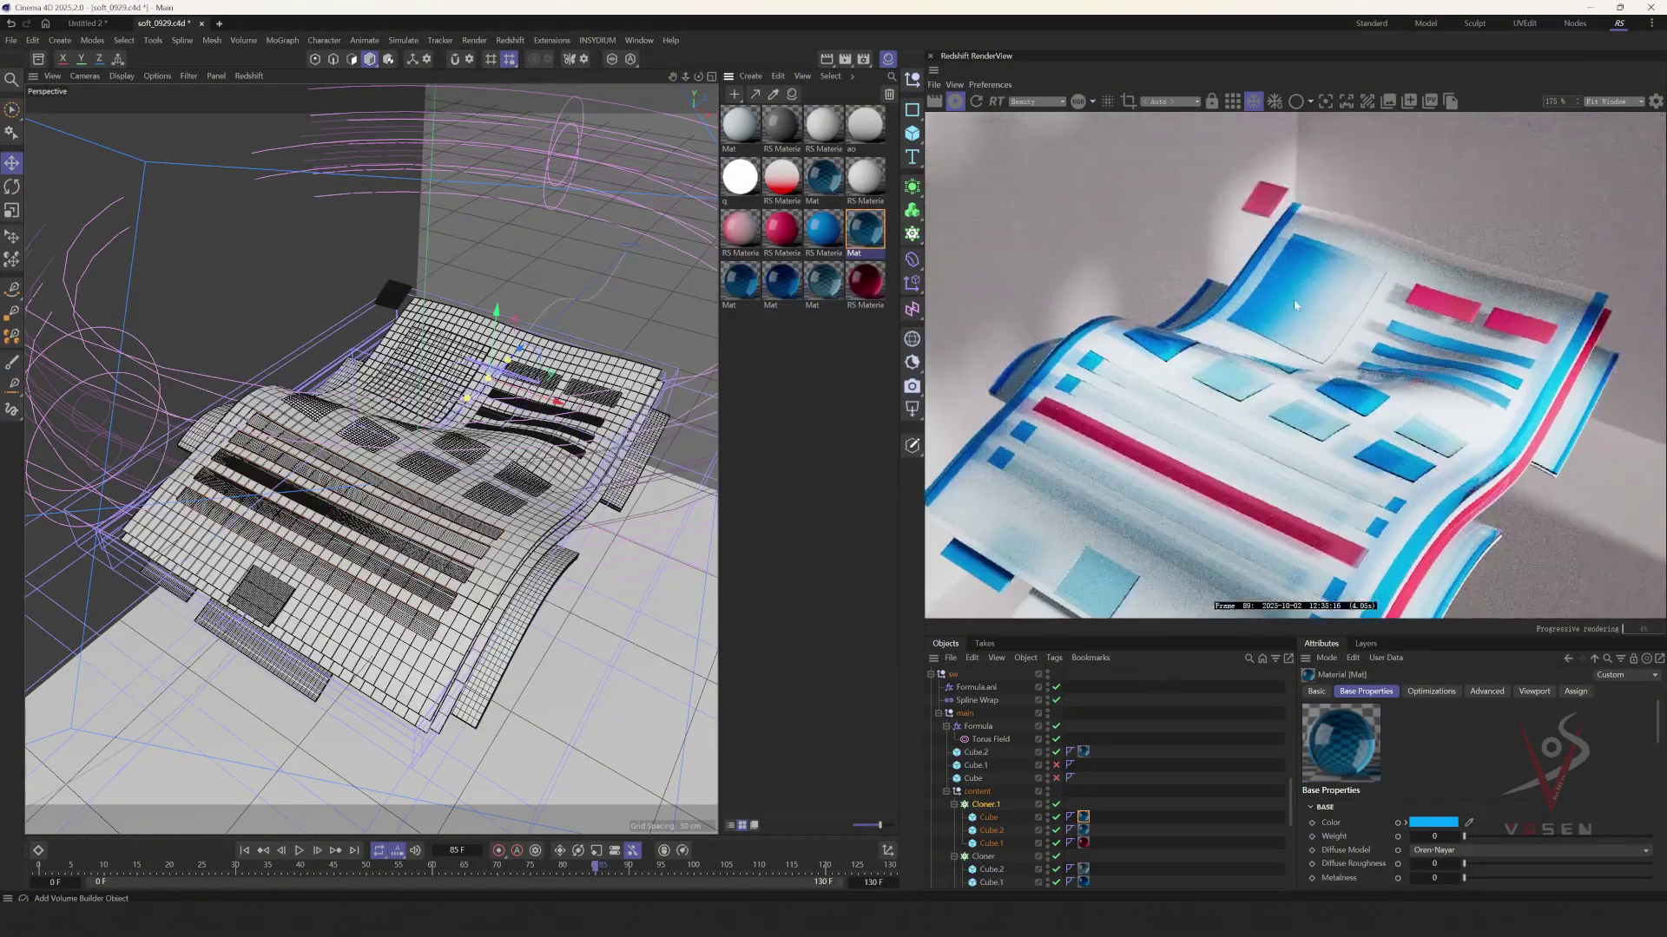
pyautogui.click(424, 382)
pyautogui.doubleClick(741, 282)
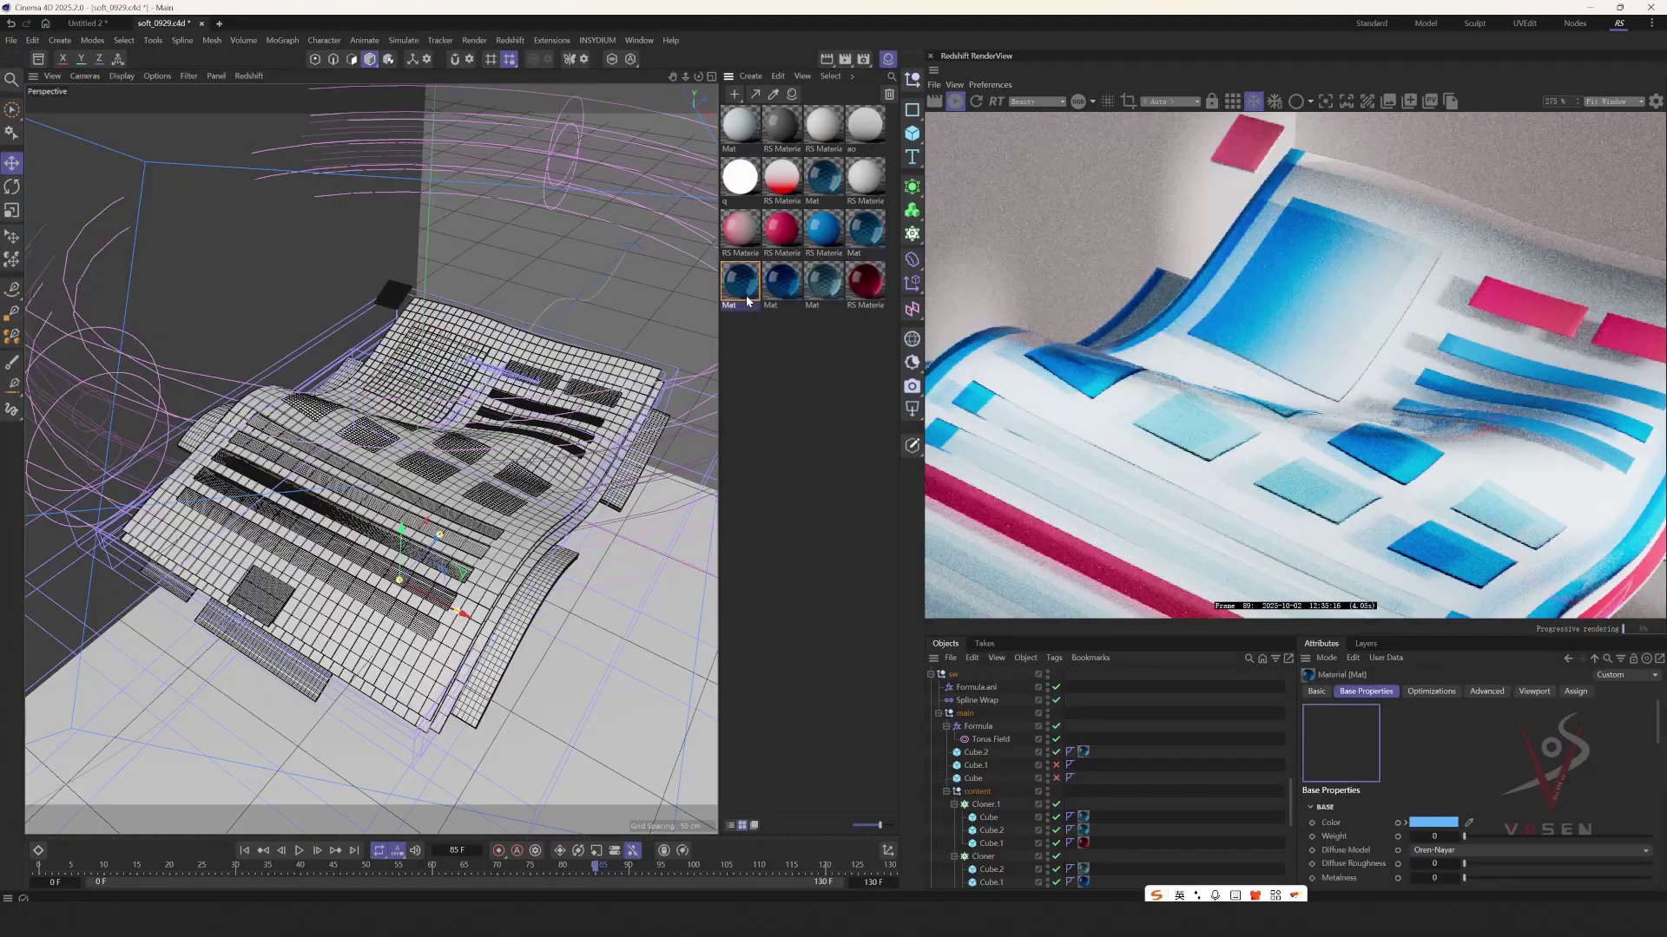
pyautogui.moveTo(858, 286); pyautogui.dragTo(526, 293)
pyautogui.moveTo(720, 453); pyautogui.dragTo(710, 425)
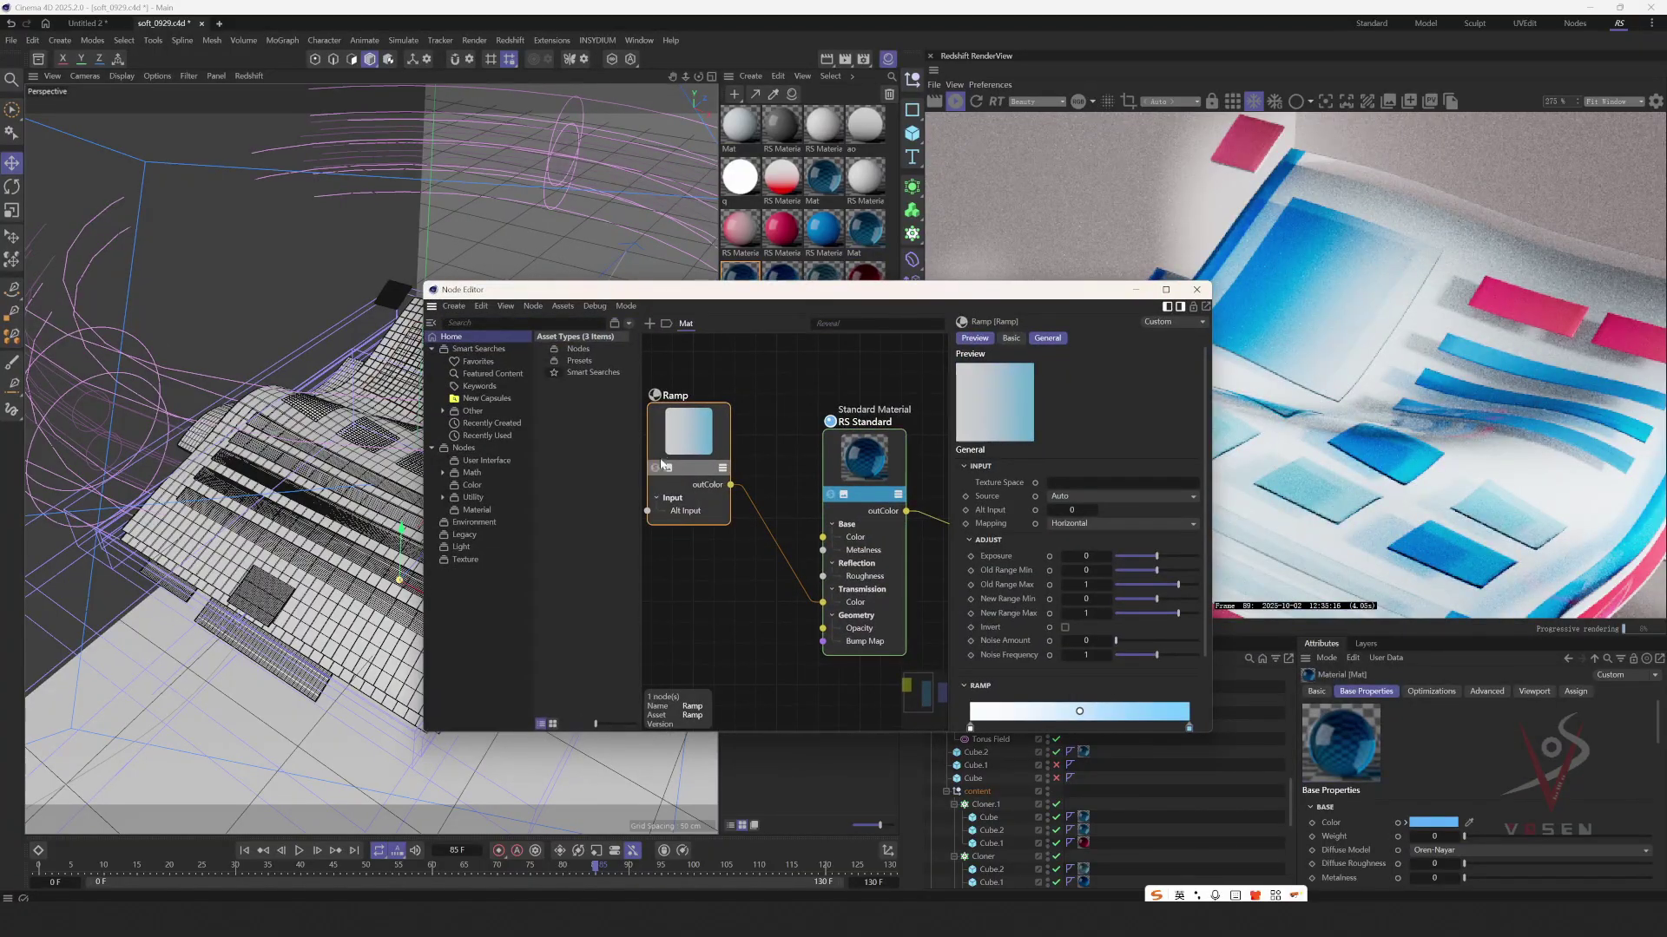
pyautogui.click(657, 470)
pyautogui.moveTo(817, 293); pyautogui.dragTo(530, 197)
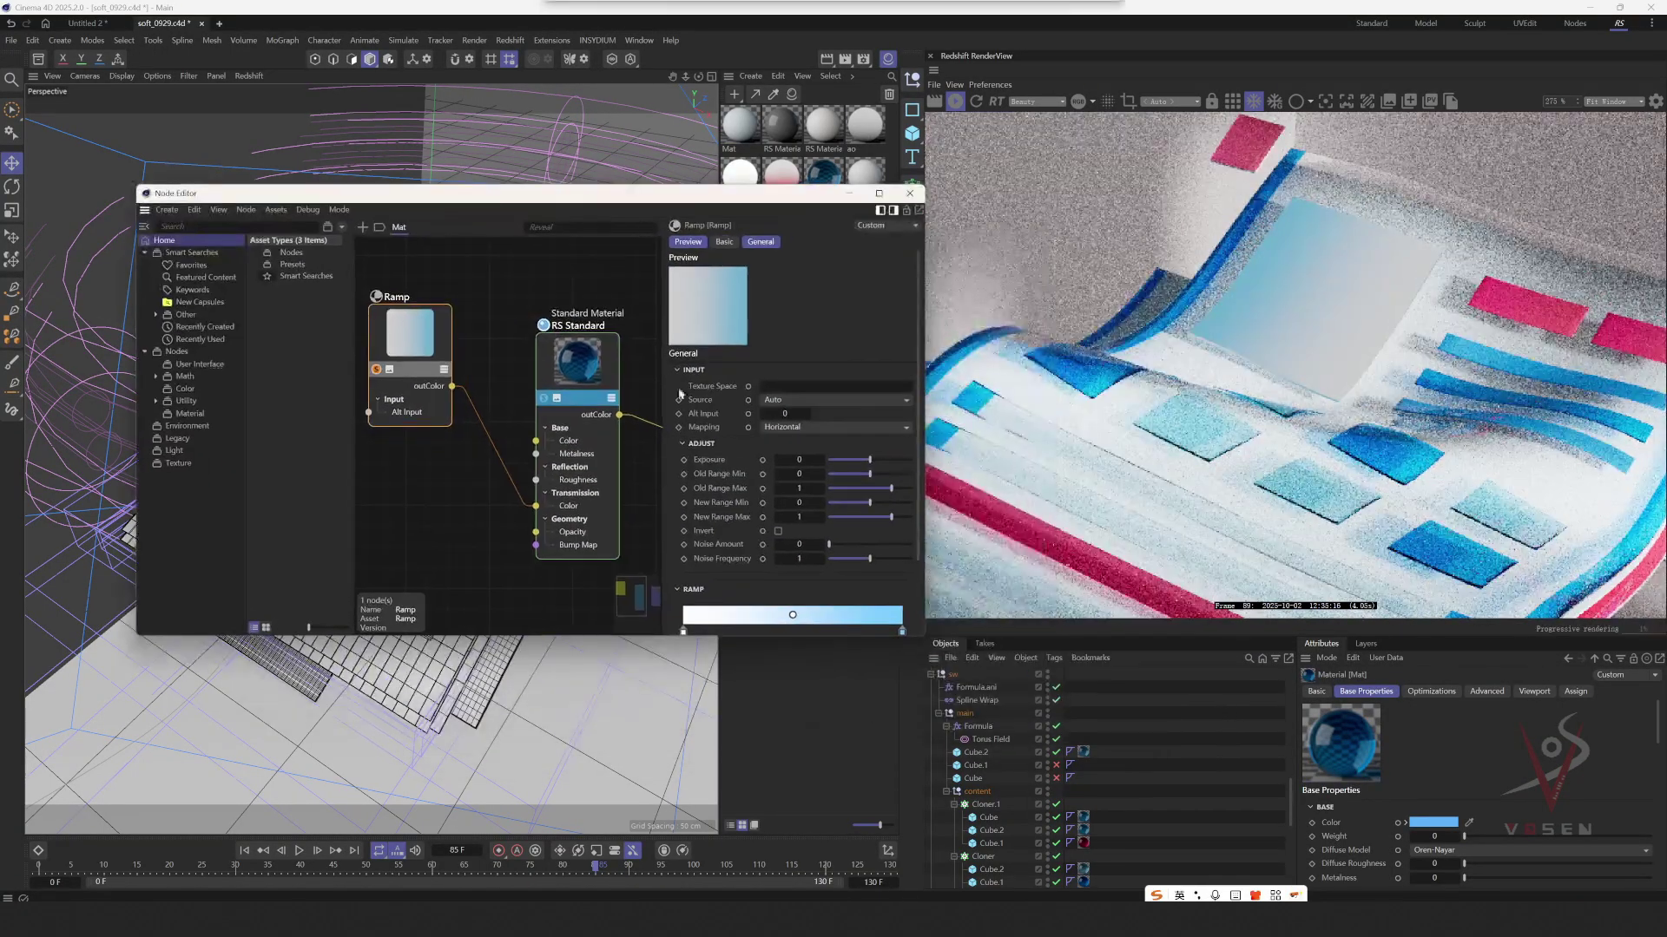
# - Try Step interpolation on the Ramp's white knot and close the Node Editor
pyautogui.scroll(-3, 752, 520)
pyautogui.click(683, 539)
pyautogui.click(790, 569)
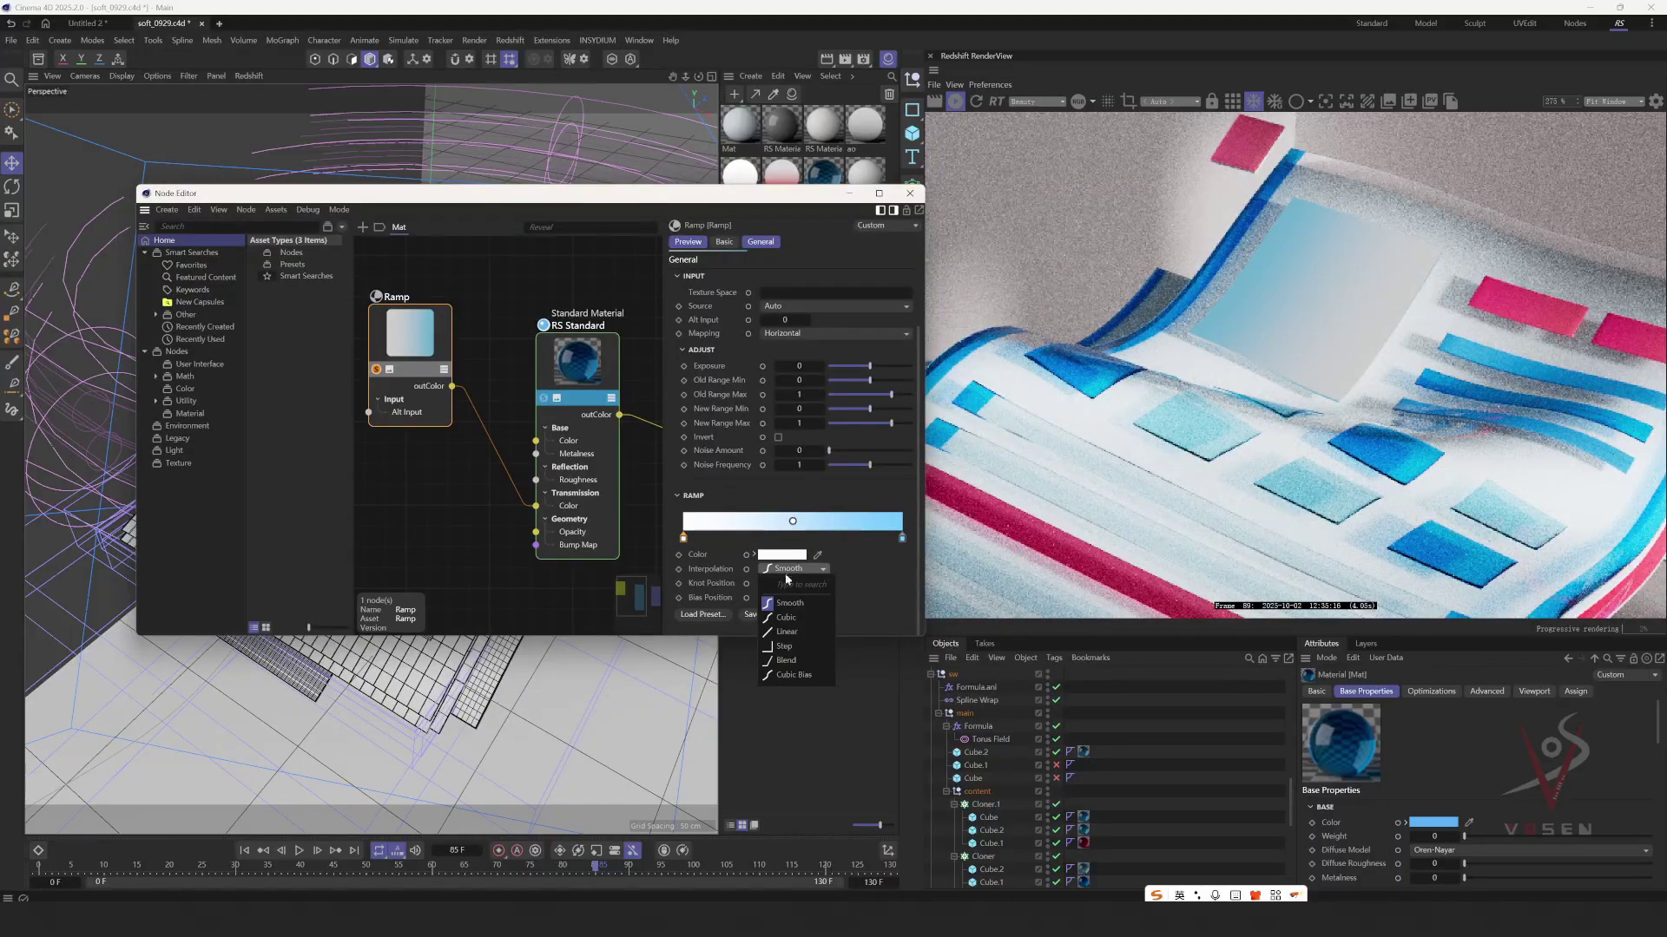
pyautogui.click(794, 648)
pyautogui.click(595, 278)
pyautogui.click(419, 356)
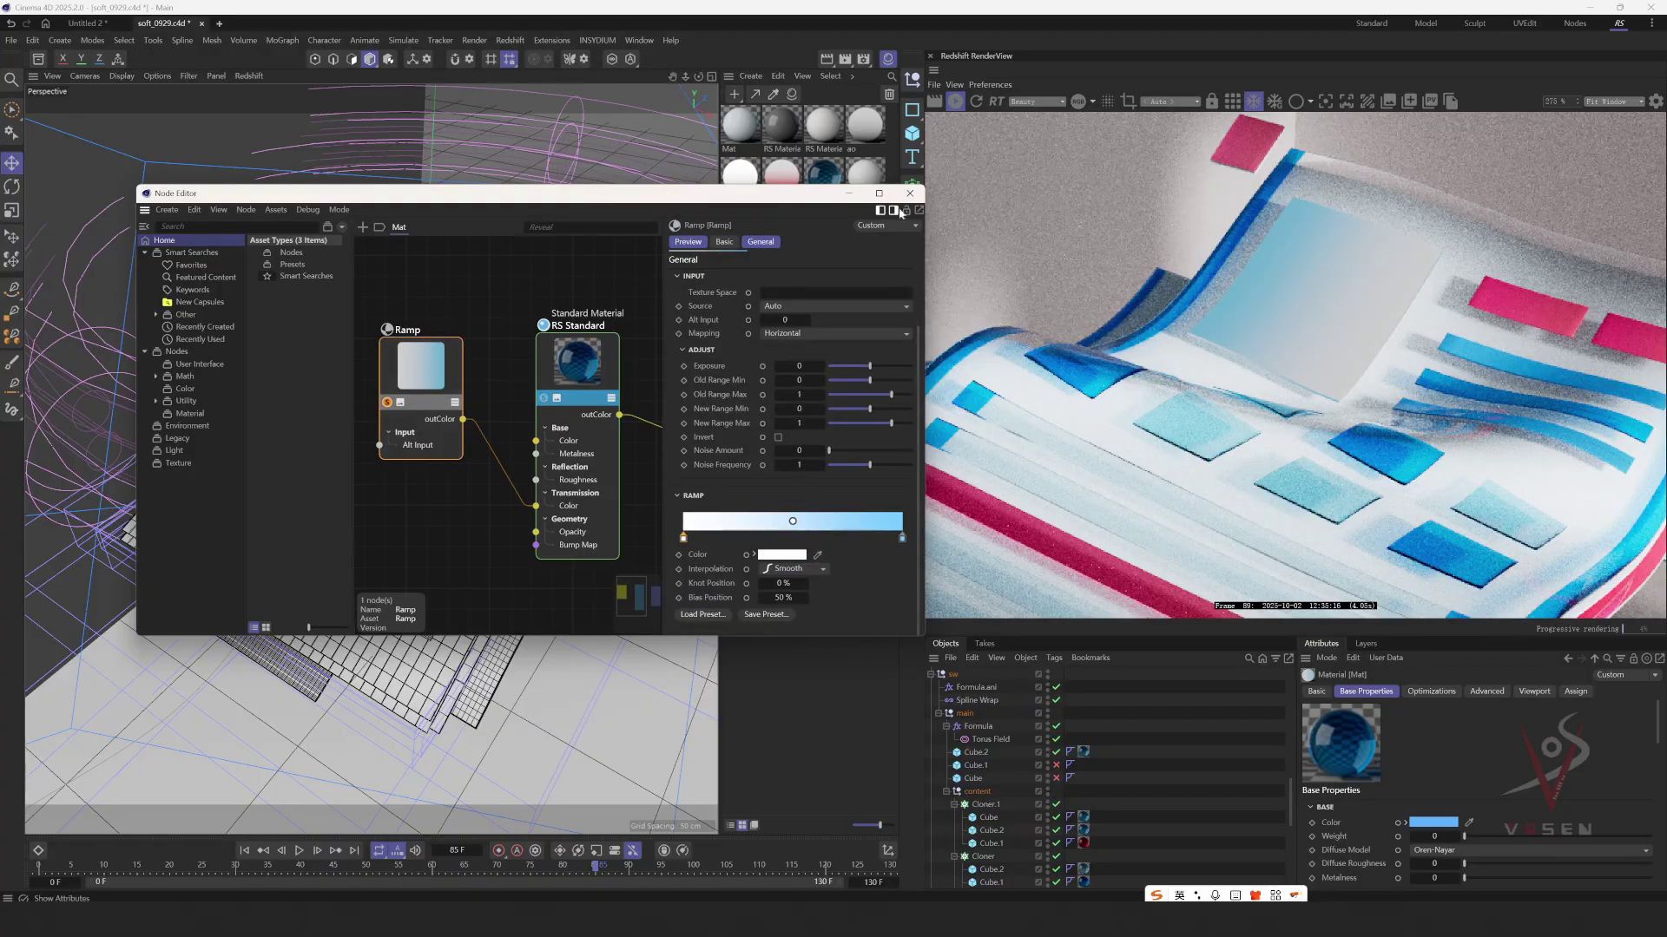
pyautogui.click(910, 194)
pyautogui.scroll(-5, 1033, 308)
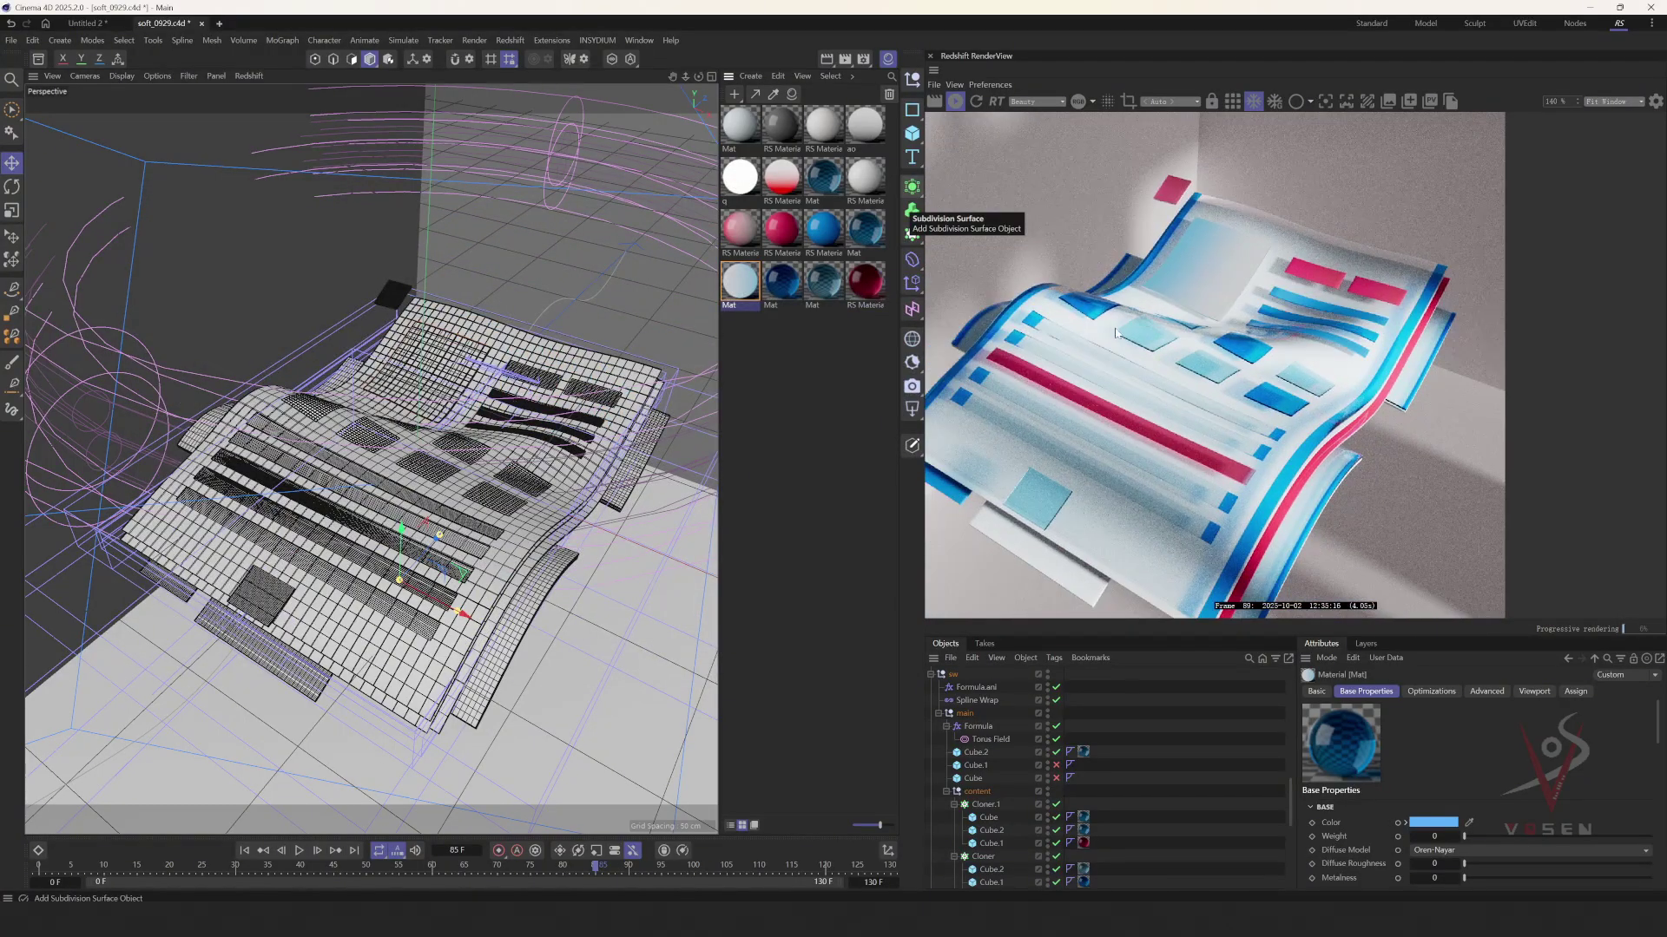
# - Turn off the Ramp node's solo in the large blue panel's material and close the Node Editor
pyautogui.doubleClick(758, 285)
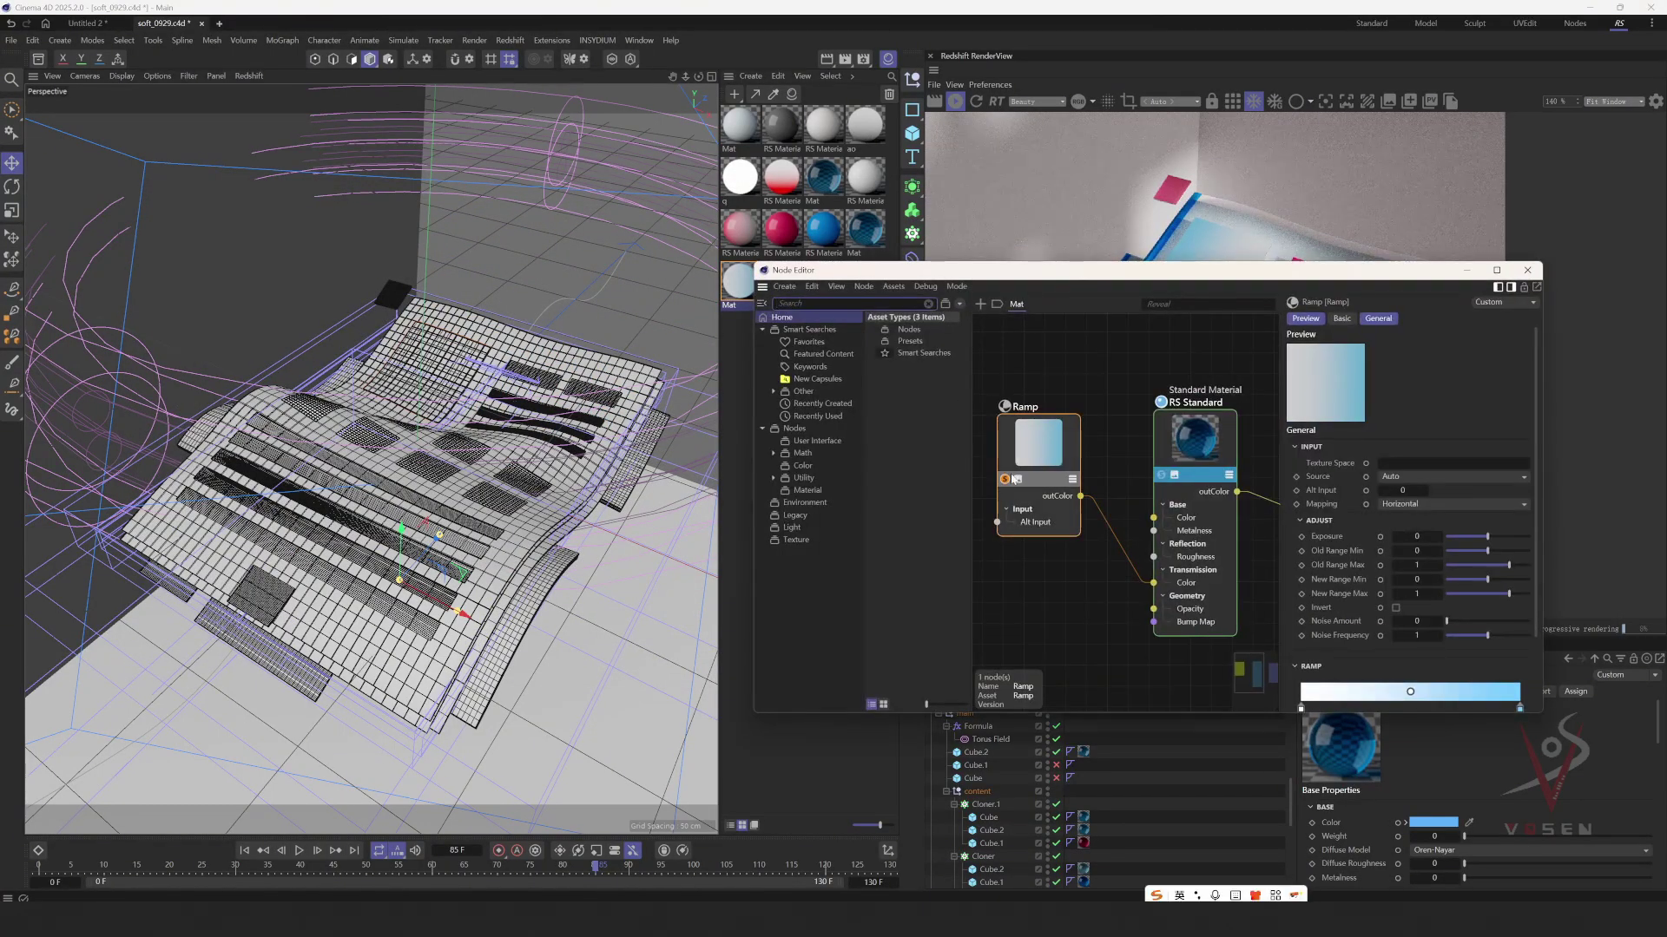
pyautogui.click(1005, 479)
pyautogui.click(1528, 269)
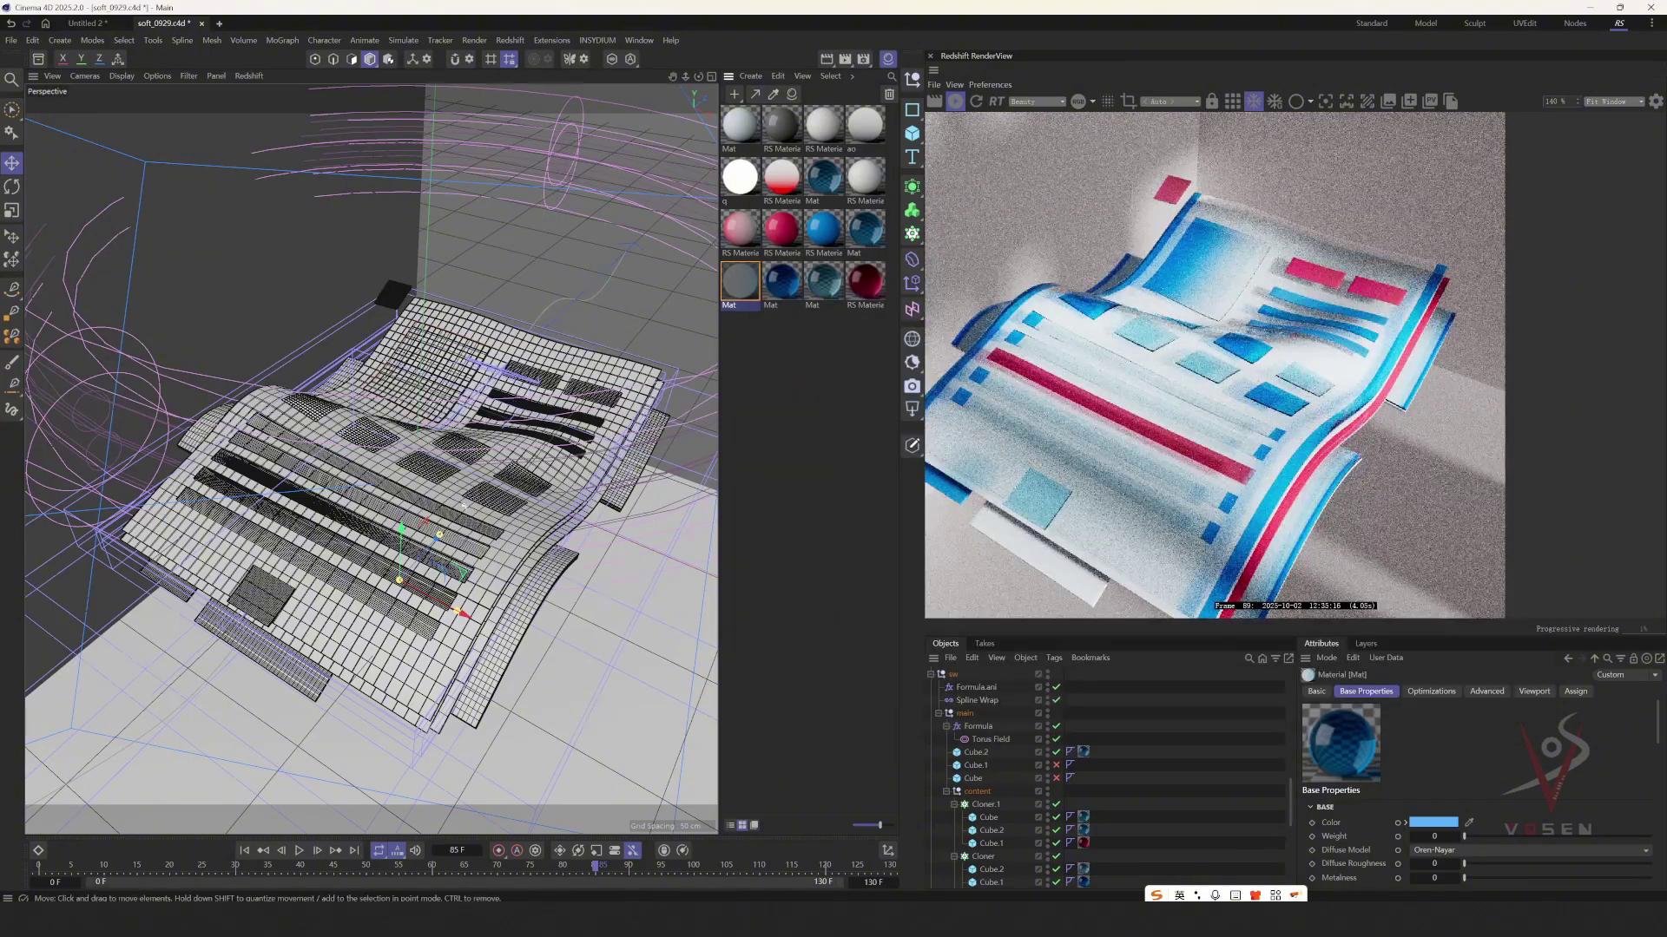
# - Examine the layered sheets and their transparent materials from a low side angle
pyautogui.click(524, 473)
pyautogui.keyDown('alt'); pyautogui.moveTo(525, 473); pyautogui.dragTo(508, 530); pyautogui.keyUp('alt')
pyautogui.scroll(5, 462, 489)
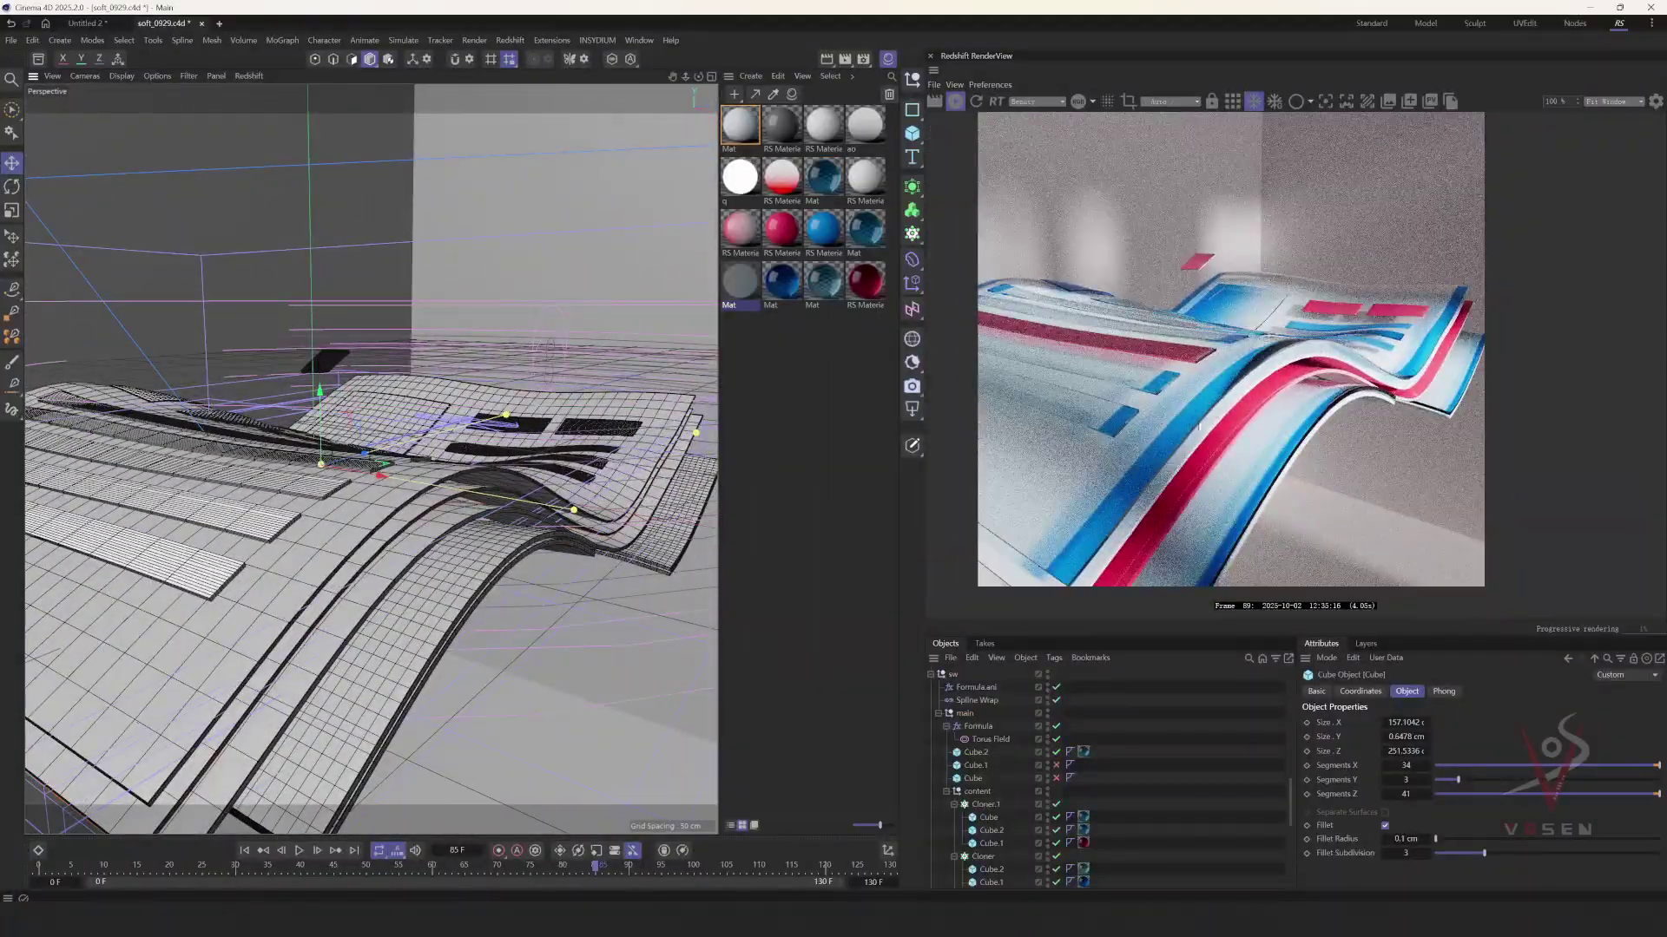
pyautogui.scroll(-1, 1251, 379)
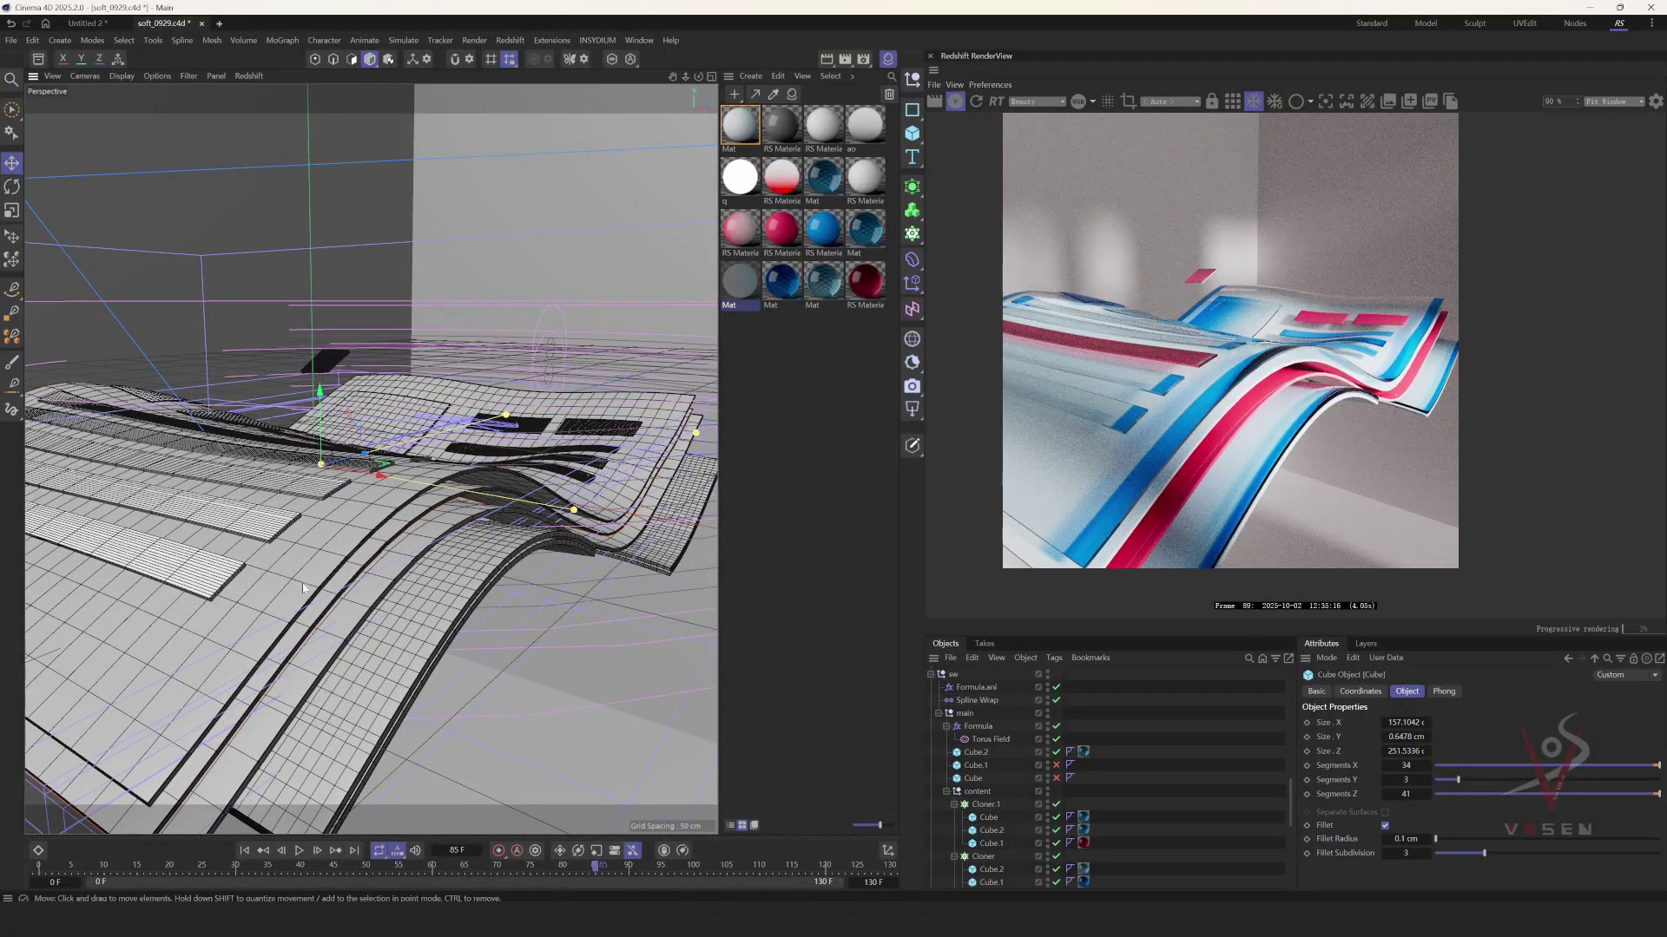
pyautogui.scroll(-5, 382, 465)
pyautogui.moveTo(391, 460)
pyautogui.keyDown('alt'); pyautogui.mouseDown()
pyautogui.moveTo(369, 475)
pyautogui.moveTo(382, 471)
pyautogui.mouseUp(); pyautogui.keyUp('alt')
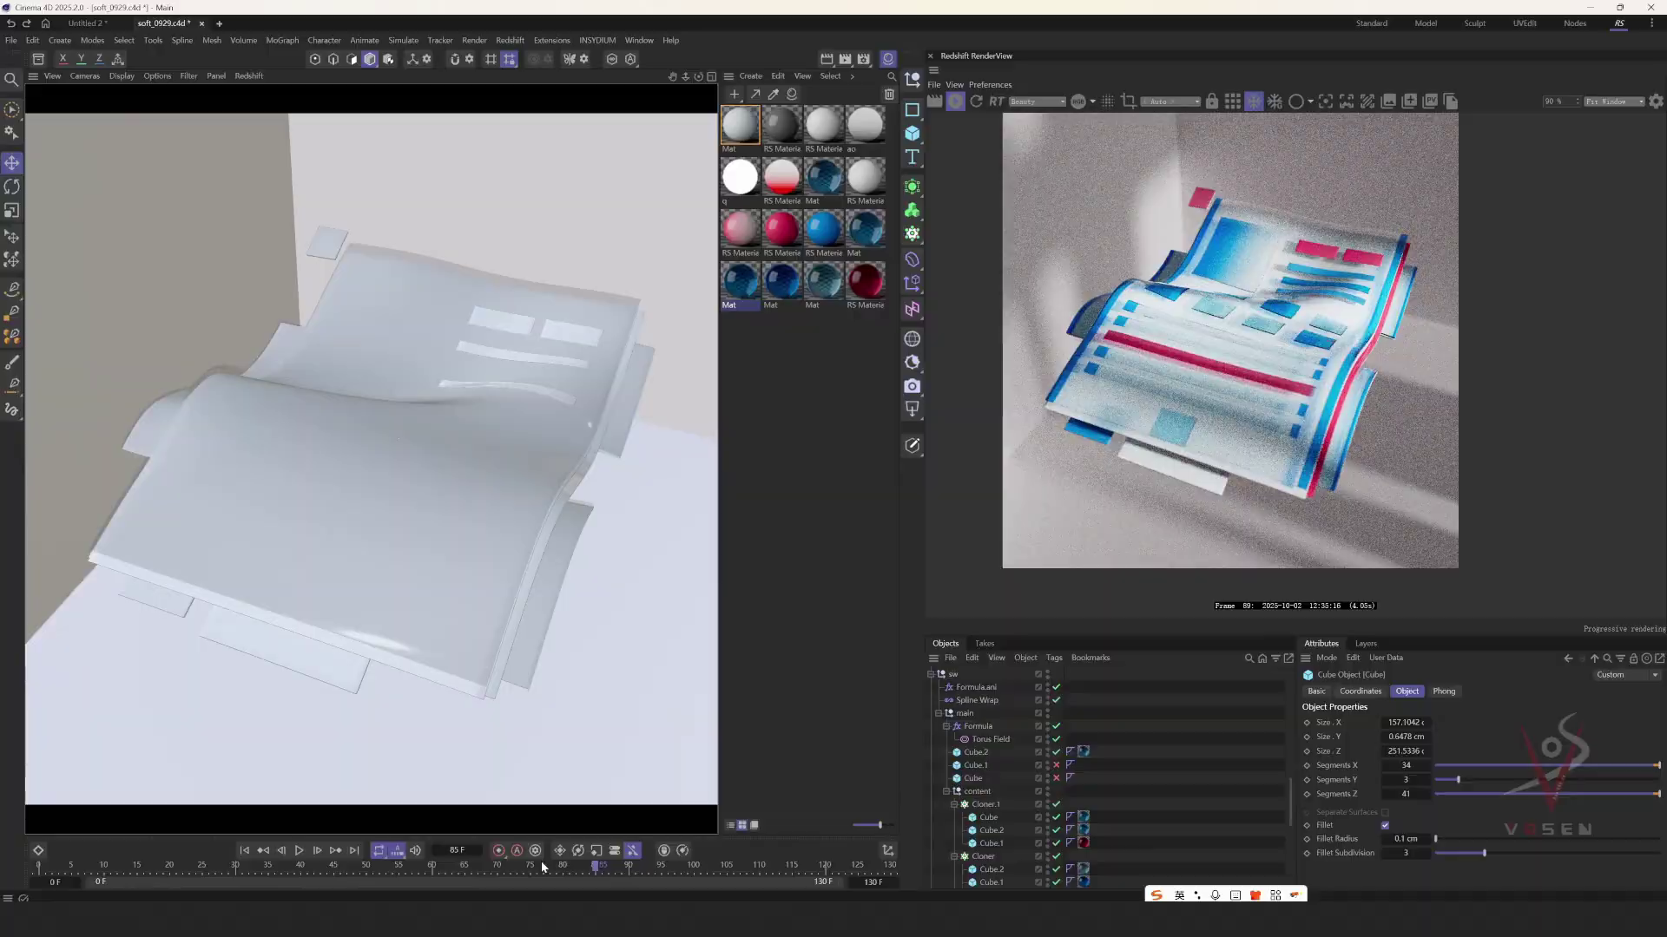
# - Go to frame 32 and restrict the render to a region over the sheet's upper part
pyautogui.moveTo(540, 866); pyautogui.dragTo(250, 873)
pyautogui.scroll(5, 1265, 388)
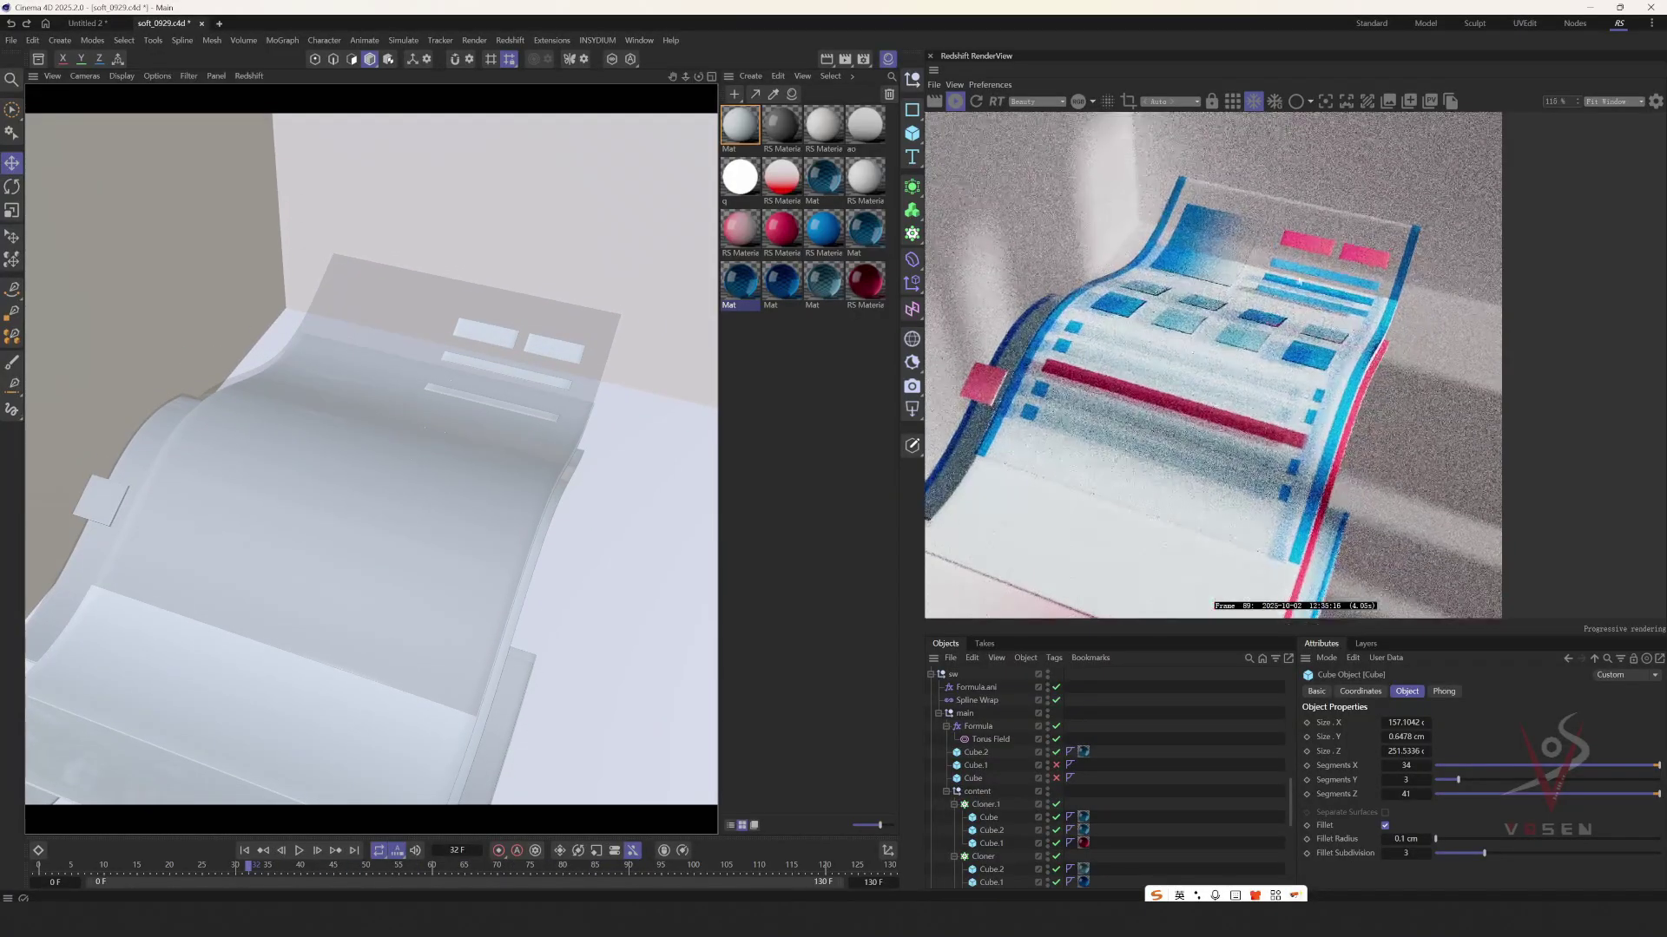
pyautogui.click(1128, 101)
pyautogui.scroll(4, 1405, 328)
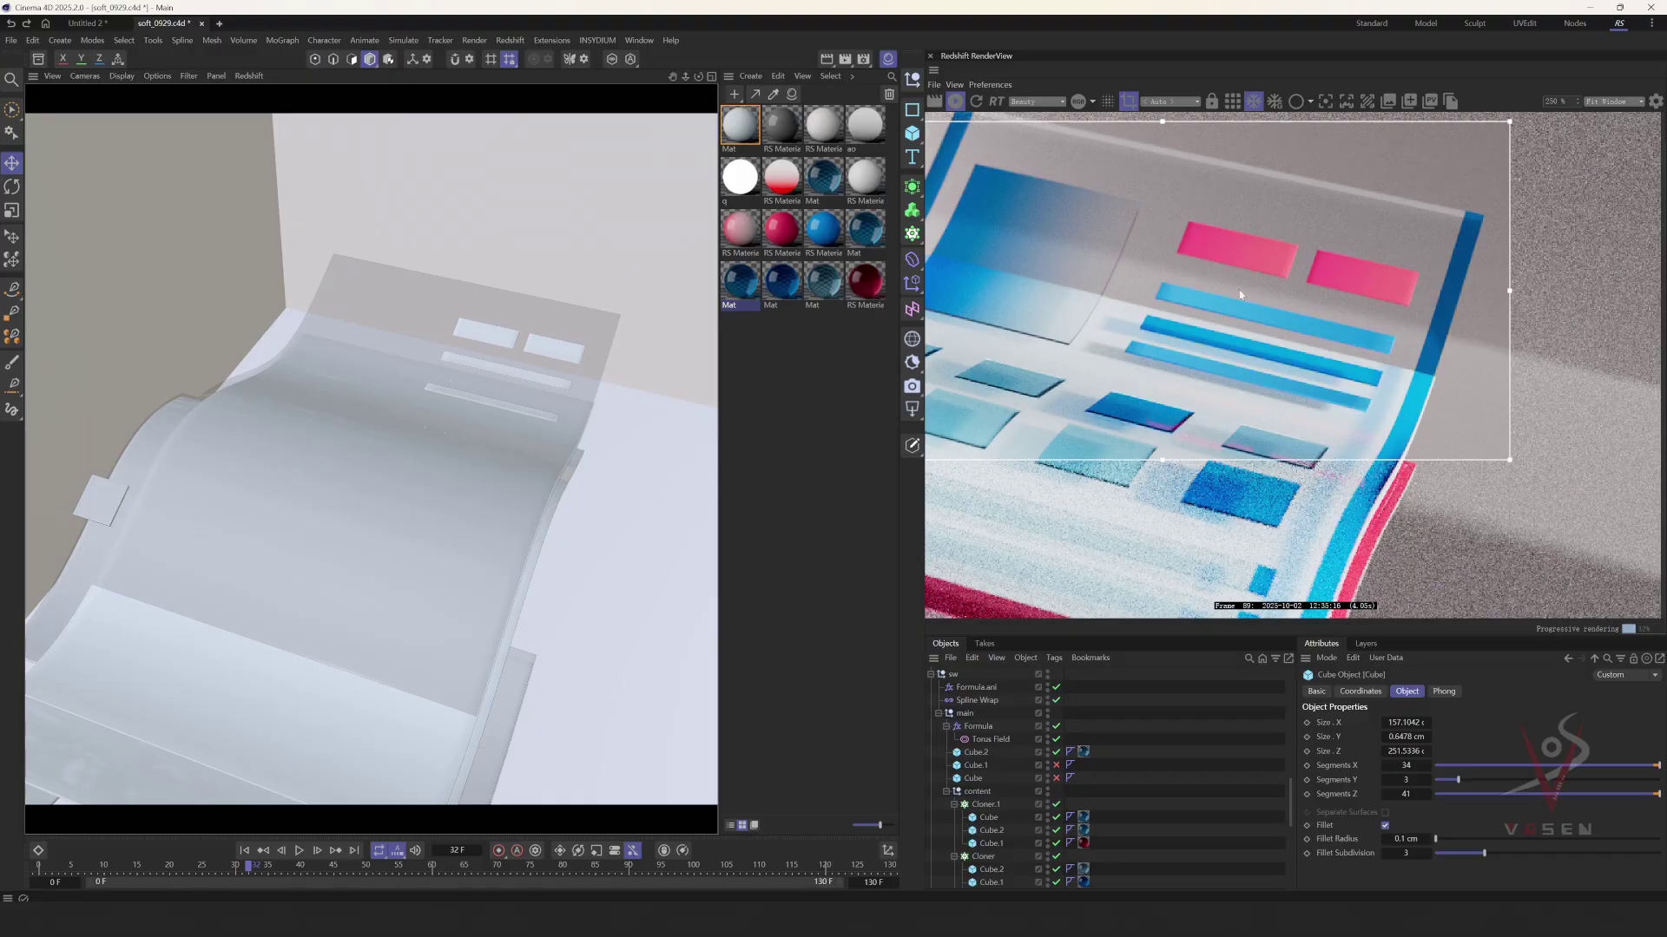
pyautogui.scroll(-1, 1218, 319)
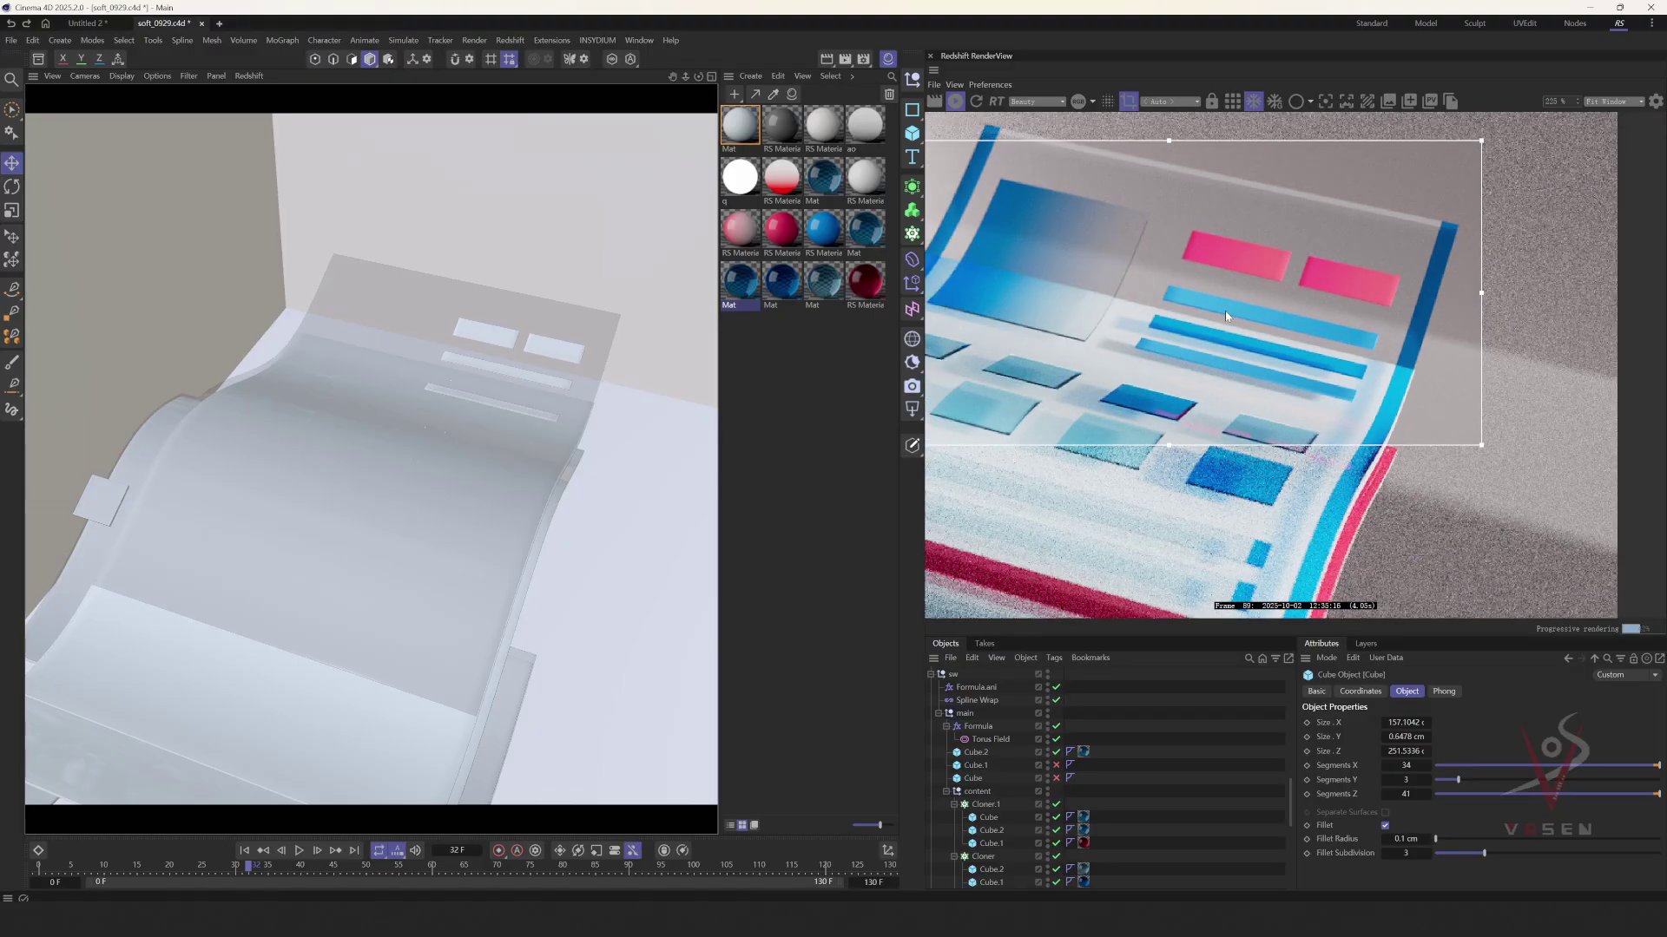
# - Go to frame 61 and redraw the render region to cover most of the layered sheet
pyautogui.moveTo(355, 868); pyautogui.dragTo(437, 866)
pyautogui.scroll(-2, 1262, 306)
pyautogui.moveTo(1262, 306); pyautogui.dragTo(1274, 290, button='middle')
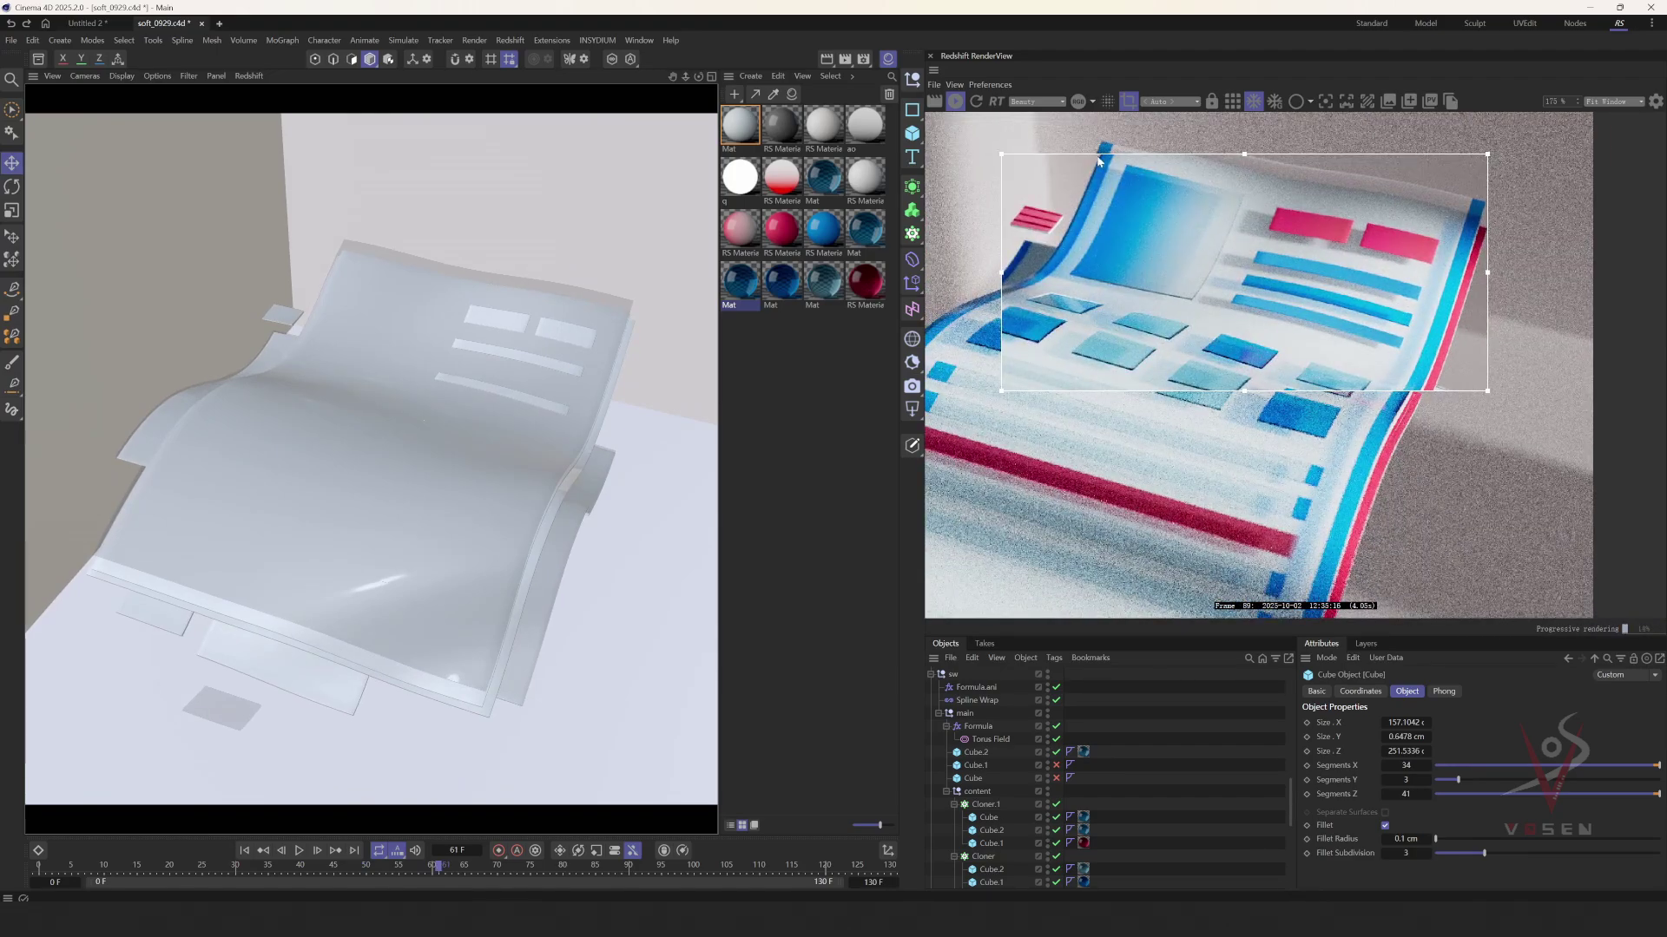
pyautogui.scroll(-2, 1098, 161)
pyautogui.scroll(3, 1231, 233)
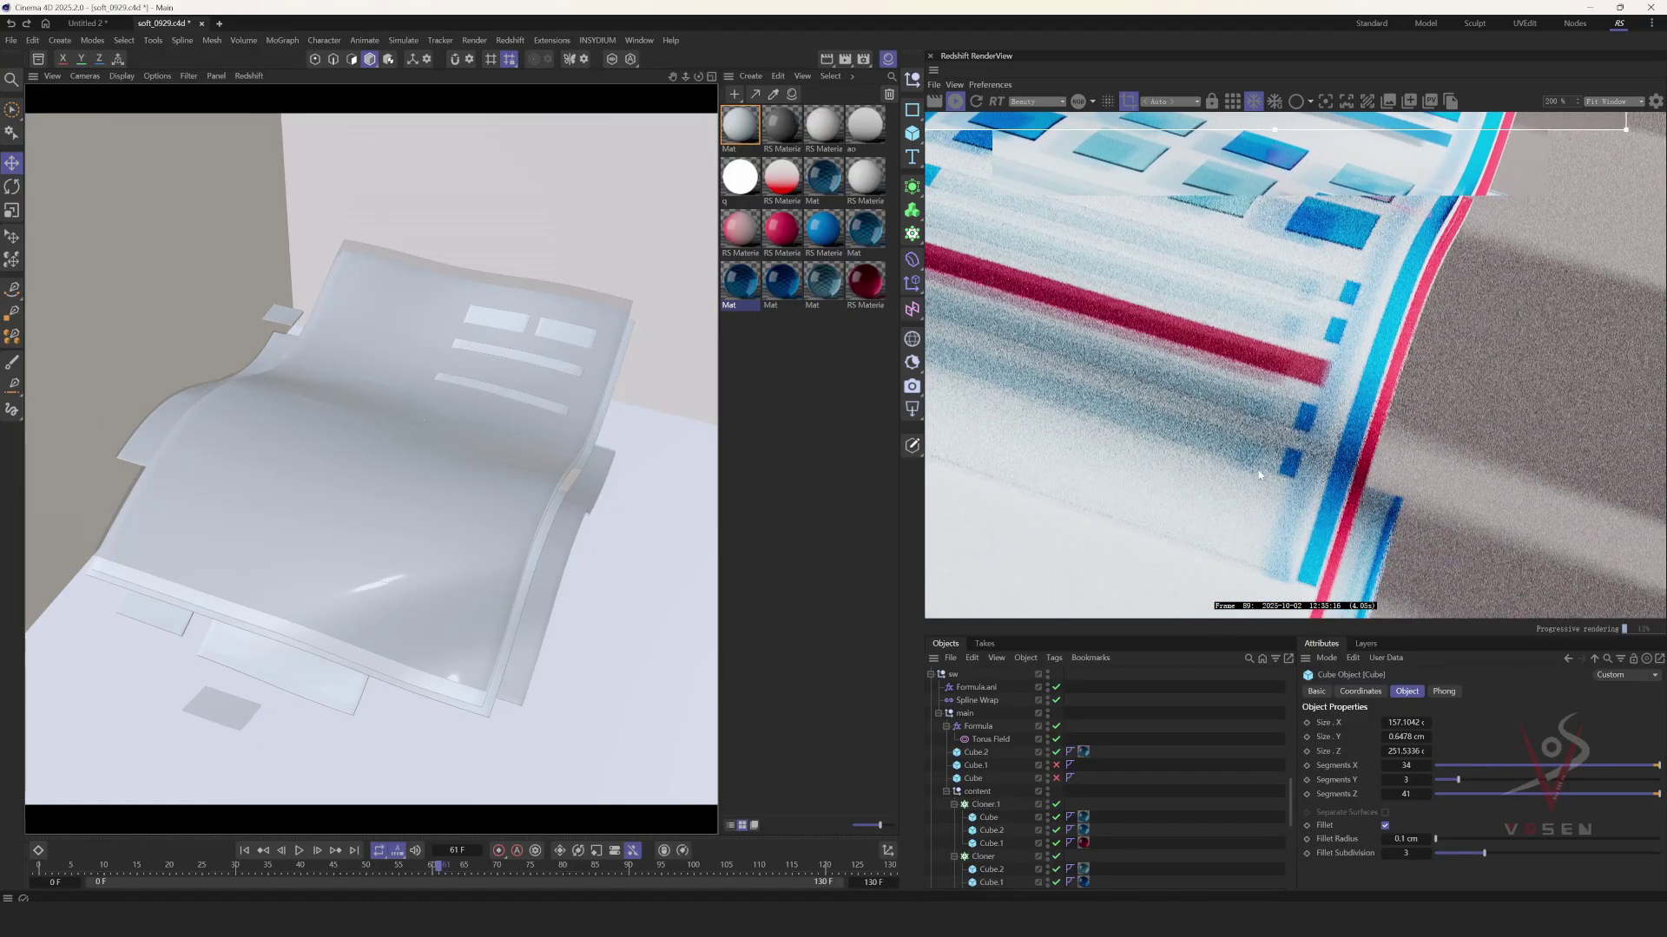
pyautogui.scroll(-3, 1258, 475)
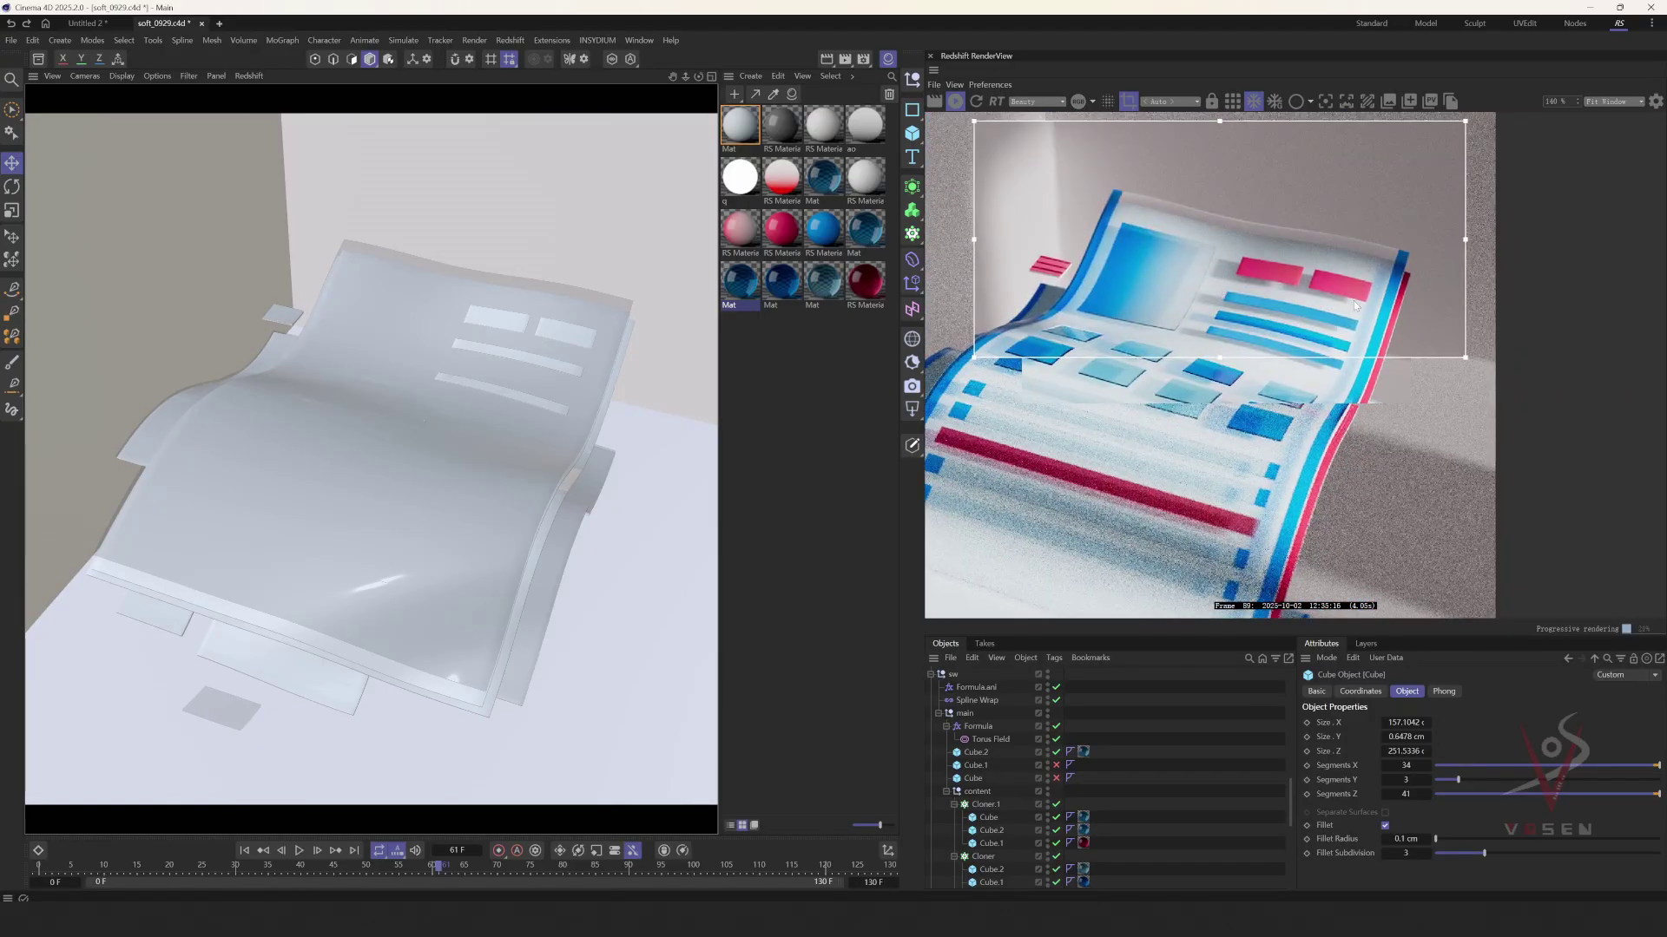
pyautogui.scroll(-1, 1257, 265)
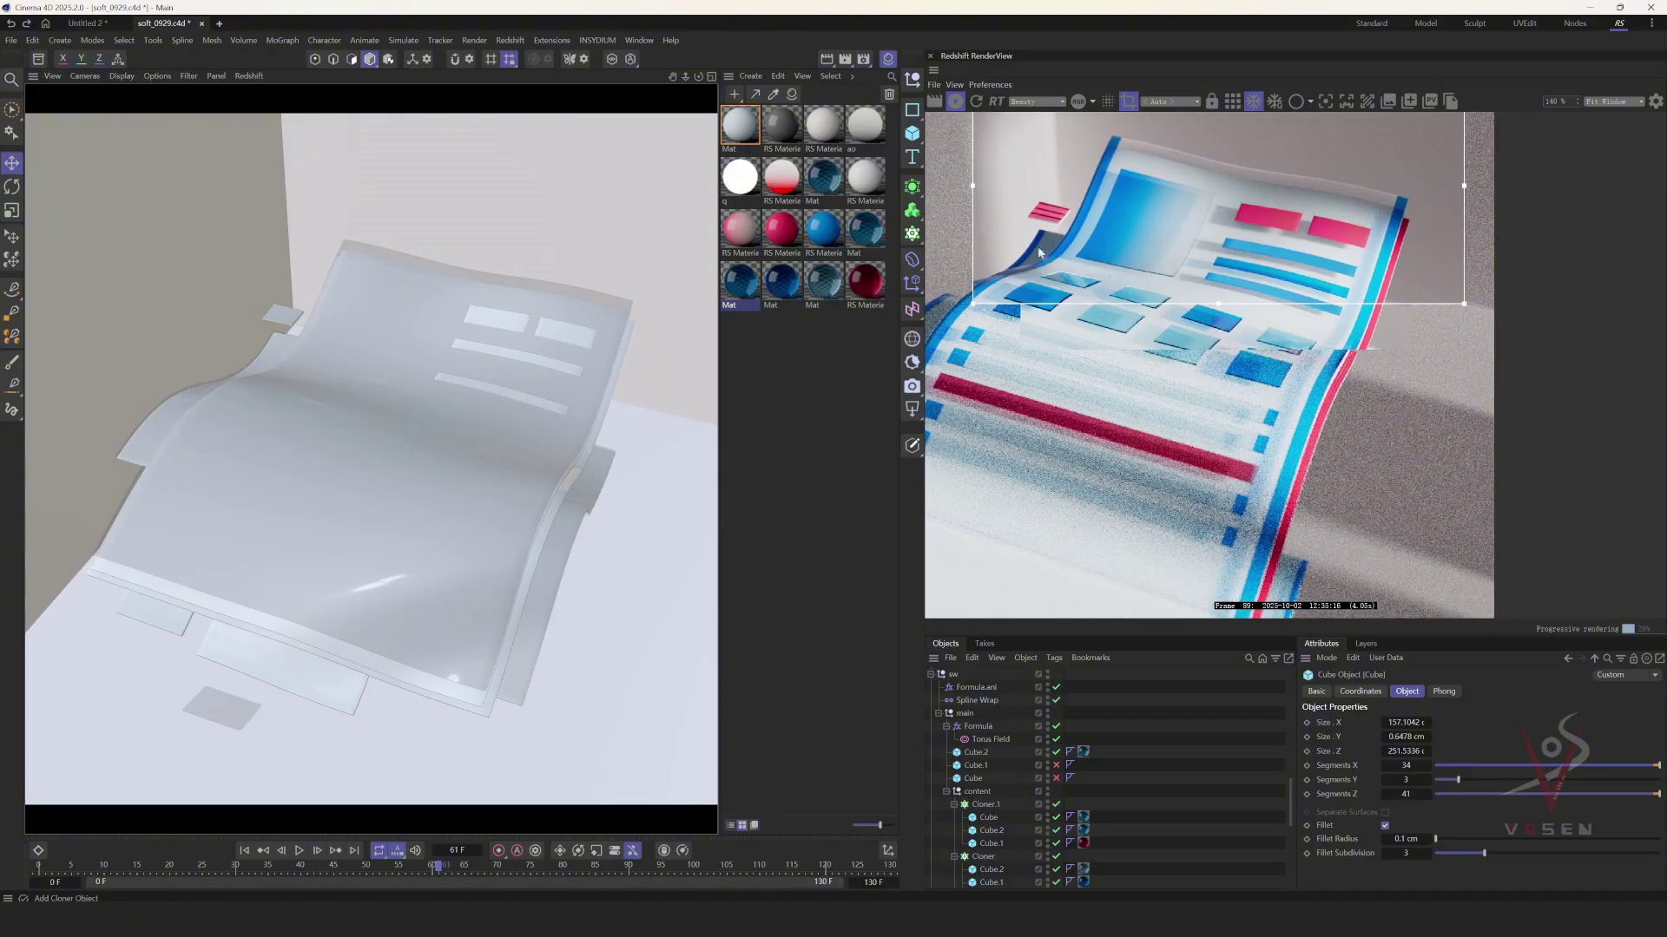
pyautogui.moveTo(971, 258); pyautogui.dragTo(1305, 563)
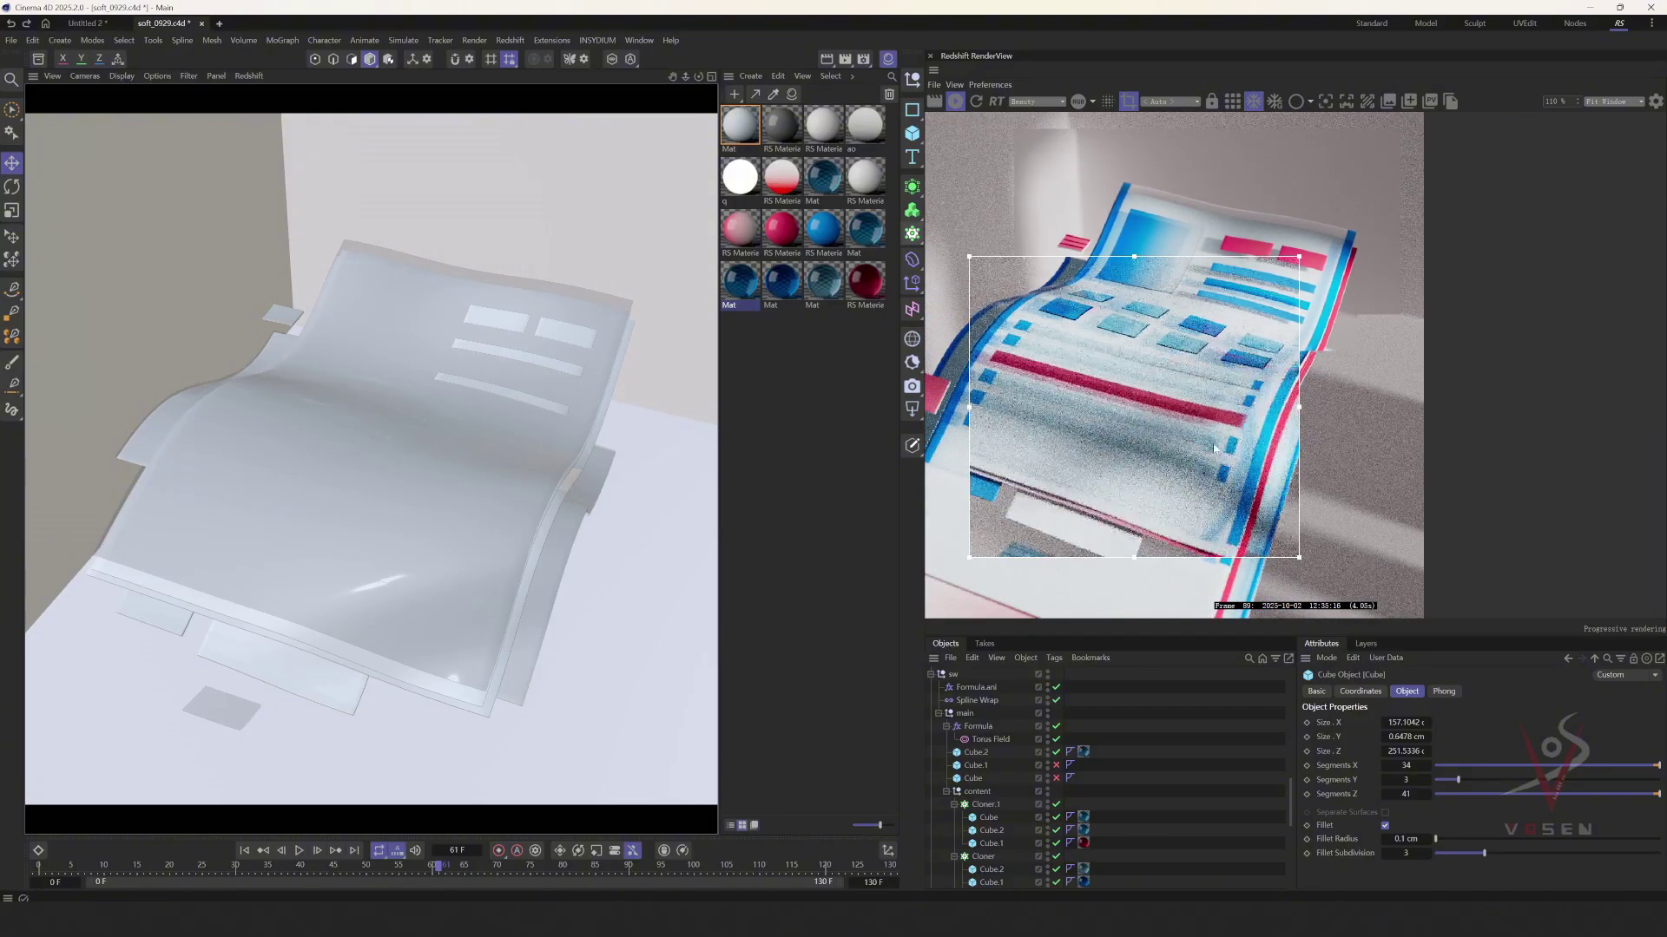
pyautogui.moveTo(1302, 547); pyautogui.dragTo(1335, 506, button='middle')
pyautogui.moveTo(1458, 479); pyautogui.dragTo(926, 120)
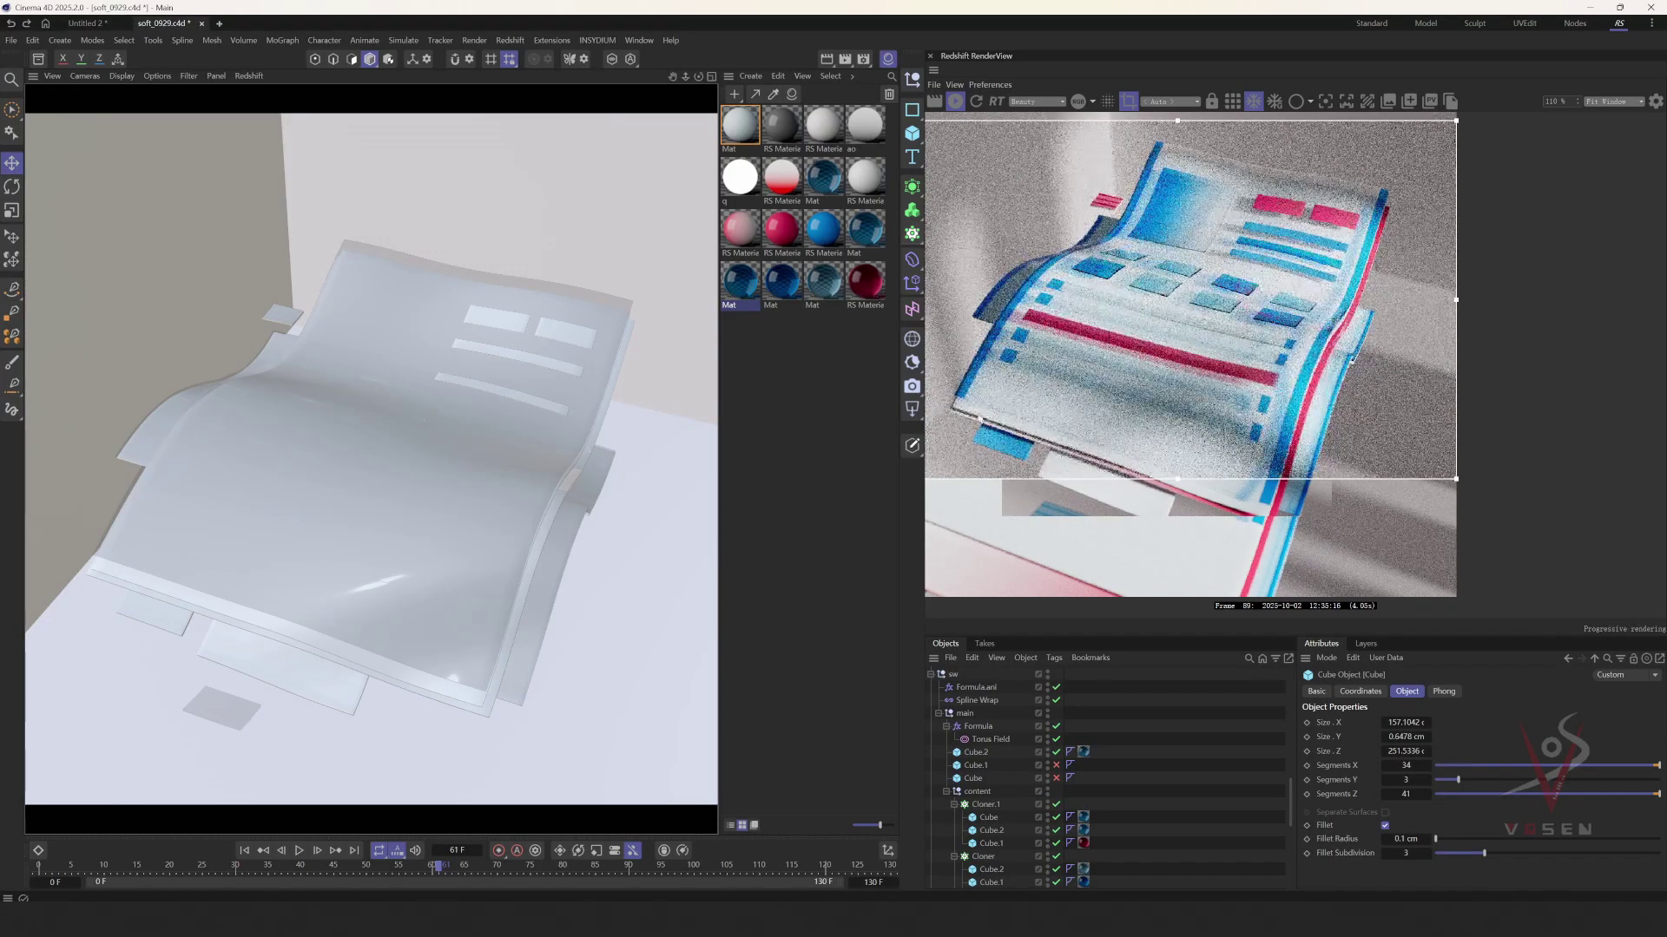
# - Open the white main sheet's material in the Node Editor with the render of the sheet in view
pyautogui.doubleClick(741, 128)
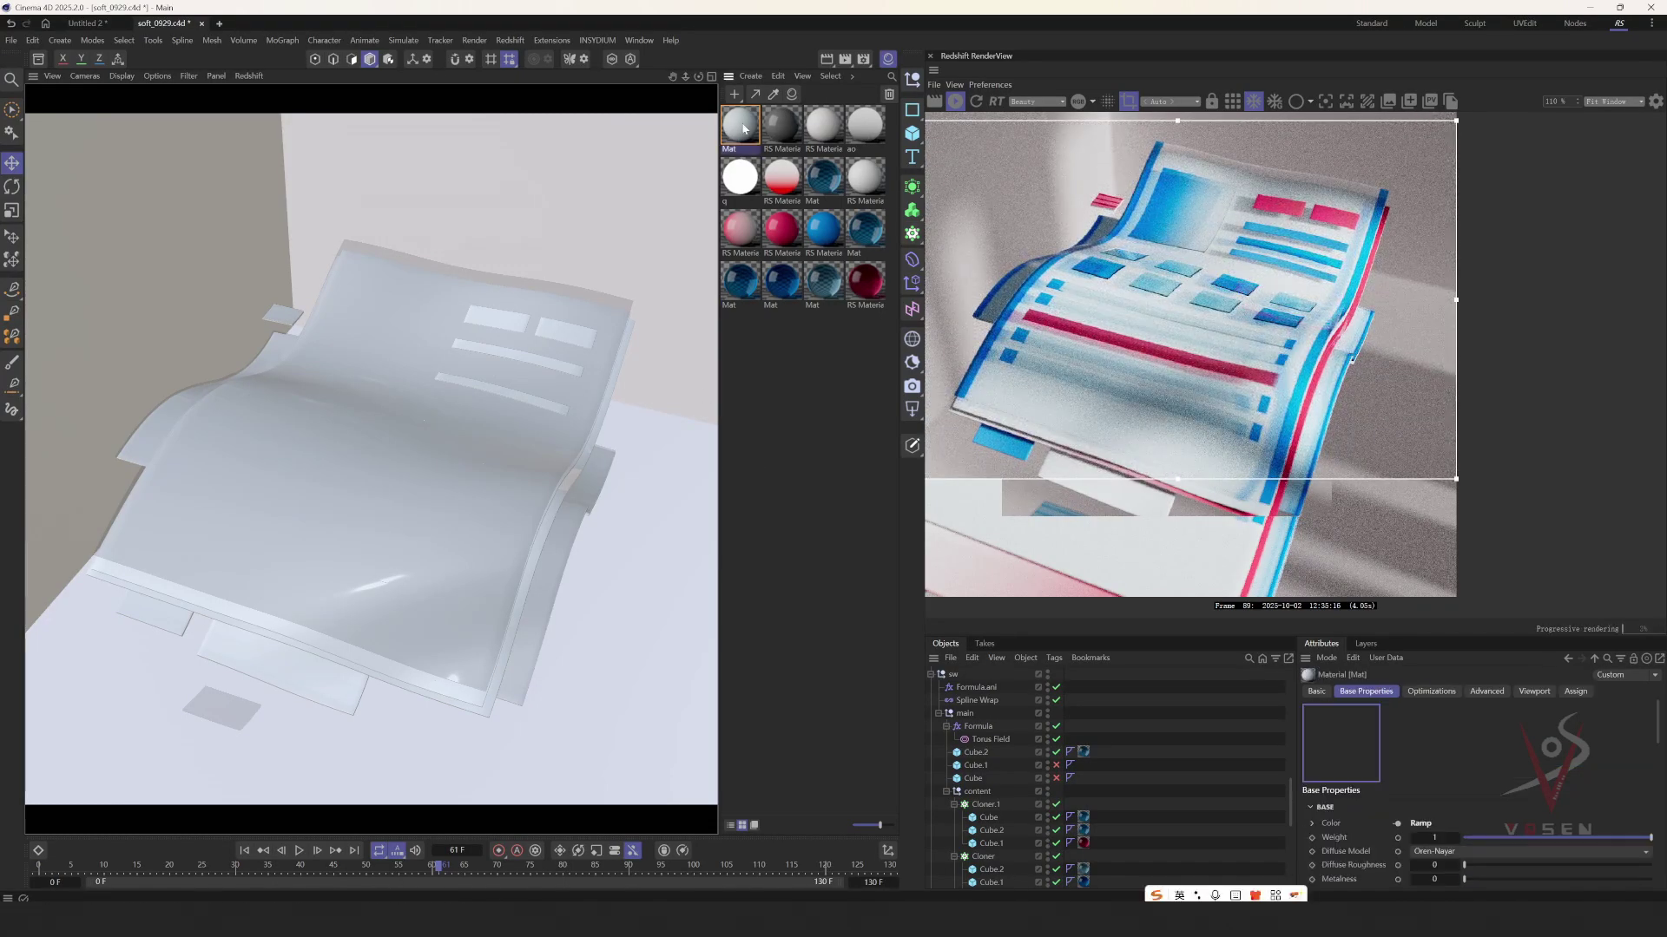
pyautogui.moveTo(1023, 114); pyautogui.dragTo(310, 142)
pyautogui.scroll(5, 970, 366)
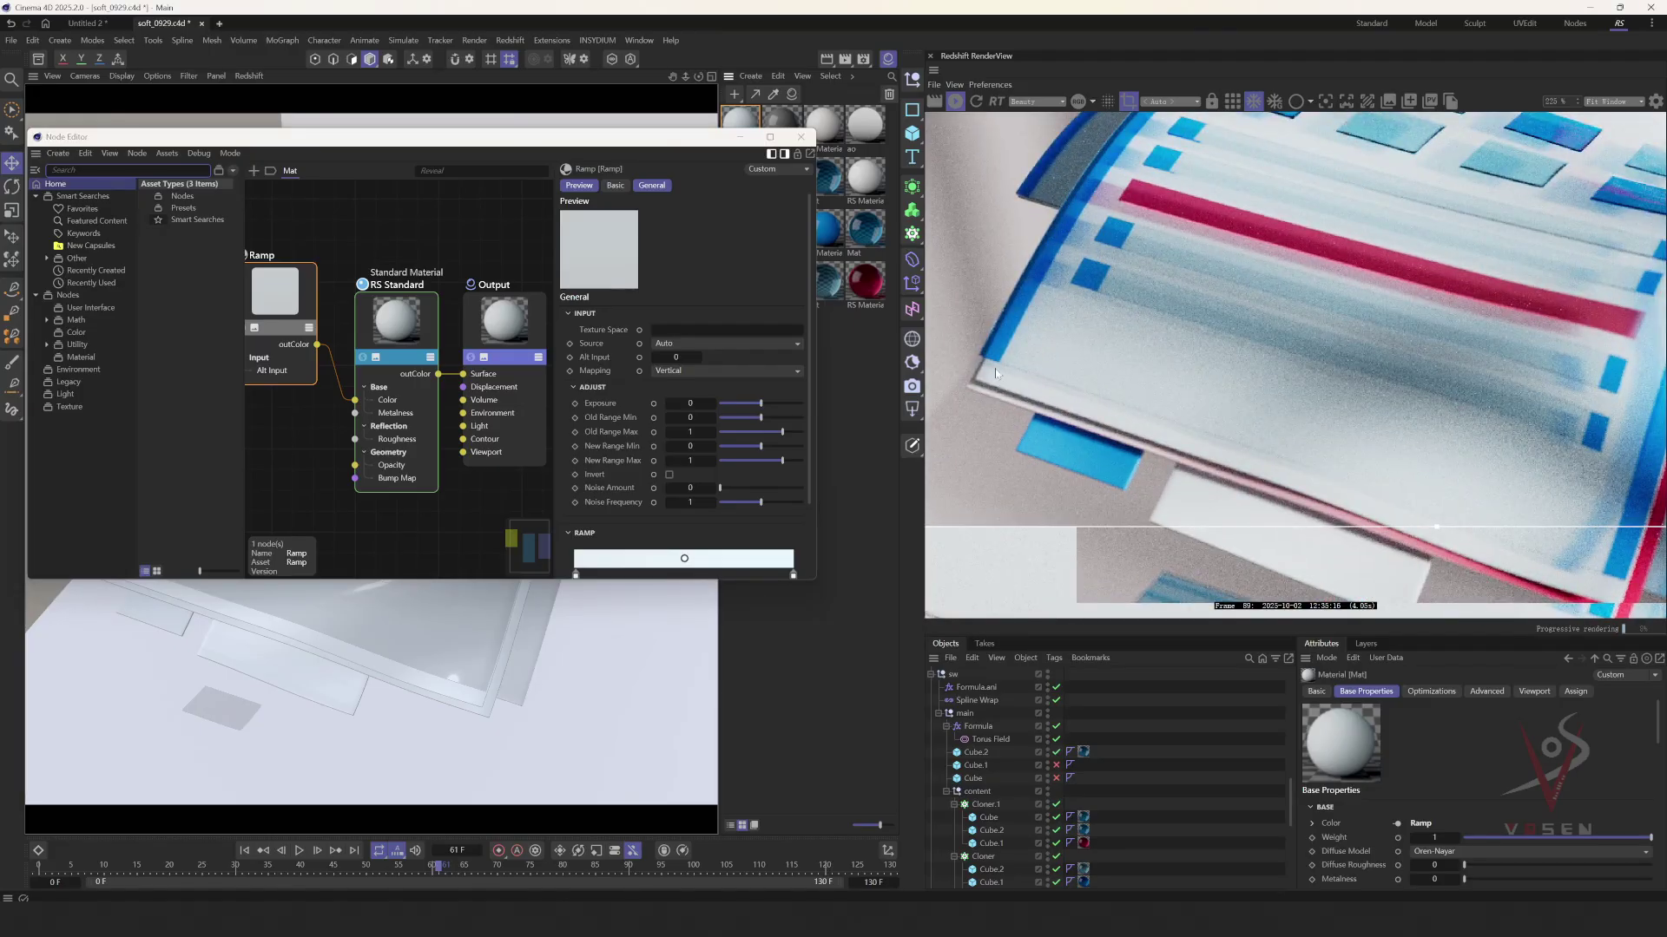
pyautogui.scroll(-2, 398, 356)
pyautogui.moveTo(274, 345); pyautogui.dragTo(267, 336)
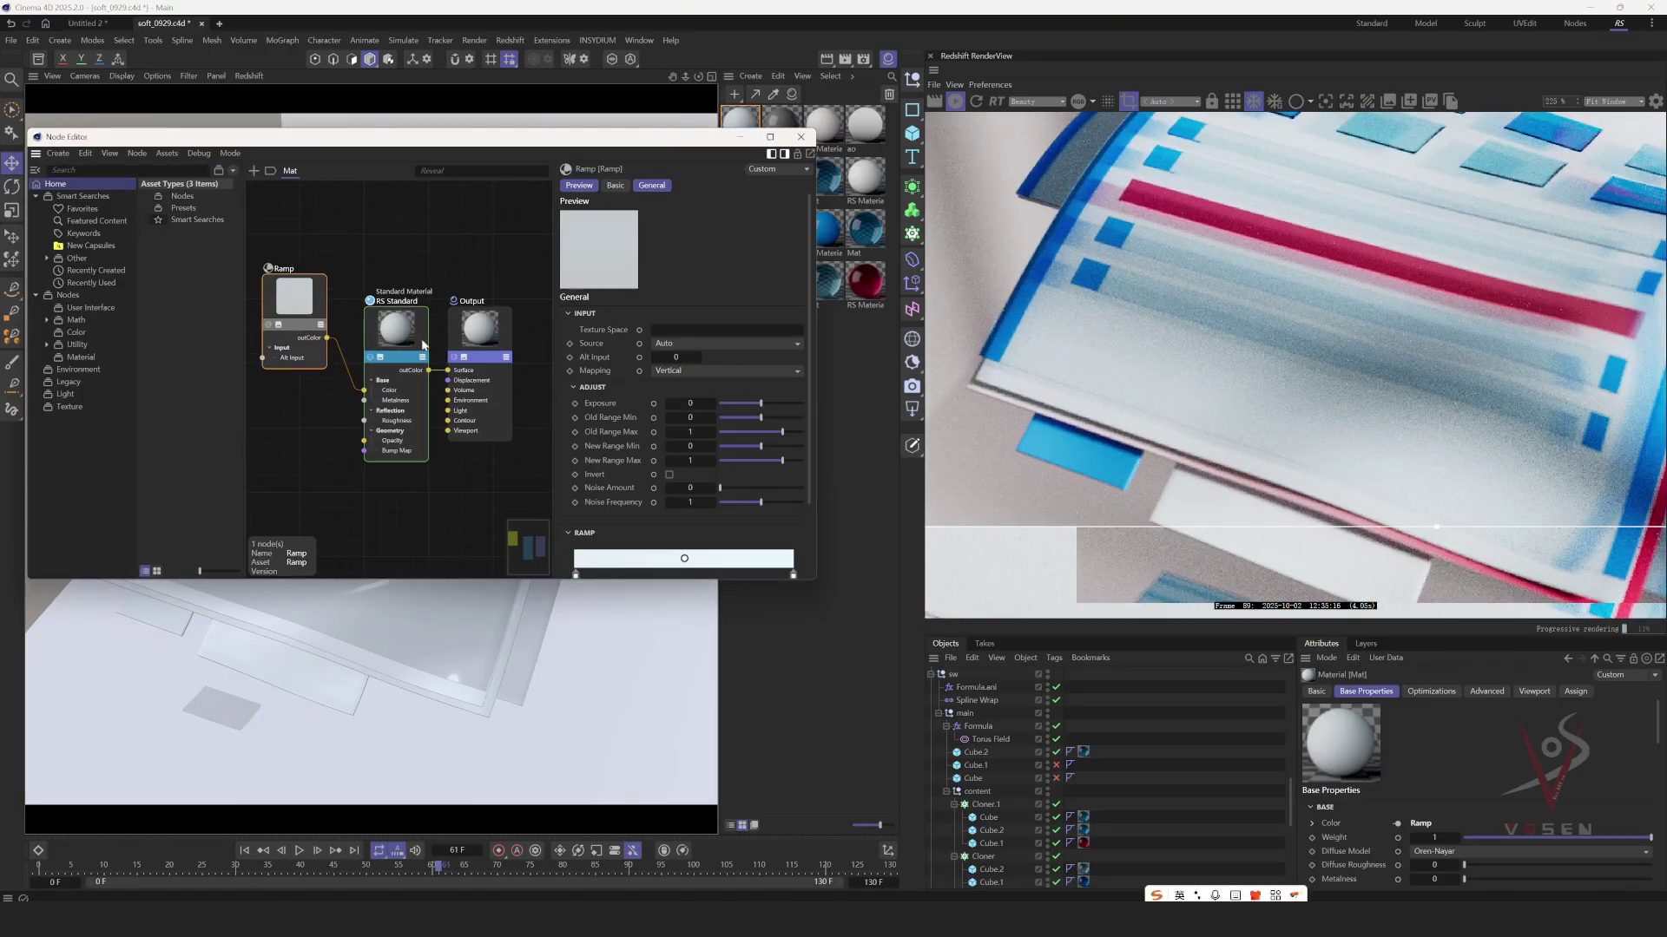
pyautogui.scroll(-3, 610, 477)
# - Try an orange first knot on the sheet's Ramp with hue 28° and saturation 69 %
pyautogui.click(645, 499)
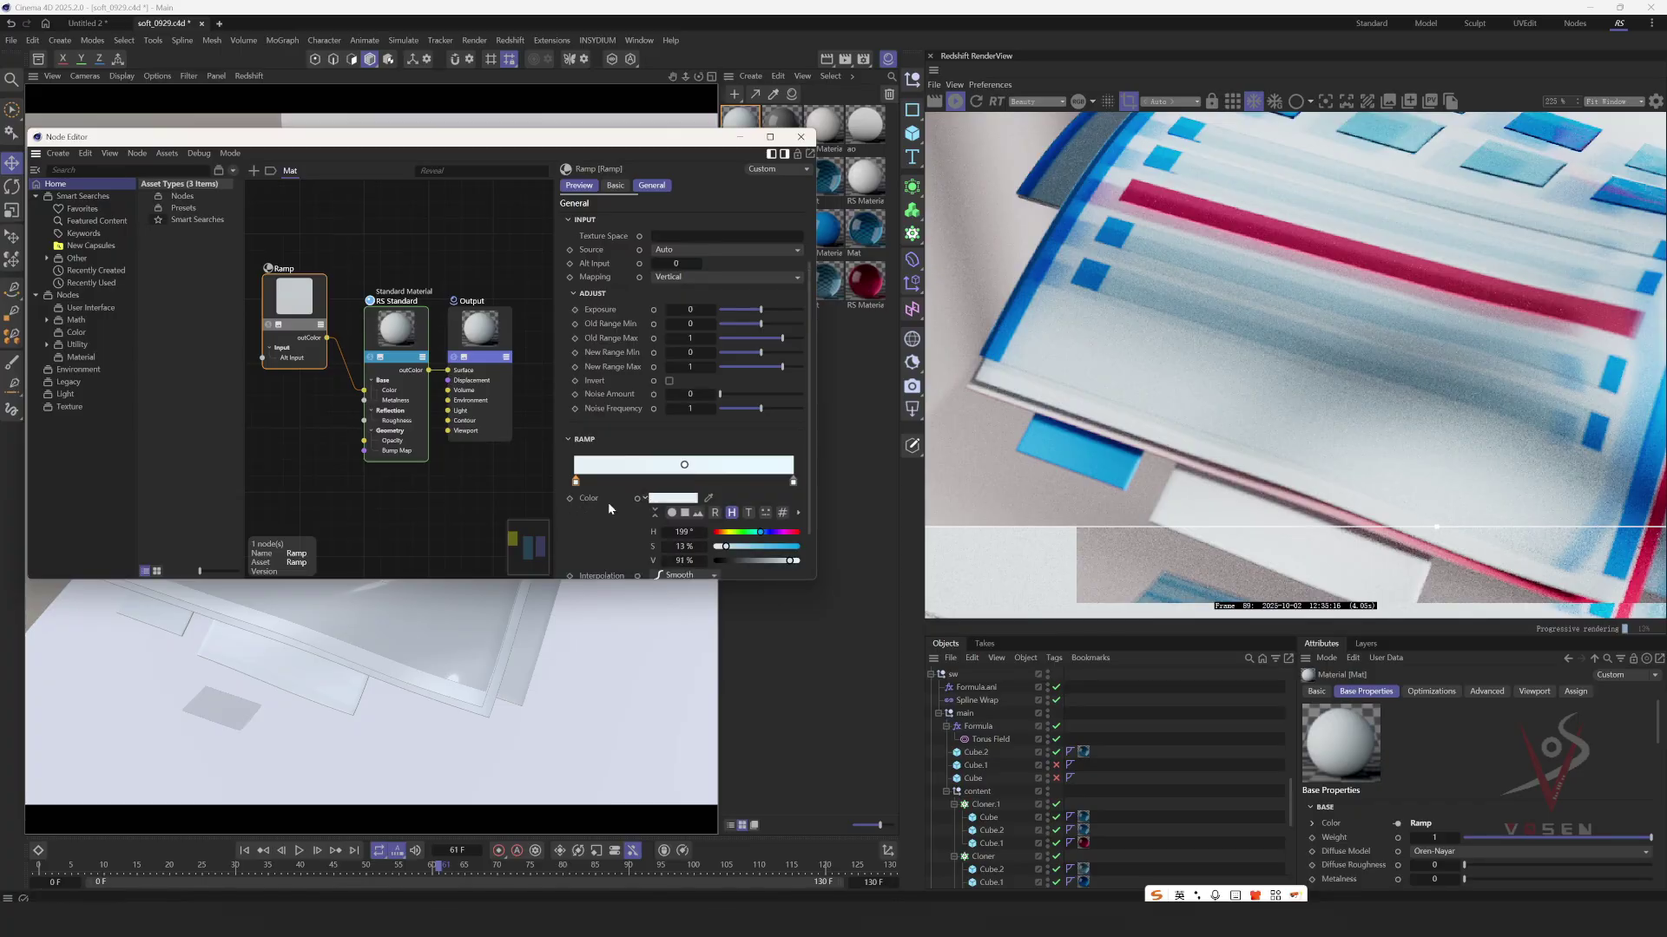
pyautogui.scroll(-3, 608, 502)
pyautogui.click(722, 470)
pyautogui.moveTo(726, 484); pyautogui.dragTo(772, 483)
pyautogui.scroll(-3, 1128, 404)
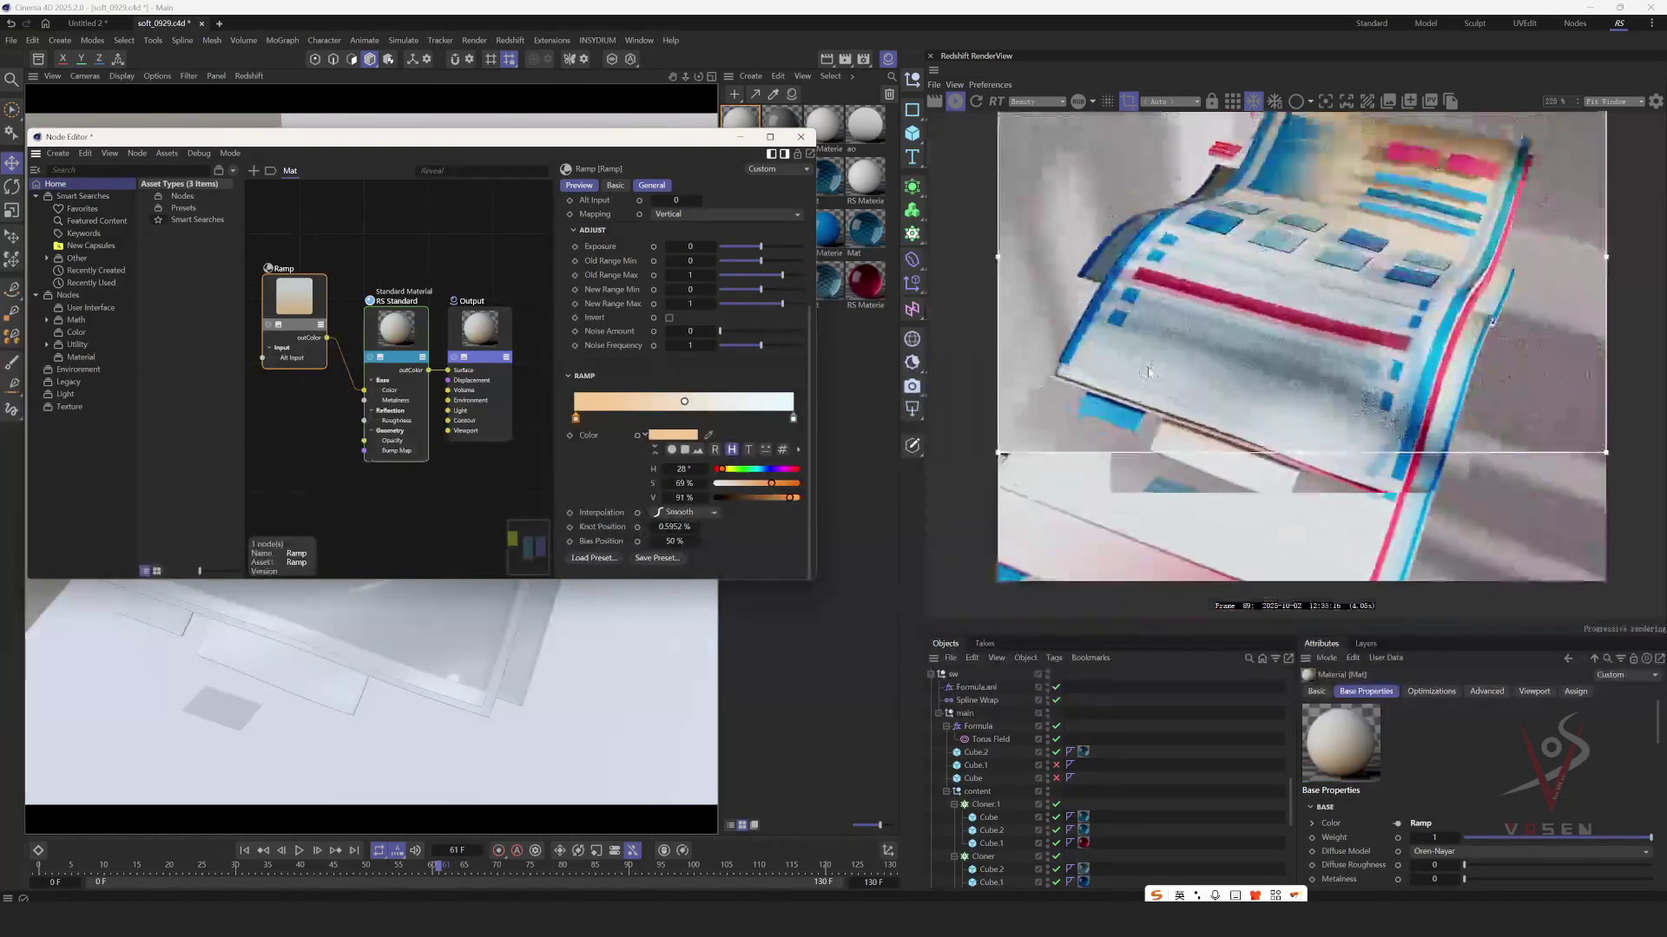
# - Try a pink last knot on the Ramp and a pale pink first knot at hue 357°, saturation 28 %
pyautogui.click(793, 418)
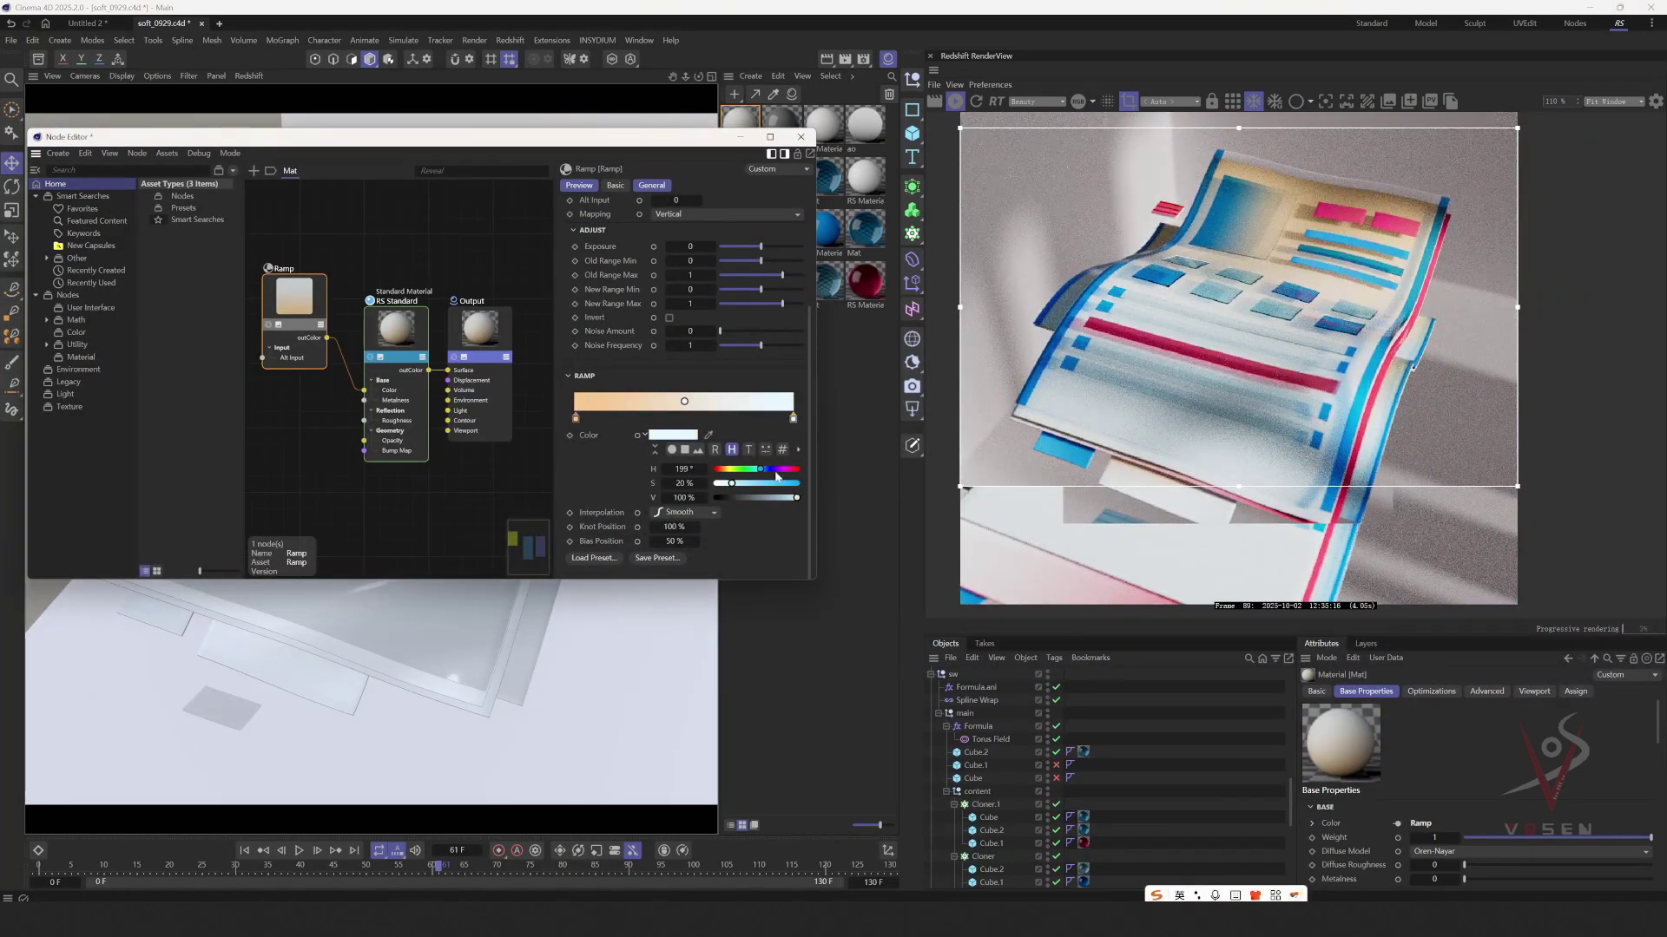
pyautogui.moveTo(792, 483); pyautogui.dragTo(767, 485)
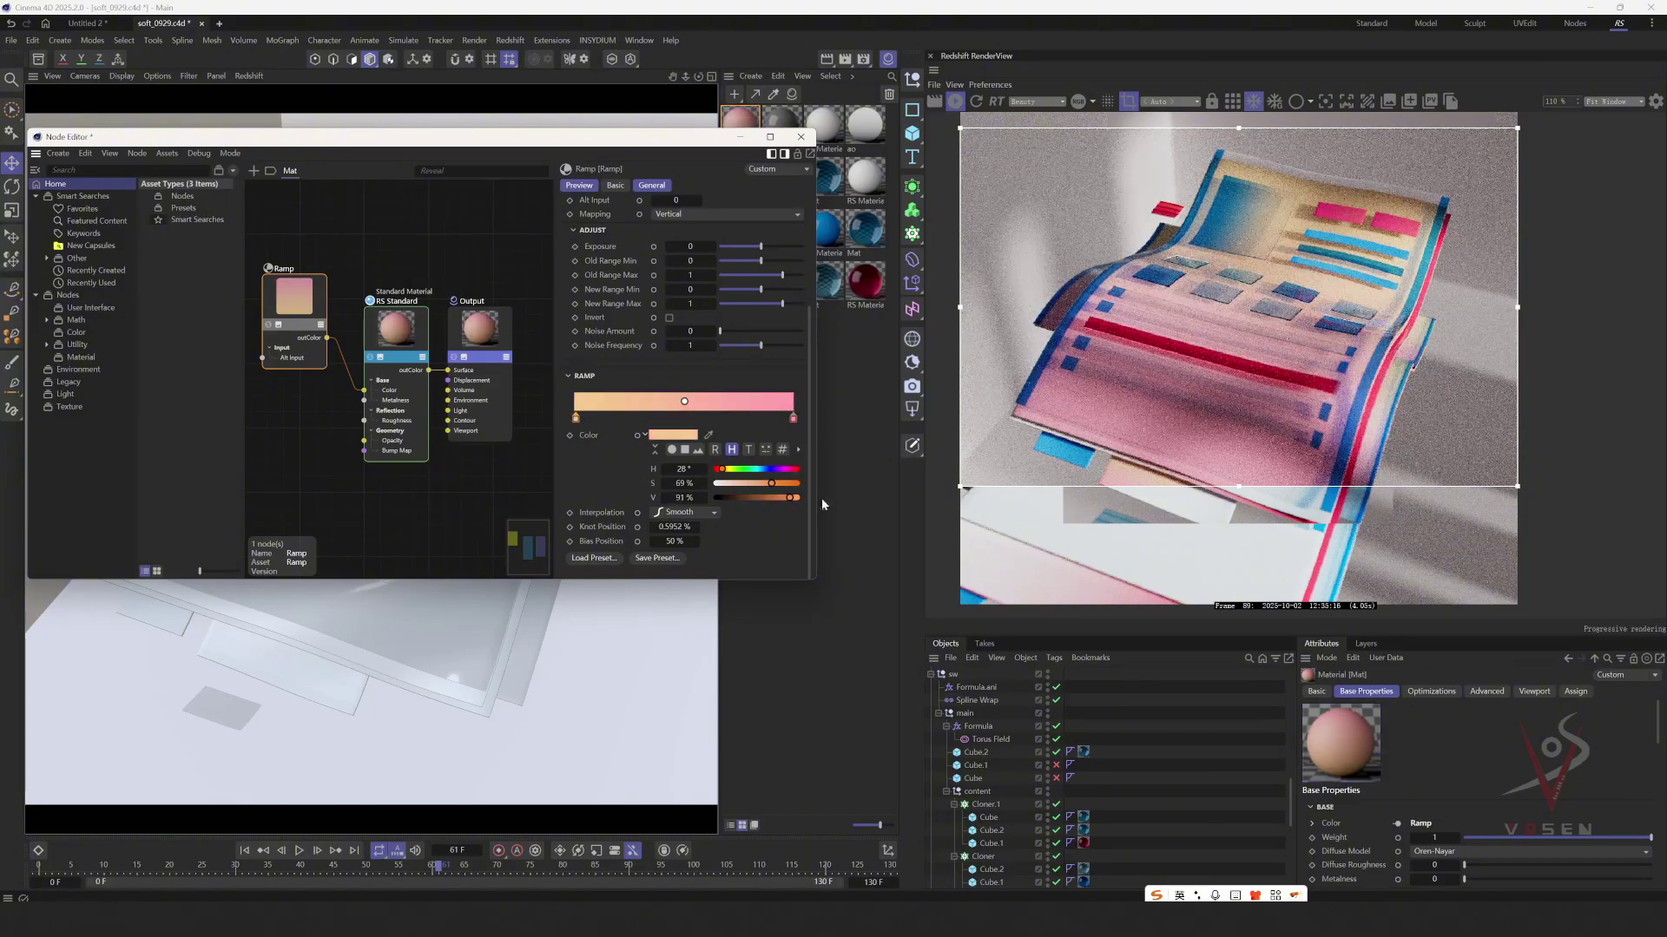
pyautogui.click(796, 469)
pyautogui.moveTo(771, 484); pyautogui.dragTo(737, 484)
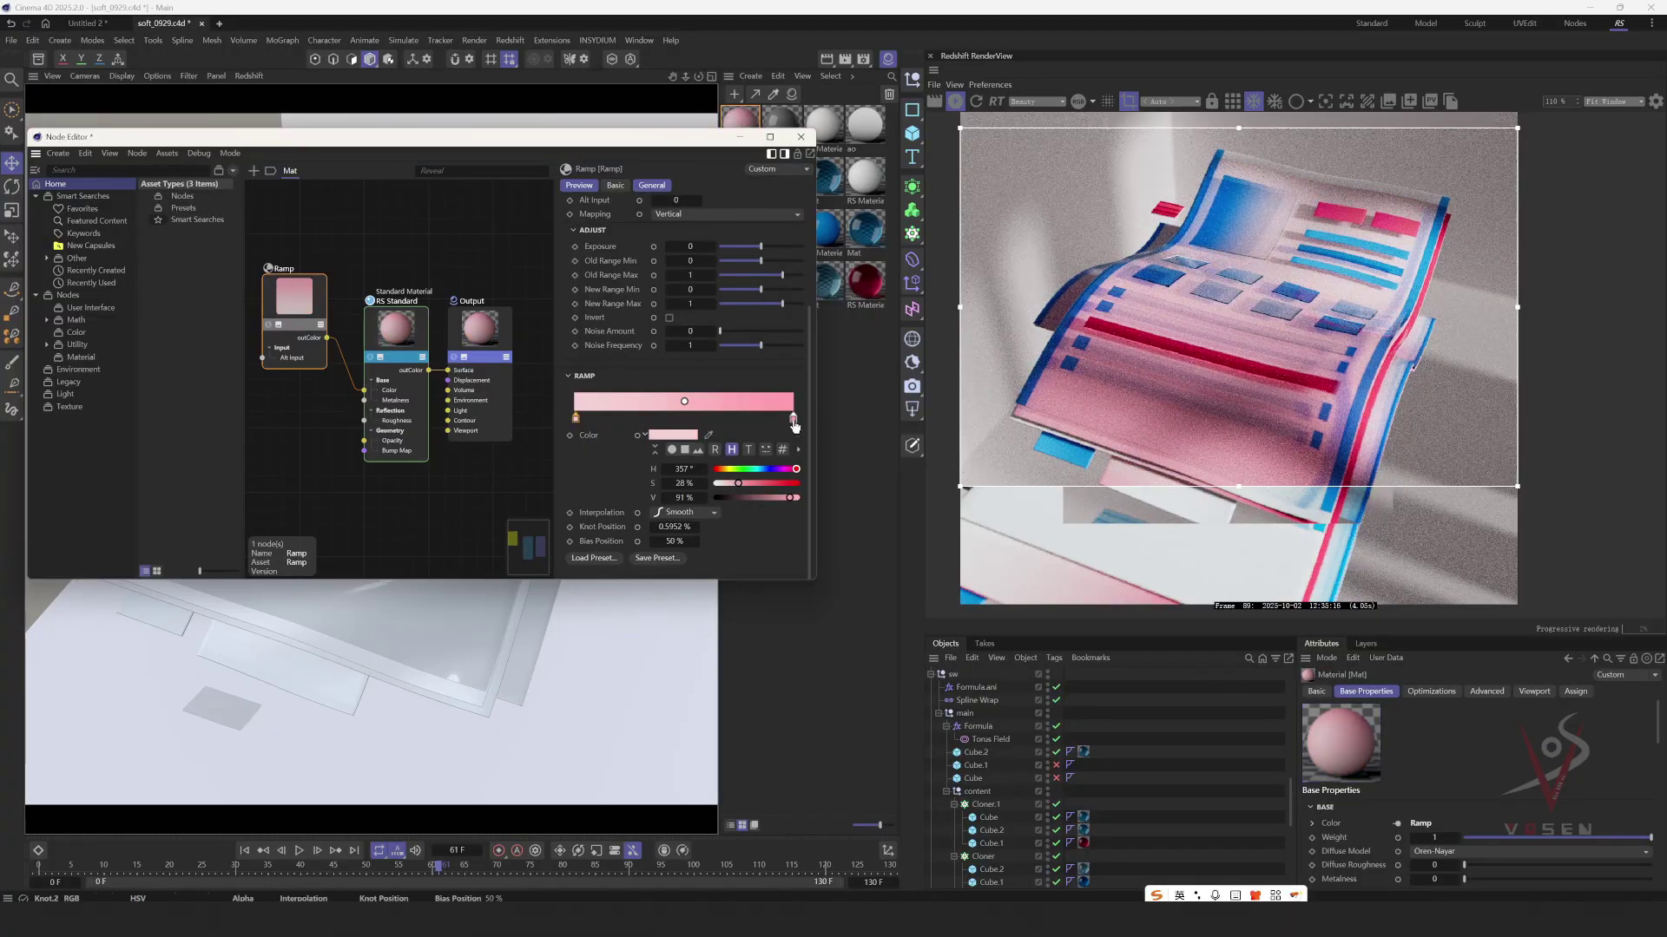
# - Try a light blue last knot on the Ramp at hue 210°, saturation 65 %
pyautogui.click(762, 470)
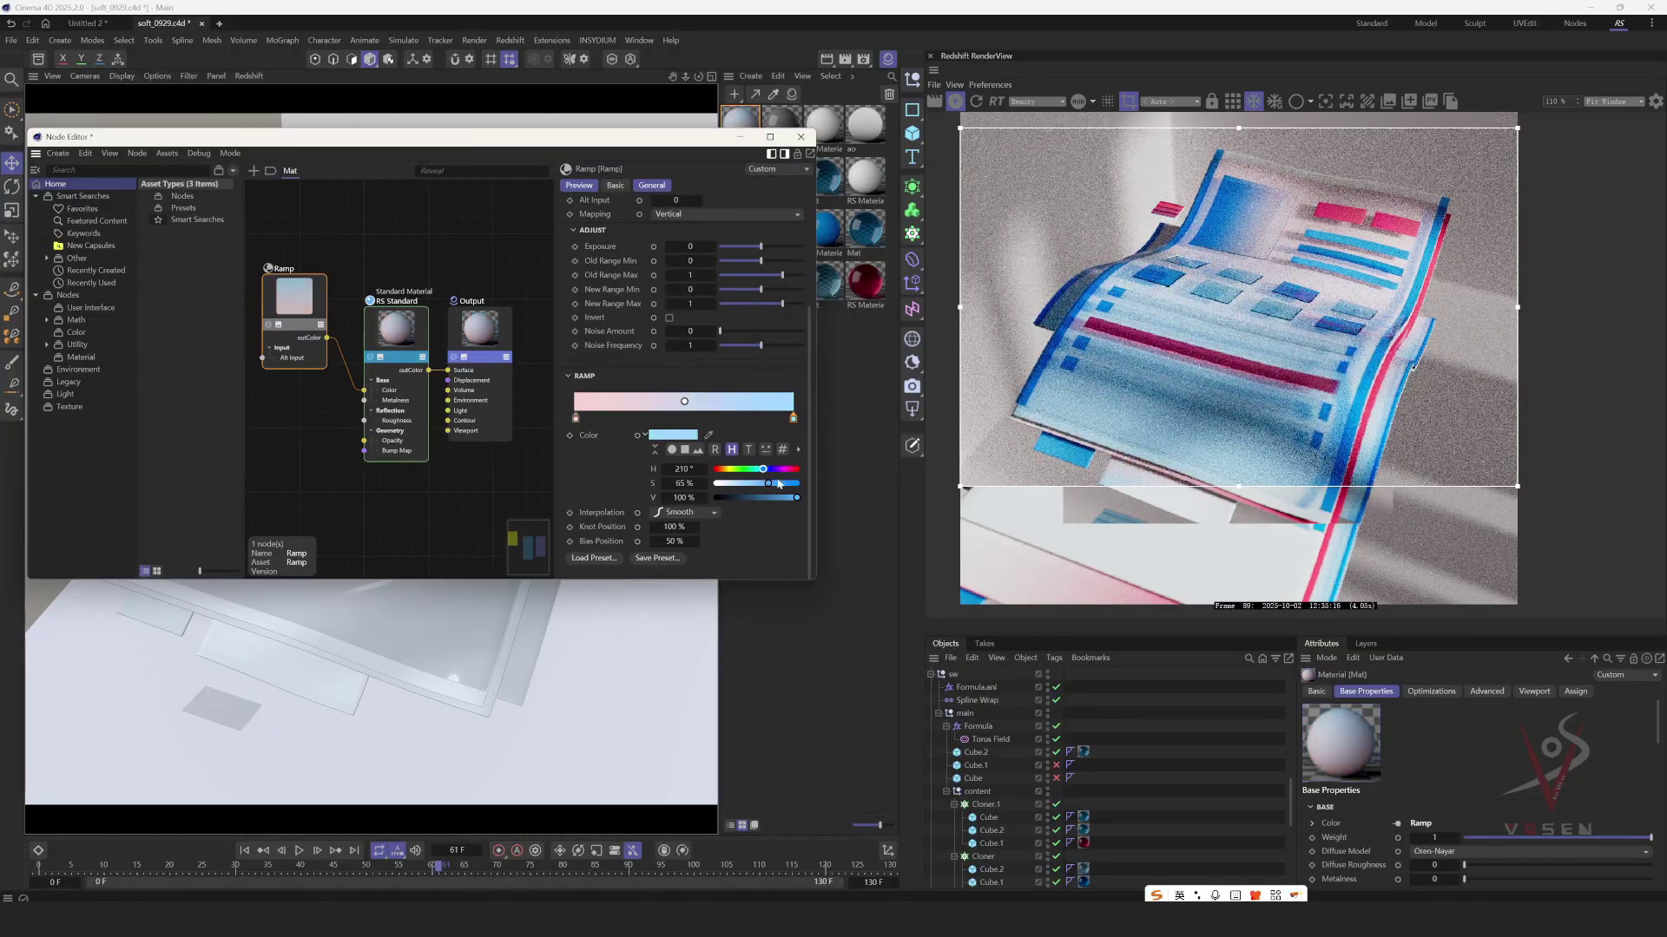
pyautogui.scroll(-2, 1135, 420)
pyautogui.scroll(2, 1148, 348)
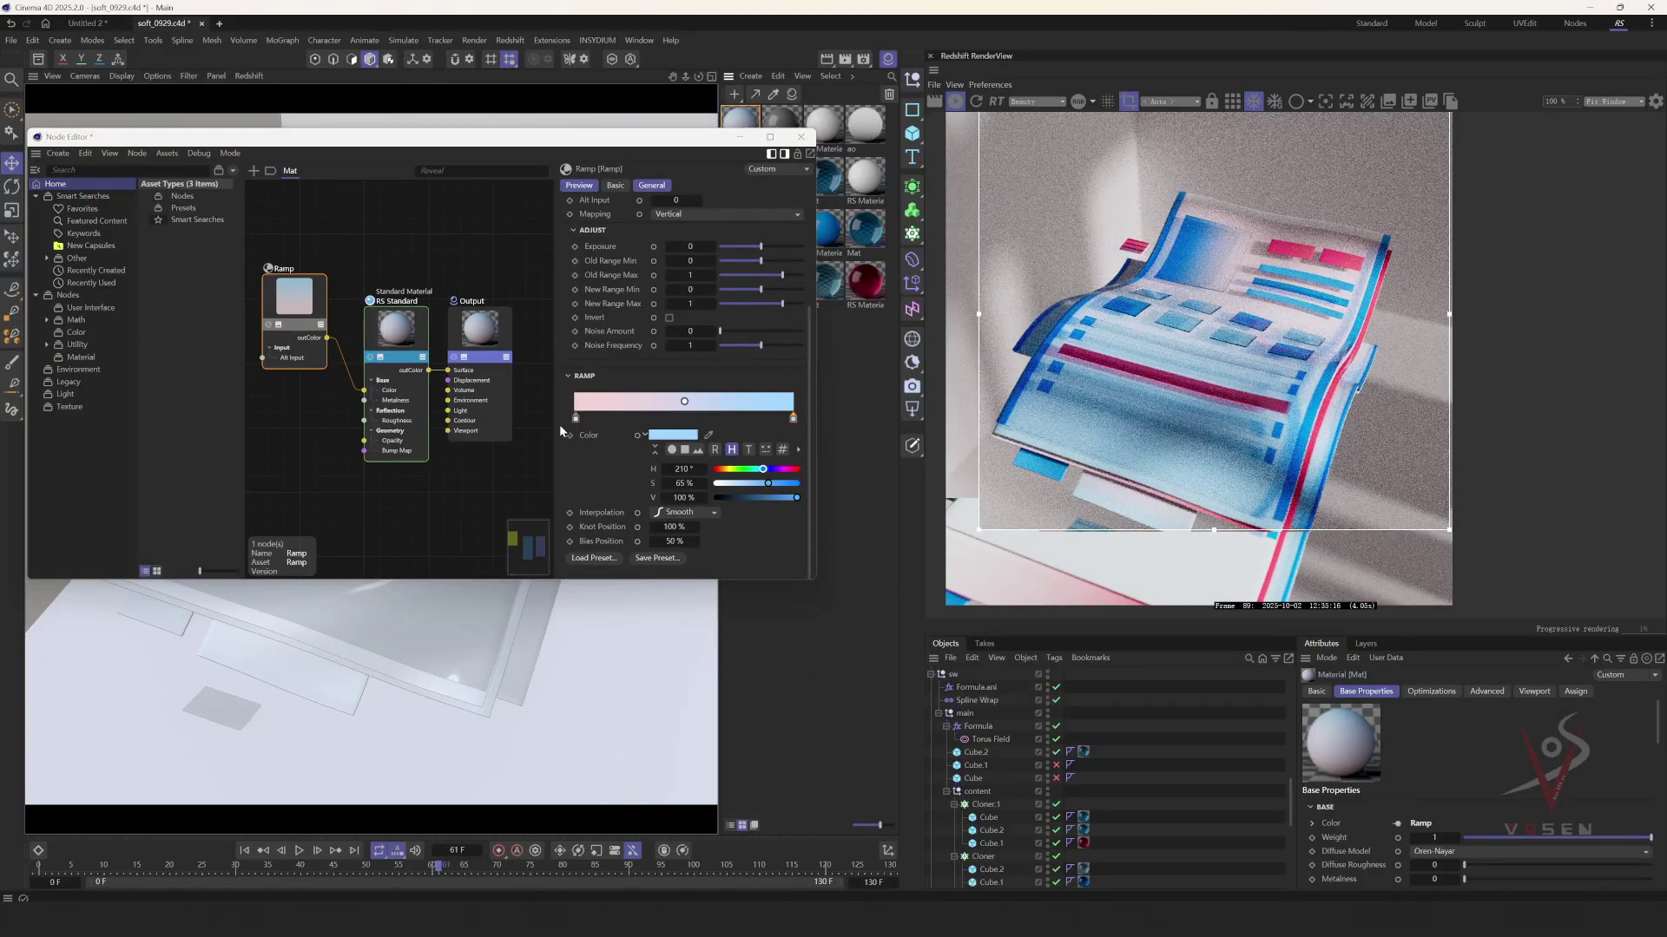
# - Try a saturated red first knot at hue 0°, saturation 100 %, and raise the blue last knot's saturation to 96 %
pyautogui.click(575, 419)
pyautogui.click(722, 470)
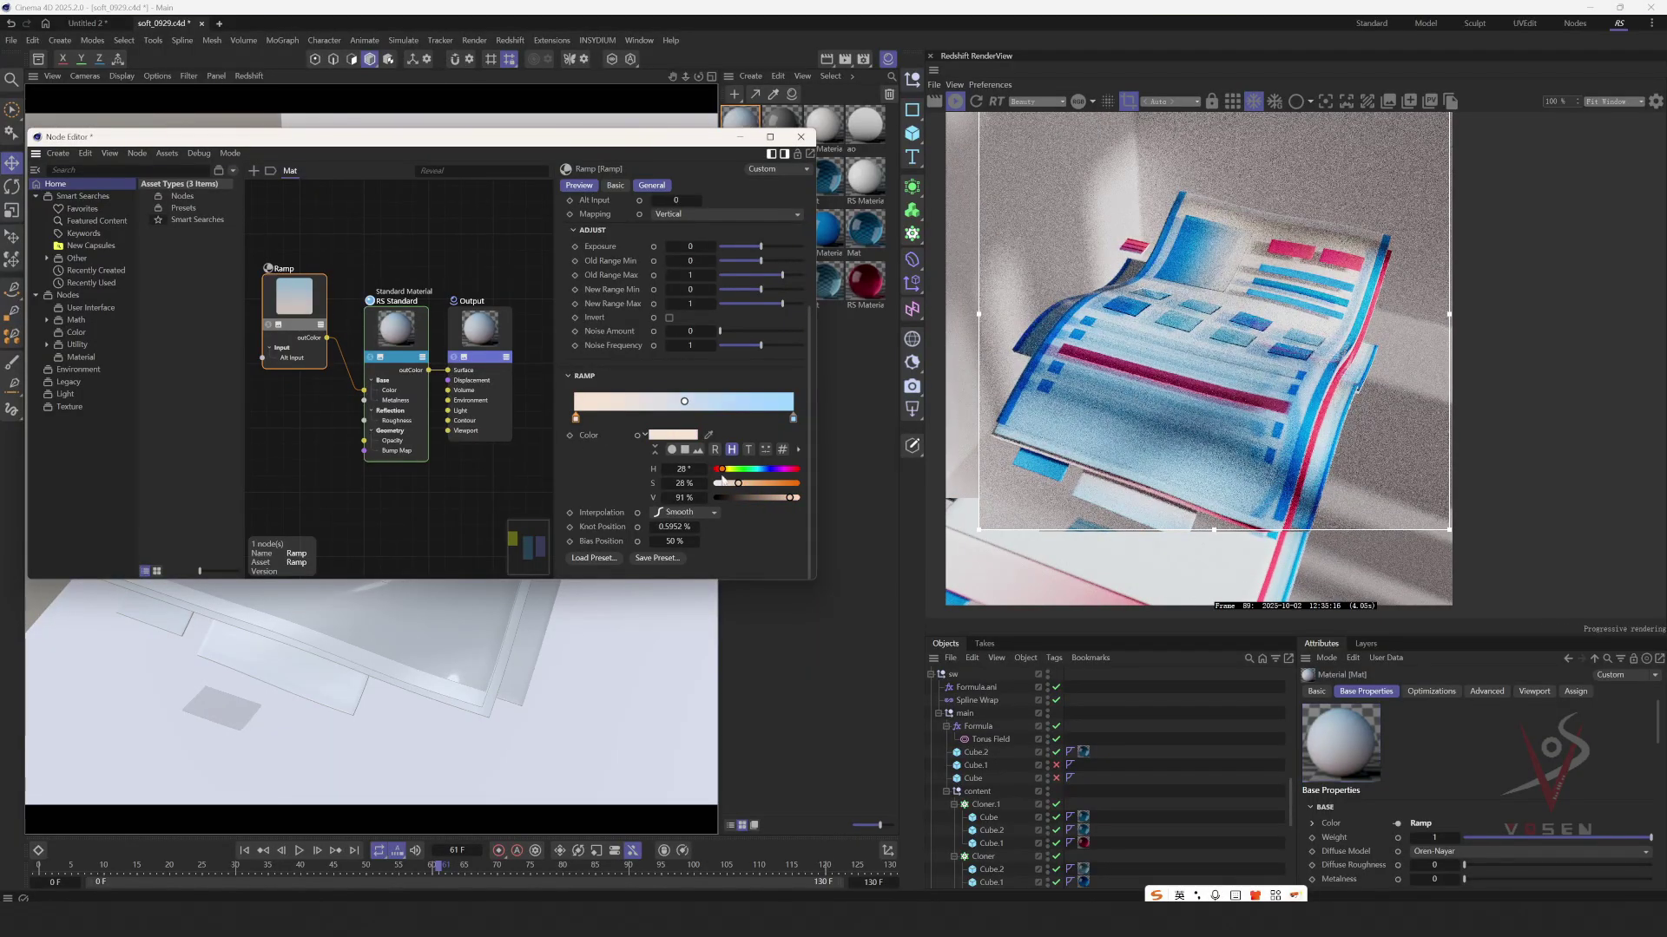
pyautogui.click(787, 484)
pyautogui.click(796, 483)
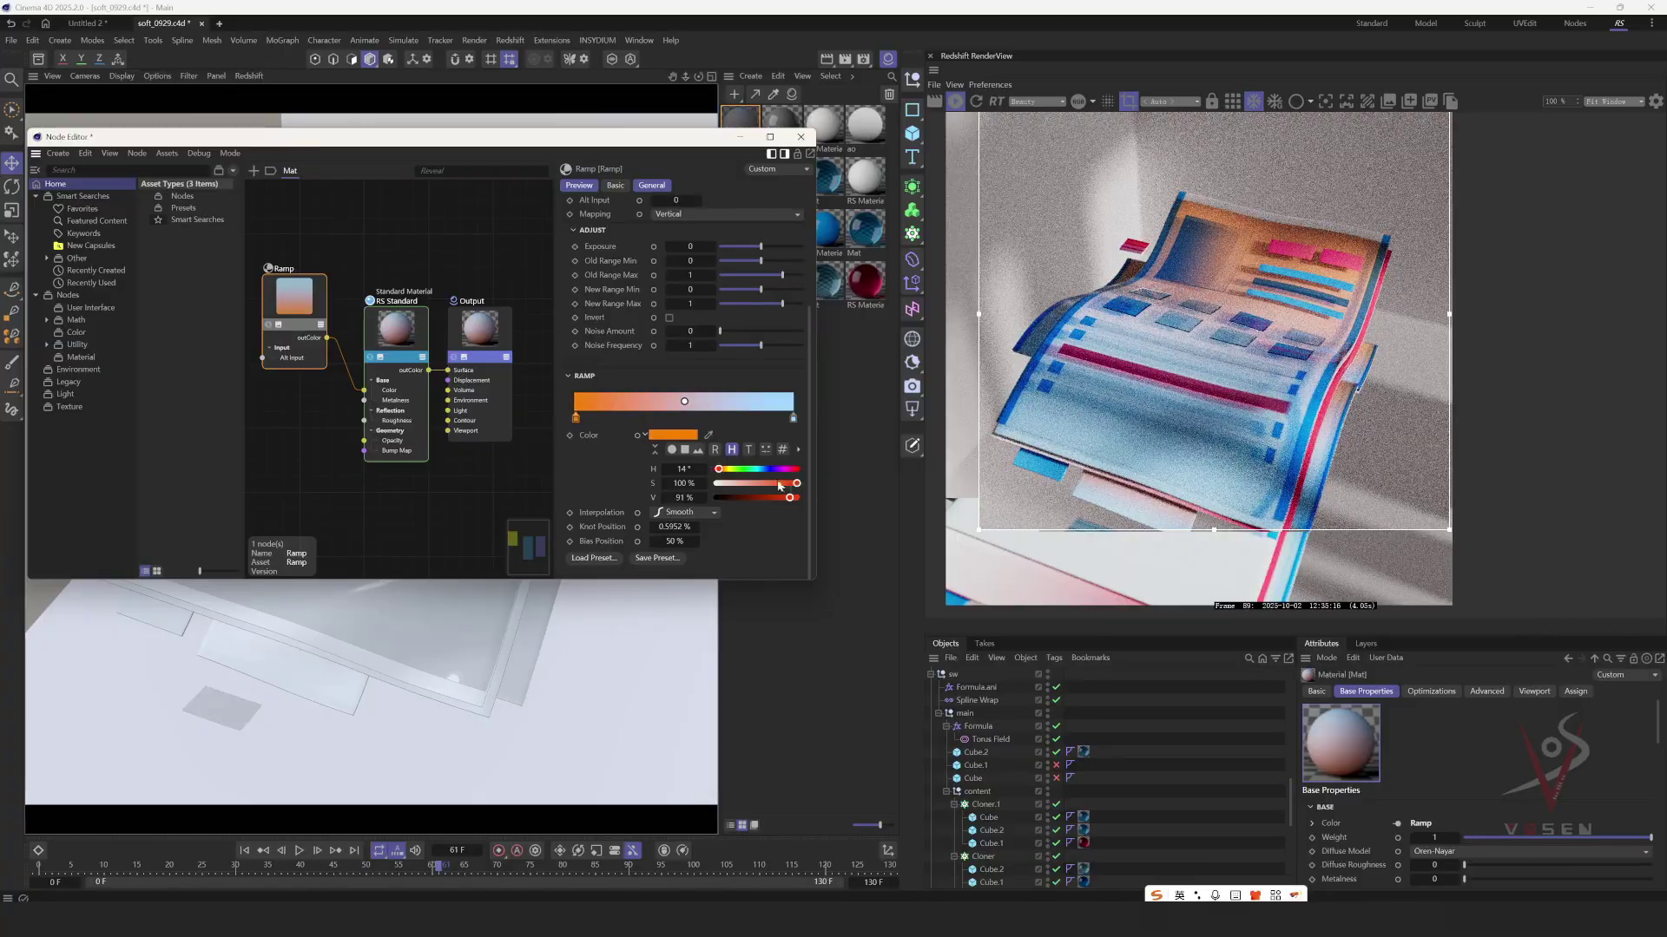
pyautogui.click(714, 469)
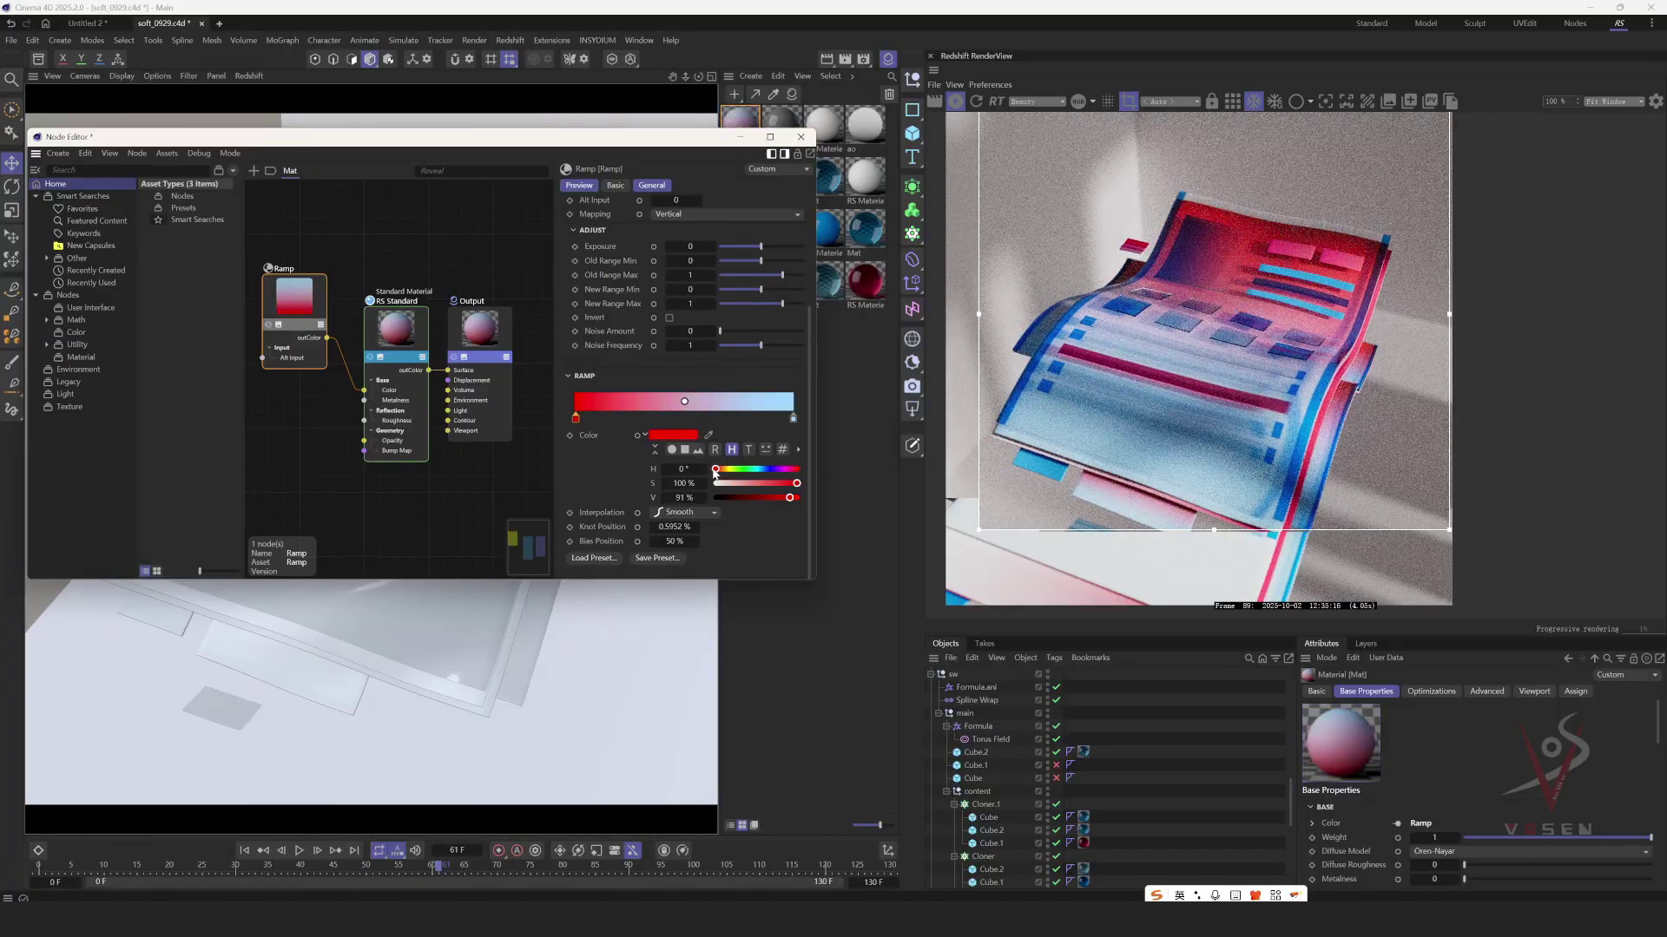
pyautogui.click(793, 483)
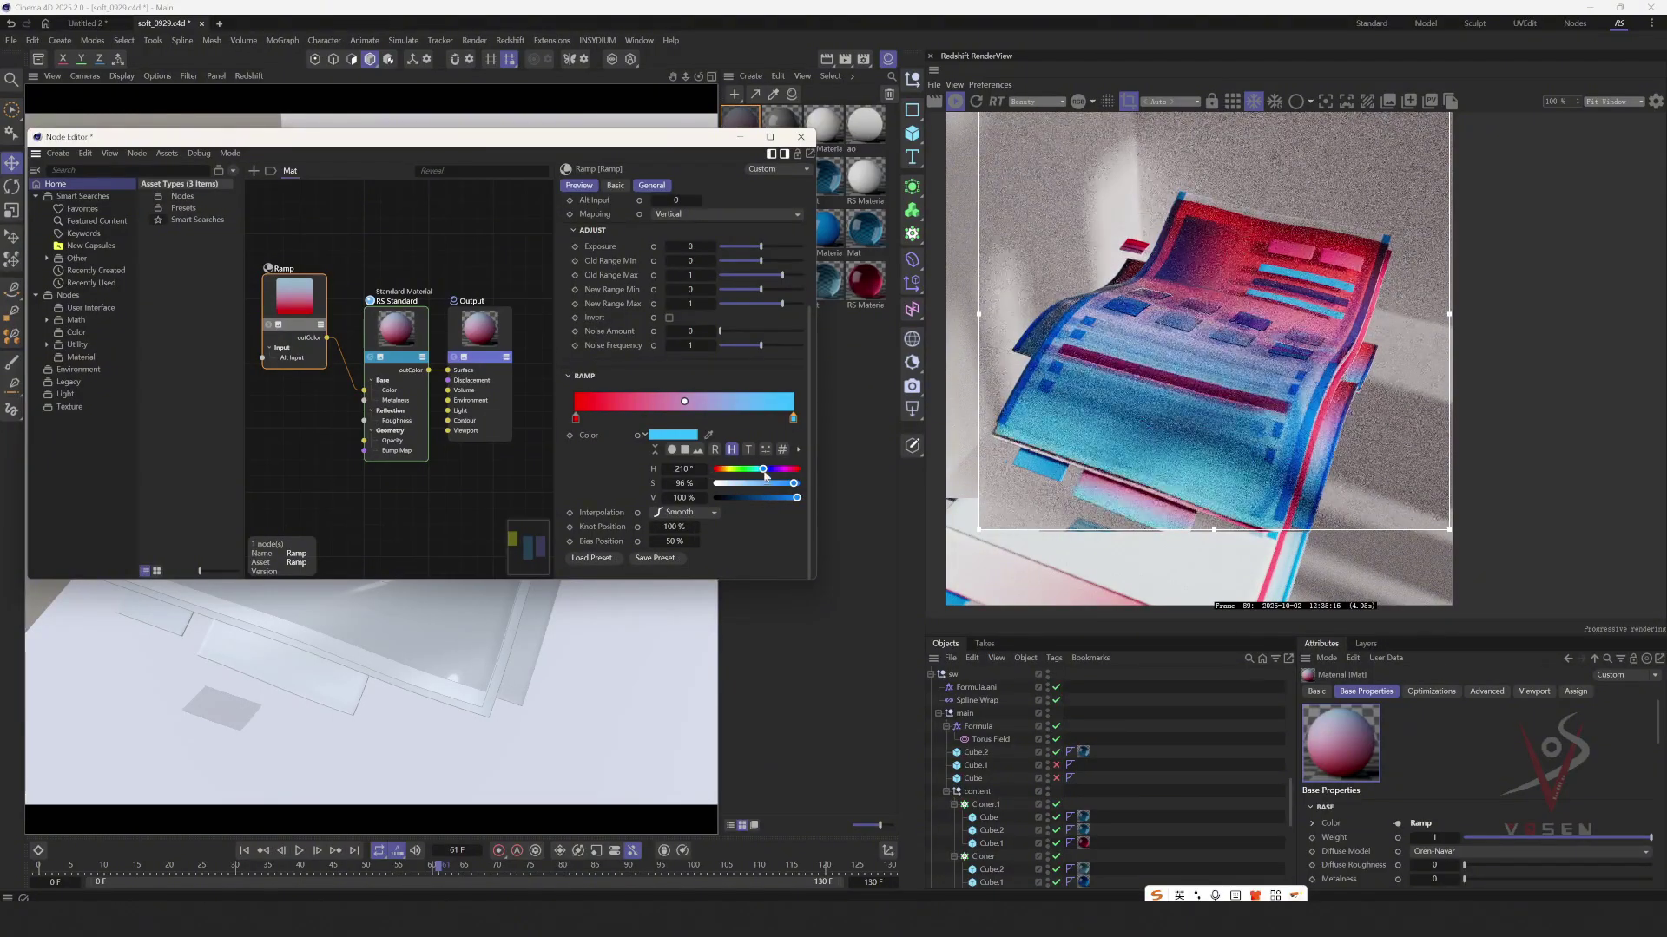
pyautogui.scroll(2, 1201, 368)
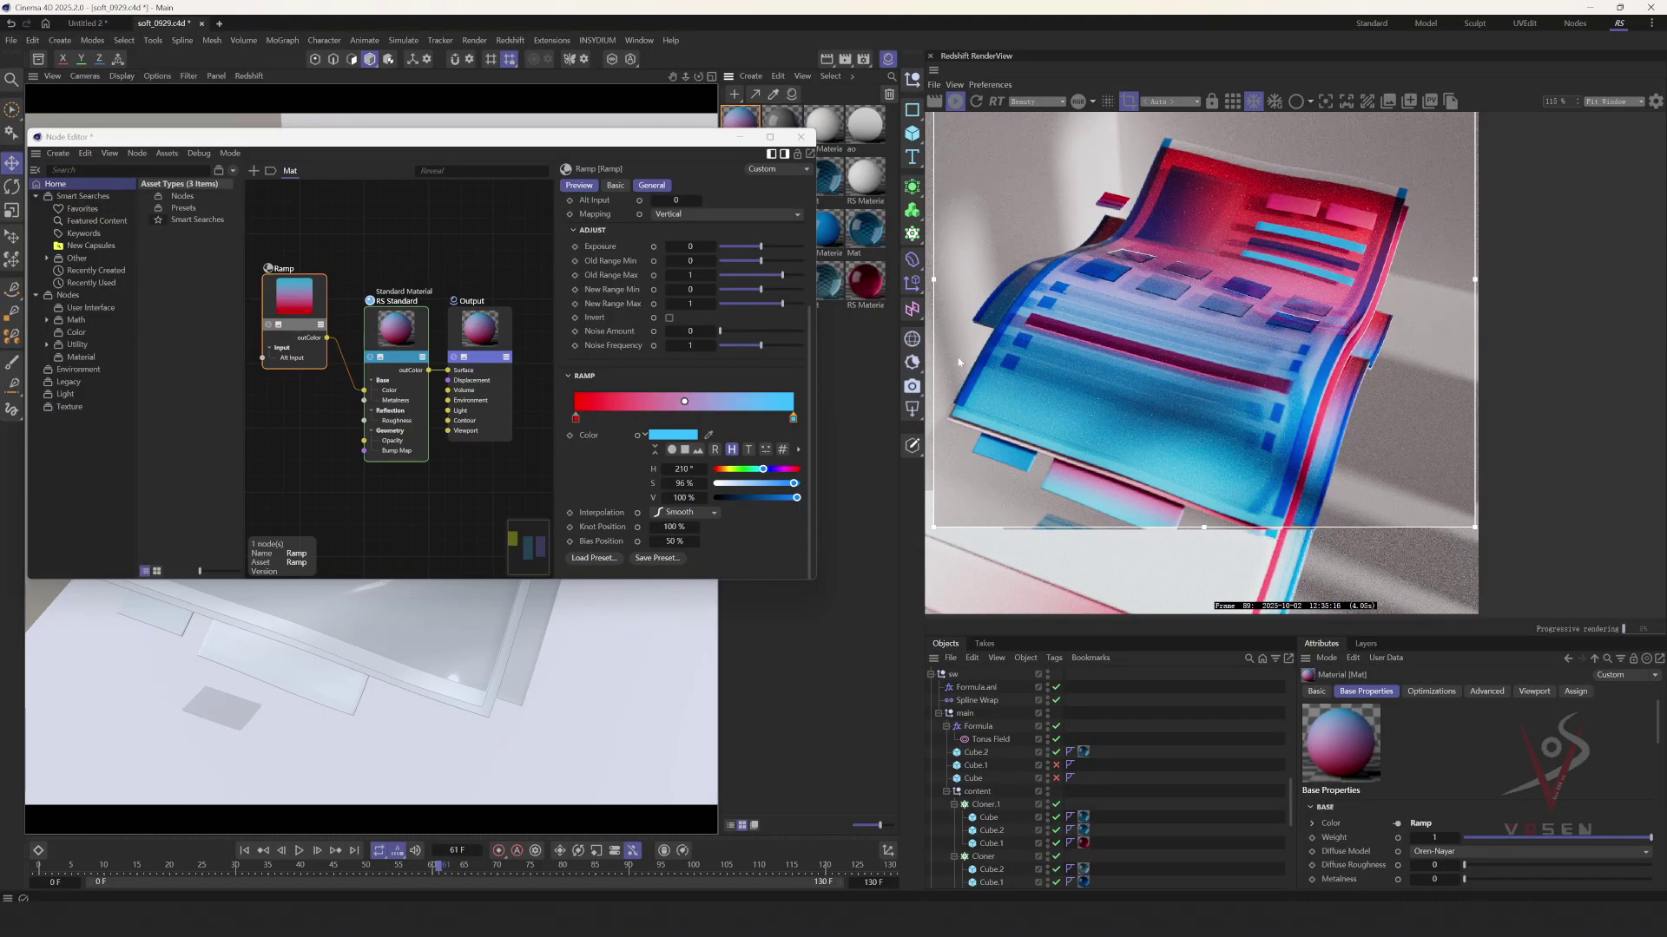
# - Undo the Ramp colour experiments on the white sheet's material and close the Node Editor
pyautogui.click(449, 257)
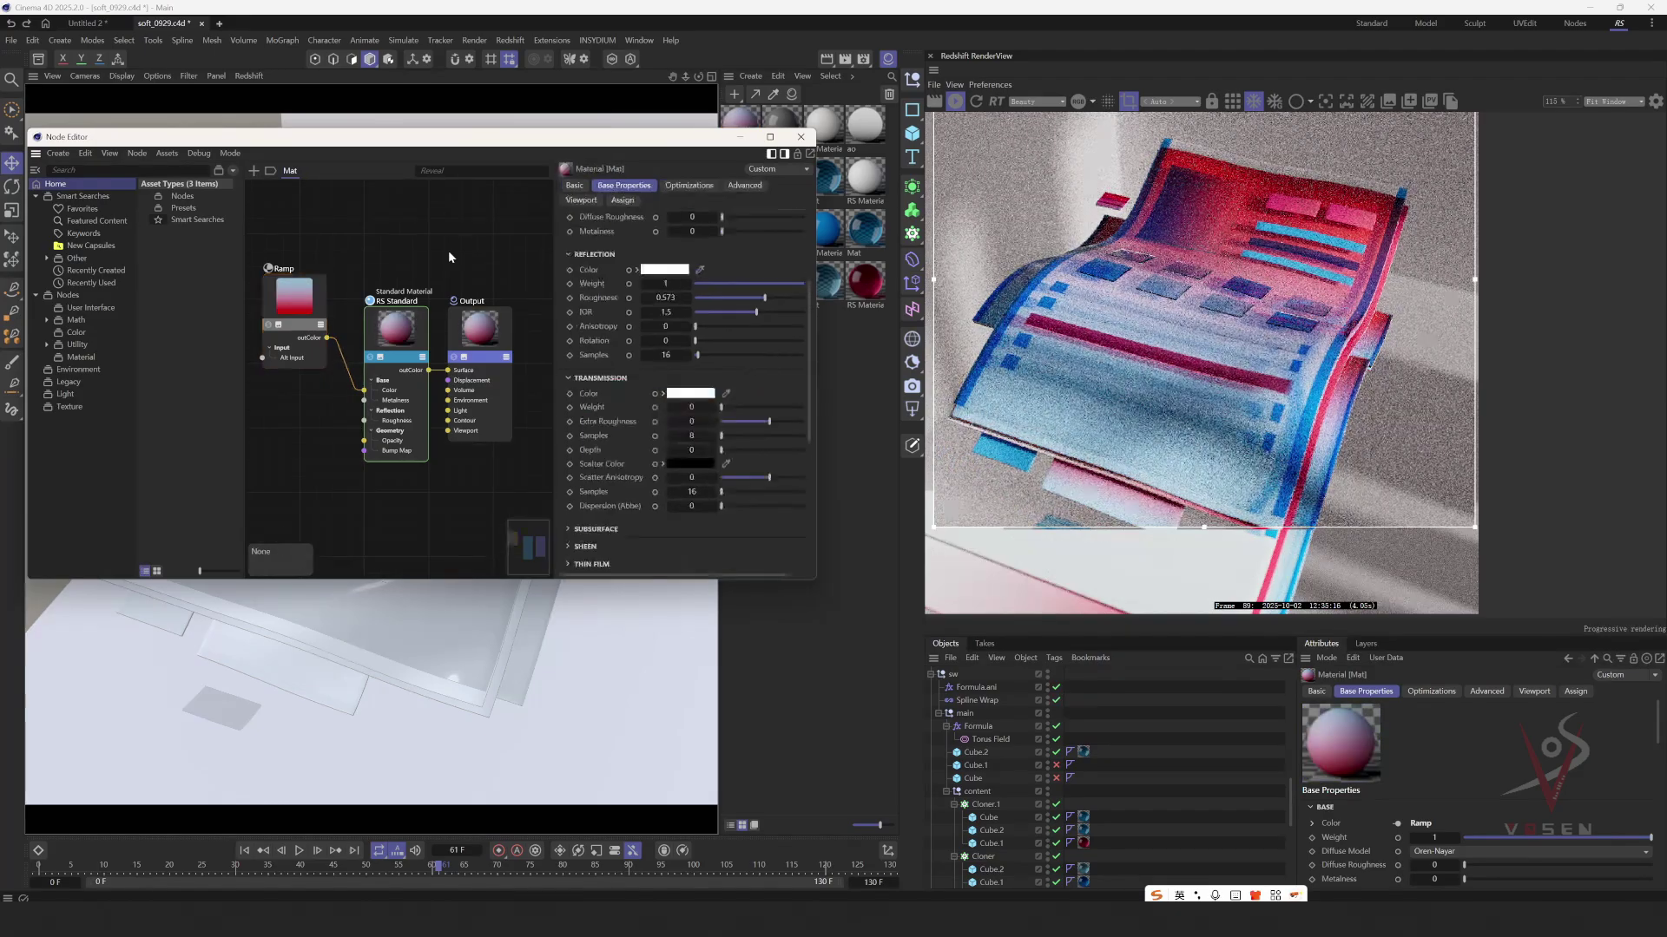
pyautogui.hotkey('ctrl', 'z')
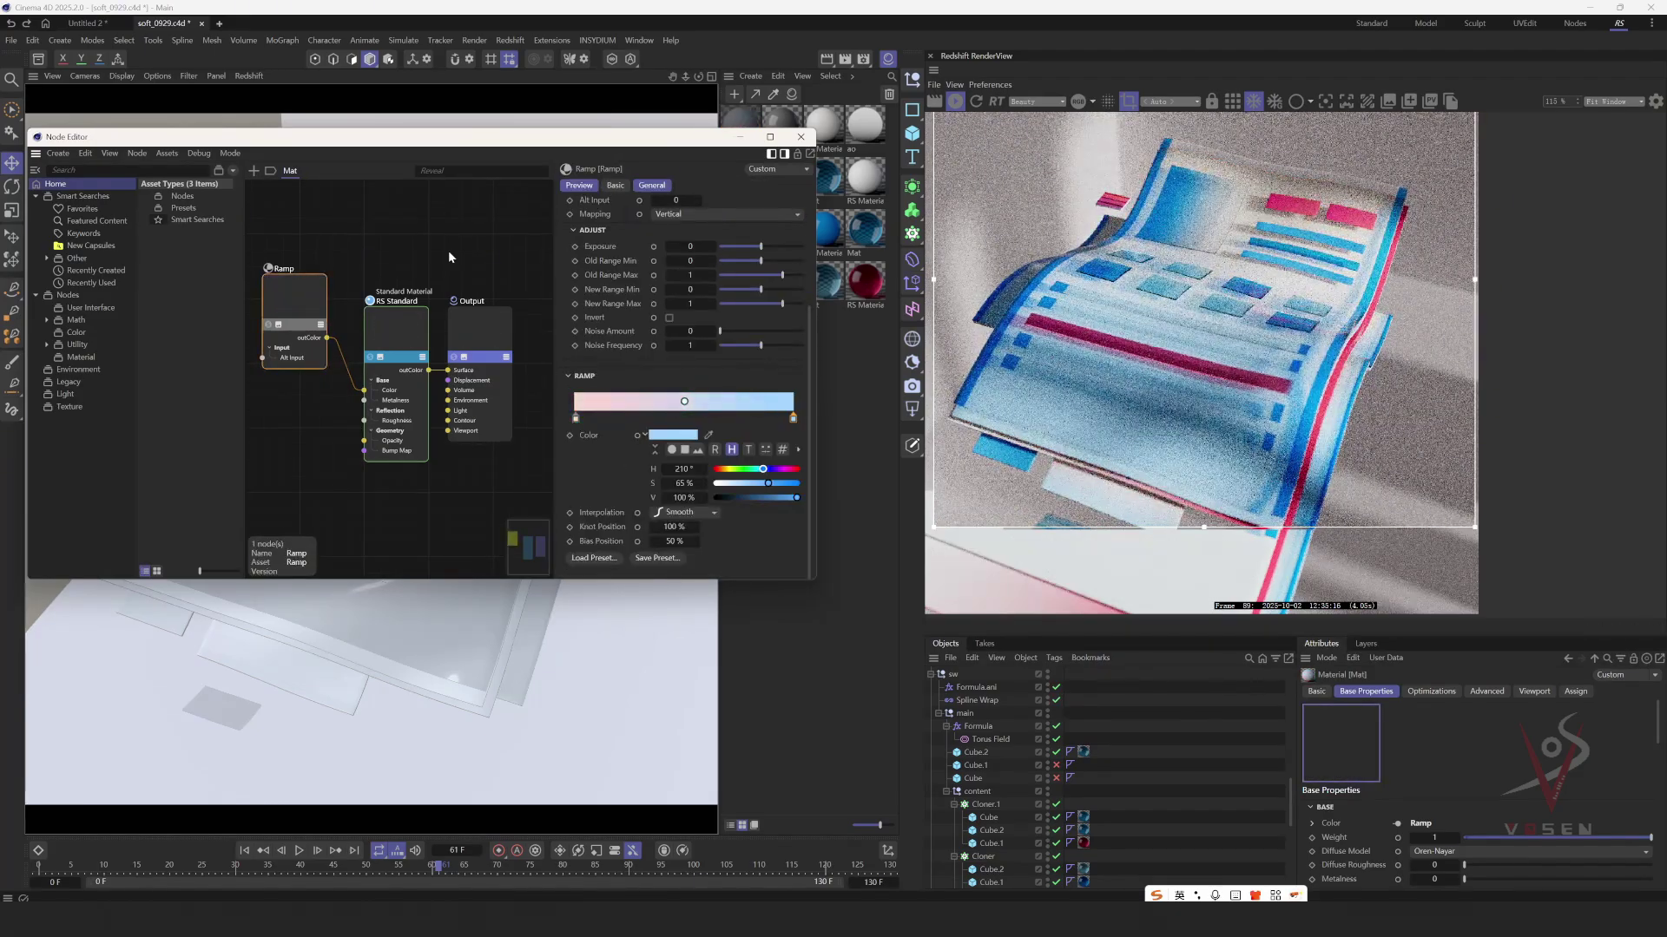
pyautogui.hotkey('ctrl', 'z')
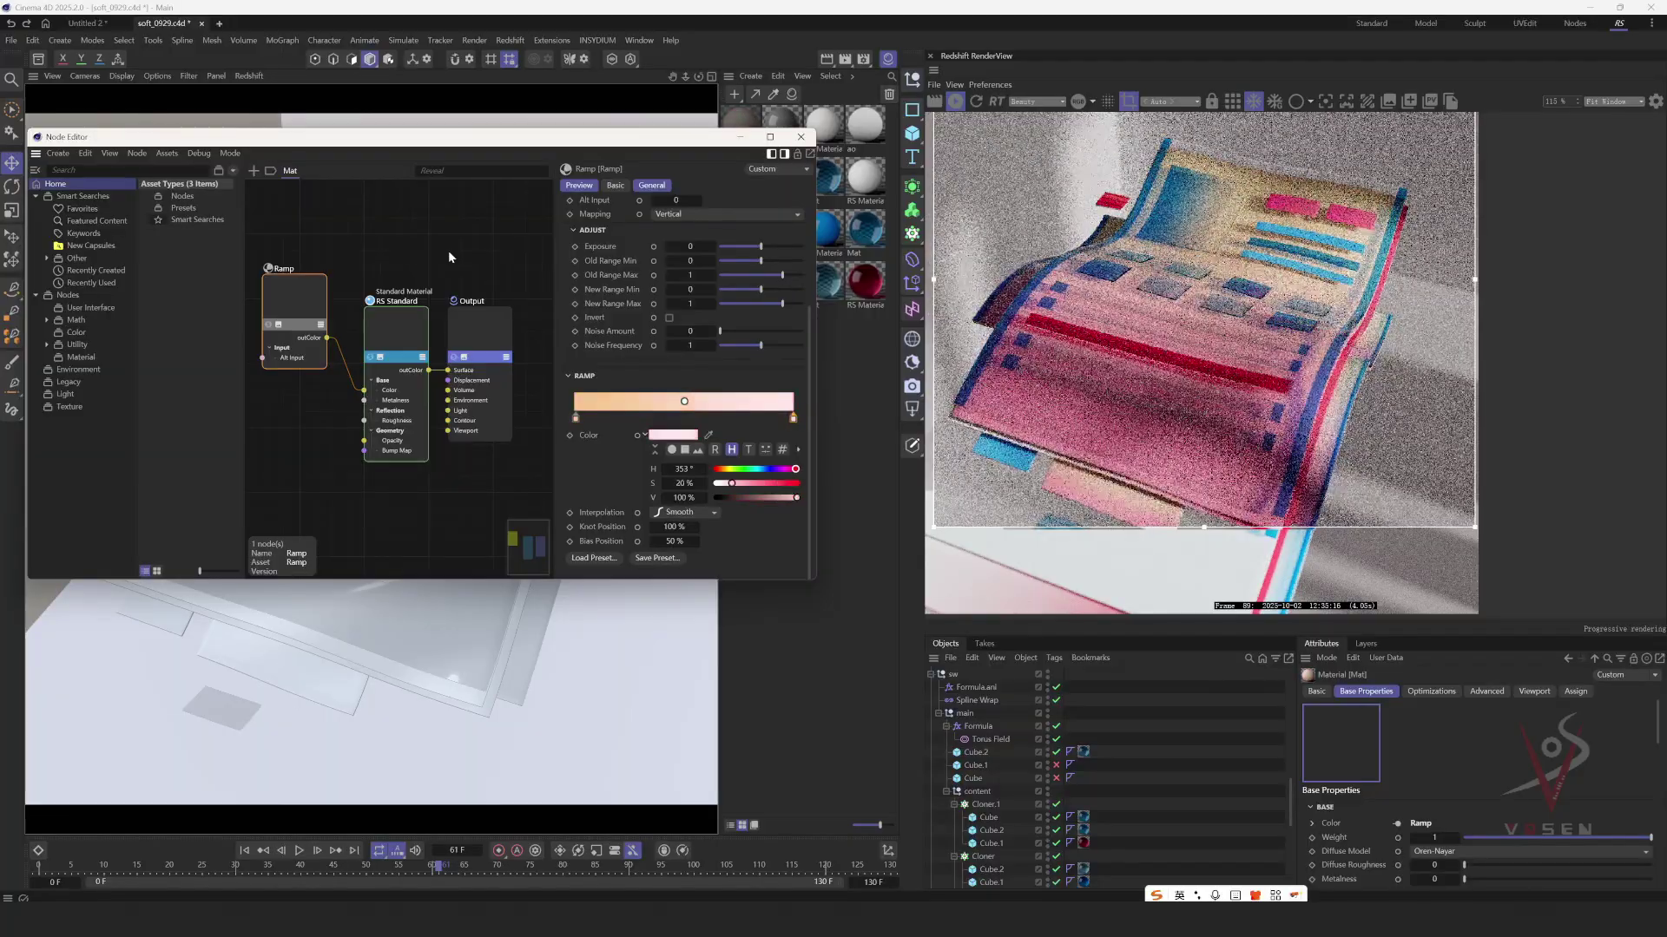
pyautogui.hotkey('ctrl', 'z')
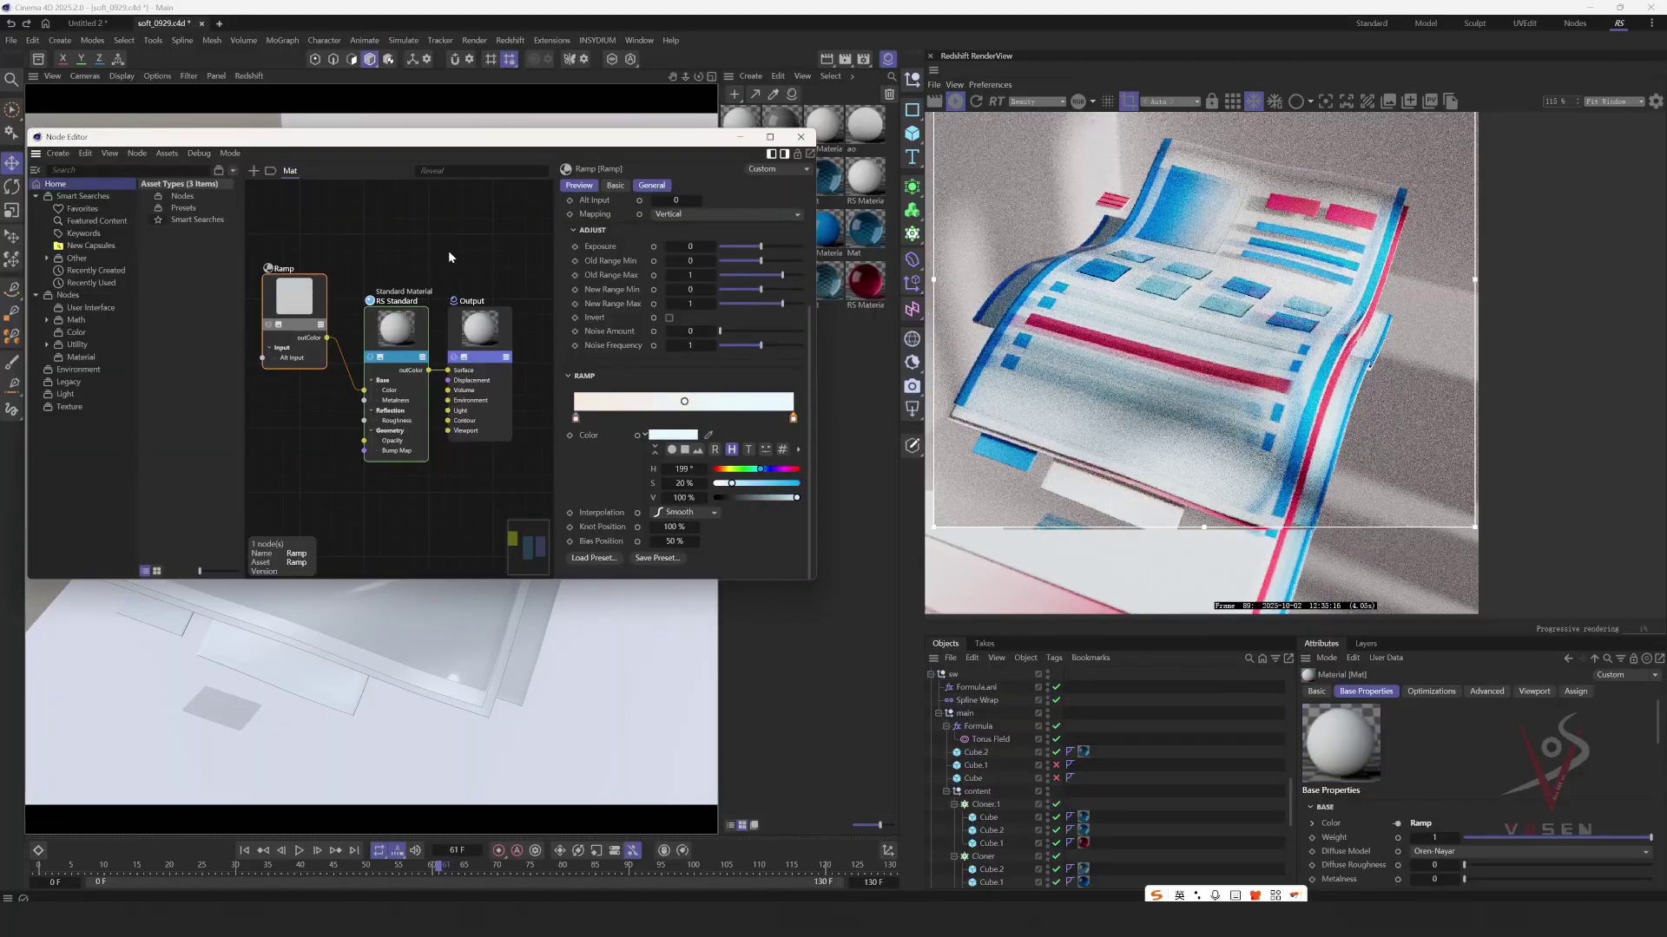
pyautogui.hotkey('ctrl', 'z')
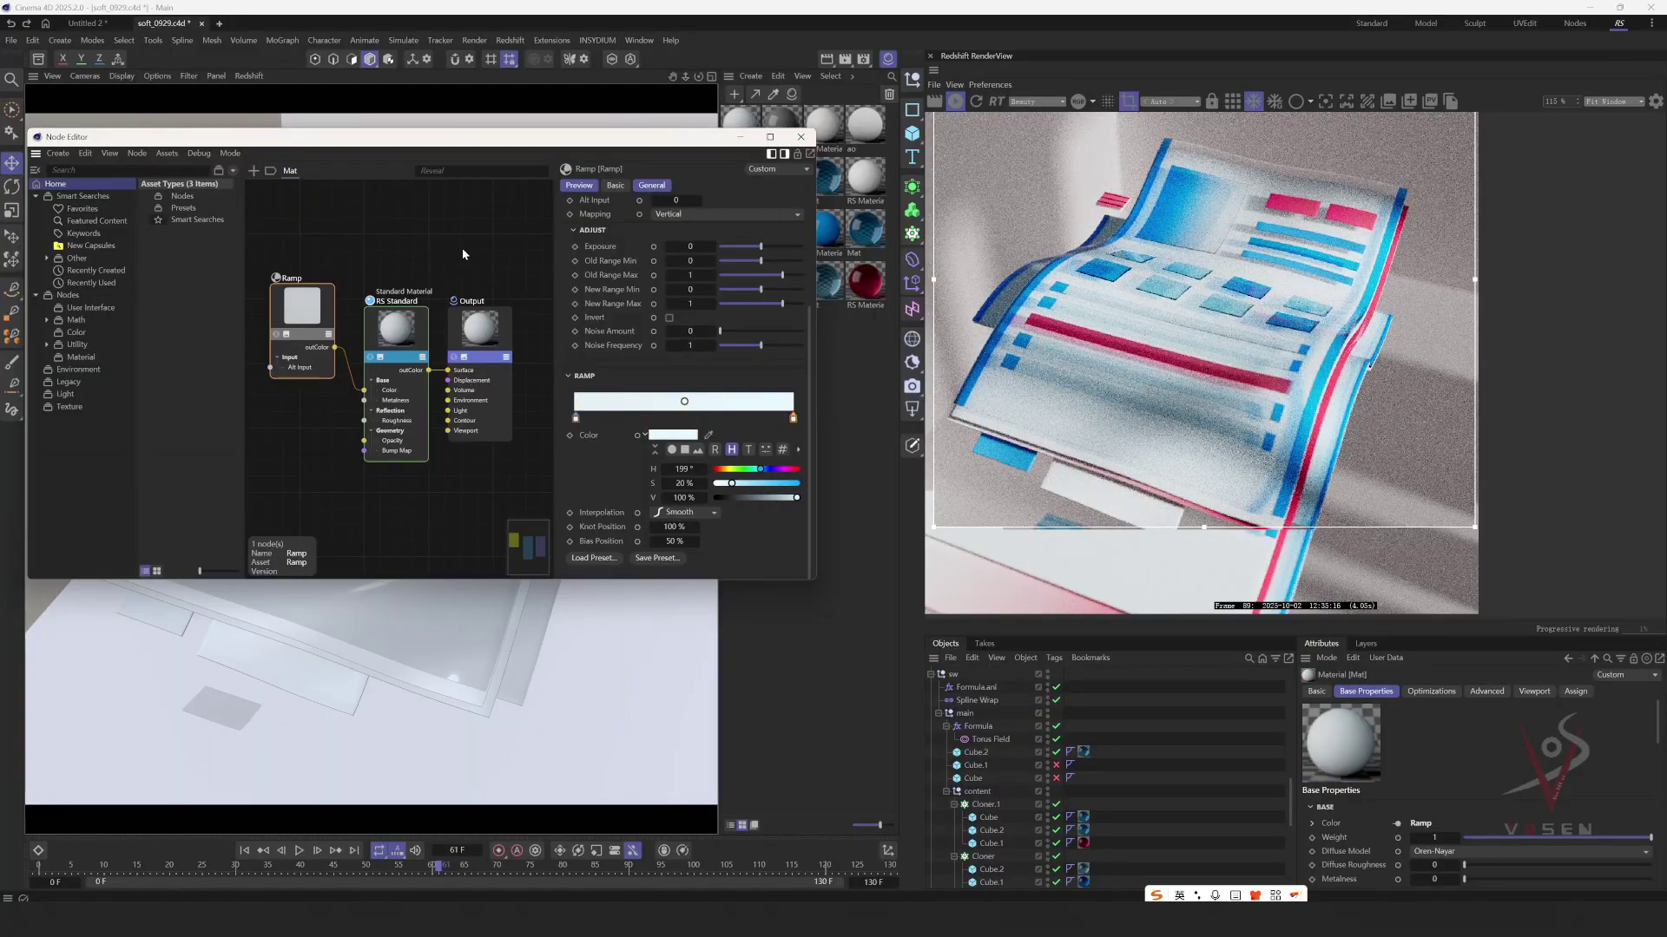
pyautogui.click(468, 250)
pyautogui.click(800, 136)
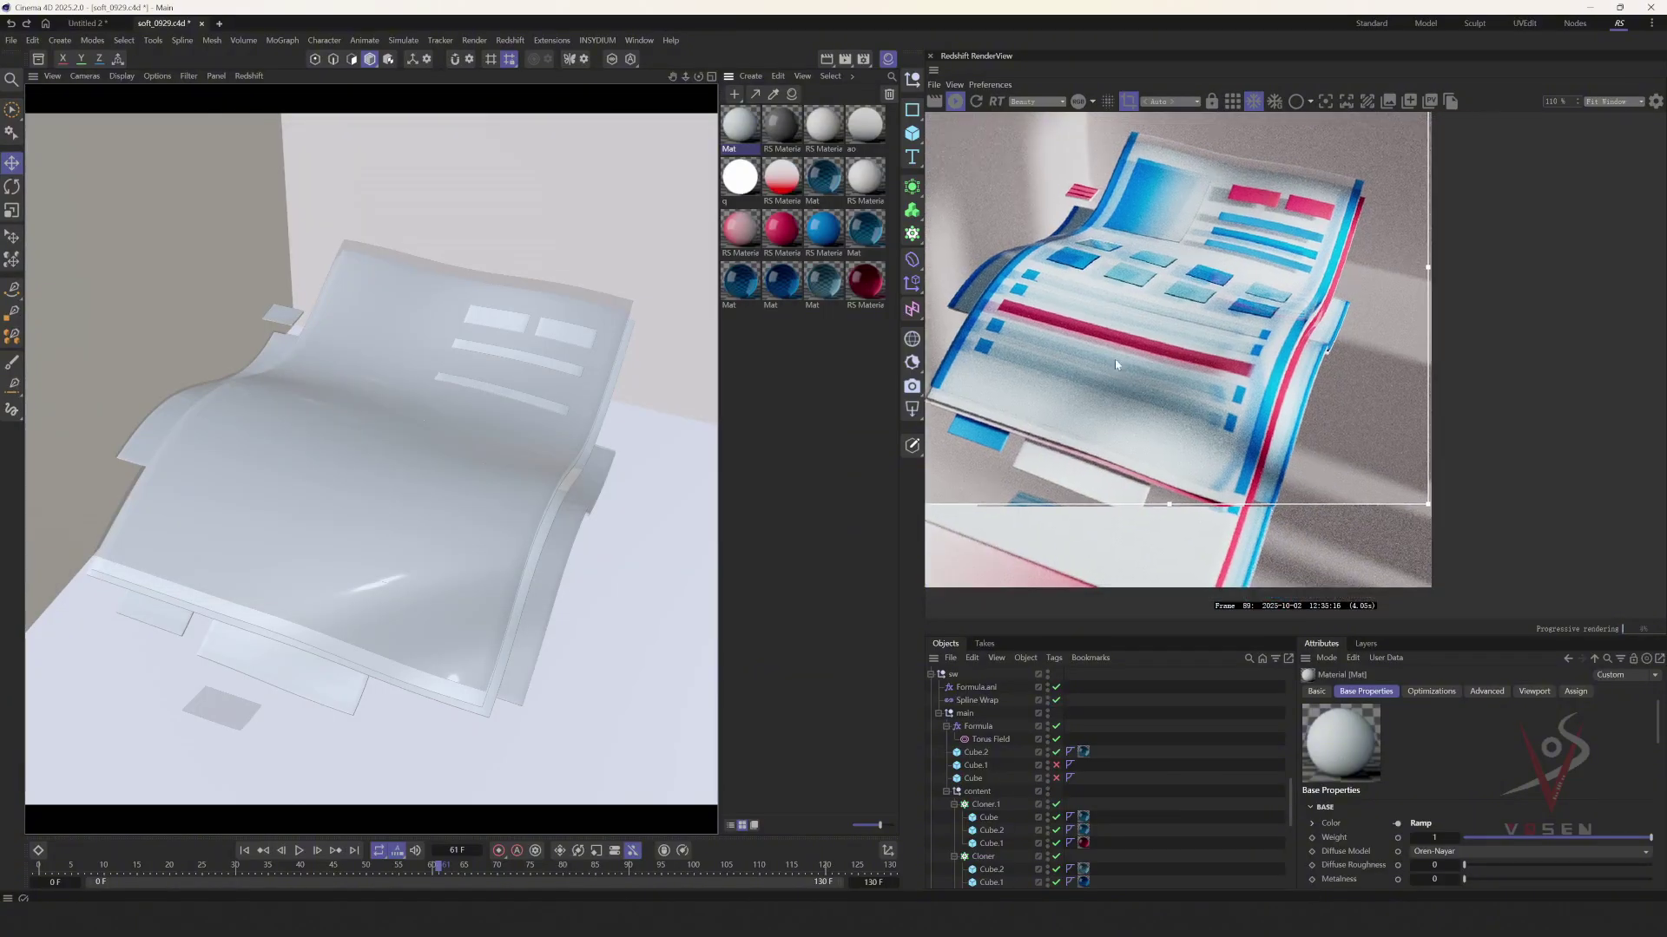
# - Stop the Redshift preview and copy the Cube and Cube.2 sheets with their materials into a new document
pyautogui.click(842, 583)
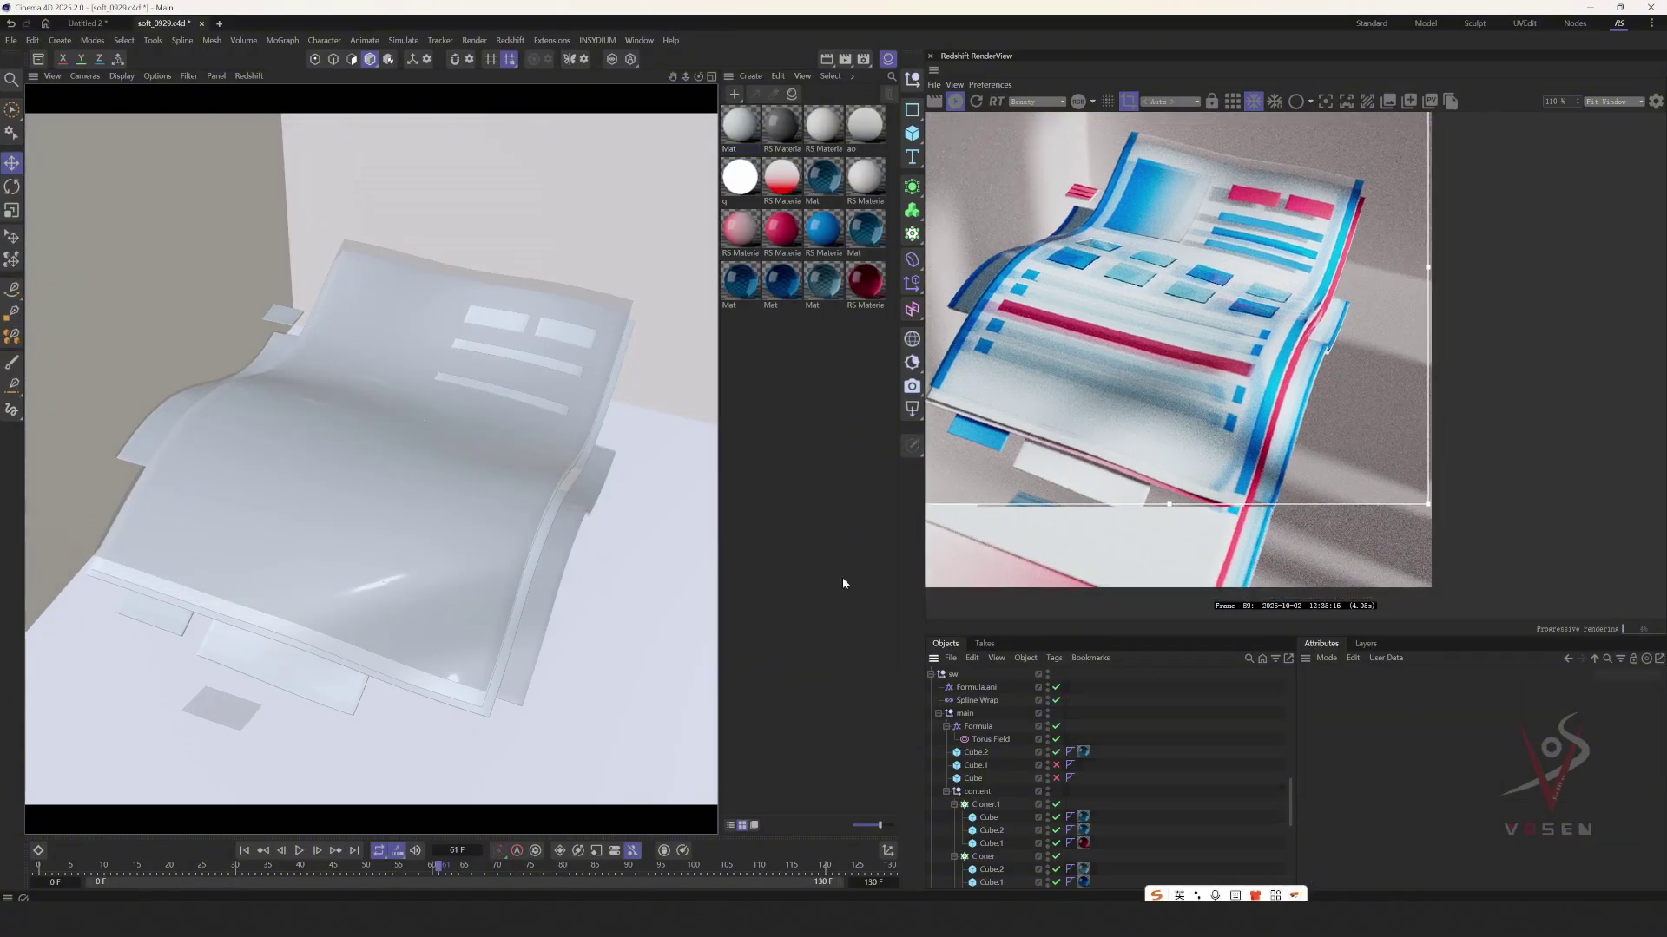
pyautogui.click(427, 434)
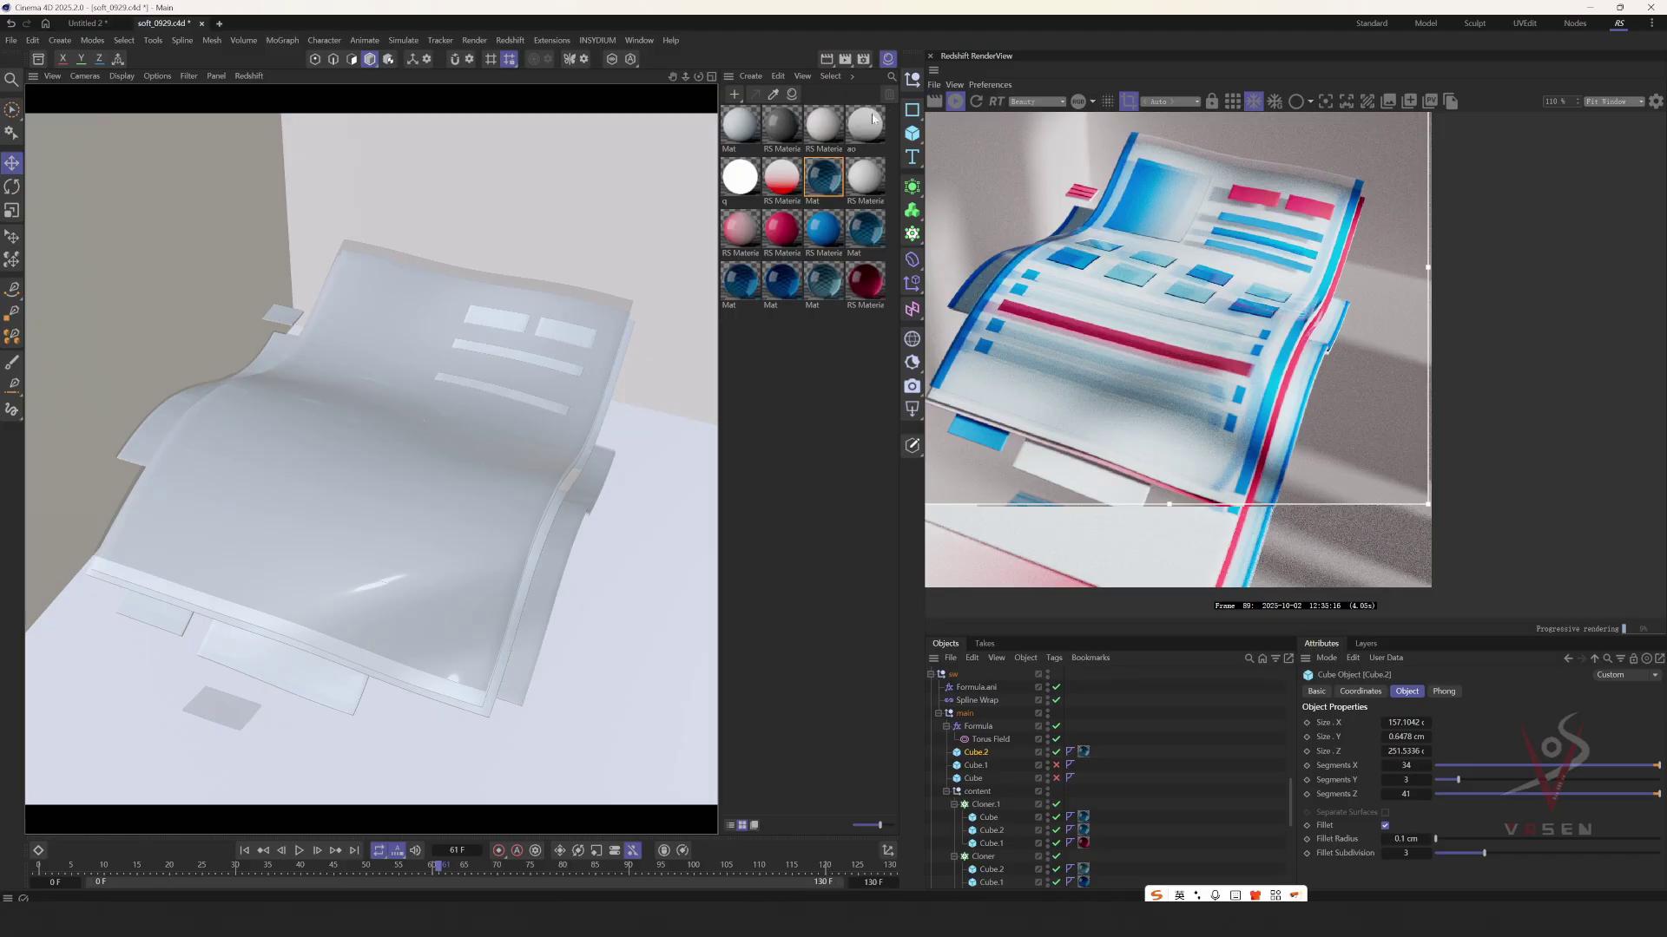
pyautogui.click(953, 103)
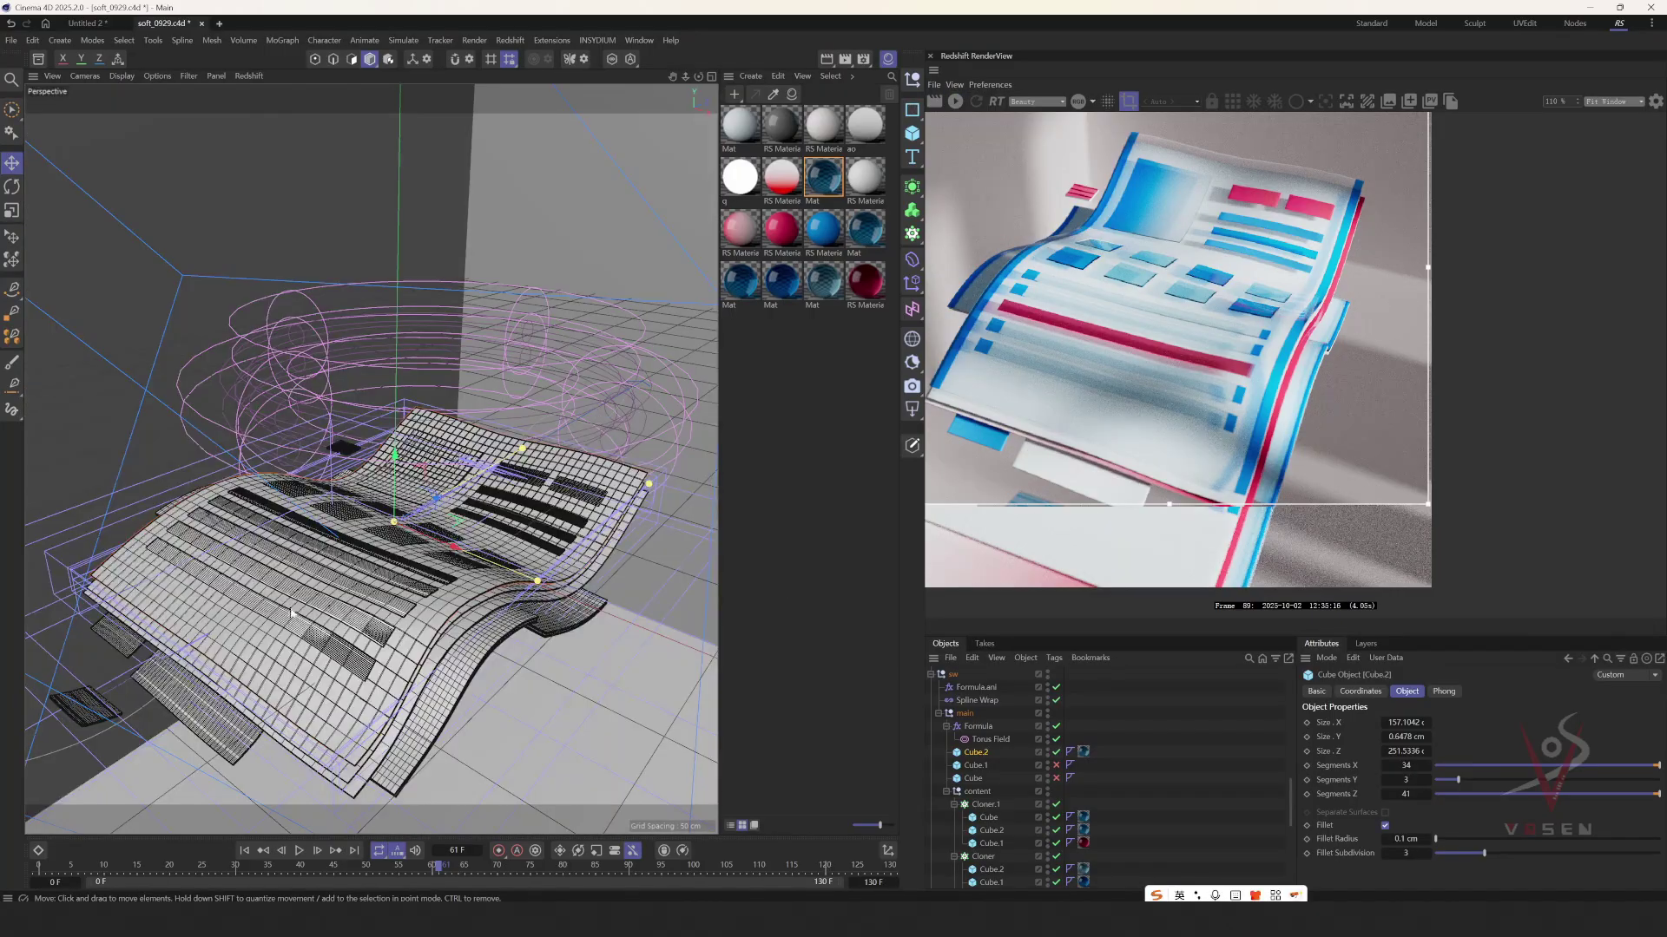
pyautogui.keyDown('alt'); pyautogui.moveTo(397, 527); pyautogui.dragTo(511, 533); pyautogui.keyUp('alt')
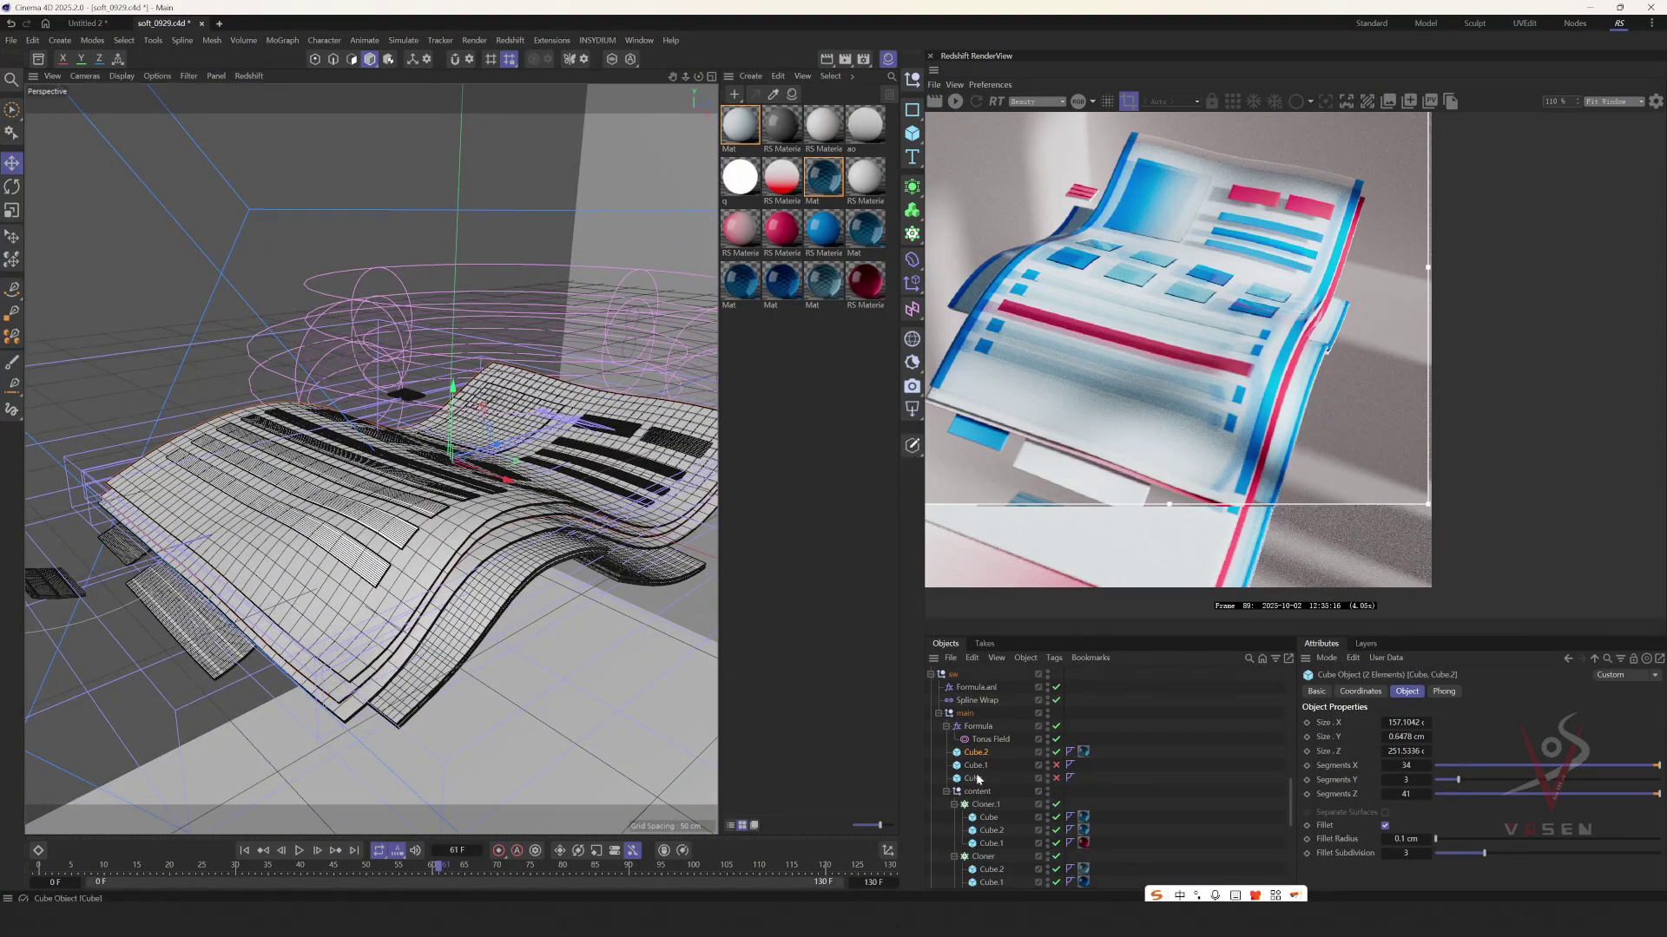
pyautogui.click(217, 25)
pyautogui.hotkey('ctrl', 'v')
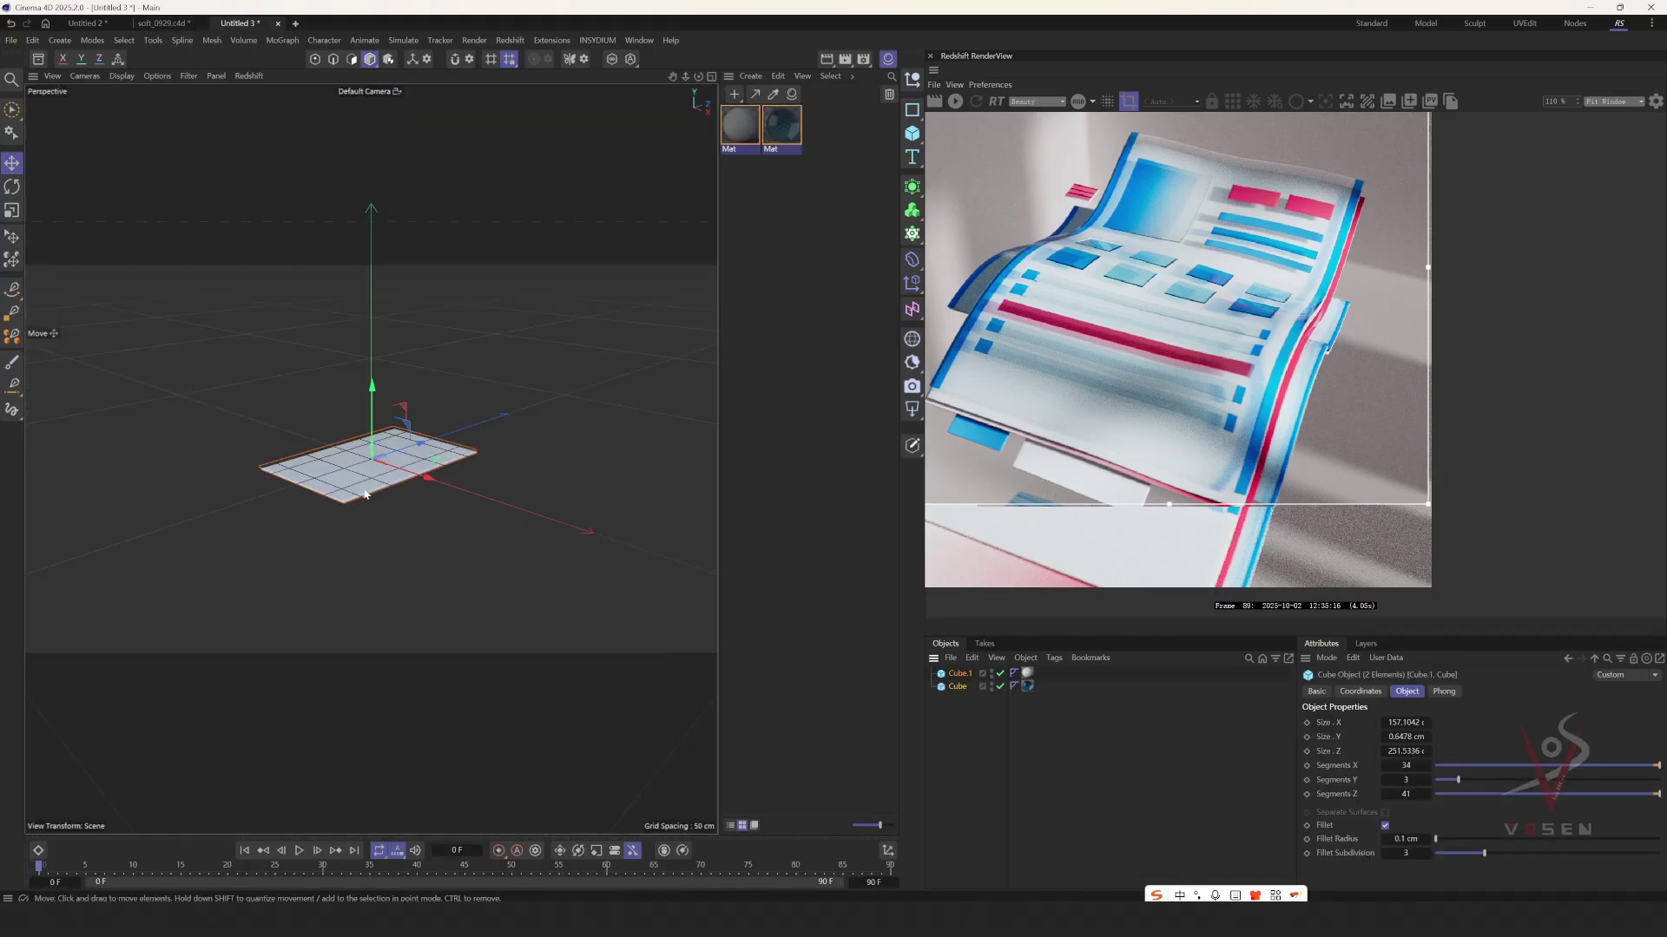
# - Start the Redshift live preview of the two pasted sheets and add an RS Infinite Light
pyautogui.click(447, 473)
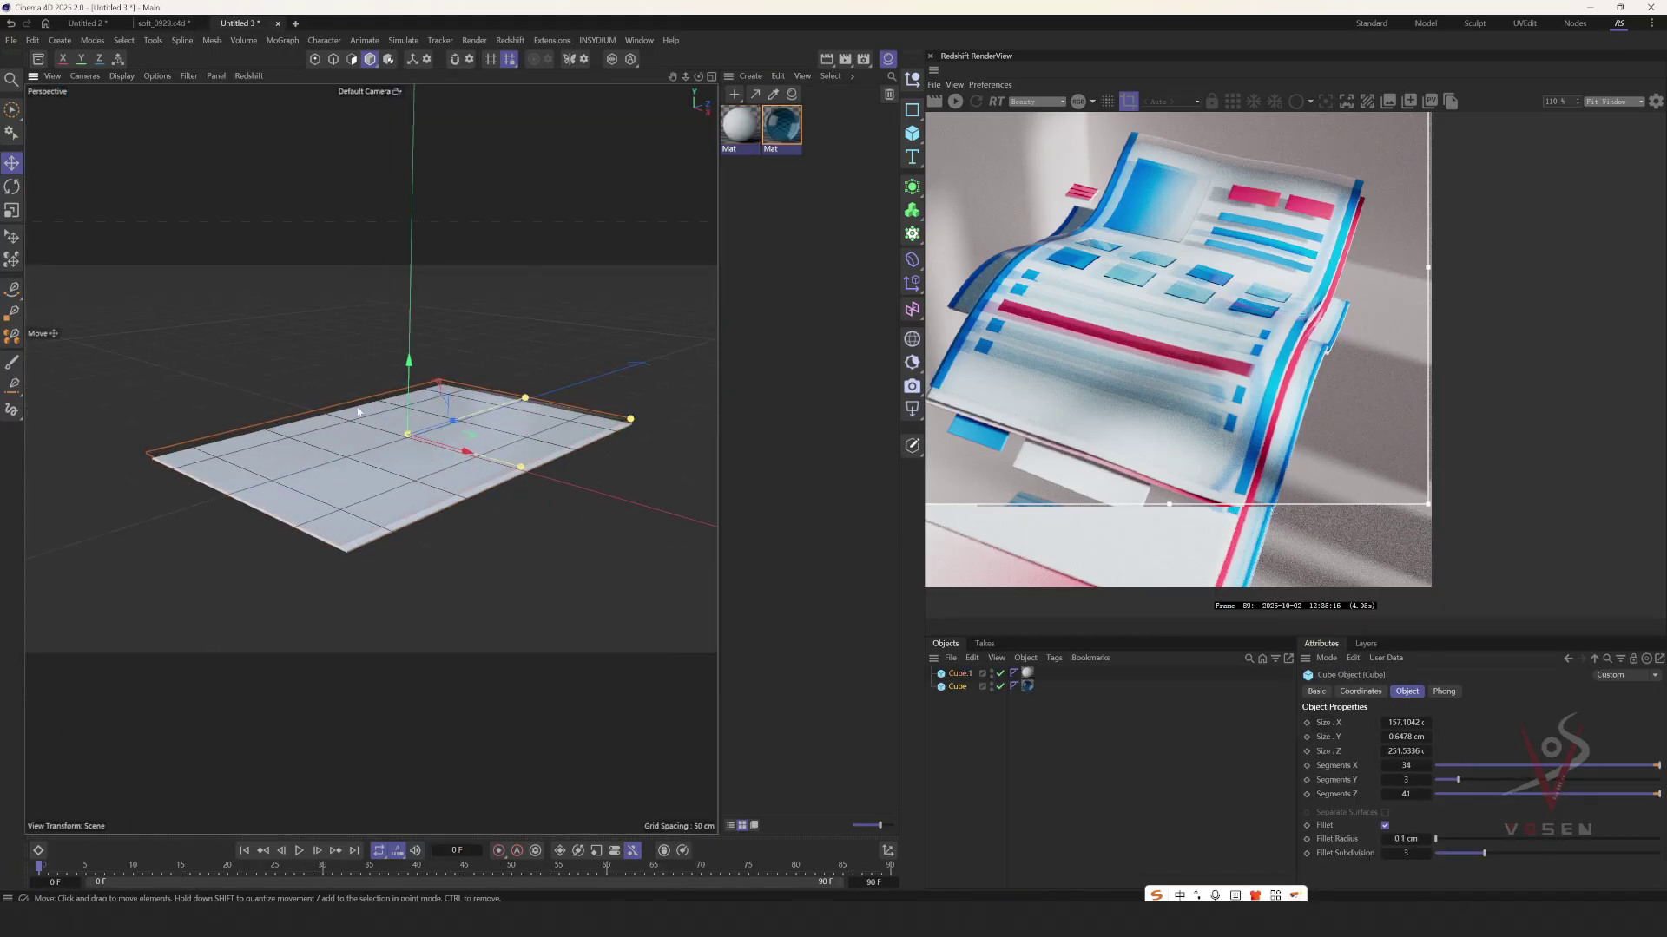
pyautogui.click(954, 101)
pyautogui.scroll(-2, 443, 512)
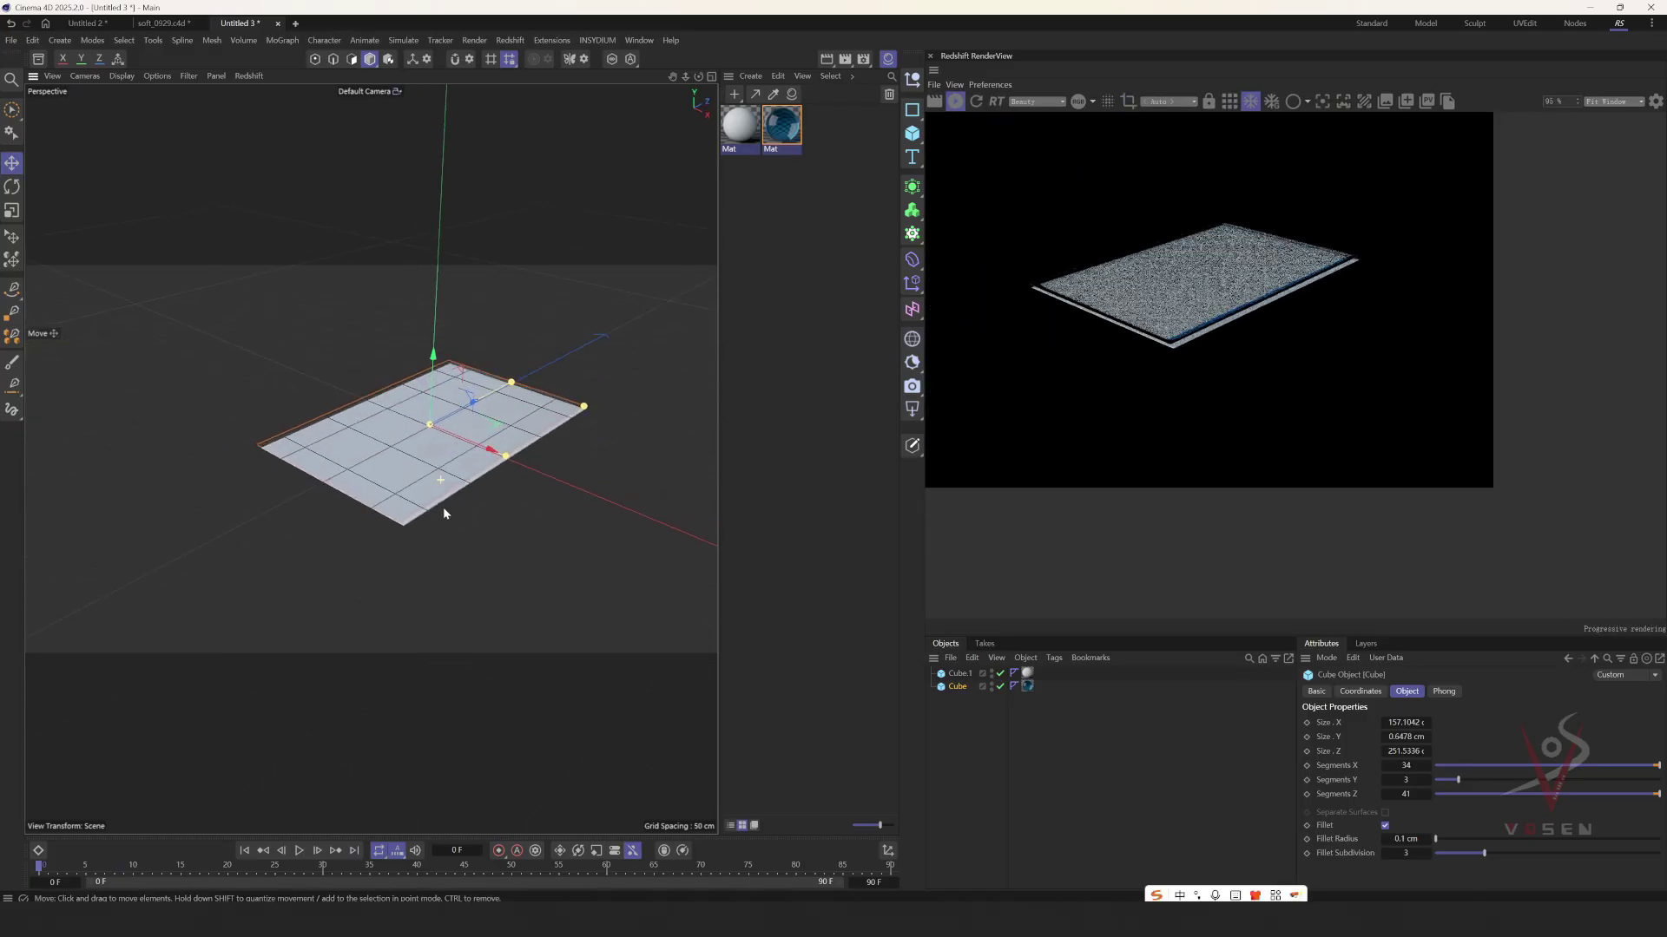
pyautogui.scroll(2, 443, 512)
pyautogui.click(911, 409)
pyautogui.click(949, 468)
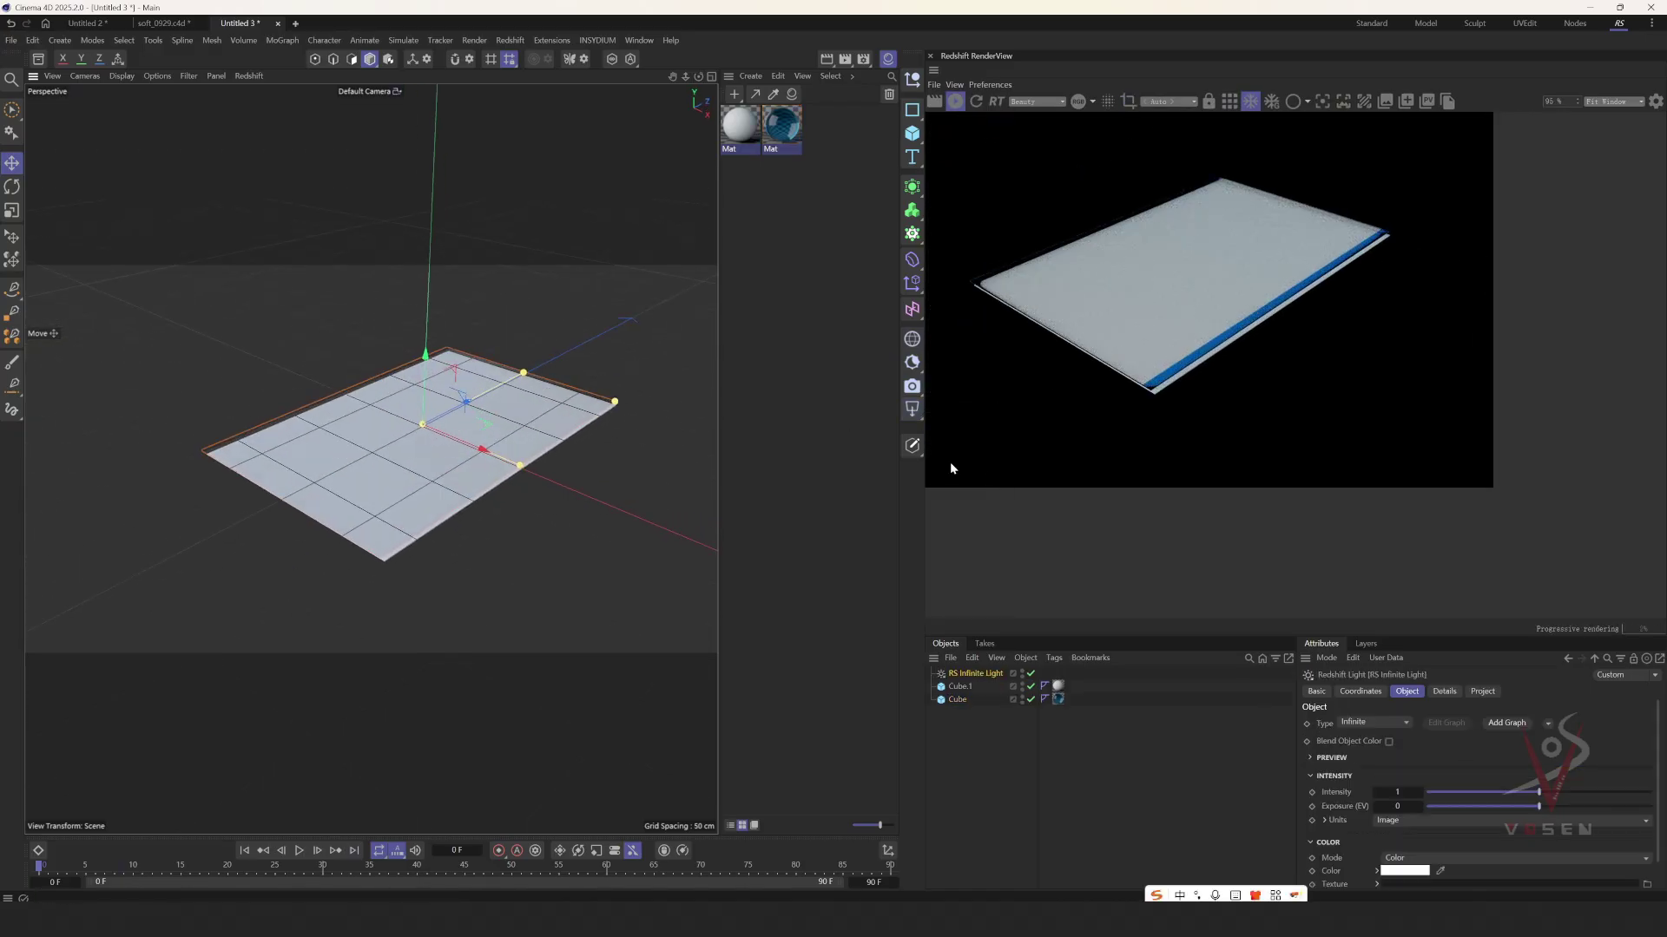
# - Rotate the infinite light so it shines down across the sheets and set its intensity to 12
pyautogui.scroll(-3, 598, 490)
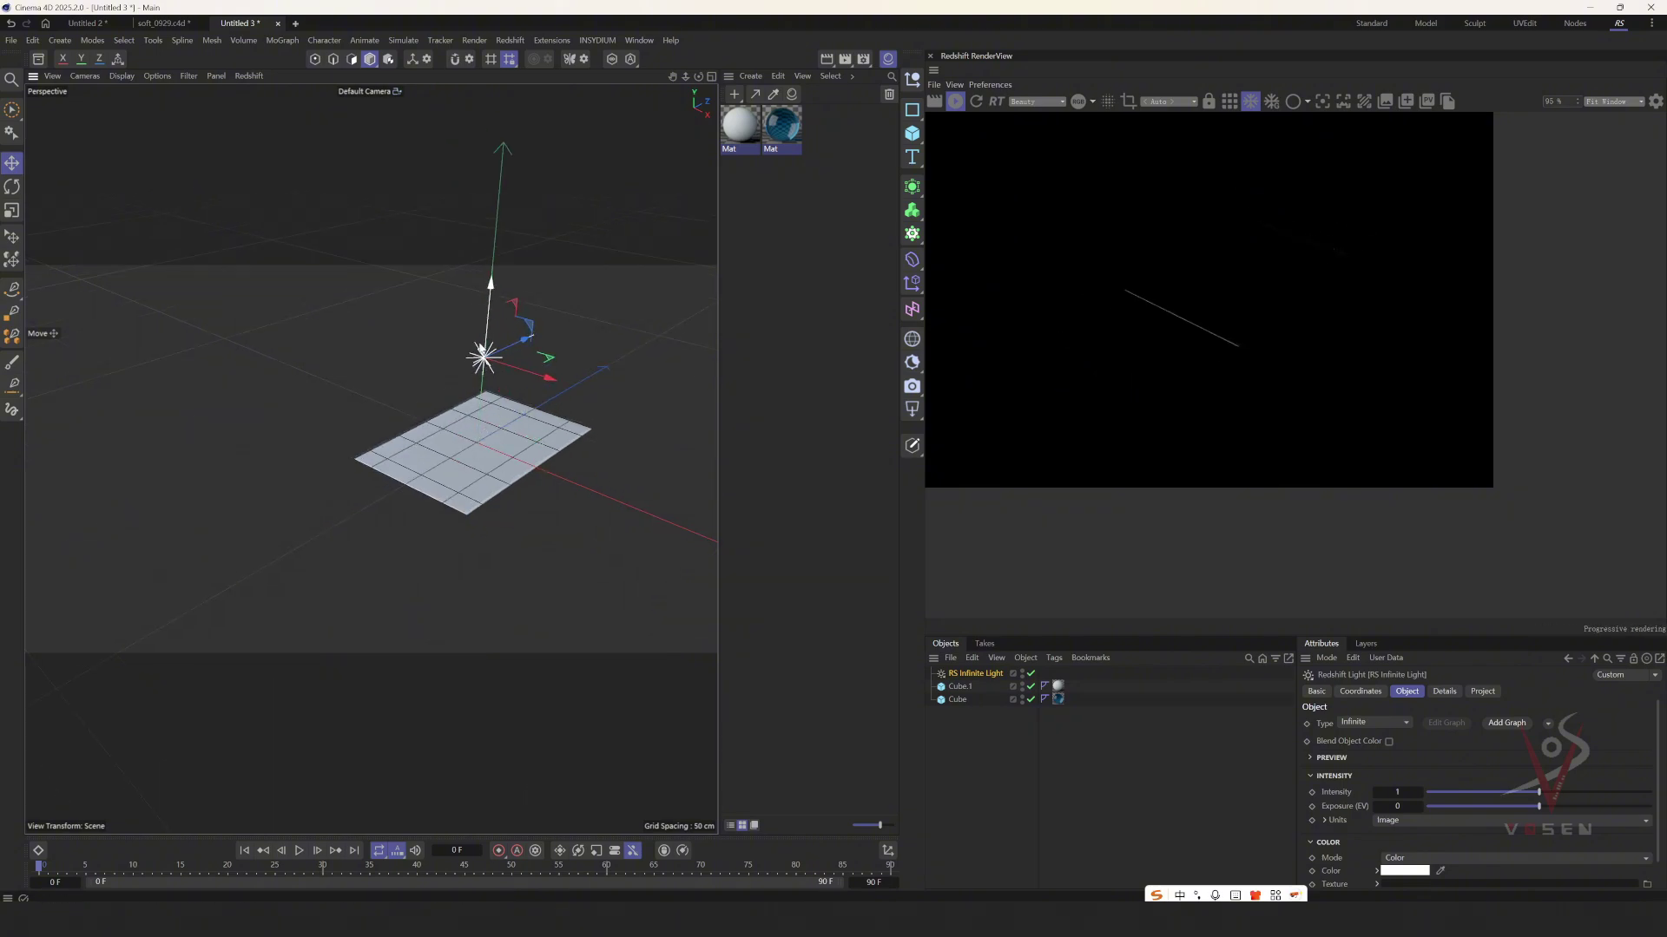
pyautogui.press('r')
pyautogui.scroll(3, 508, 337)
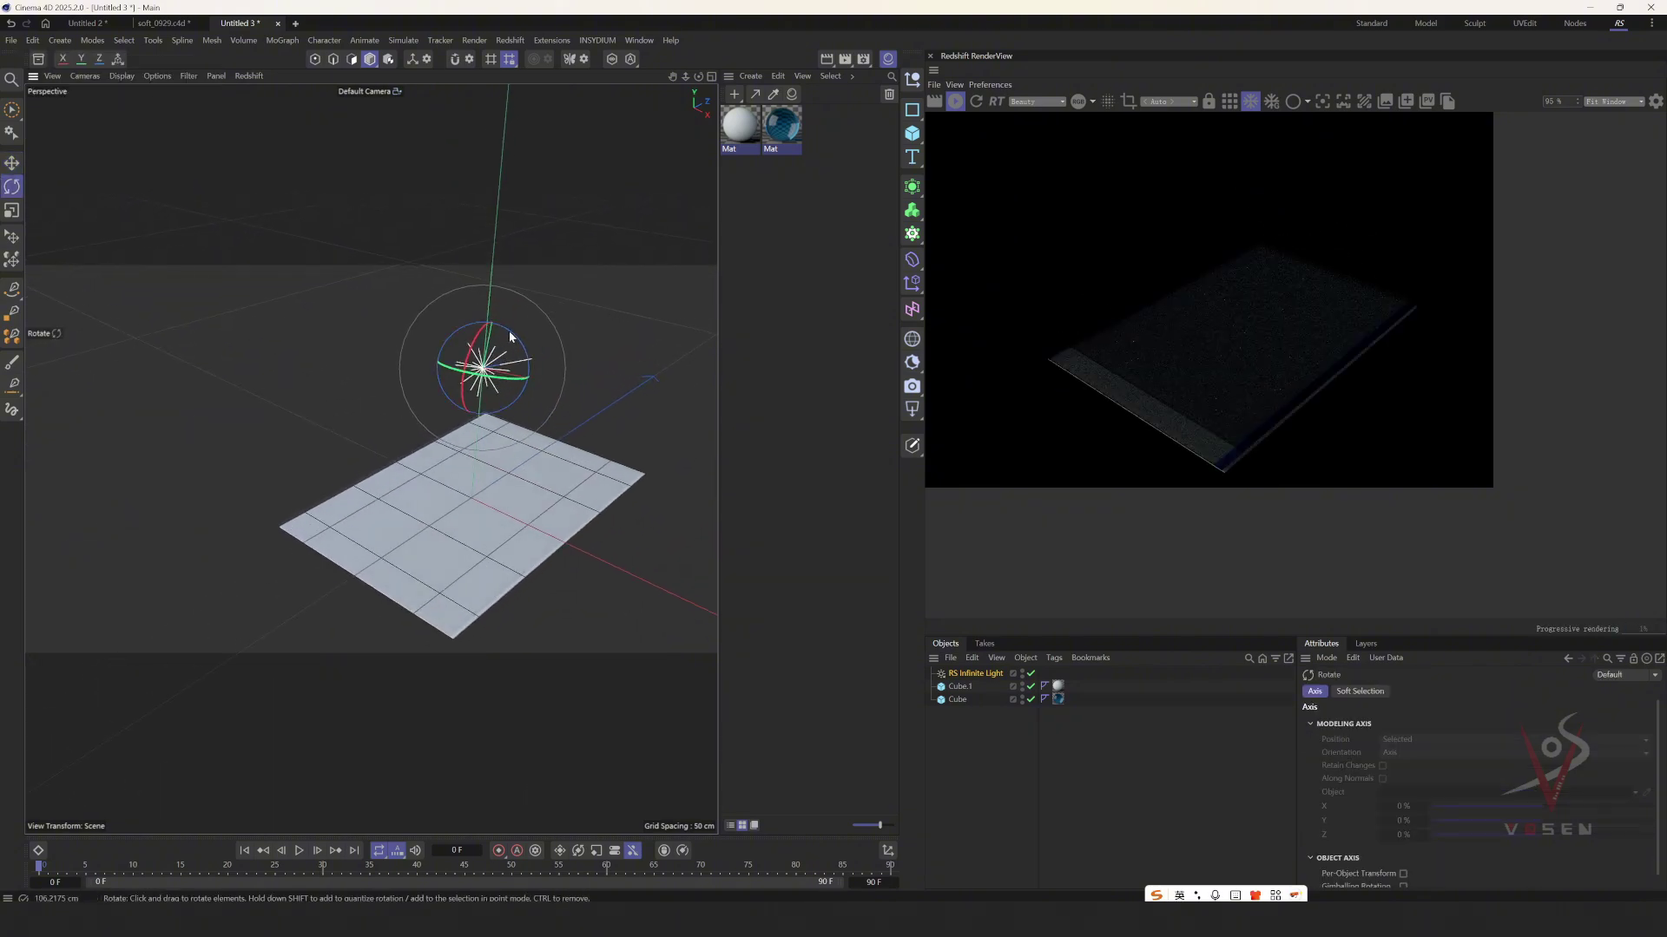
pyautogui.moveTo(509, 330); pyautogui.dragTo(575, 317)
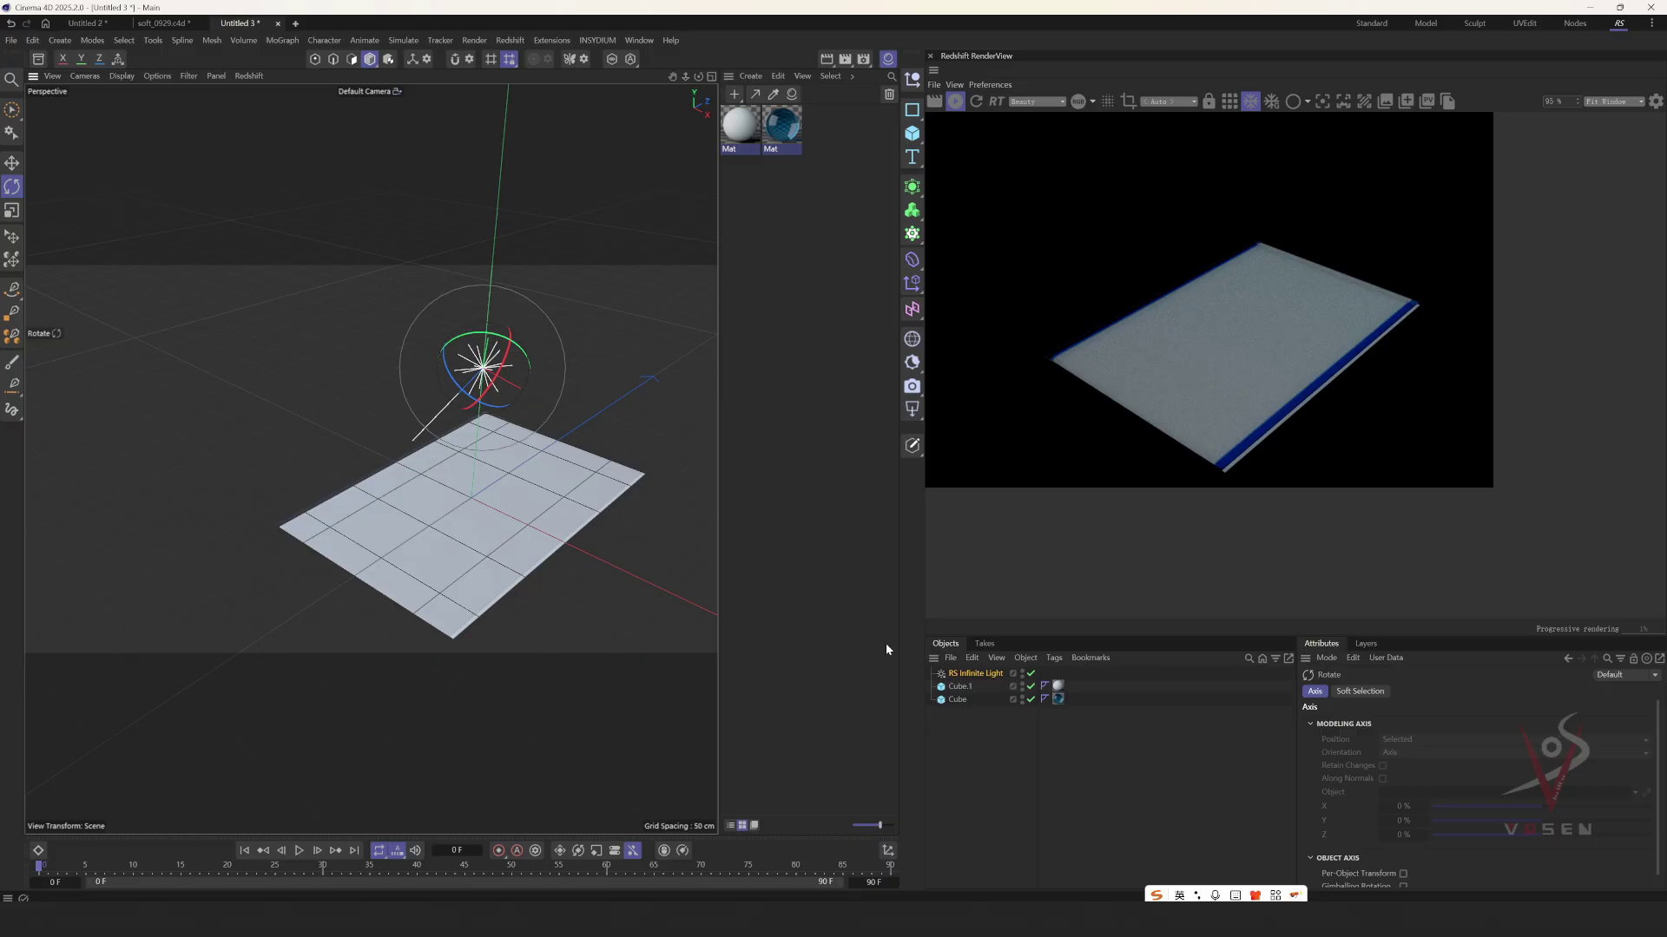
pyautogui.click(961, 673)
pyautogui.press('Return')
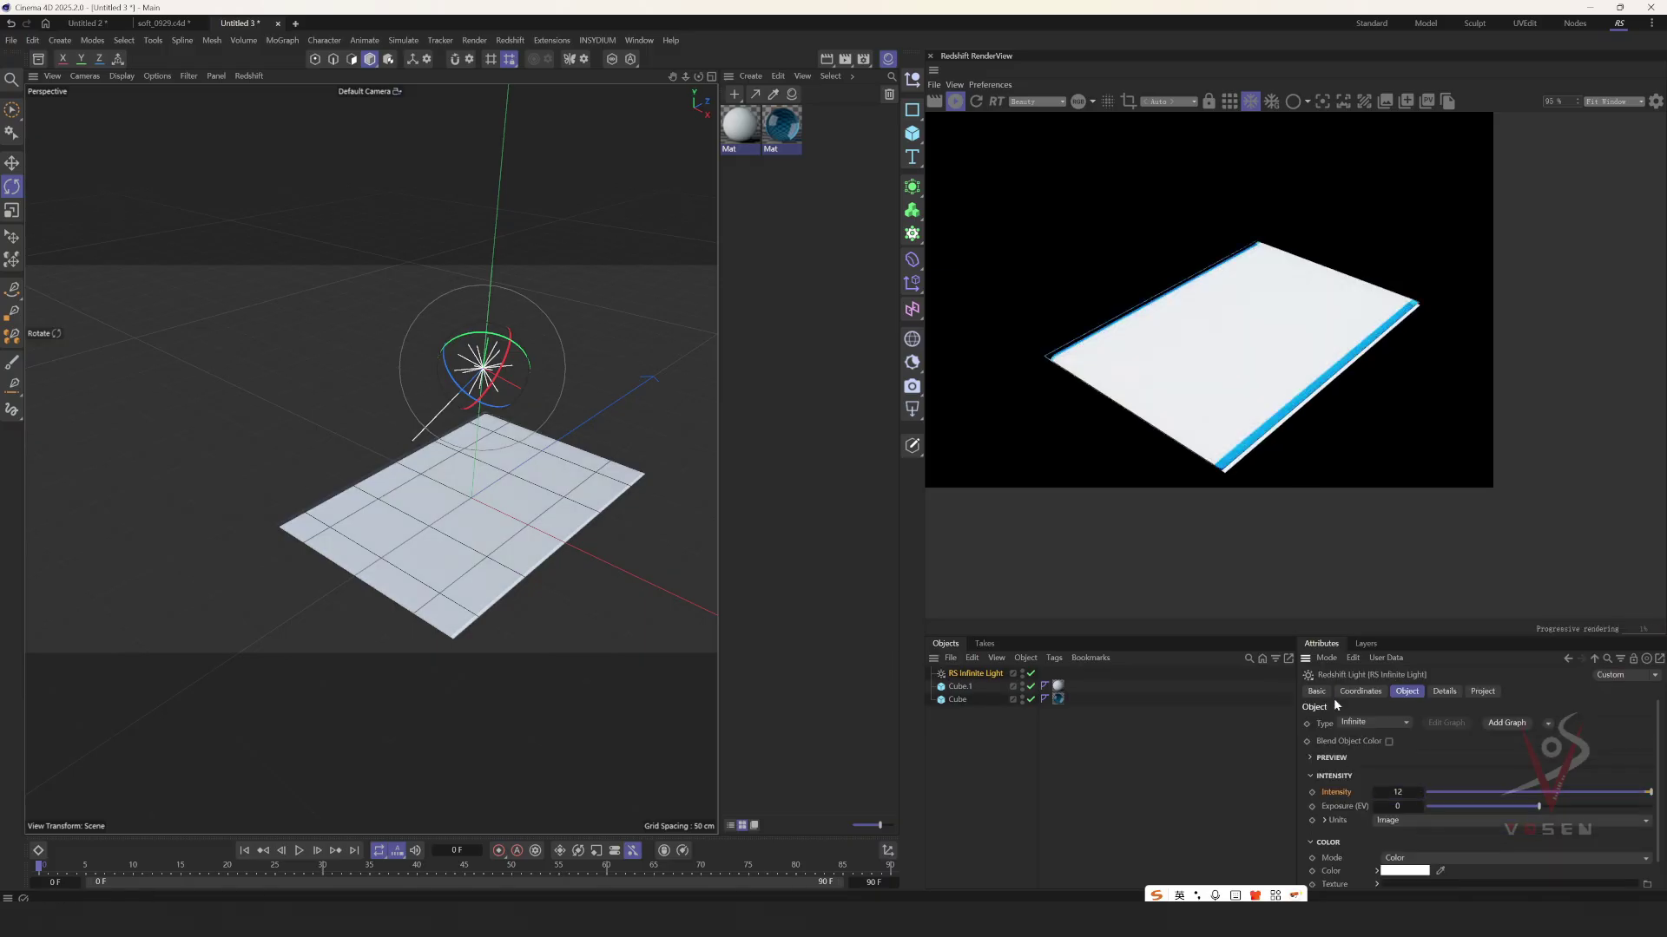
# - Shrink the upper sheet to about 100.5 cm in X and 185.2 cm in Z so the lower sheet frames it
pyautogui.keyDown('alt'); pyautogui.moveTo(445, 462); pyautogui.dragTo(558, 521); pyautogui.keyUp('alt')
pyautogui.click(507, 523)
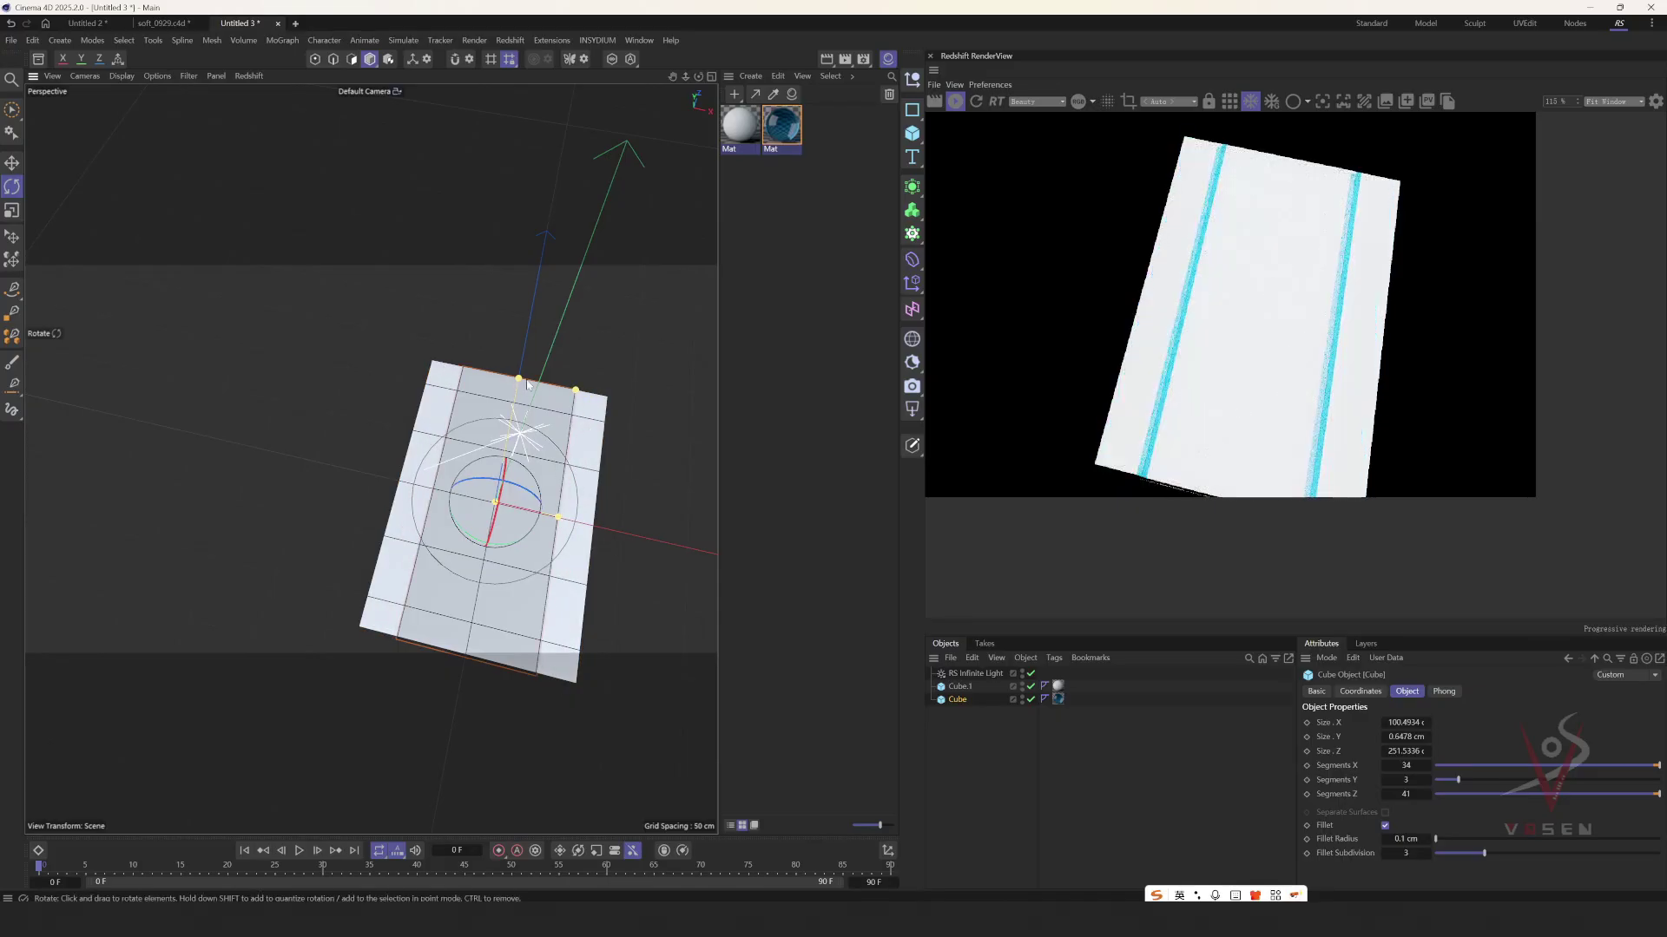
pyautogui.moveTo(518, 379); pyautogui.dragTo(512, 409)
pyautogui.press('e')
pyautogui.scroll(2, 1067, 322)
pyautogui.keyDown('alt'); pyautogui.moveTo(665, 575); pyautogui.dragTo(602, 529); pyautogui.keyUp('alt')
# - Set the infinite light's intensity to 4 and inspect the upper sheet's blue edges up close and at a low angle
pyautogui.click(970, 674)
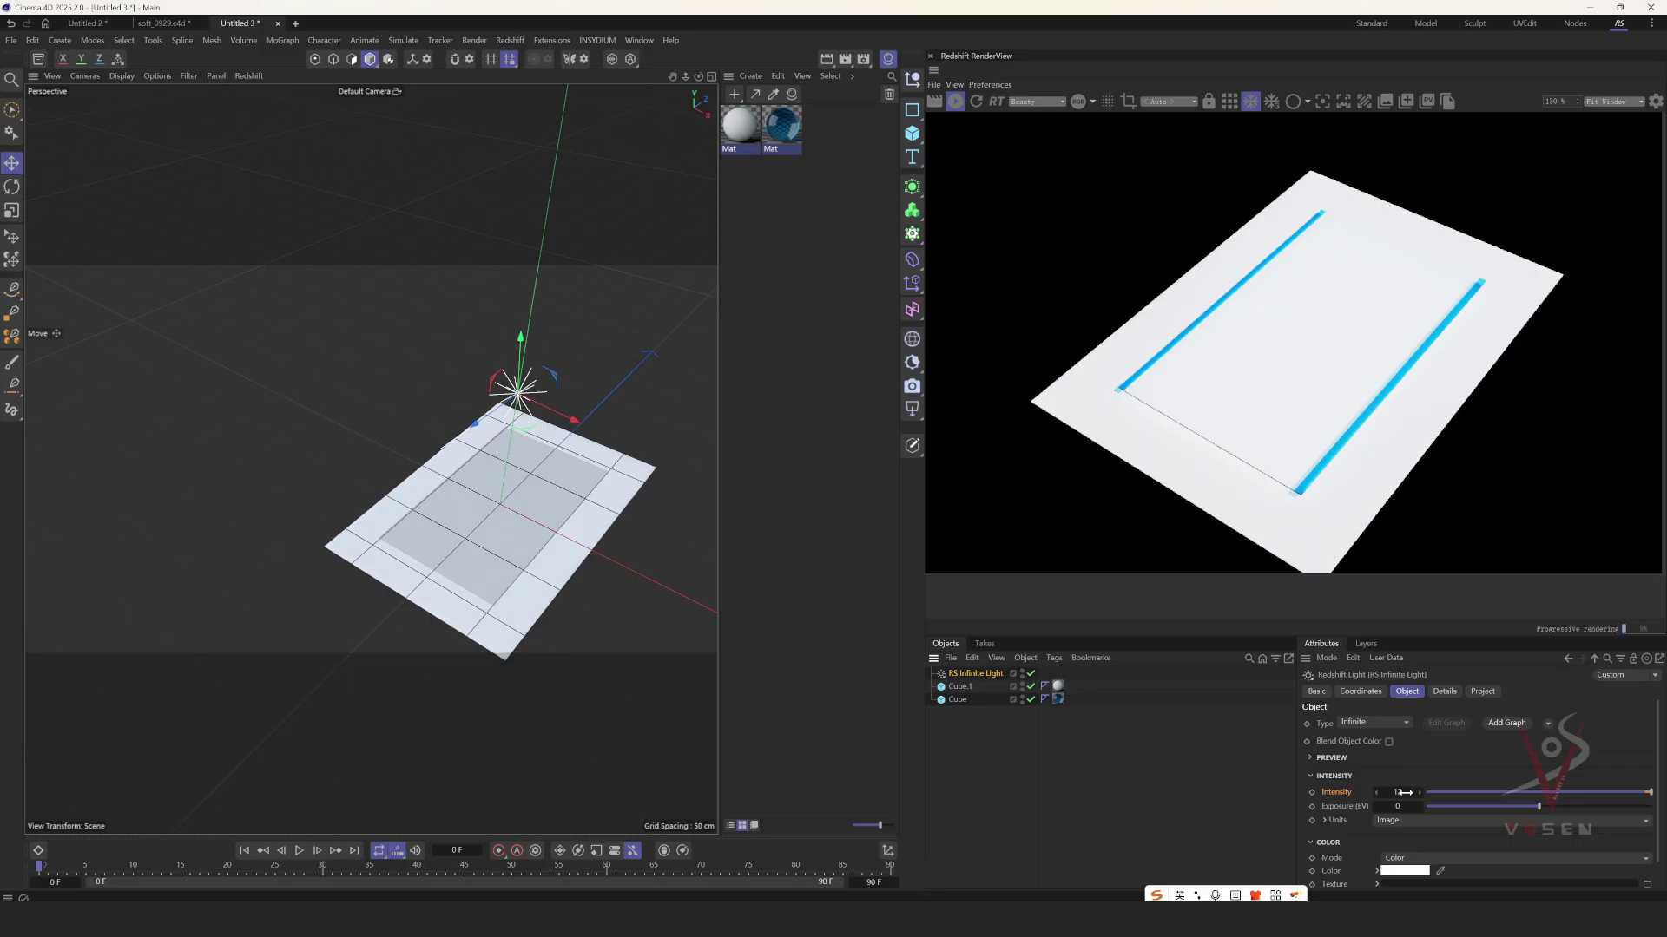
pyautogui.write('4')
pyautogui.press('Return')
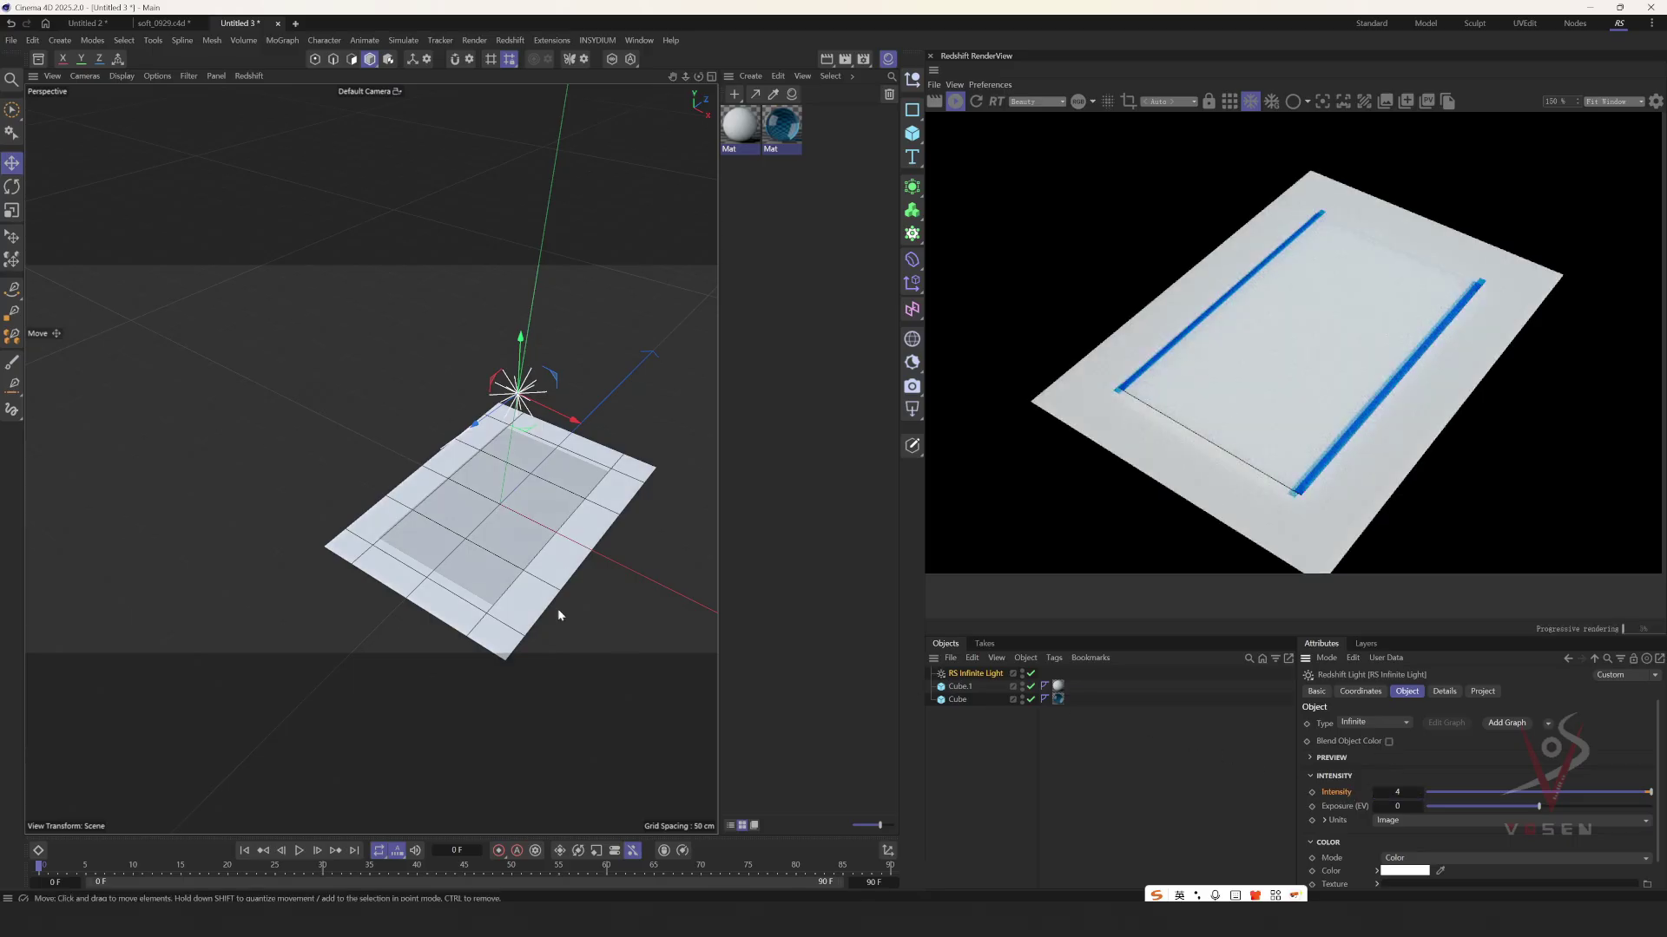
pyautogui.scroll(3, 517, 537)
pyautogui.click(510, 540)
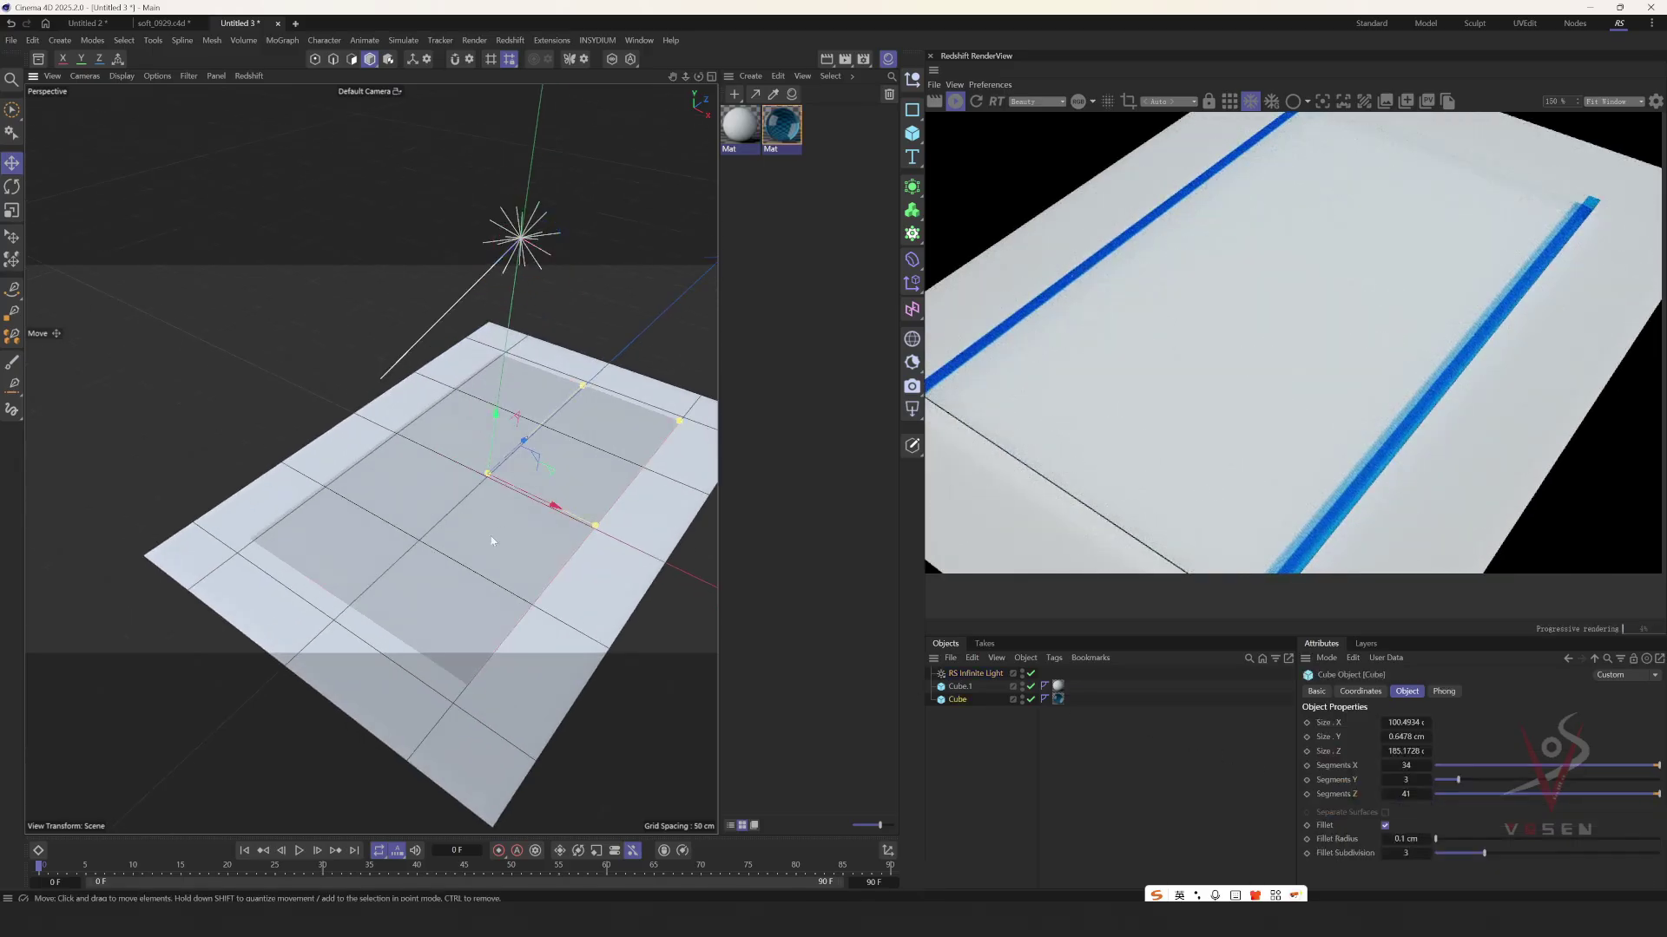
pyautogui.keyDown('alt'); pyautogui.moveTo(510, 540); pyautogui.dragTo(375, 560); pyautogui.keyUp('alt')
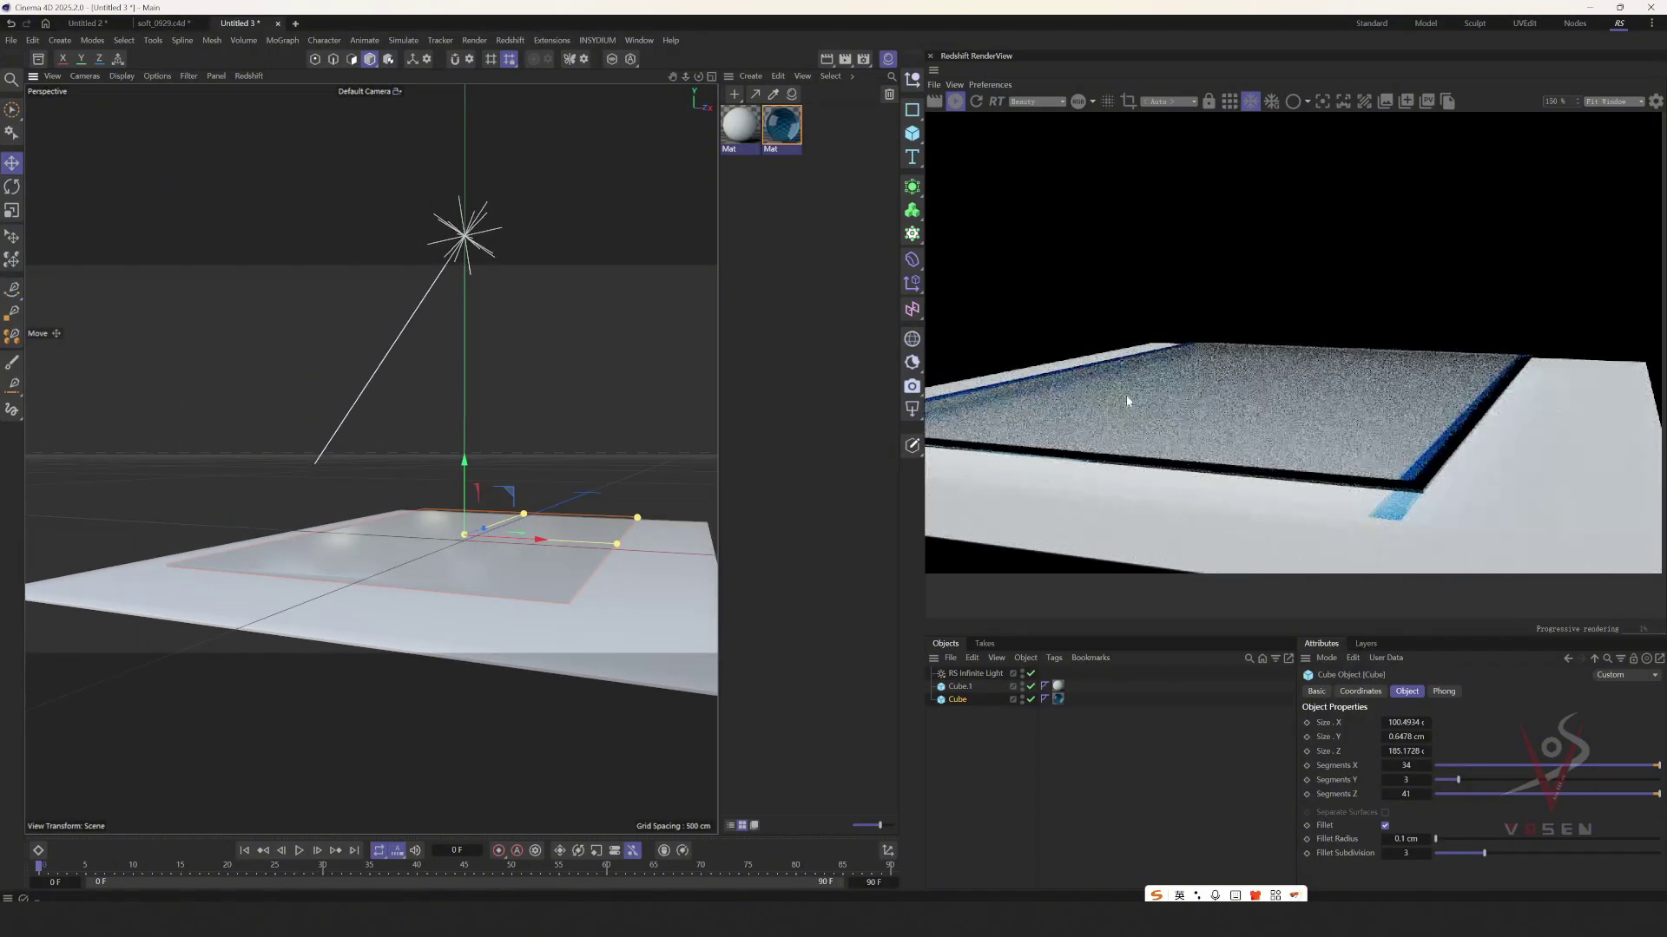
pyautogui.scroll(-3, 499, 494)
pyautogui.keyDown('alt'); pyautogui.moveTo(486, 486); pyautogui.dragTo(491, 574); pyautogui.keyUp('alt')
# - Disconnect the Ramp from the base colour of the lower sheet's material and spread the nodes apart
pyautogui.click(512, 588)
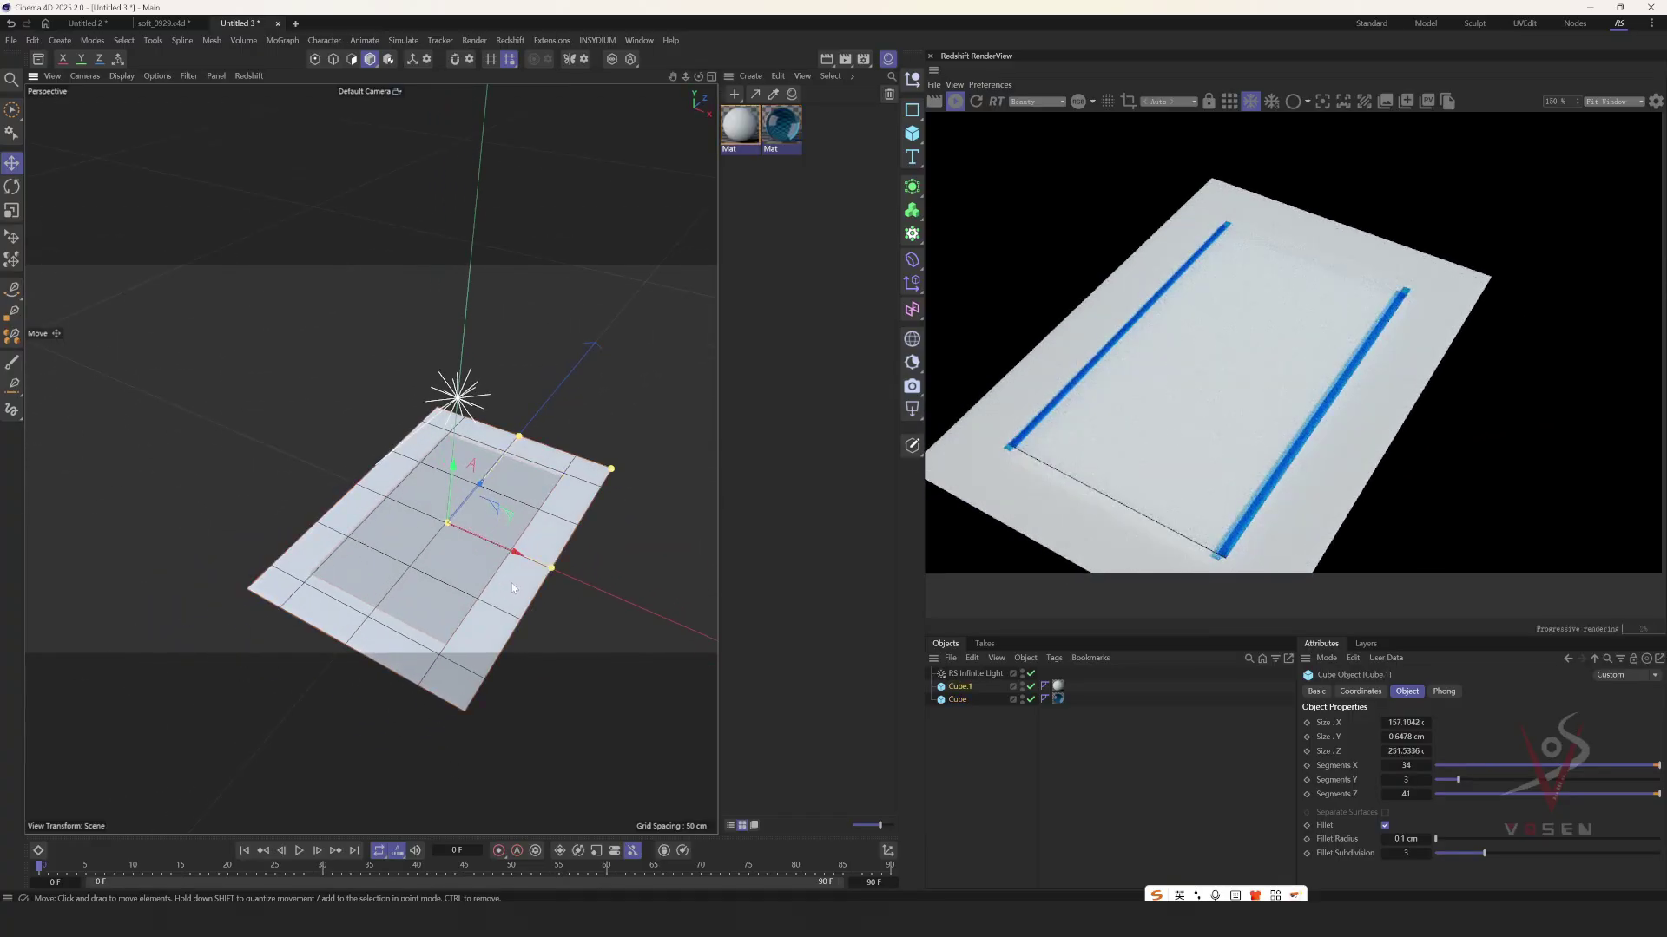
pyautogui.doubleClick(740, 124)
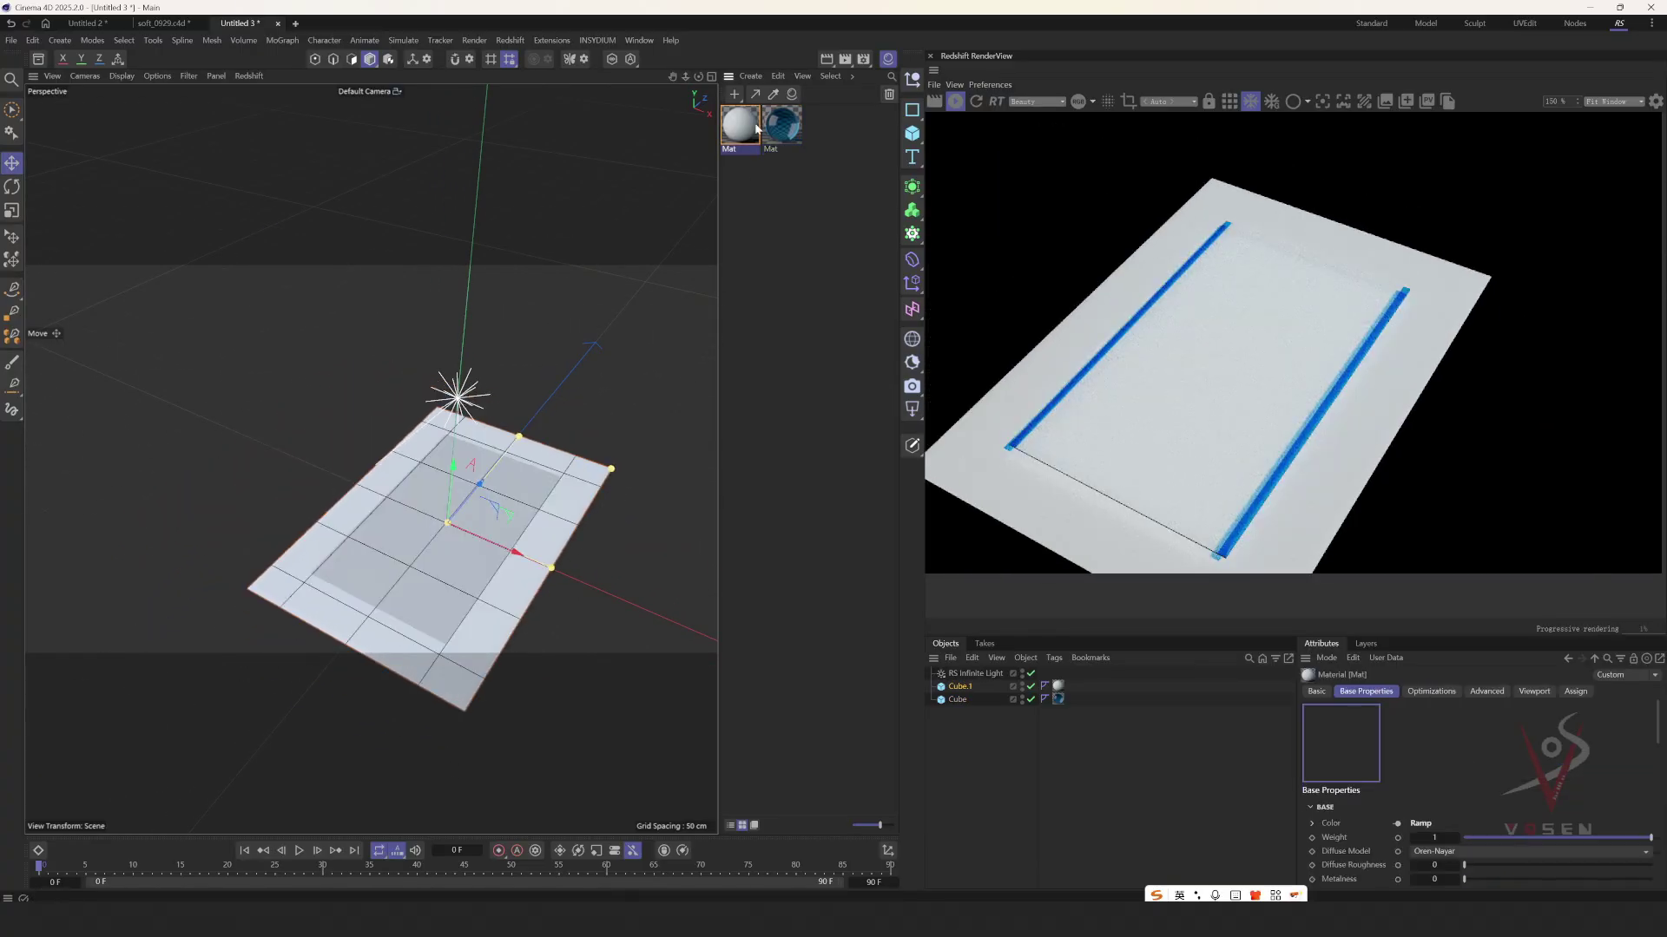
pyautogui.moveTo(911, 114); pyautogui.dragTo(538, 174)
pyautogui.click(705, 419)
pyautogui.press('Delete')
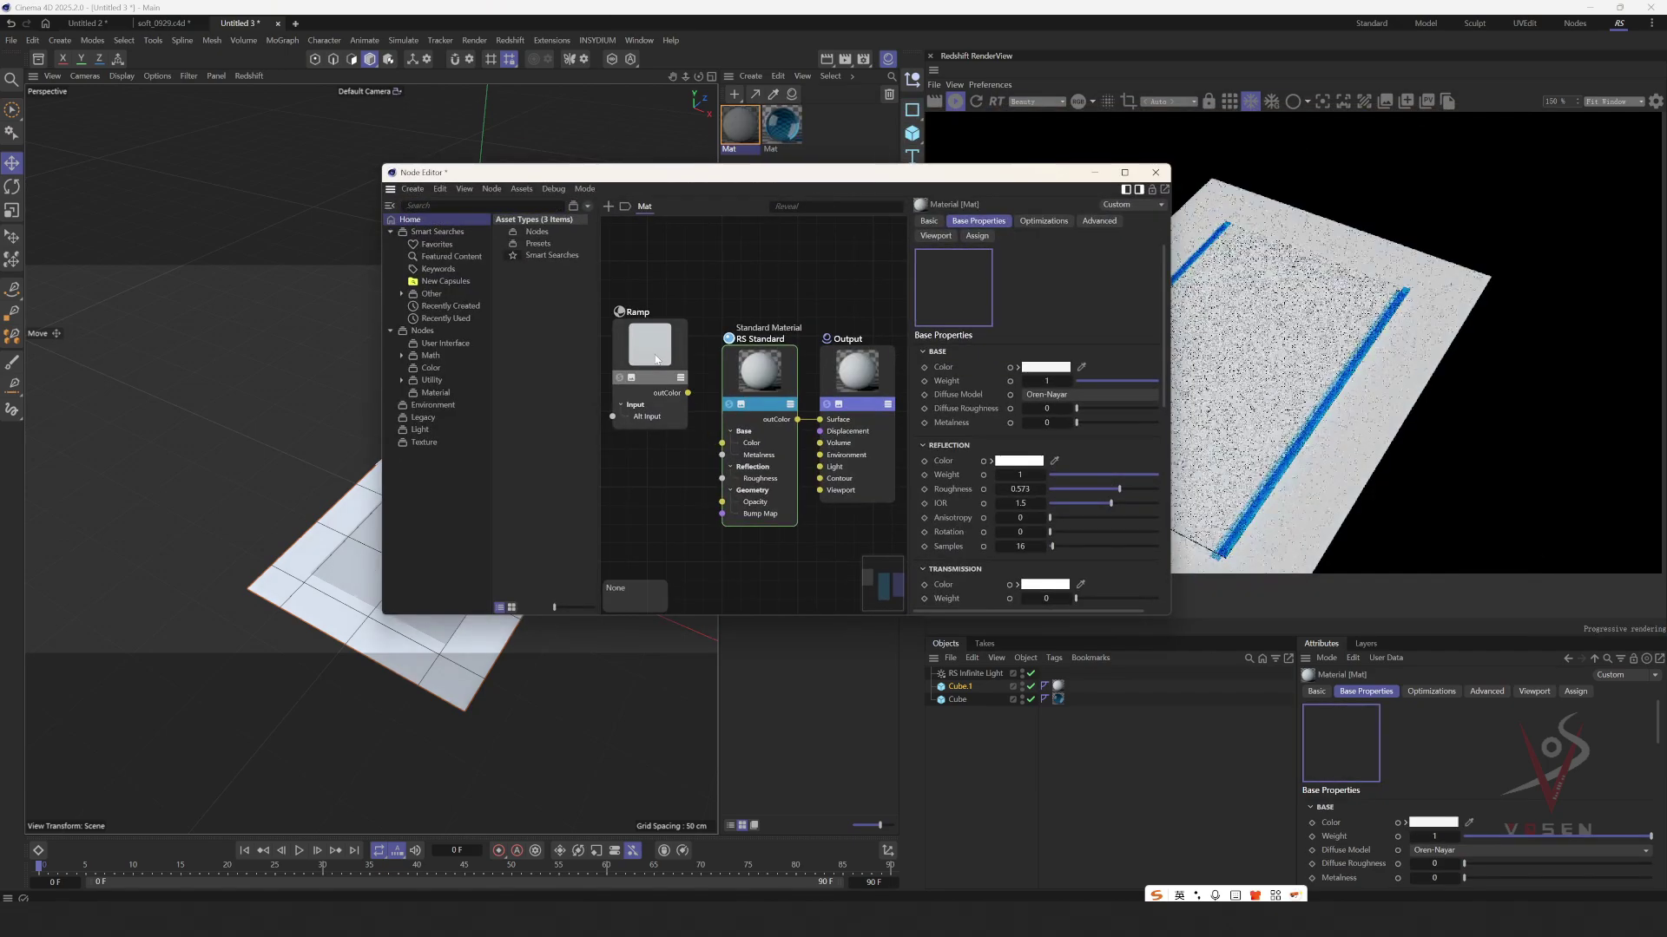
pyautogui.moveTo(651, 379); pyautogui.dragTo(626, 498)
pyautogui.moveTo(765, 371); pyautogui.dragTo(737, 303)
# - Set the lower sheet's base colour to red at hue 0°, saturation 84 %, value 92 %, and close the Node Editor
pyautogui.moveTo(1033, 173); pyautogui.dragTo(561, 200)
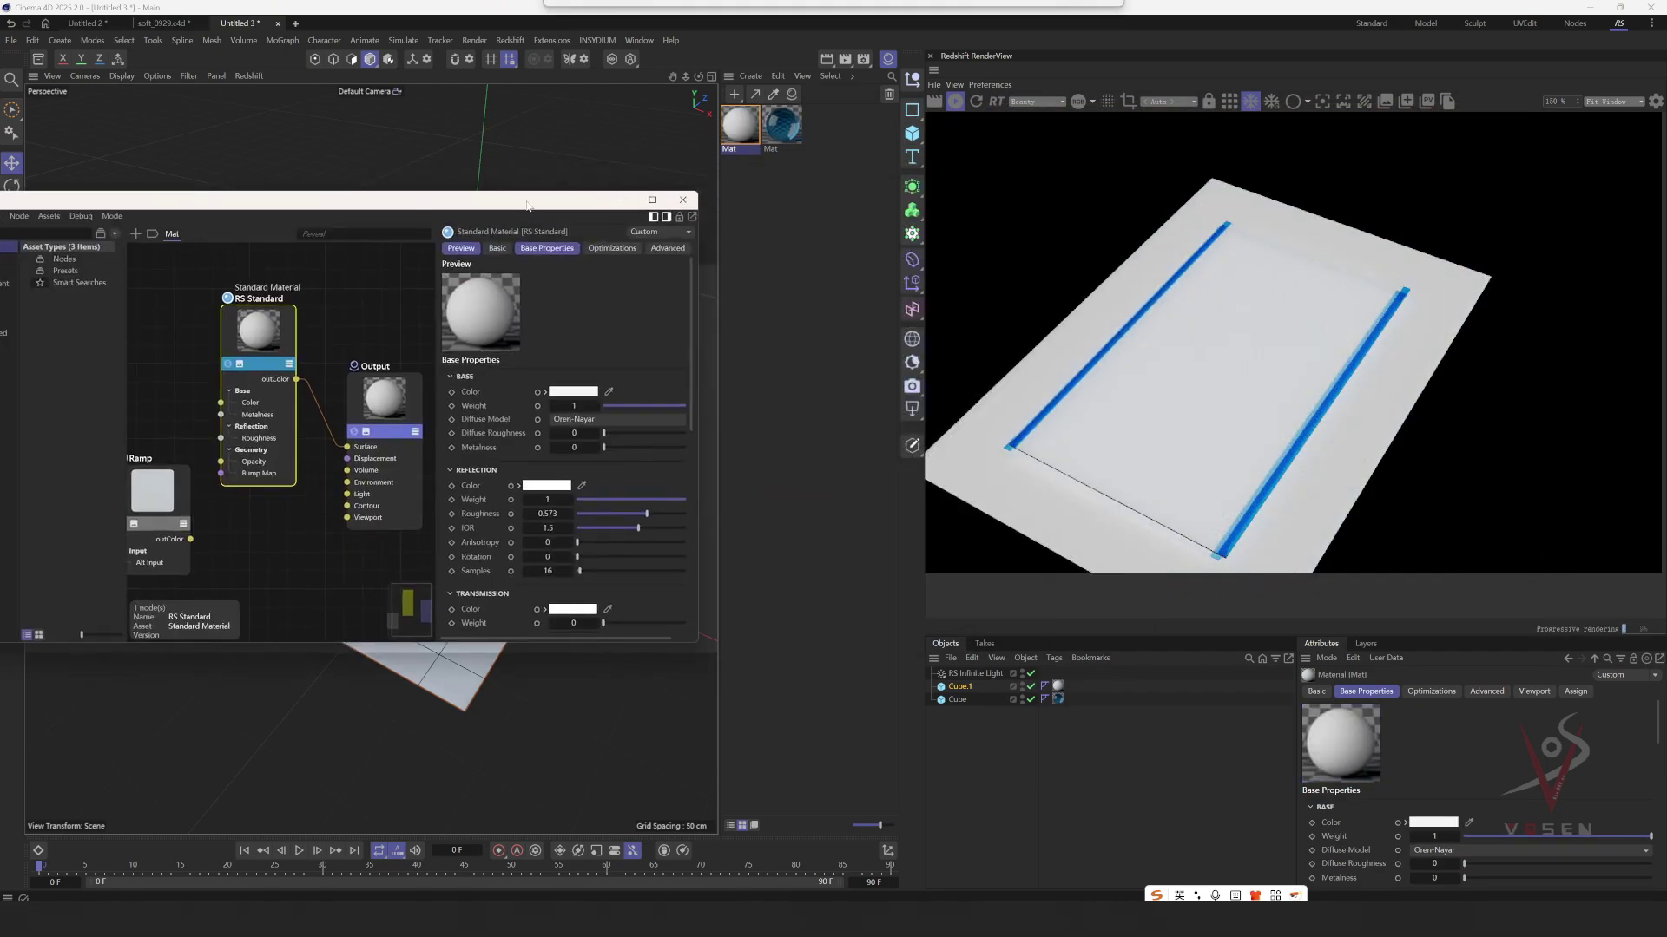
pyautogui.click(570, 393)
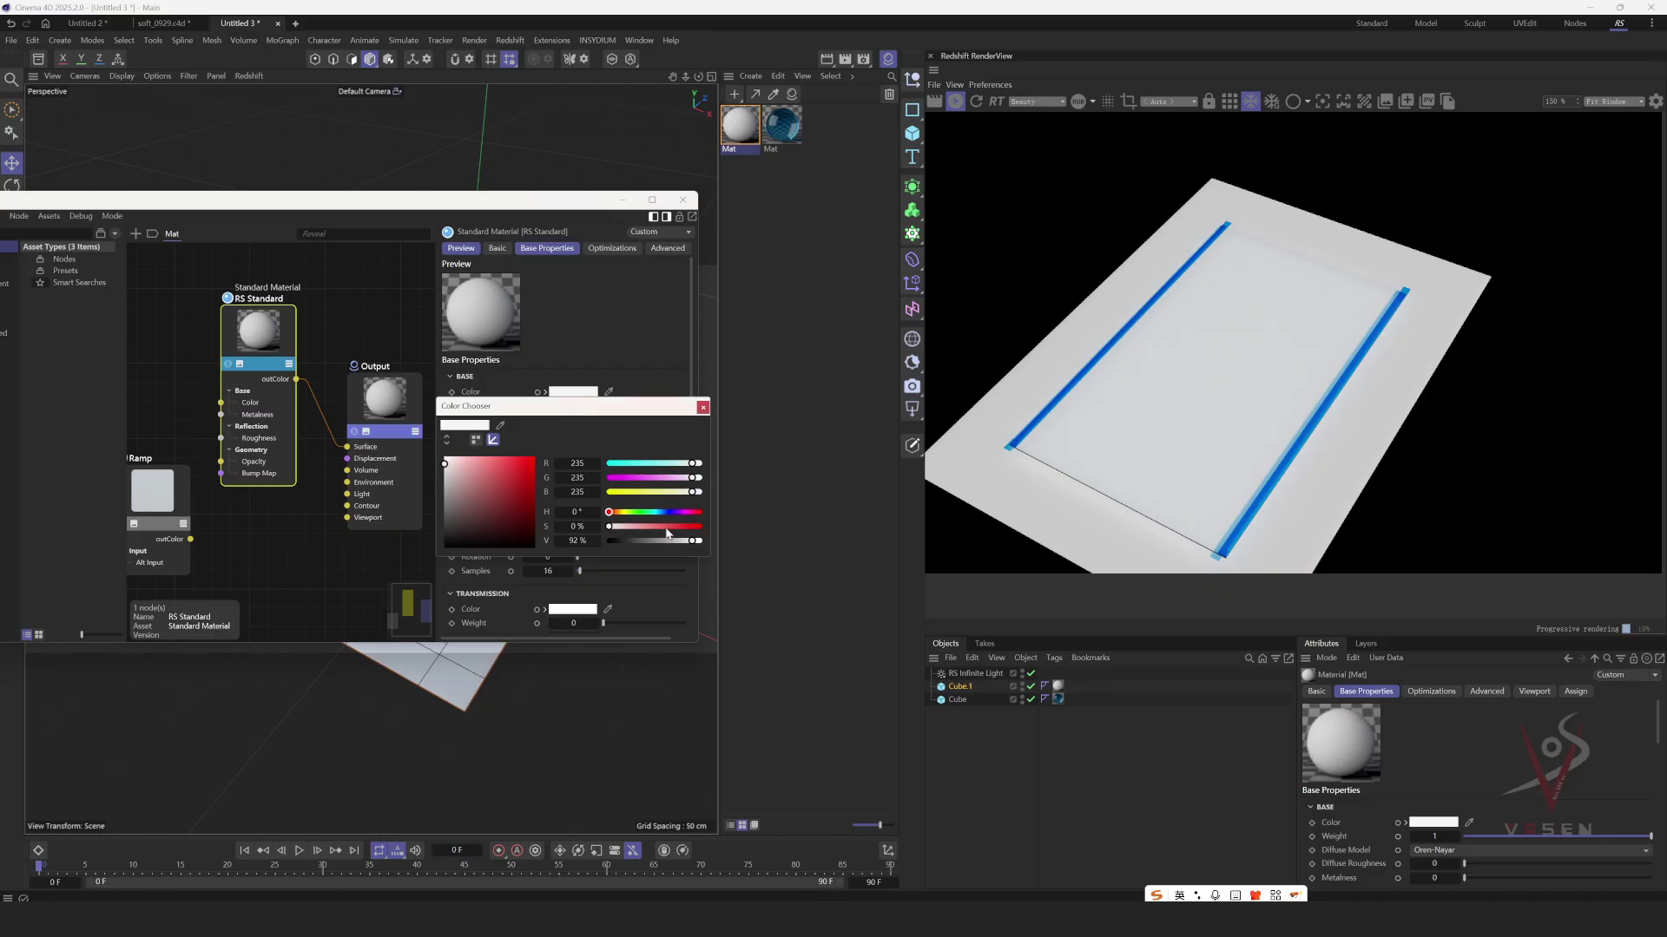
pyautogui.moveTo(667, 530); pyautogui.dragTo(685, 526)
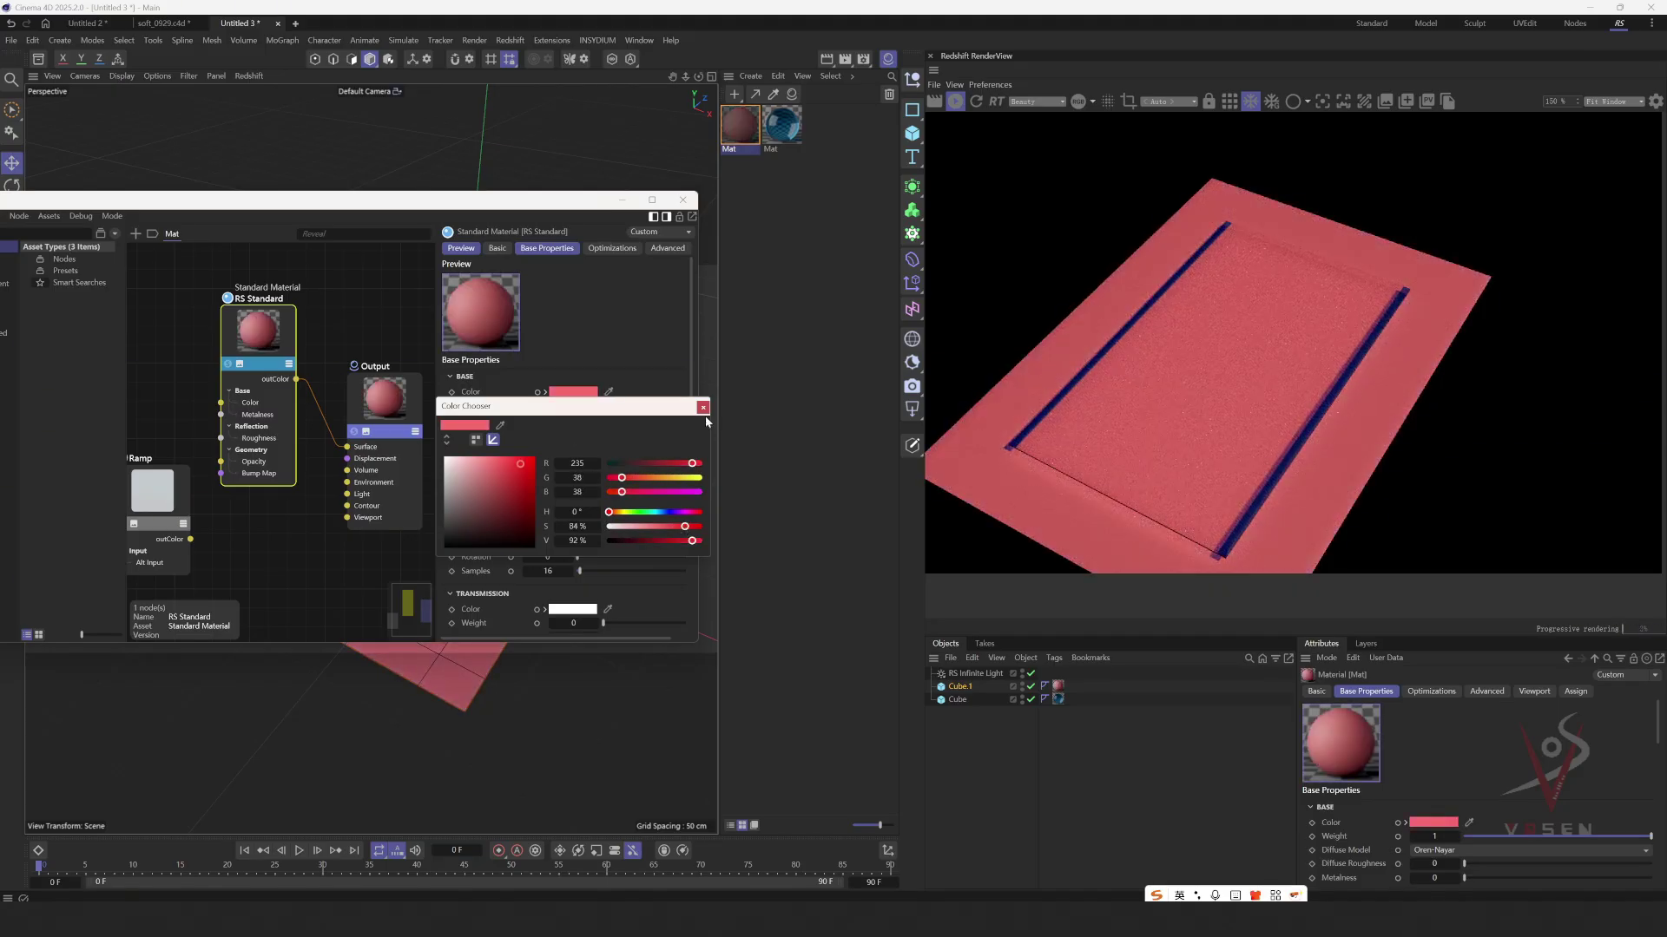
pyautogui.click(703, 407)
pyautogui.click(682, 199)
# - Add an RS Area Light to the scene and disable the RS Infinite Light
pyautogui.scroll(3, 413, 564)
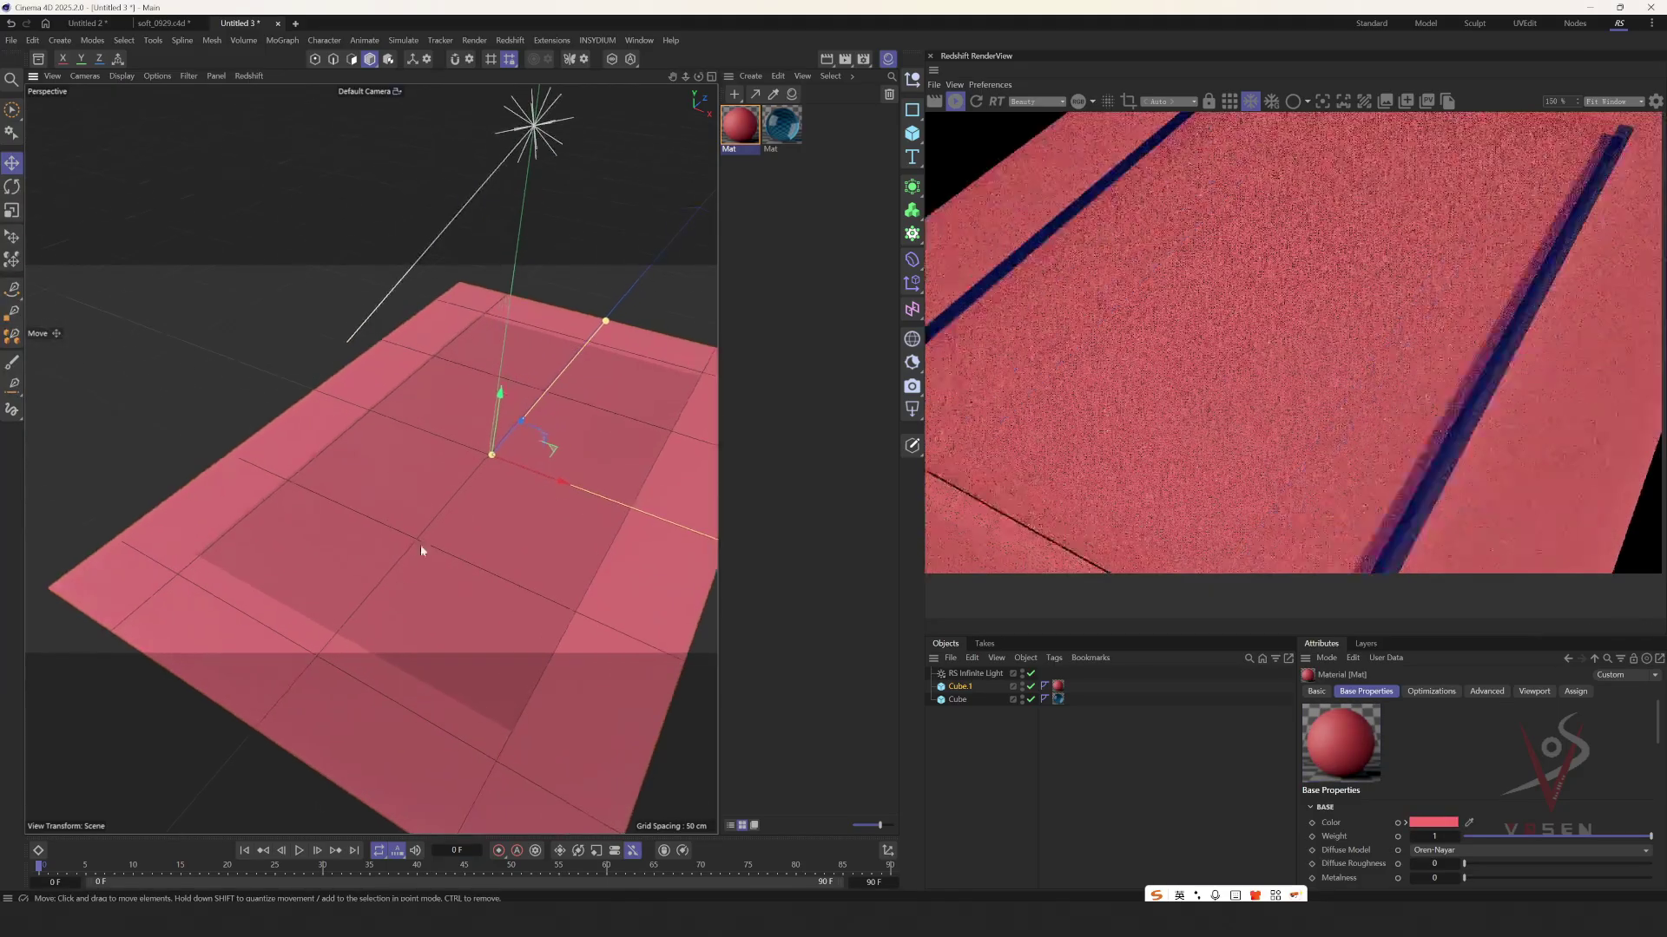
pyautogui.click(410, 580)
pyautogui.keyDown('alt'); pyautogui.moveTo(410, 581); pyautogui.dragTo(469, 609); pyautogui.keyUp('alt')
pyautogui.scroll(-3, 477, 634)
pyautogui.scroll(-2, 468, 608)
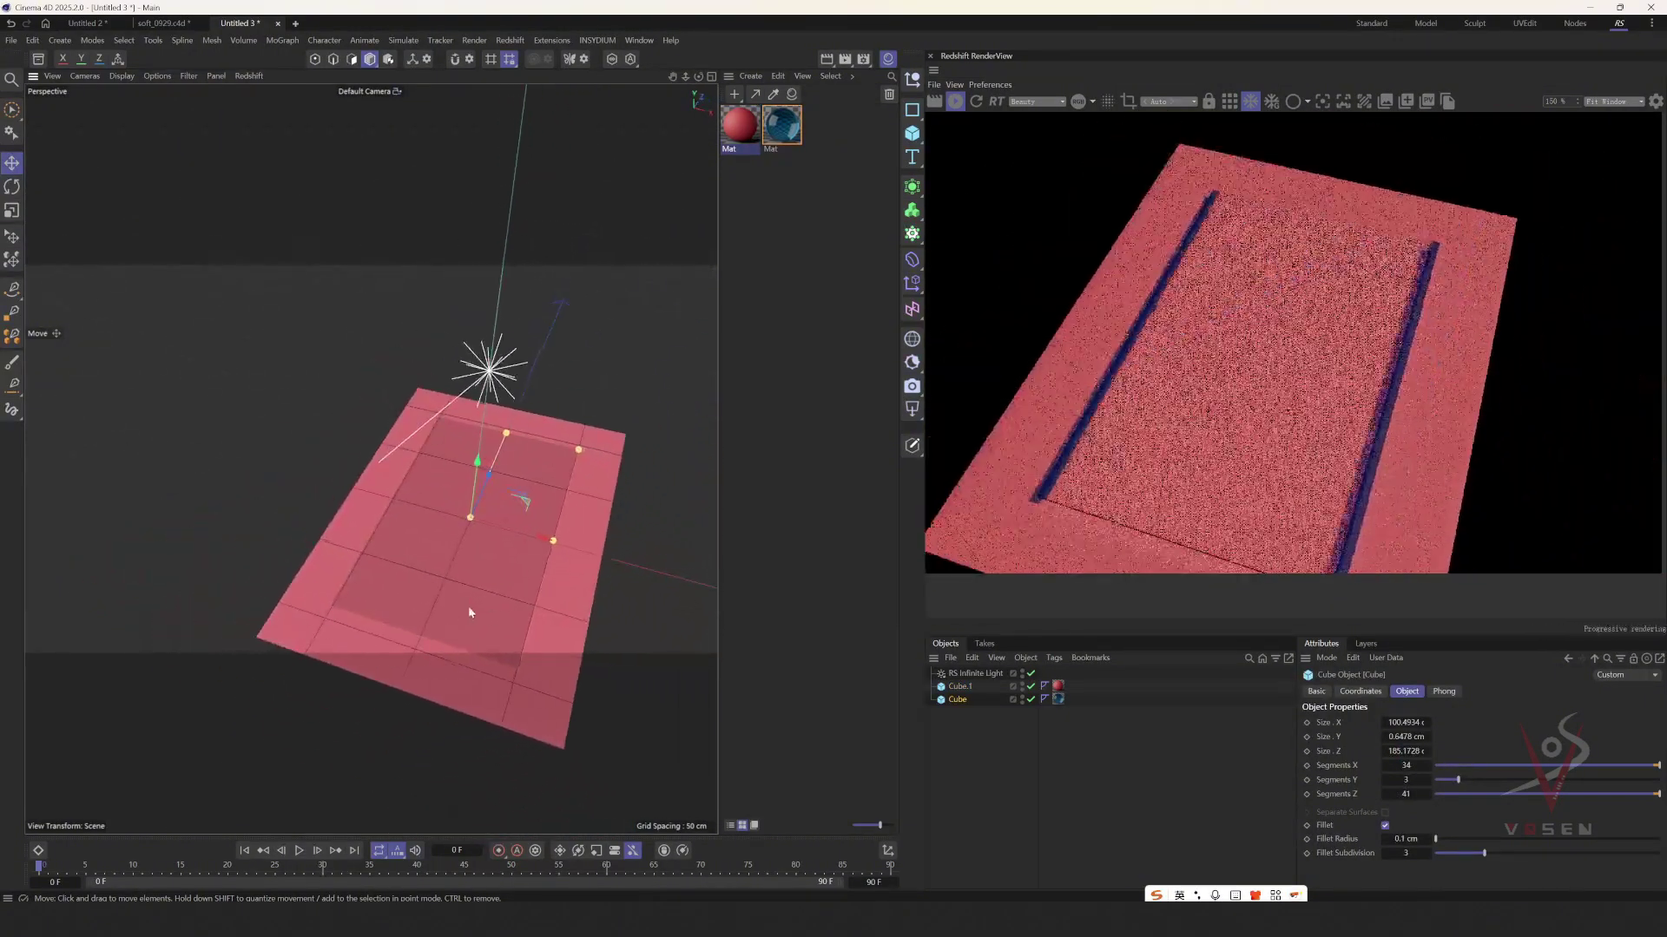
pyautogui.click(911, 415)
pyautogui.click(972, 504)
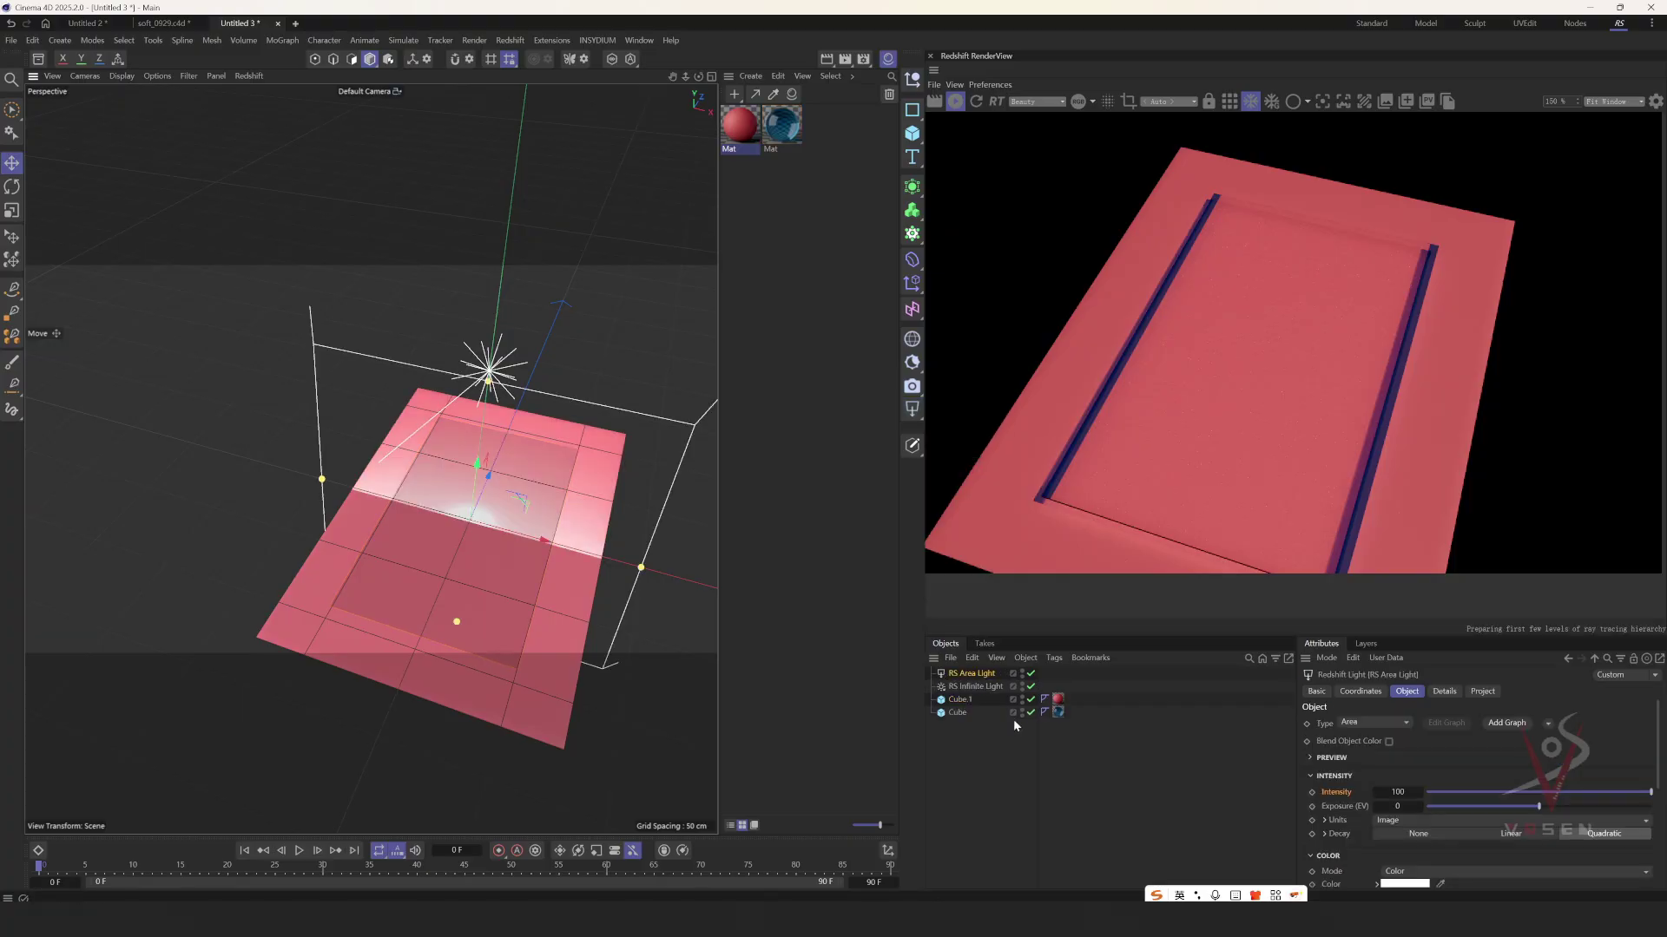
pyautogui.click(1031, 686)
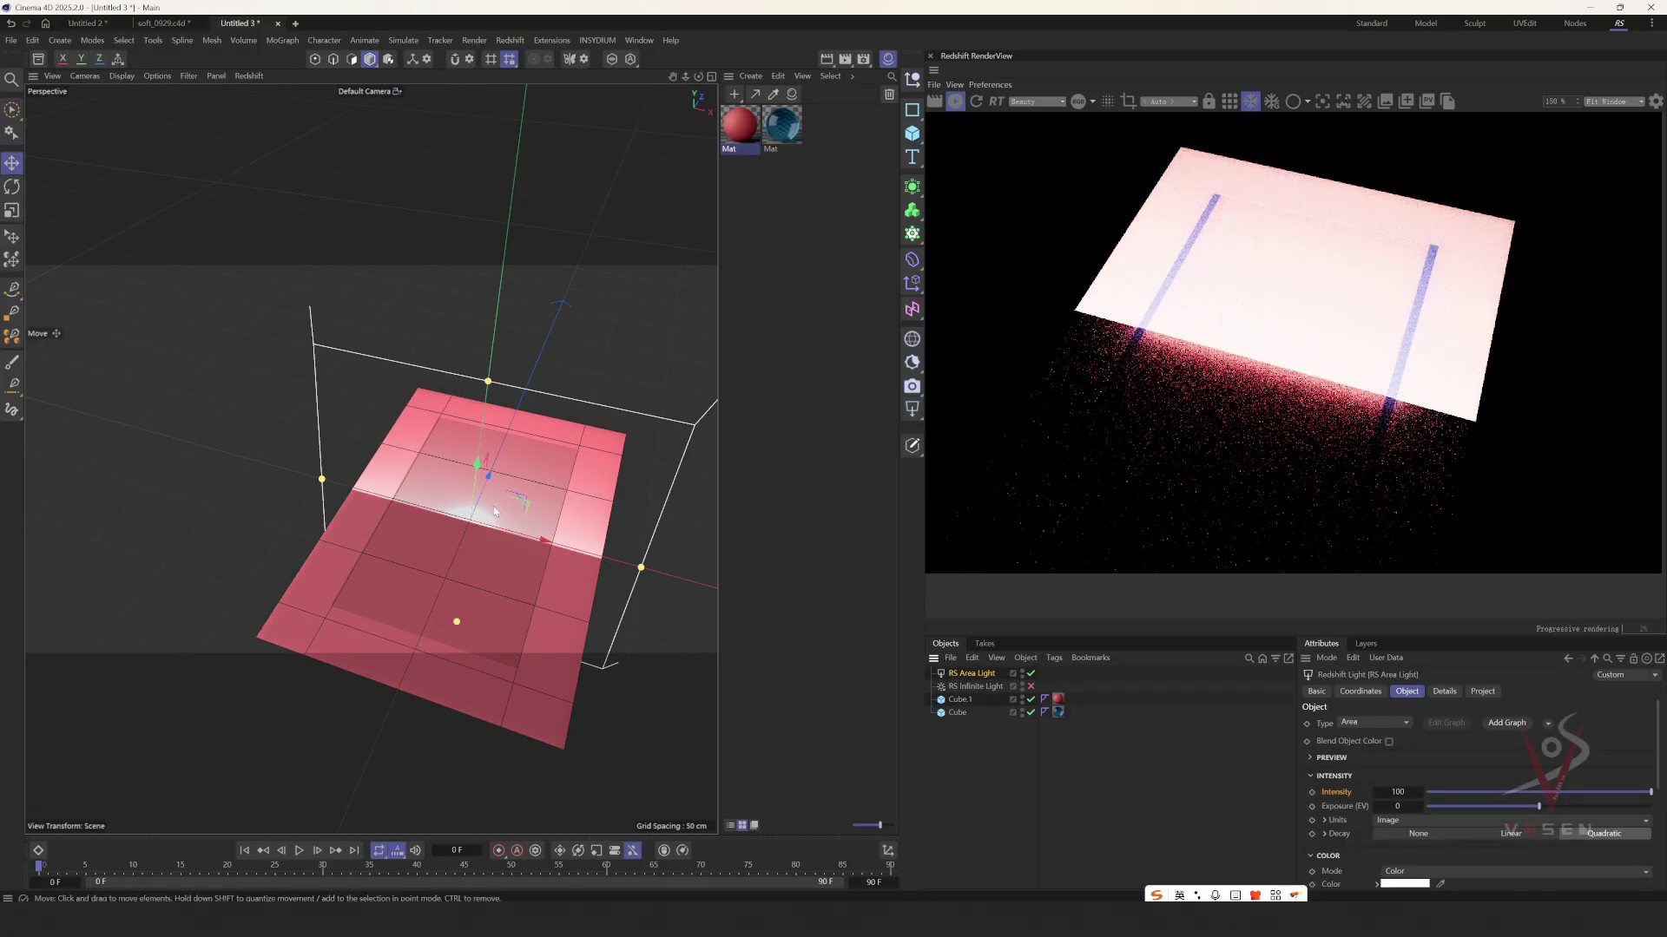
# - Move the area light up behind the sheets and rotate it to face them
pyautogui.scroll(-3, 483, 473)
pyautogui.moveTo(481, 470); pyautogui.dragTo(595, 391)
pyautogui.press('r')
pyautogui.press('e')
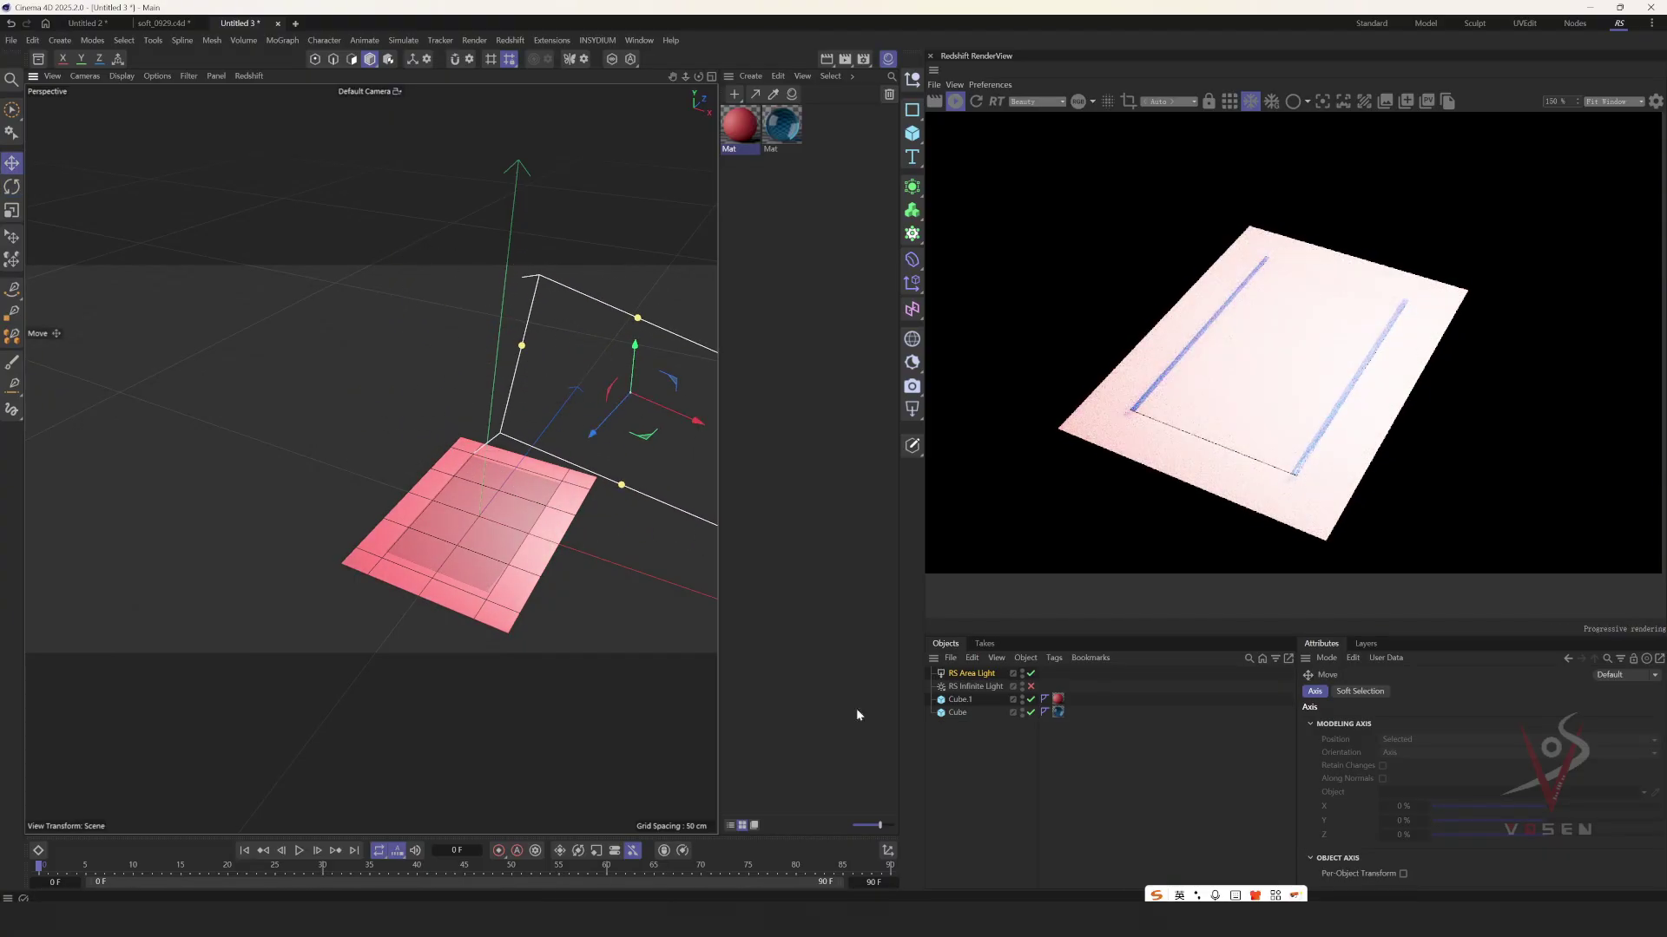
# - Disable the red lower sheet so only the smaller sheet with blue edges is rendered
pyautogui.click(959, 674)
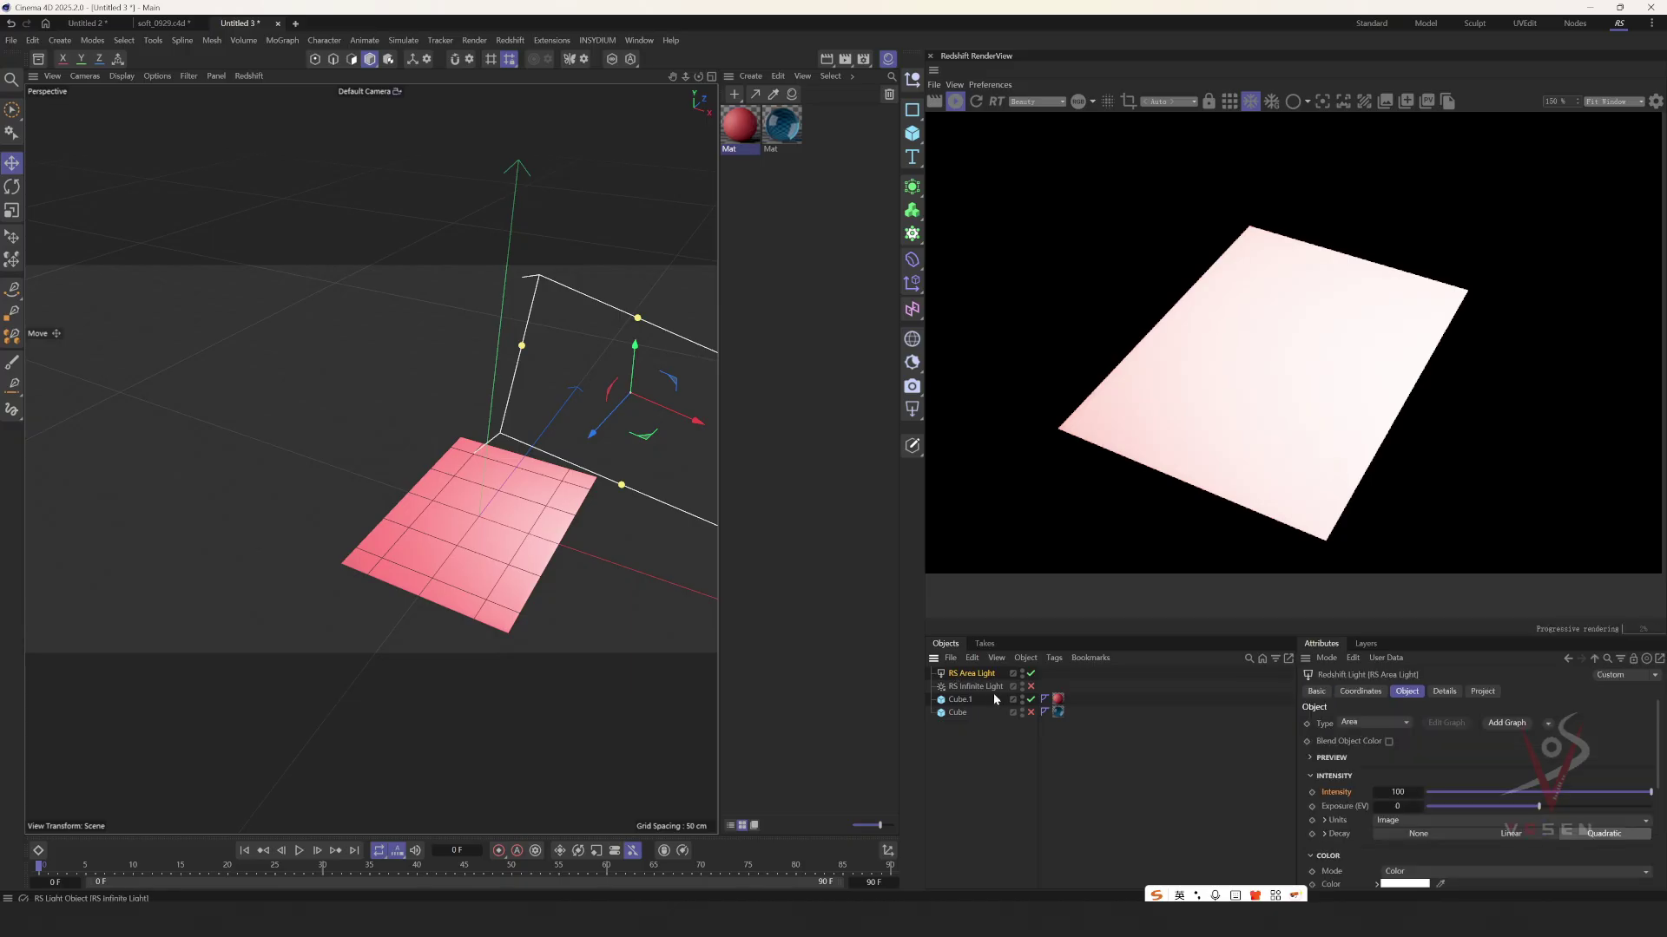
pyautogui.click(1030, 700)
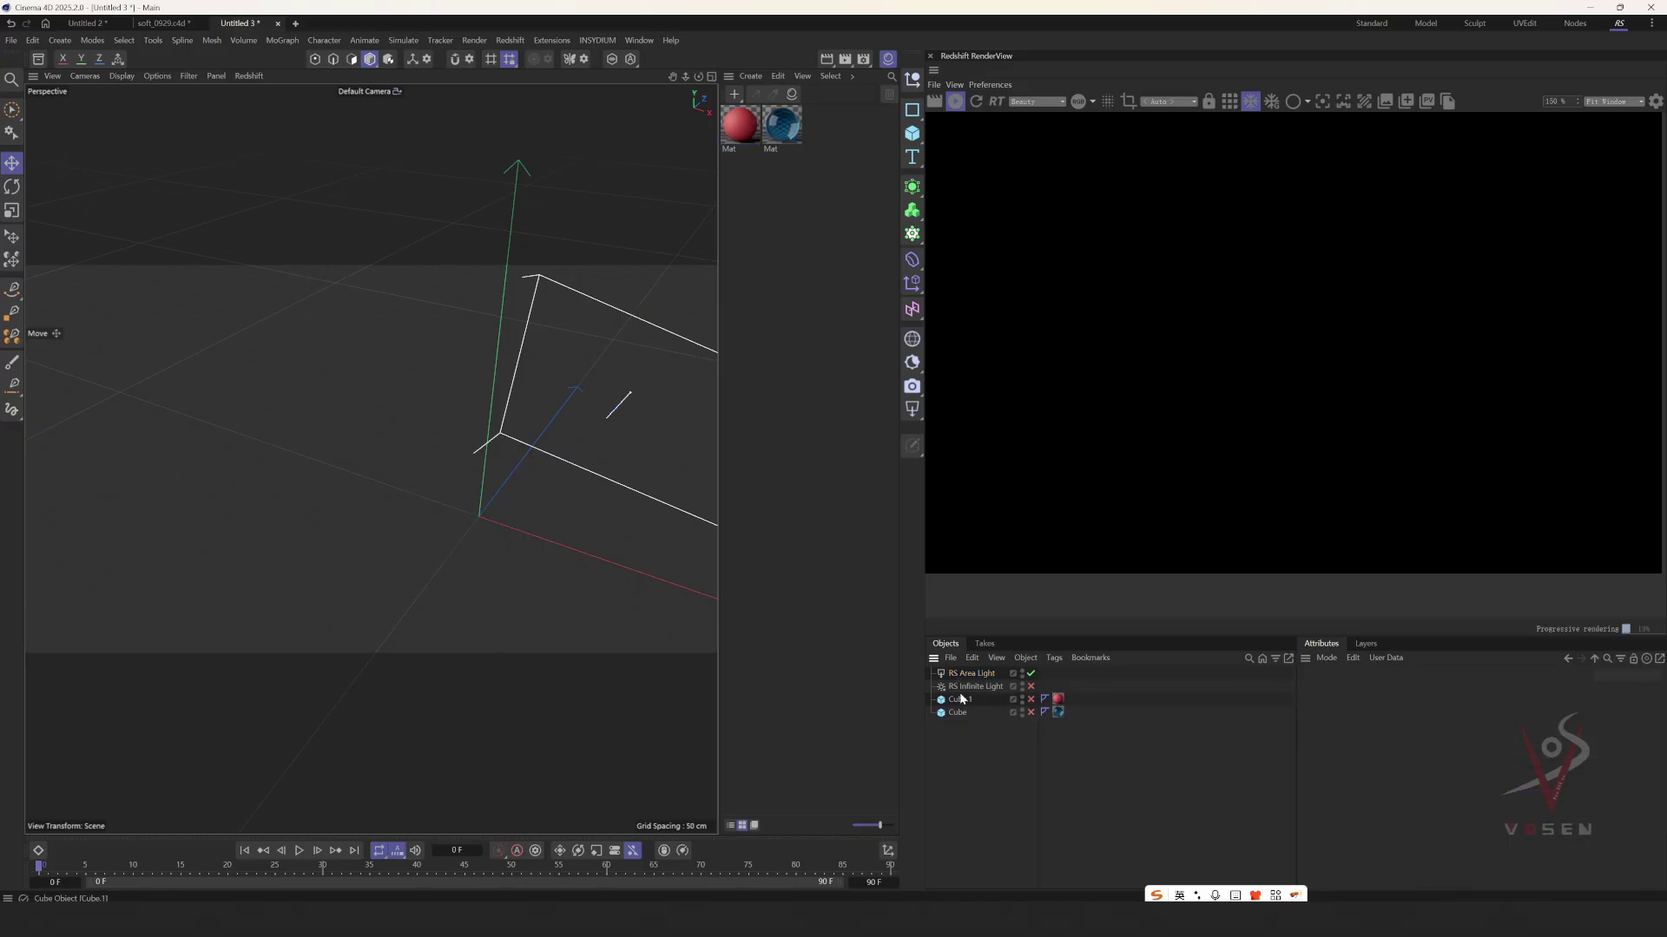
pyautogui.click(990, 675)
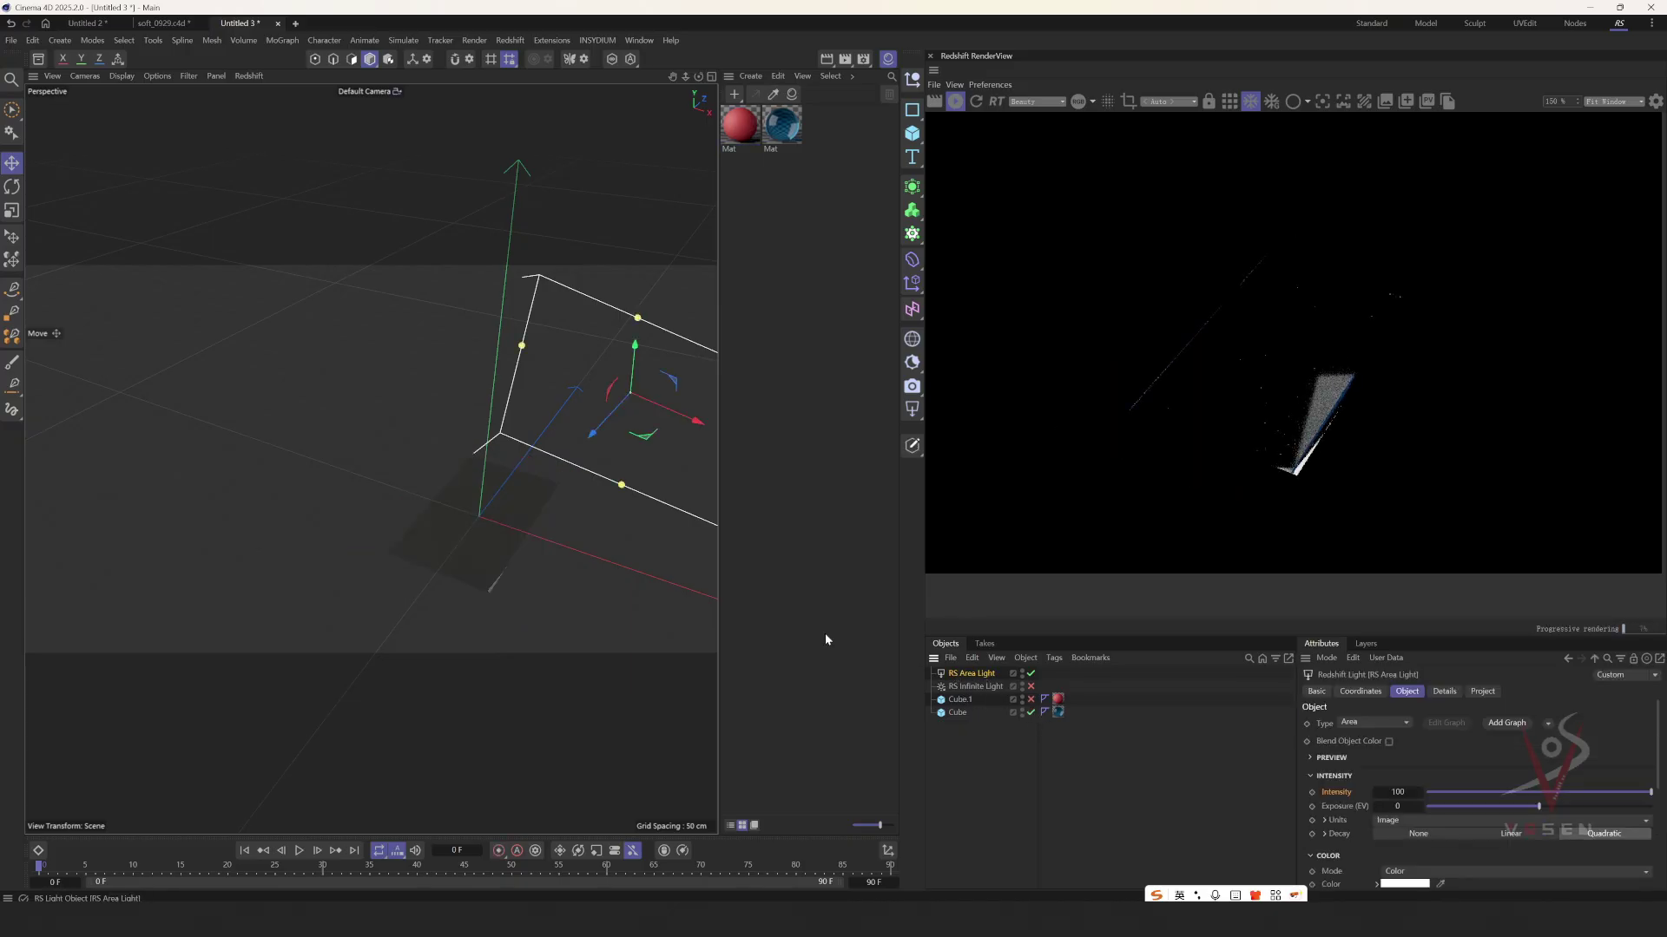
# - Reposition the area light above the smaller sheet and rotate it to light only part of the surface
pyautogui.moveTo(647, 422); pyautogui.dragTo(536, 331)
pyautogui.press('r')
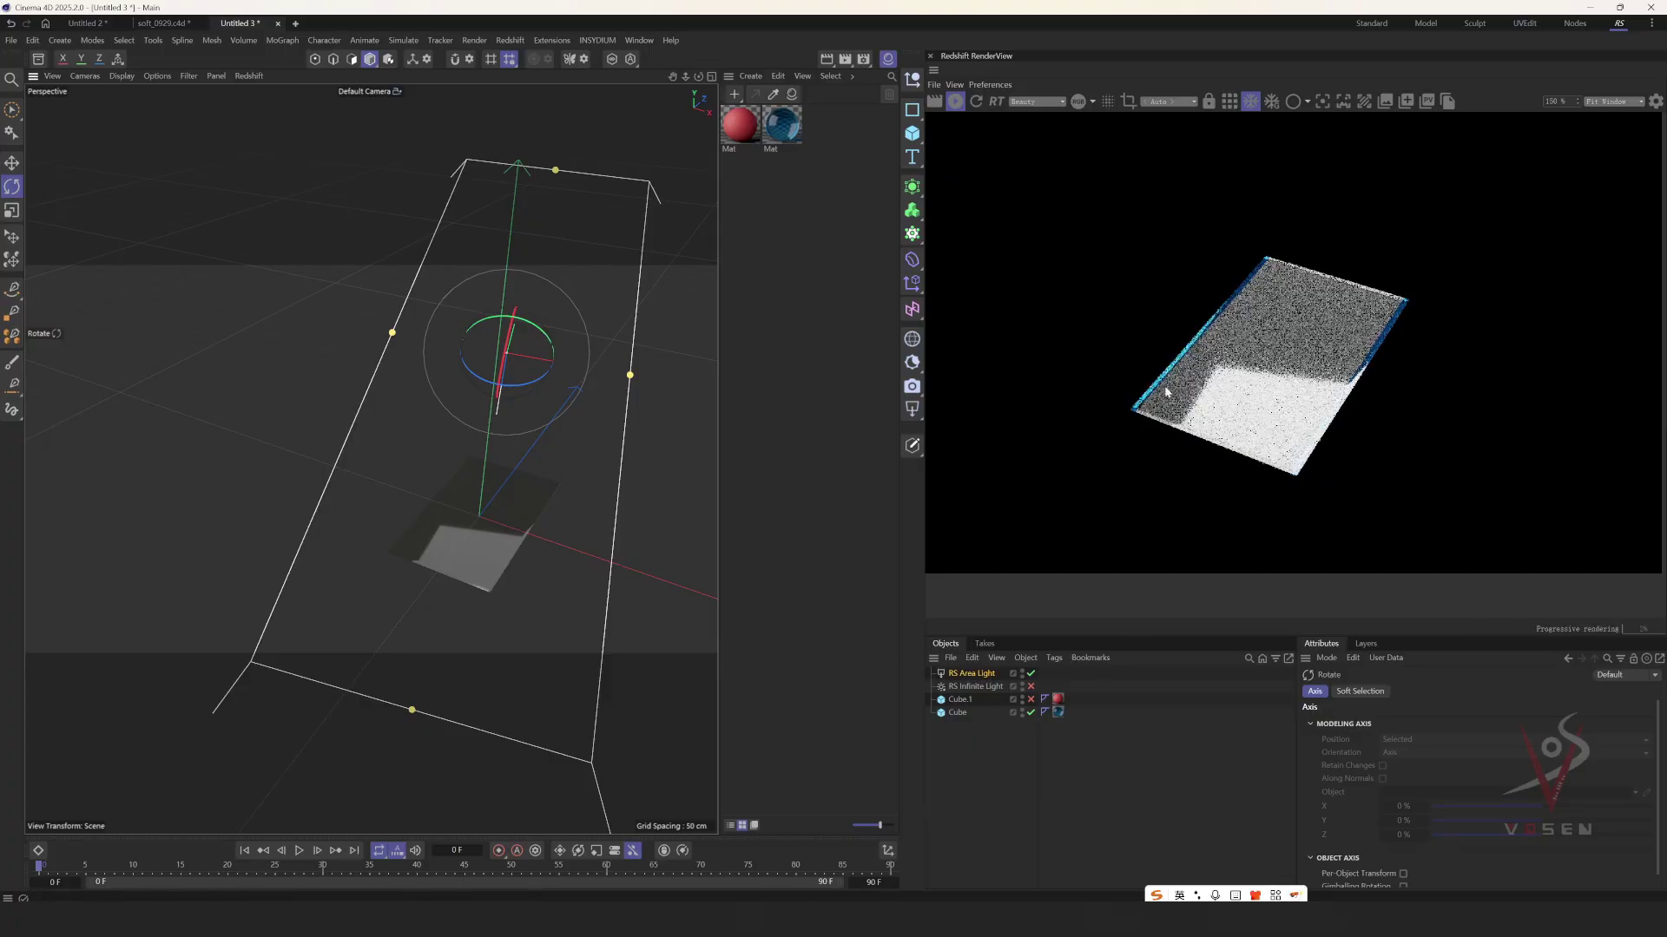
pyautogui.scroll(2, 1248, 321)
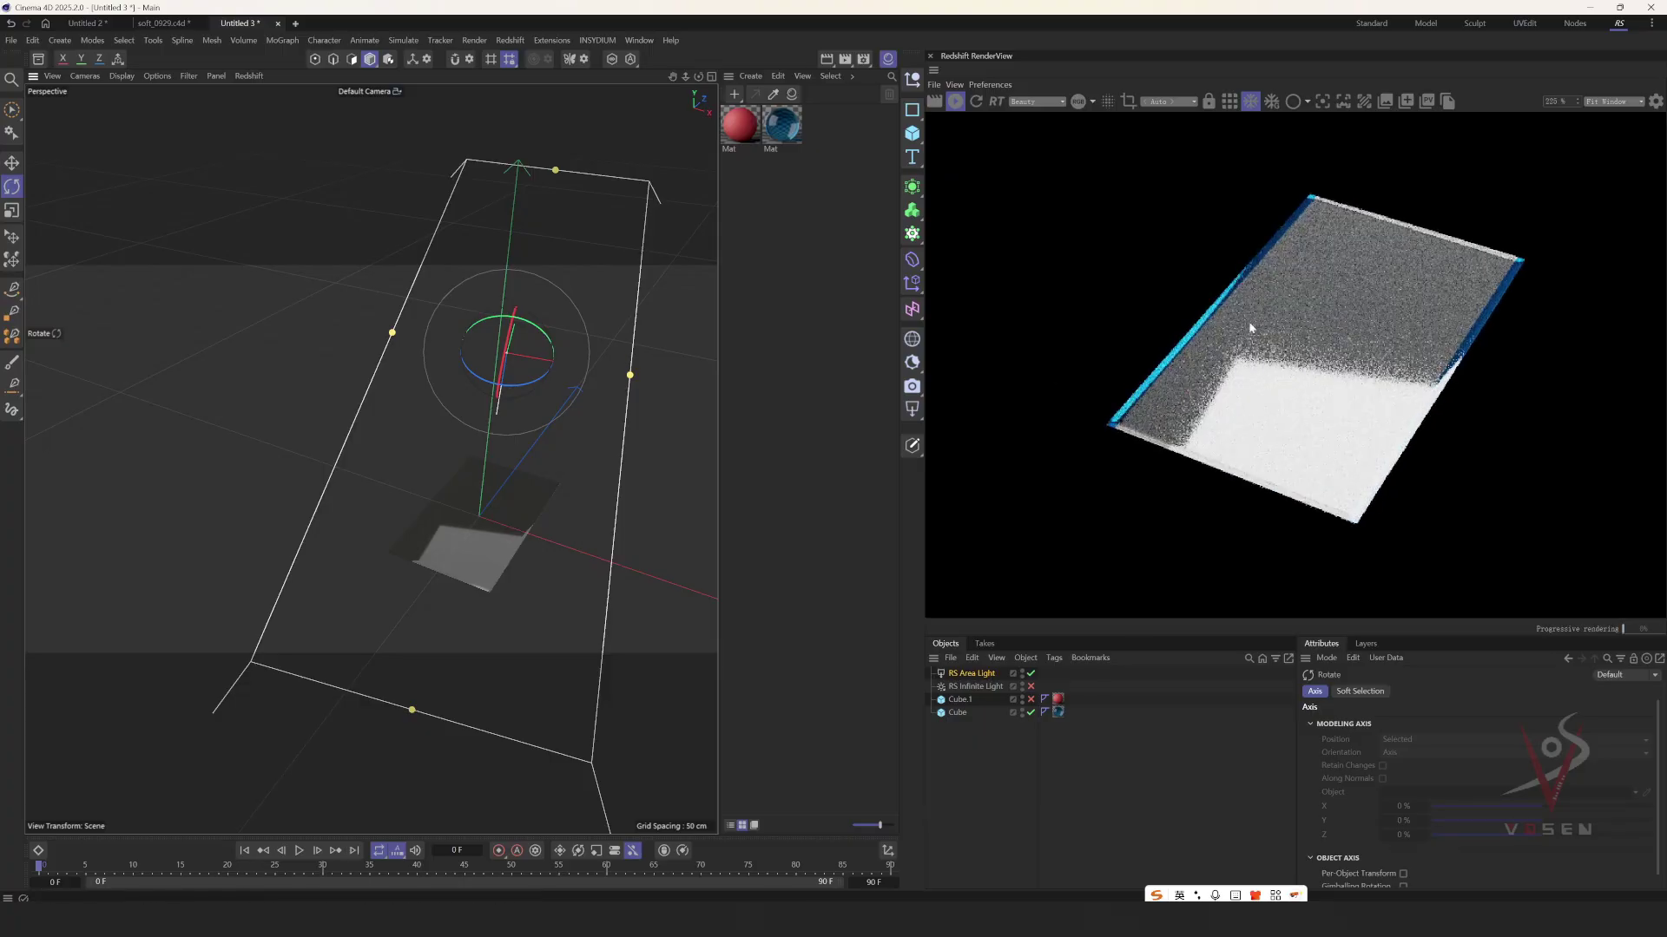
# - Set the area light's intensity to 10 and check the sheet in the Redshift preview
pyautogui.click(974, 675)
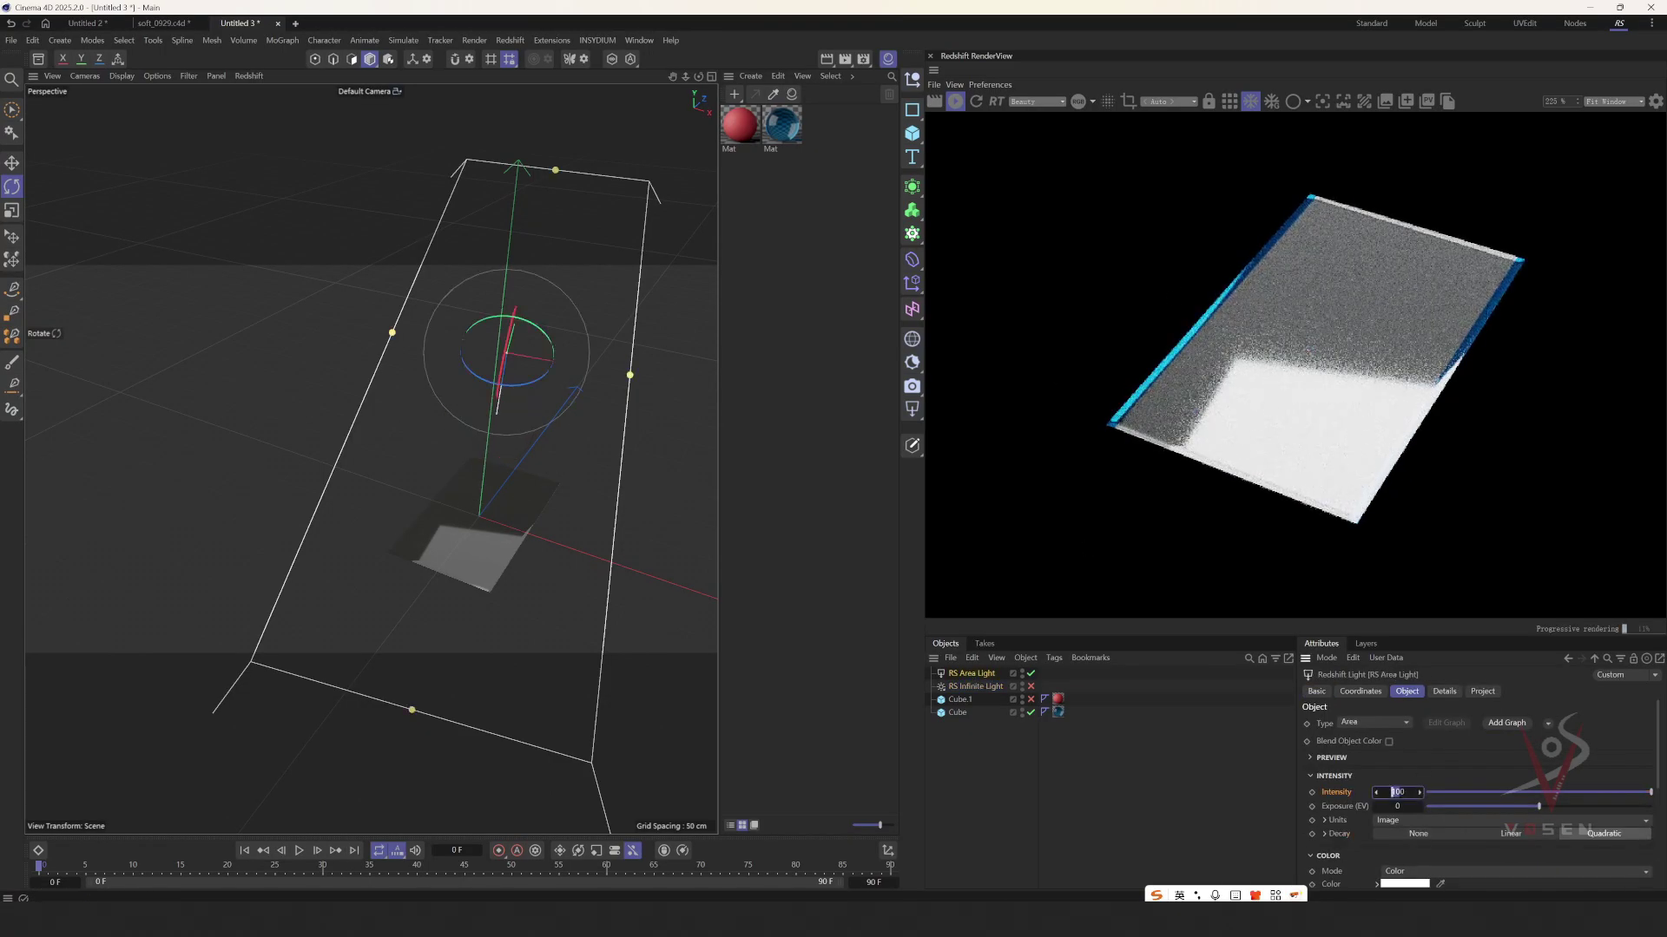
pyautogui.moveTo(1392, 792); pyautogui.dragTo(1350, 794)
pyautogui.write('10')
pyautogui.press('Return')
pyautogui.scroll(1, 1298, 398)
pyautogui.scroll(-1, 1249, 419)
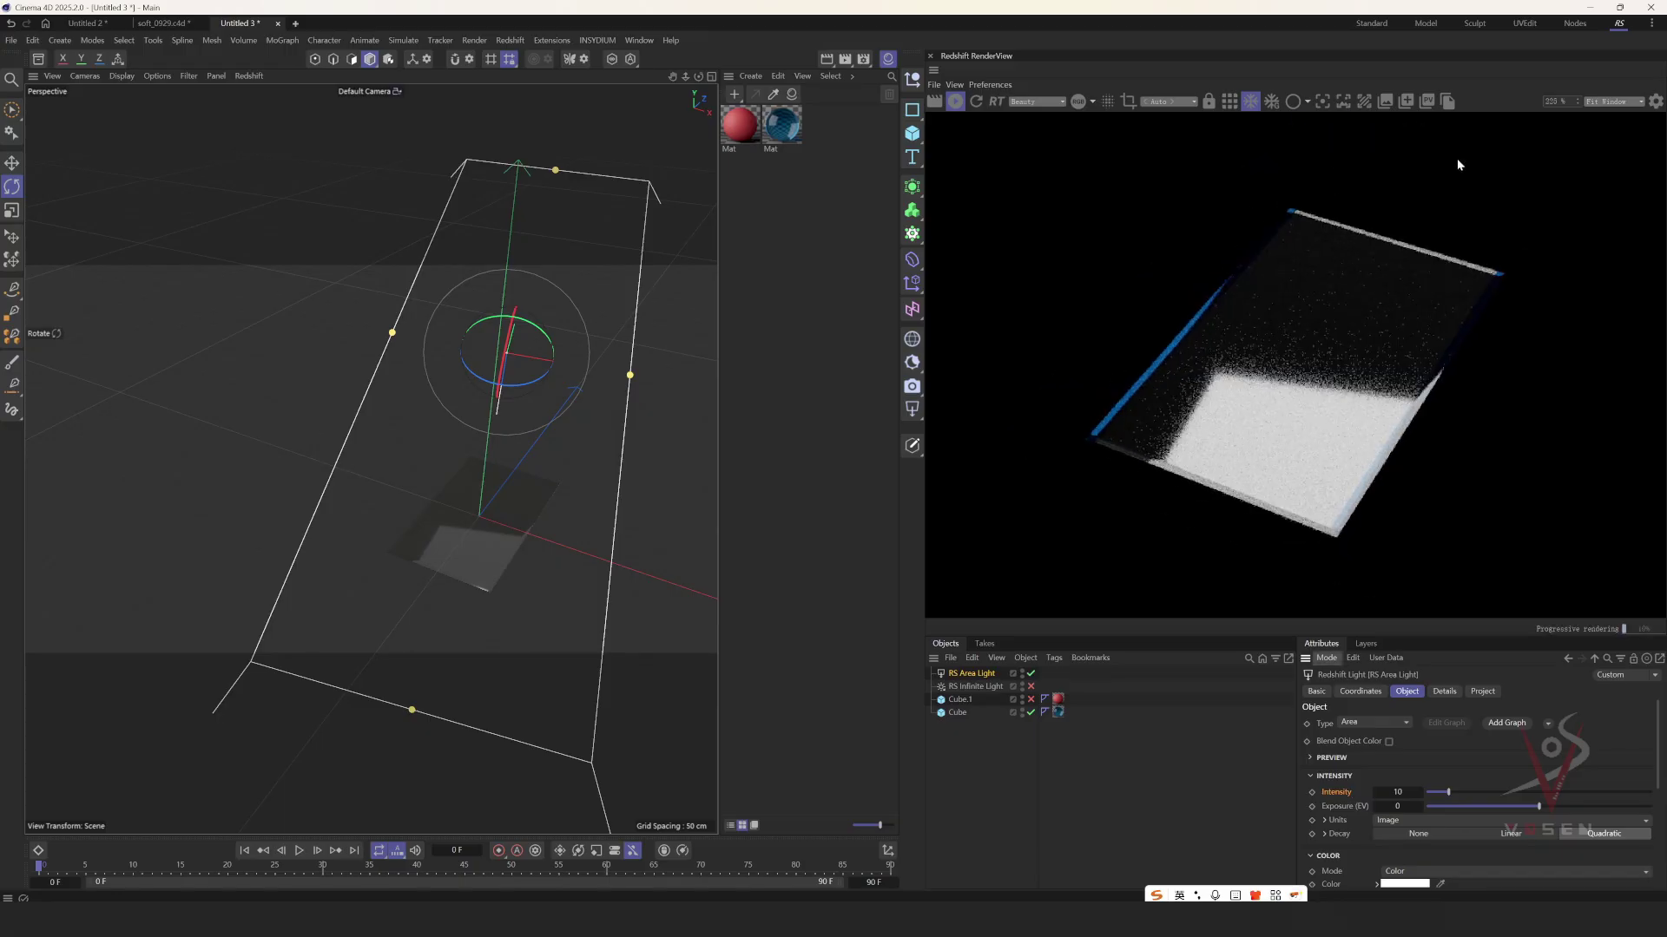
# - Re-enable the red lower sheet so it renders beneath the smaller sheet, and compare the lit area from different angles
pyautogui.scroll(1, 1217, 301)
pyautogui.moveTo(686, 488)
pyautogui.mouseDown()
pyautogui.moveTo(420, 484)
pyautogui.moveTo(518, 439)
pyautogui.moveTo(510, 417)
pyautogui.moveTo(685, 488)
pyautogui.mouseUp()
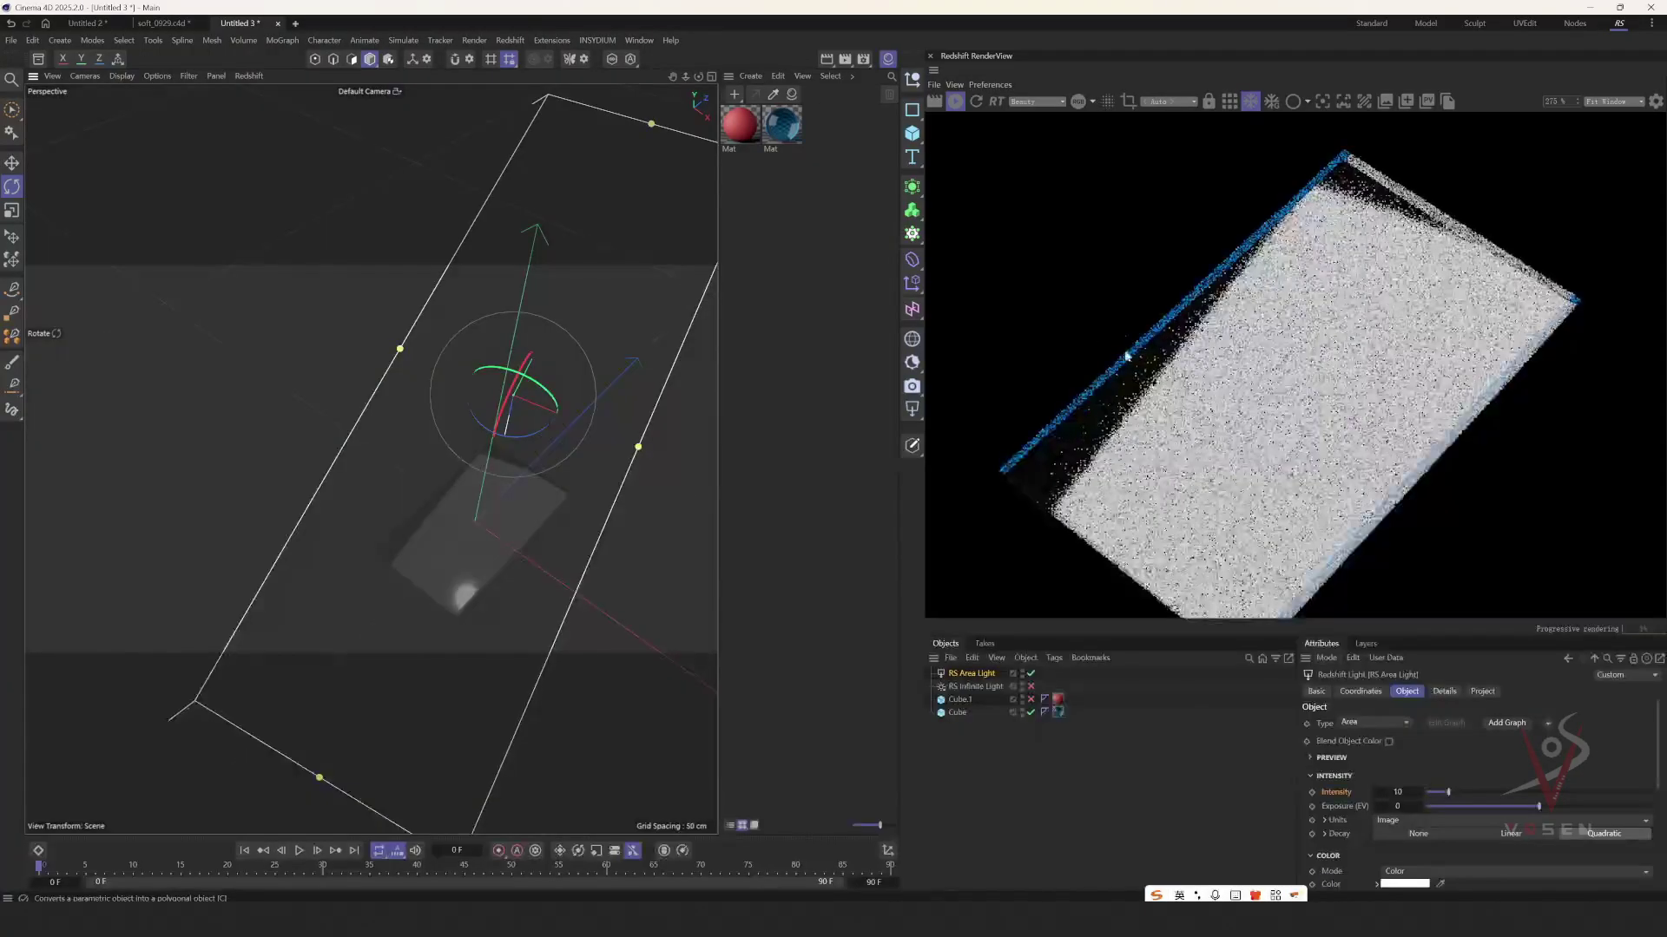
pyautogui.keyDown('alt'); pyautogui.moveTo(511, 509); pyautogui.dragTo(545, 497); pyautogui.keyUp('alt')
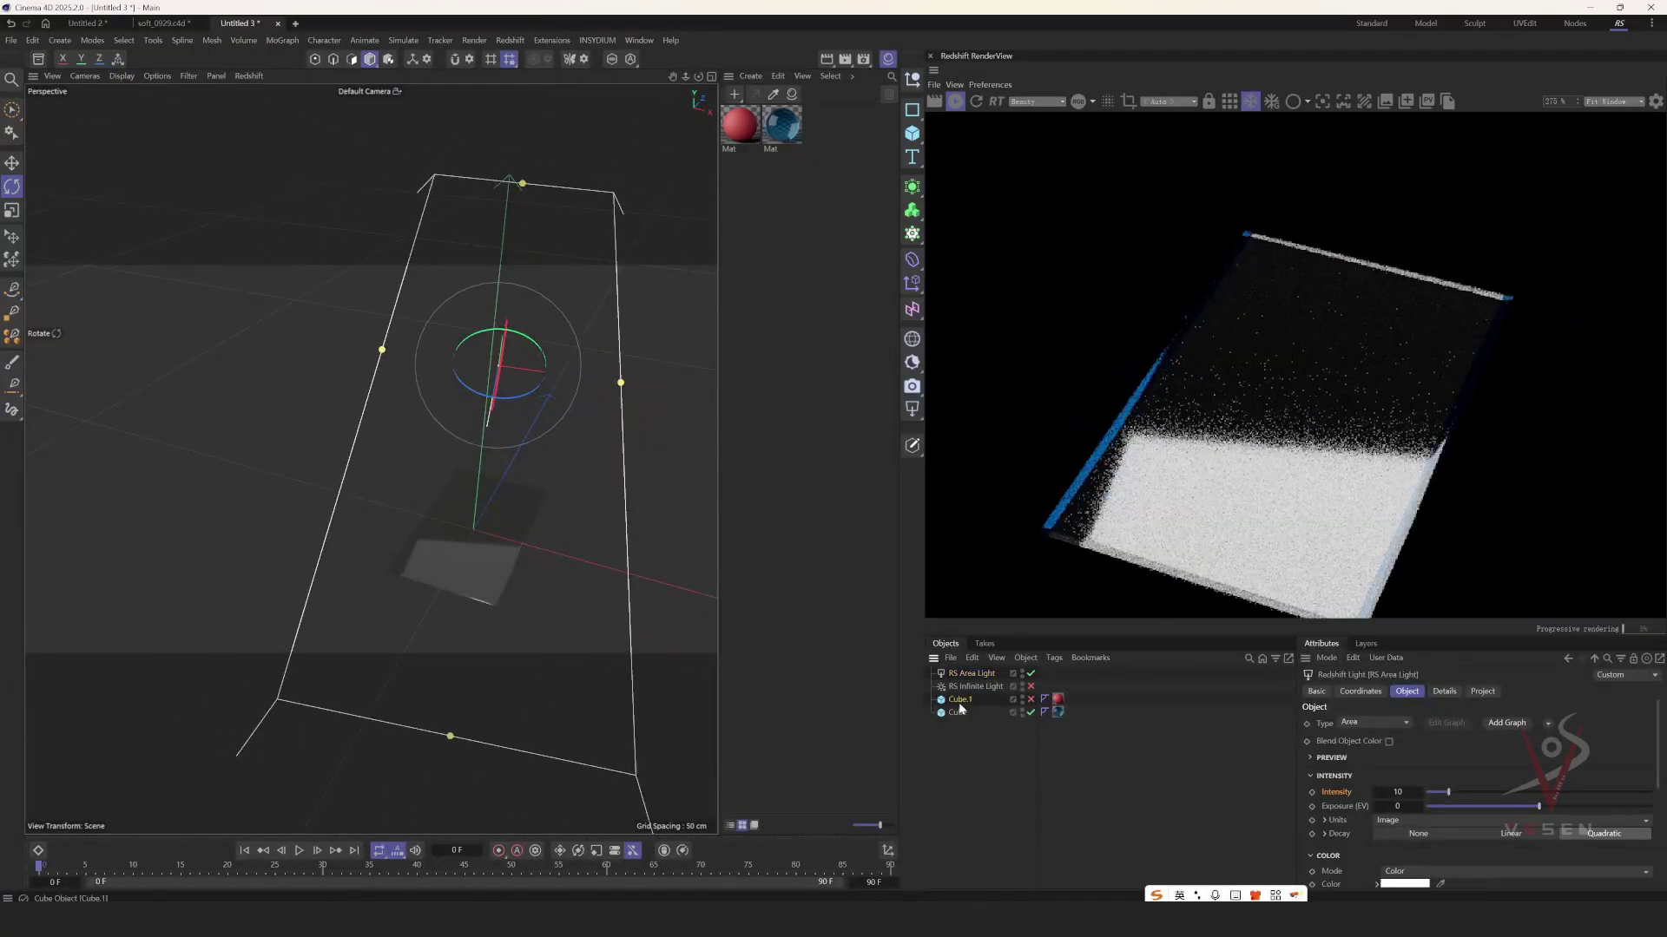
pyautogui.click(1017, 699)
pyautogui.click(1031, 699)
pyautogui.scroll(-2, 1128, 441)
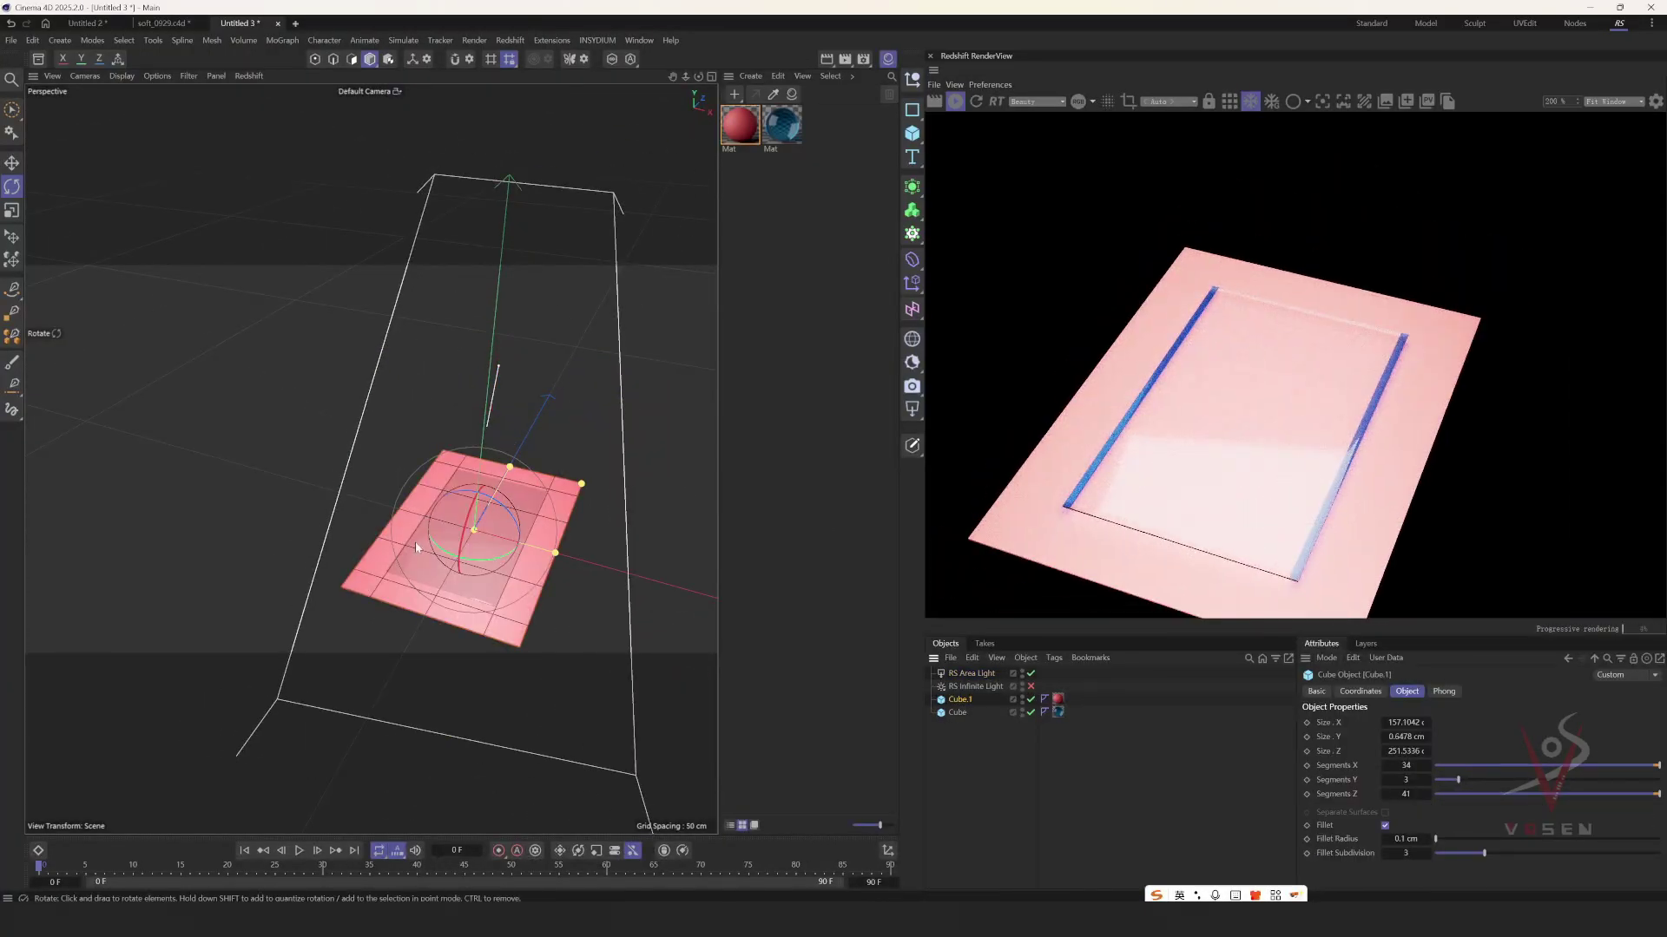
pyautogui.keyDown('alt'); pyautogui.moveTo(477, 556); pyautogui.dragTo(516, 524); pyautogui.keyUp('alt')
pyautogui.scroll(2, 1250, 287)
pyautogui.press('e')
pyautogui.hotkey('ctrl', 'z')
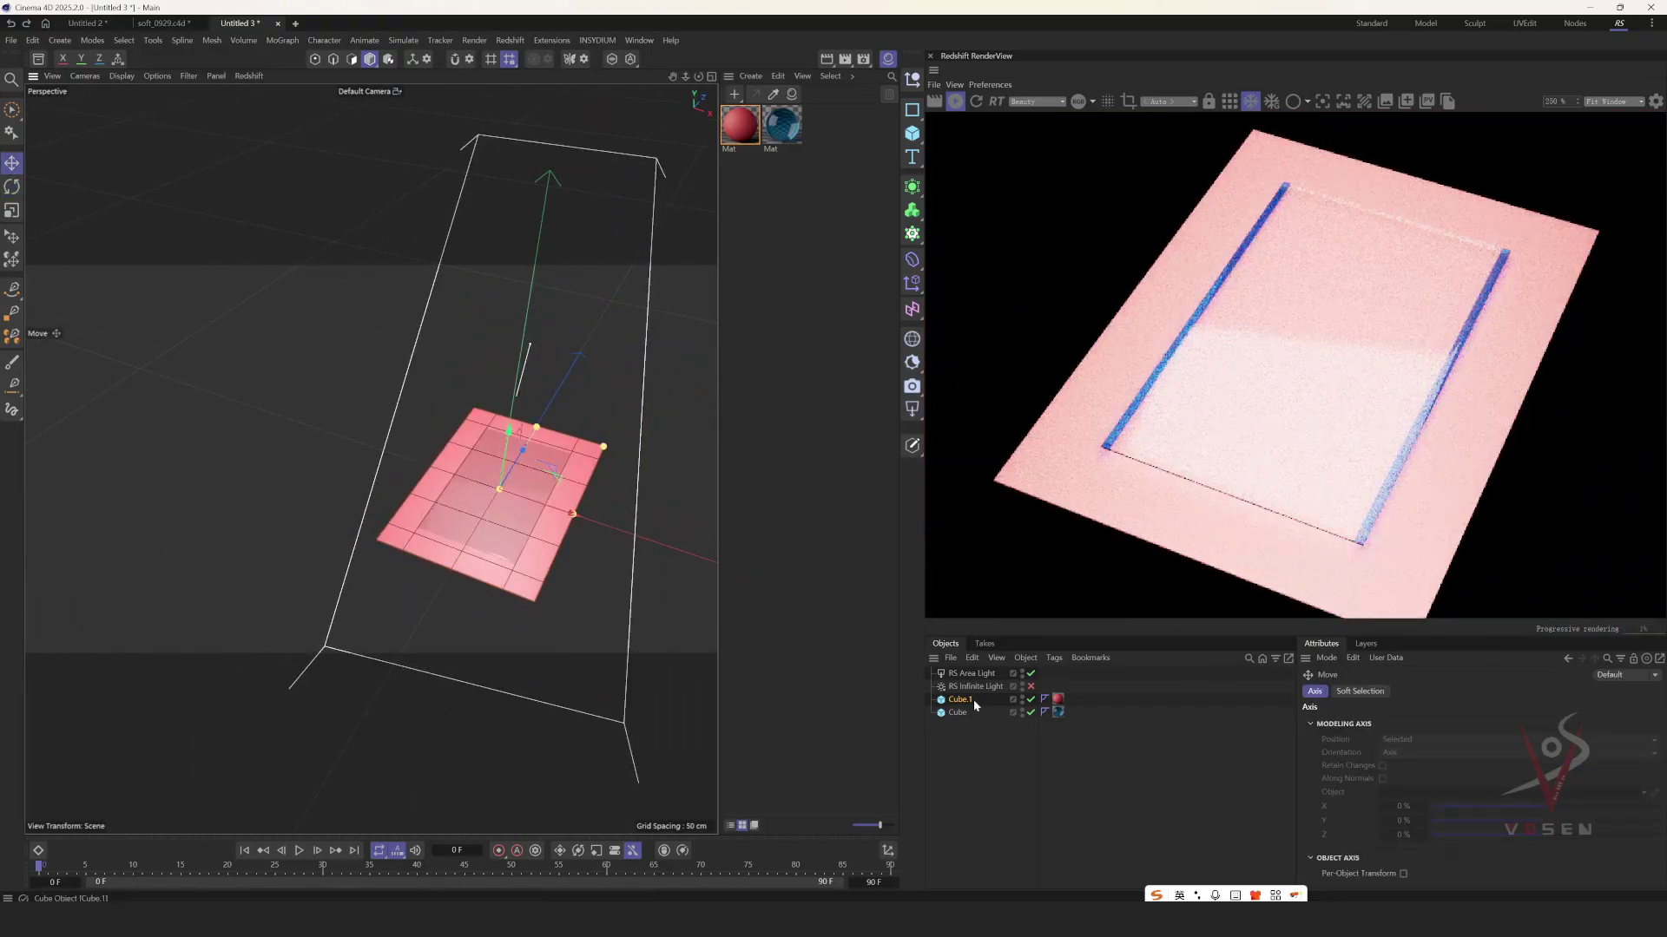
# - Add an RS Object tag to the red lower sheet, override its visibility and turn off Primary Ray Visible
pyautogui.rightClick(965, 702)
pyautogui.moveTo(1086, 460)
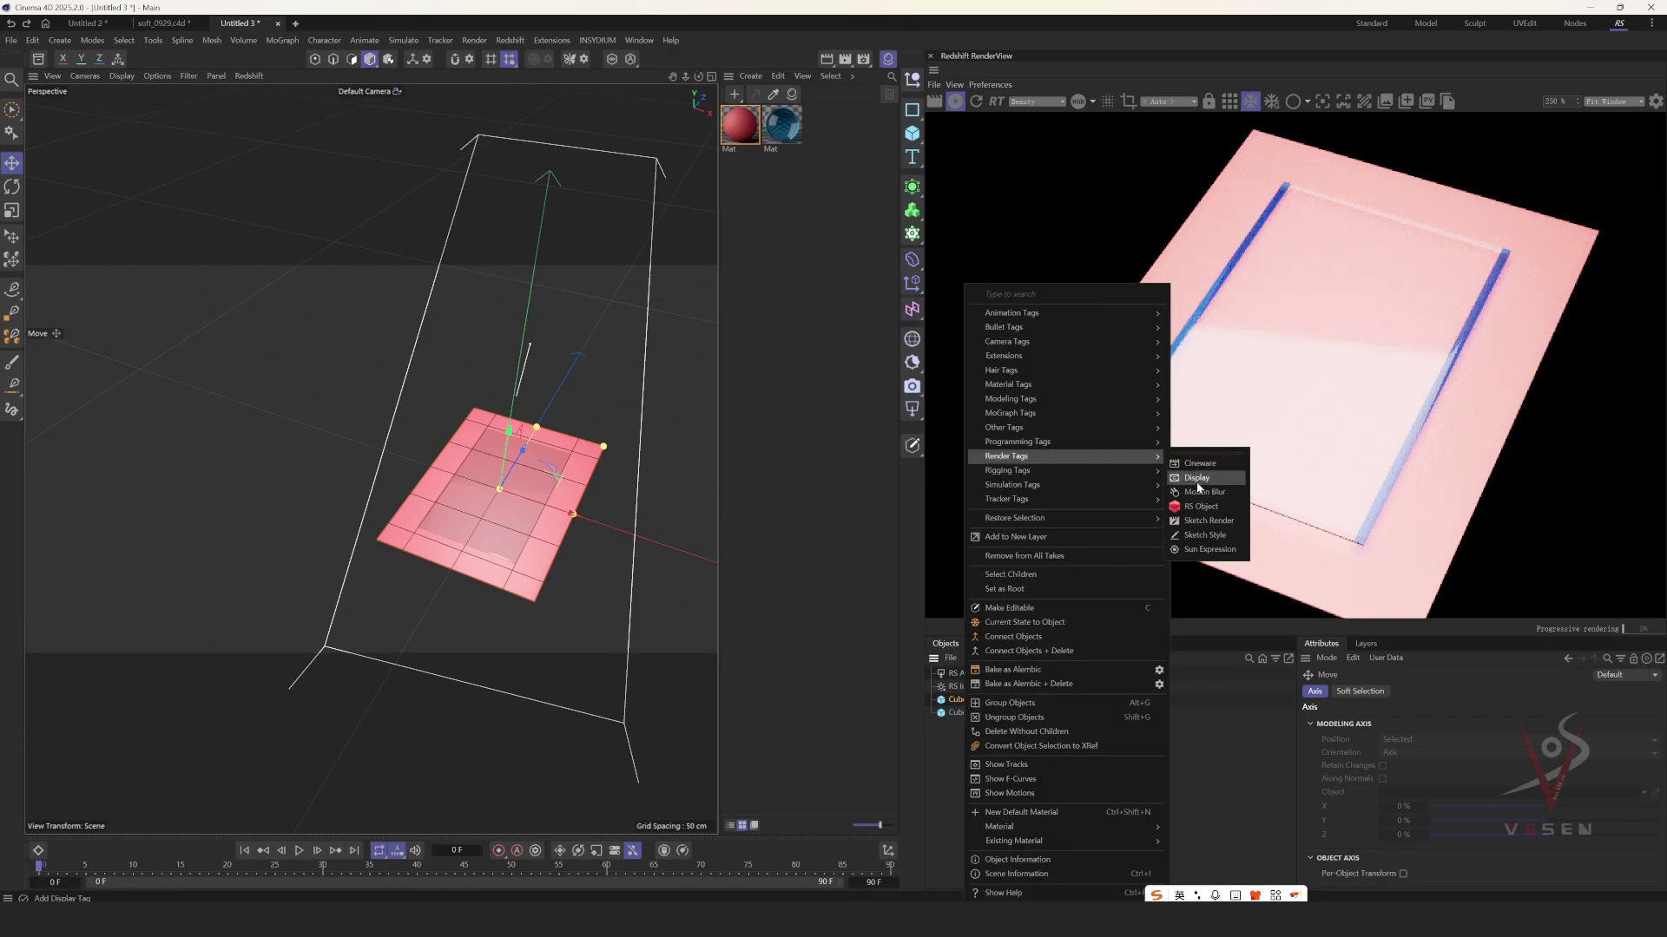
pyautogui.click(1205, 507)
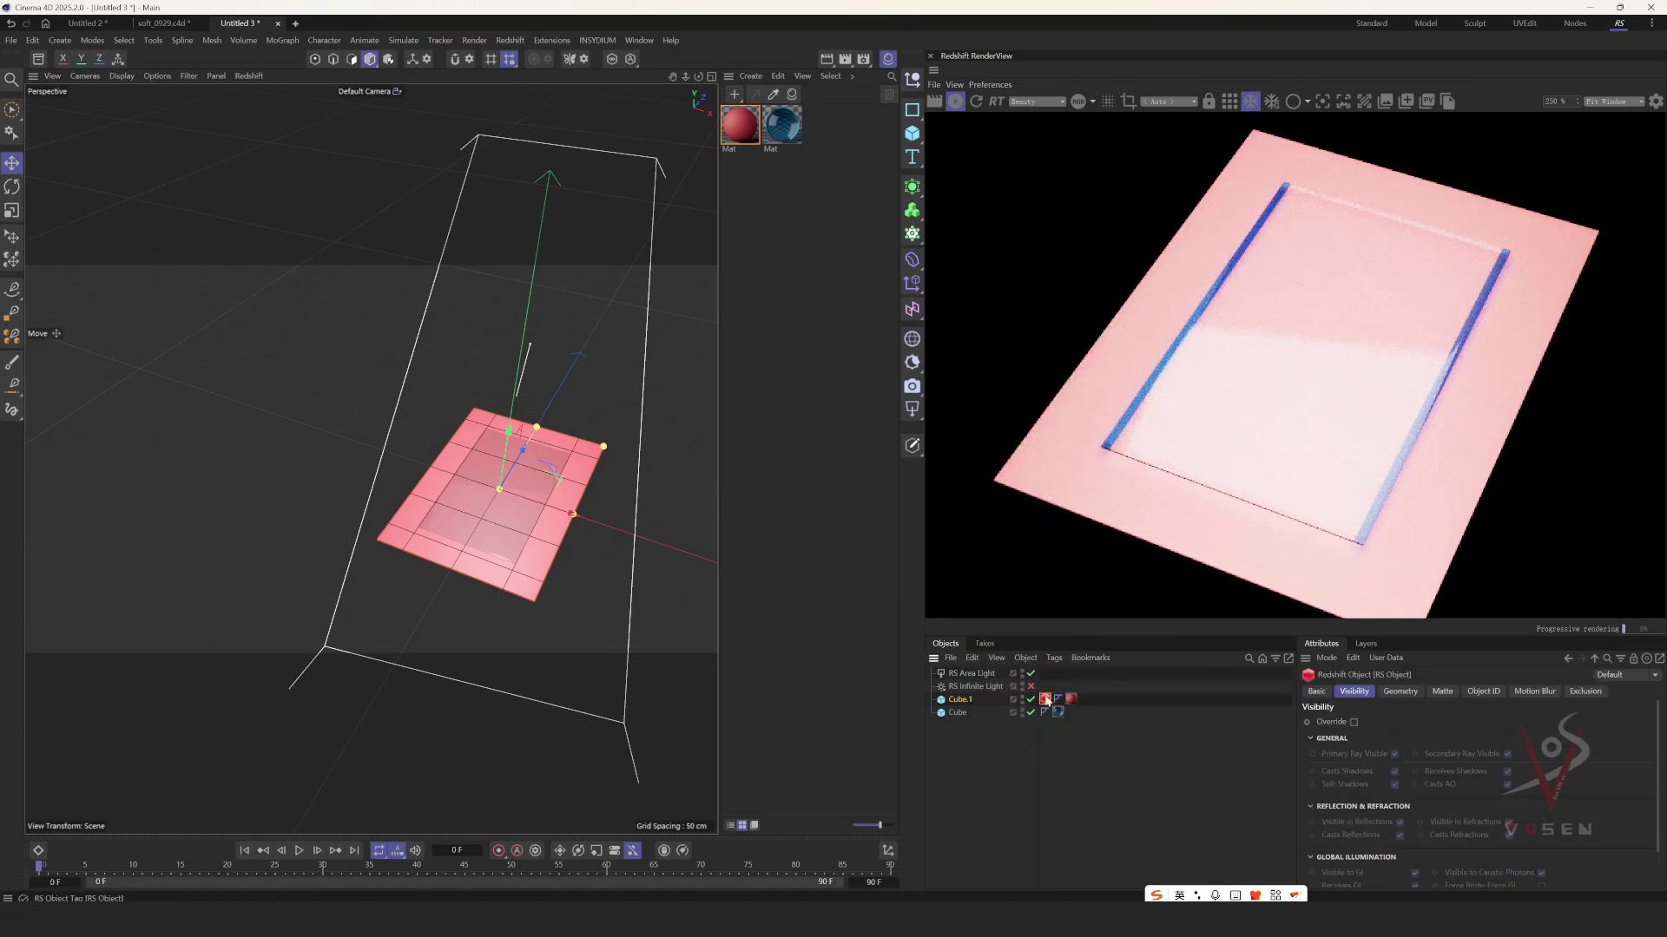
pyautogui.click(1353, 722)
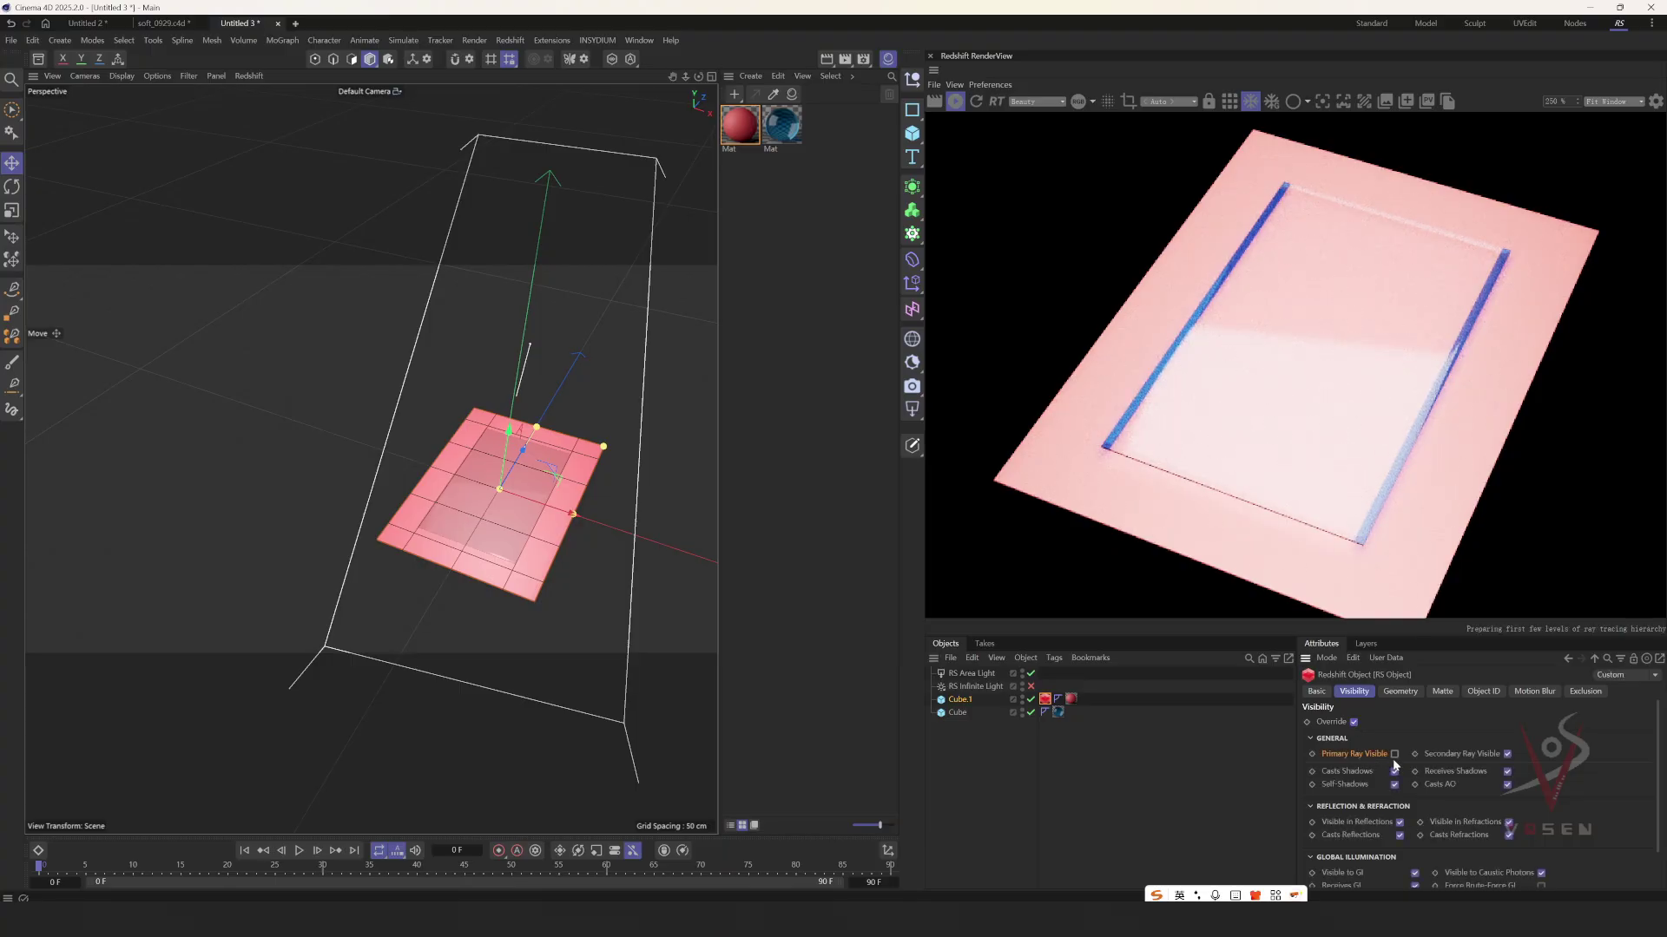
pyautogui.keyDown('alt'); pyautogui.moveTo(606, 504); pyautogui.dragTo(1291, 318); pyautogui.keyUp('alt')
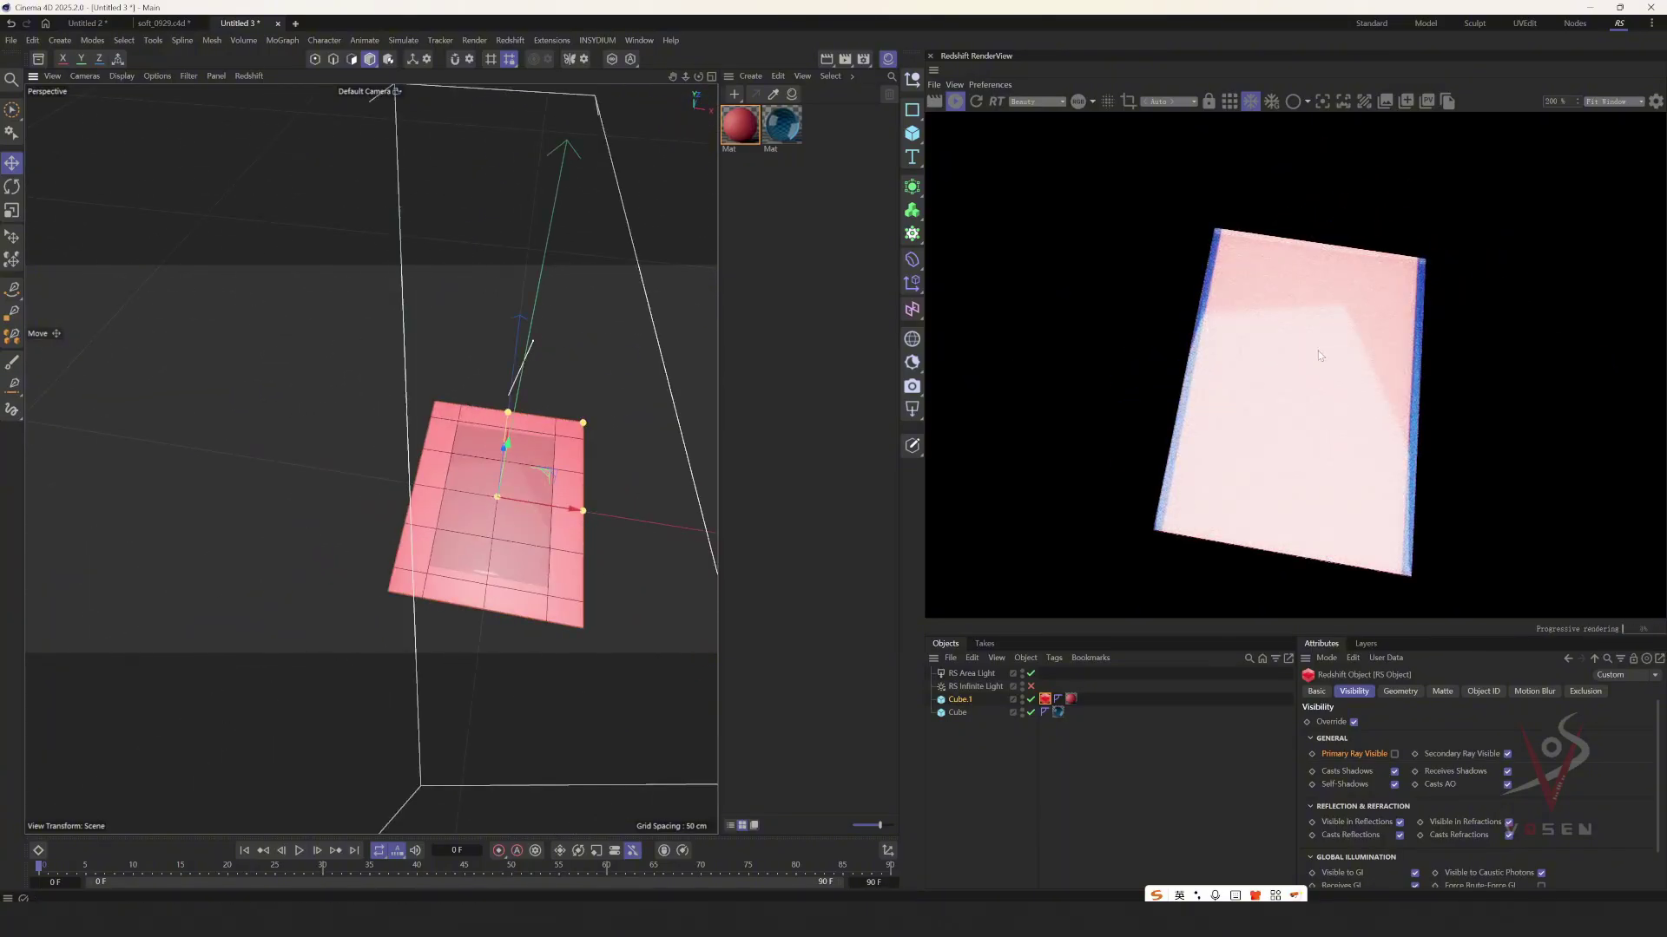
pyautogui.moveTo(1318, 351); pyautogui.dragTo(1268, 340, button='middle')
pyautogui.scroll(1, 1268, 339)
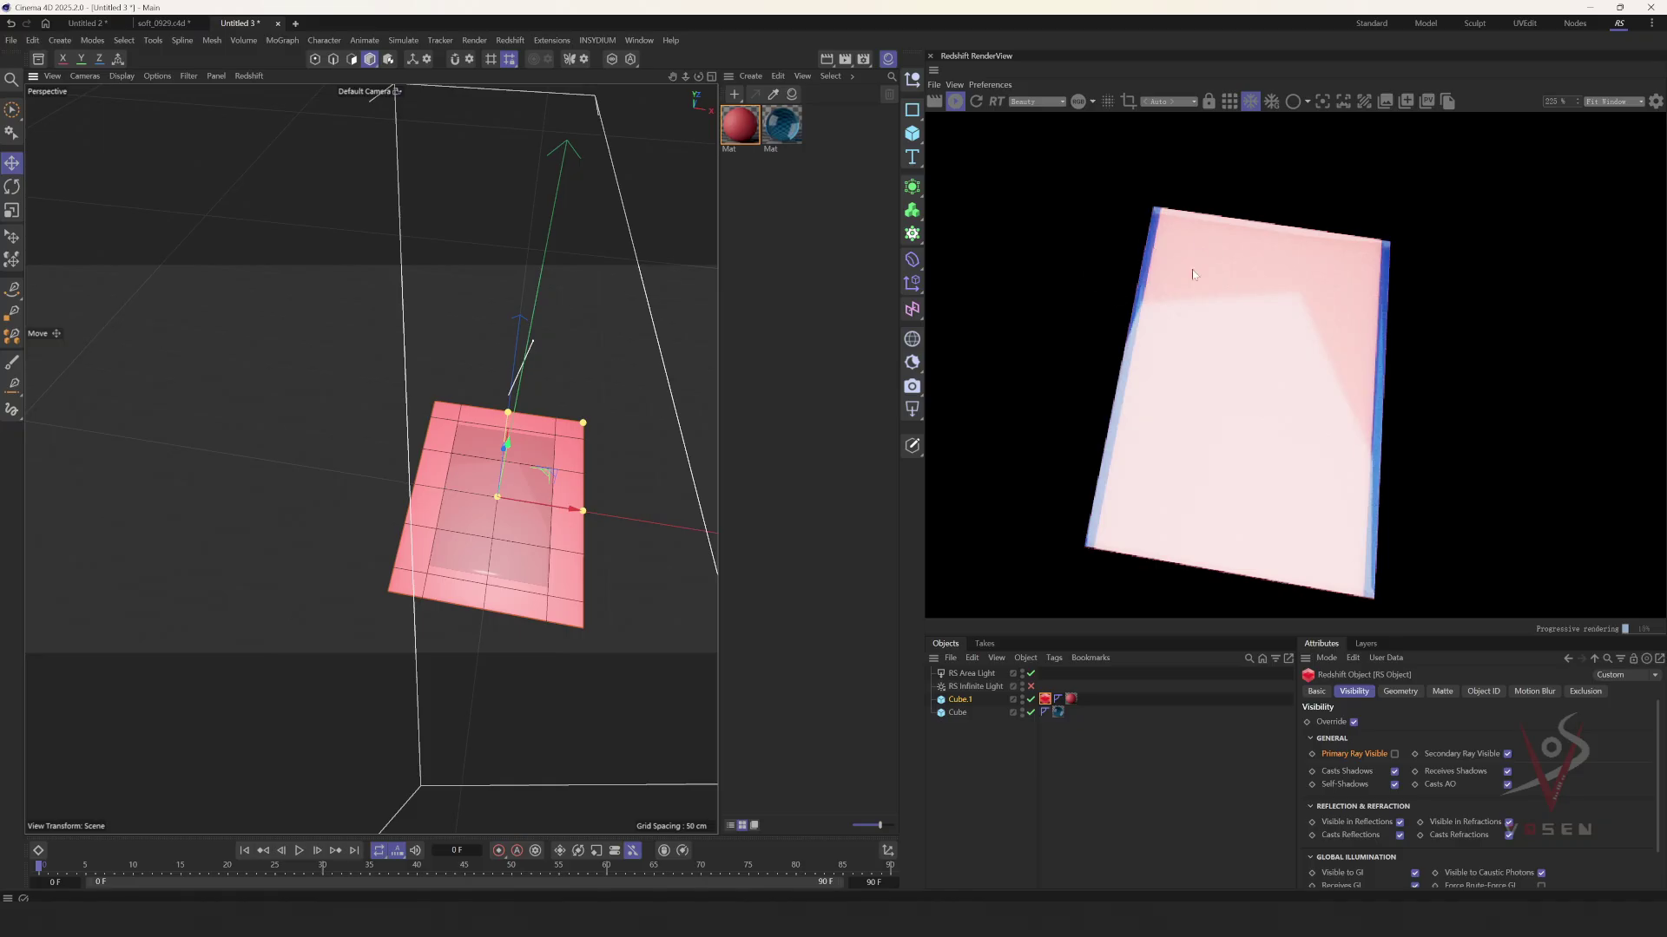
# - Change the lower sheet's red material base colour to light blue with hue 201°, saturation 86% and value 100%
pyautogui.doubleClick(739, 124)
pyautogui.moveTo(1389, 124); pyautogui.dragTo(898, 124)
pyautogui.click(909, 314)
pyautogui.click(988, 436)
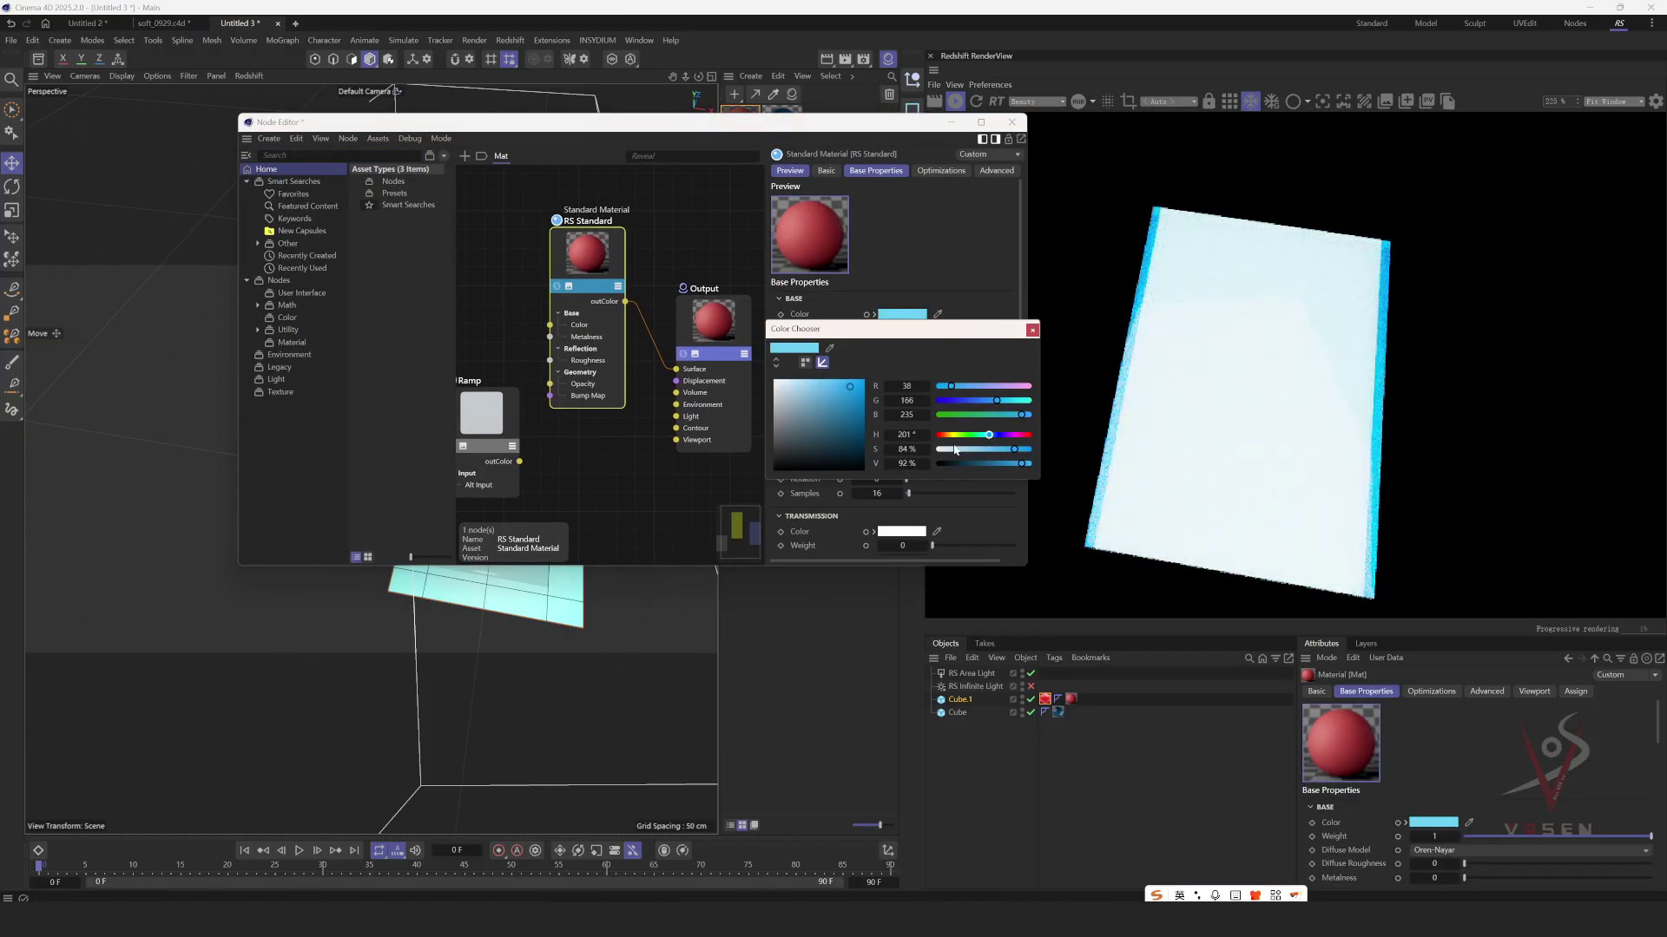
pyautogui.click(948, 450)
pyautogui.click(959, 450)
pyautogui.click(1027, 462)
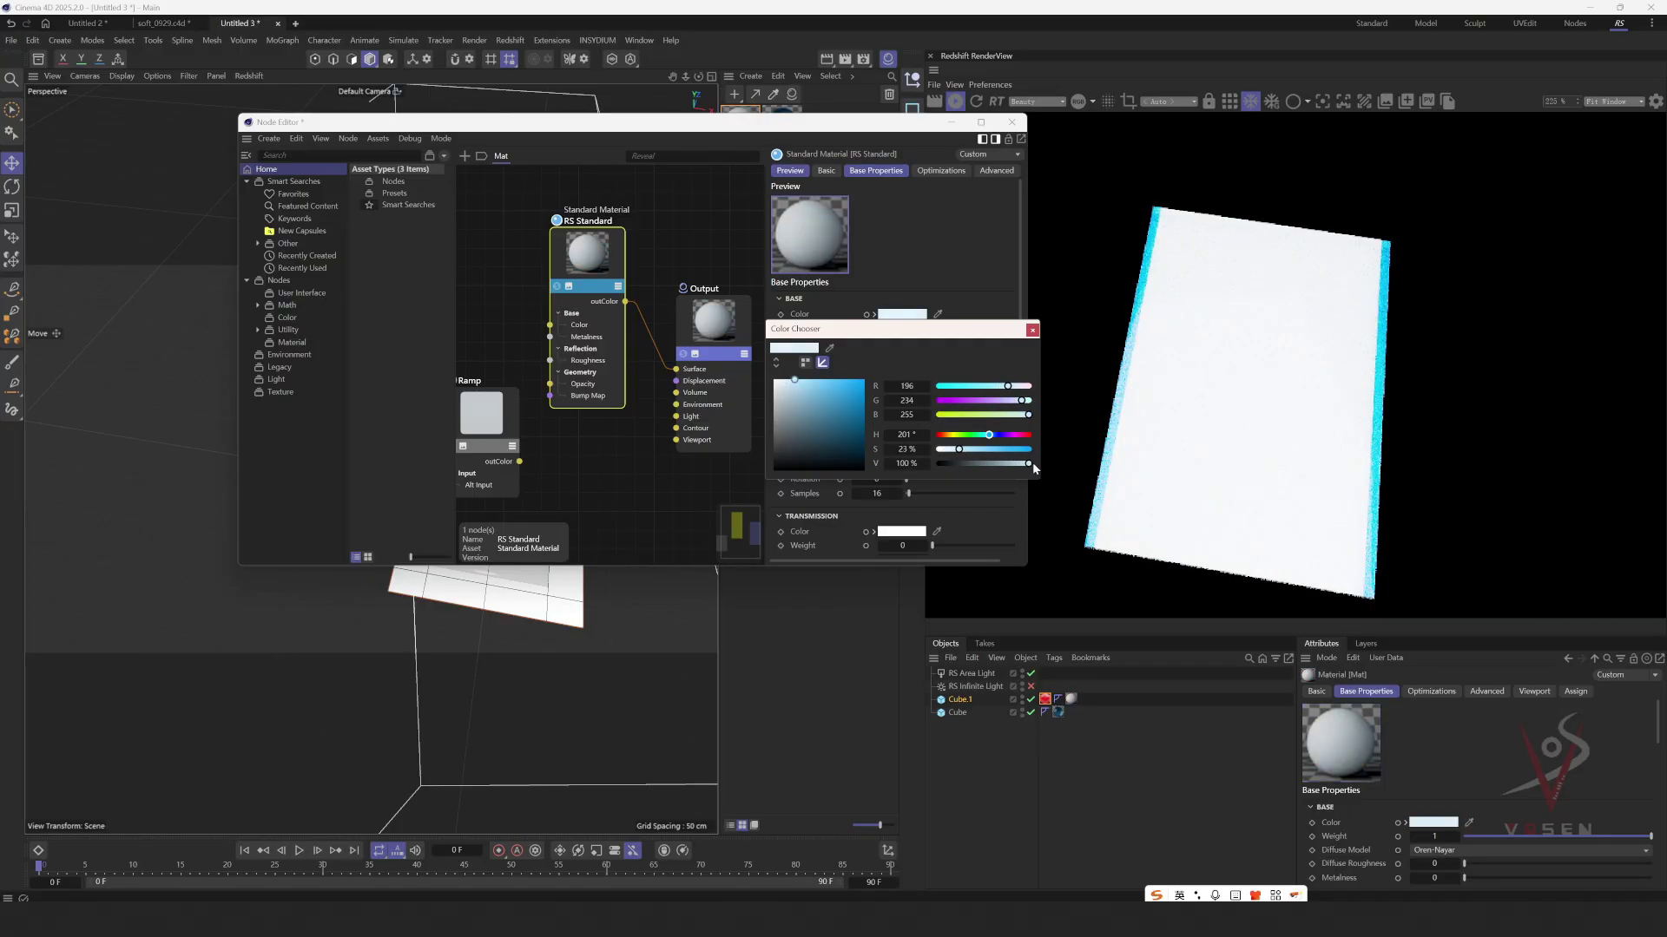
pyautogui.click(1016, 450)
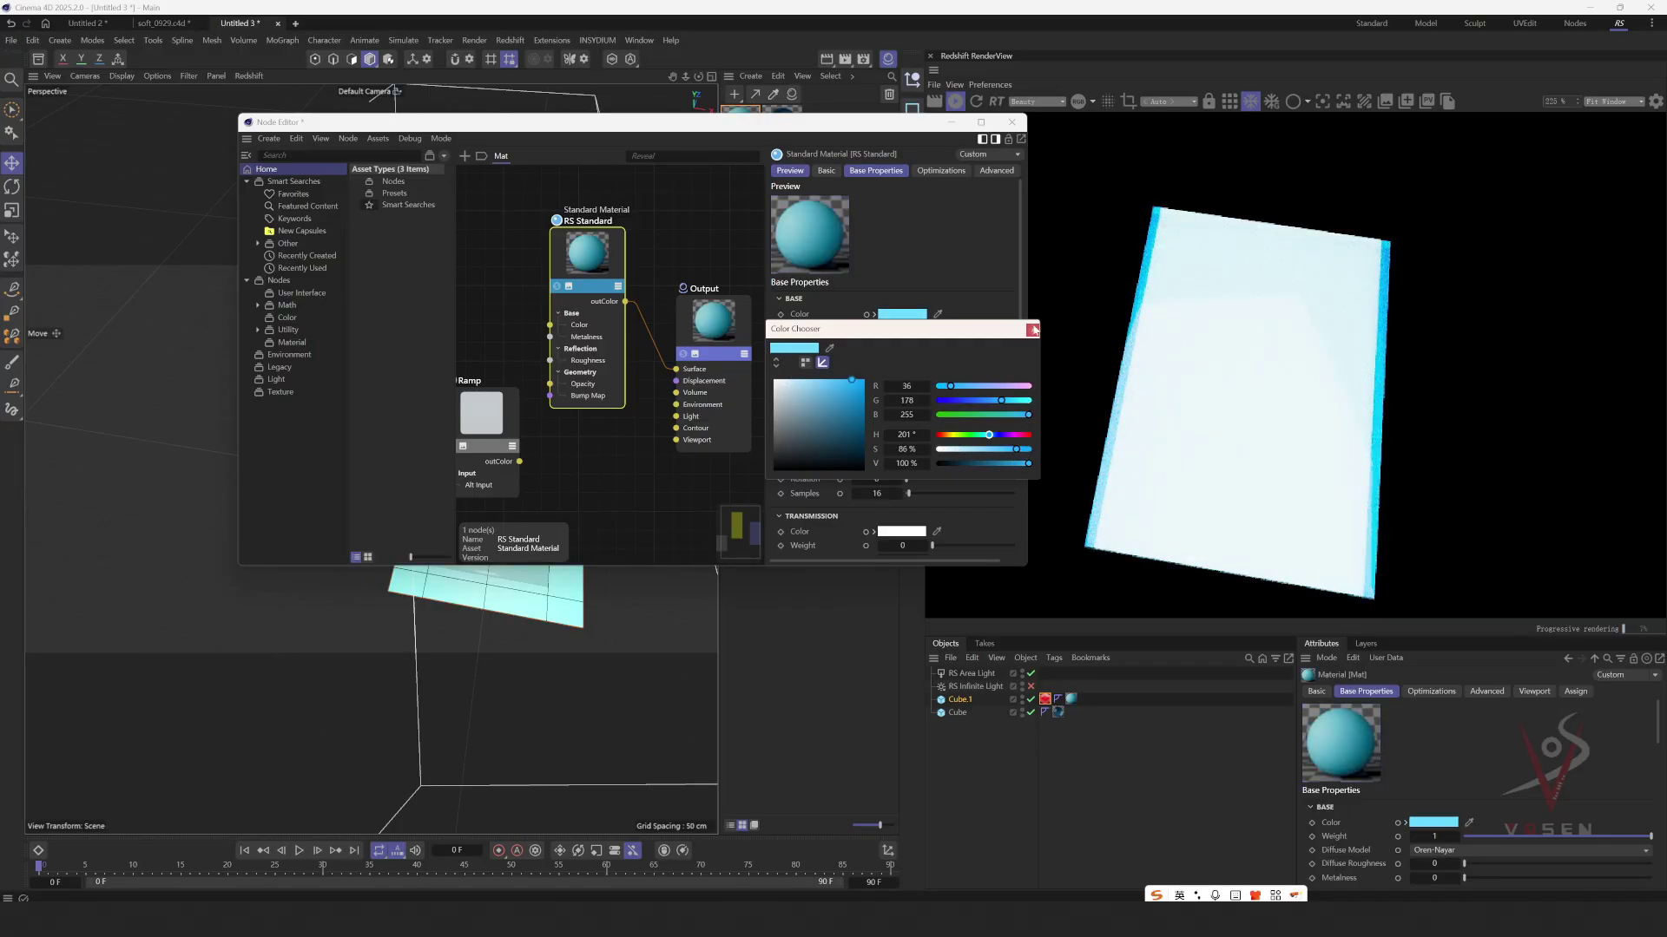
pyautogui.click(1033, 329)
pyautogui.click(1011, 122)
pyautogui.keyDown('alt'); pyautogui.moveTo(680, 424); pyautogui.dragTo(417, 465); pyautogui.keyUp('alt')
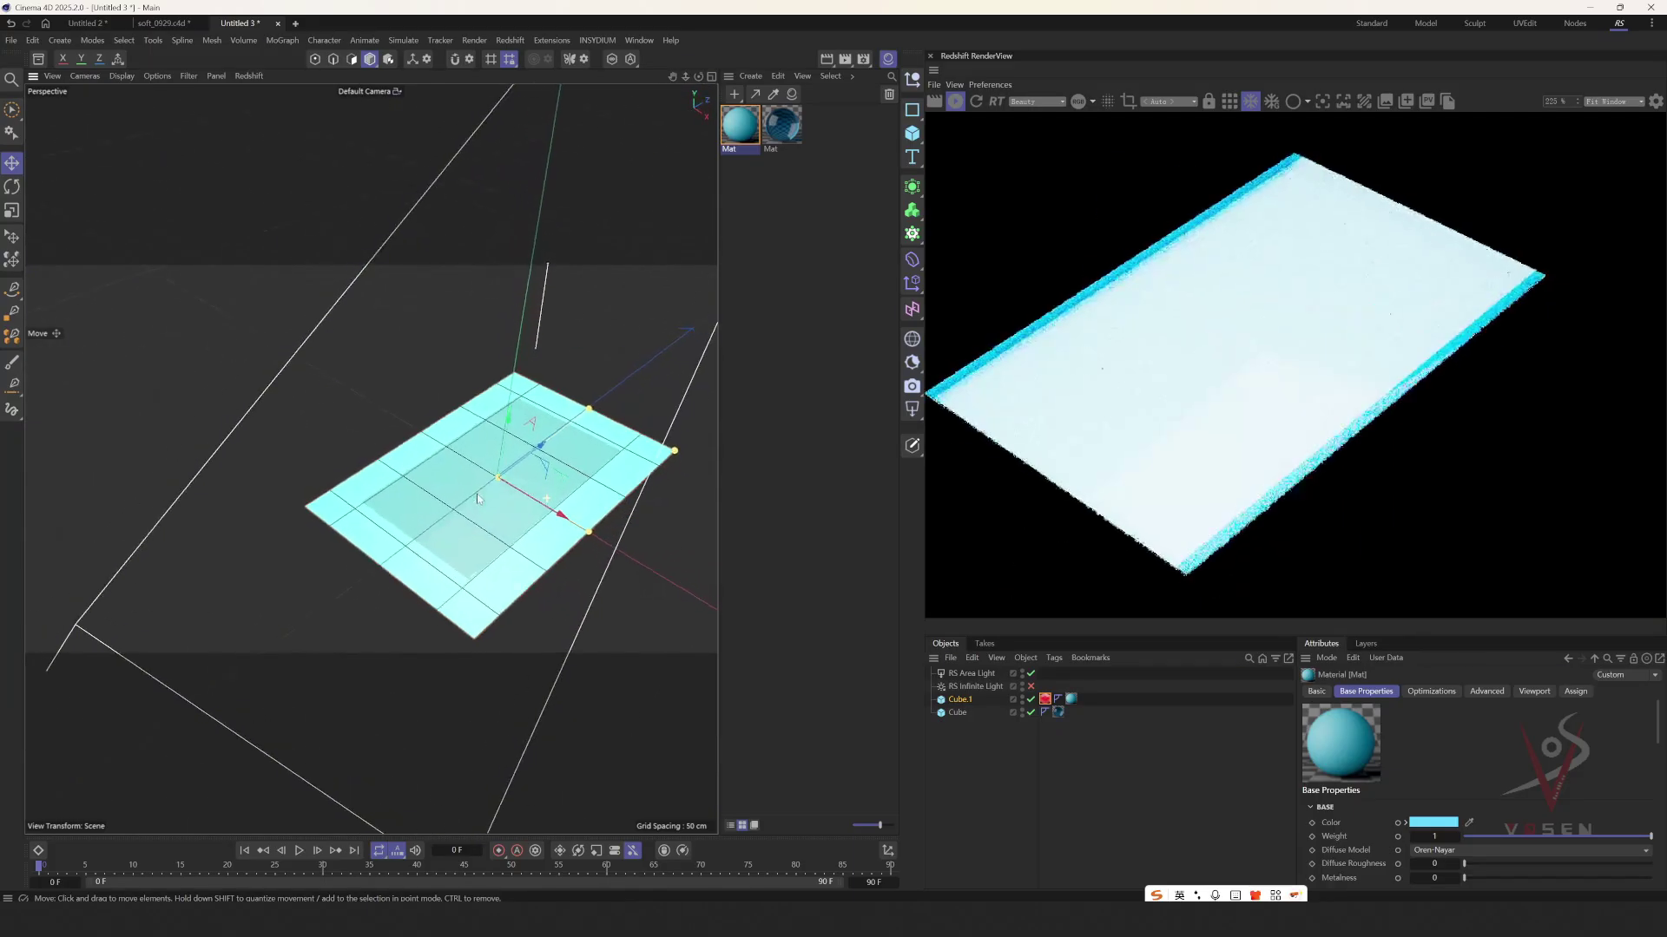
# - Set the area light's intensity to 3 and check the sheet's highlight and edges from several angles in the Redshift preview
pyautogui.click(973, 675)
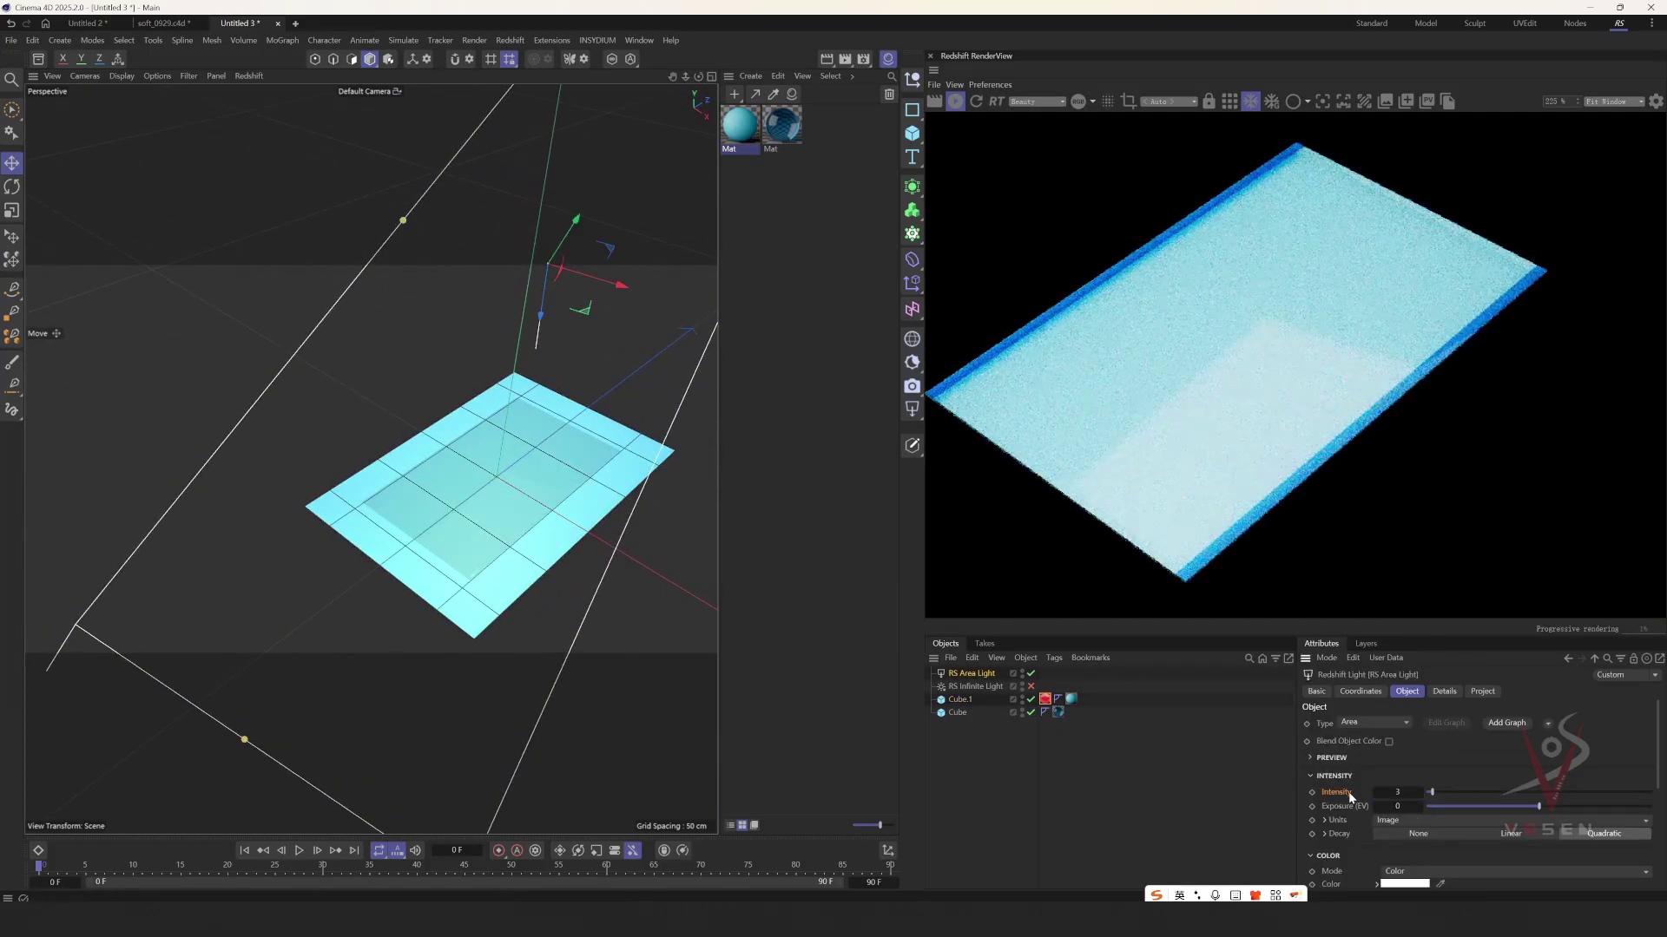
pyautogui.keyDown('alt'); pyautogui.moveTo(598, 592); pyautogui.dragTo(513, 498); pyautogui.keyUp('alt')
pyautogui.keyDown('alt'); pyautogui.moveTo(513, 498); pyautogui.dragTo(555, 509, button='right'); pyautogui.keyUp('alt')
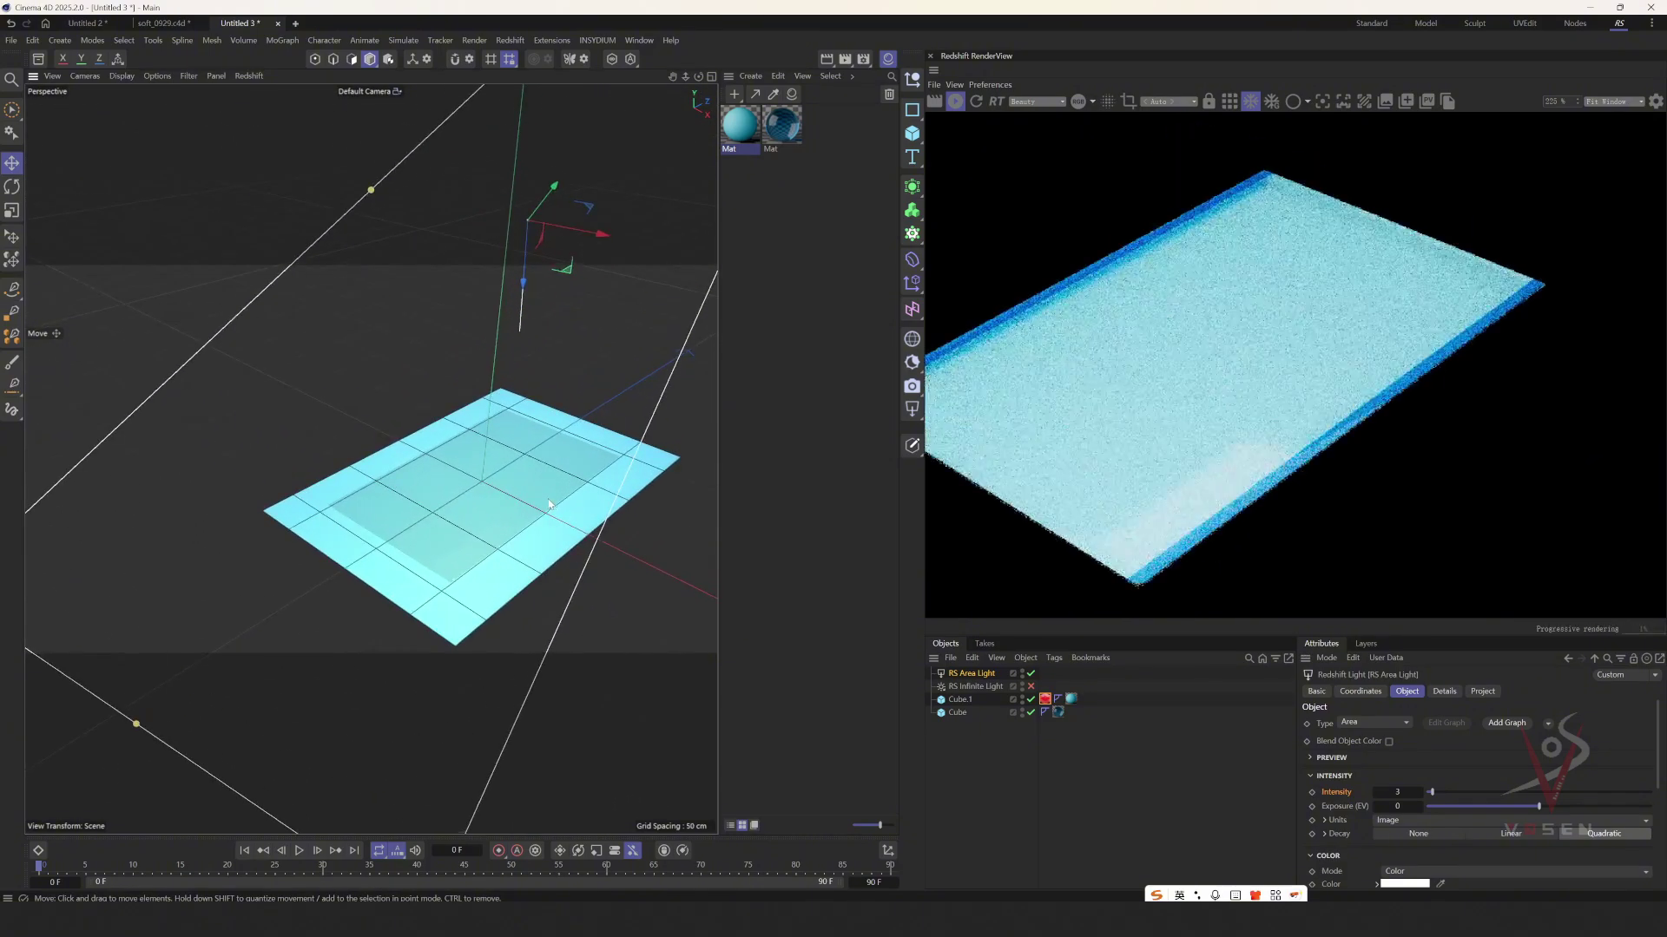
pyautogui.keyDown('alt'); pyautogui.moveTo(1416, 368); pyautogui.dragTo(1244, 416, button='right'); pyautogui.keyUp('alt')
pyautogui.scroll(2, 1244, 417)
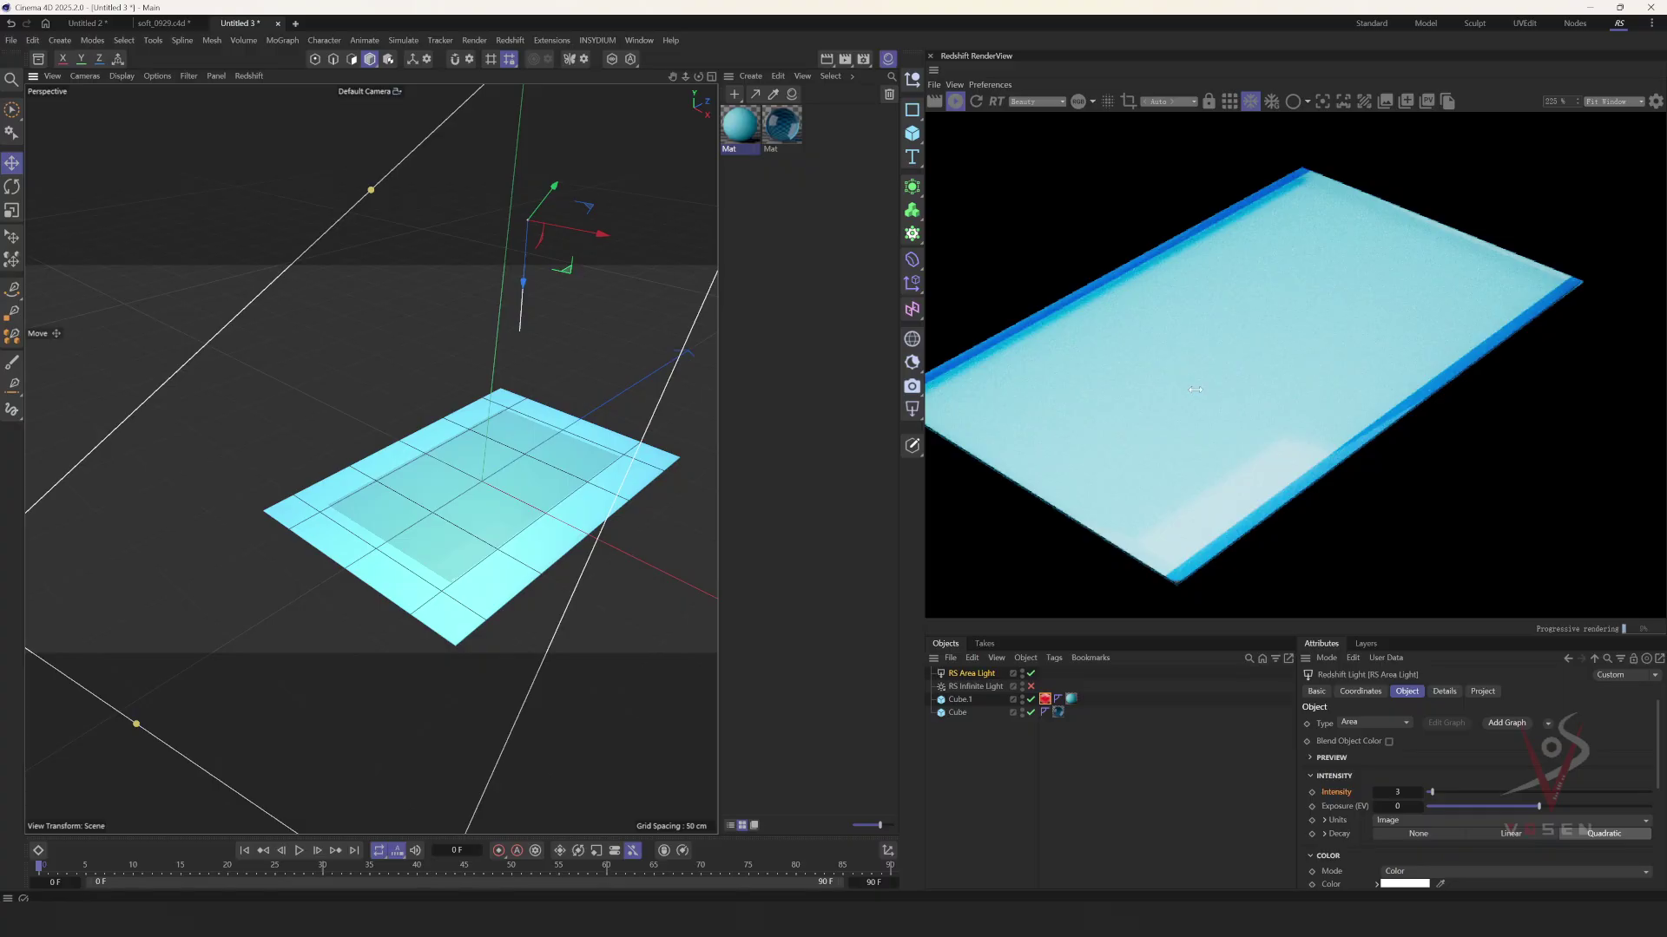
pyautogui.keyDown('alt'); pyautogui.moveTo(1195, 390); pyautogui.dragTo(1248, 359, button='middle'); pyautogui.keyUp('alt')
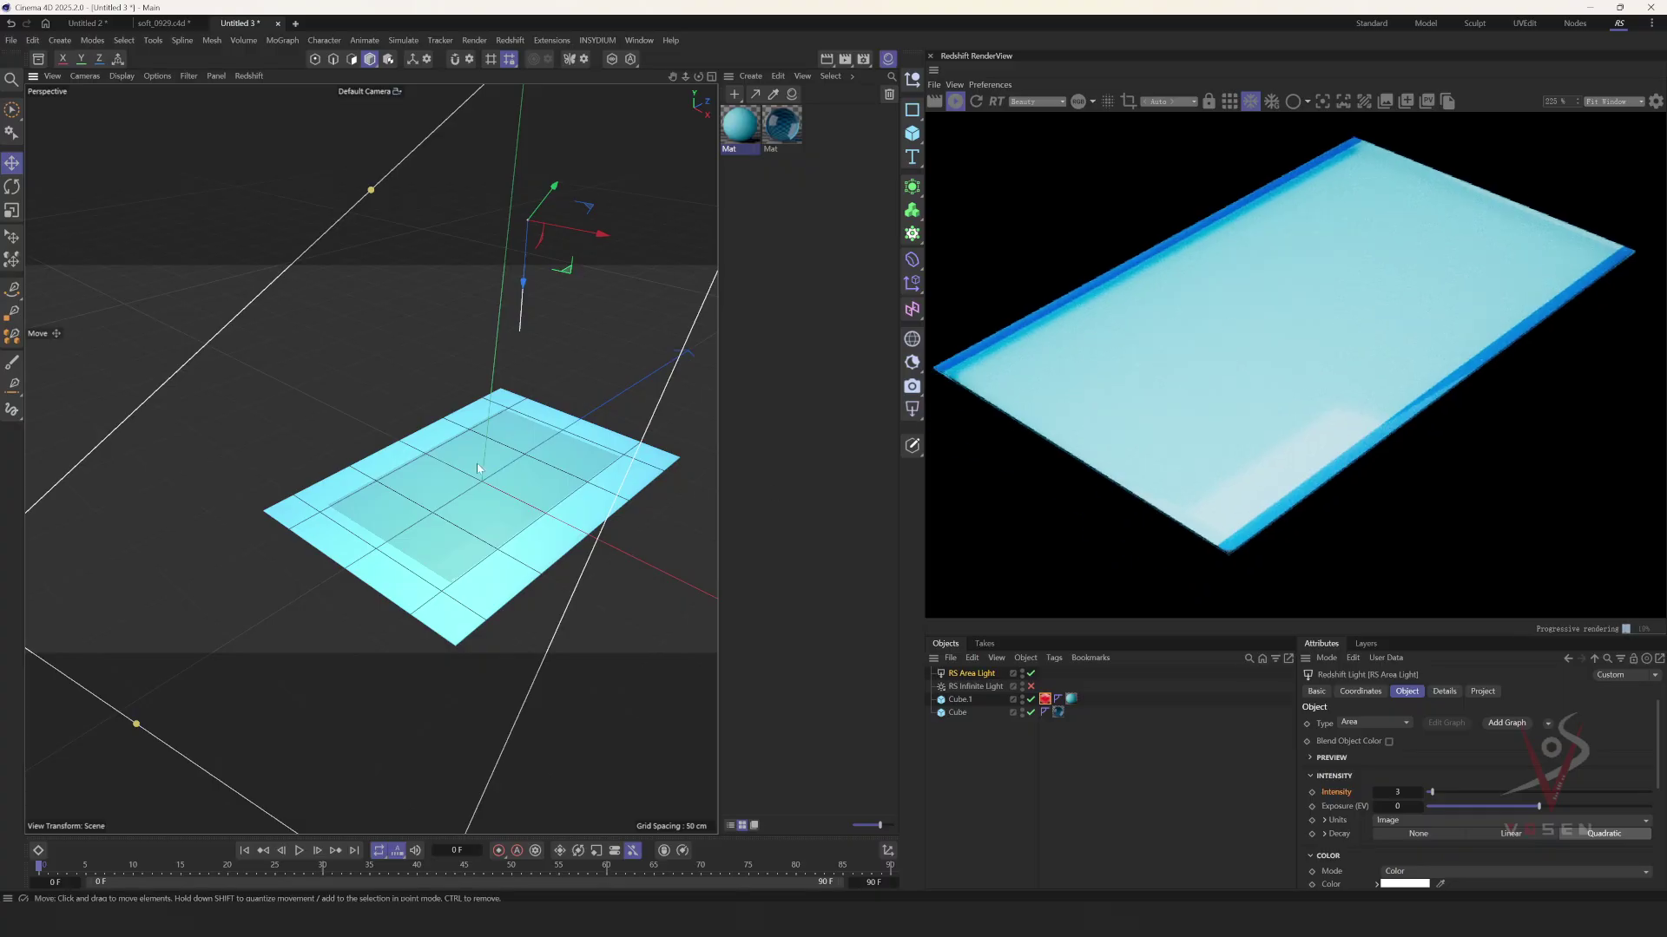
pyautogui.keyDown('alt'); pyautogui.moveTo(482, 466); pyautogui.dragTo(521, 498); pyautogui.keyUp('alt')
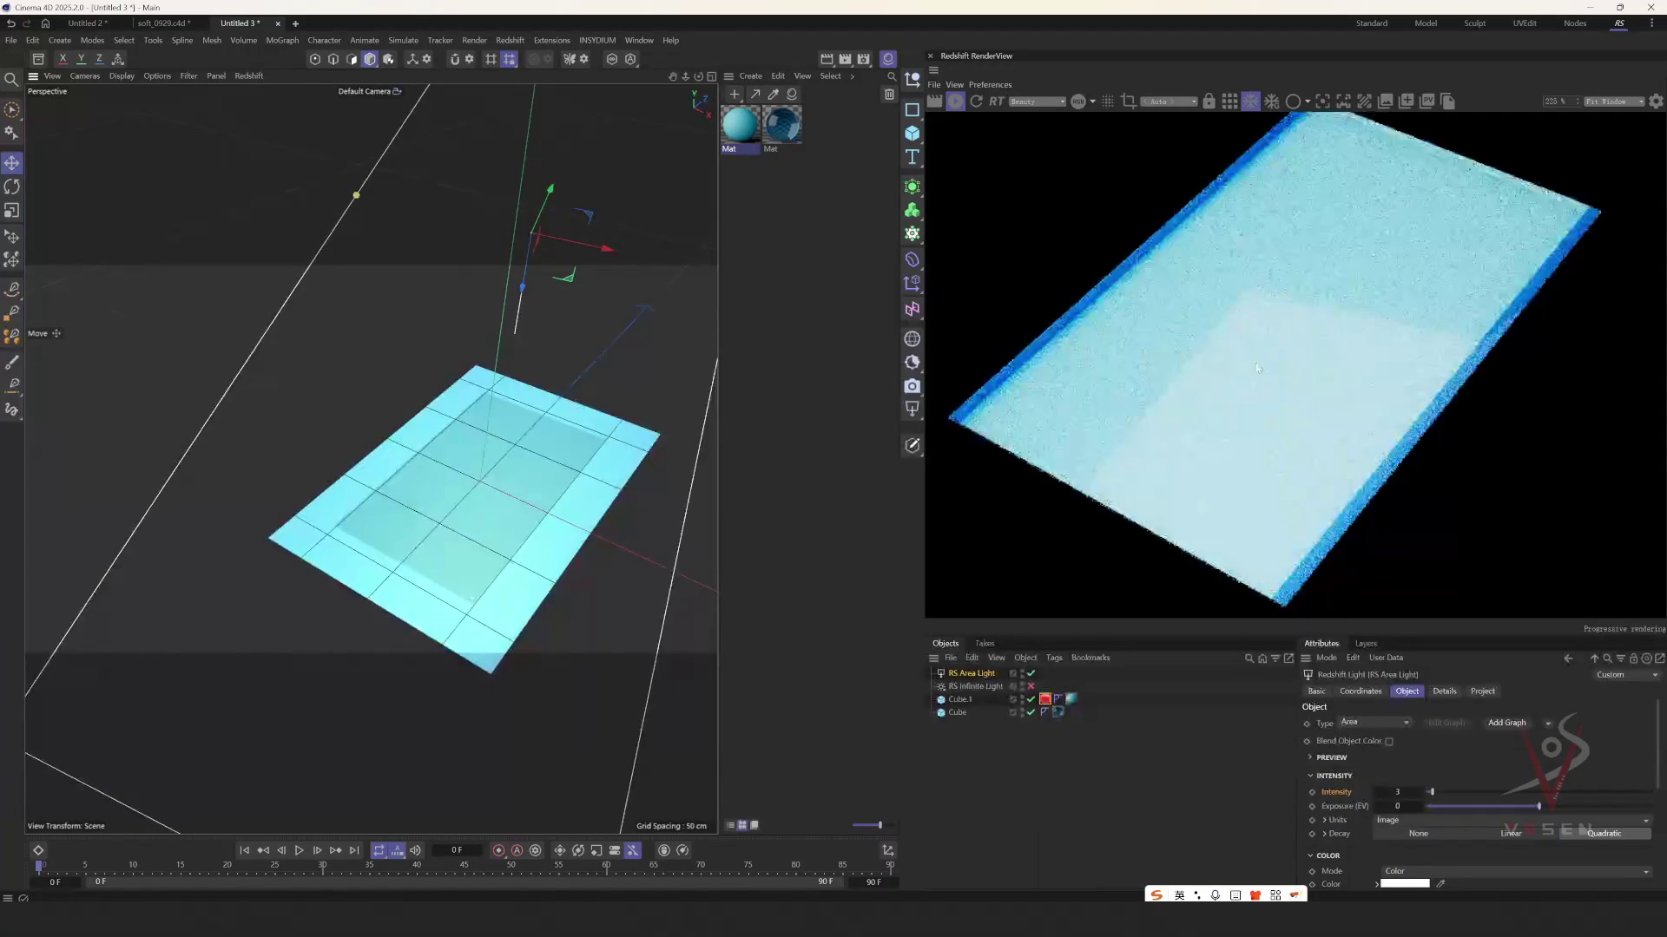
pyautogui.scroll(-4, 1150, 358)
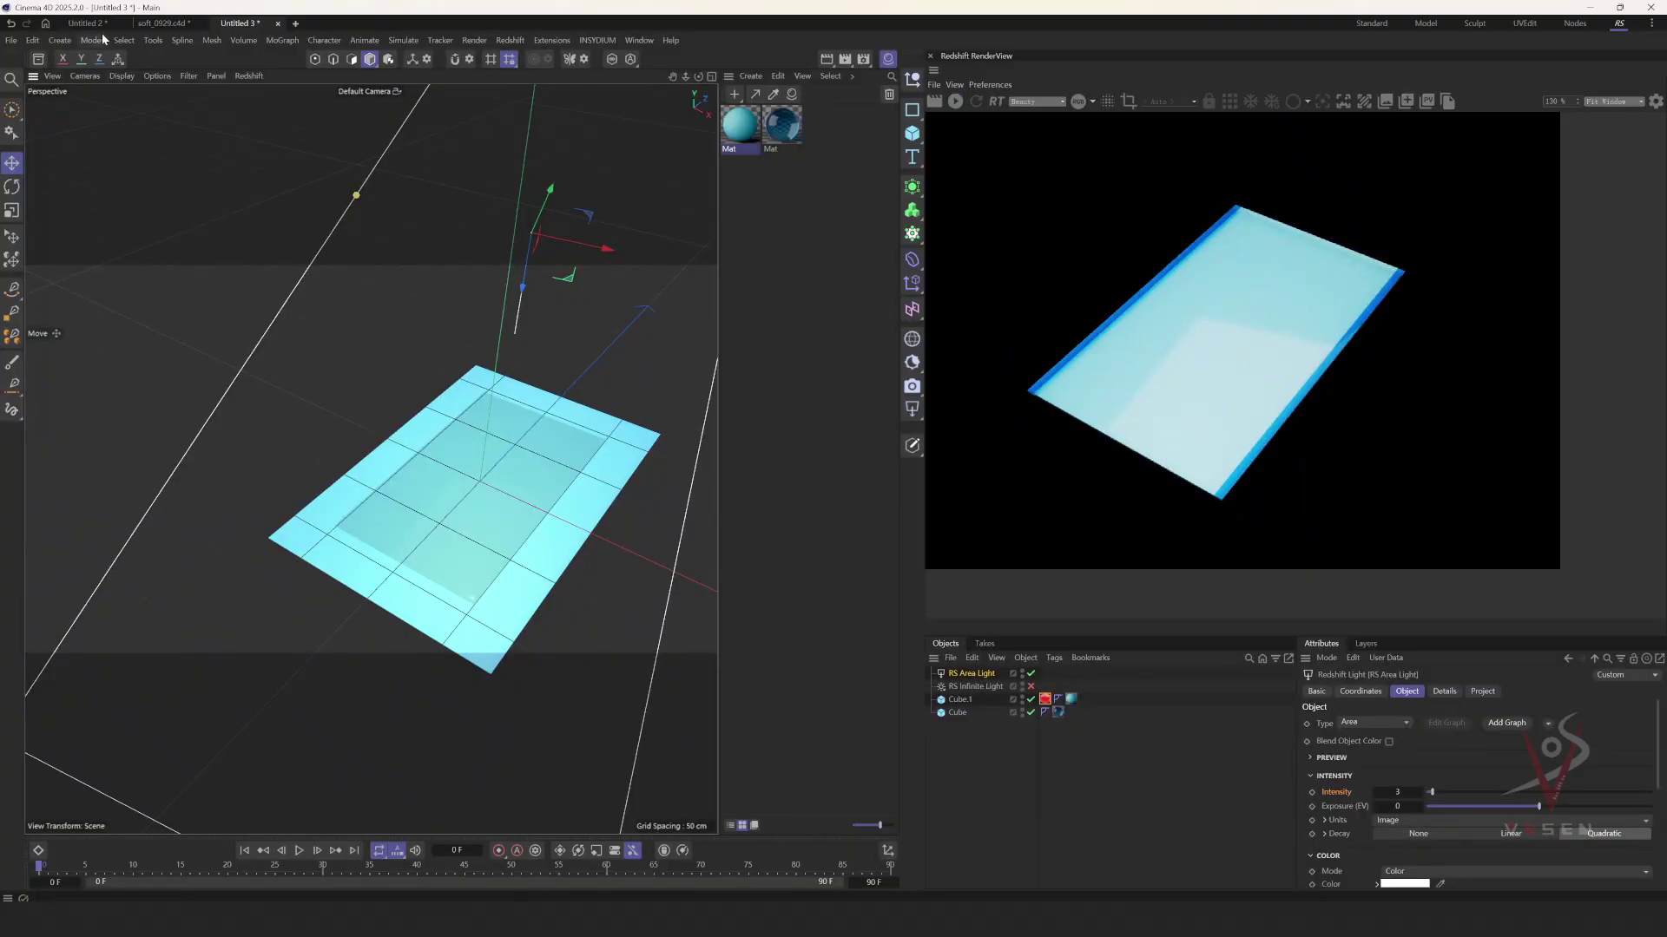
# - Switch to the soft_0929.c4d scene, go to frame 41 and examine the layered sheets' colours and reflections in the Redshift preview
pyautogui.click(161, 23)
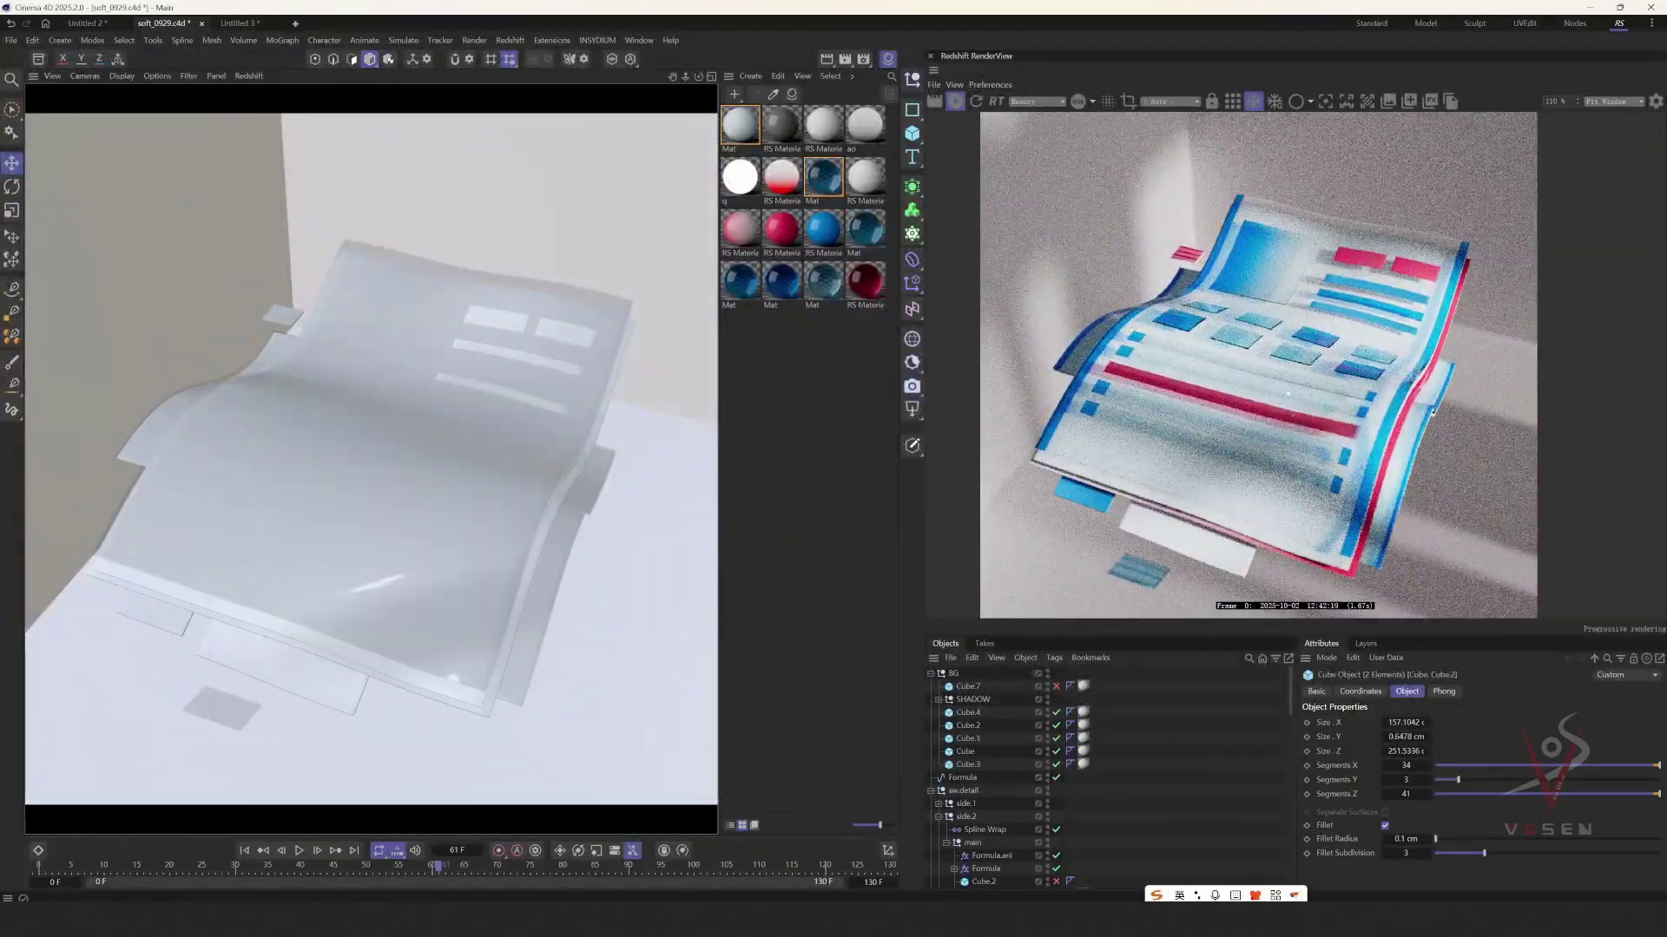
pyautogui.scroll(3, 1433, 412)
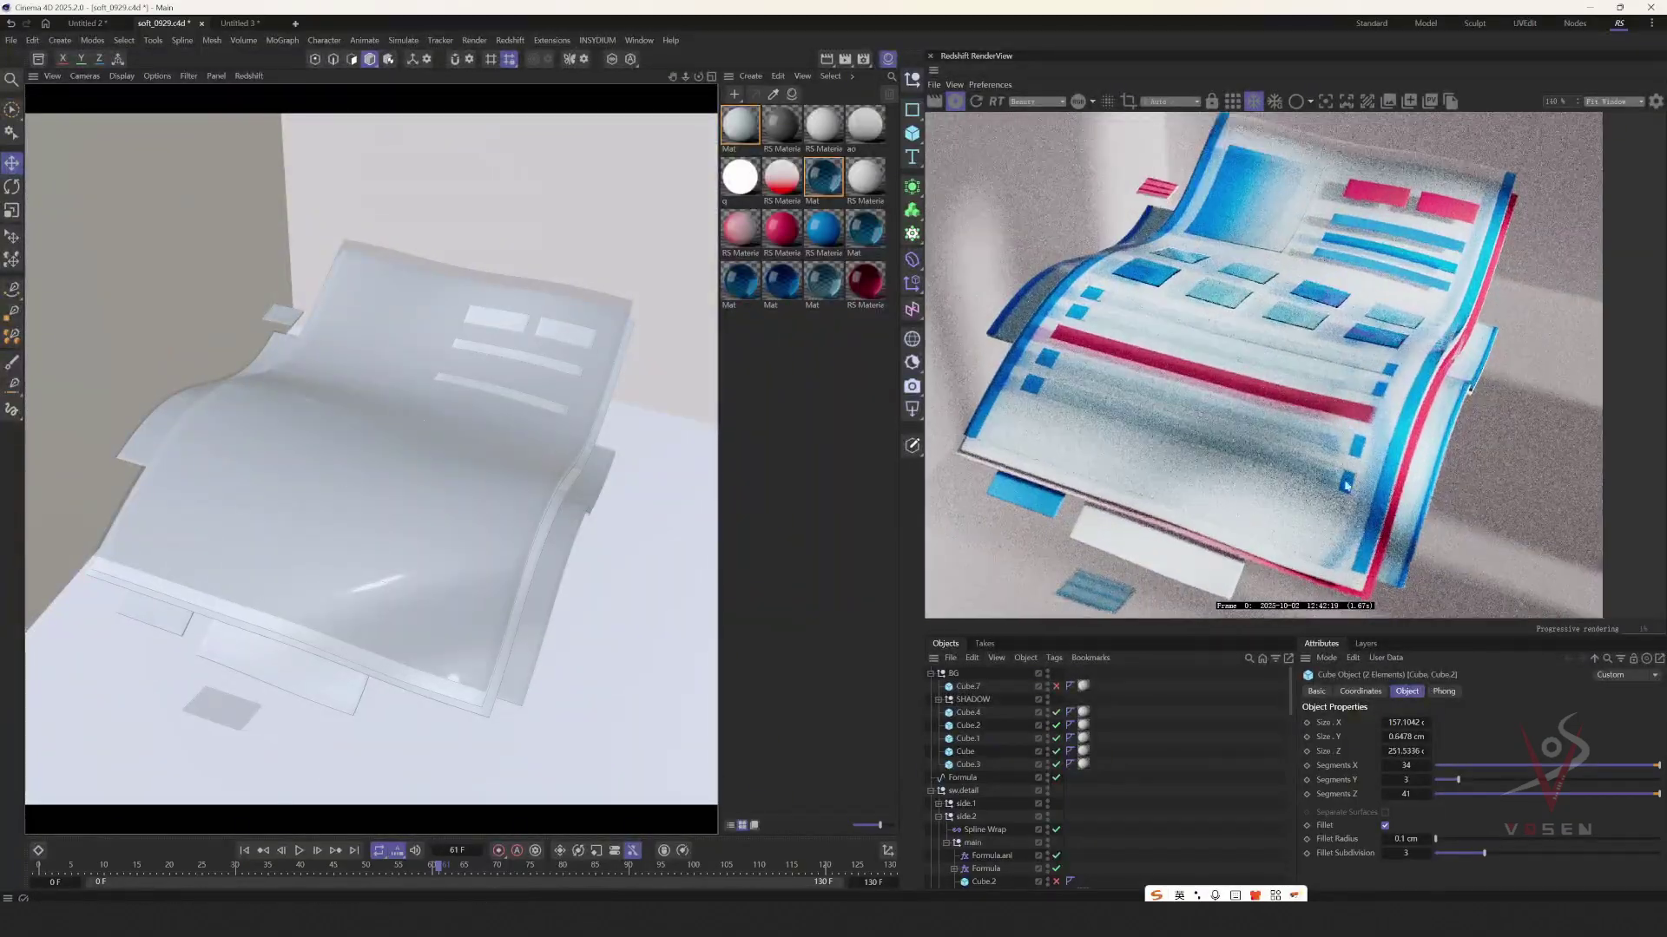
pyautogui.moveTo(1175, 301); pyautogui.dragTo(1151, 350, button='middle')
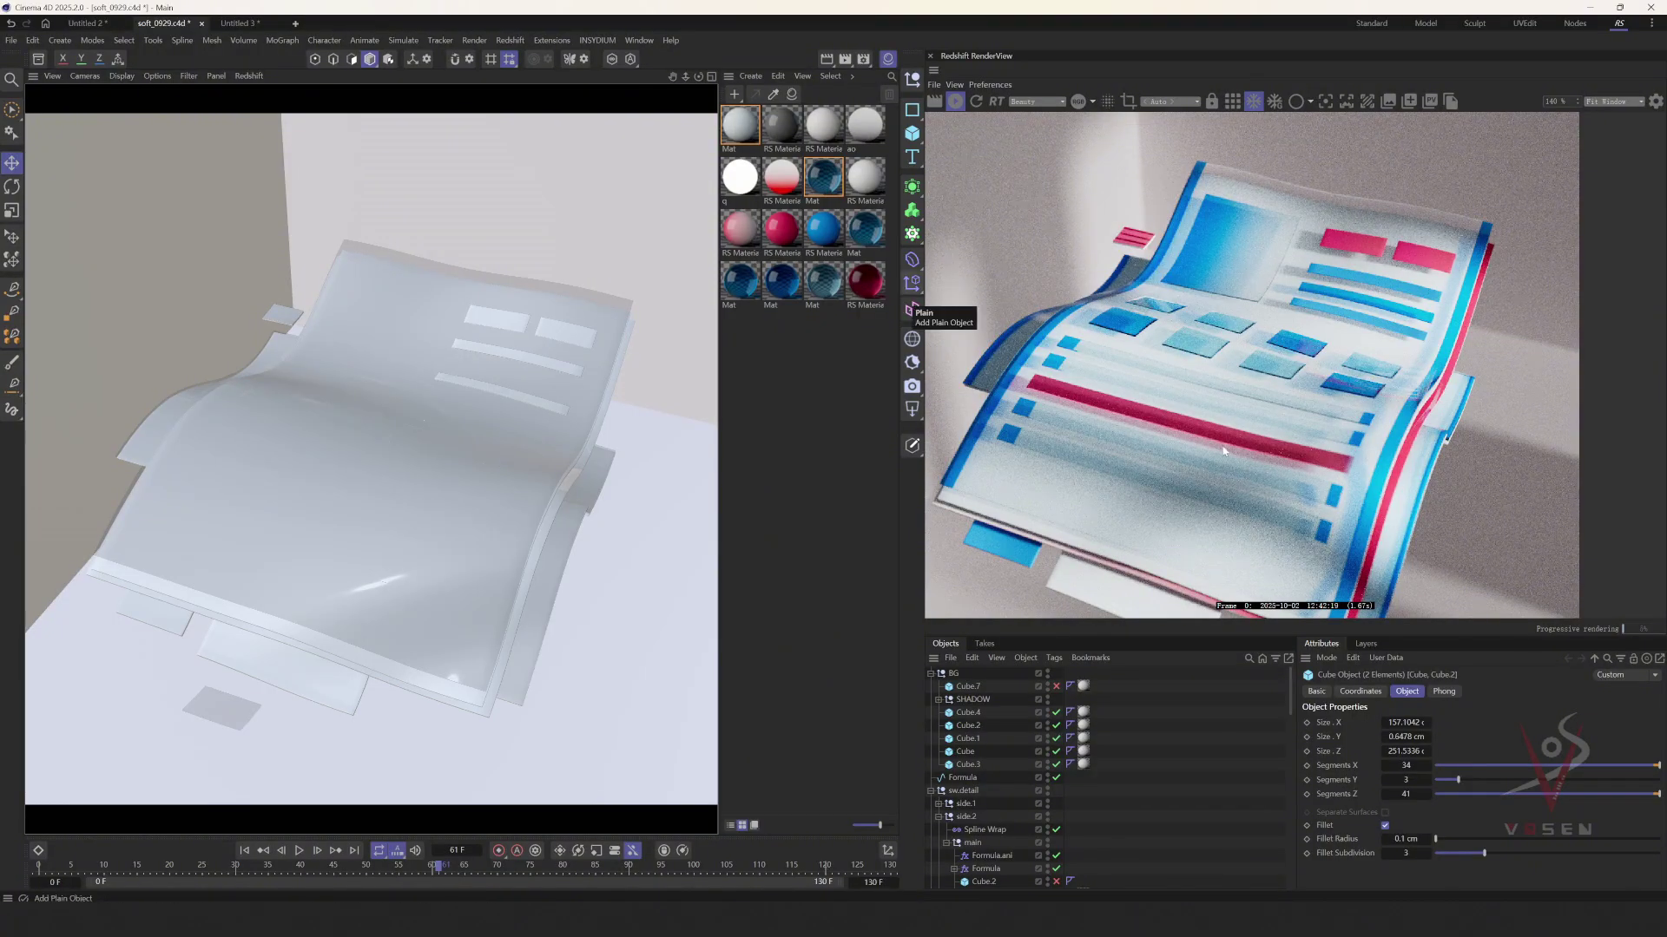
pyautogui.scroll(-3, 1236, 455)
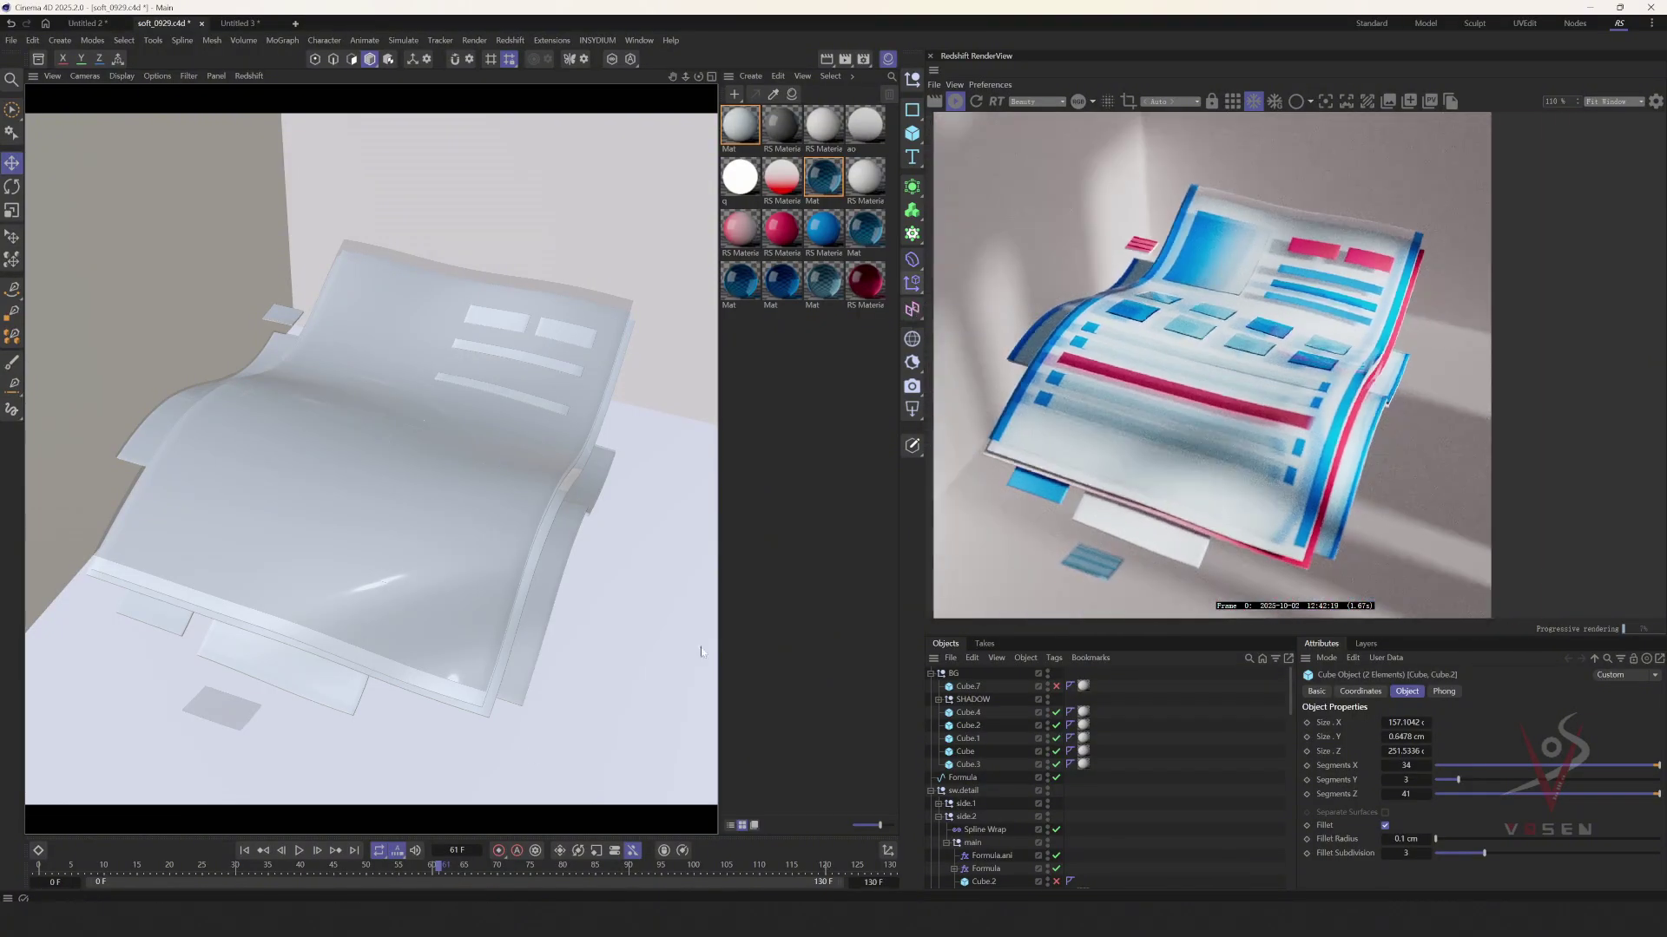
pyautogui.moveTo(398, 867); pyautogui.dragTo(305, 866)
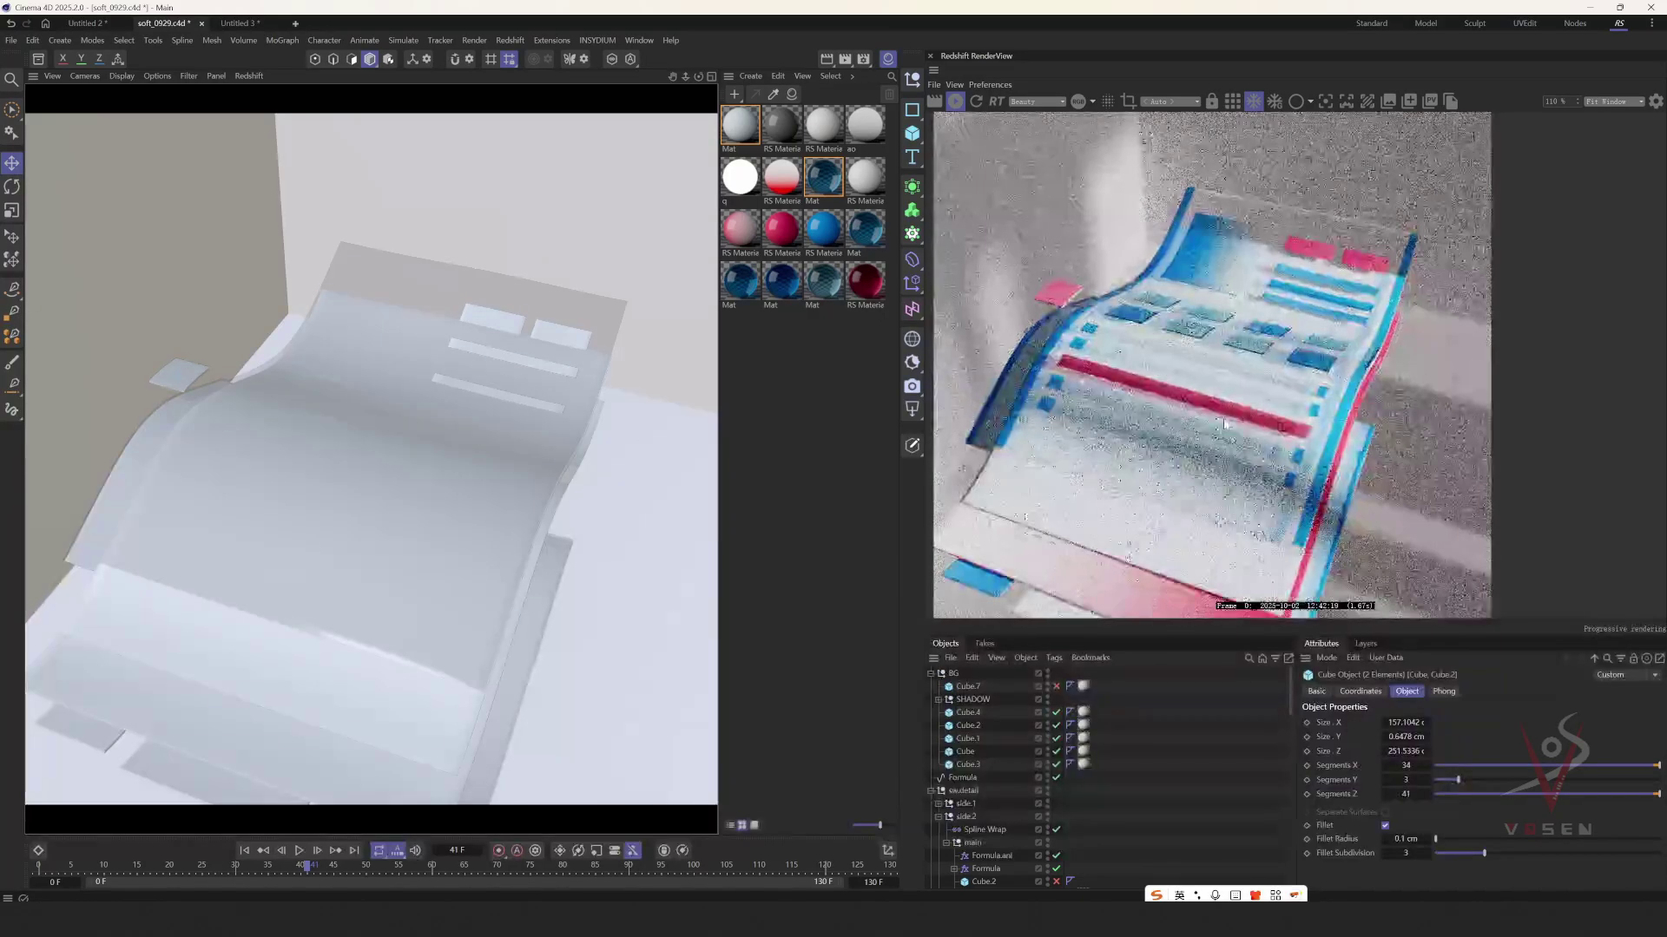
pyautogui.scroll(-3, 1224, 423)
pyautogui.scroll(5, 1291, 339)
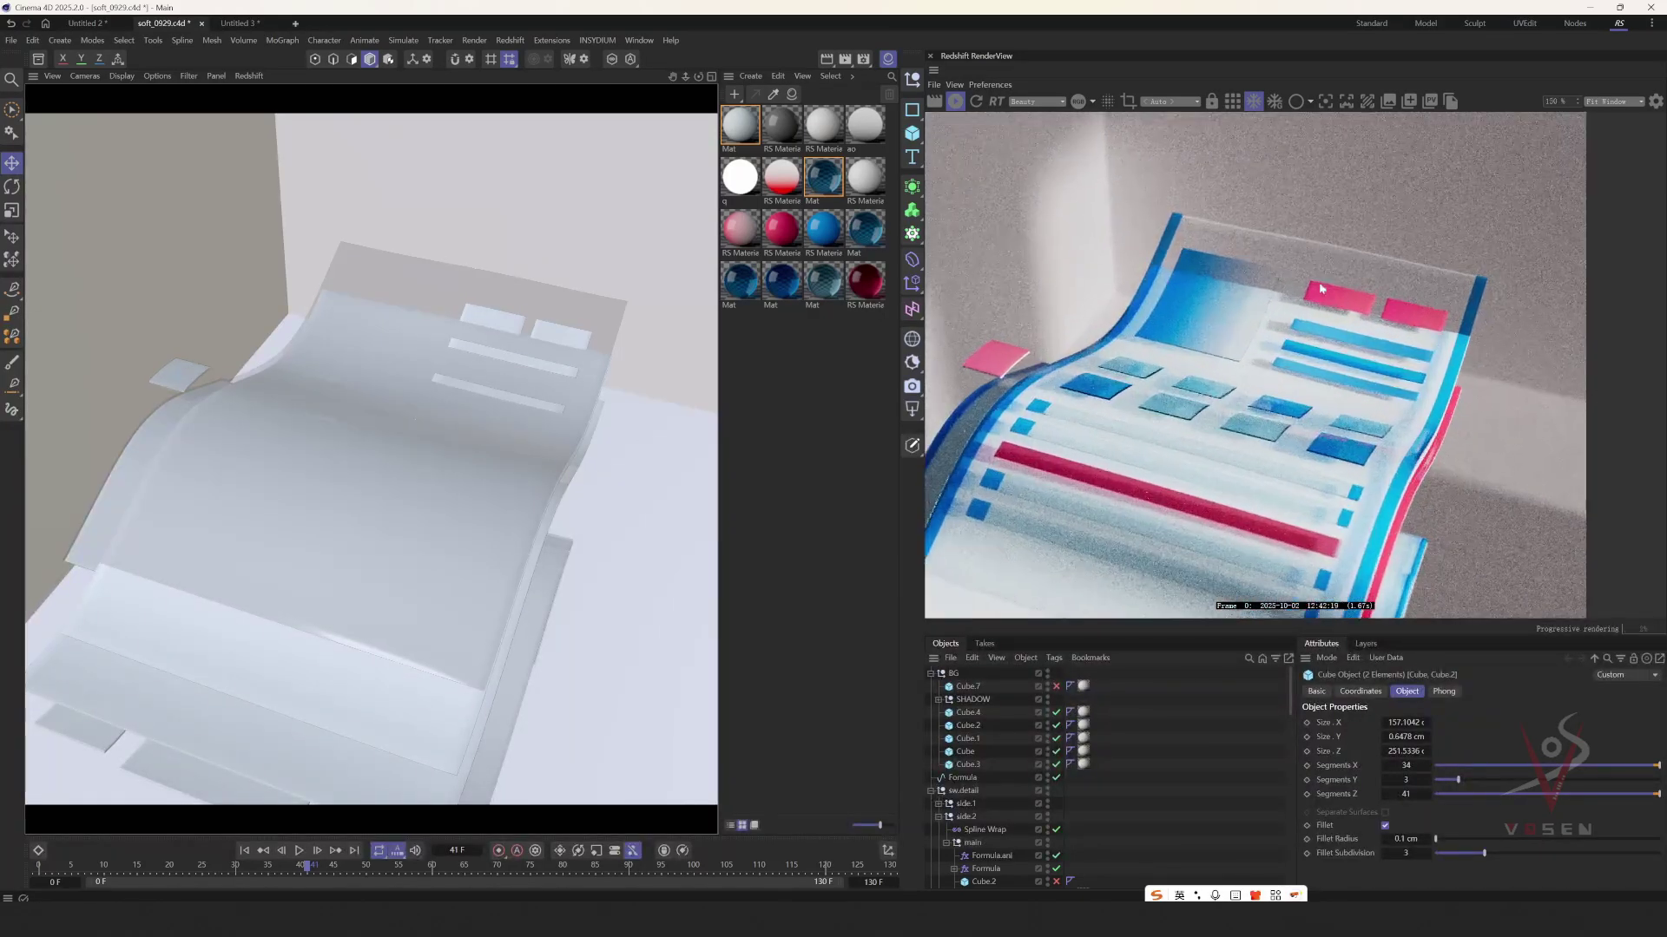
pyautogui.scroll(-5, 1306, 291)
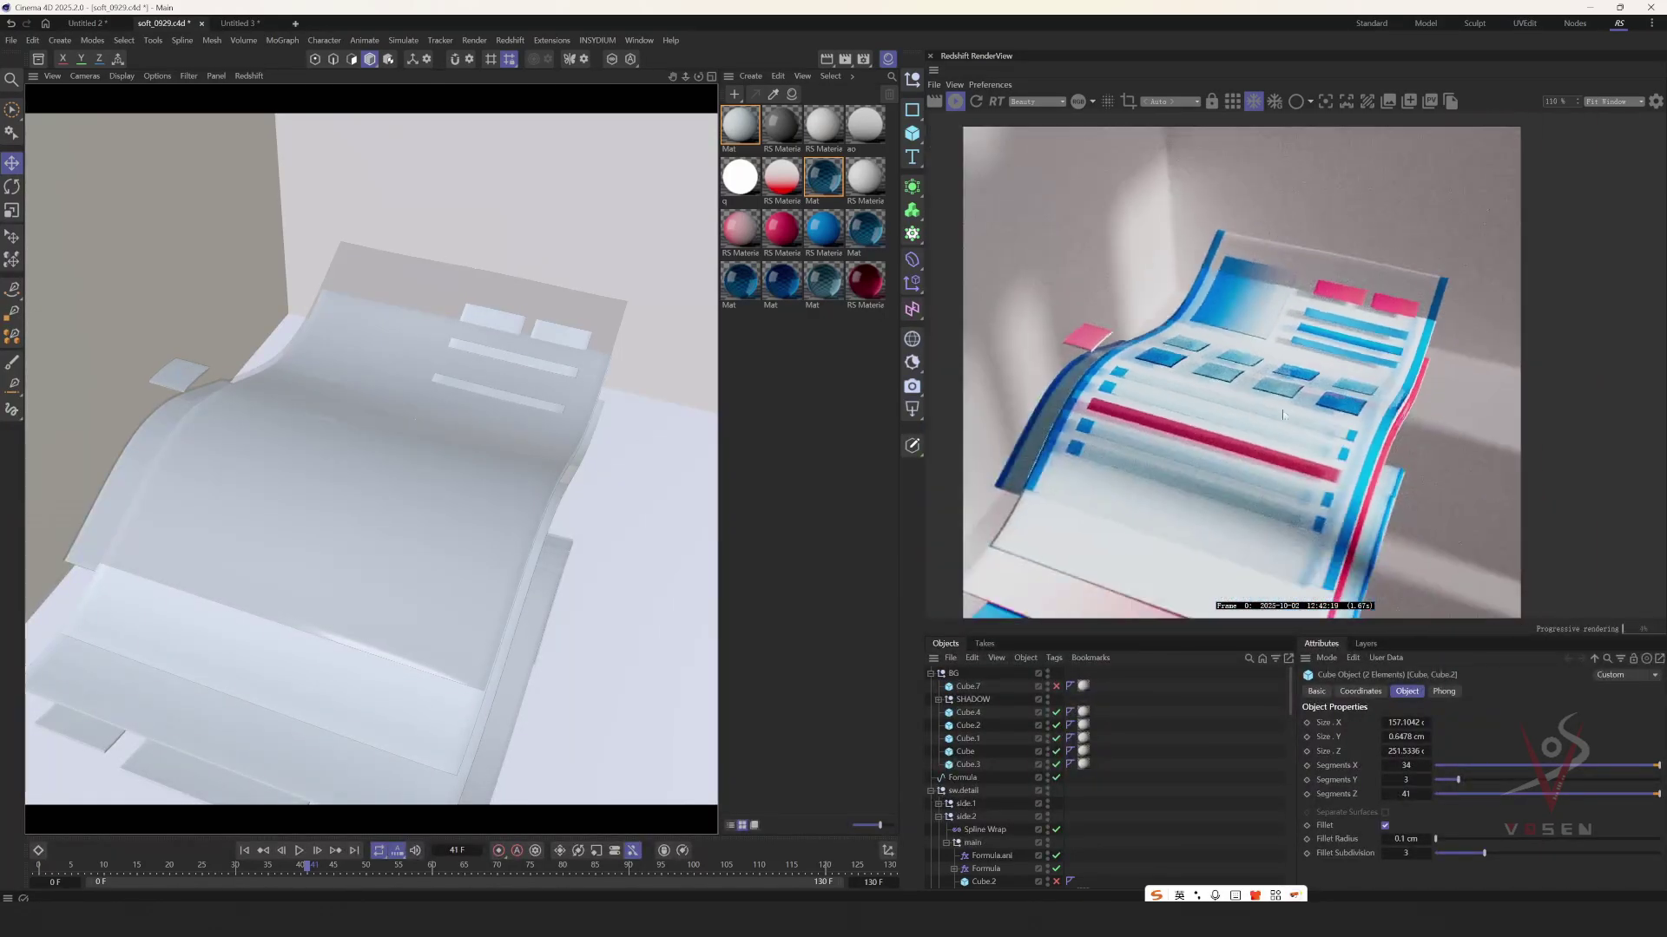